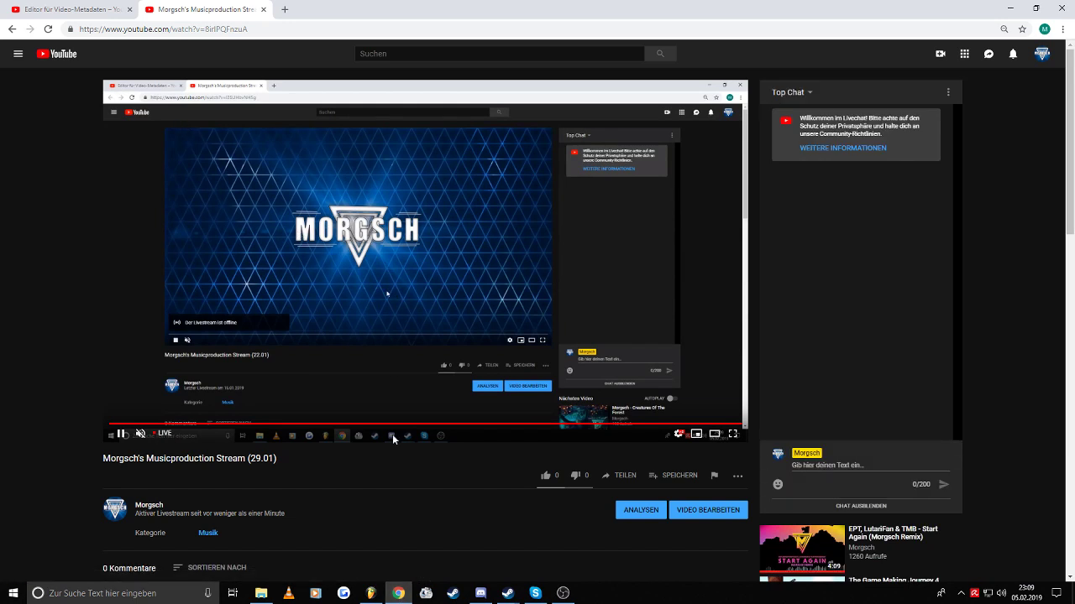
# - Switch to FL Studio and look over the playlist tracks of the Smol Dots Of Light project
pyautogui.click(371, 594)
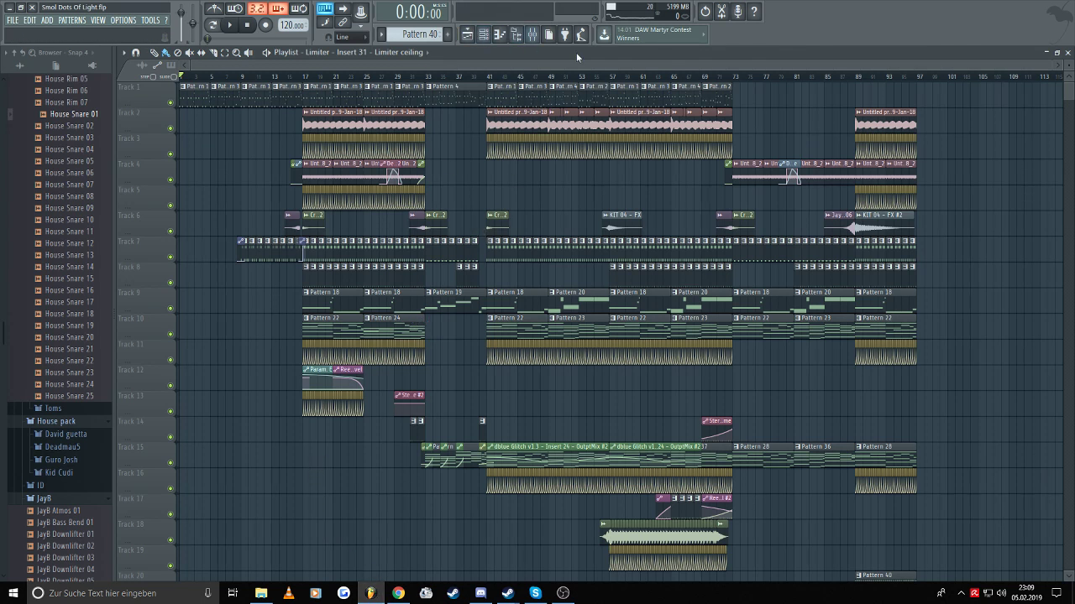
pyautogui.click(10, 20)
pyautogui.scroll(-7, 965, 378)
pyautogui.scroll(5, 991, 275)
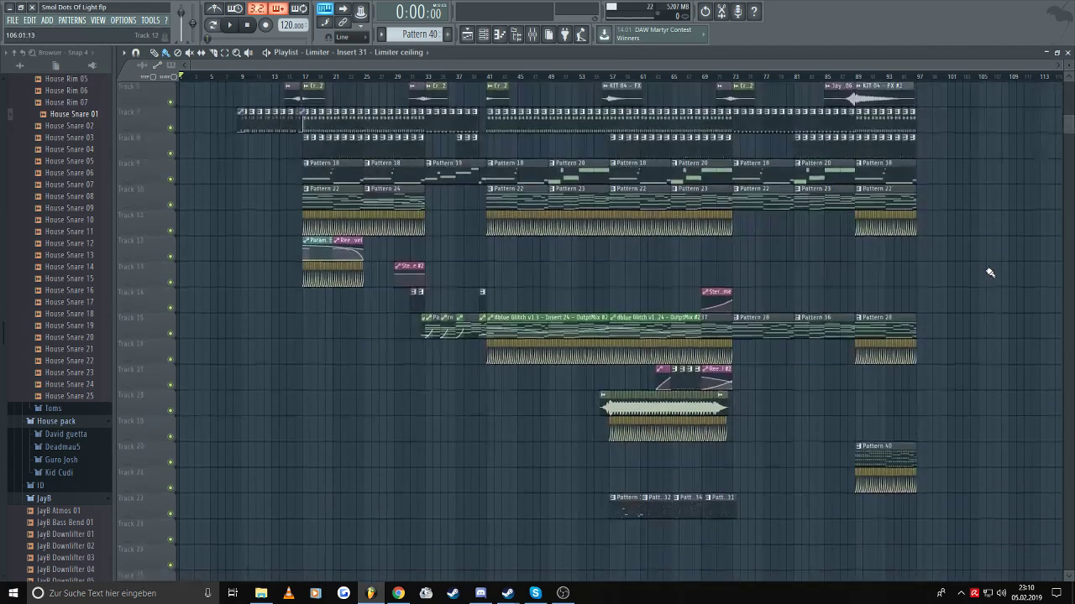
pyautogui.scroll(2, 983, 267)
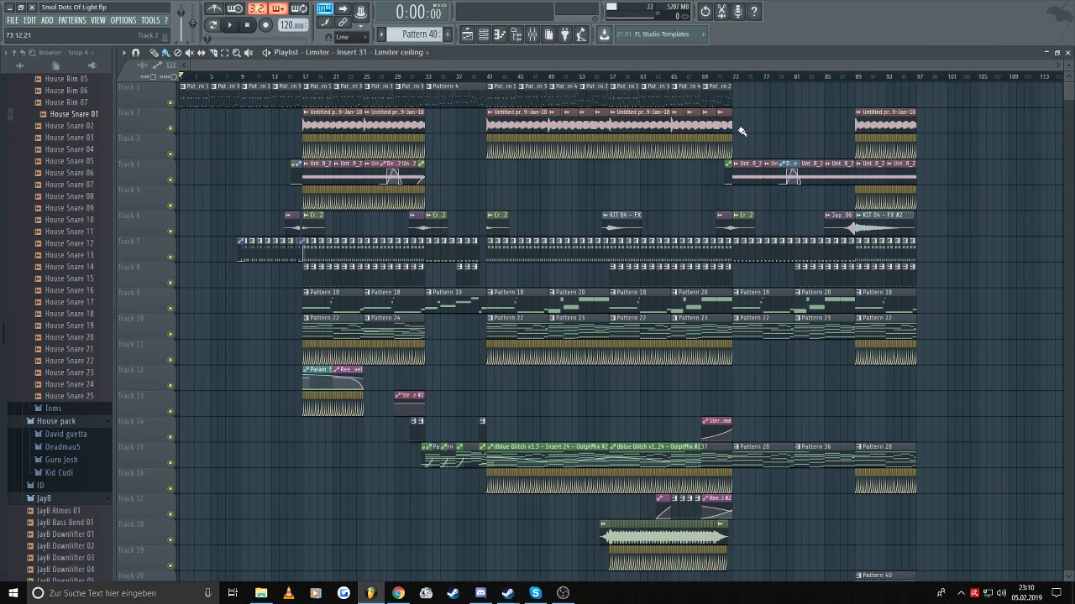
pyautogui.scroll(-2, 680, 220)
pyautogui.scroll(2, 556, 165)
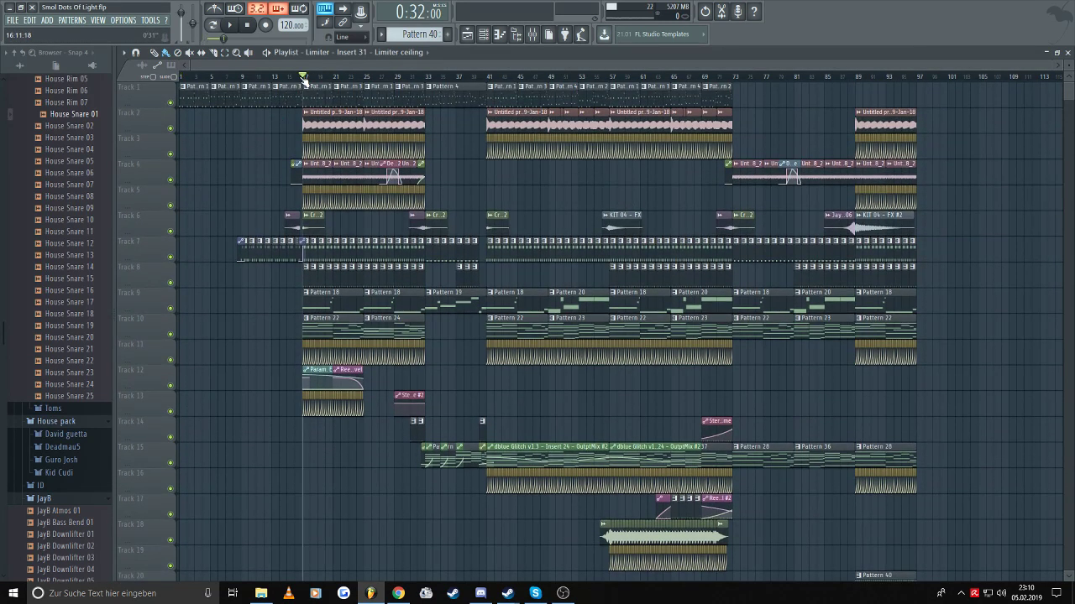
# - Play the song from bar 56 and mute playlist Track 22
pyautogui.scroll(-6, 647, 384)
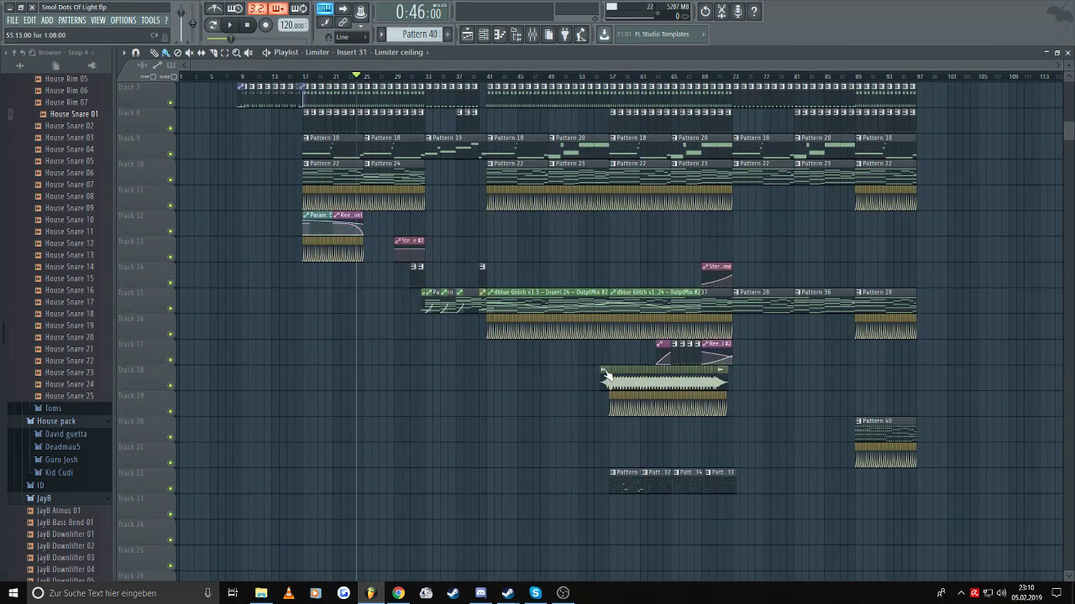
pyautogui.click(602, 79)
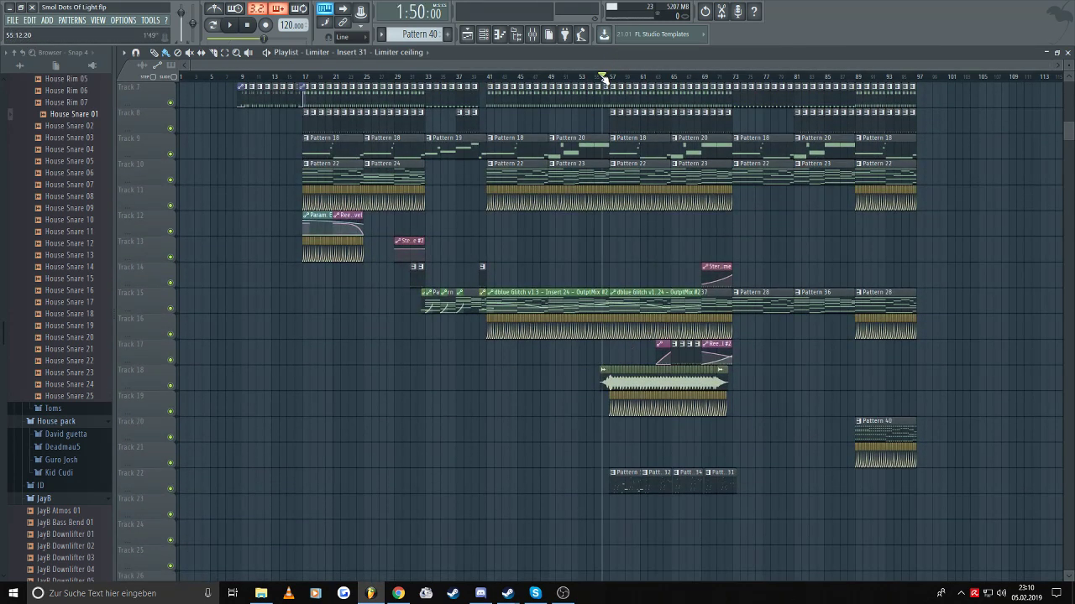
pyautogui.click(237, 28)
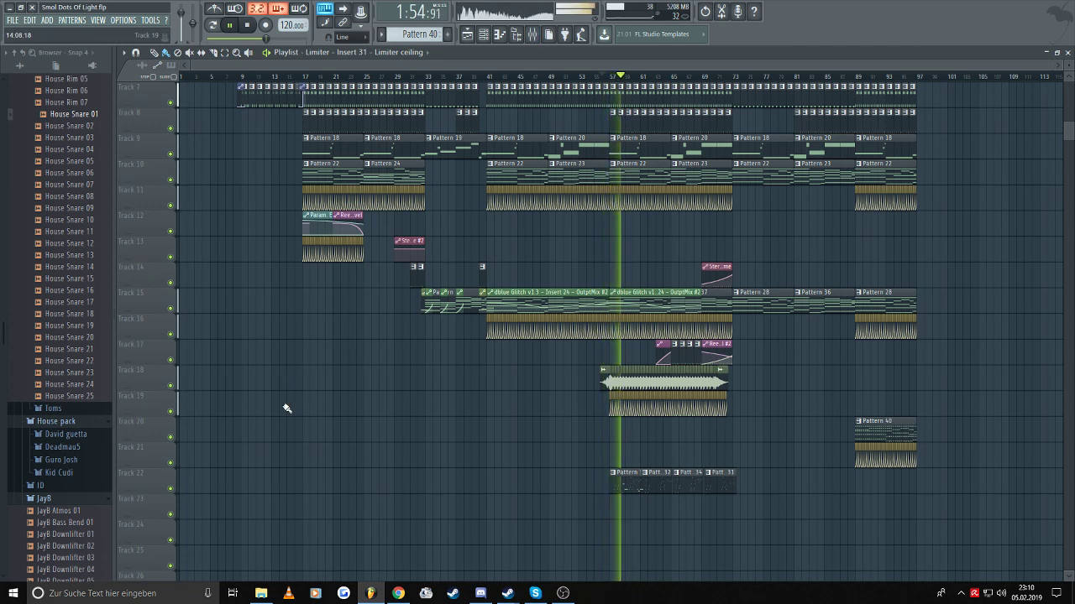
pyautogui.click(172, 489)
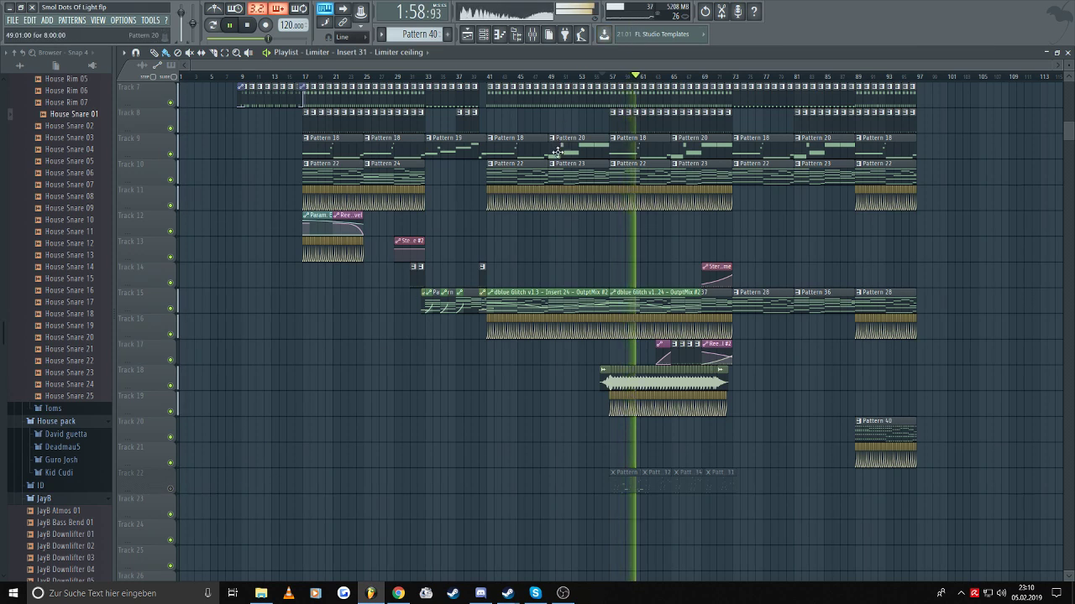
# - Listen to the section after bar 61 while checking the mixer levels, and stop playback
pyautogui.scroll(4, 553, 164)
pyautogui.scroll(1, 552, 164)
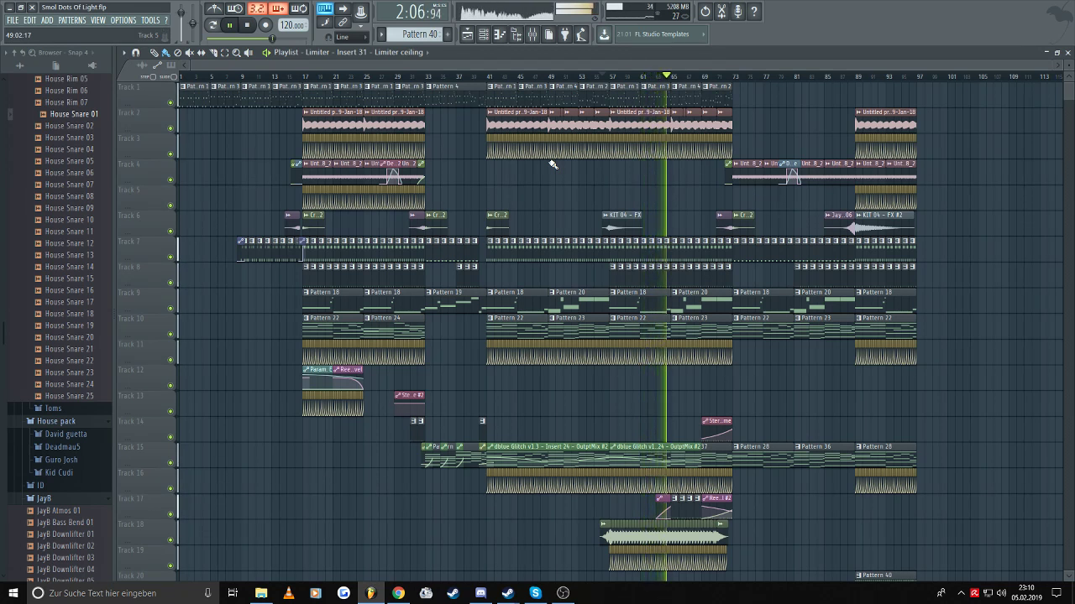
pyautogui.click(534, 35)
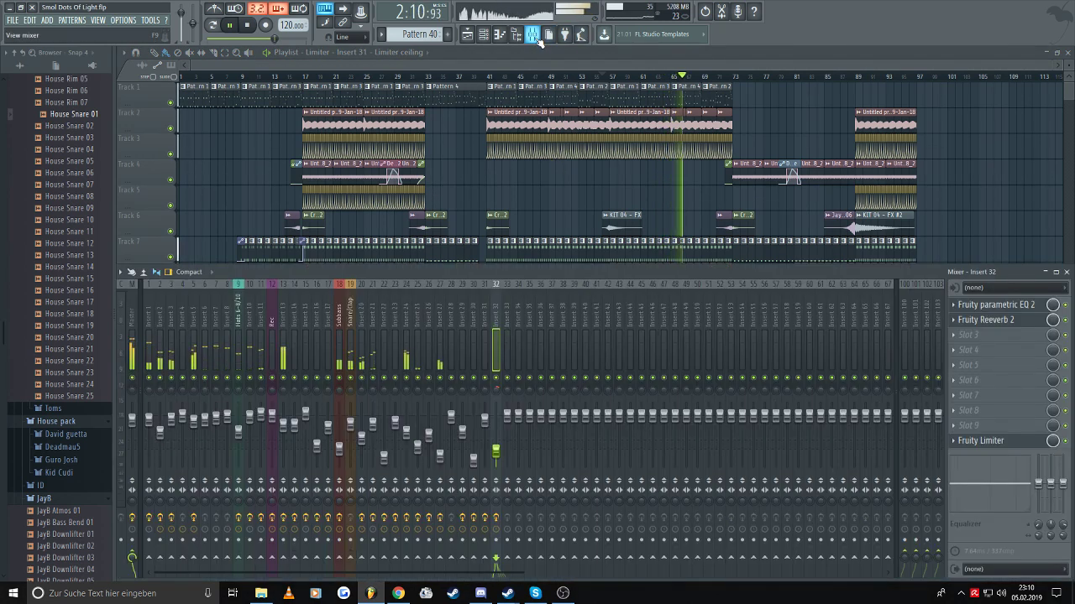
pyautogui.click(539, 40)
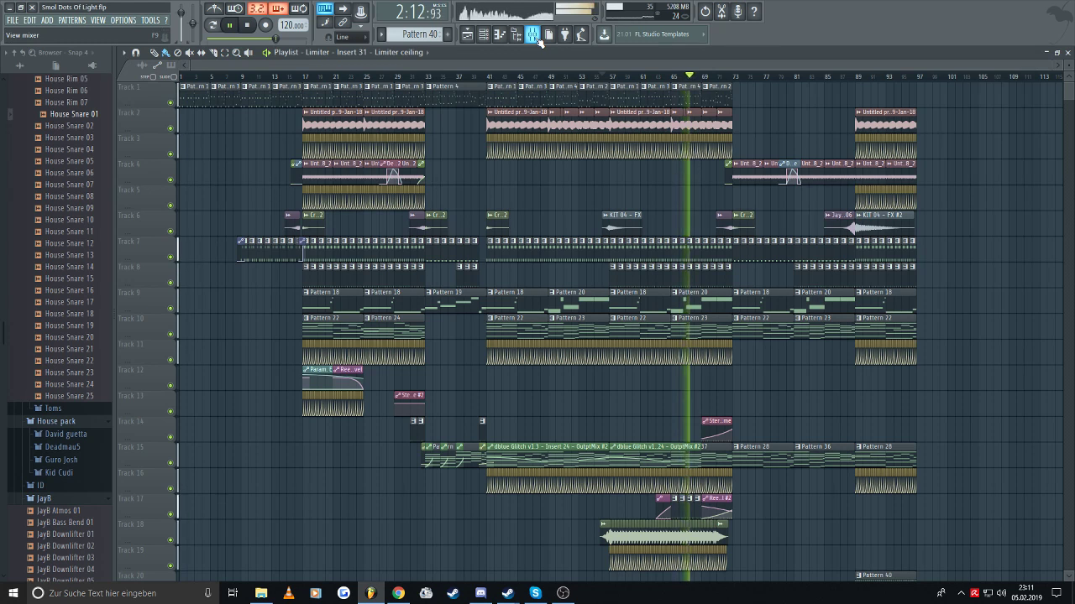
pyautogui.click(539, 39)
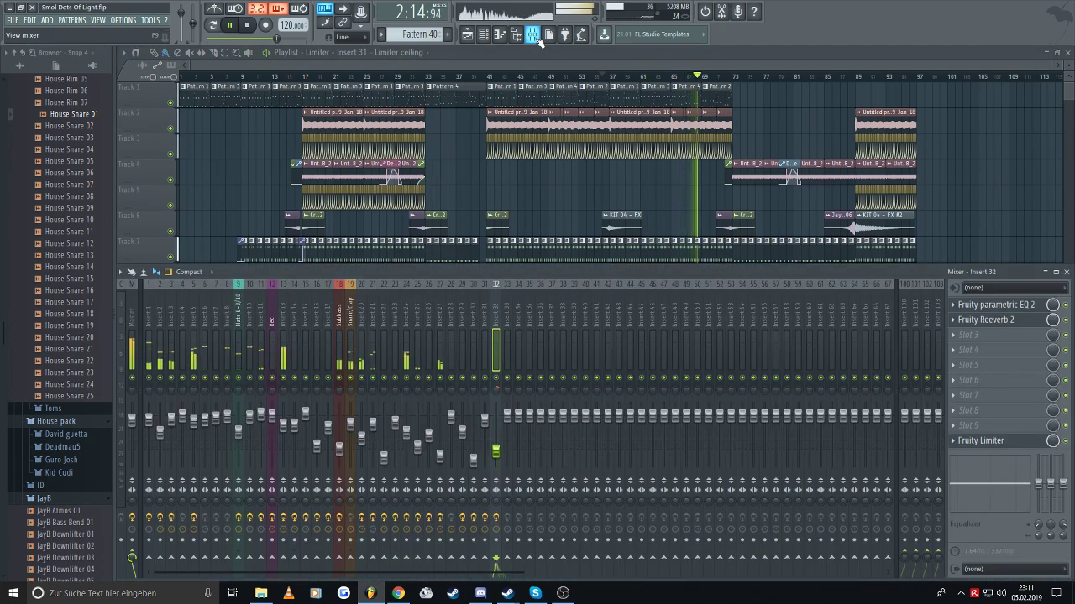
pyautogui.click(538, 40)
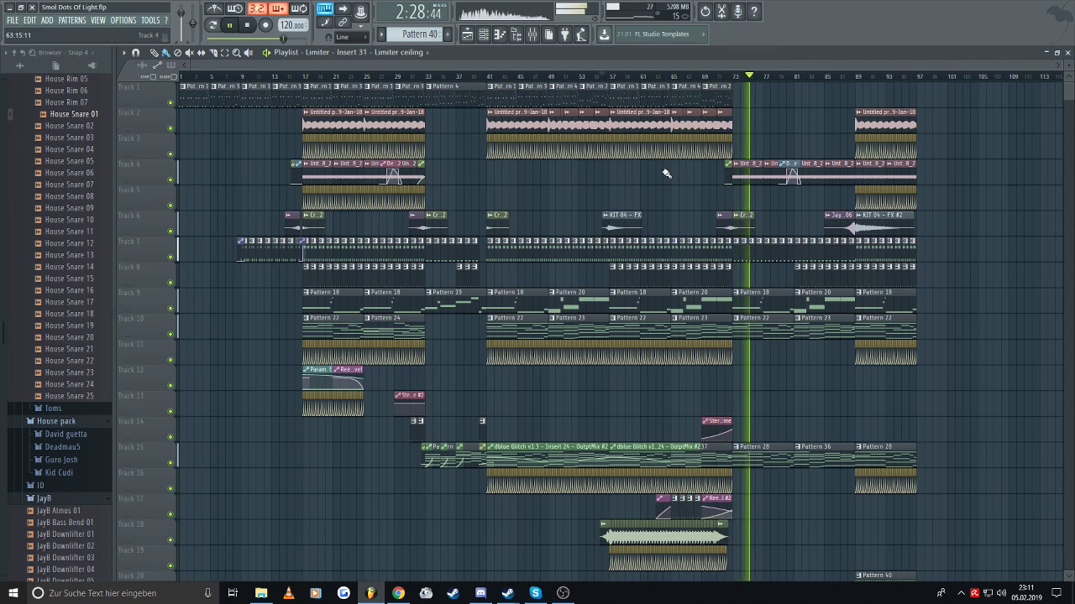
pyautogui.press('space')
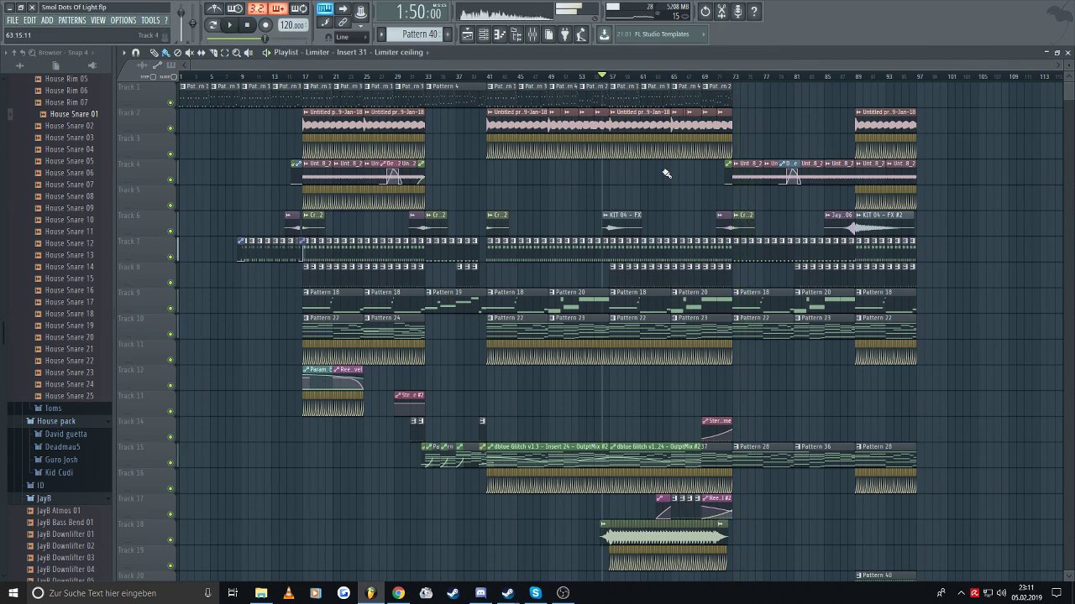
# - Play the song from bar 63 and solo Insert 27 in the mixer to identify its sound
pyautogui.scroll(-2, 683, 232)
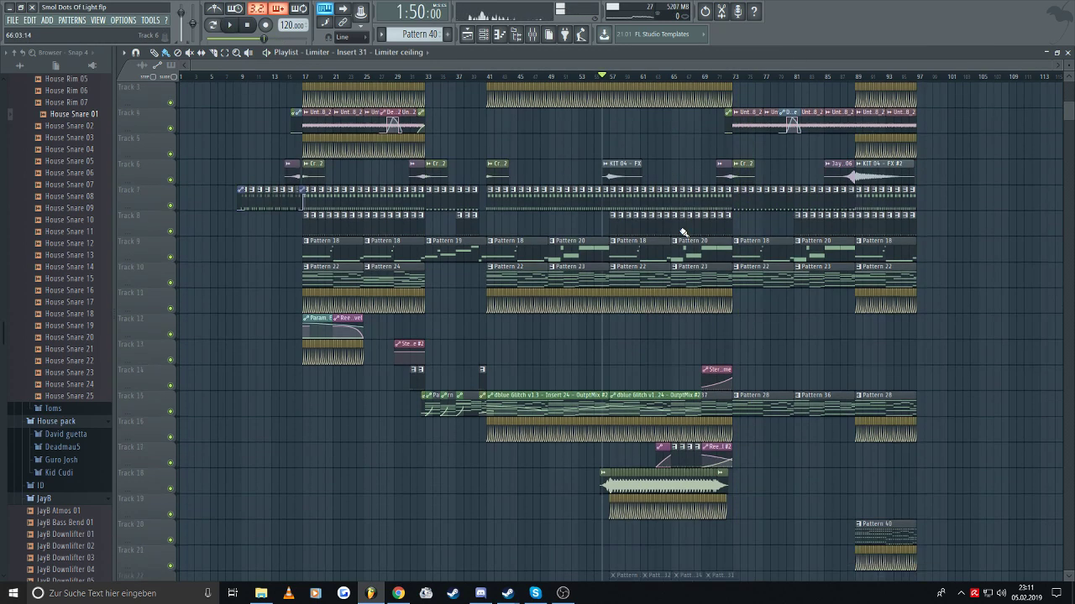
pyautogui.scroll(2, 720, 355)
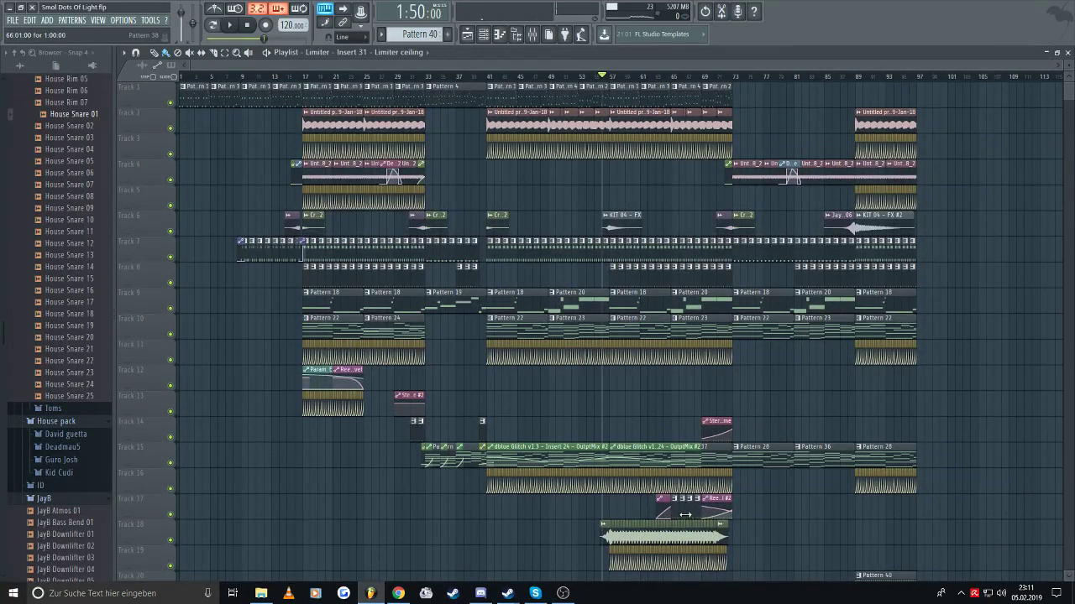
pyautogui.click(659, 77)
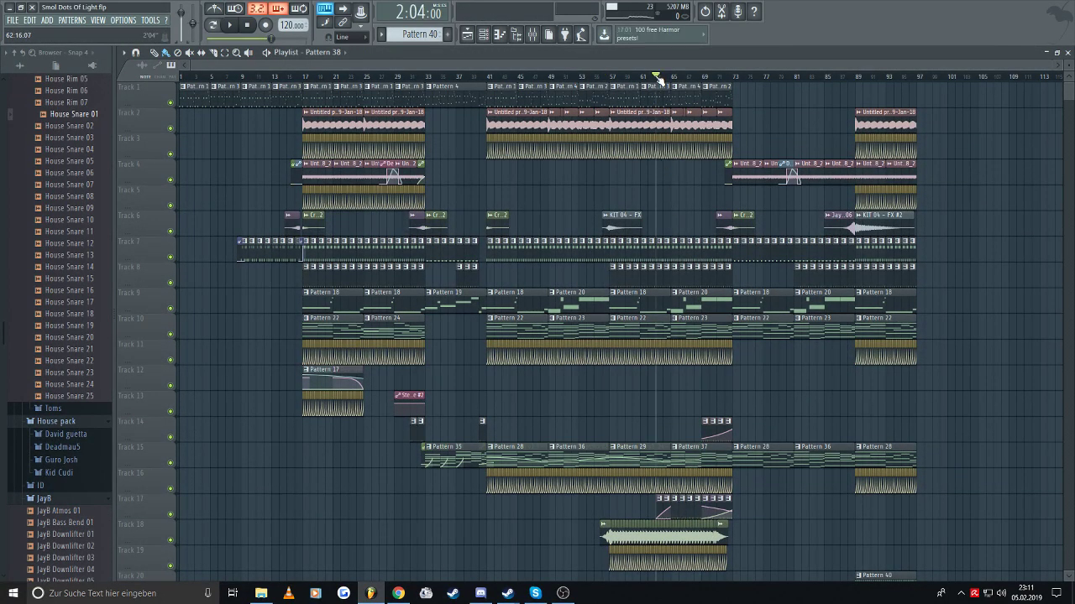
pyautogui.press('space')
pyautogui.click(533, 34)
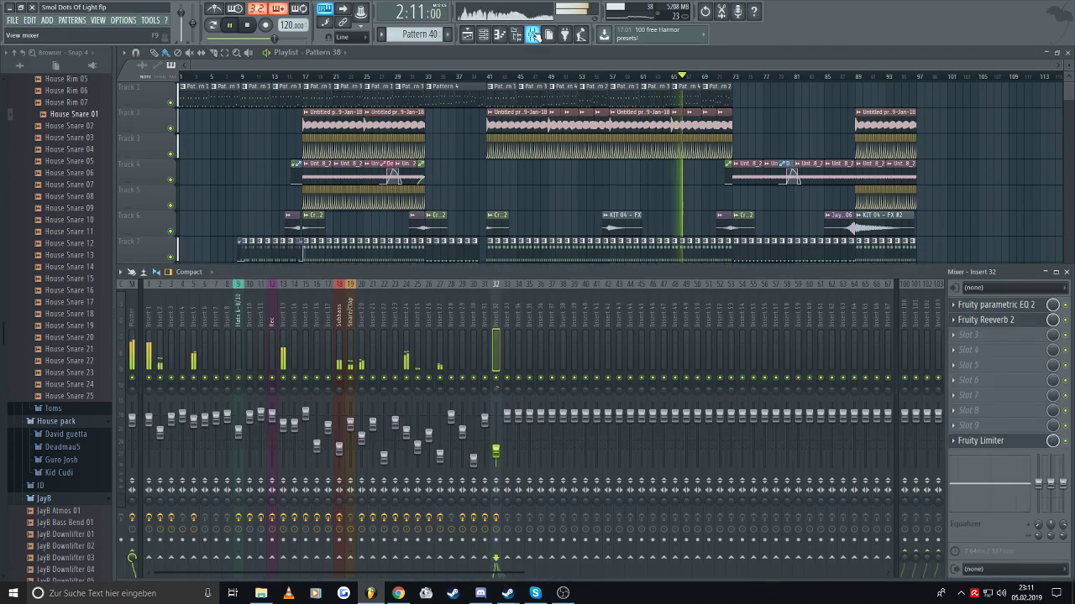
pyautogui.click(451, 351)
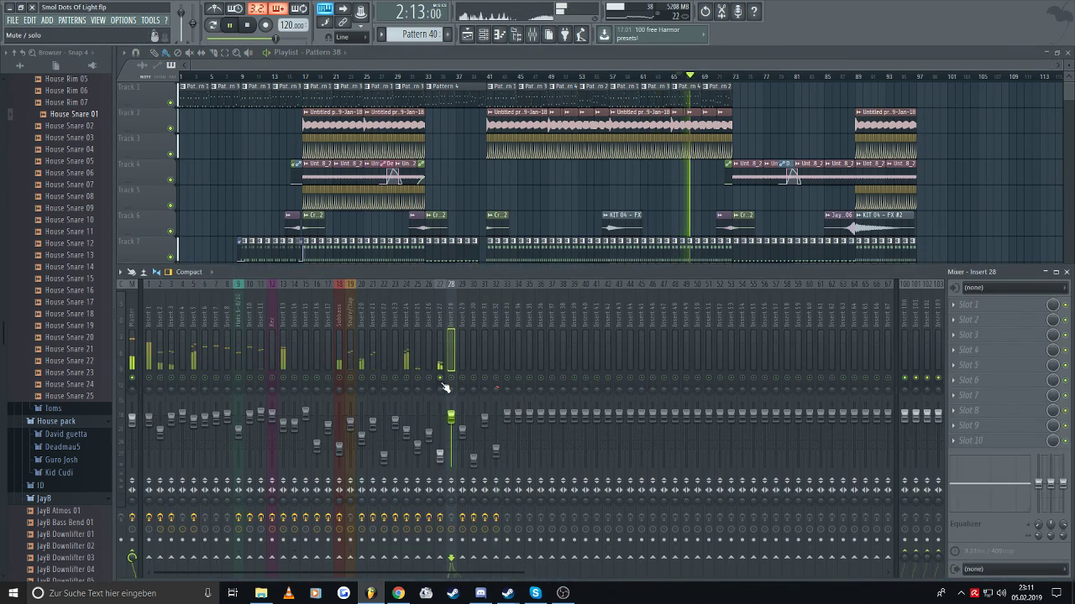
# - Solo mixer Insert 25 and raise its volume fader to about 51% (-12.5 dB) while replaying the section
pyautogui.press('space')
pyautogui.click(419, 363)
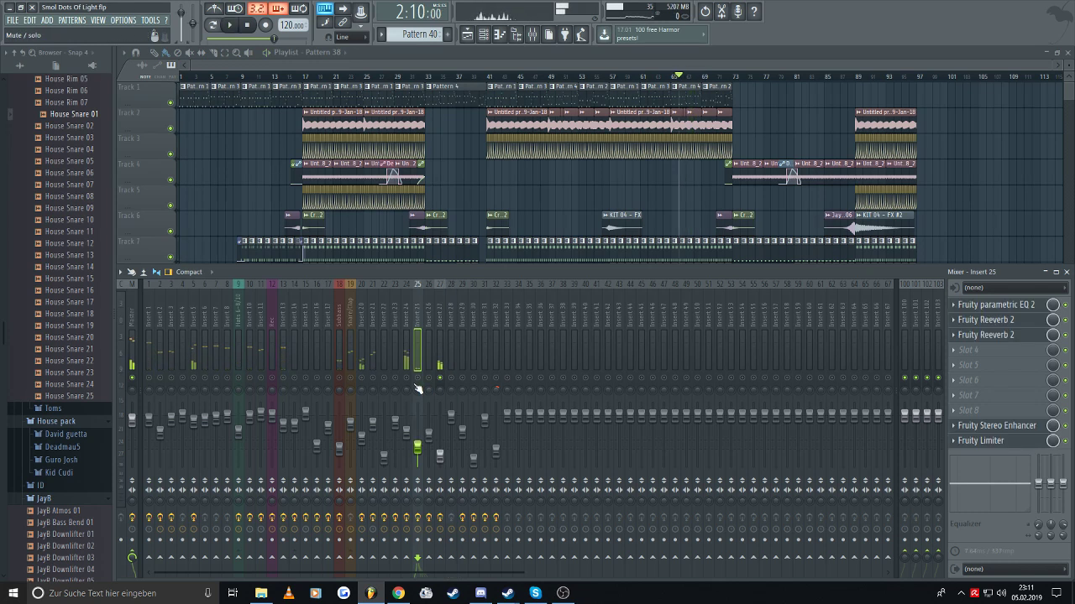
pyautogui.press('space')
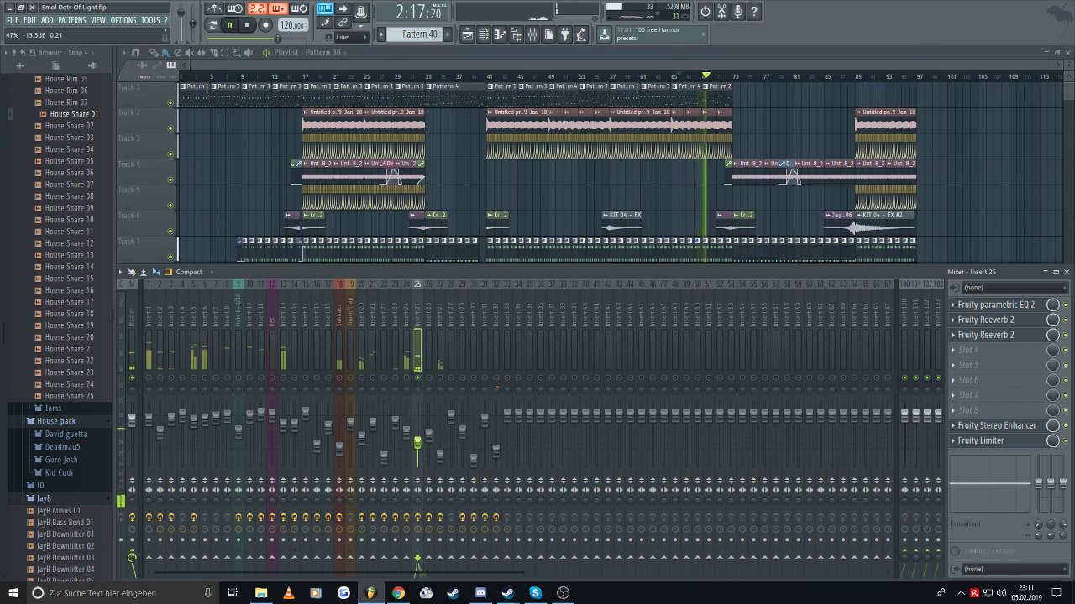
pyautogui.press('space')
pyautogui.press('space')
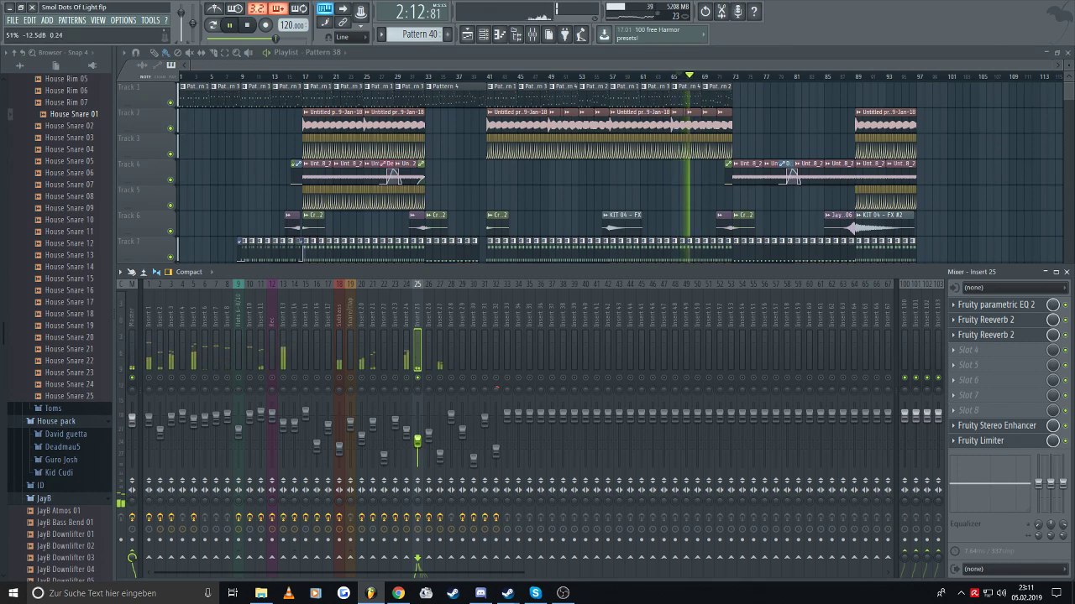
# - Separate the stacked Insert 25 automation clips at bar 63, moving Reeverb 2 dry level to Track 14 and Stereo Enhancer volume to Track 13
pyautogui.press('F9')
pyautogui.scroll(5, 712, 501)
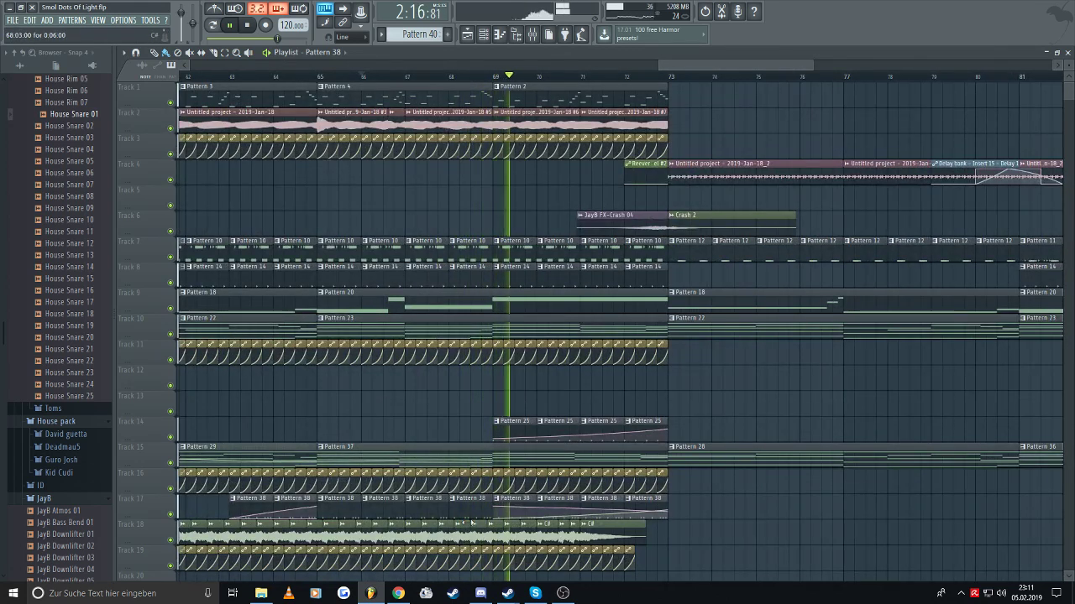
pyautogui.click(157, 65)
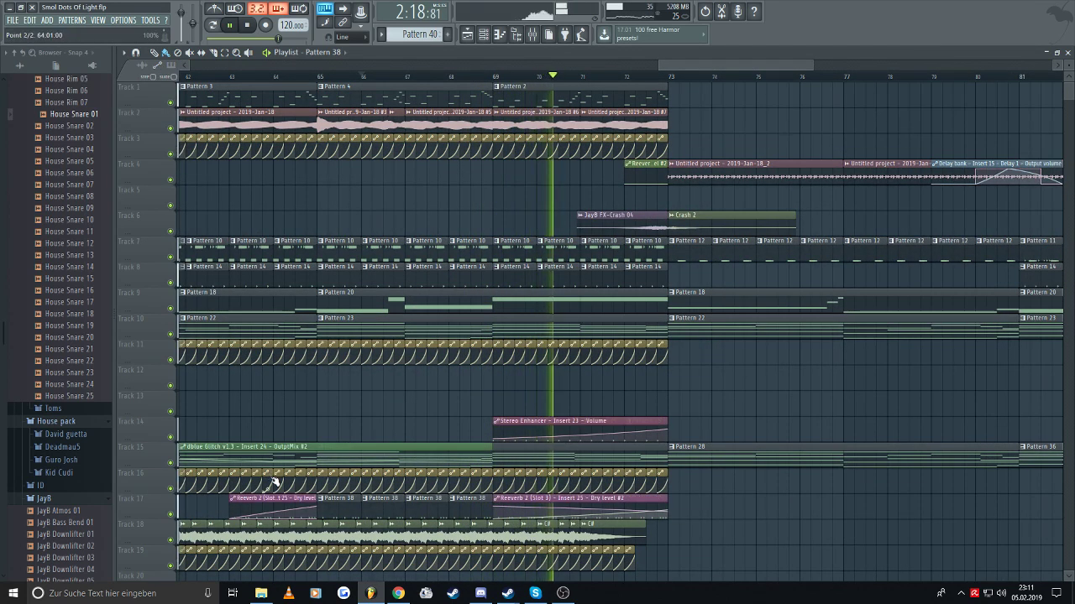
pyautogui.moveTo(274, 500); pyautogui.dragTo(269, 411)
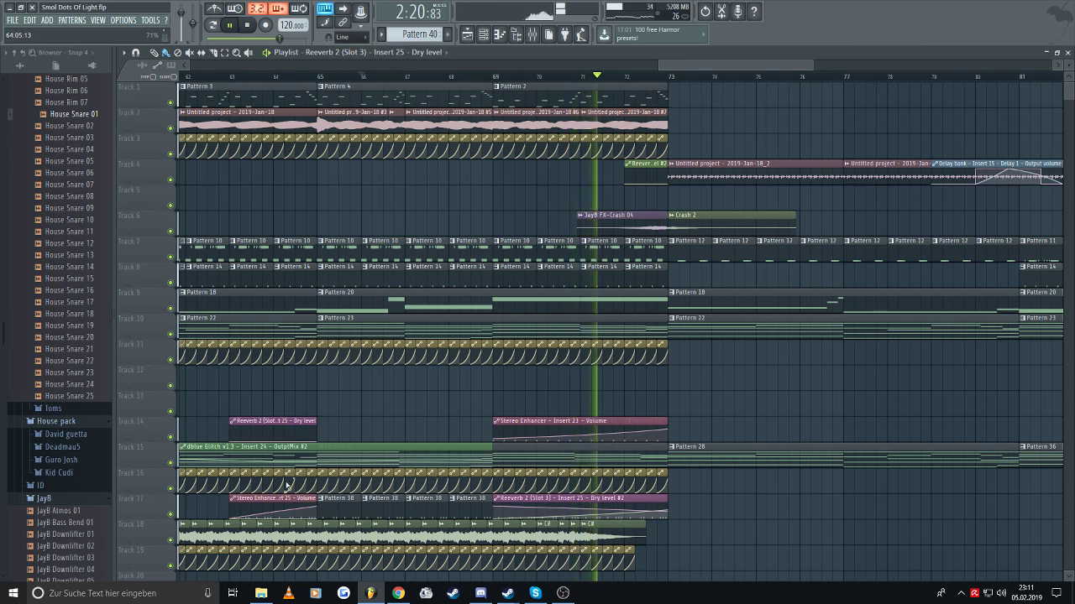
pyautogui.moveTo(286, 499); pyautogui.dragTo(287, 387)
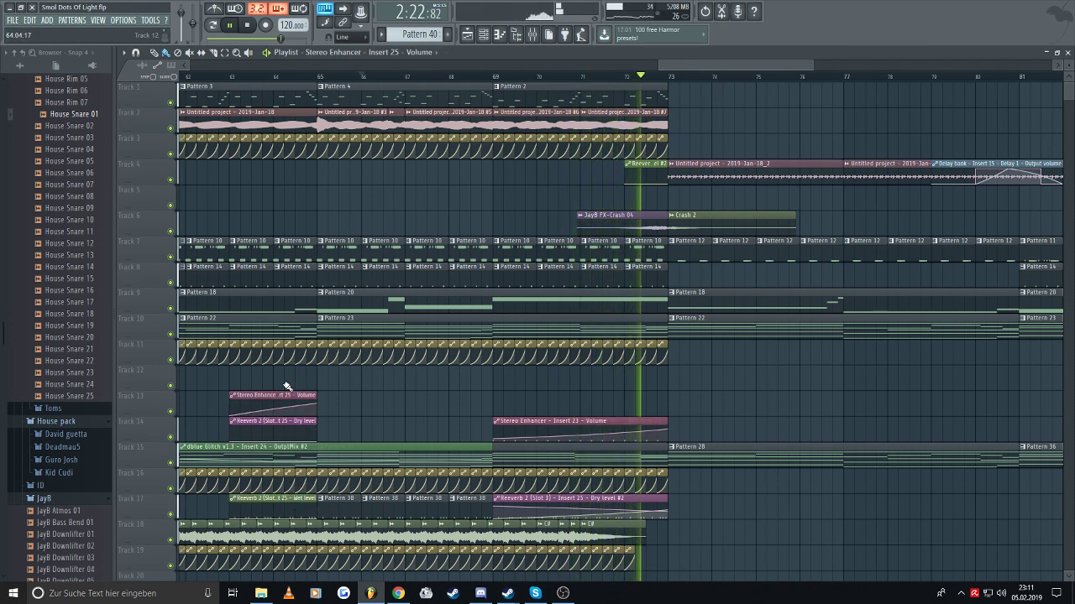
# - Replay the section before bar 65 and examine the volume control of the Fruity Stereo Enhancer on Insert 25
pyautogui.click(303, 76)
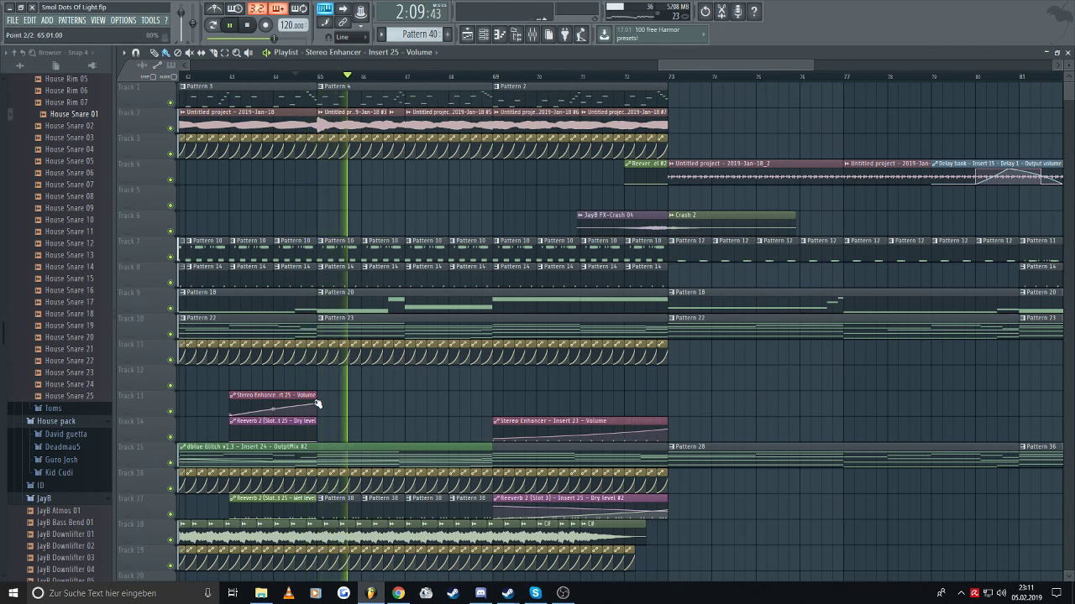
pyautogui.scroll(2, 475, 73)
pyautogui.press('F9')
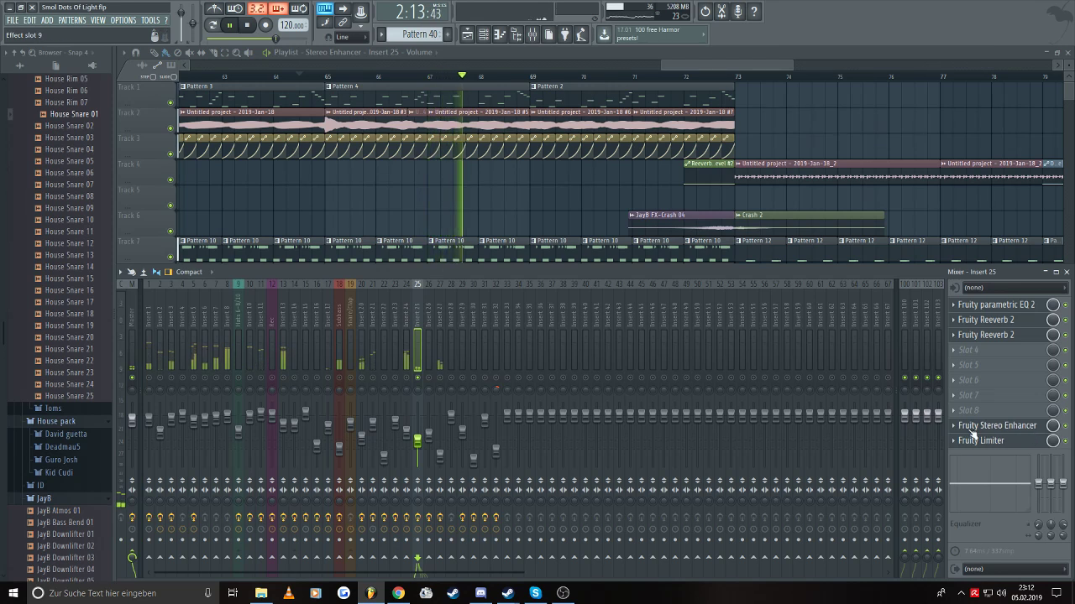
pyautogui.click(978, 425)
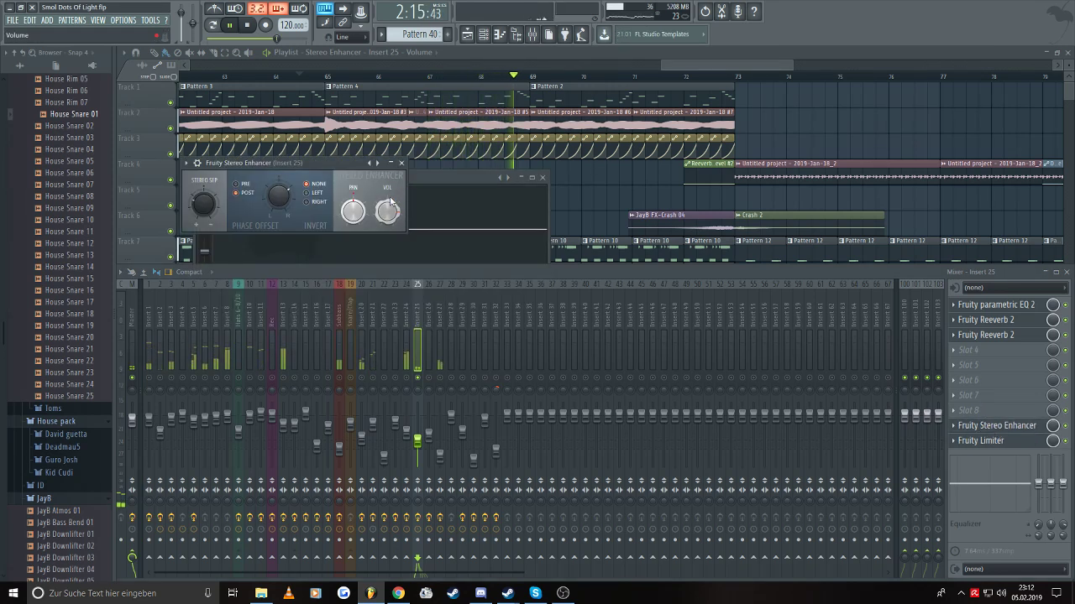
pyautogui.moveTo(390, 200); pyautogui.dragTo(420, 212)
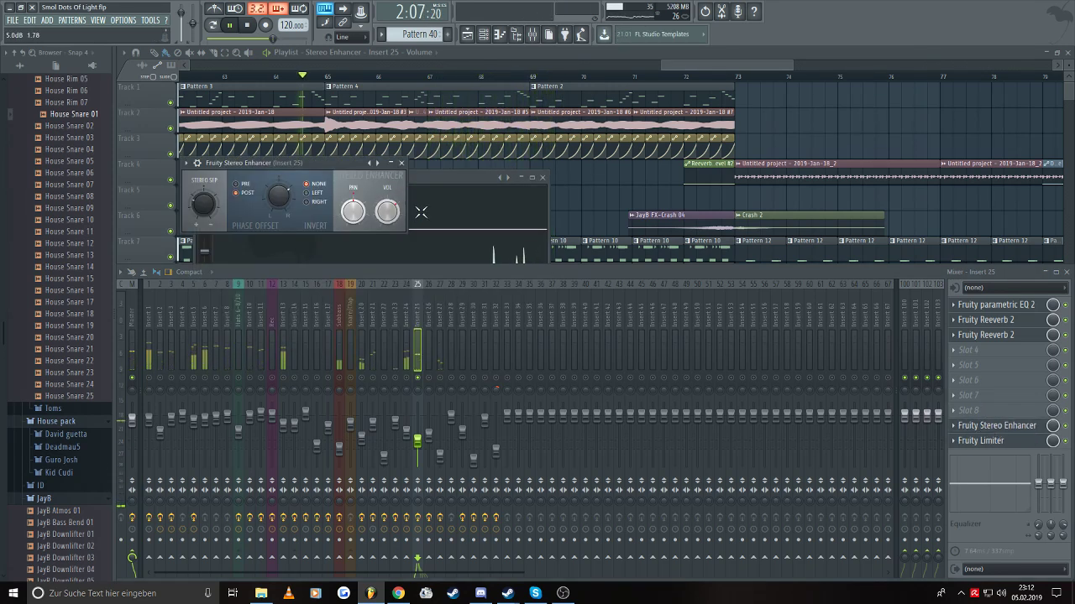
# - Delete the Reeverb 2 dry level clip on Track 14 and the Stereo Enhancer volume clip on Track 13
pyautogui.press('F5')
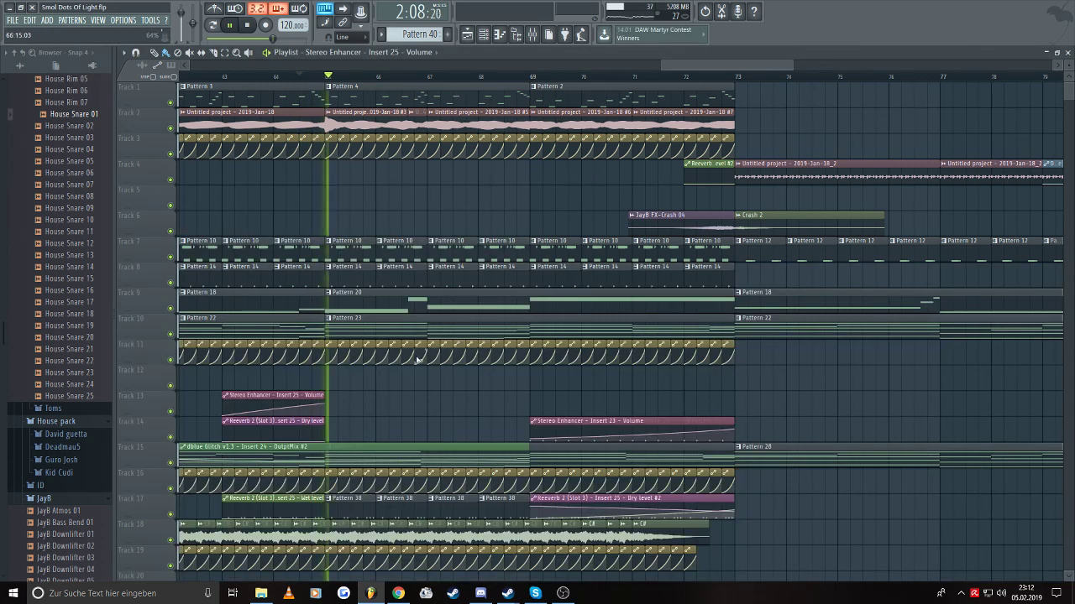
pyautogui.rightClick(273, 421)
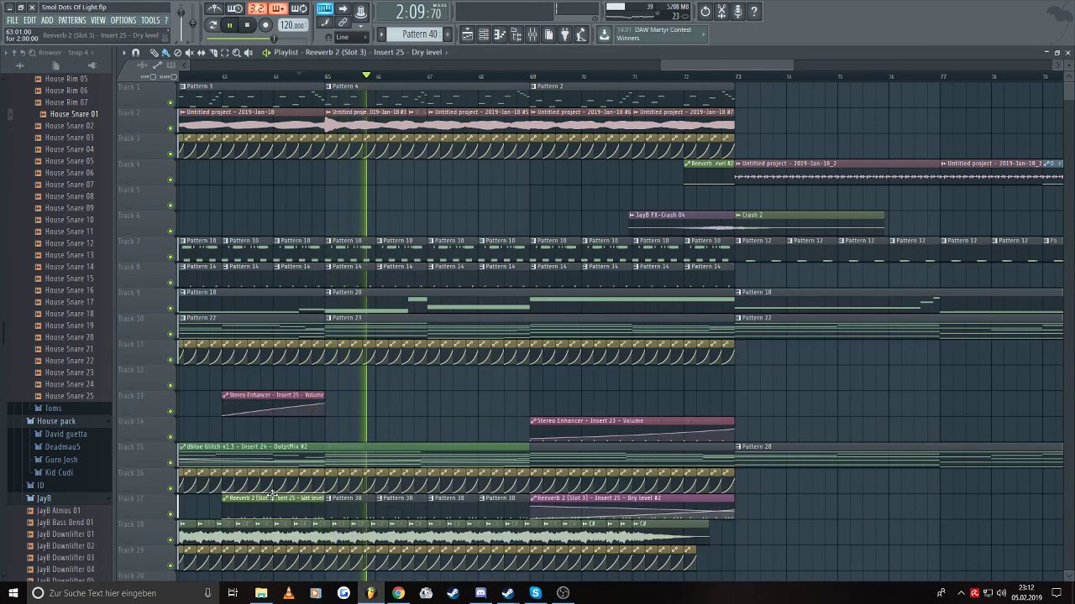
pyautogui.rightClick(297, 398)
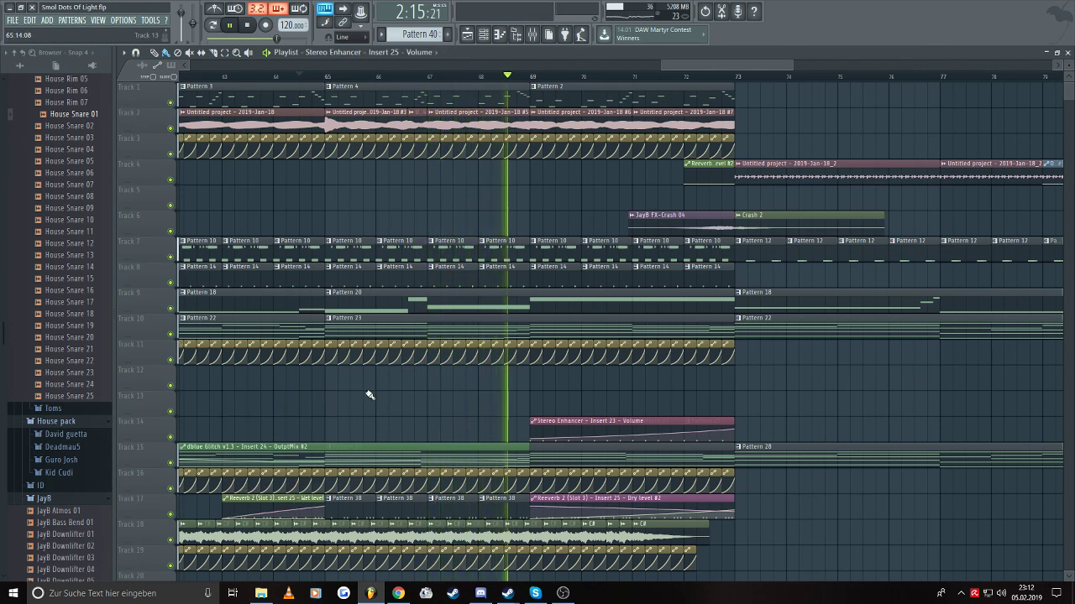
# - Delete the Insert 25 Reeverb 2 dry level automation clips on Track 17 at bars 69 and 63
pyautogui.scroll(-3, 370, 395)
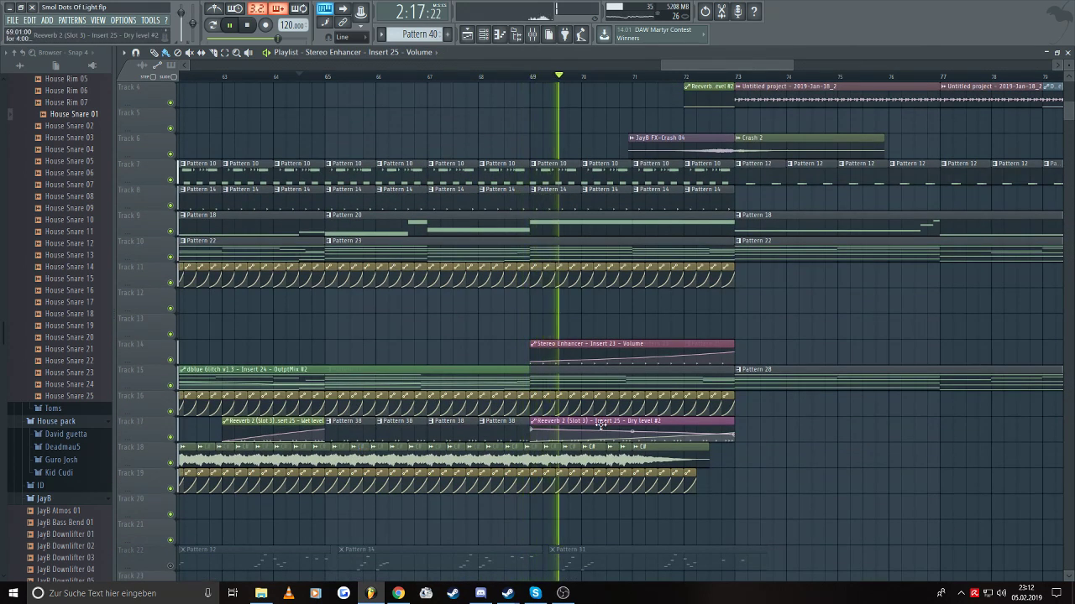
pyautogui.moveTo(600, 424); pyautogui.dragTo(574, 426)
pyautogui.rightClick(706, 453)
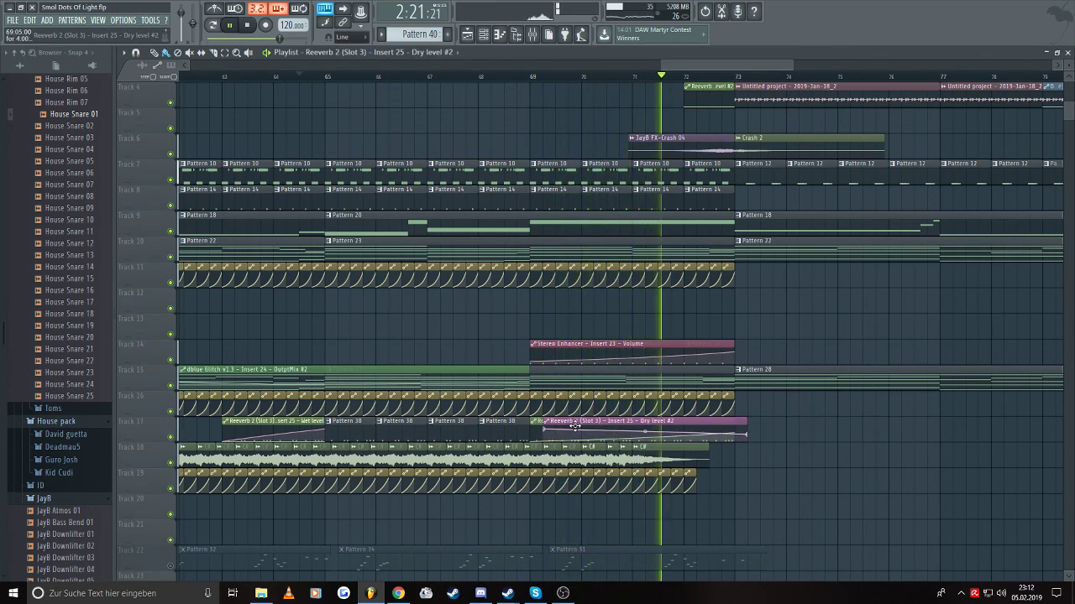
pyautogui.rightClick(574, 426)
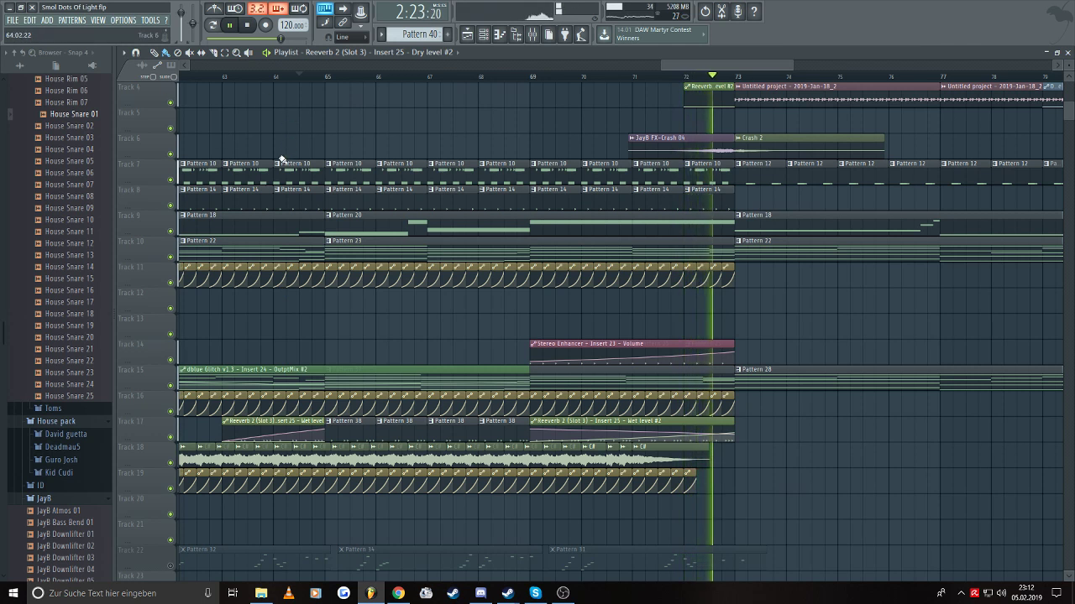
pyautogui.press('space')
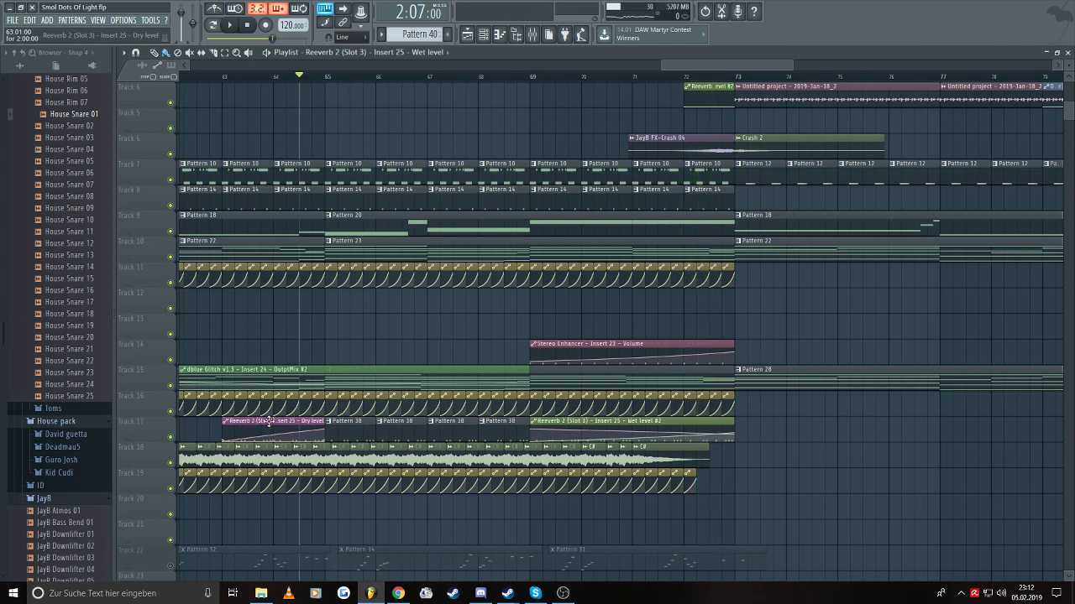
pyautogui.rightClick(282, 422)
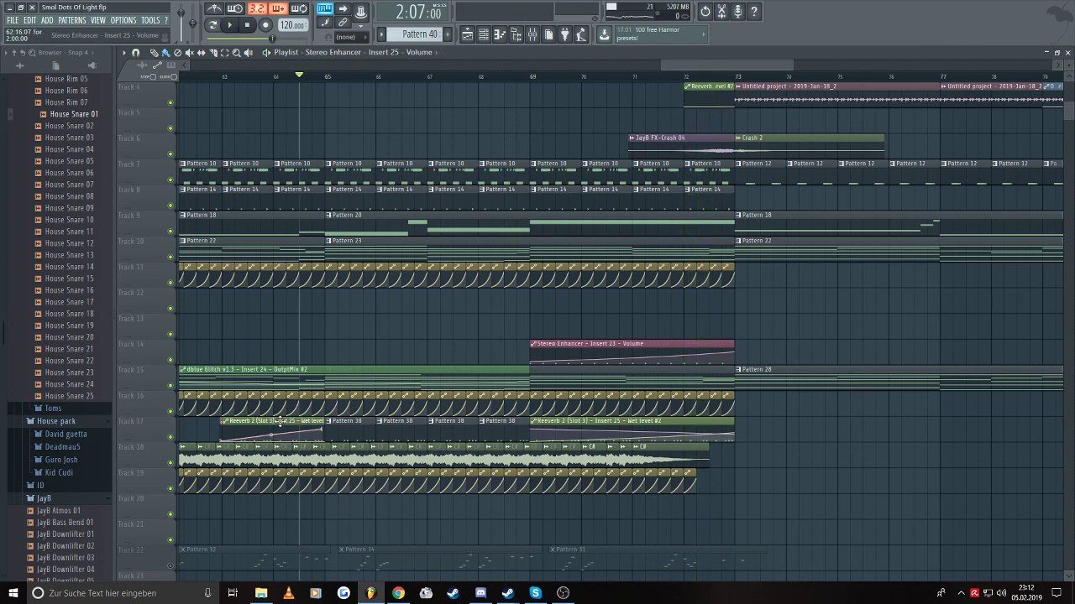
# - Replay the section just before bar 65 and set the global snap to Line
pyautogui.press('space')
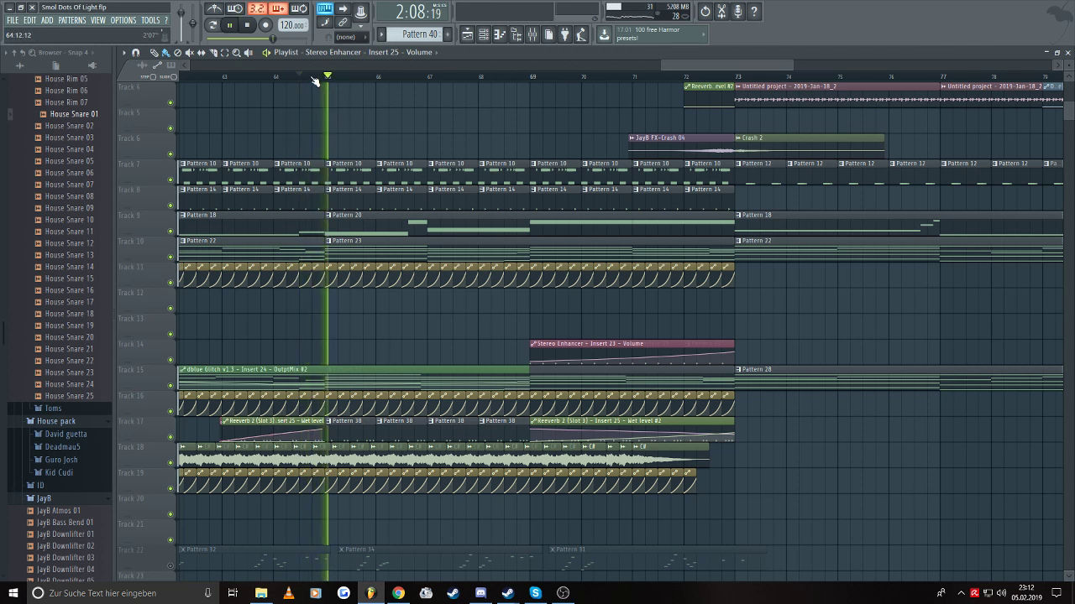
pyautogui.click(346, 38)
pyautogui.click(348, 63)
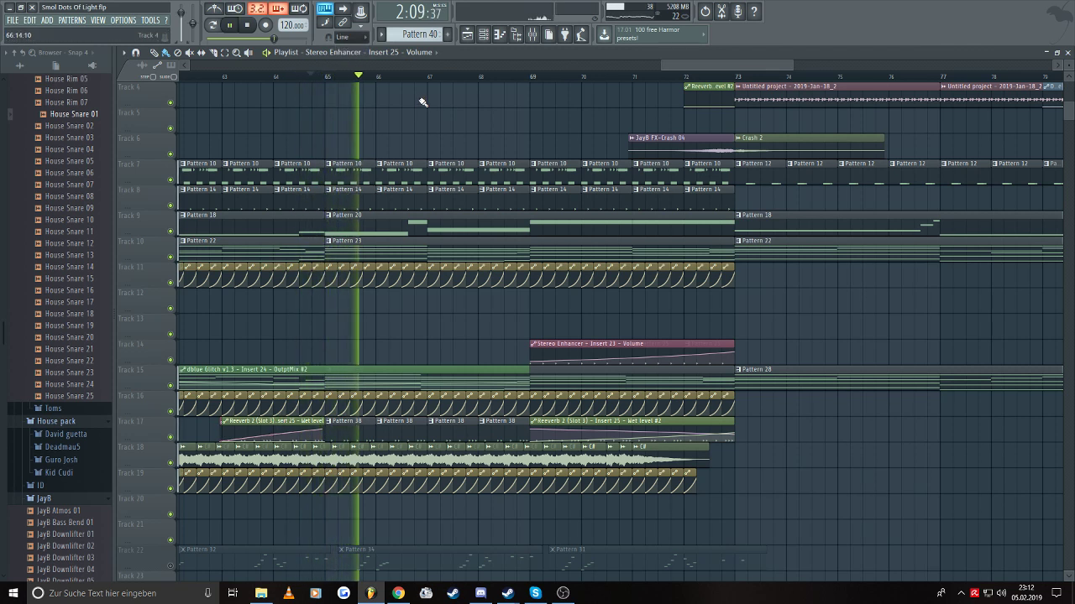
pyautogui.press('space')
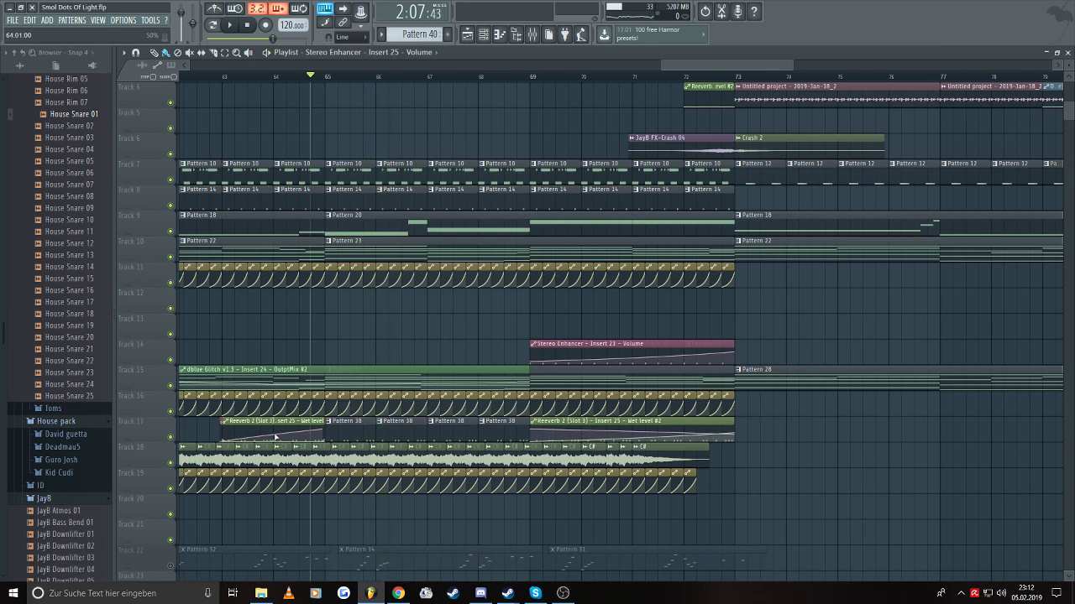
# - Solo playlist Track 22 and play its patterns from bar 57
pyautogui.scroll(-3, 386, 487)
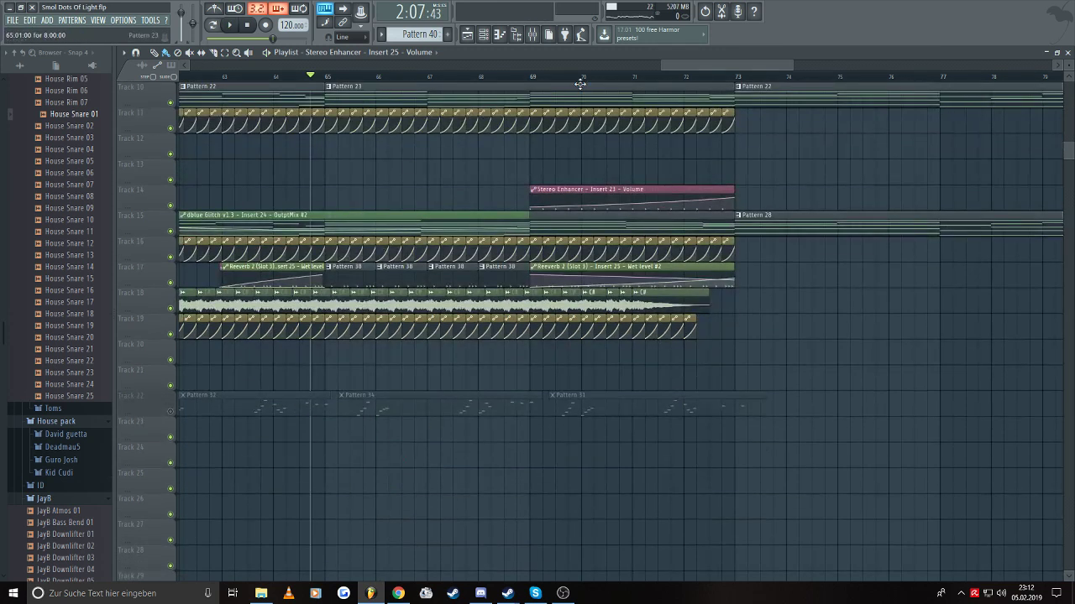
pyautogui.moveTo(697, 63); pyautogui.dragTo(622, 64)
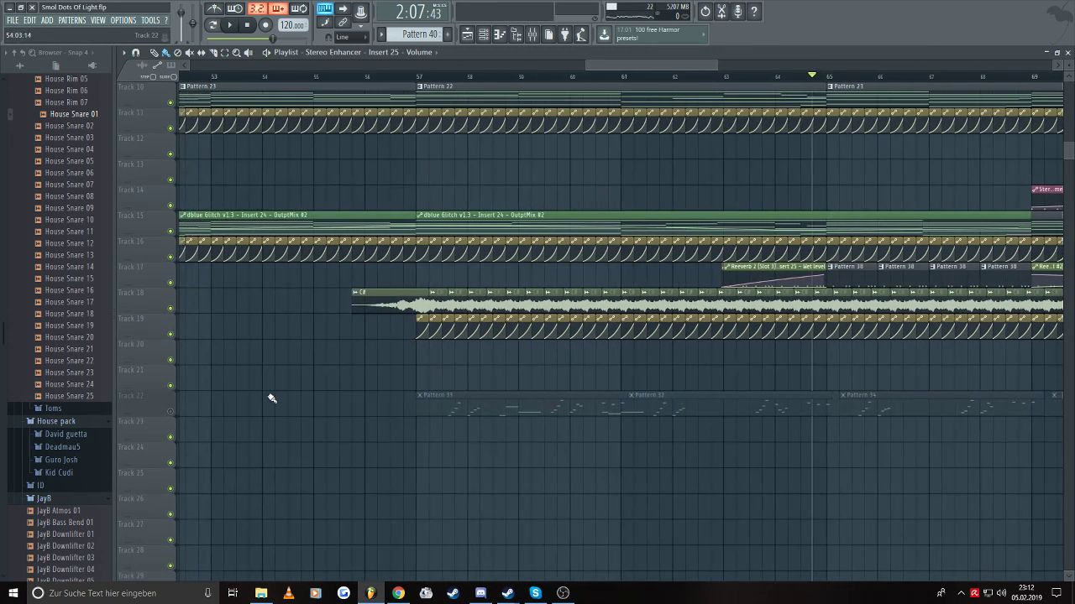
pyautogui.rightClick(172, 412)
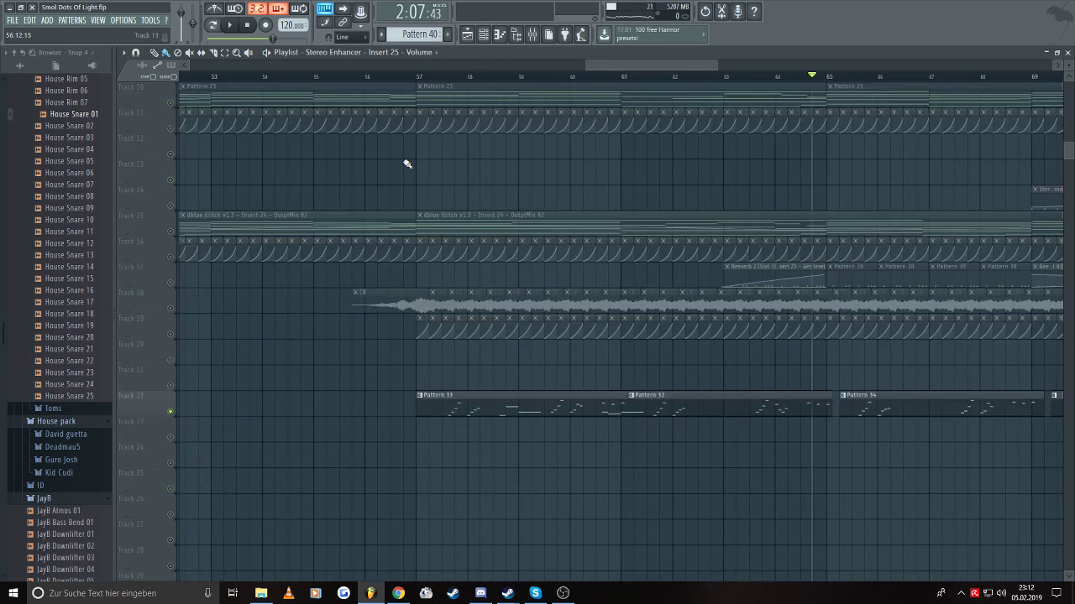
pyautogui.click(422, 78)
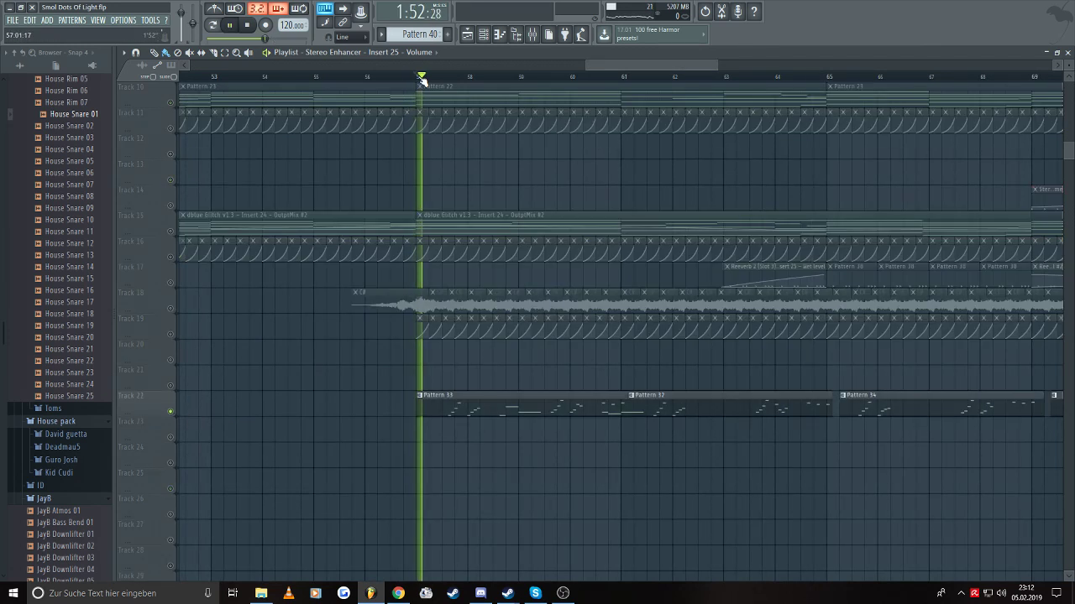
# - Take mixer Insert 25 out of solo and replay the soloed playlist track from bar 57
pyautogui.click(532, 36)
pyautogui.press('space')
pyautogui.rightClick(420, 379)
pyautogui.press('space')
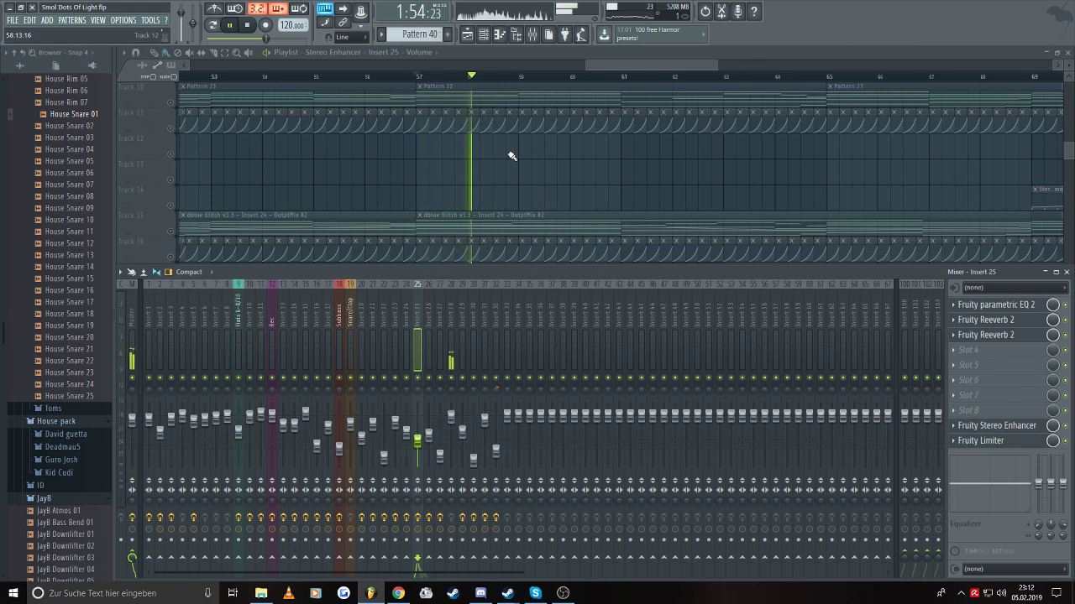
pyautogui.press('F9')
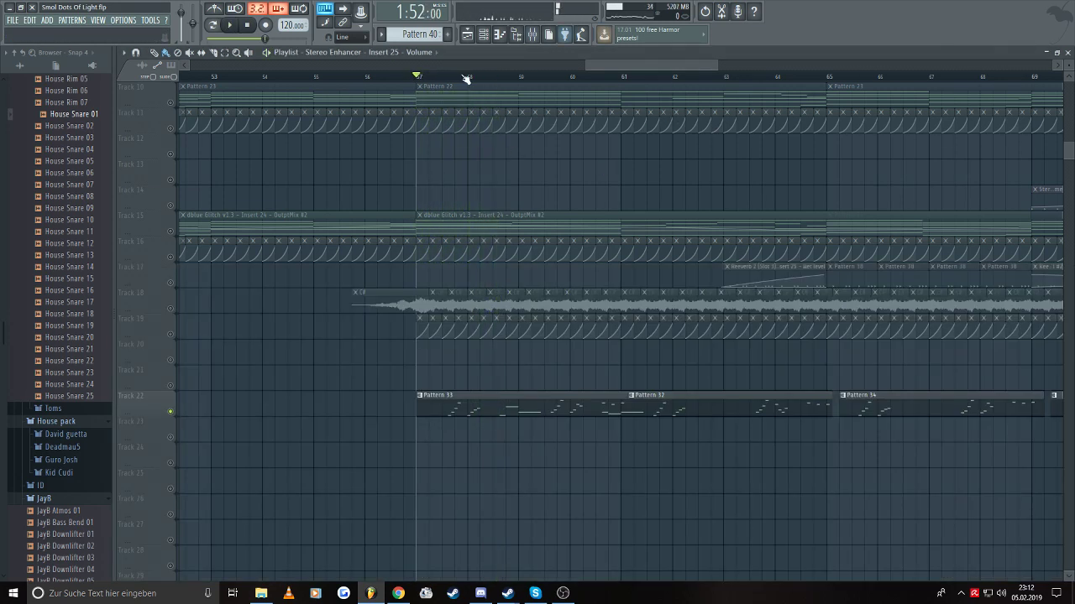
# - Take playlist Track 22 out of solo, turning all playlist tracks back on
pyautogui.scroll(1, 600, 175)
pyautogui.scroll(8, 470, 201)
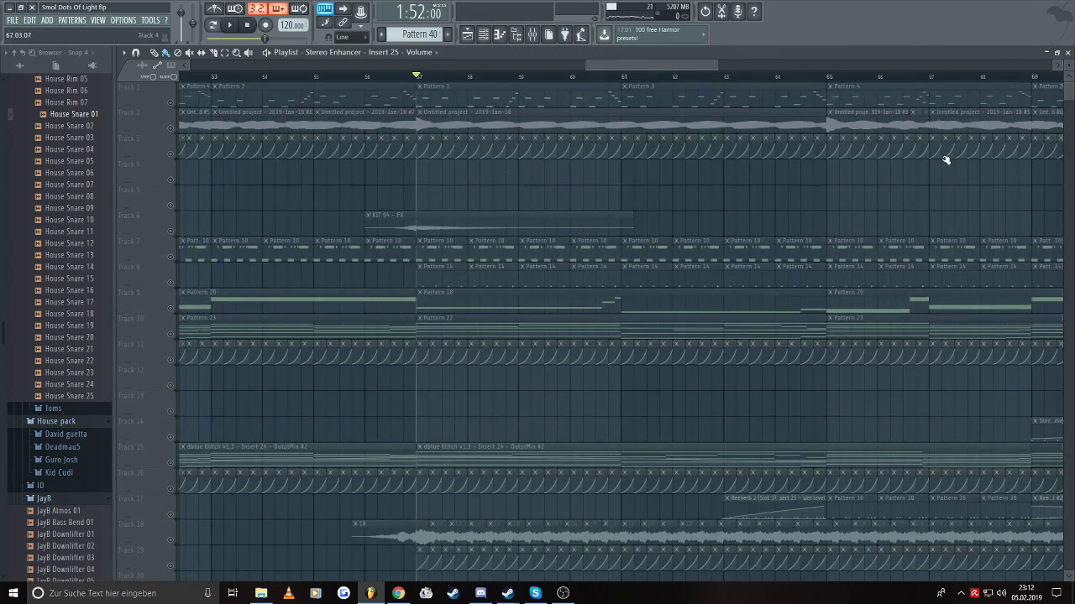
pyautogui.moveTo(1066, 80); pyautogui.dragTo(1067, 66)
pyautogui.scroll(-4, 708, 403)
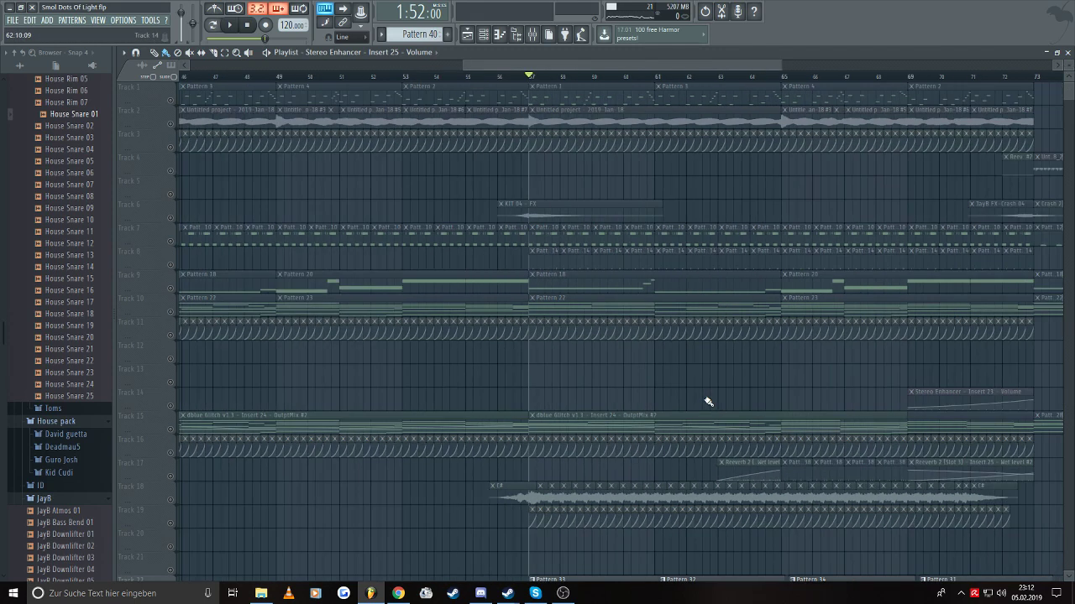
pyautogui.scroll(-2, 664, 402)
pyautogui.scroll(-3, 504, 428)
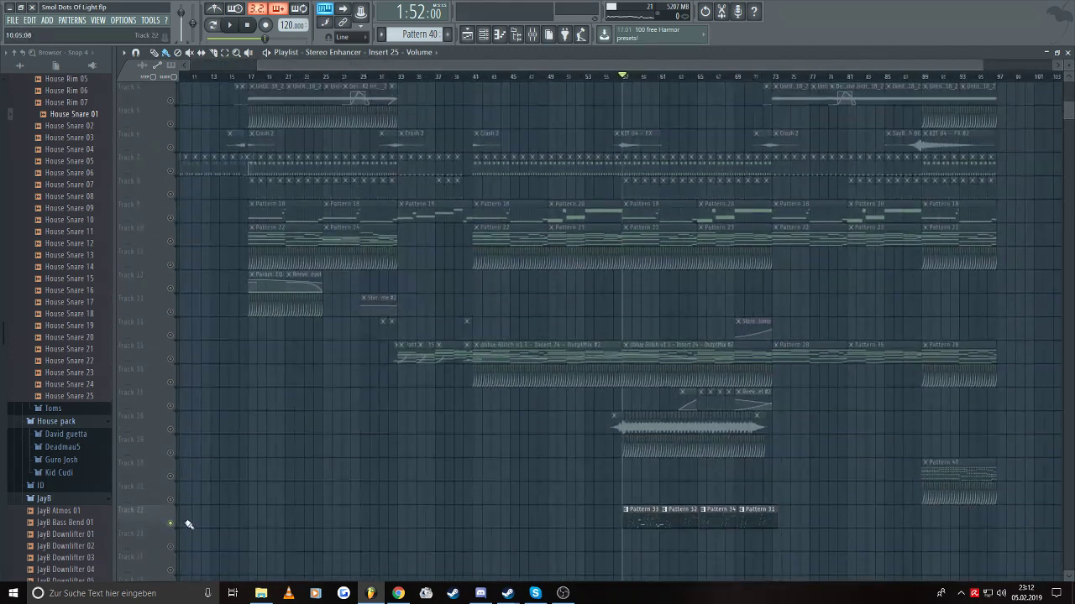
pyautogui.rightClick(174, 524)
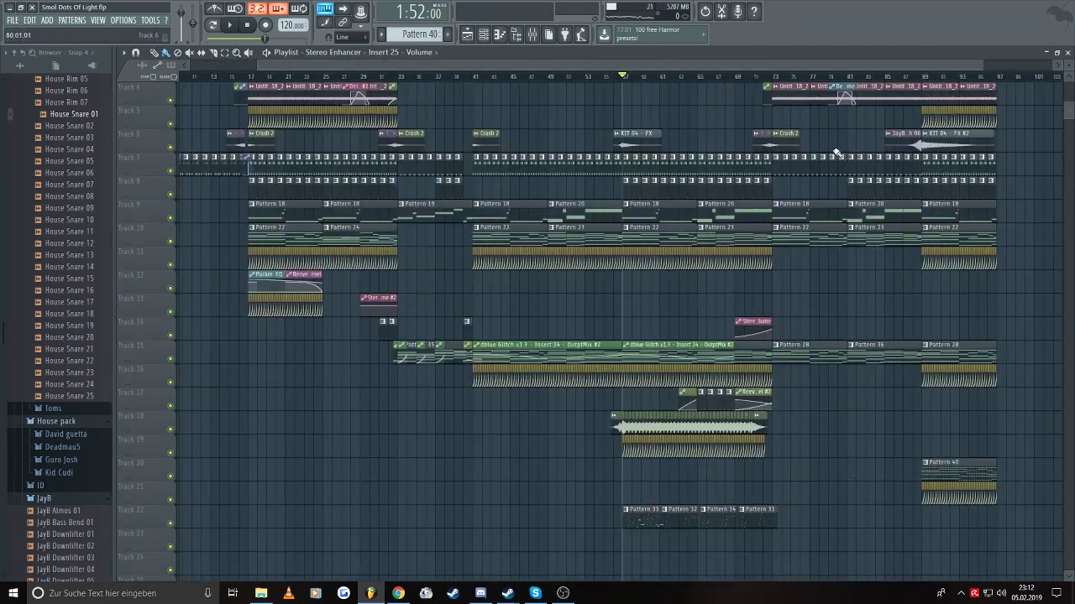
# - Examine the Clap4 (Kit 05) notes and the channel rack of Pattern 12 after bar 73
pyautogui.scroll(3, 837, 153)
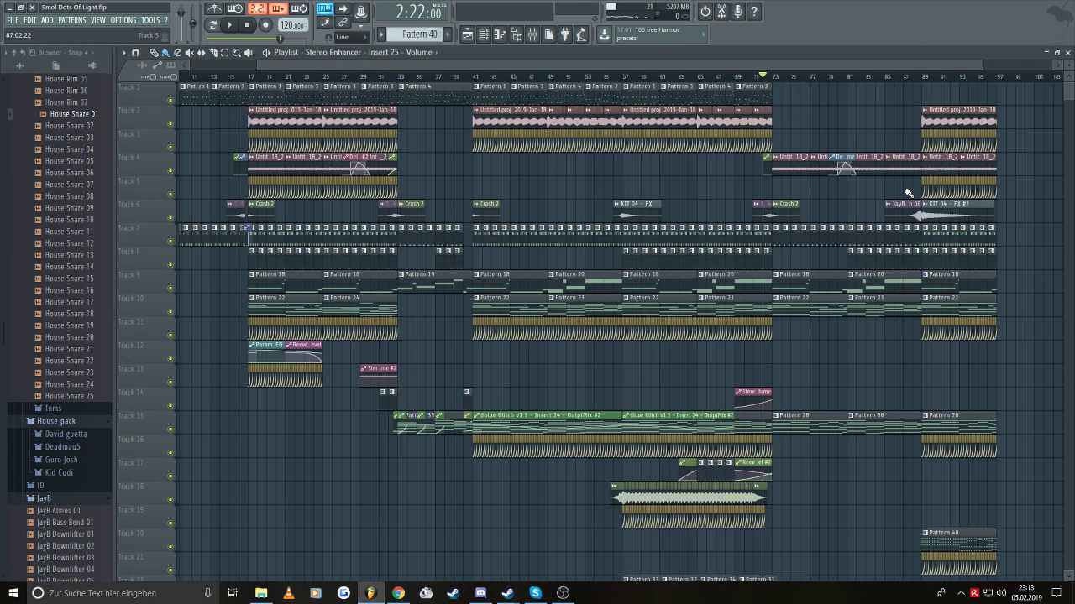
pyautogui.doubleClick(785, 240)
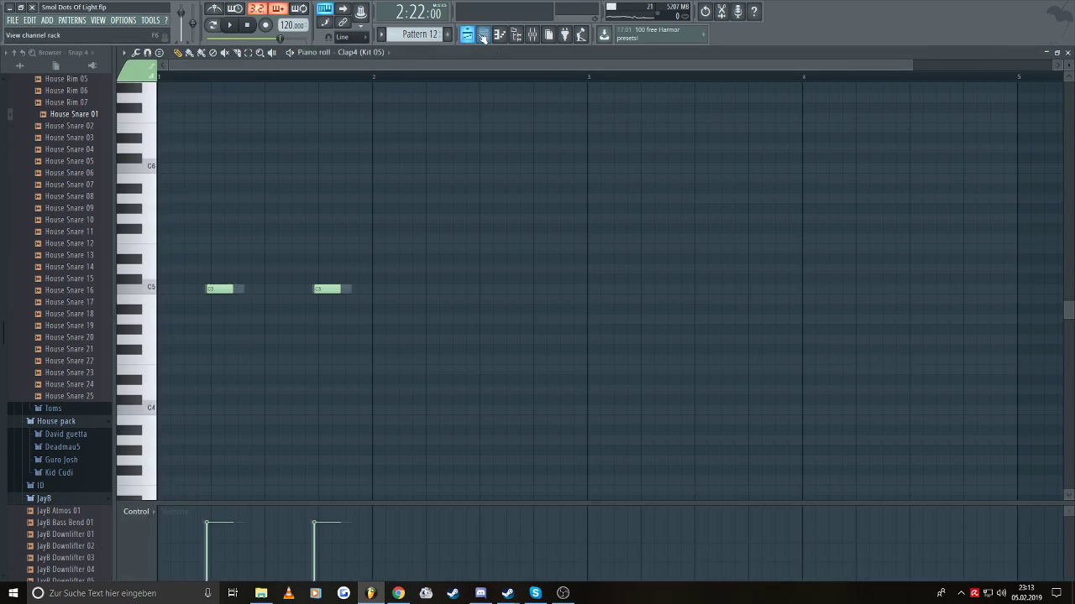
pyautogui.click(483, 37)
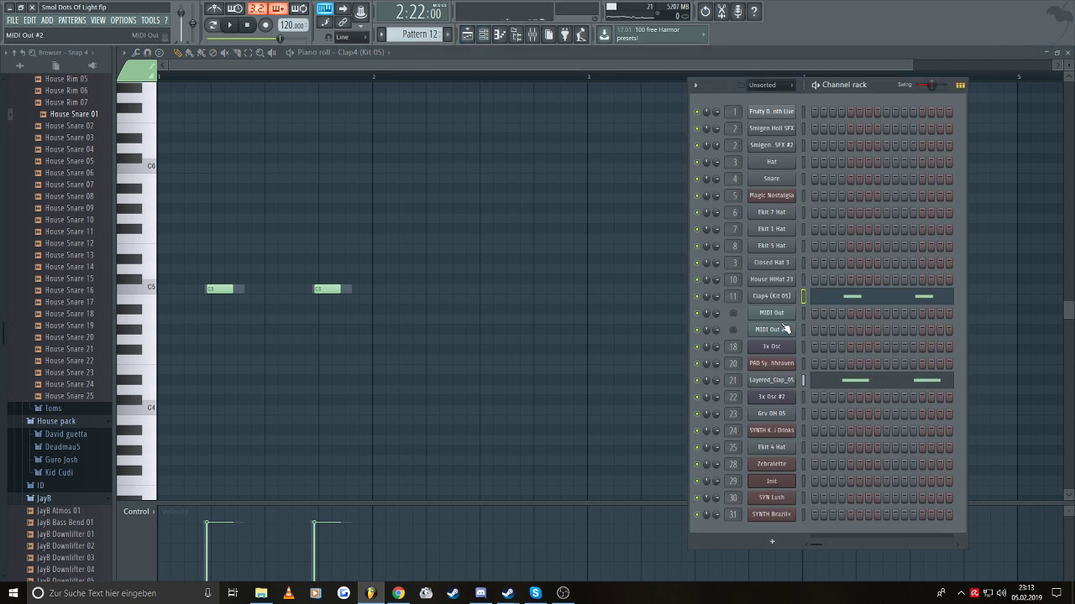
pyautogui.press('q')
pyautogui.press('q')
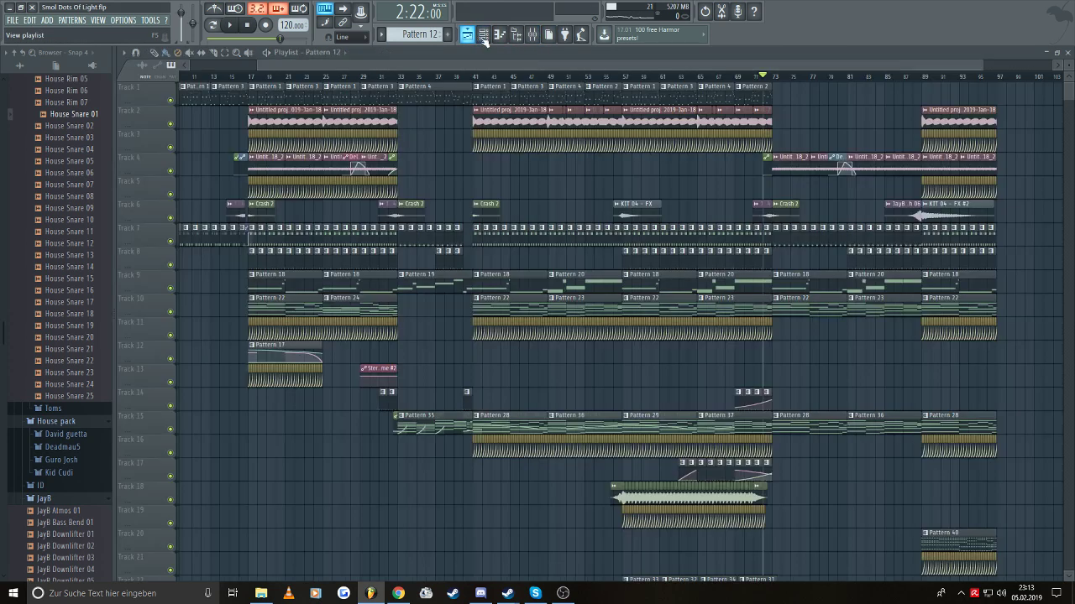
pyautogui.click(467, 34)
# - Play the arrangement from bar 72 and check the mixer levels during the section after bar 73
pyautogui.press('space')
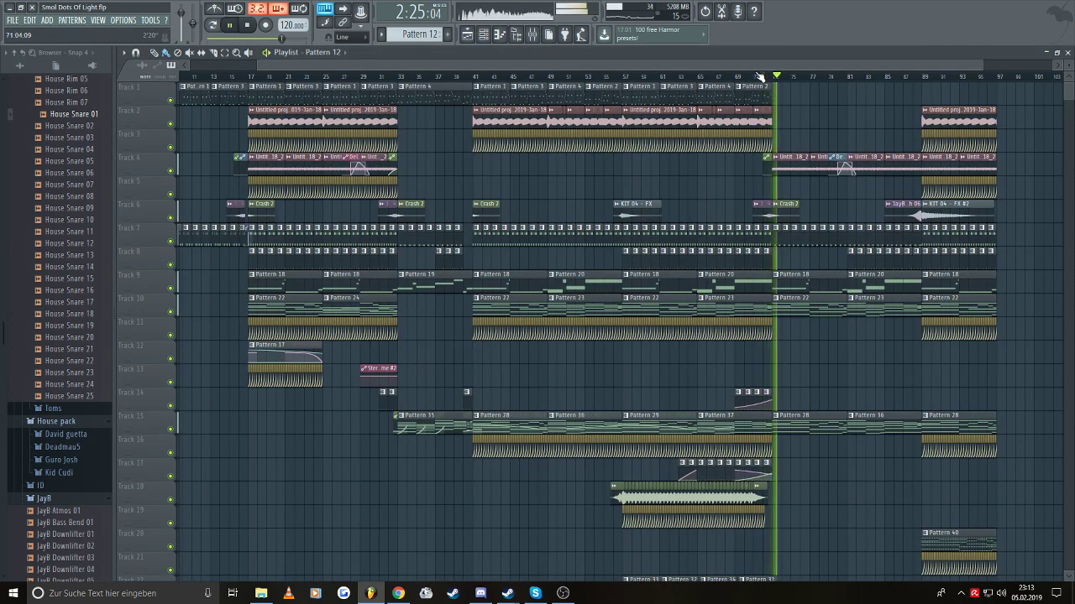
pyautogui.click(531, 35)
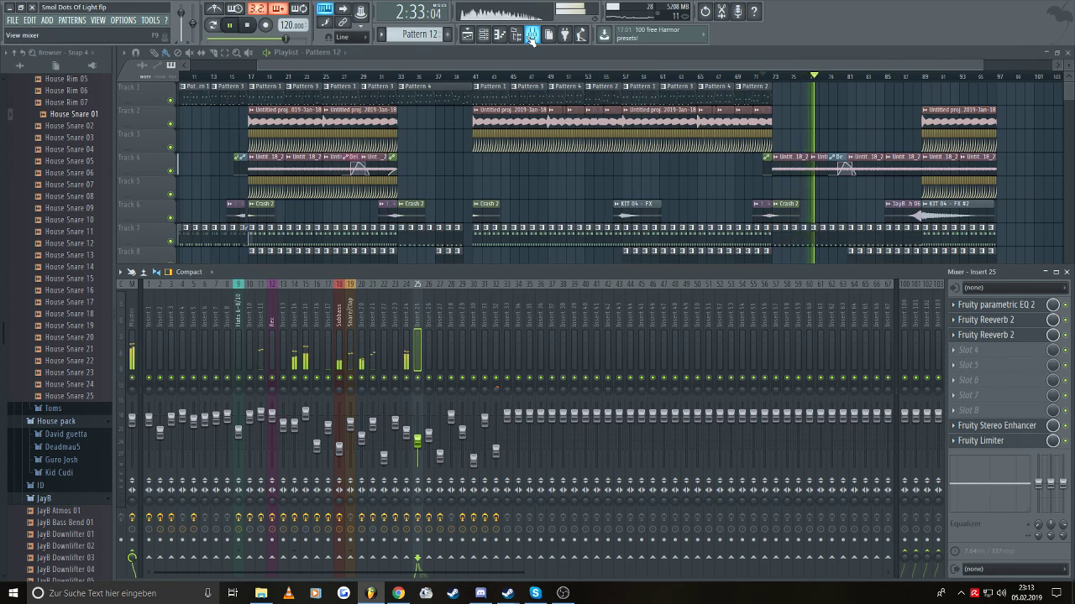
pyautogui.click(532, 36)
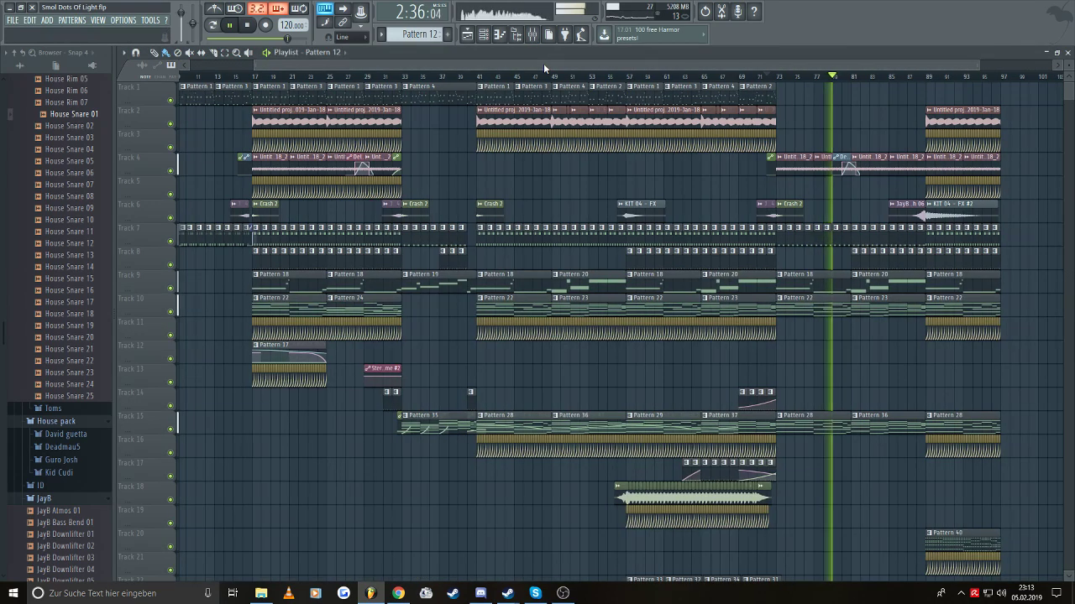
pyautogui.moveTo(543, 63); pyautogui.dragTo(731, 77)
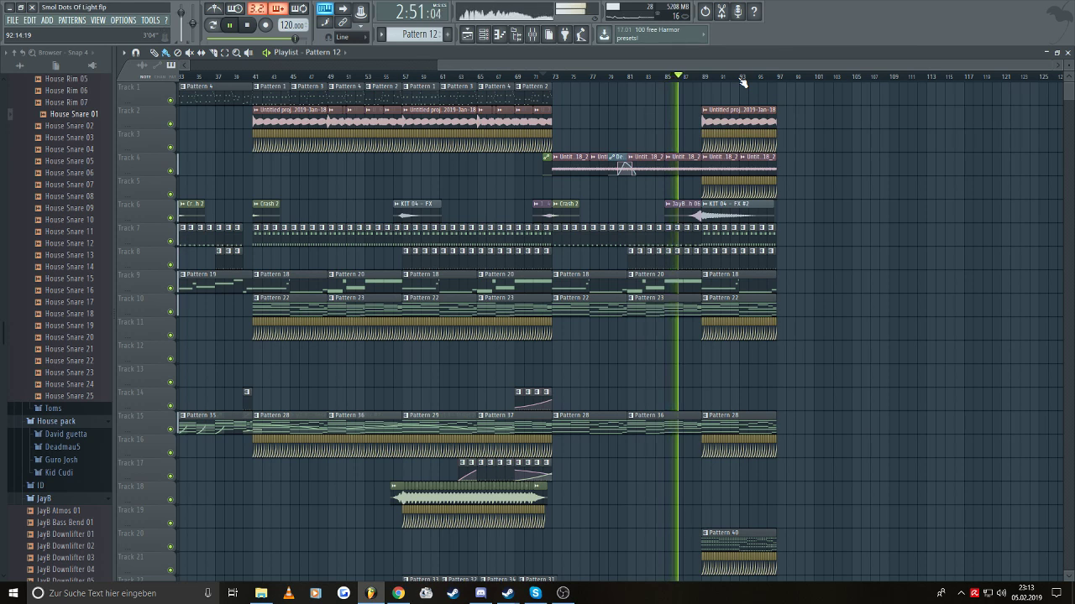
# - Check the level and fader of mixer Insert 31 while the section from bar 89 plays
pyautogui.click(532, 35)
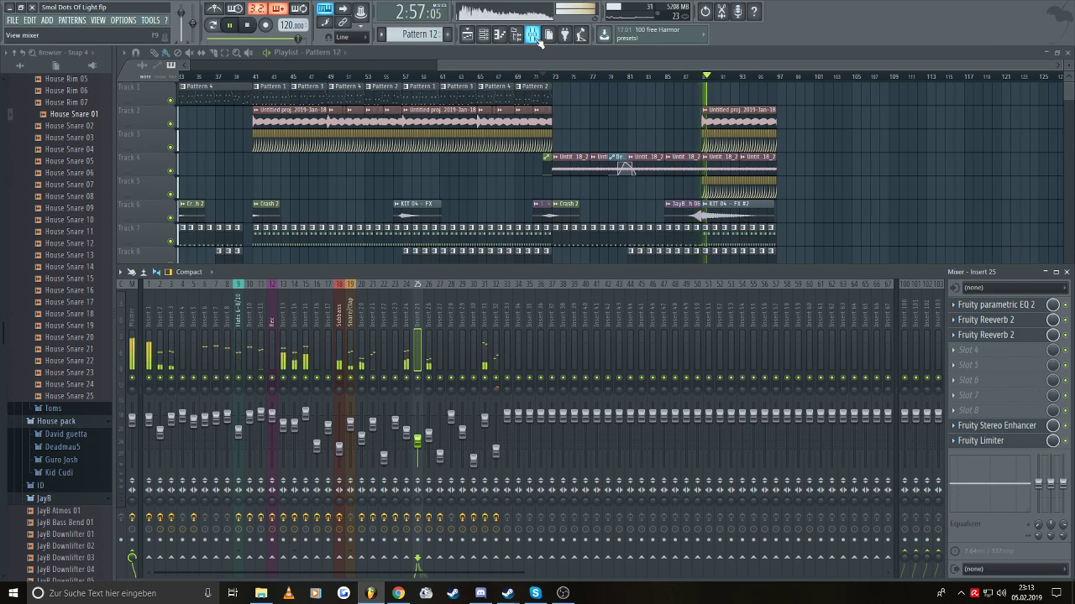
pyautogui.click(488, 426)
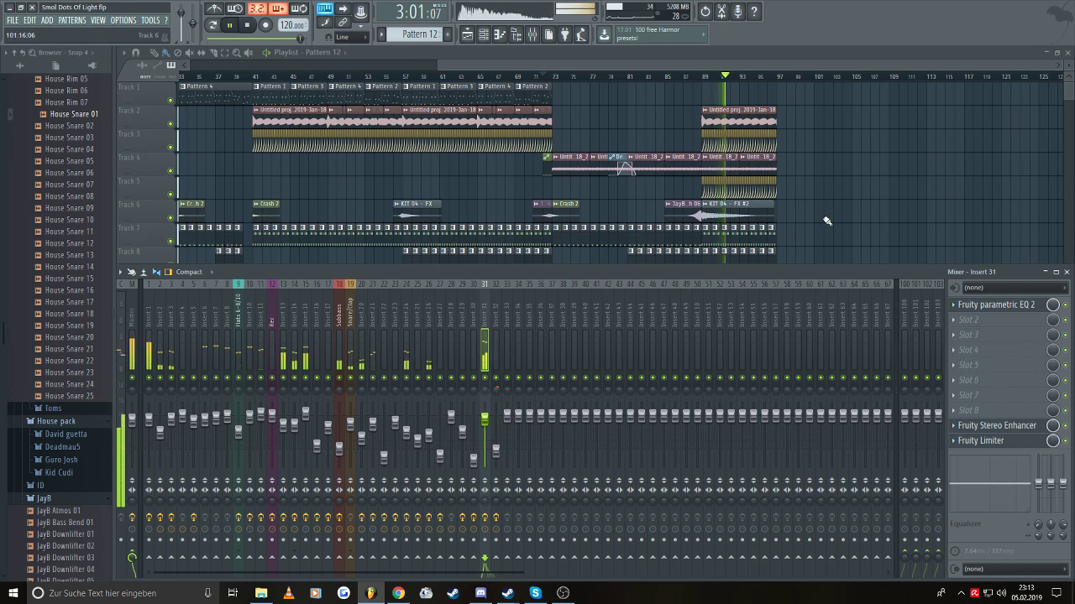
pyautogui.press('F9')
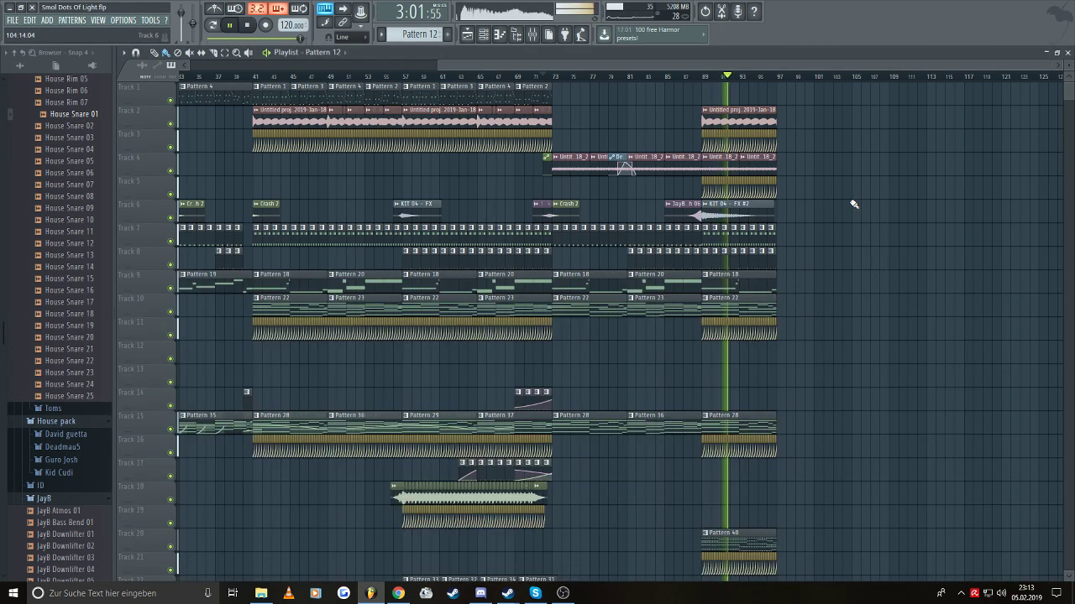
pyautogui.click(532, 33)
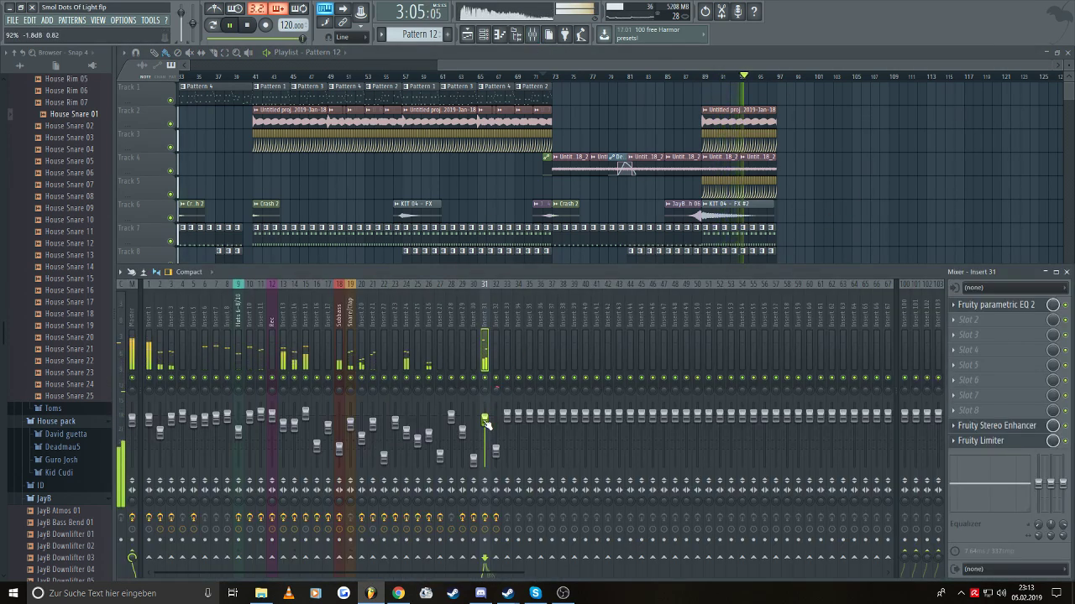
pyautogui.moveTo(630, 251); pyautogui.dragTo(708, 254)
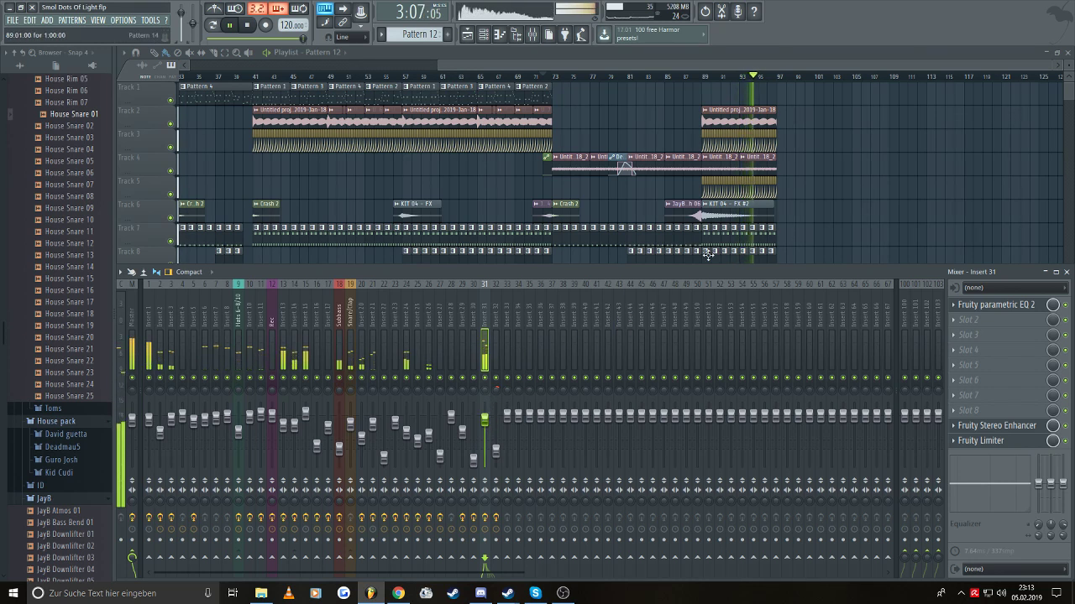
pyautogui.press('F9')
pyautogui.press('space')
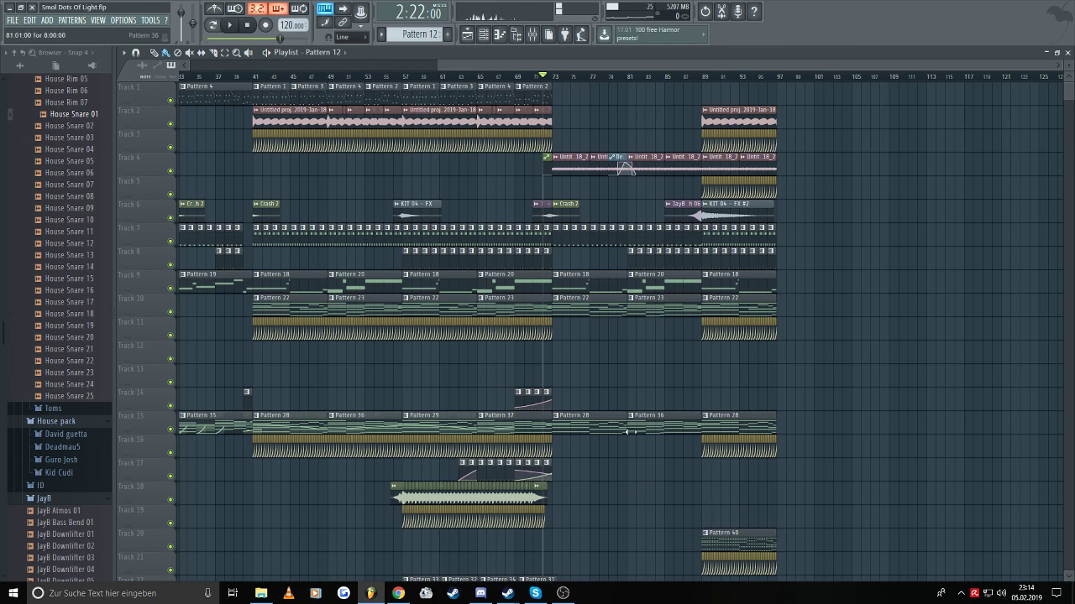
# - Solo playlist Track 20 and play Pattern 40 from bar 89
pyautogui.rightClick(171, 547)
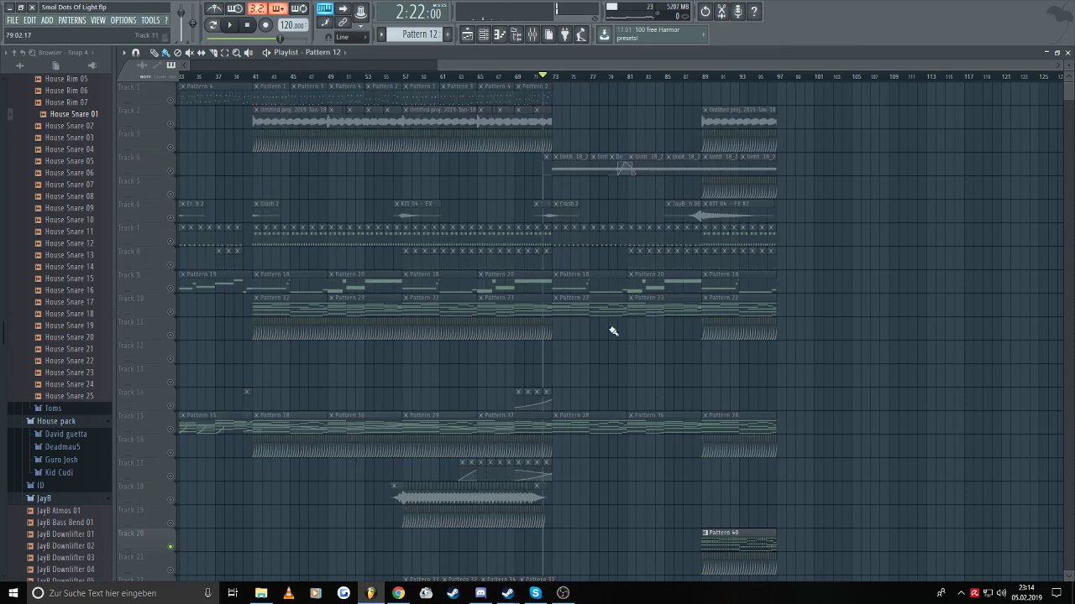
pyautogui.click(698, 76)
pyautogui.click(702, 77)
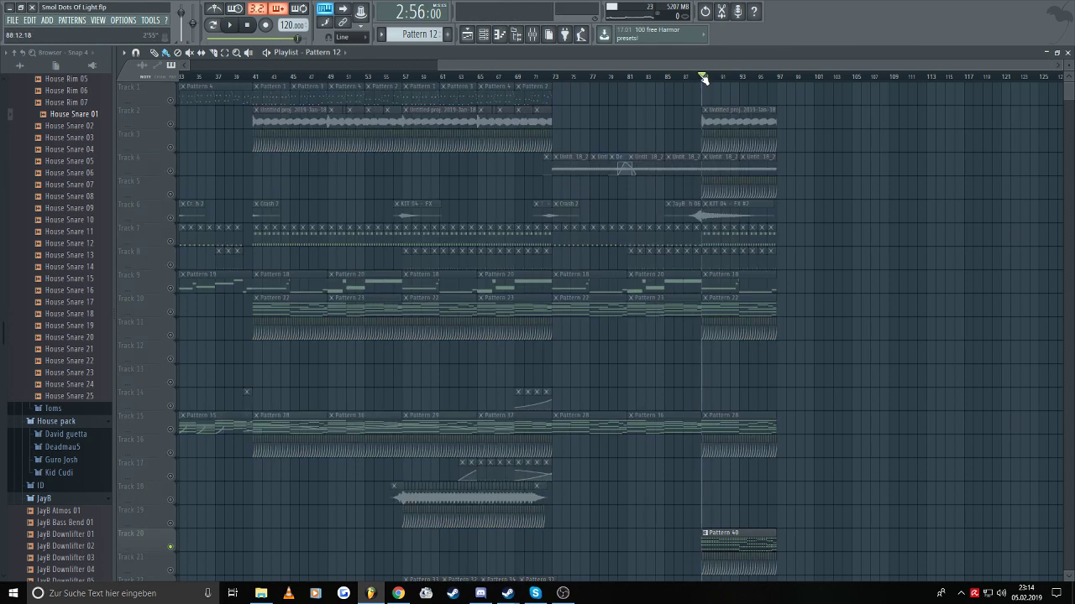
pyautogui.press('space')
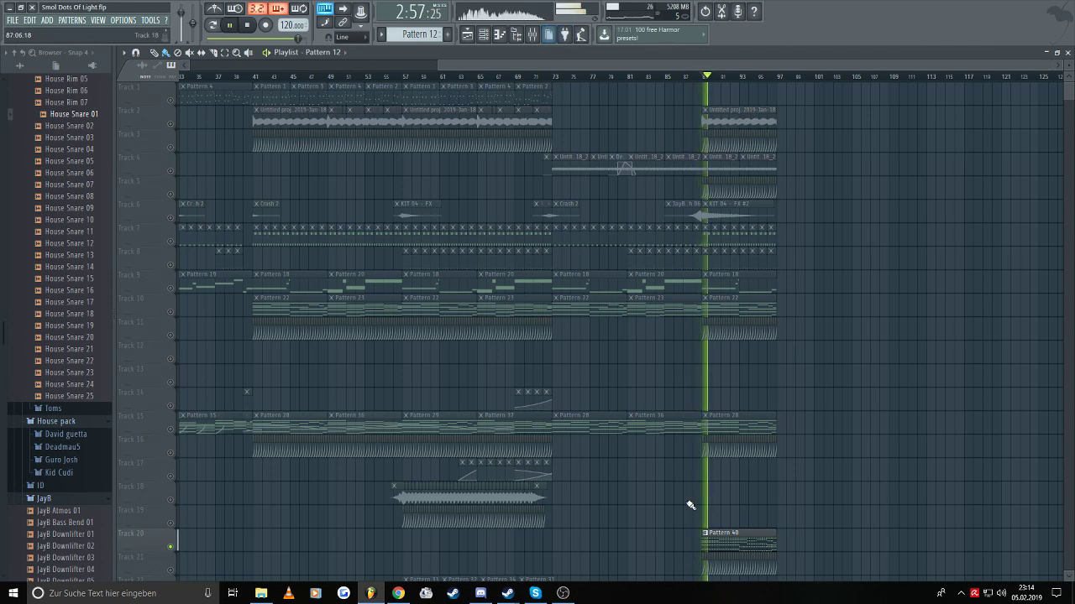
# - Examine the SYNTH Brazil+ notes of Pattern 40 in the piano roll, return to the playlist and stop playback
pyautogui.doubleClick(735, 539)
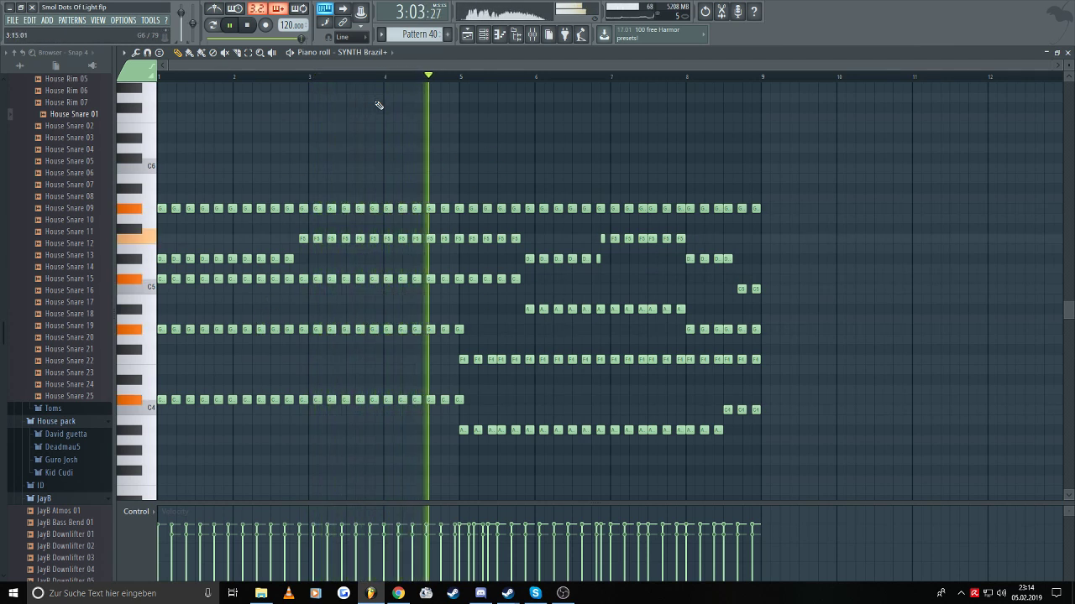
pyautogui.click(468, 35)
pyautogui.press('space')
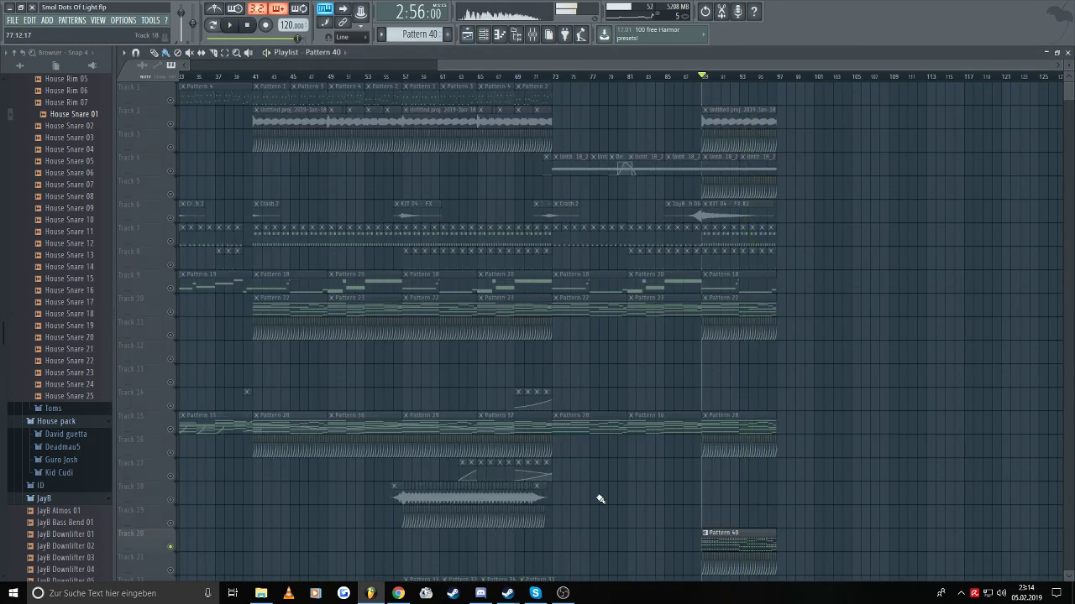
# - Unmute playlist Tracks 21 and 7 alongside the soloed Track 20
pyautogui.click(171, 477)
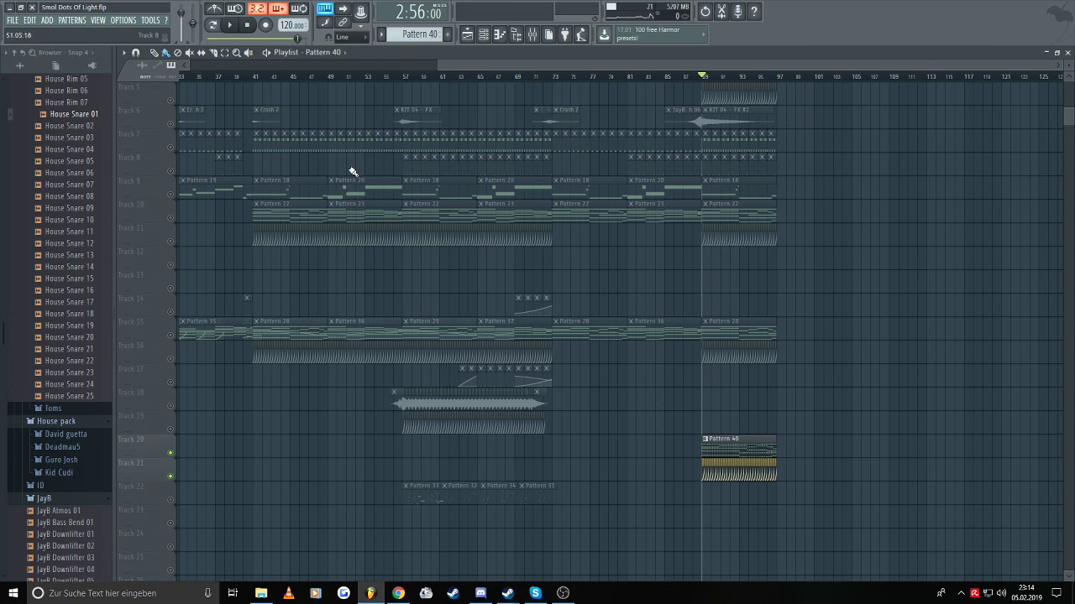
pyautogui.click(172, 148)
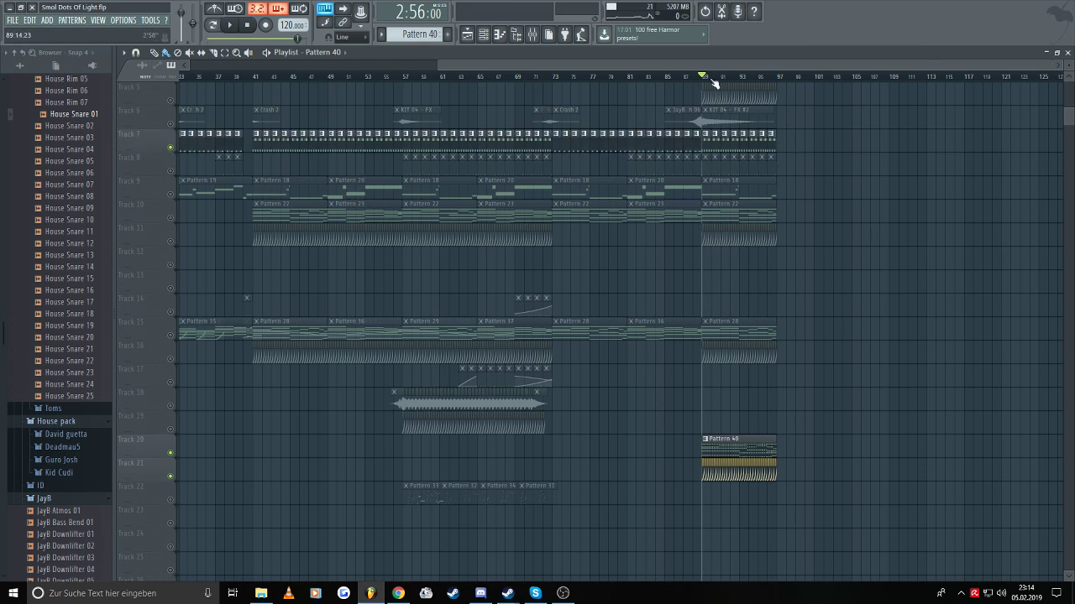
pyautogui.scroll(4, 677, 121)
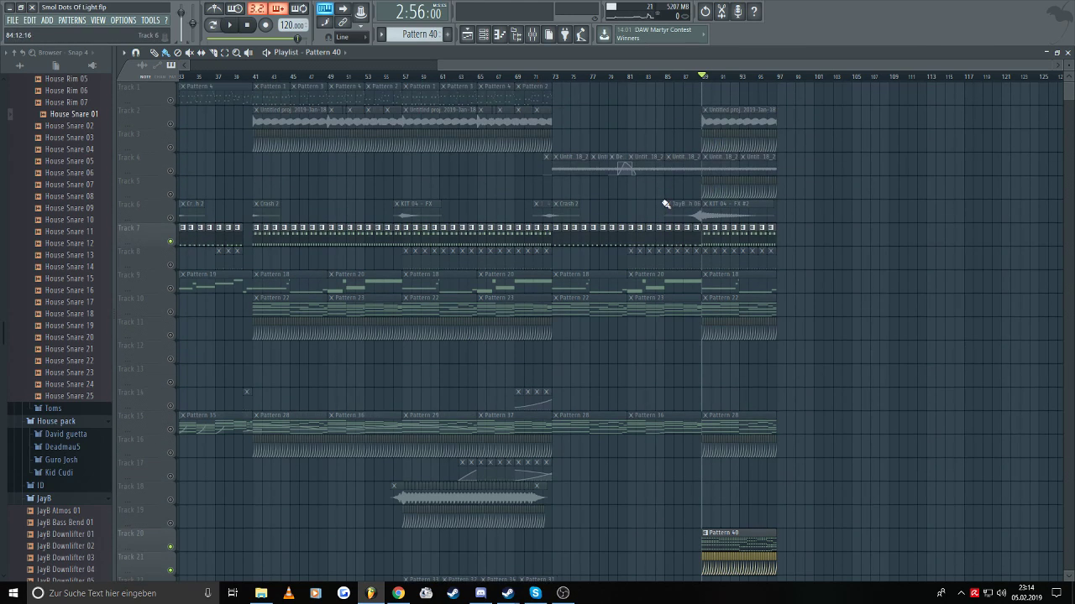
# - Play the unmuted tracks from bar 89 while checking mixer Insert 1, and restore all playlist tracks
pyautogui.press('space')
pyautogui.click(532, 35)
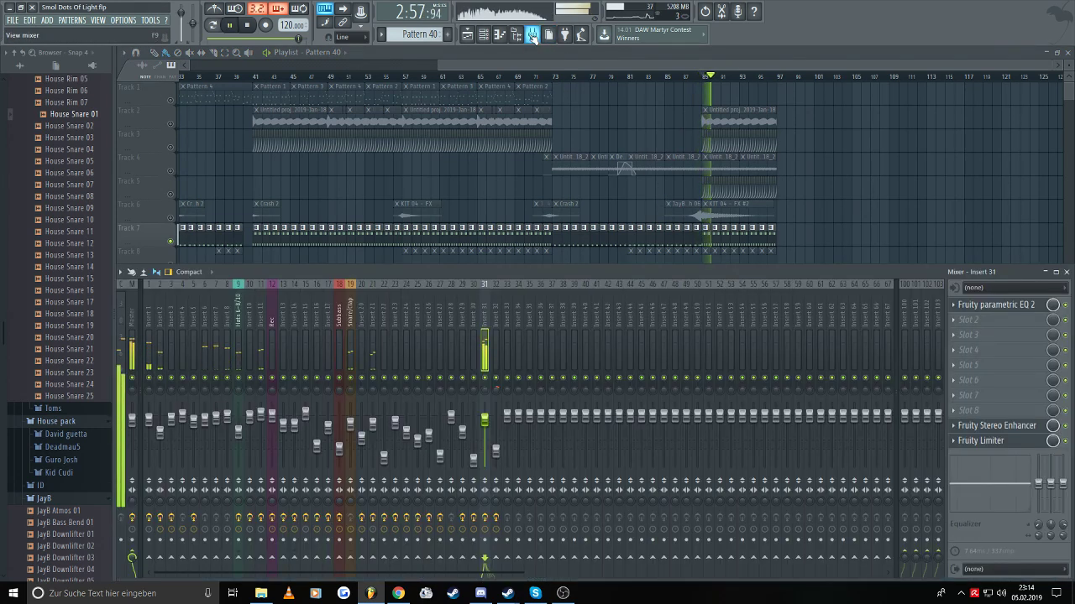
pyautogui.click(149, 339)
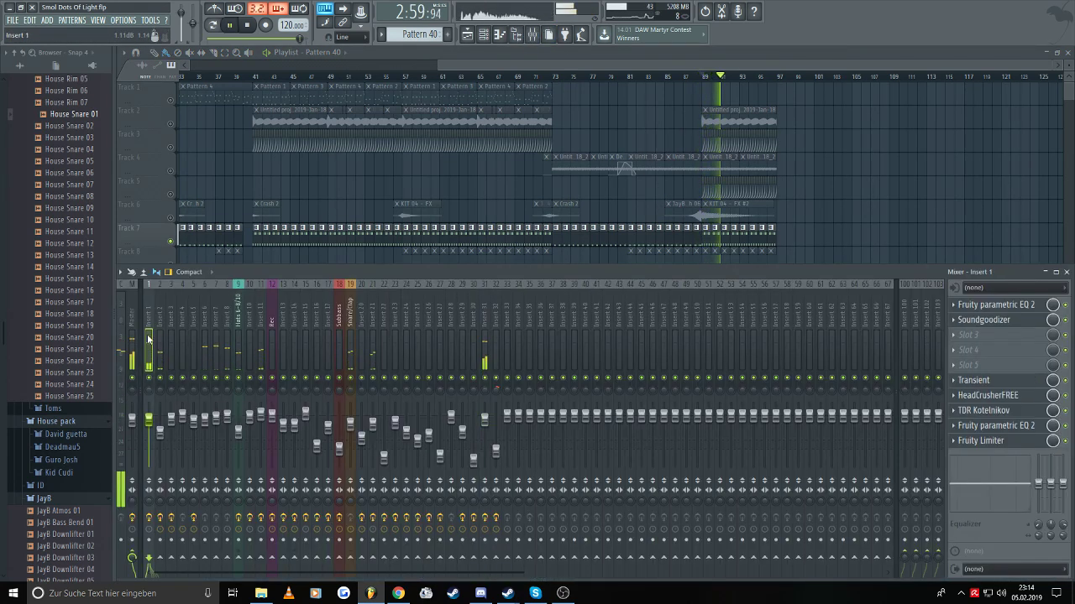
pyautogui.press('space')
pyautogui.press('F9')
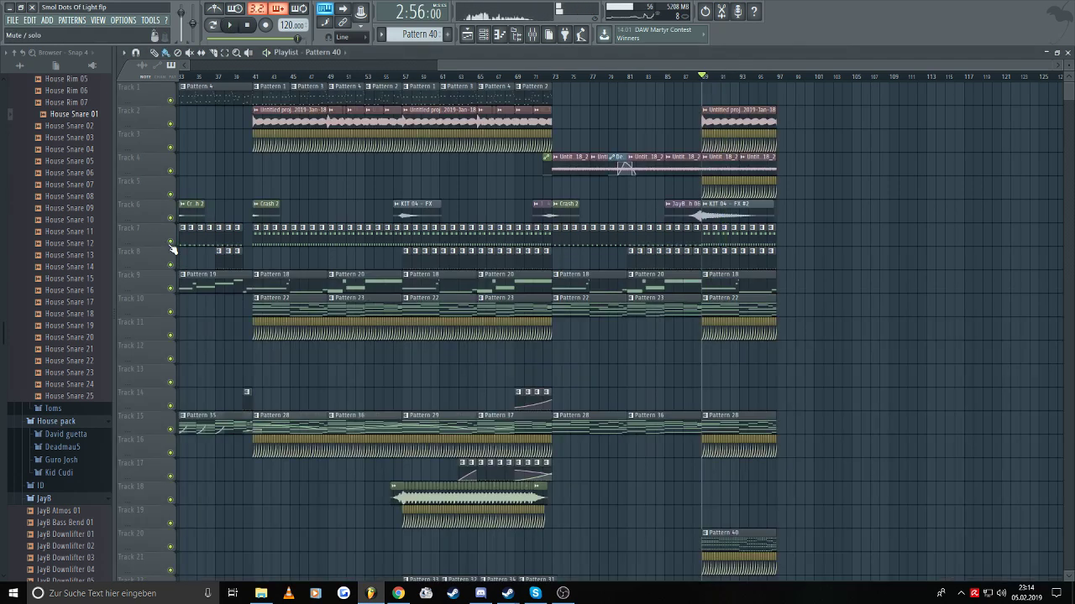
# - Inspect the Fruity DrumSynth Live instrument and compare the levels of mixer Inserts 1 and 31 while the full arrangement plays from bar 89
pyautogui.click(484, 35)
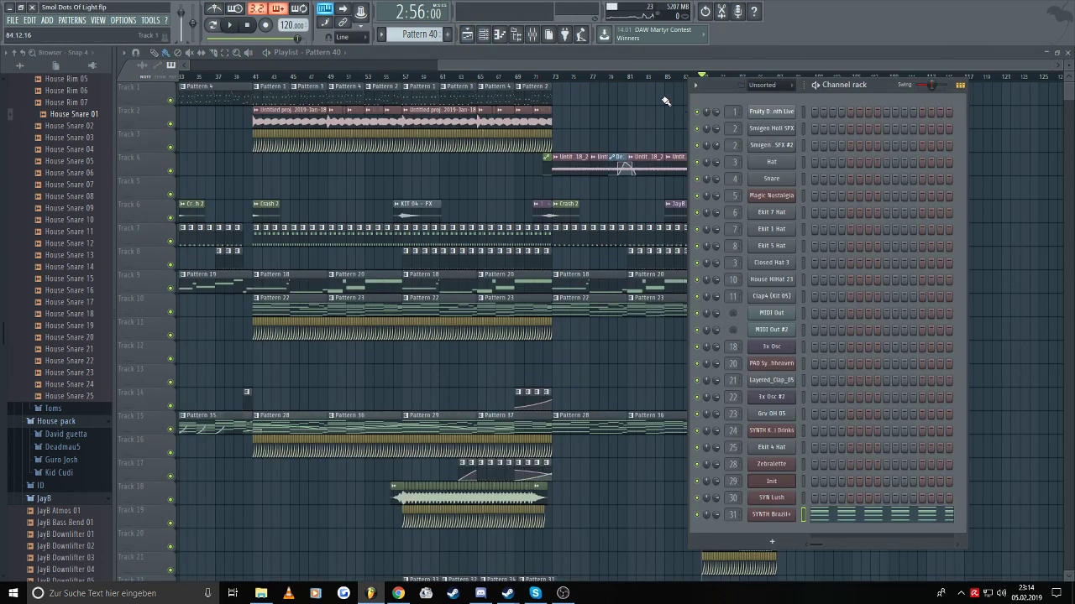
pyautogui.click(771, 113)
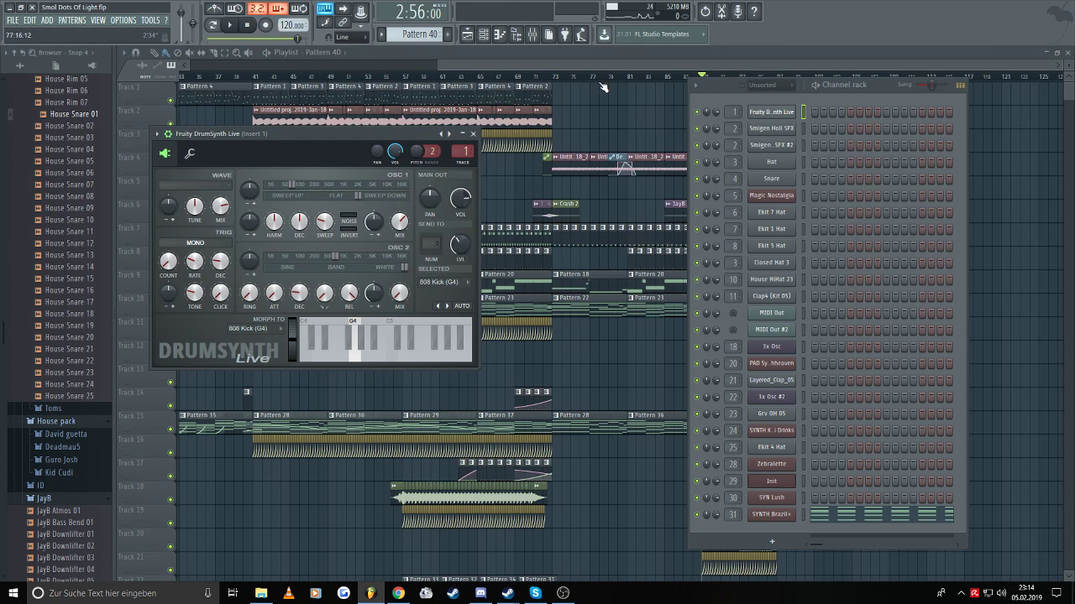
pyautogui.press('space')
pyautogui.click(534, 35)
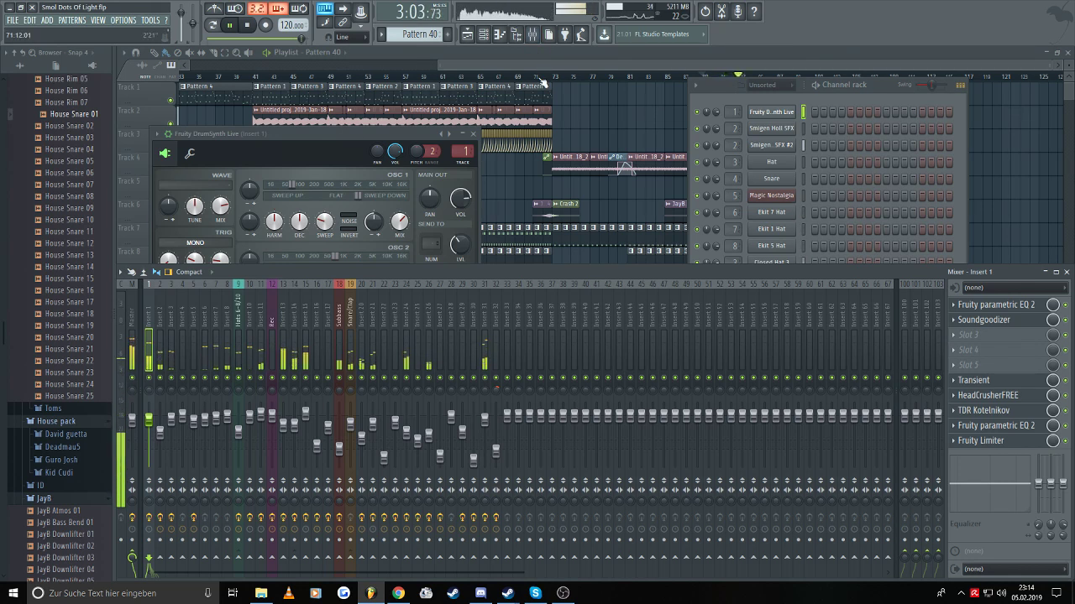
pyautogui.click(485, 319)
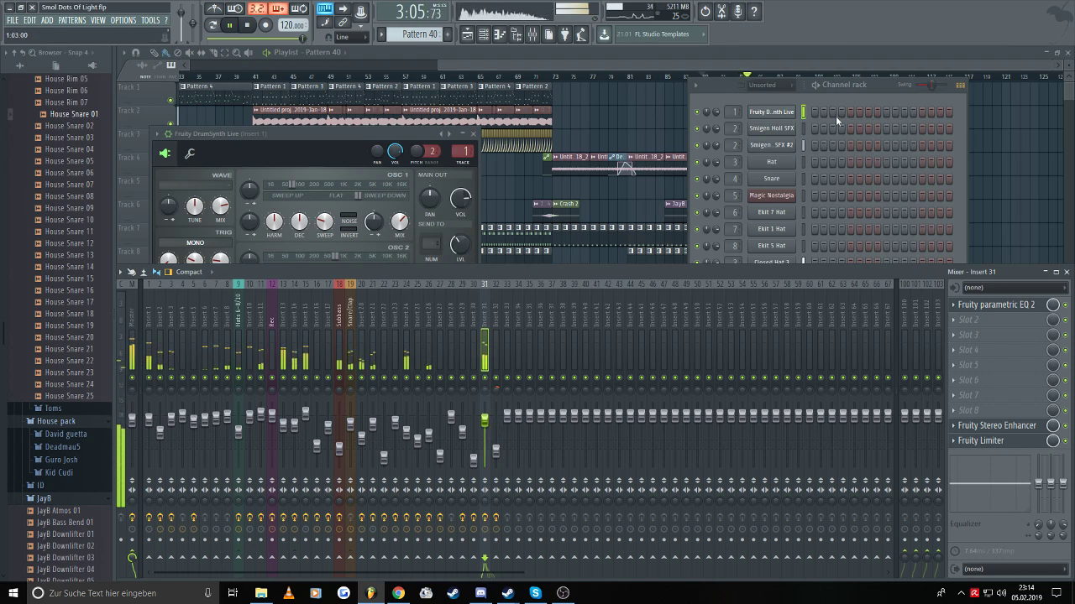
pyautogui.click(879, 86)
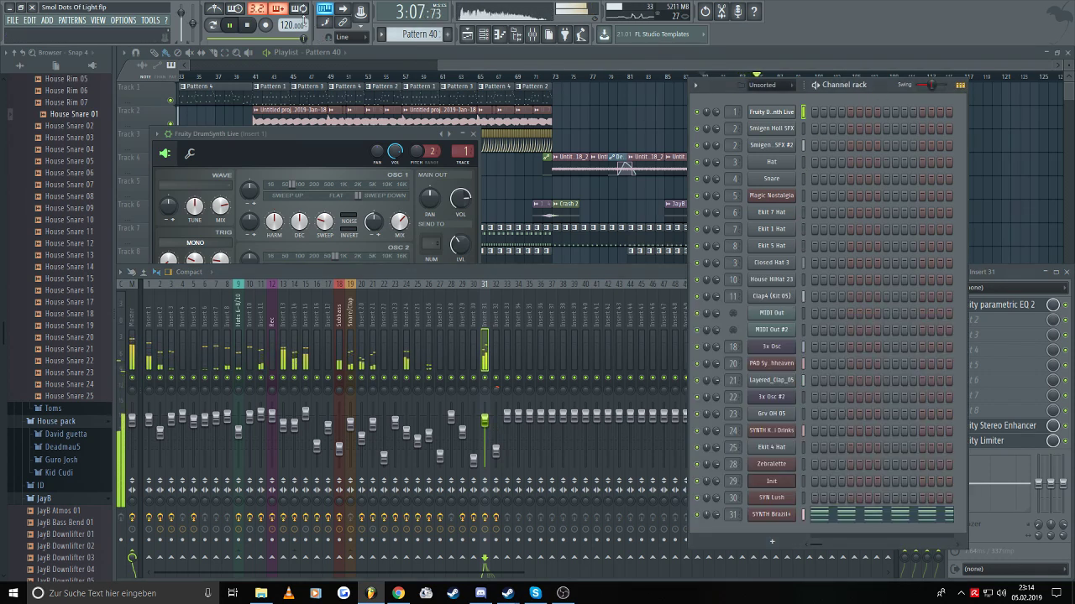
pyautogui.click(486, 422)
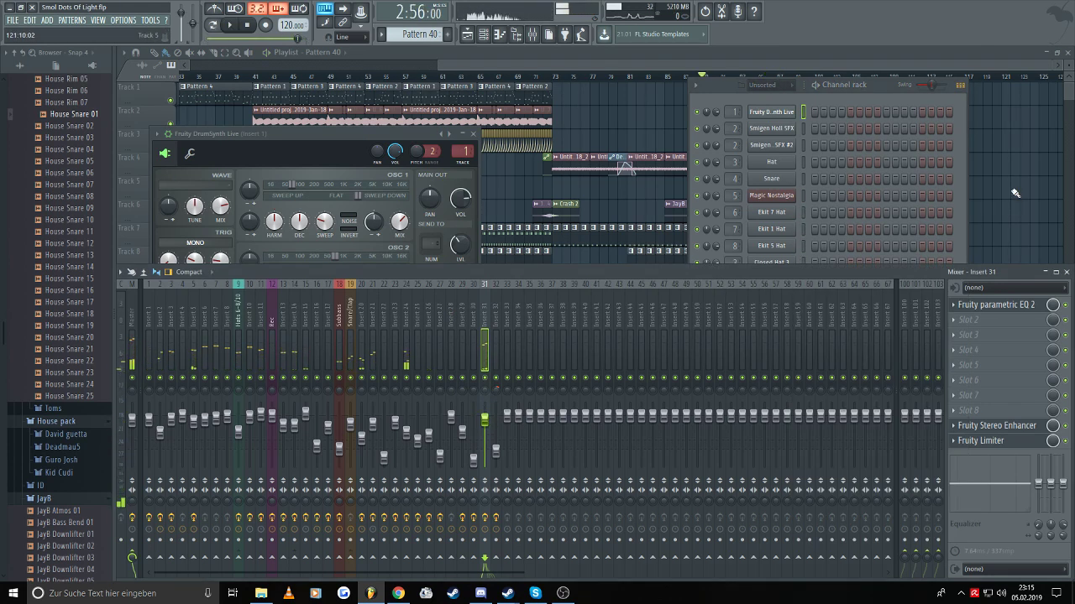
# - Close the open windows and audition the Sylenth1 instrument on the SYNTH Brazil+ channel
pyautogui.press('F12')
pyautogui.click(484, 36)
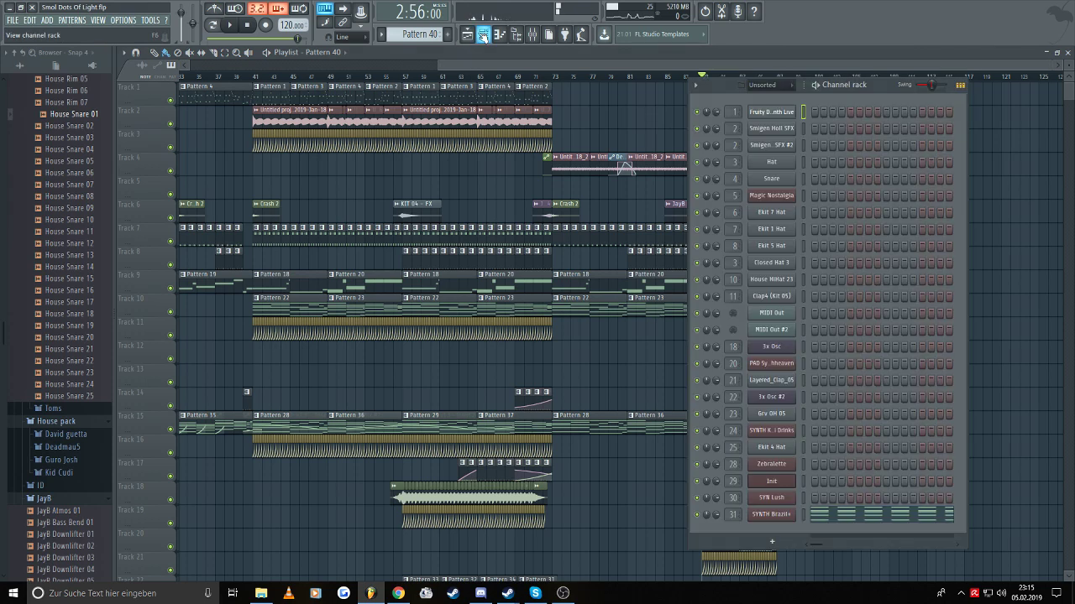
pyautogui.moveTo(515, 65); pyautogui.dragTo(680, 67)
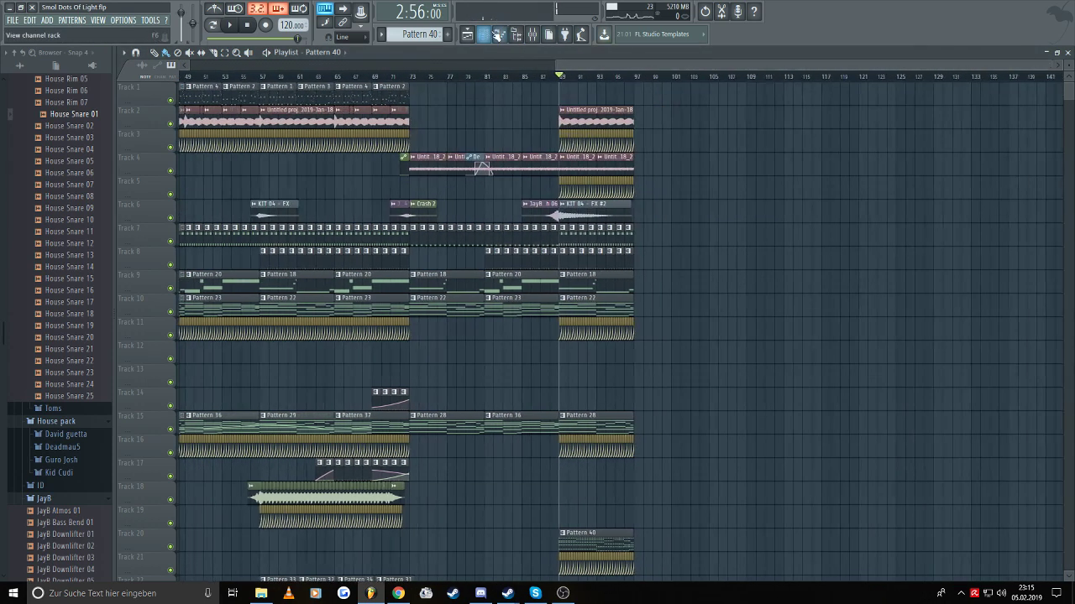
pyautogui.press('F6')
pyautogui.click(771, 515)
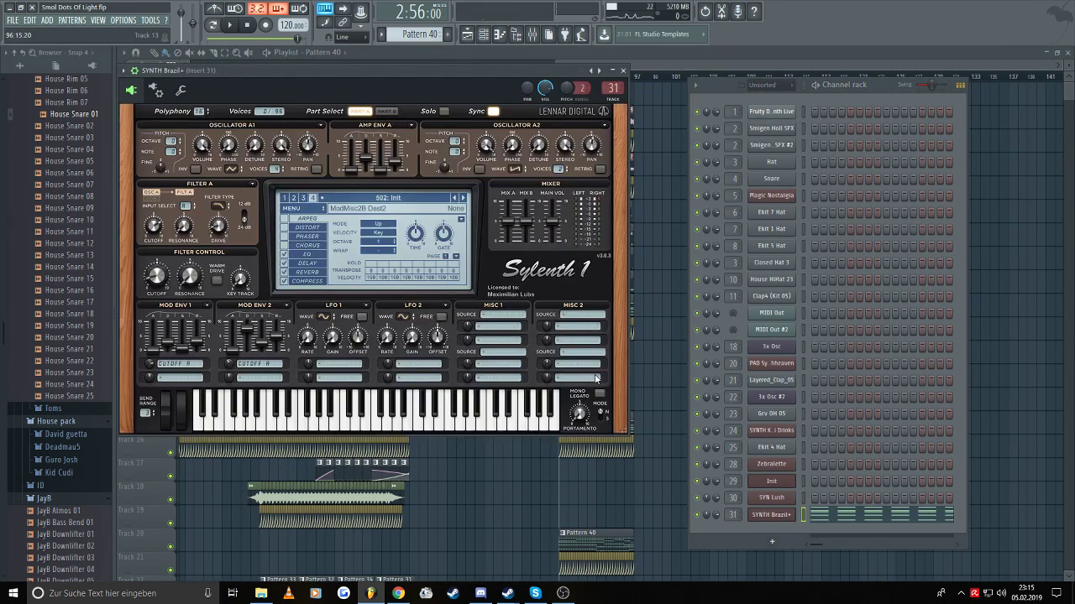
pyautogui.click(10, 19)
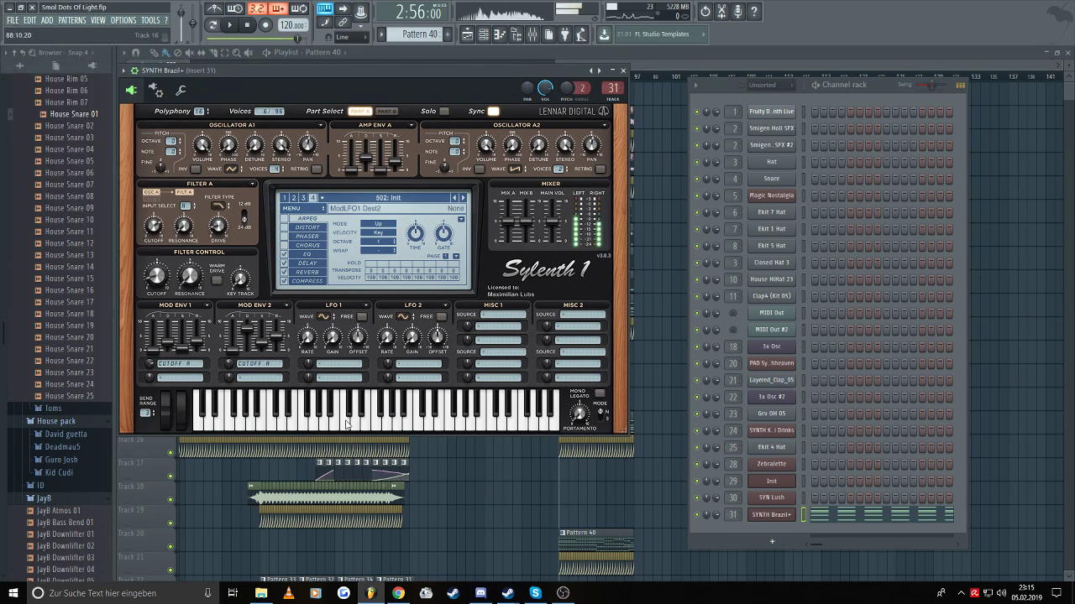
# - Adjust the SYNTH Brazil+ reverb in Sylenth1, setting its dry/wet to 58.33%, while auditioning notes
pyautogui.click(307, 272)
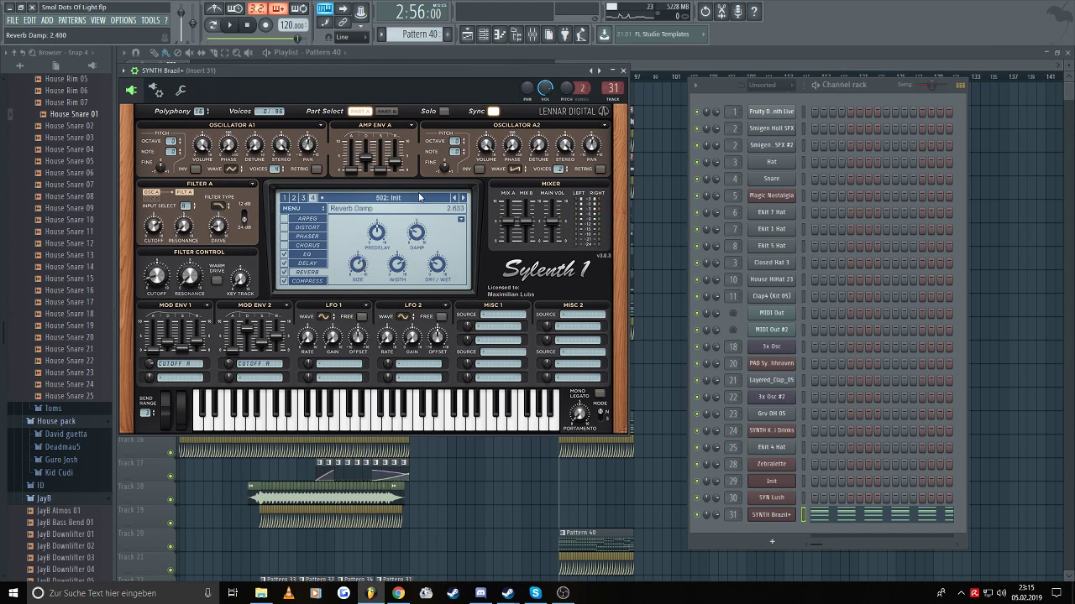
pyautogui.click(357, 425)
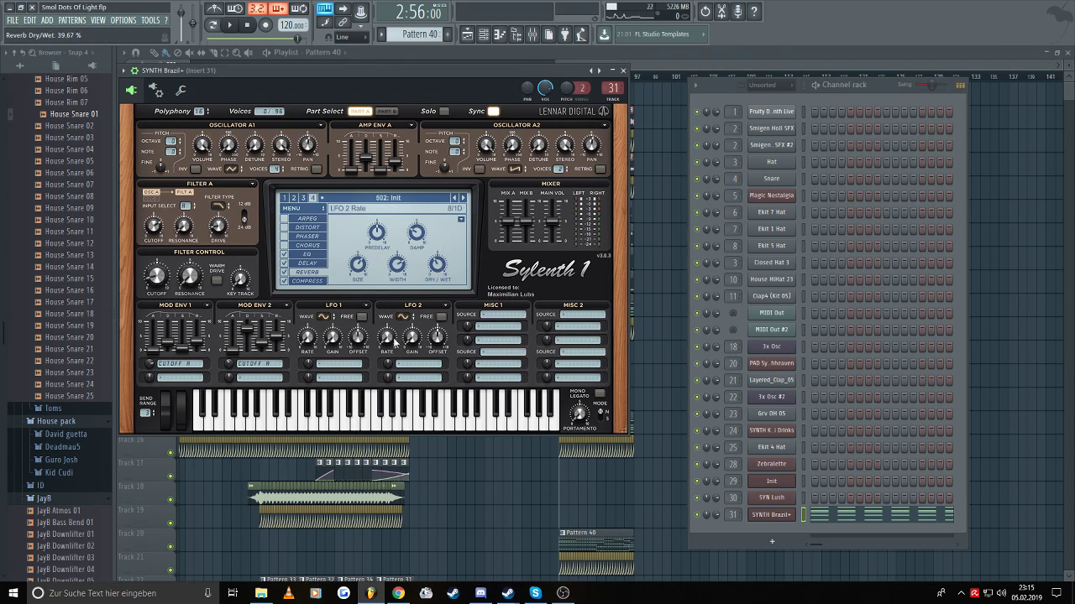
pyautogui.click(357, 420)
pyautogui.click(385, 418)
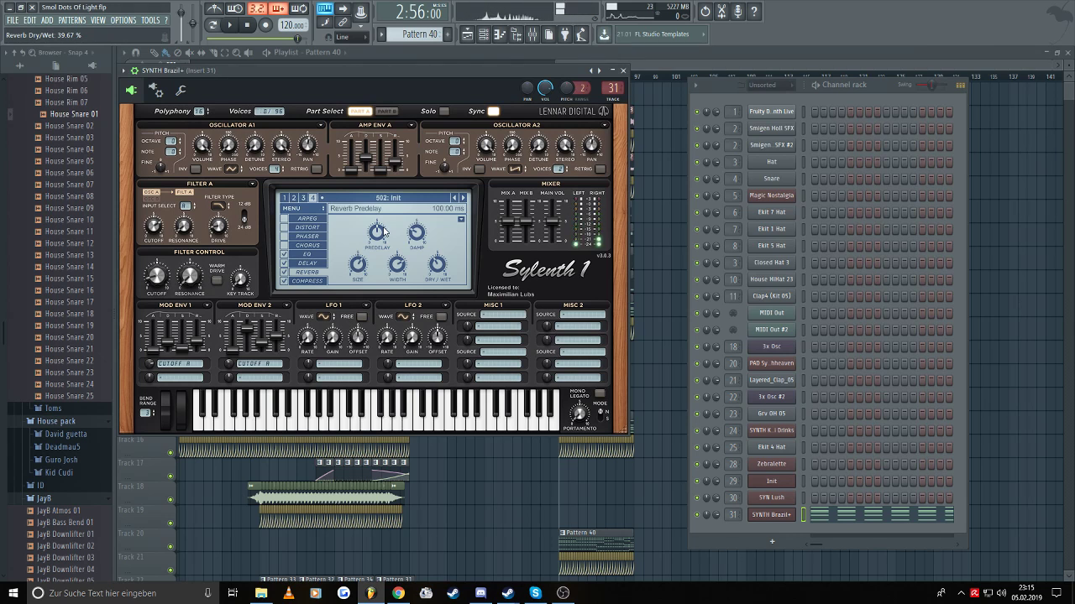
pyautogui.click(379, 424)
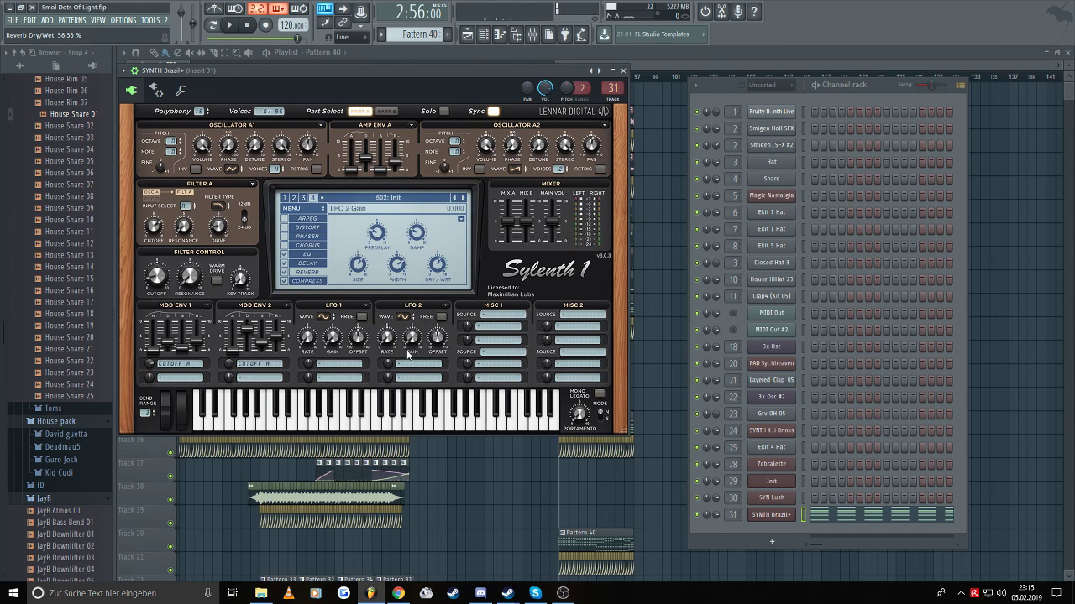
pyautogui.click(398, 419)
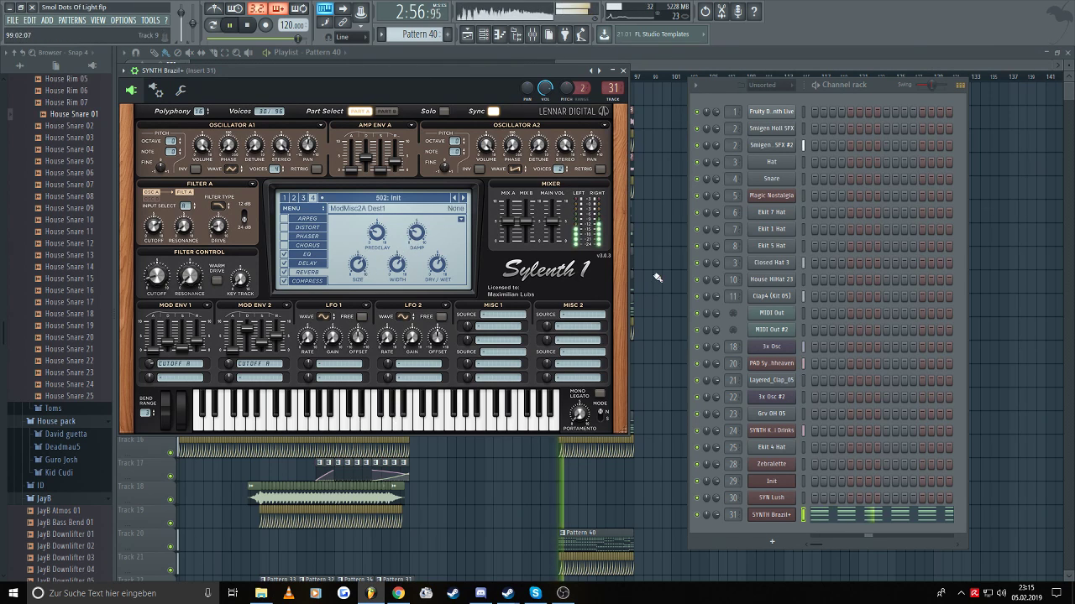
# - Check the level and Fruity parametric EQ 2 curve of mixer Insert 31 during playback from bar 89
pyautogui.click(537, 37)
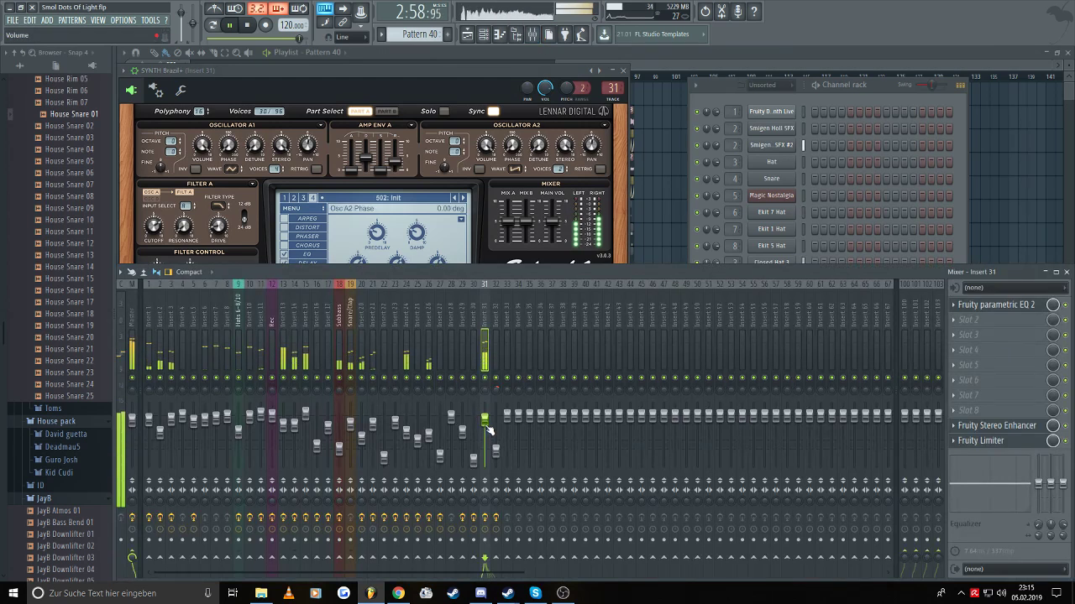
pyautogui.click(995, 305)
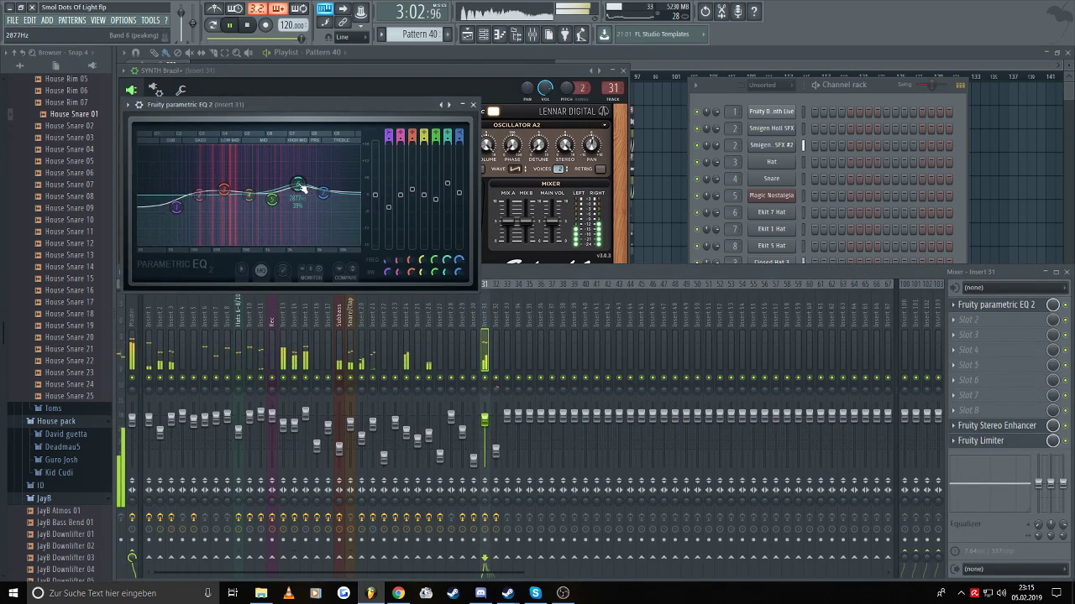
pyautogui.moveTo(297, 185)
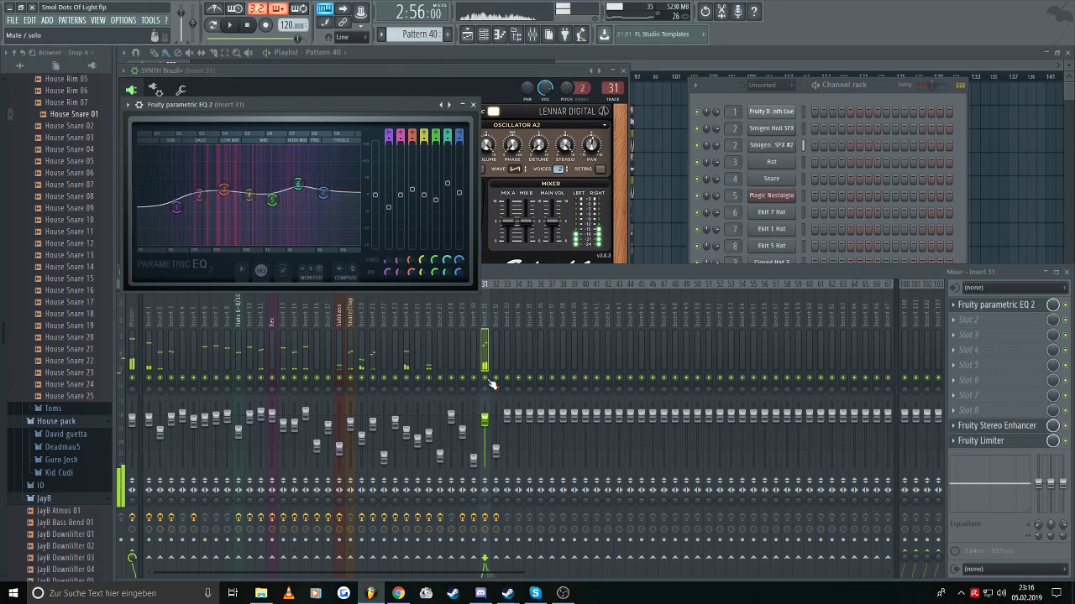
# - Solo mixer Insert 31 and load HeadCrusherFREE into its effect slot 8
pyautogui.click(488, 385)
pyautogui.click(973, 412)
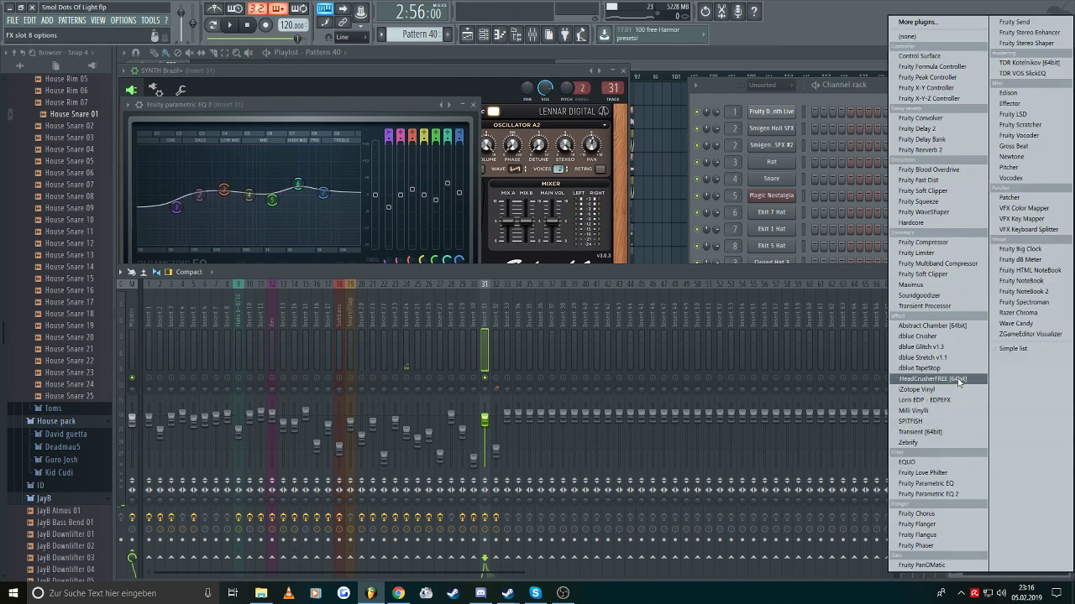
pyautogui.click(960, 379)
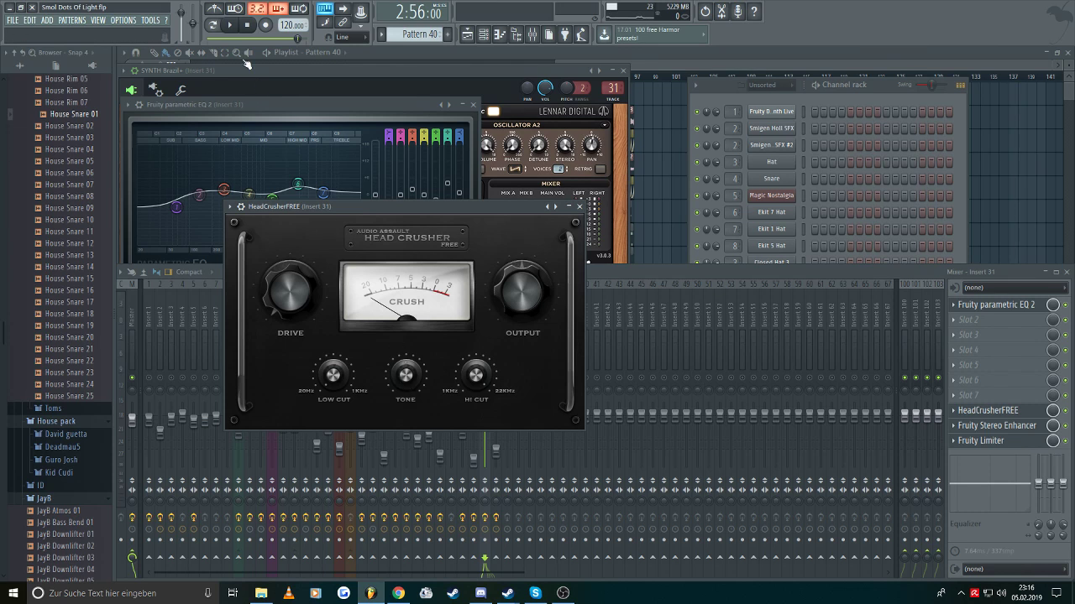
# - Adjust the tone, drive and low cut of HeadCrusherFREE on Insert 31 while Pattern 40 plays in a loop
pyautogui.press('space')
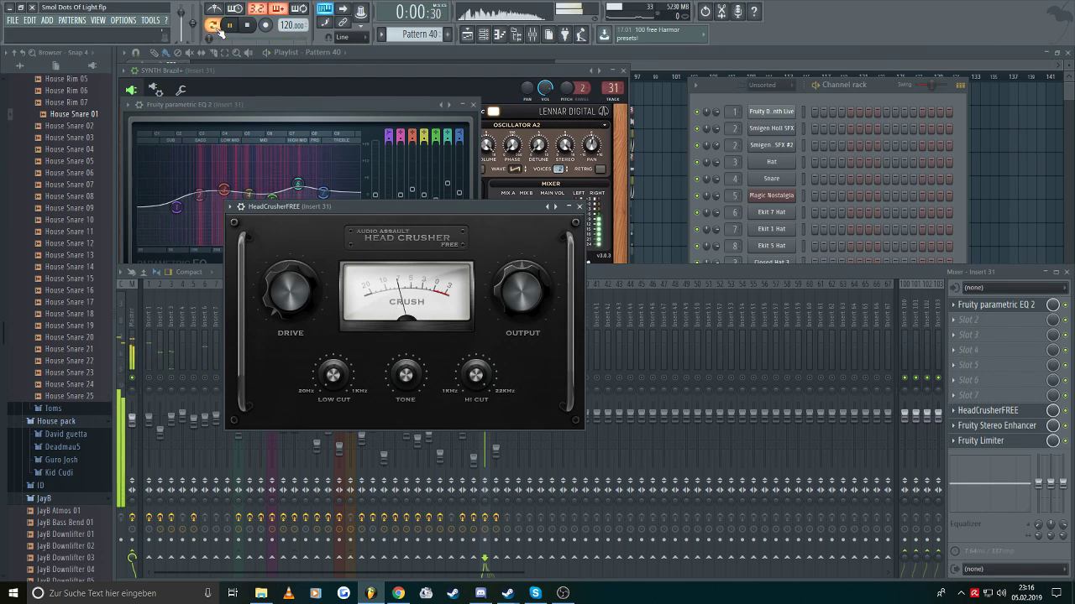
pyautogui.moveTo(409, 380); pyautogui.dragTo(420, 353)
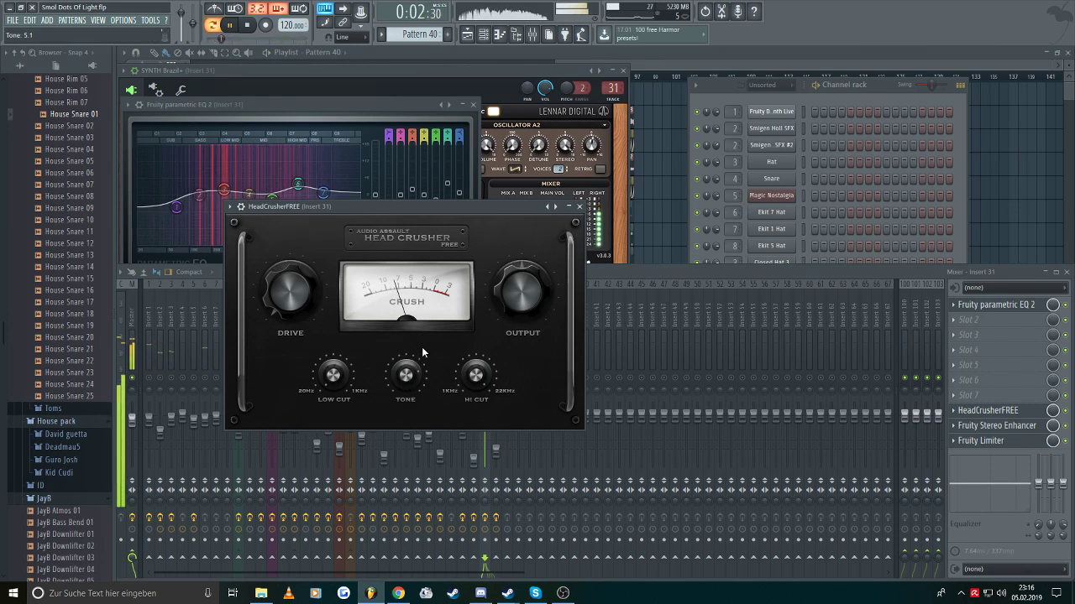
pyautogui.scroll(-1, 415, 378)
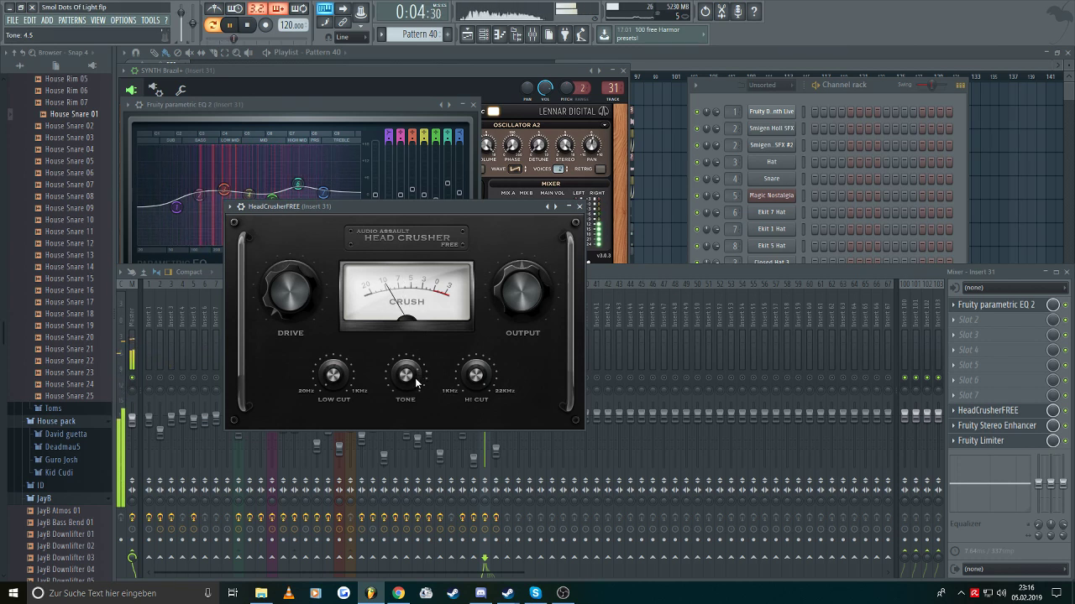
pyautogui.moveTo(289, 281); pyautogui.dragTo(292, 269)
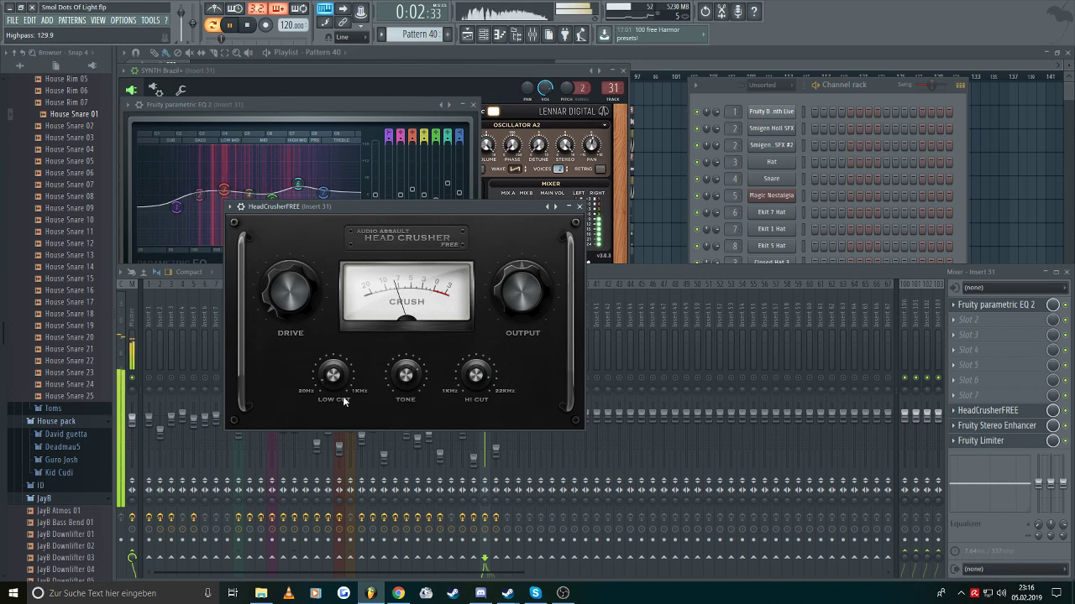
pyautogui.moveTo(343, 396); pyautogui.dragTo(348, 417)
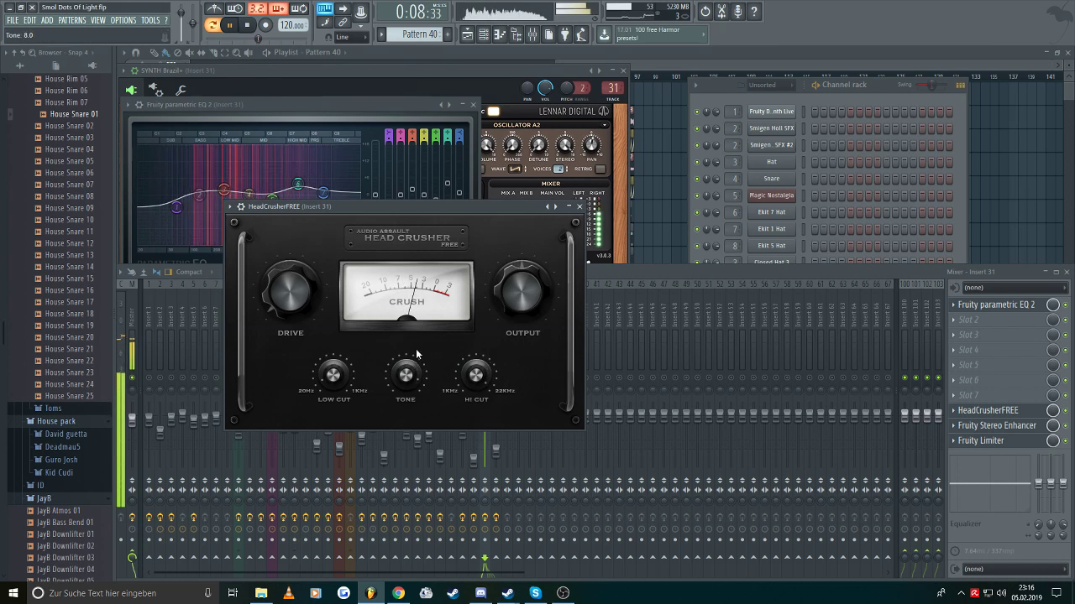
pyautogui.moveTo(415, 348); pyautogui.dragTo(419, 427)
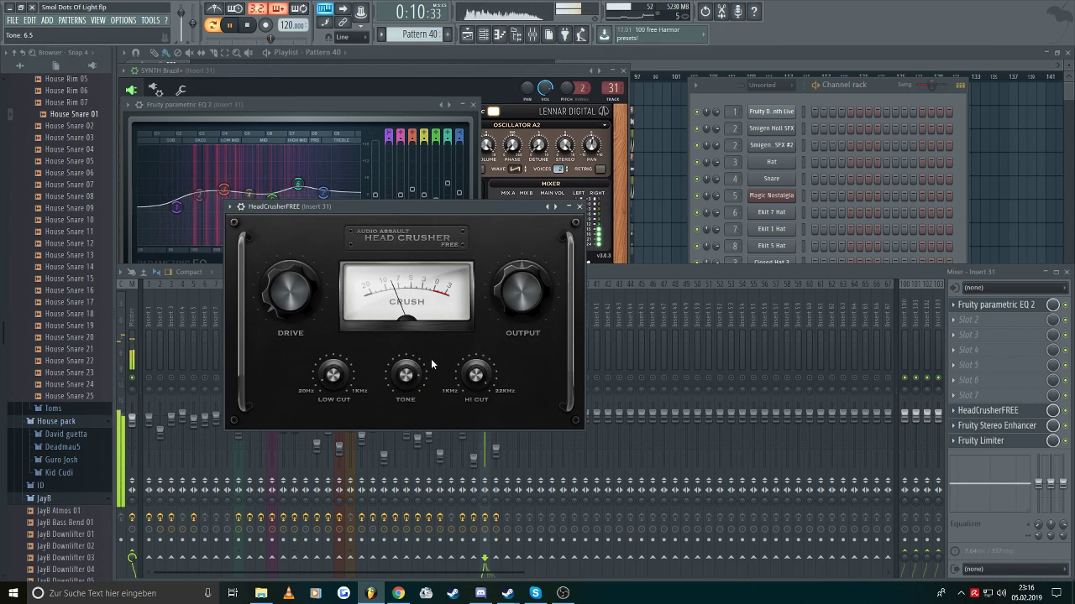
pyautogui.moveTo(433, 363)
pyautogui.mouseDown()
pyautogui.moveTo(433, 321)
pyautogui.moveTo(432, 369)
pyautogui.moveTo(433, 345)
pyautogui.mouseUp()
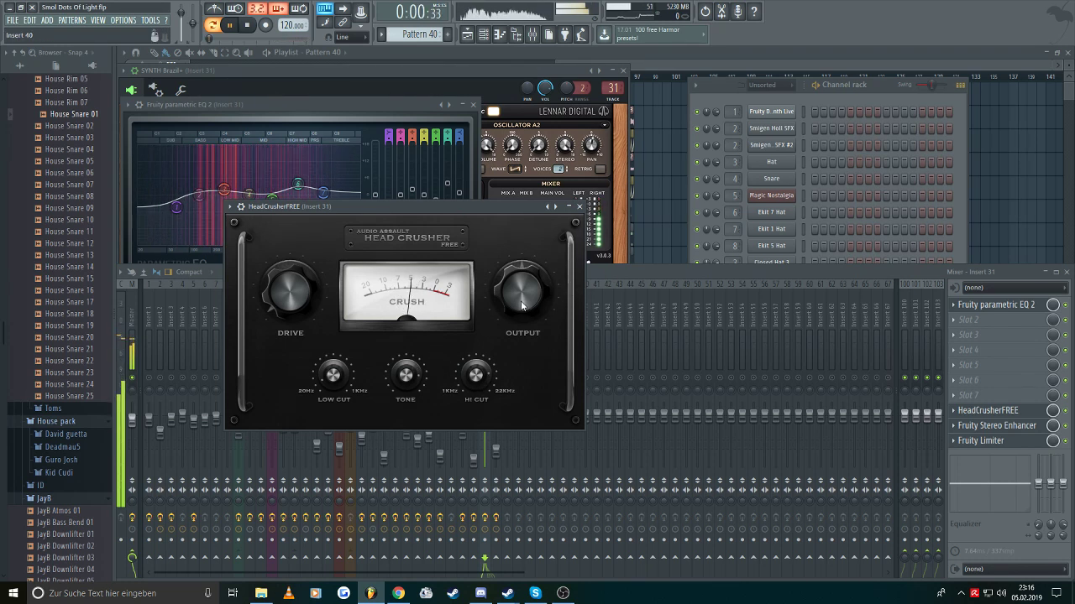
# - Play the song from just before bar 89 and unsolo mixer Insert 31 to hear it in the full mix
pyautogui.click(450, 359)
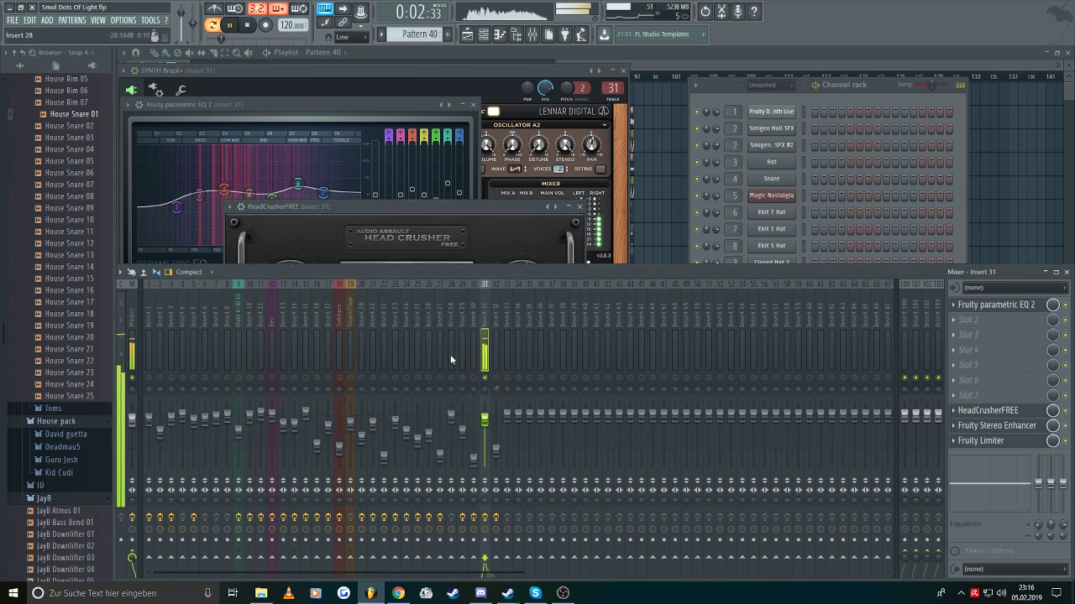
pyautogui.click(377, 52)
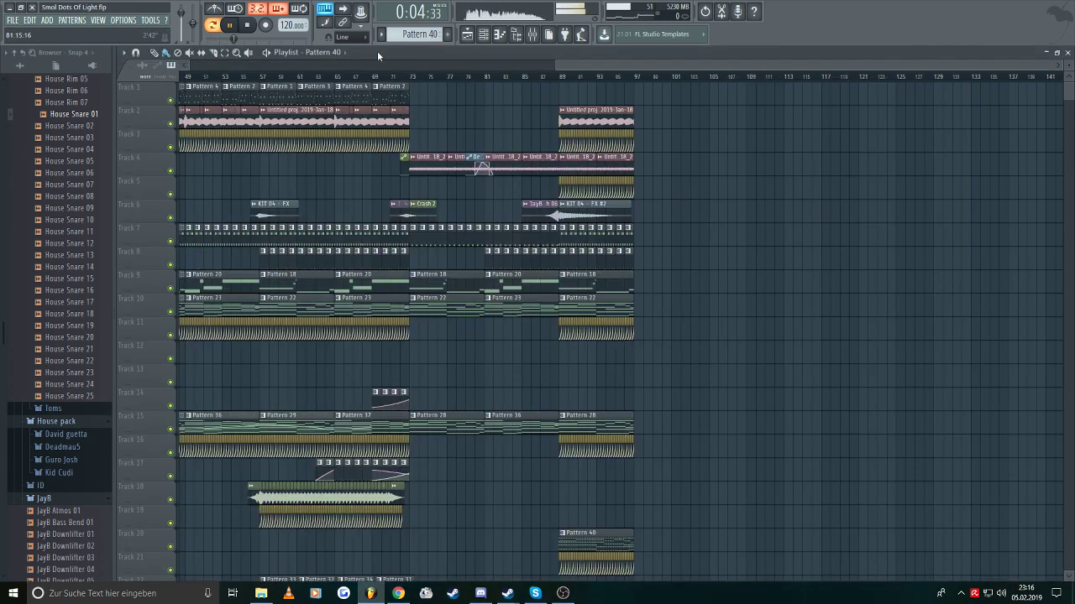
pyautogui.click(554, 78)
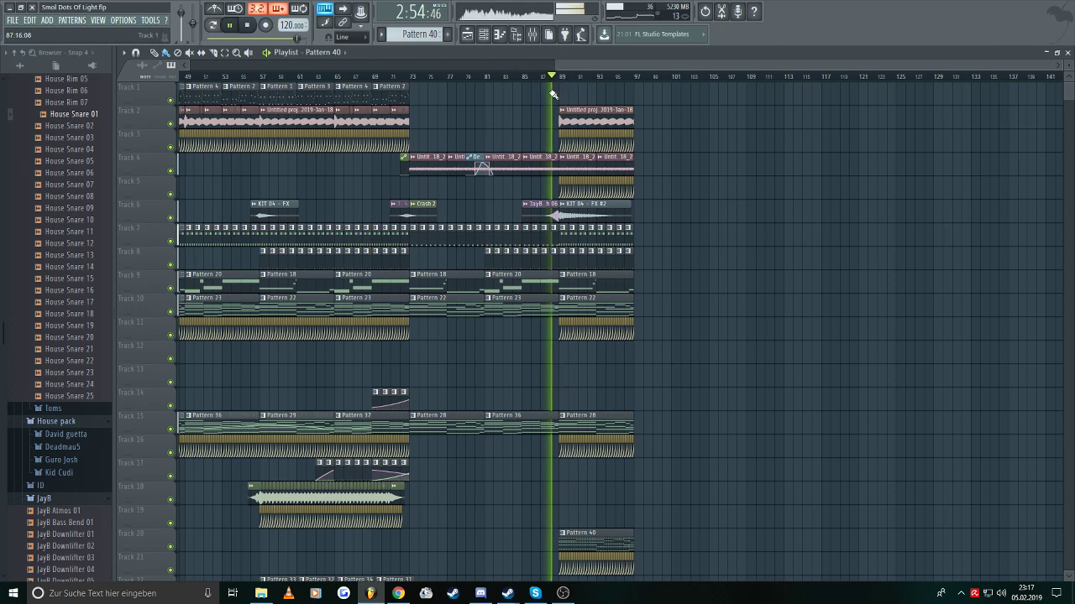
pyautogui.click(532, 35)
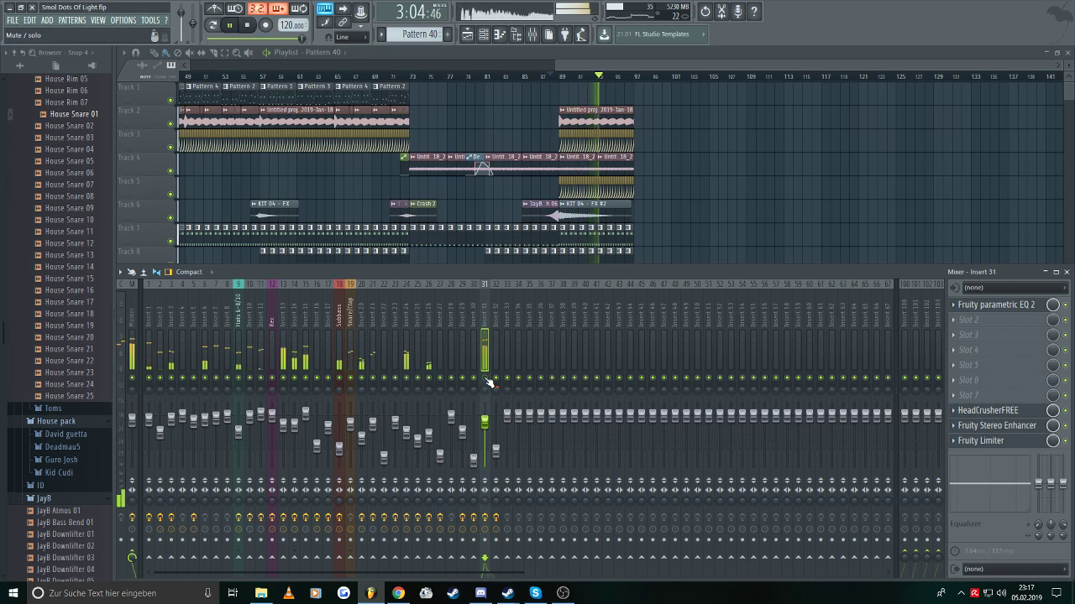
# - Compare SYNTH Brazil+ with its Sylenth1 reverb off and on during song playback, and set the reverb dry/wet to 34.00%
pyautogui.click(515, 34)
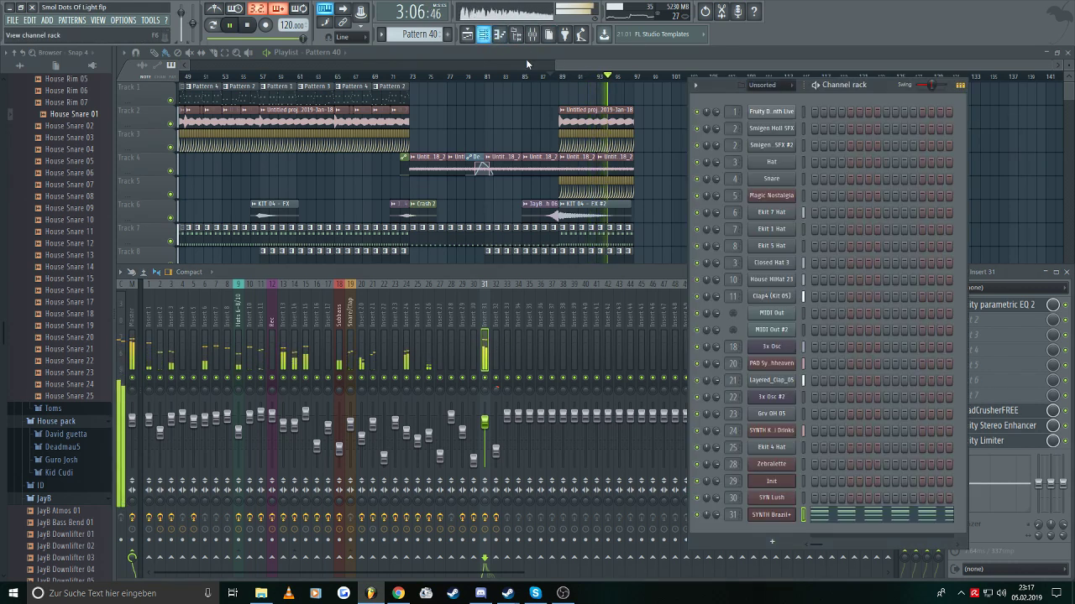
pyautogui.click(766, 515)
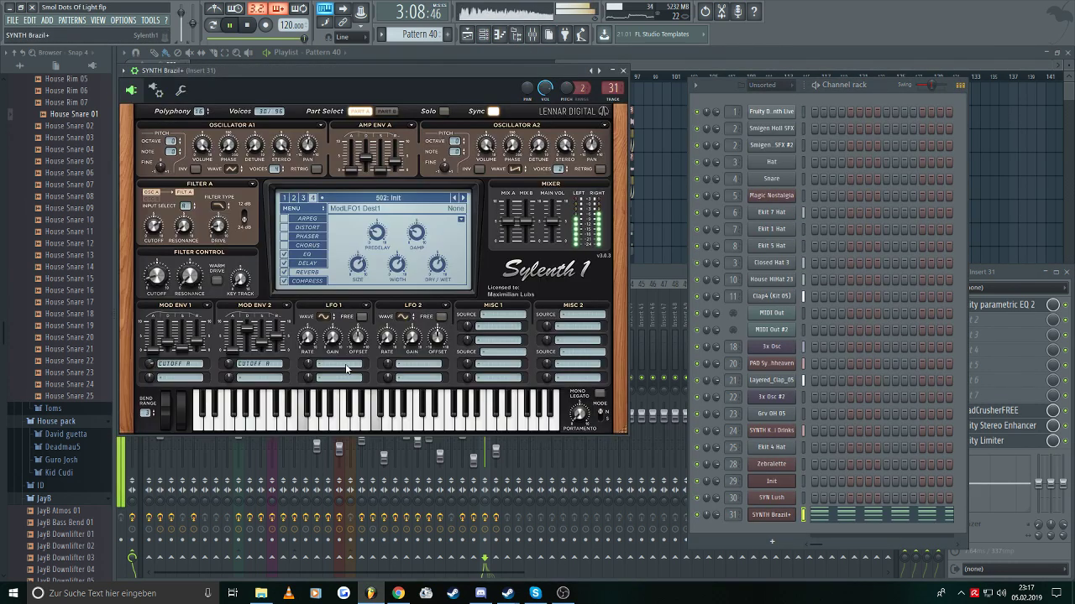
pyautogui.click(285, 281)
pyautogui.press('space')
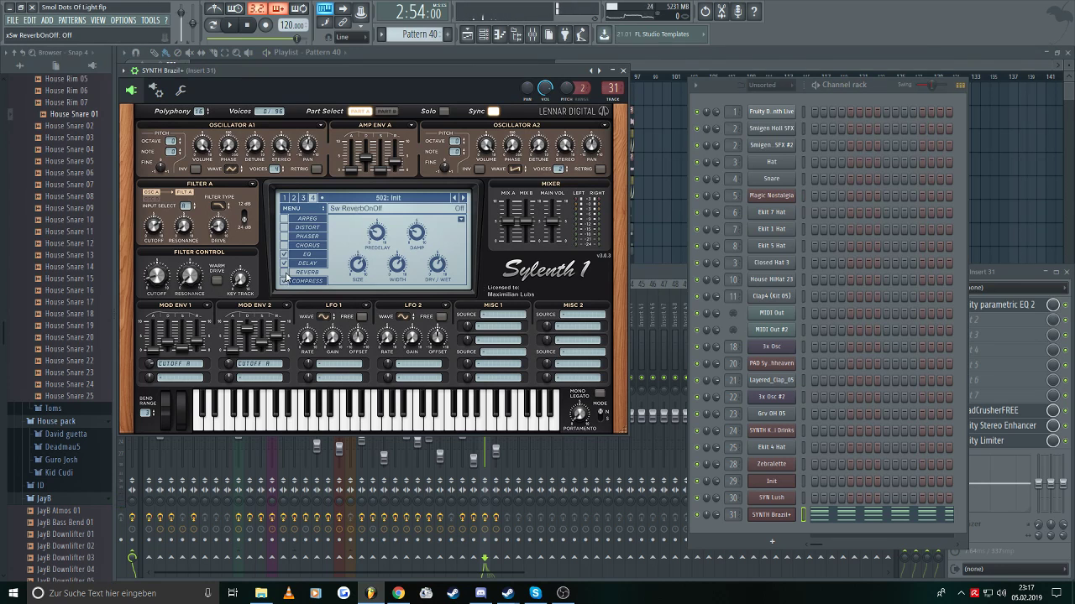
pyautogui.click(638, 266)
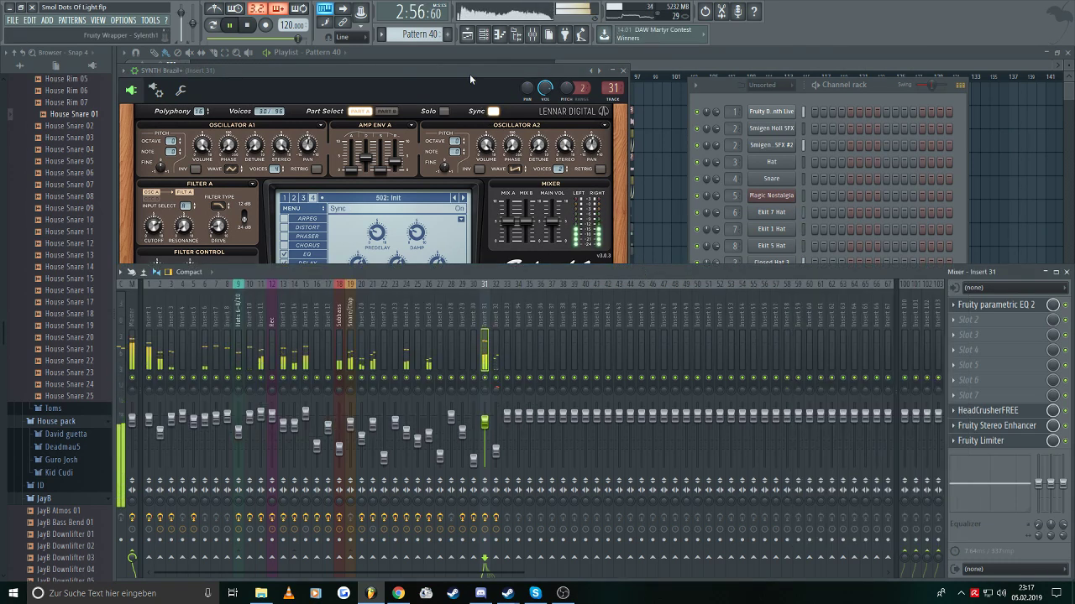
pyautogui.click(469, 73)
pyautogui.scroll(-5, 443, 275)
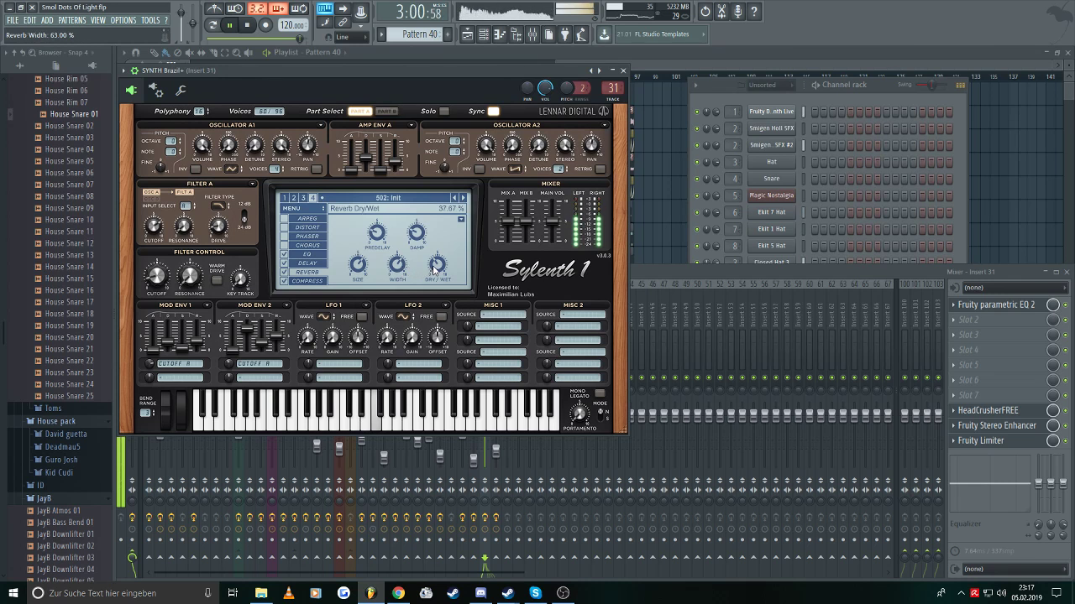
pyautogui.scroll(-1, 437, 264)
pyautogui.scroll(-2, 438, 265)
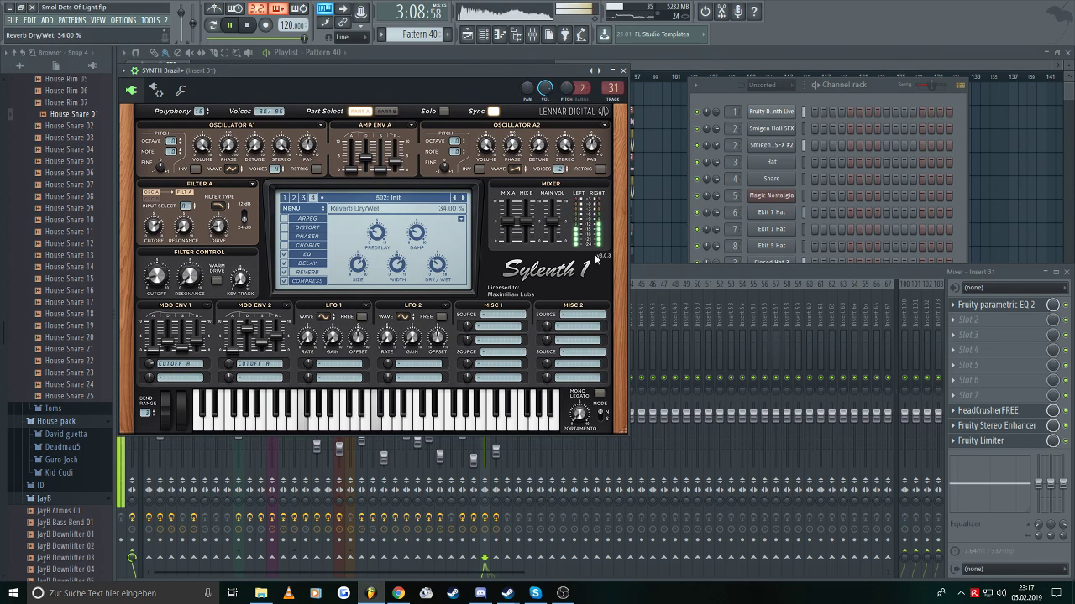
# - Duplicate the playlist clips of bars 89–97 to bar 97, leaving out the copied KIT 04 - FX #2 clip on Track 6
pyautogui.press('F12')
pyautogui.rightClick(657, 260)
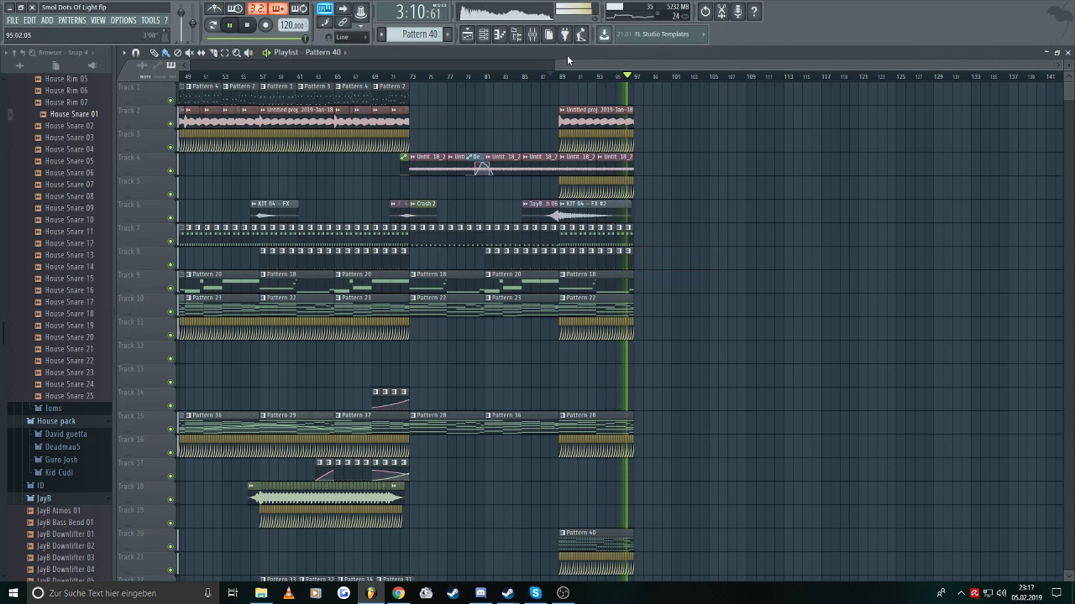
pyautogui.scroll(-3, 638, 347)
pyautogui.moveTo(707, 527); pyautogui.dragTo(561, 87)
pyautogui.hotkey('ctrl', 'c')
pyautogui.hotkey('ctrl', 'v')
pyautogui.moveTo(235, 166); pyautogui.dragTo(683, 166)
pyautogui.click(830, 199)
pyautogui.rightClick(653, 215)
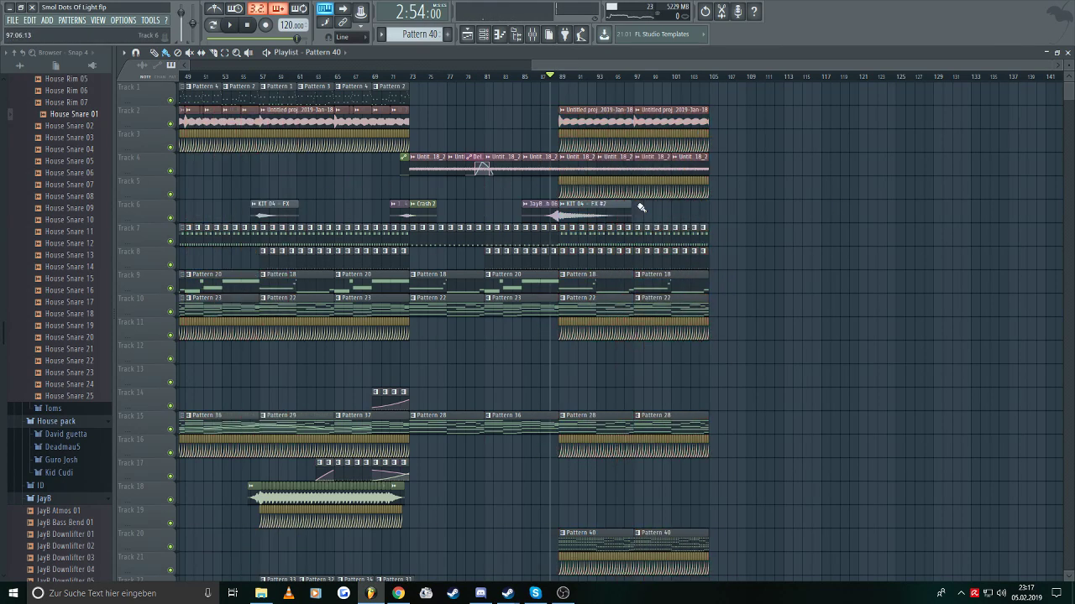
# - Play the extended section from just before bar 89 and check its arrangement and mixer levels
pyautogui.press('space')
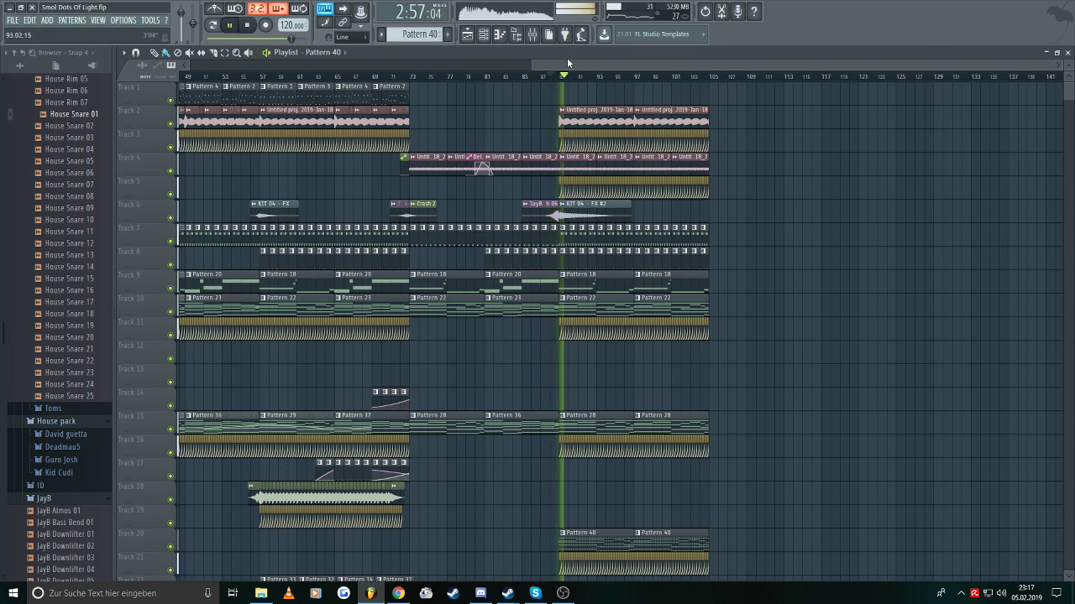
pyautogui.scroll(-2, 705, 411)
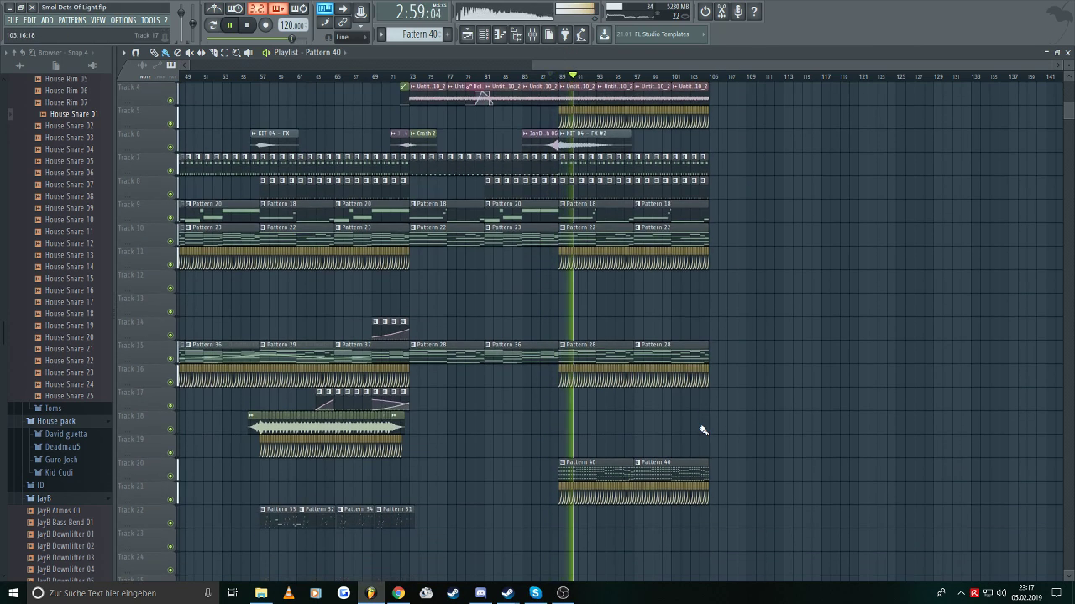
pyautogui.scroll(2, 697, 424)
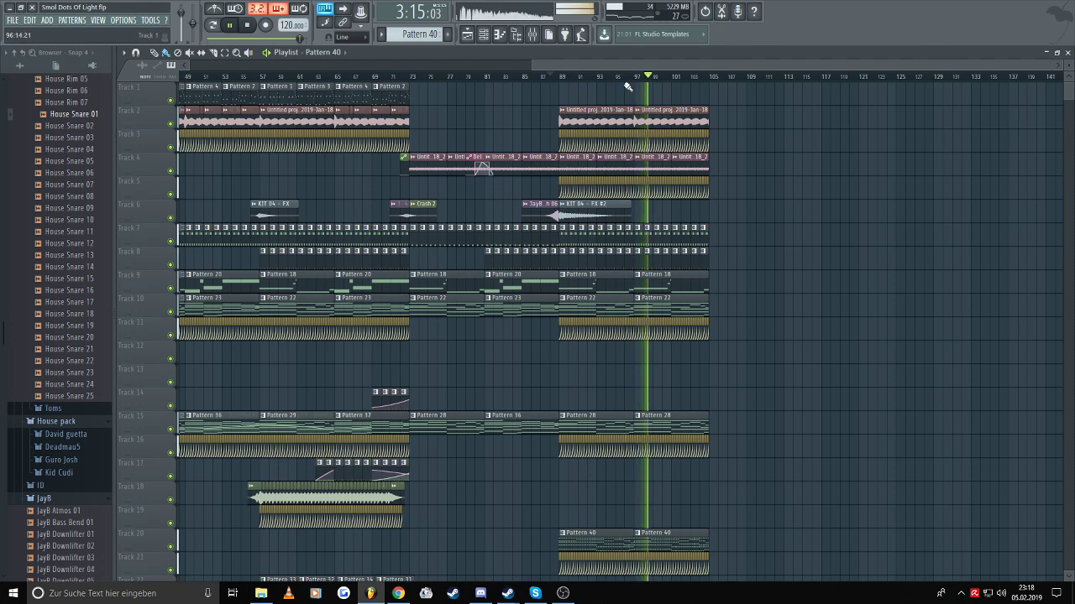
pyautogui.click(532, 35)
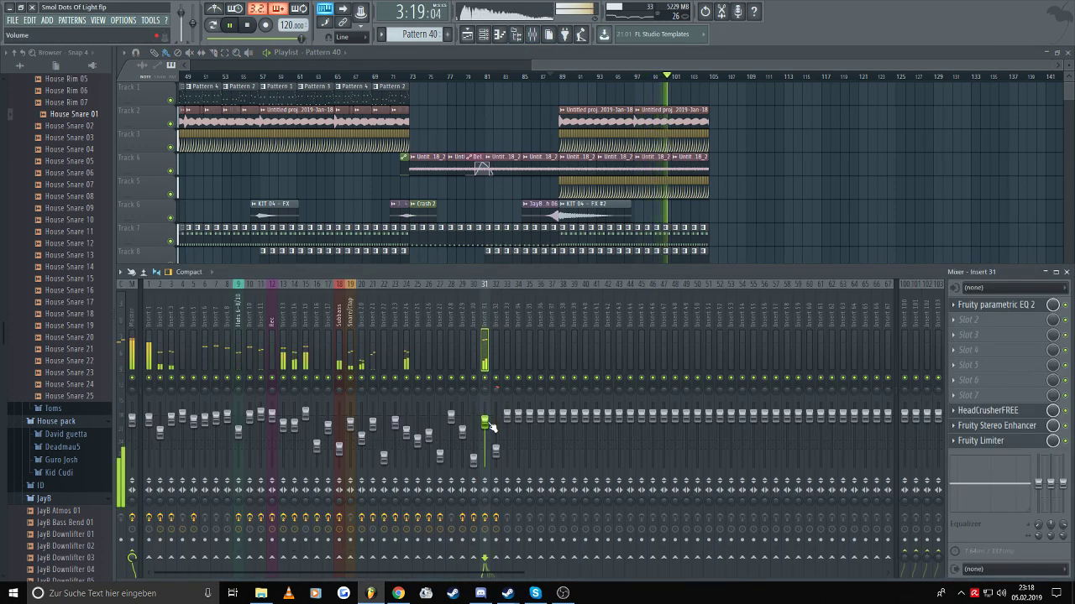
pyautogui.press('F9')
pyautogui.scroll(-1, 783, 268)
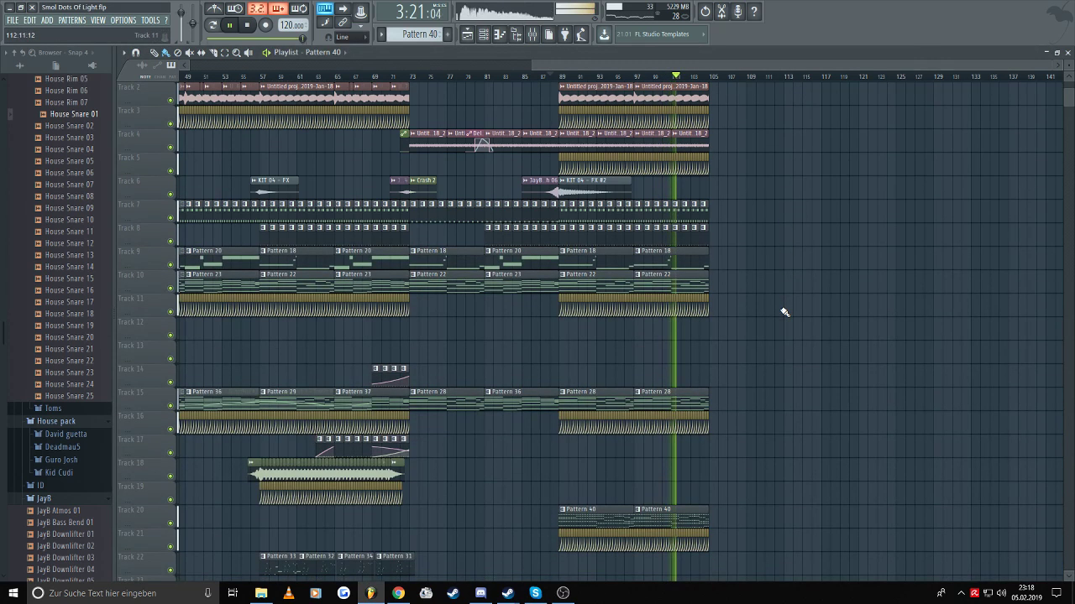
# - Save the project and stop playback
pyautogui.click(15, 20)
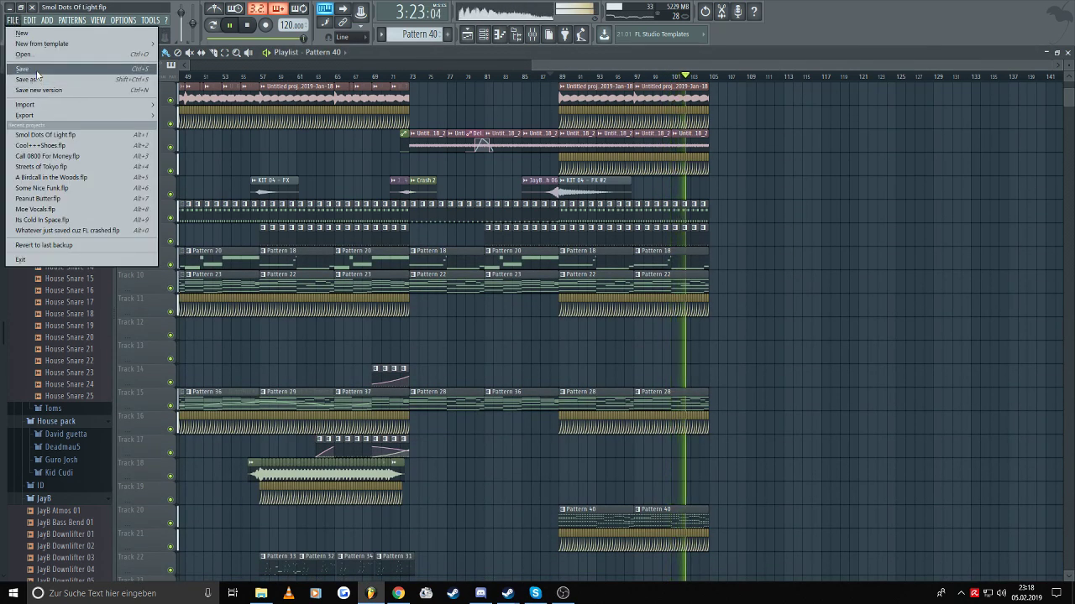
pyautogui.click(33, 72)
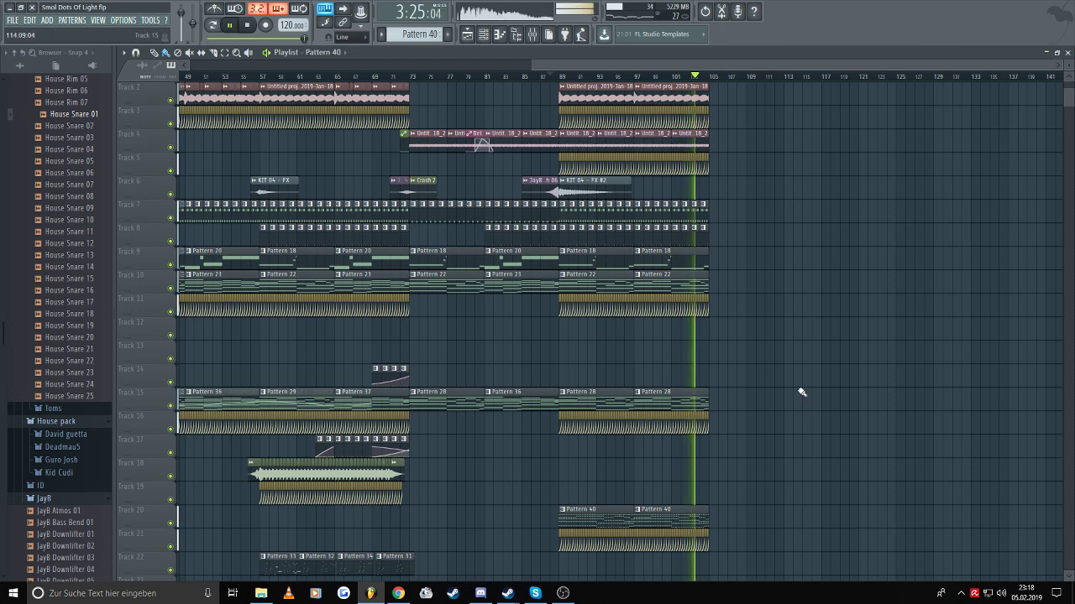
pyautogui.scroll(1, 771, 238)
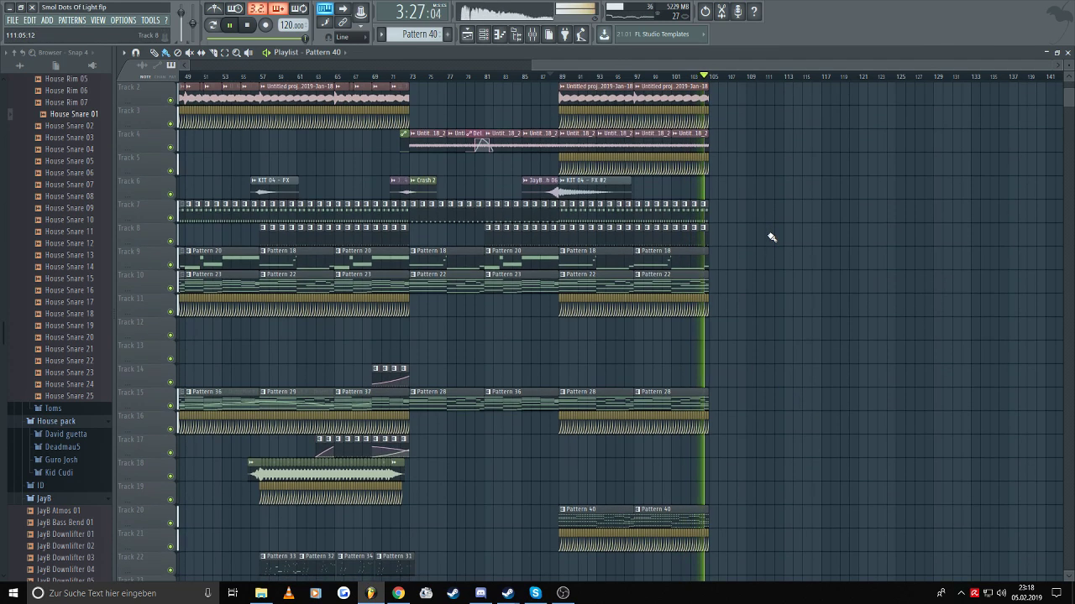
pyautogui.press('space')
pyautogui.scroll(2, 771, 237)
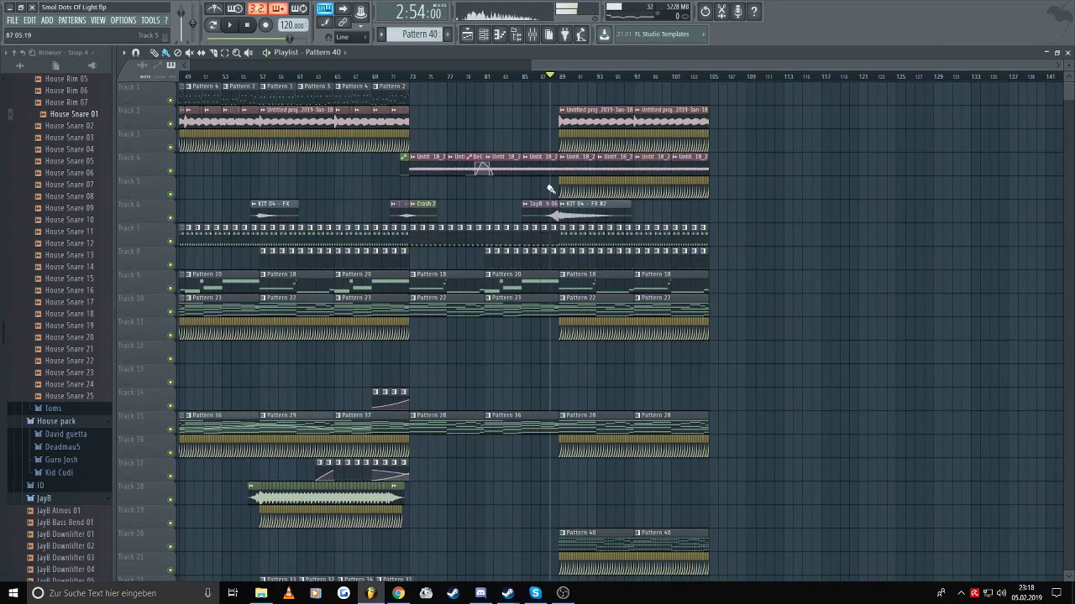
# - Review the SYNTH Brazil+ notes of the second Pattern 40 clip on Track 20 in the piano roll
pyautogui.click(532, 35)
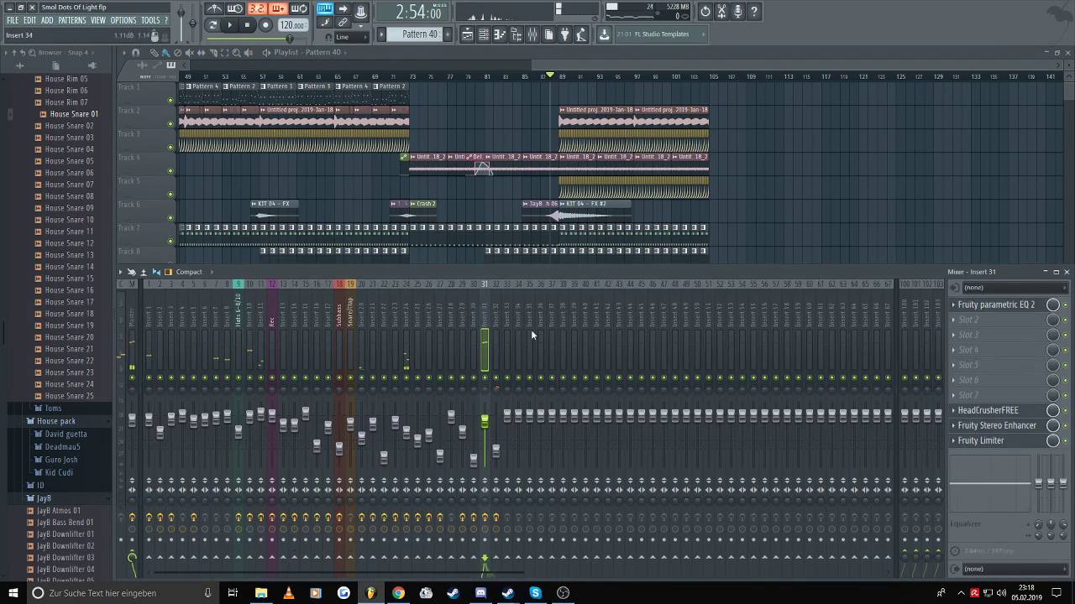
pyautogui.press('F9')
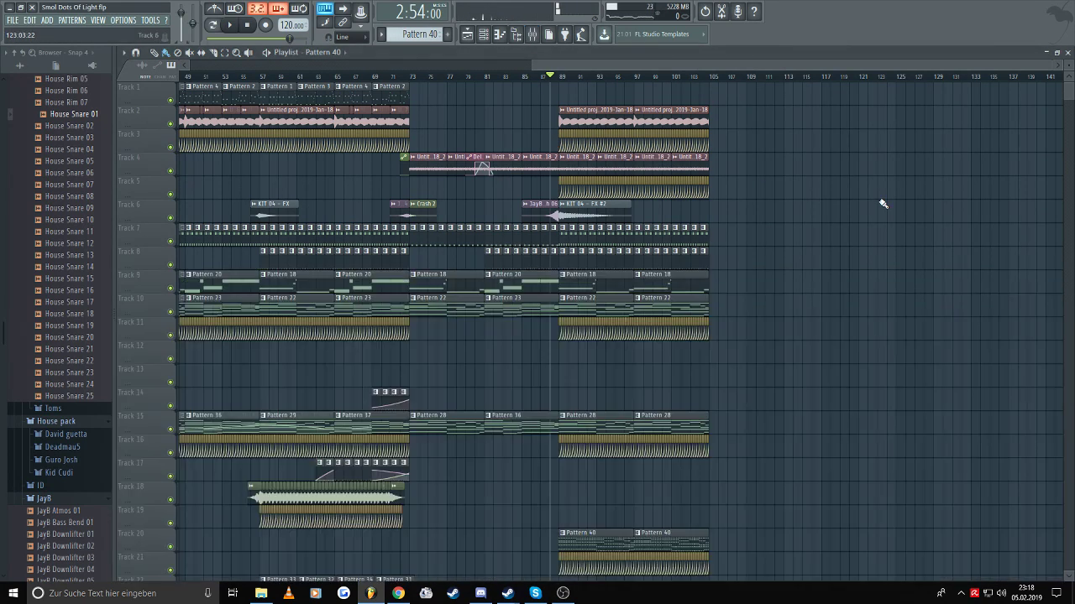
pyautogui.doubleClick(670, 540)
pyautogui.moveTo(425, 78); pyautogui.dragTo(197, 64)
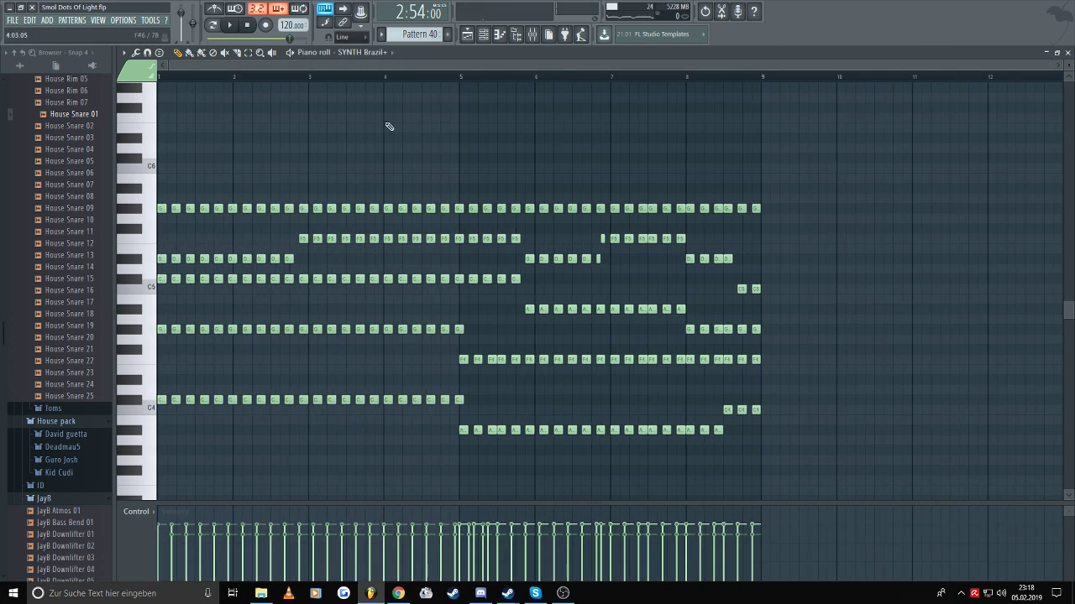
pyautogui.click(470, 35)
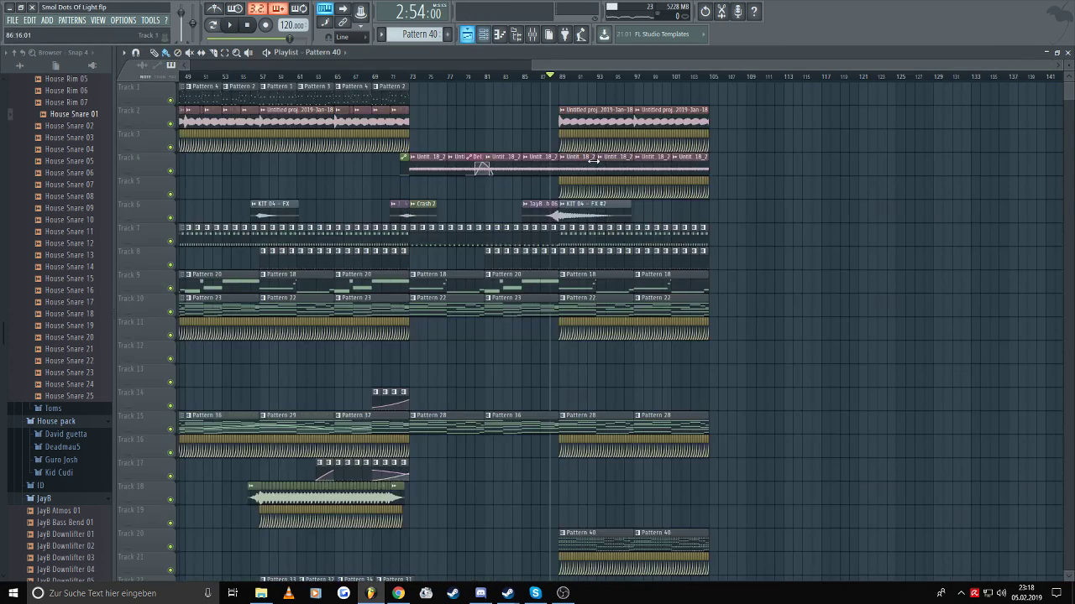
# - Examine the SYNTH Kawaii Drinks chords of Pattern 36 at bar 49 and compare the pattern layout across the arrangement
pyautogui.click(574, 119)
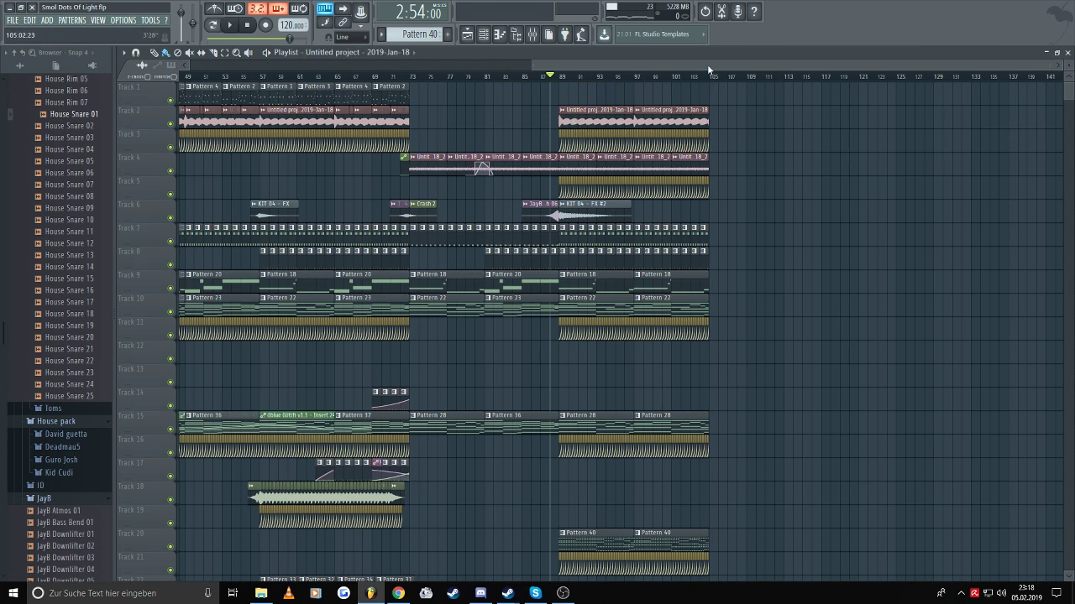
pyautogui.moveTo(707, 64); pyautogui.dragTo(537, 47)
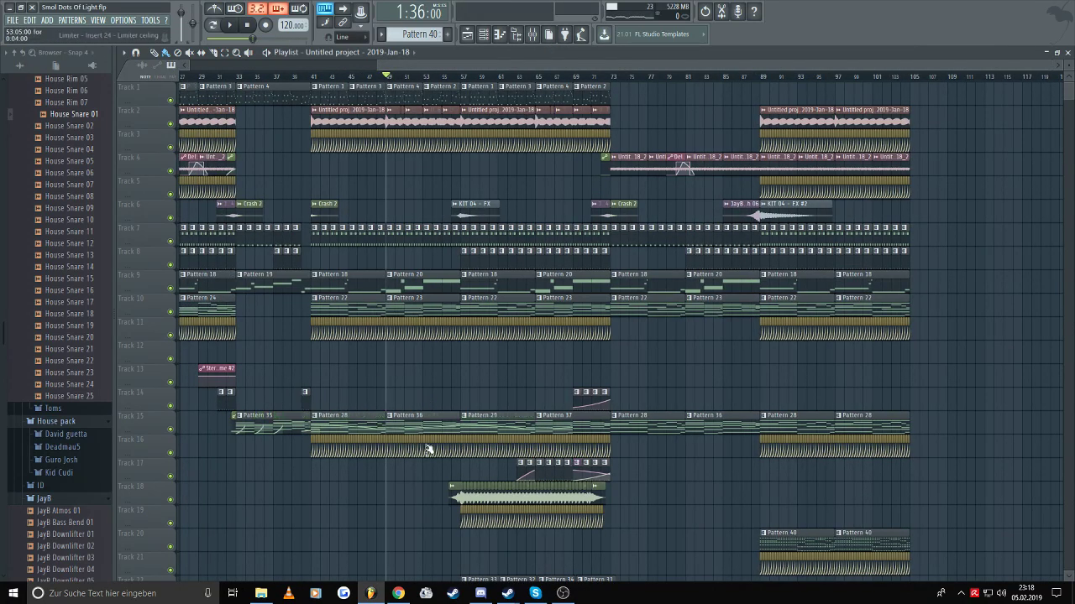
pyautogui.doubleClick(408, 420)
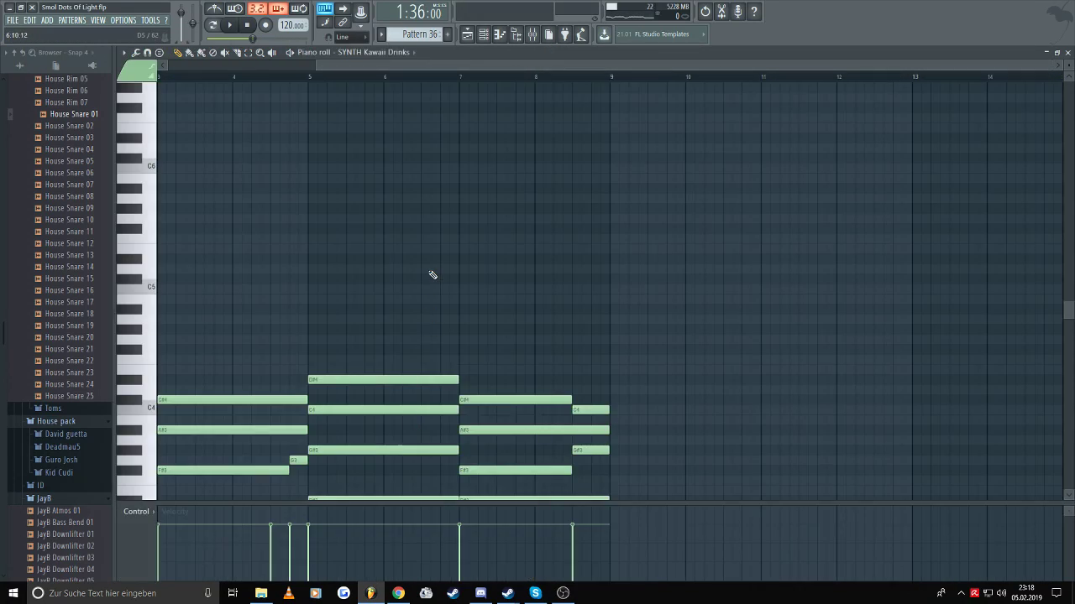
pyautogui.click(466, 34)
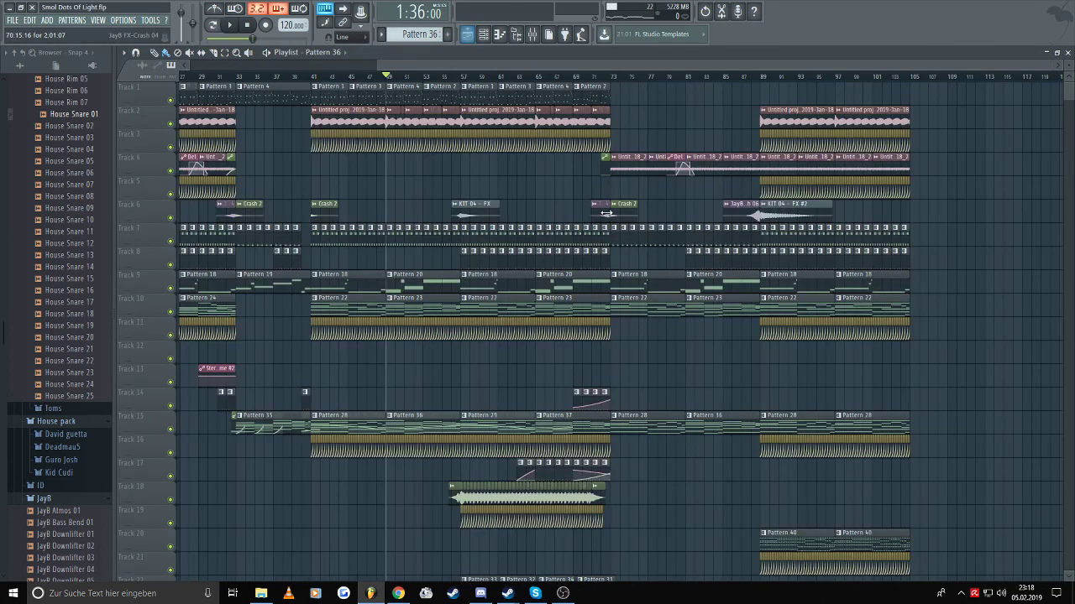
pyautogui.scroll(-5, 588, 374)
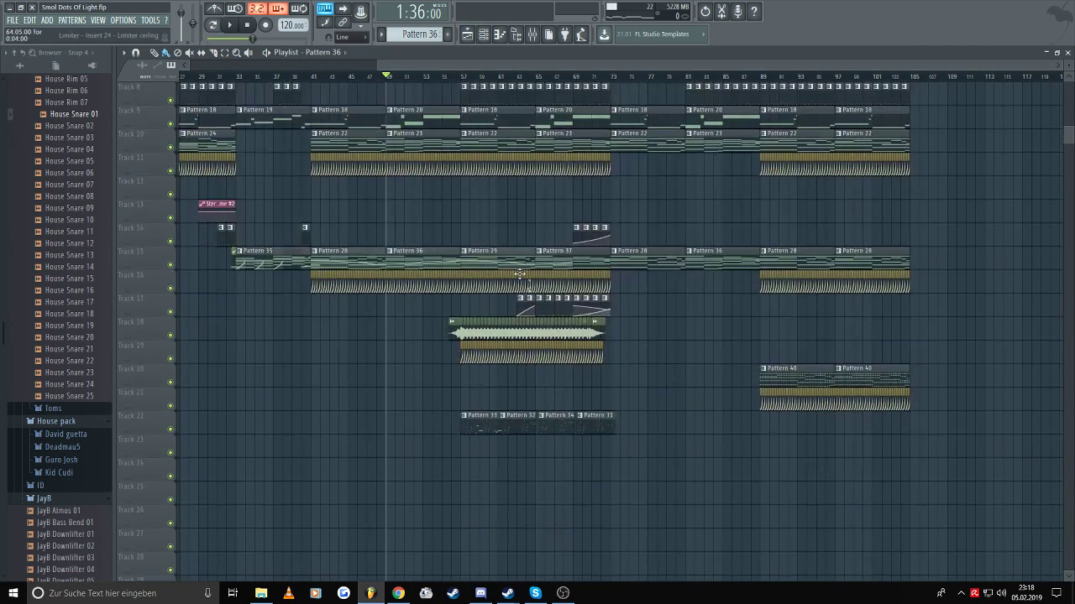
pyautogui.doubleClick(429, 263)
pyautogui.moveTo(527, 64); pyautogui.dragTo(305, 65)
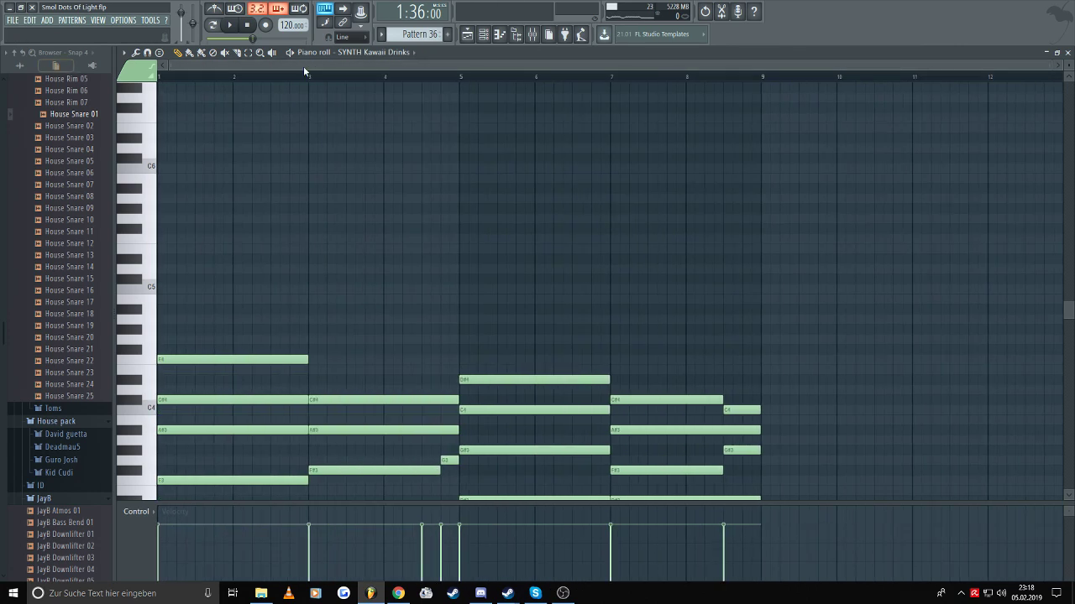
pyautogui.scroll(-5, 490, 193)
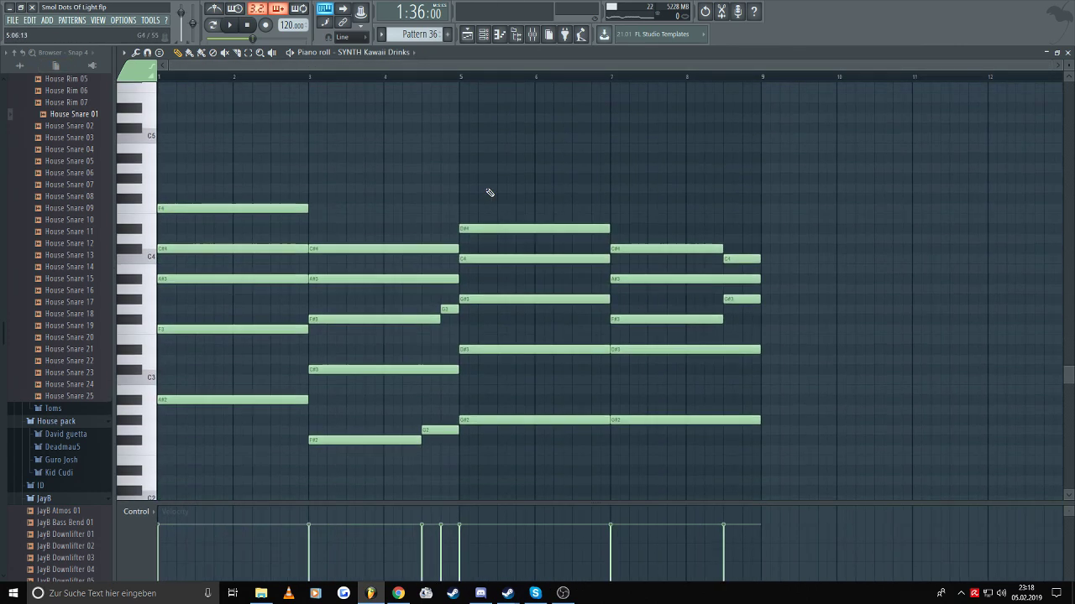
pyautogui.click(473, 38)
pyautogui.scroll(5, 666, 312)
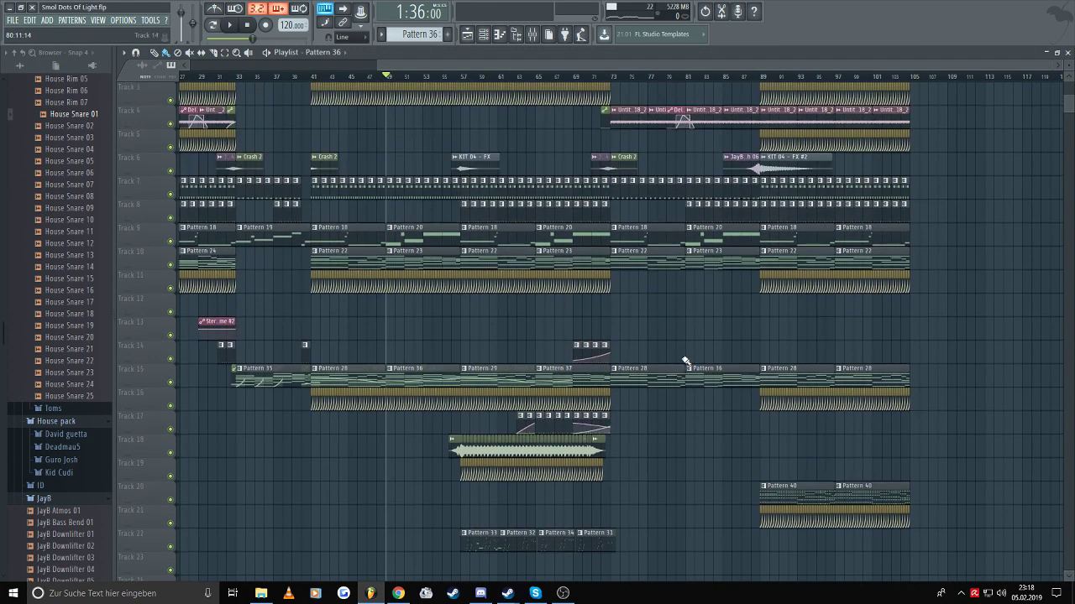
pyautogui.scroll(1, 691, 325)
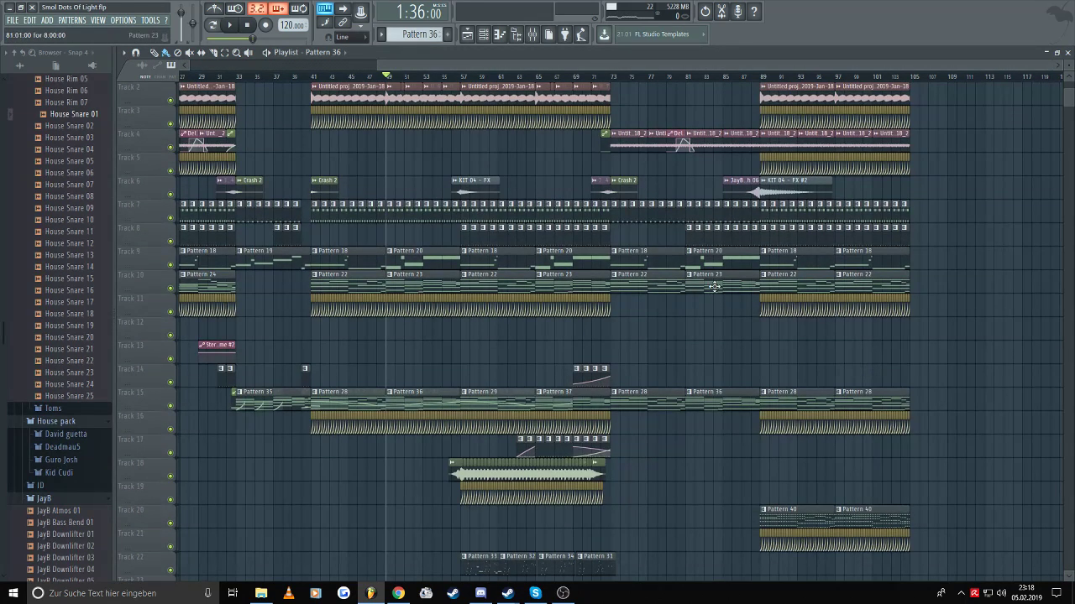
pyautogui.scroll(1, 714, 286)
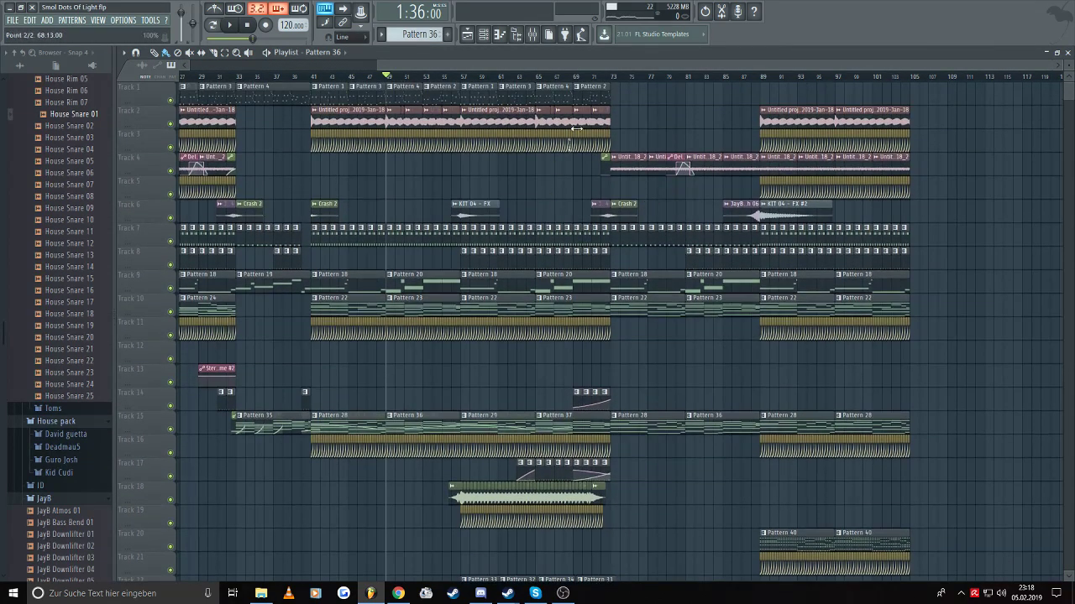
# - Play the transition into the section at bar 73 from just before it and check the mixer levels
pyautogui.click(610, 77)
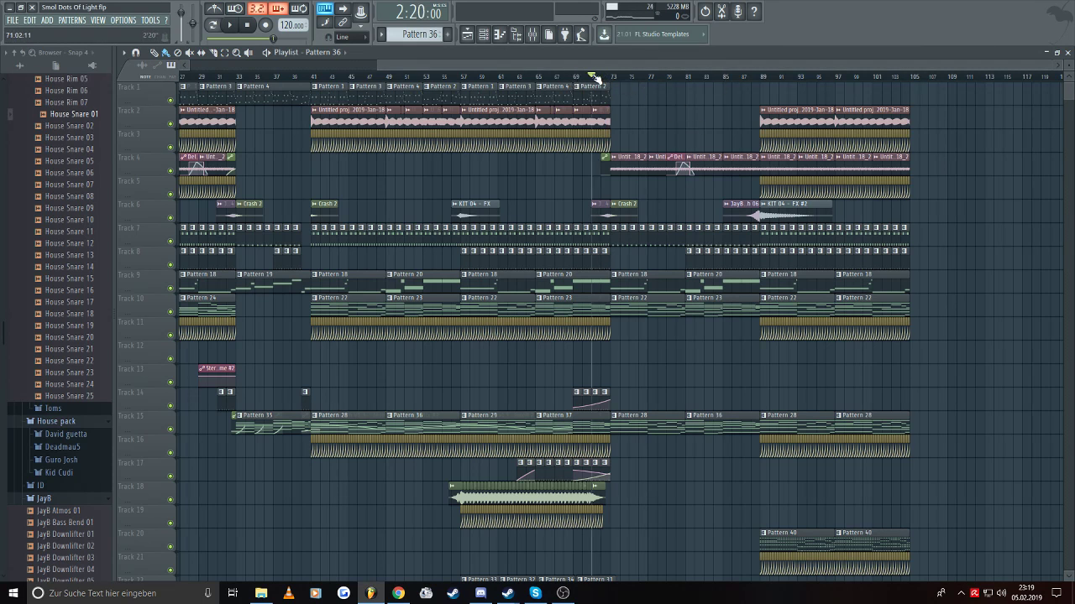
pyautogui.press('space')
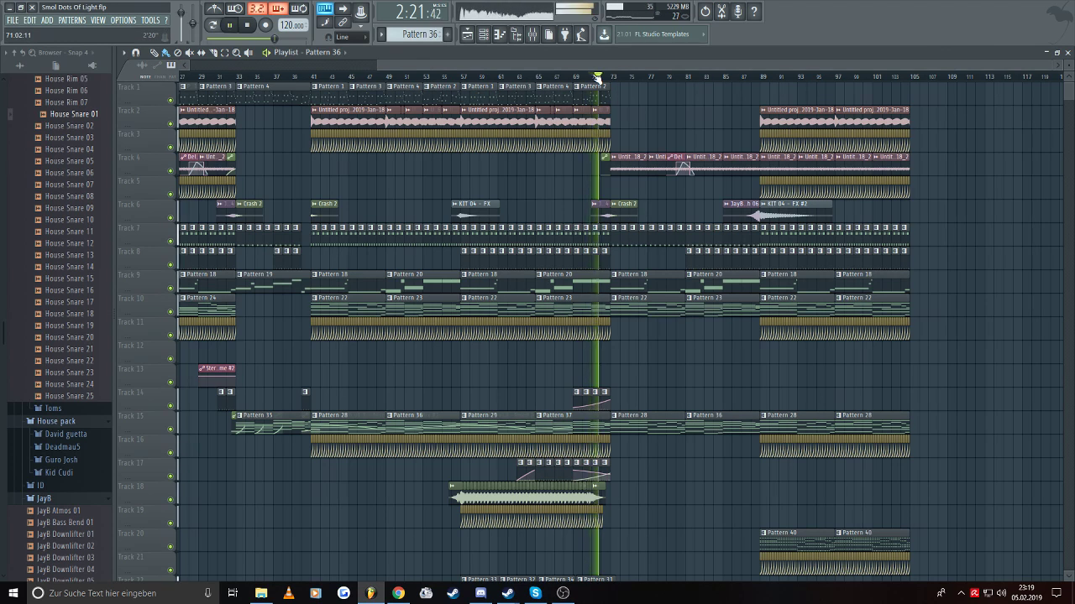
pyautogui.scroll(-1, 286, 403)
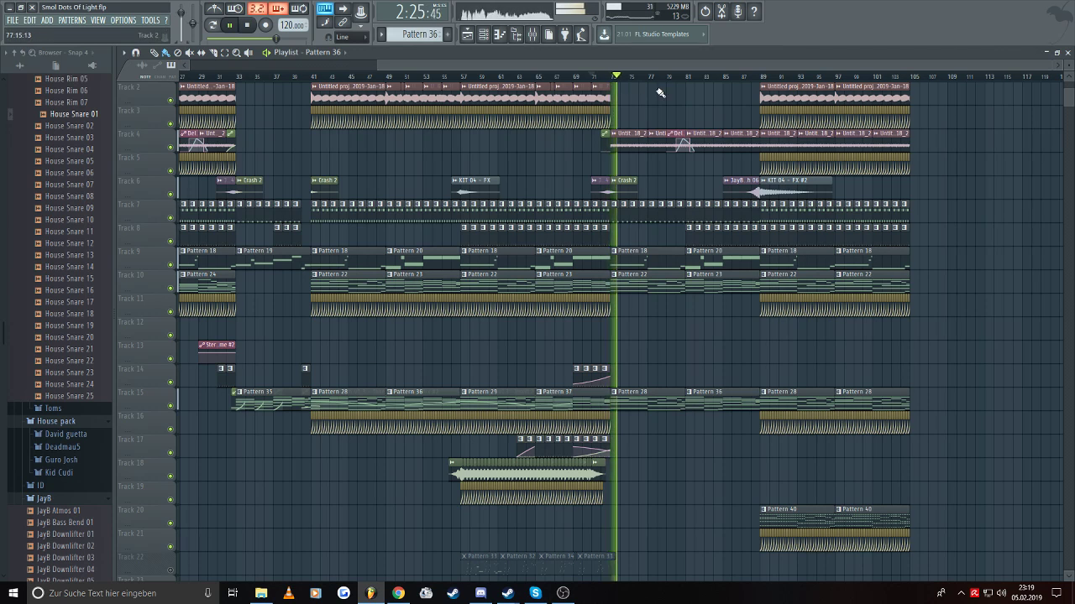
pyautogui.scroll(1, 659, 93)
pyautogui.press('space')
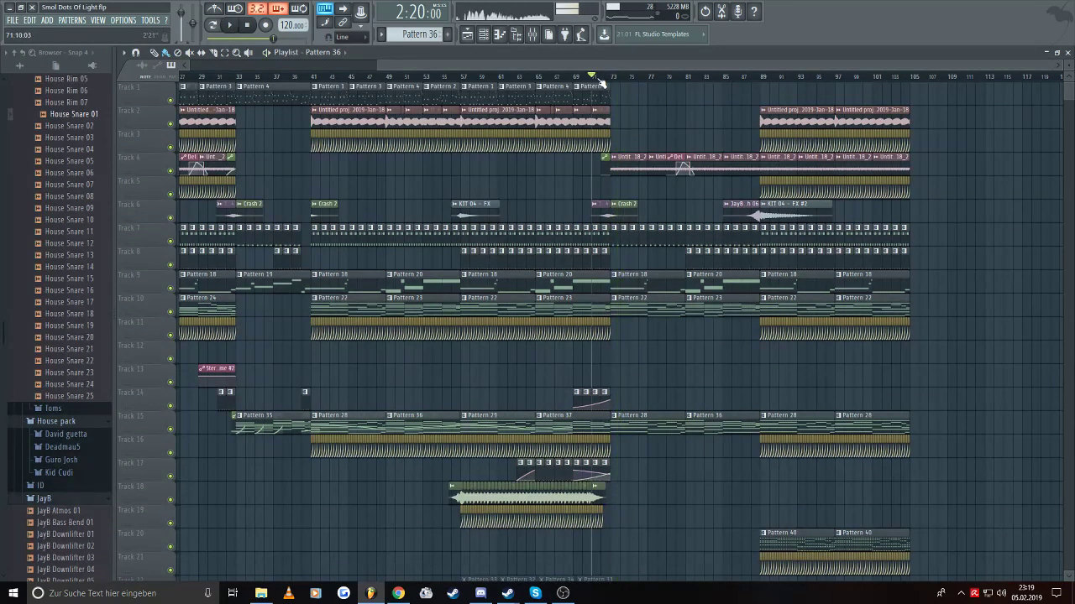
pyautogui.press('space')
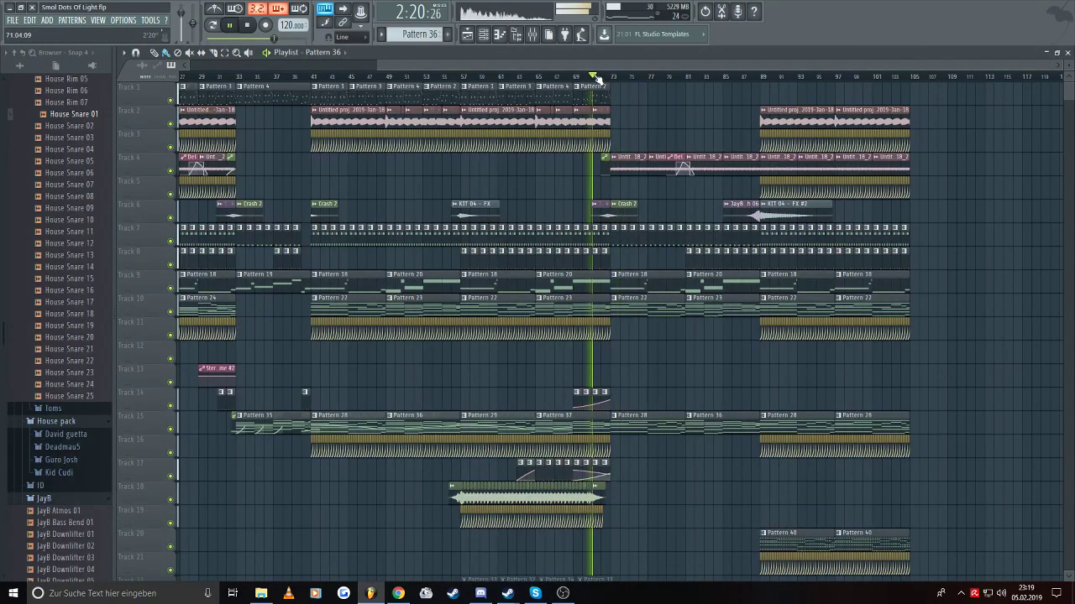
pyautogui.click(536, 34)
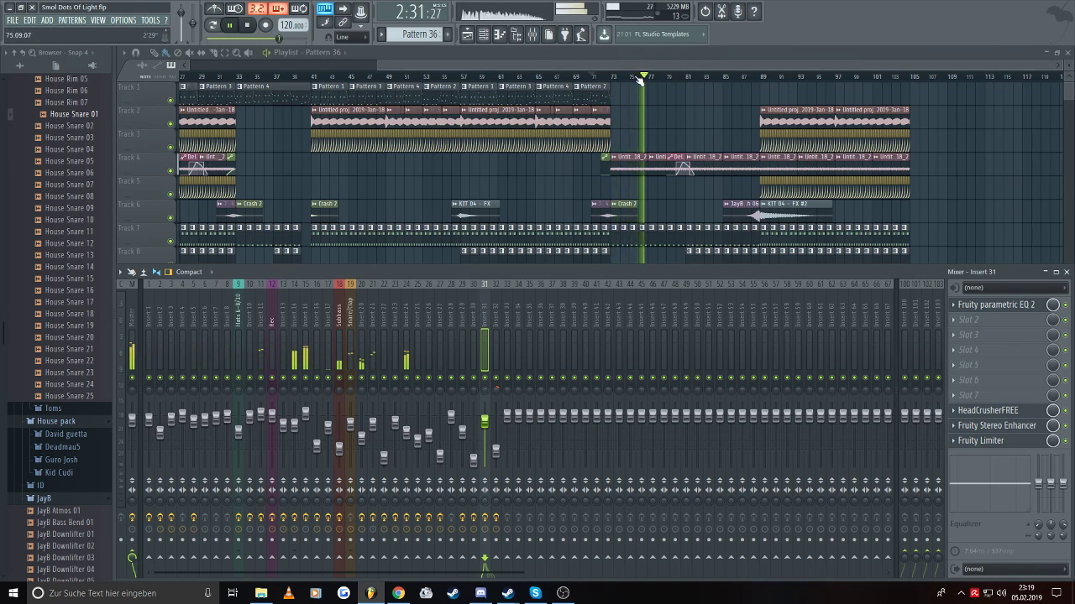
pyautogui.click(533, 33)
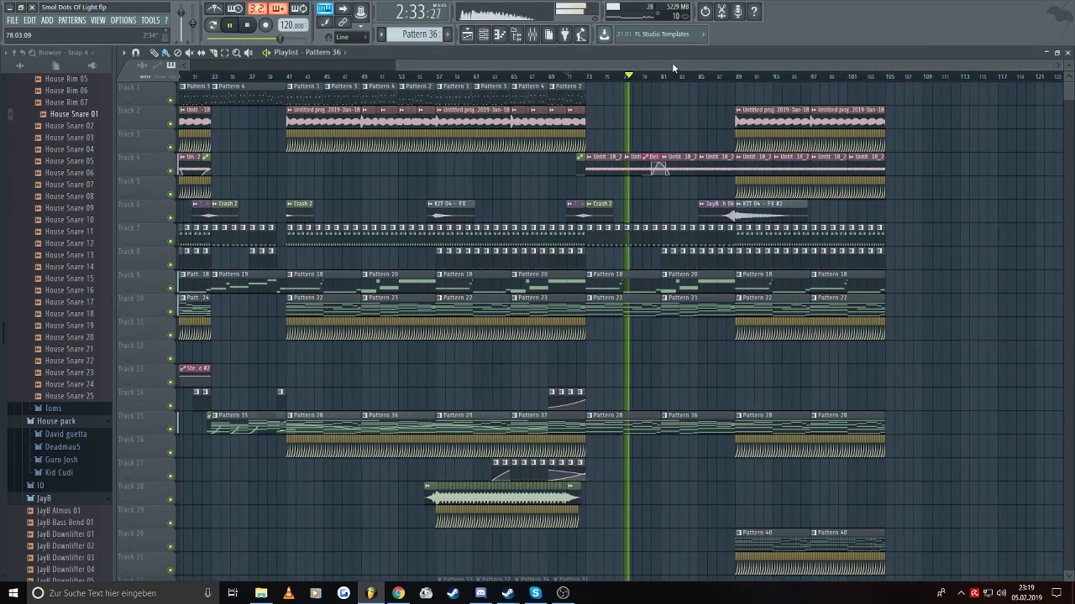
pyautogui.press('space')
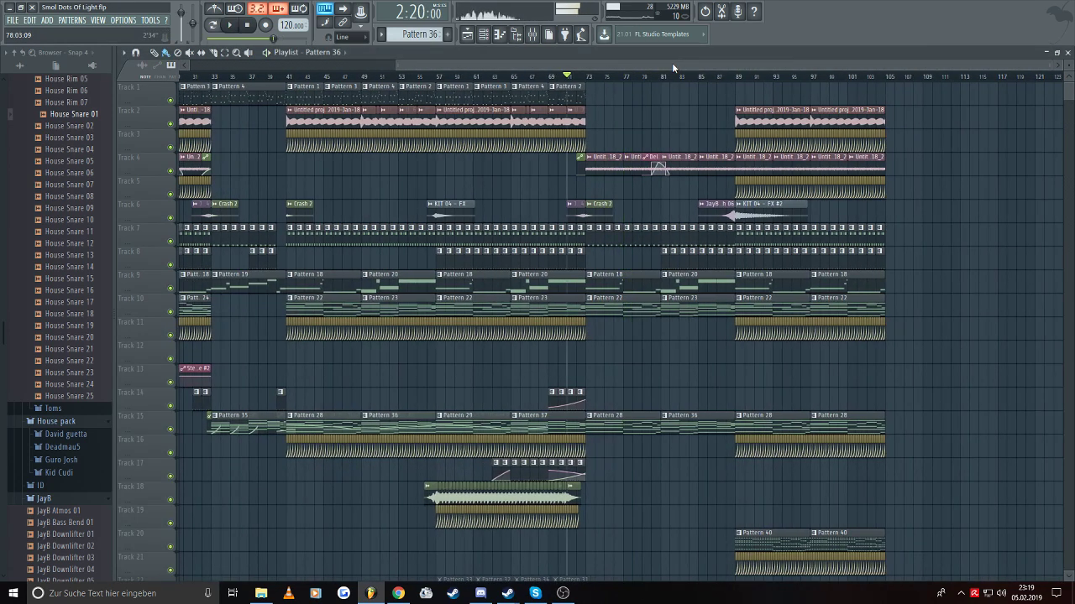
# - Solo Track 2 and play its Untitled project - 2019-Jan-18 clip from bar 57
pyautogui.doubleClick(469, 124)
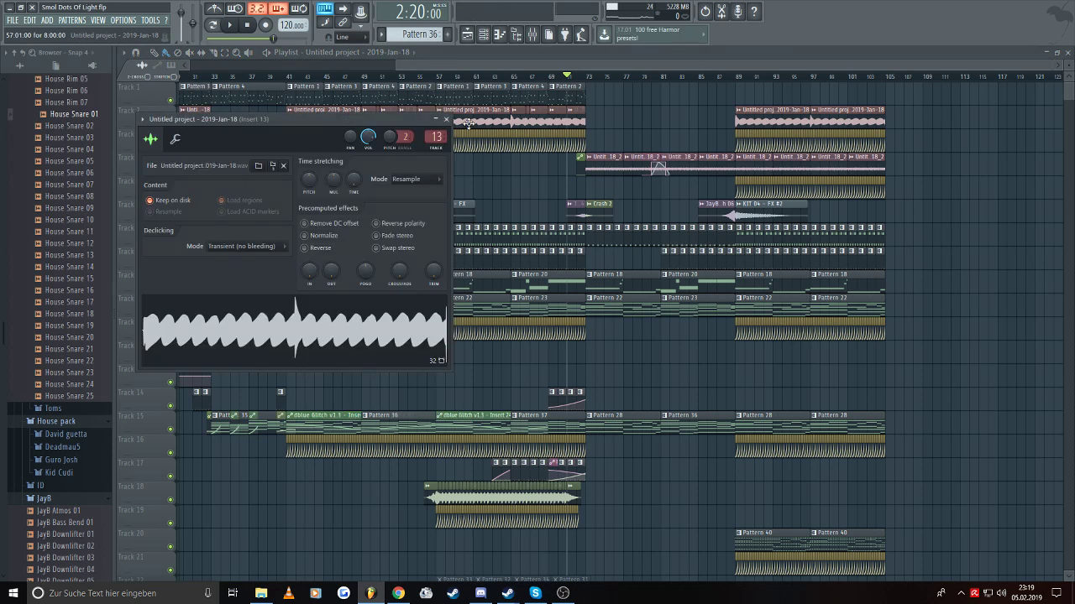
pyautogui.press('Escape')
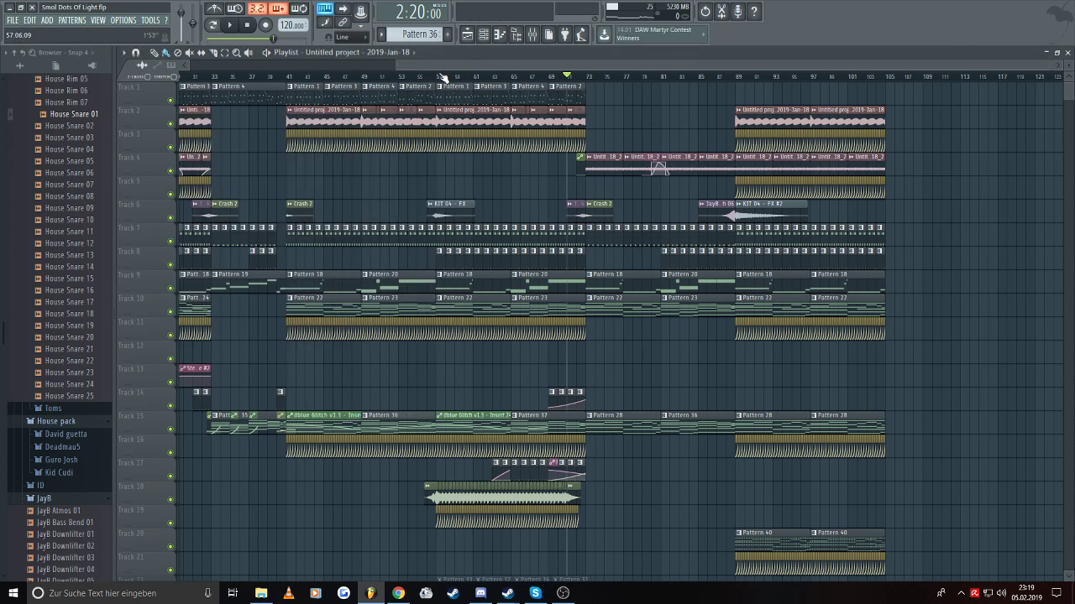
pyautogui.click(440, 76)
pyautogui.rightClick(170, 125)
pyautogui.press('space')
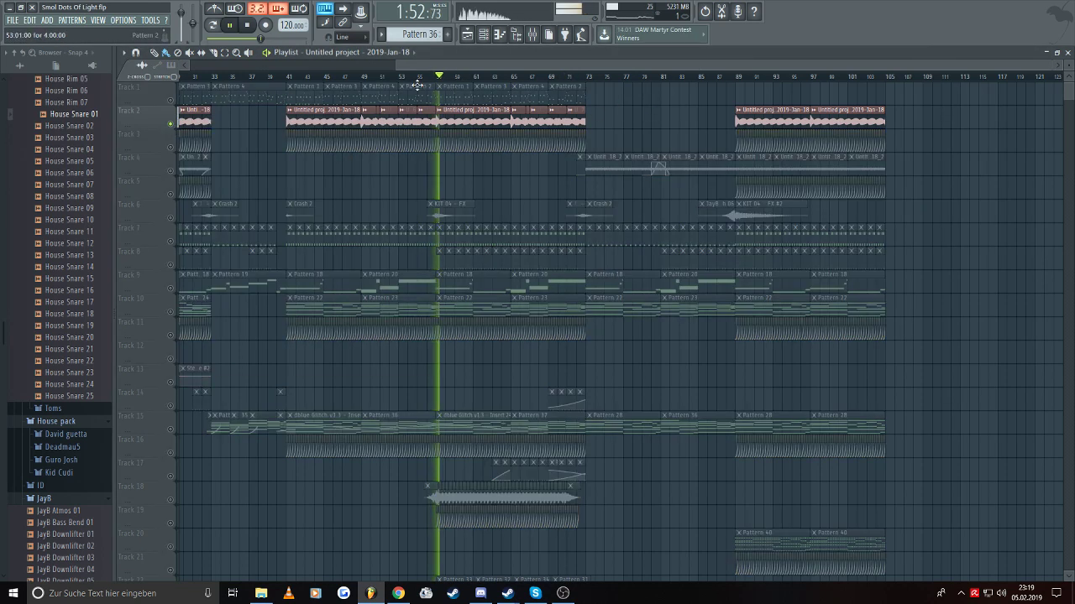
pyautogui.press('space')
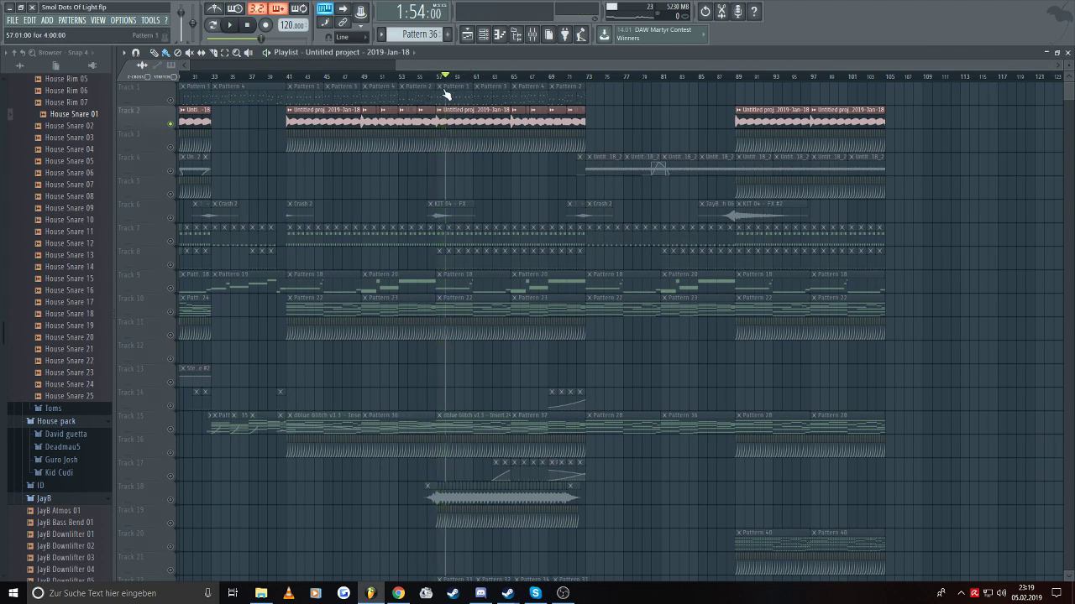
# - Examine the waveform of the Track 2 audio clips between bars 57 and 73 and listen from bar 58
pyautogui.scroll(-1, 448, 142)
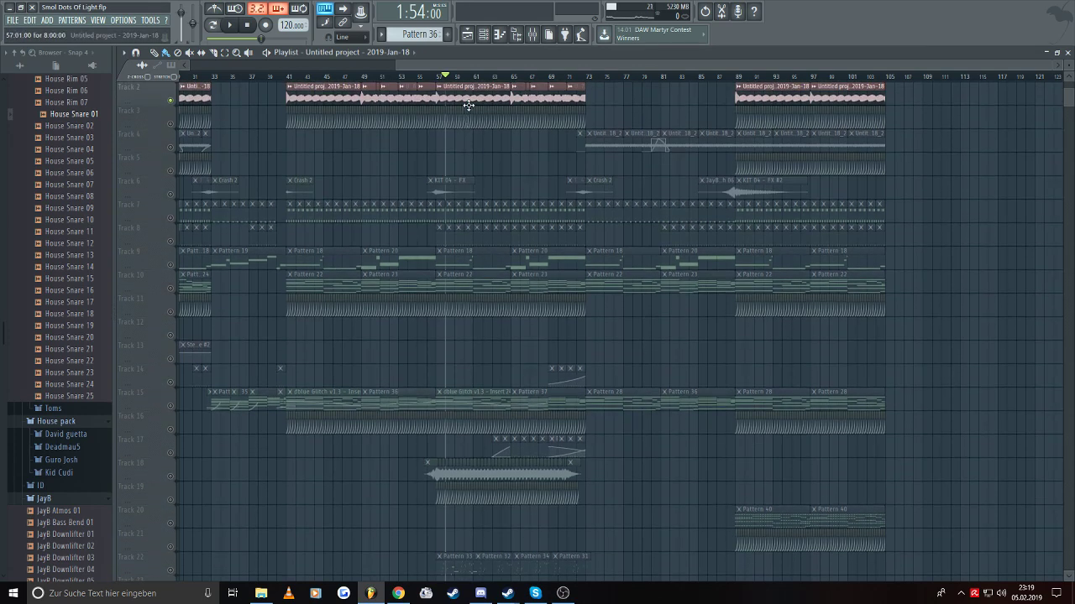
pyautogui.scroll(4, 523, 110)
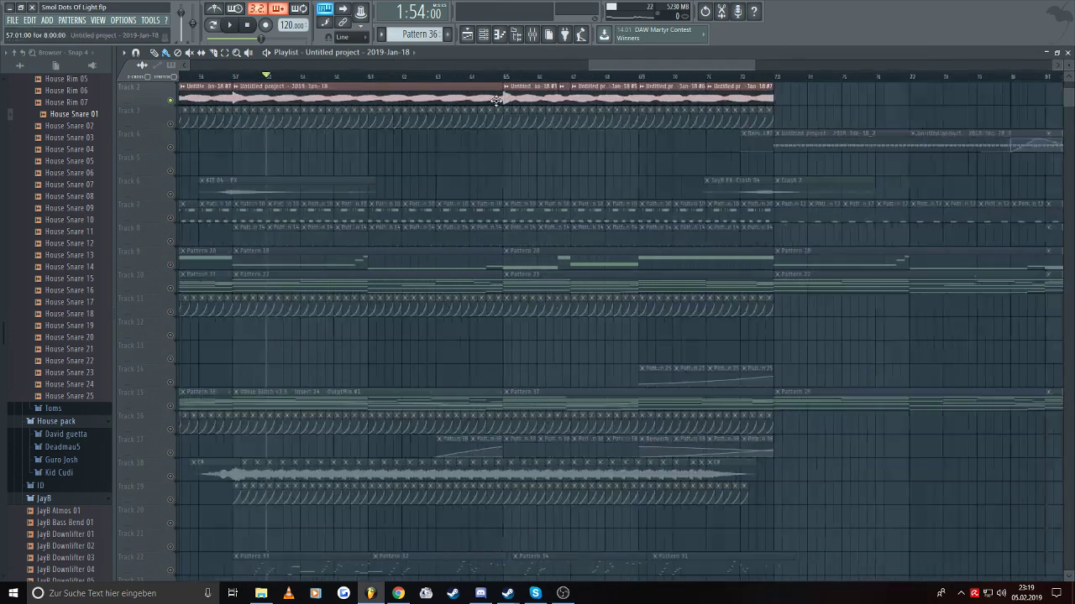
pyautogui.scroll(1, 399, 142)
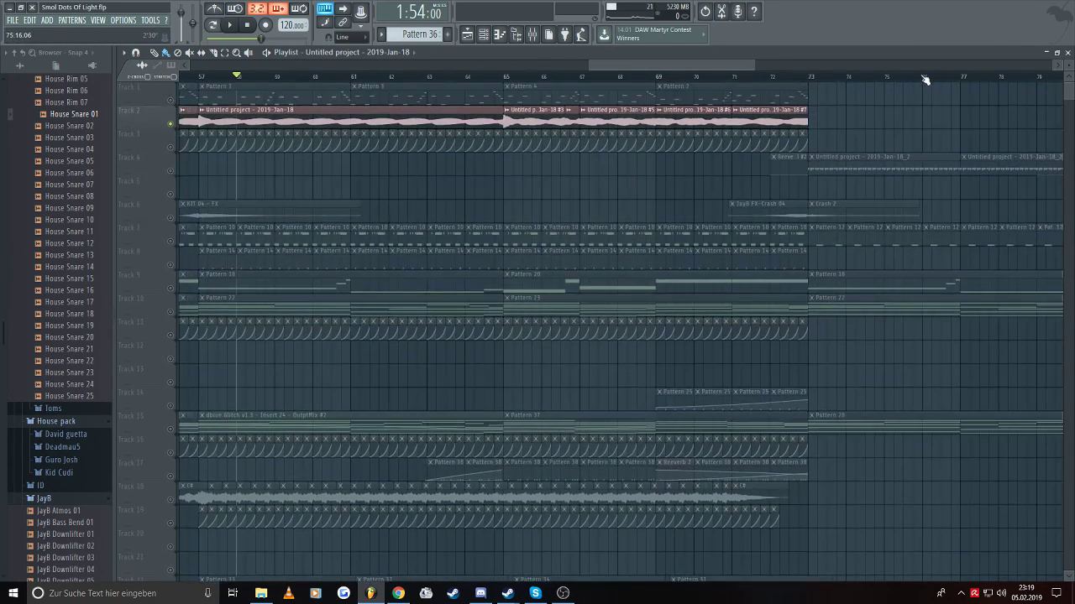
pyautogui.scroll(-3, 715, 79)
pyautogui.scroll(3, 635, 100)
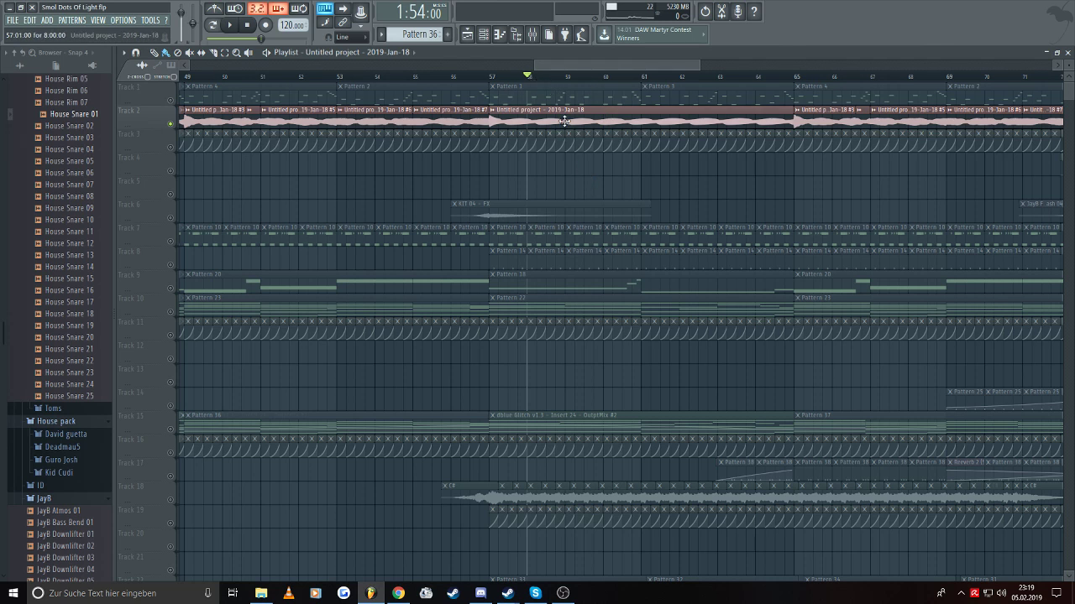
pyautogui.hscroll(3, 600, 63)
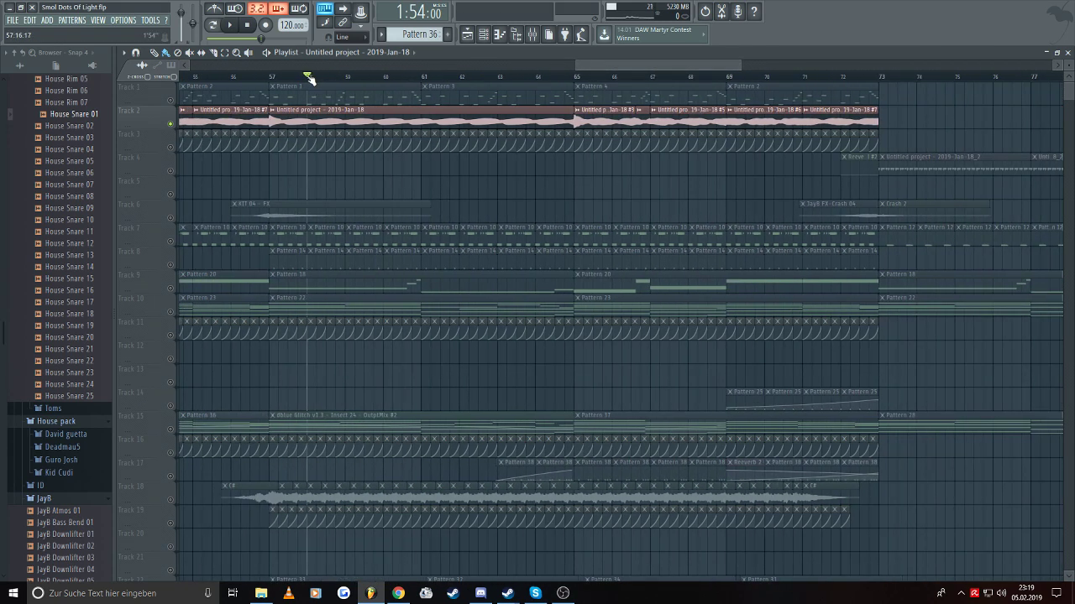
pyautogui.press('space')
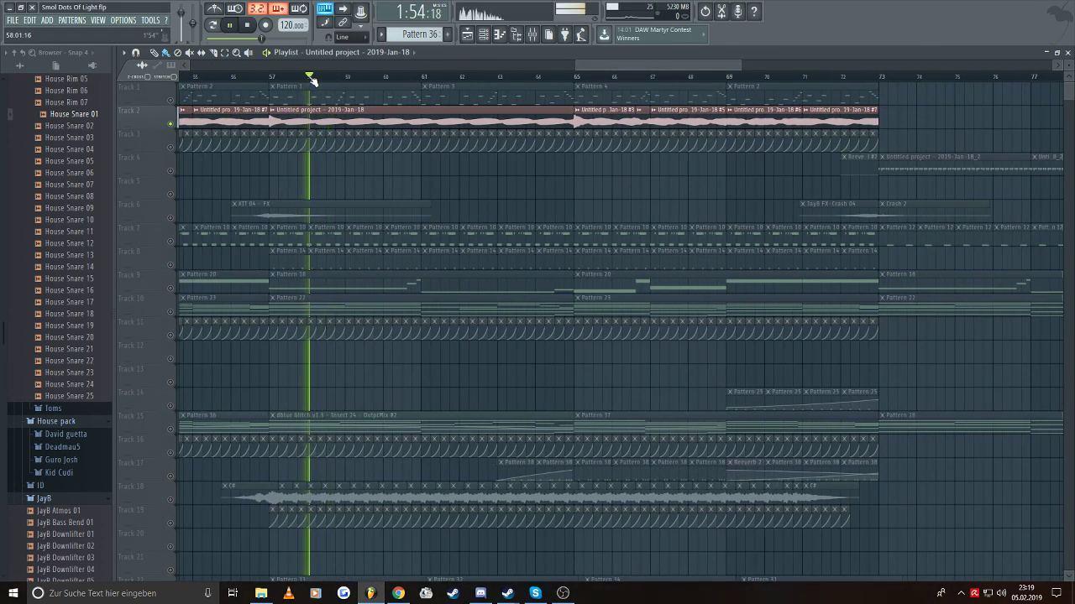
pyautogui.moveTo(309, 79); pyautogui.dragTo(304, 93)
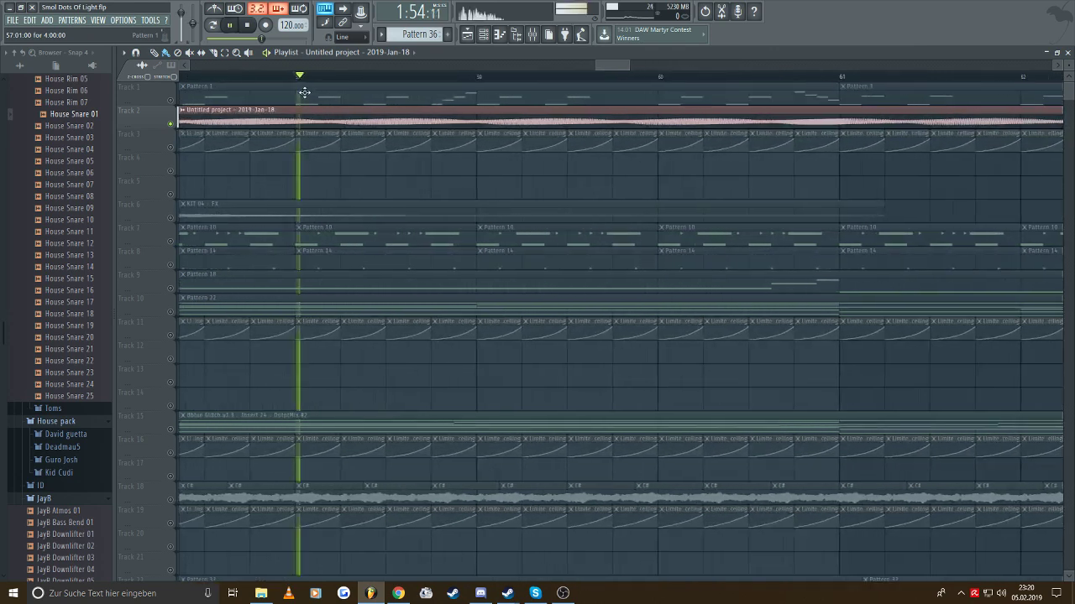
pyautogui.scroll(-2, 483, 141)
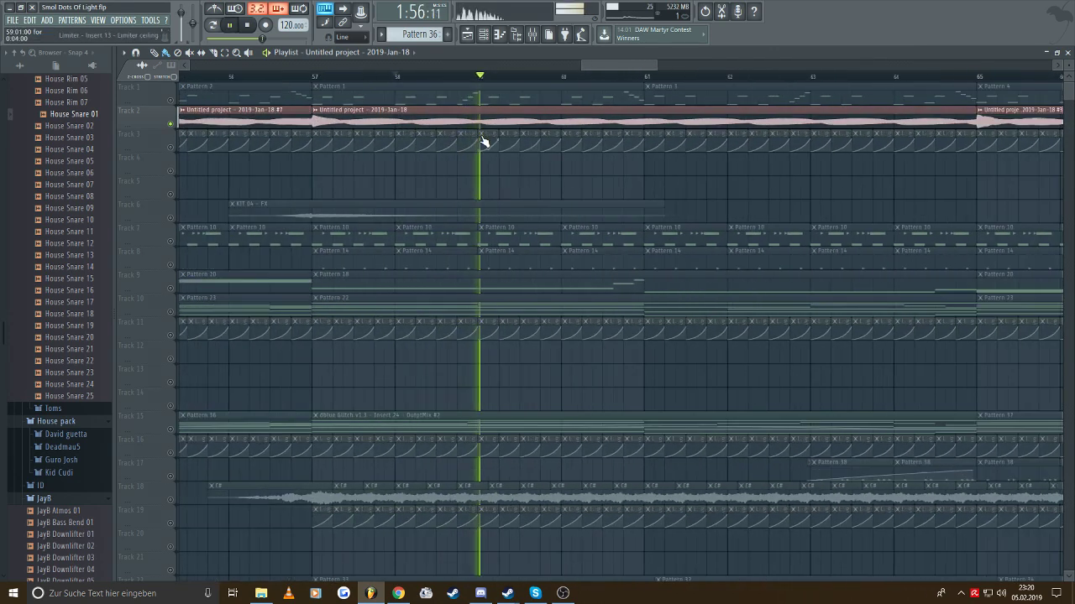
pyautogui.scroll(-1, 483, 141)
pyautogui.press('space')
# - Try bar 58 alone as the loop range and play it
pyautogui.moveTo(418, 78); pyautogui.dragTo(482, 84)
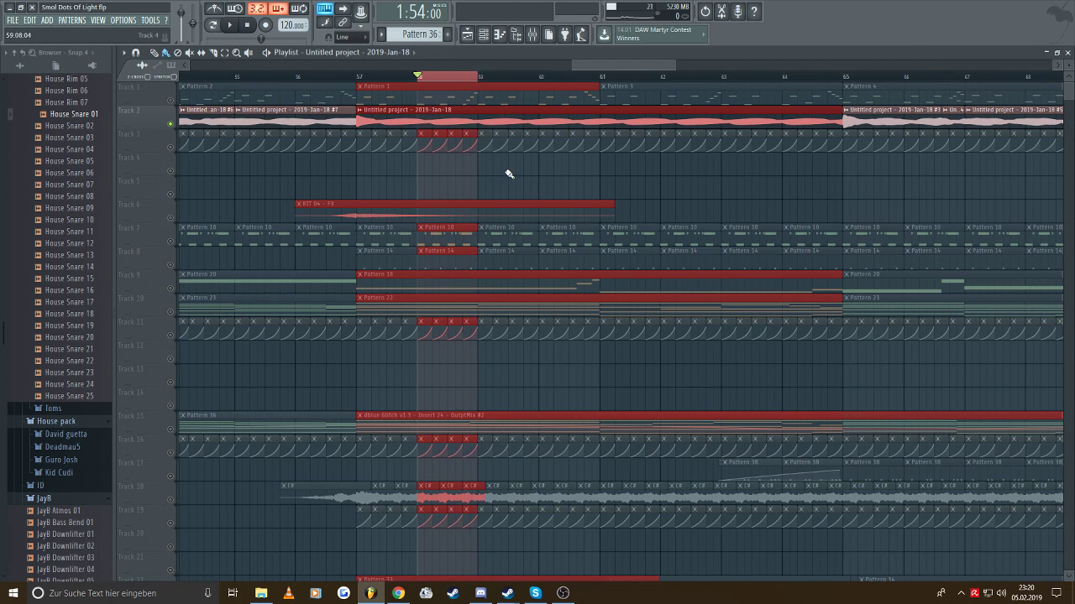
pyautogui.press('space')
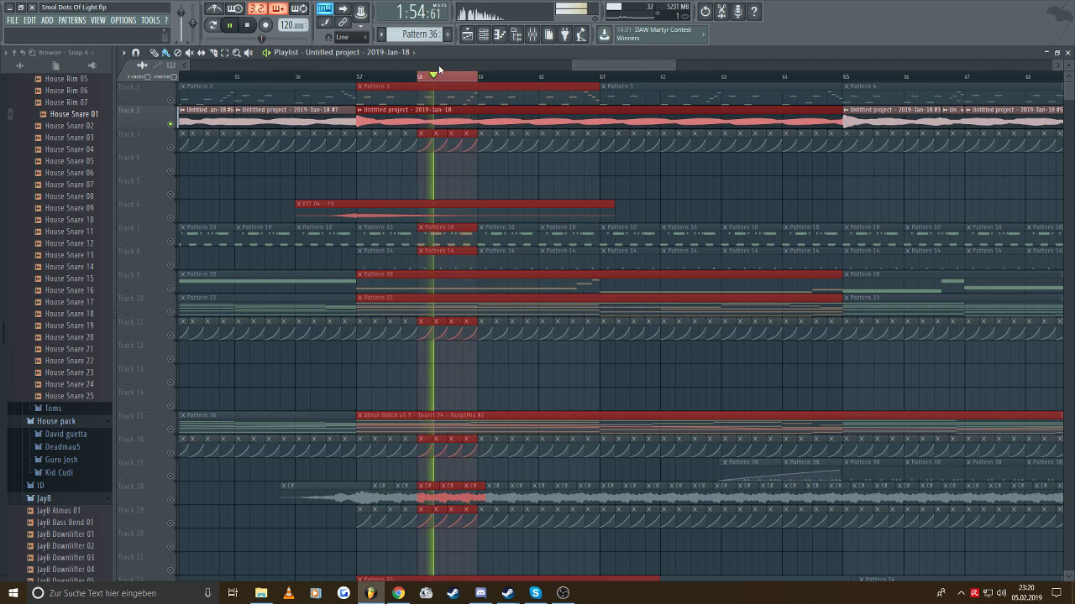
pyautogui.press('space')
pyautogui.scroll(2, 430, 86)
pyautogui.scroll(-1, 429, 87)
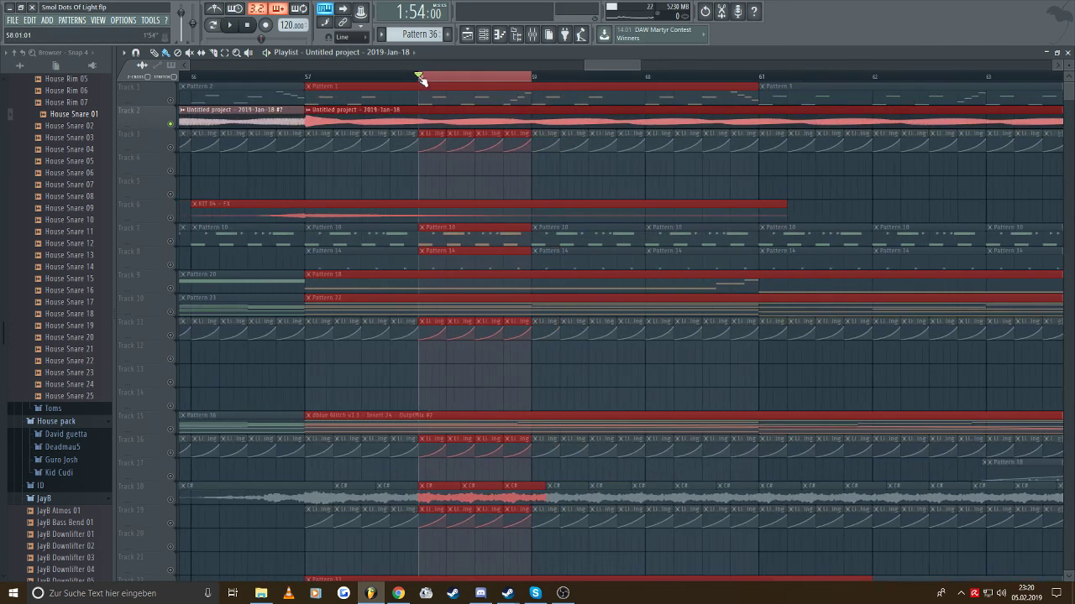
# - Set the loop range from bar 58 to about step 11 of bar 59, play it and inspect the waveform at its start
pyautogui.moveTo(422, 80); pyautogui.dragTo(597, 70)
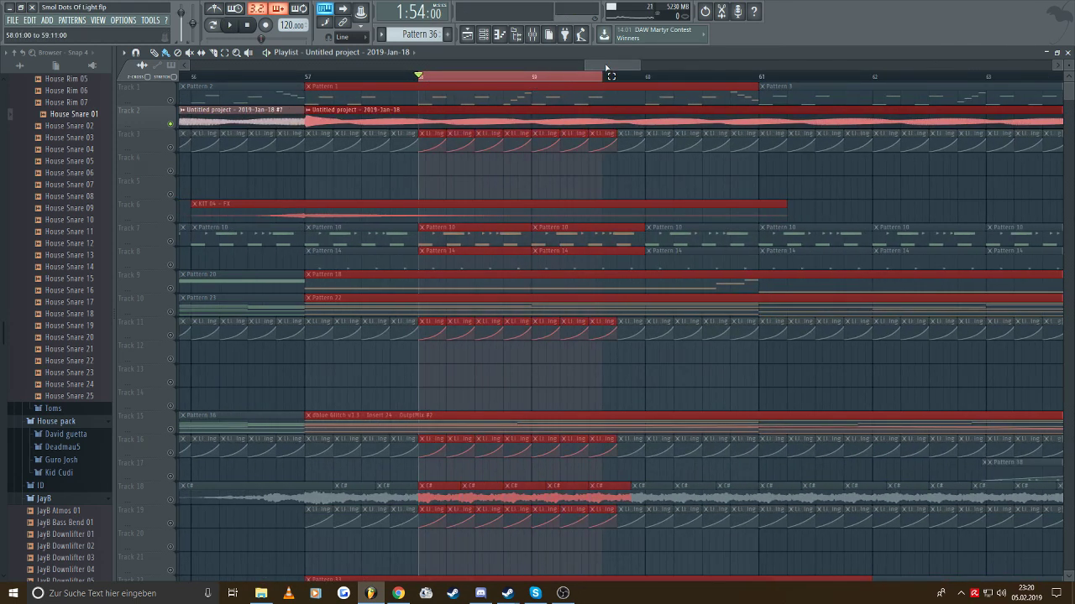
pyautogui.press('space')
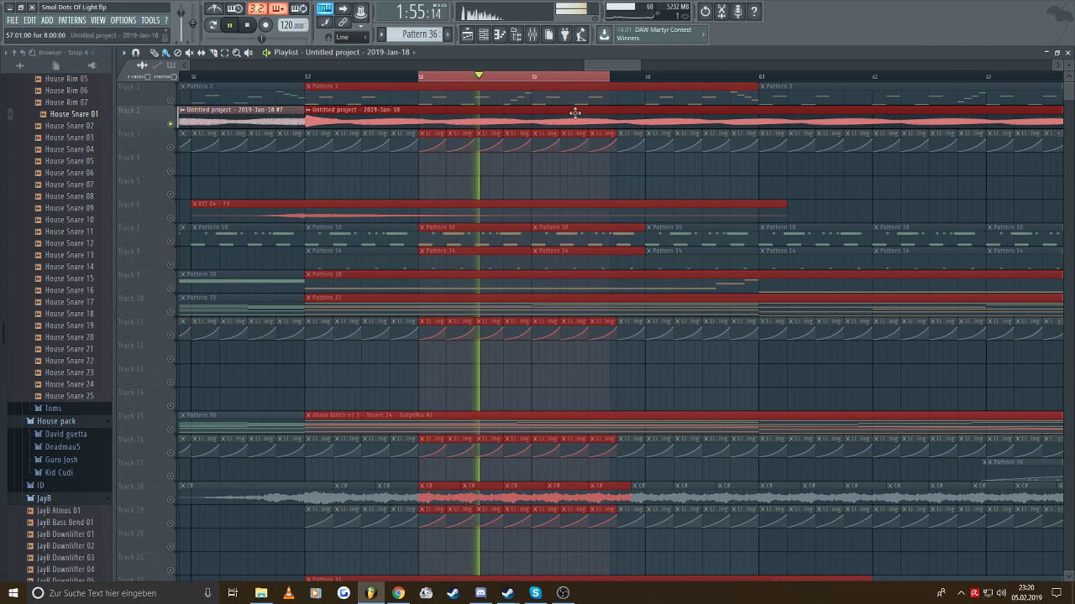
pyautogui.press('space')
pyautogui.scroll(2, 452, 184)
pyautogui.scroll(3, 452, 184)
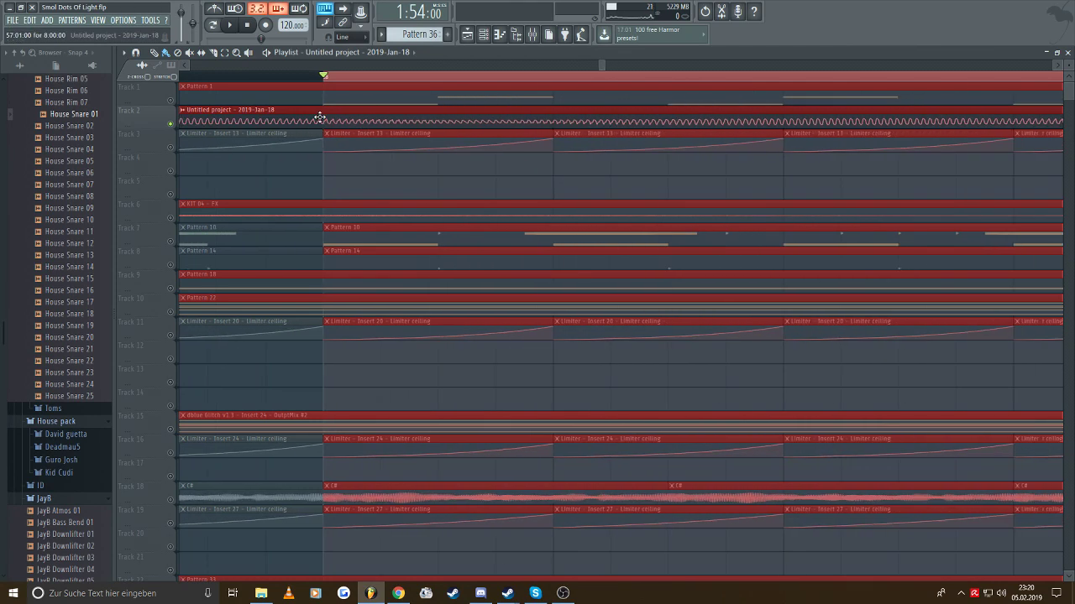
pyautogui.scroll(-1, 323, 118)
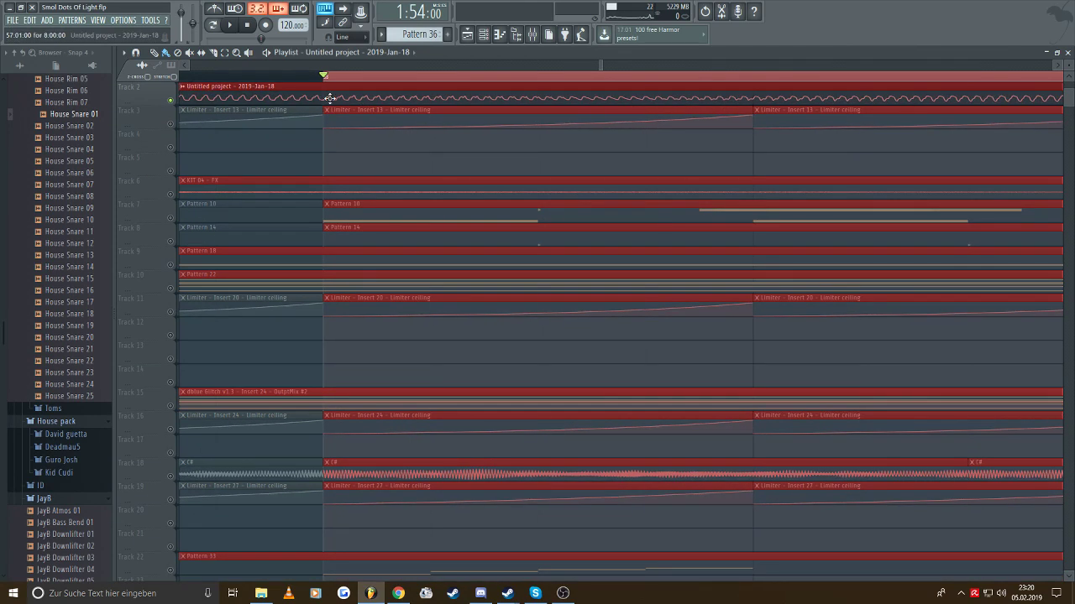
pyautogui.scroll(1, 417, 131)
# - Place a copy of the Untitled project - 2019-Jan-18 clip on Track 24 at bar 57 and solo that track
pyautogui.scroll(-4, 617, 176)
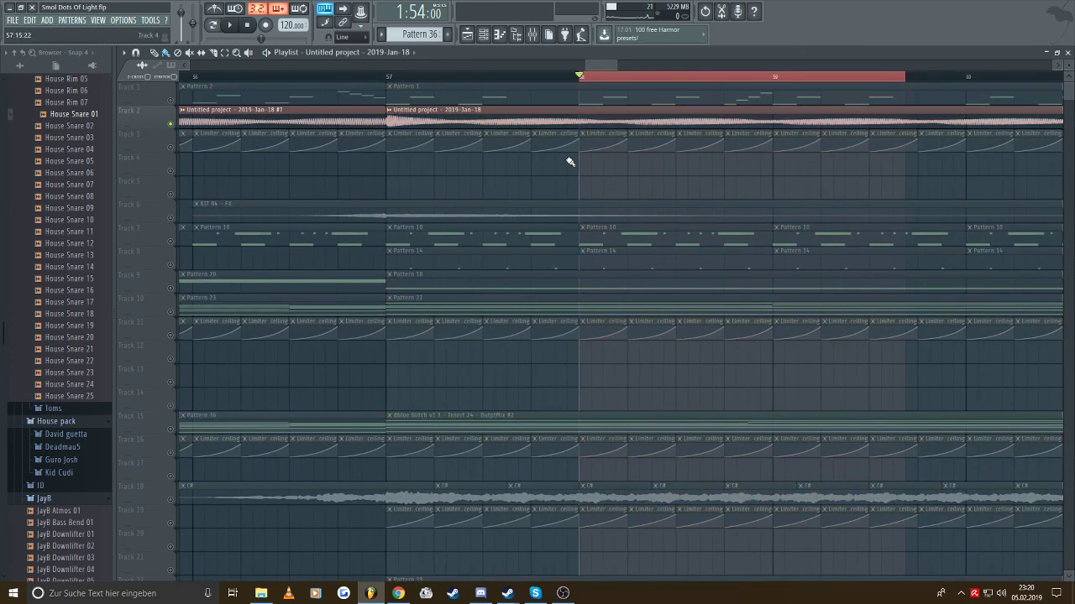
pyautogui.scroll(-5, 563, 168)
pyautogui.scroll(-3, 574, 346)
pyautogui.scroll(-5, 574, 346)
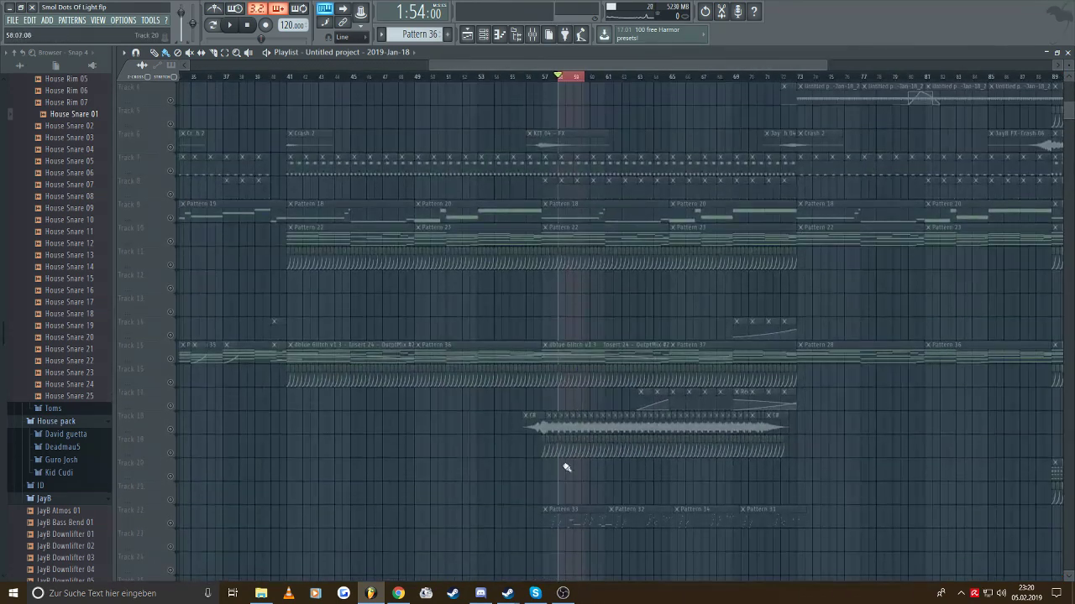
pyautogui.click(541, 453)
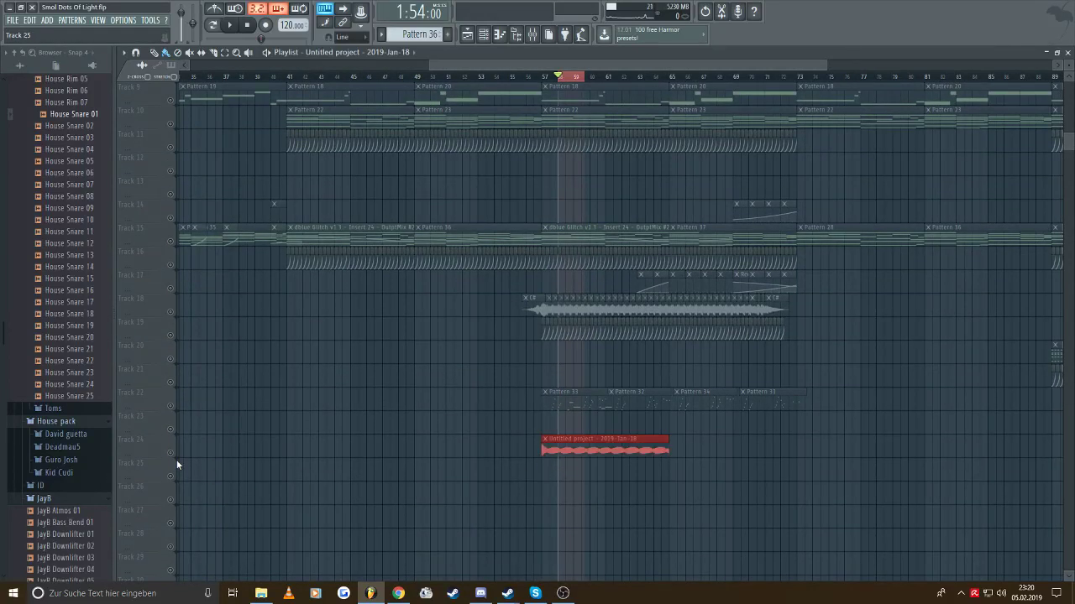
pyautogui.scroll(8, 281, 377)
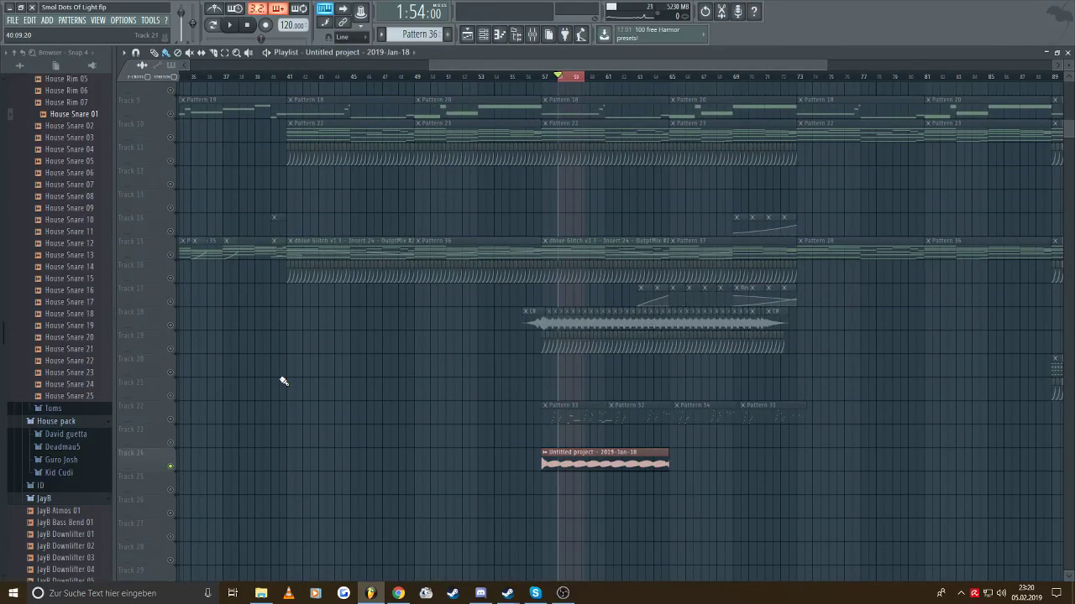
pyautogui.scroll(-7, 270, 386)
pyautogui.scroll(3, 492, 403)
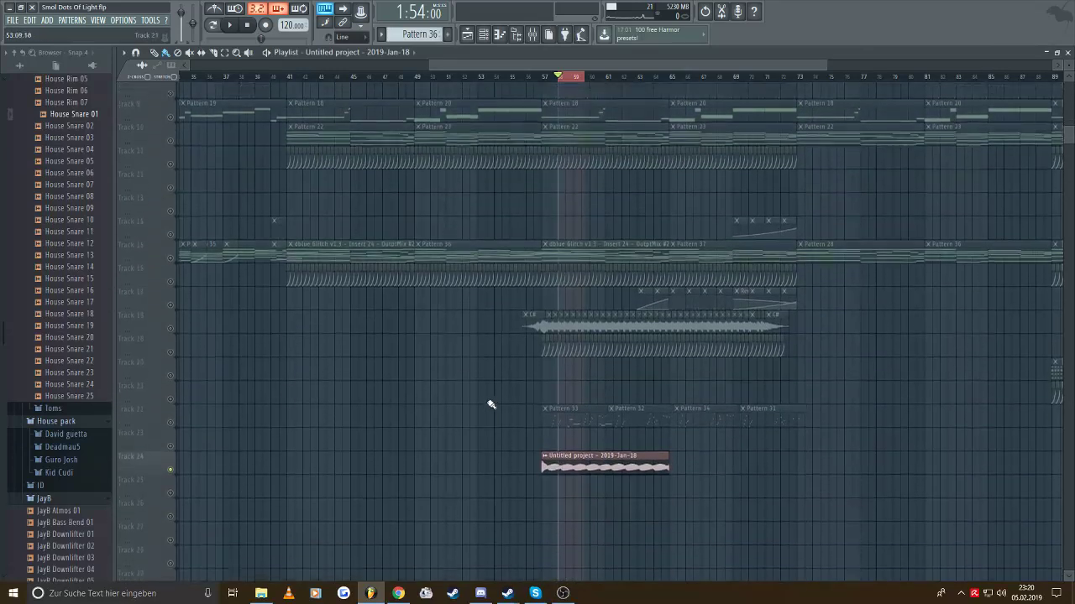
# - Trim the Track 24 clip at both ends so it starts at bar 58 and lasts 1:10:00
pyautogui.scroll(3, 569, 445)
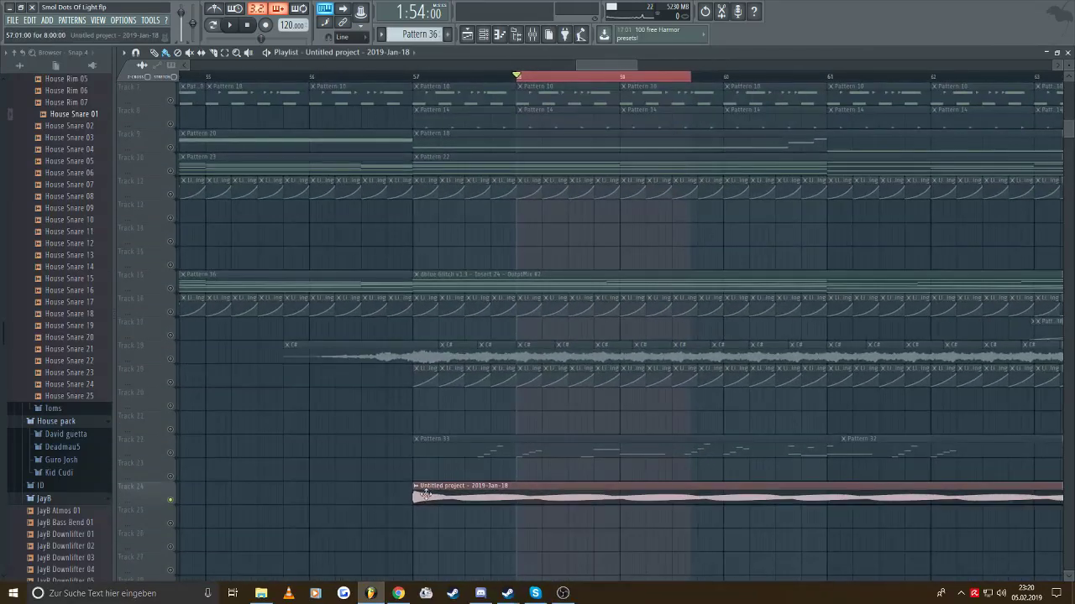
pyautogui.moveTo(511, 500); pyautogui.dragTo(517, 499)
pyautogui.scroll(-2, 756, 512)
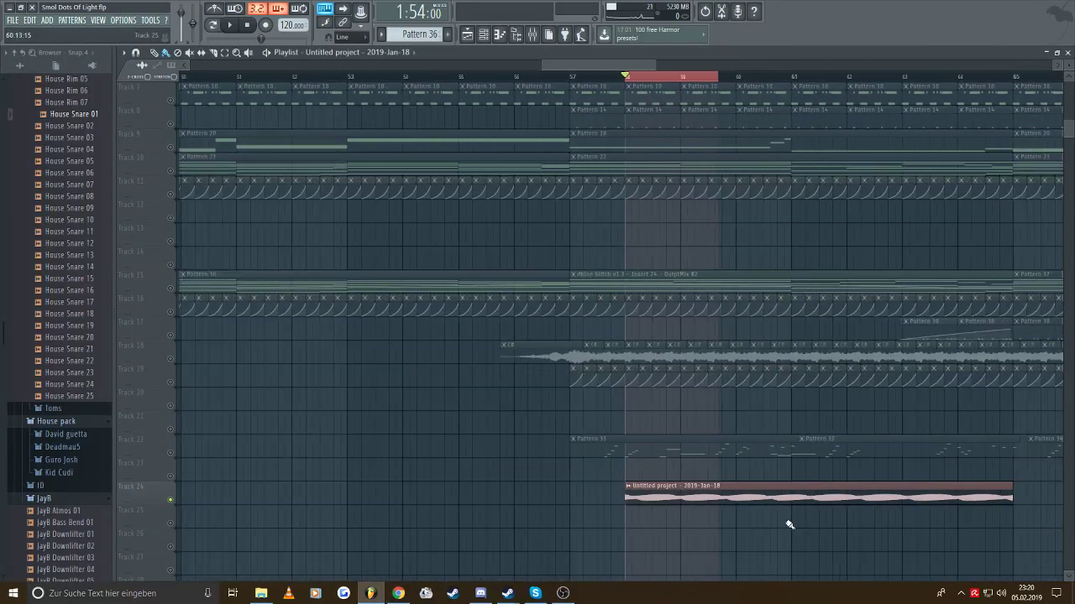
pyautogui.moveTo(1010, 496); pyautogui.dragTo(709, 497)
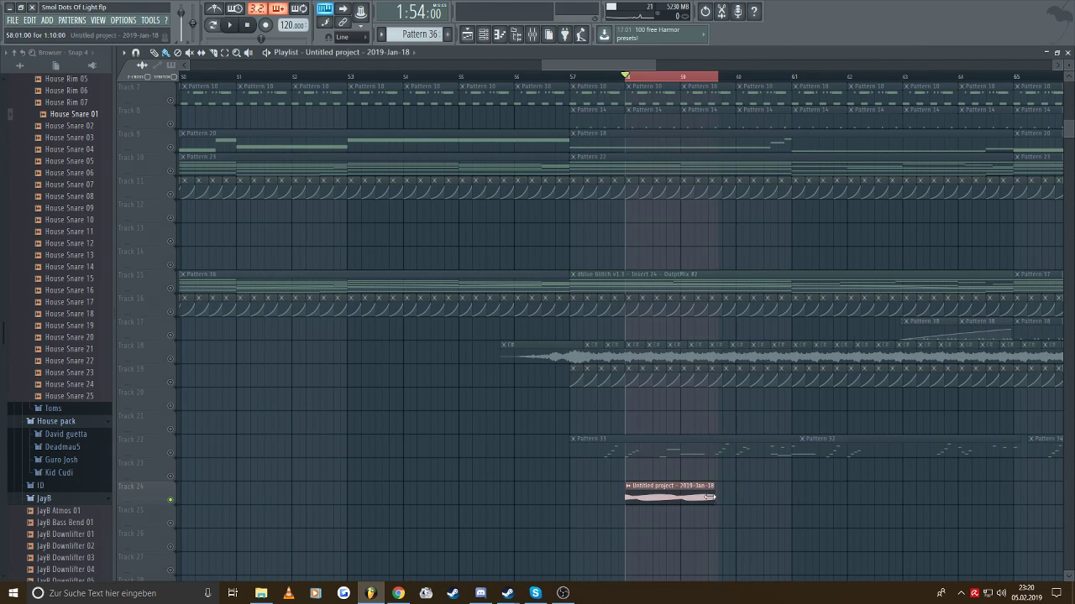
# - Extend the end of the Track 24 clip so it starts at bar 58 and lasts 1:12:00
pyautogui.scroll(4, 719, 498)
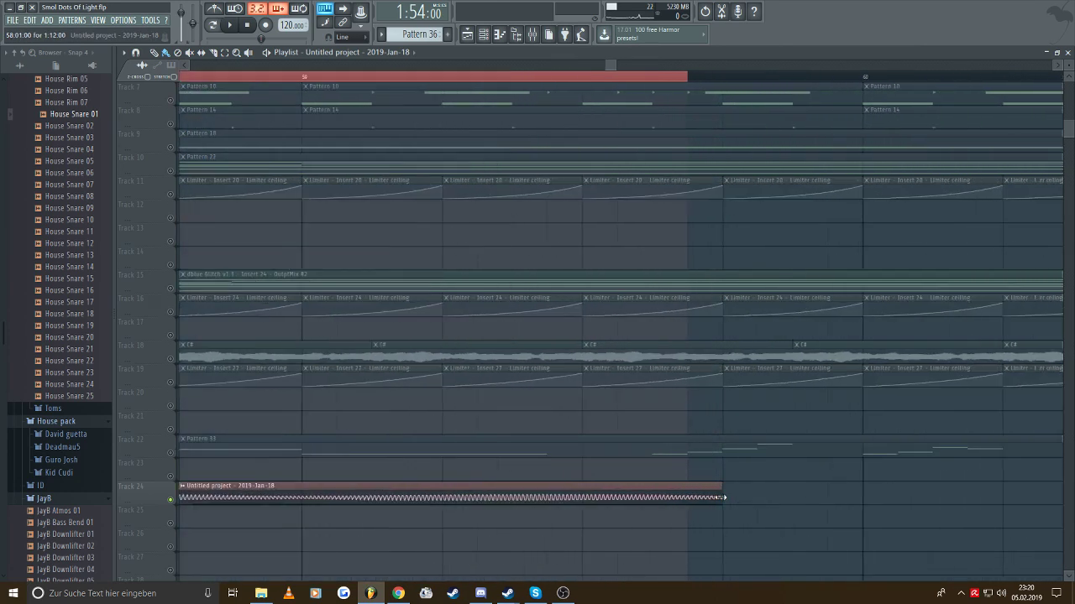
pyautogui.moveTo(670, 509); pyautogui.dragTo(719, 502)
pyautogui.scroll(-3, 531, 490)
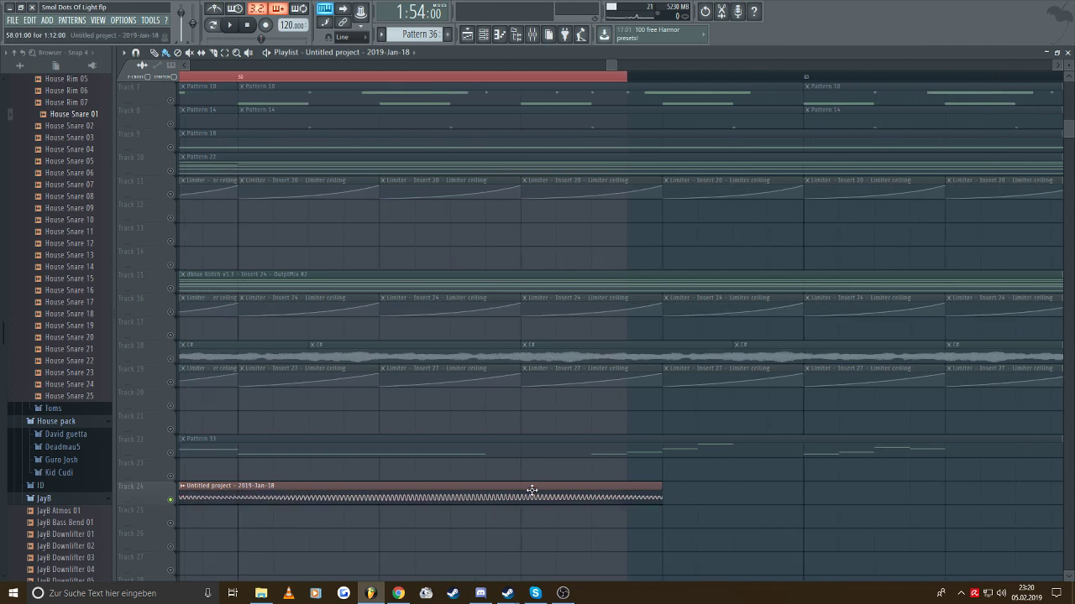
pyautogui.scroll(-5, 344, 481)
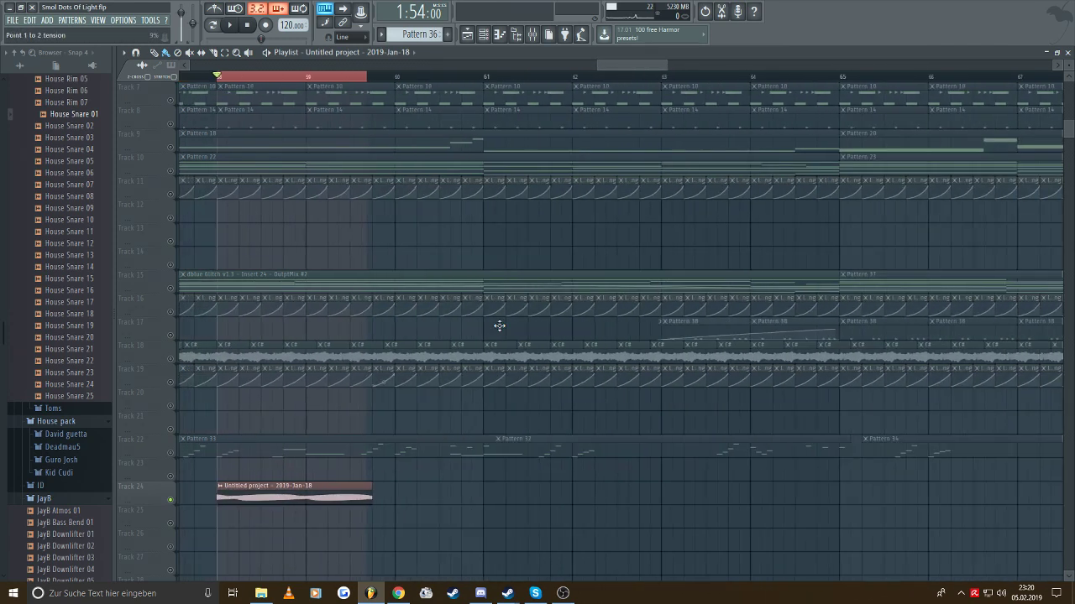
pyautogui.scroll(4, 269, 268)
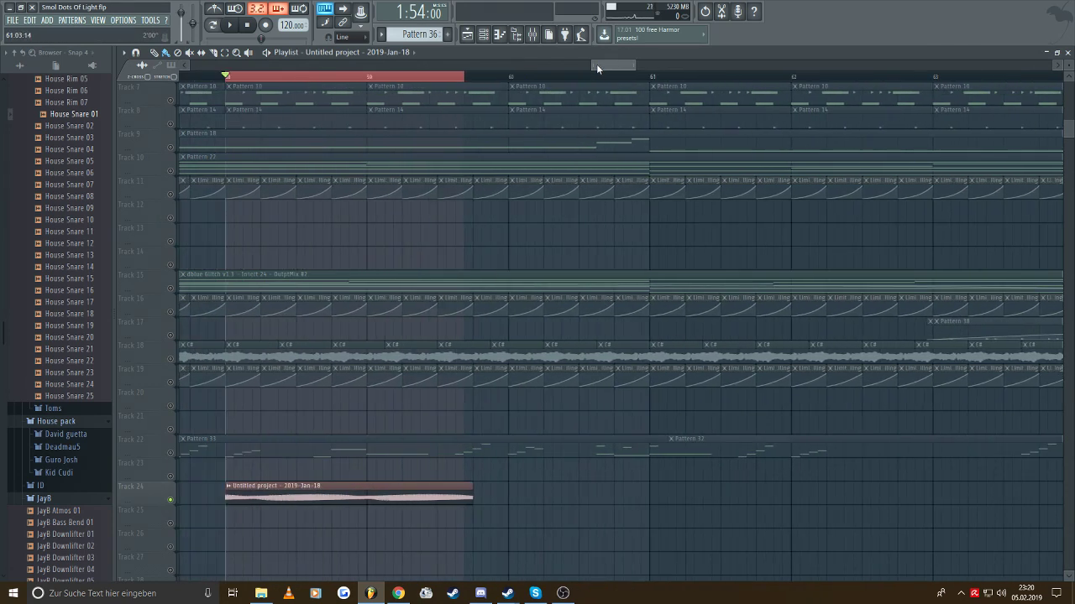
# - Set the loop range from bar 58 to the end of the Track 24 clip and play the loop
pyautogui.hscroll(-2, 608, 64)
pyautogui.hscroll(1, 606, 64)
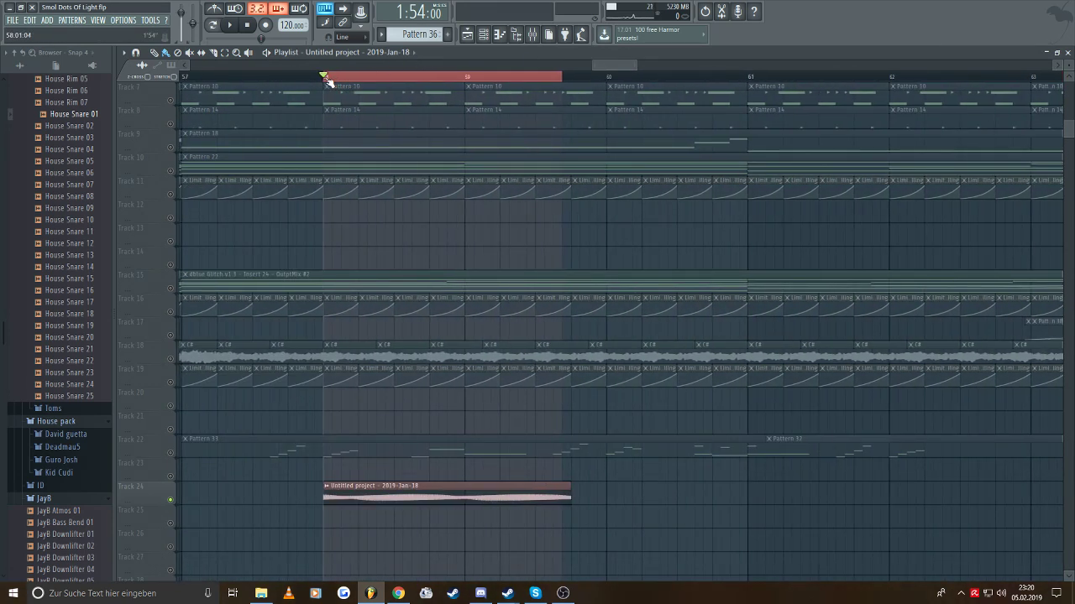
pyautogui.moveTo(326, 77); pyautogui.dragTo(571, 78)
pyautogui.press('space')
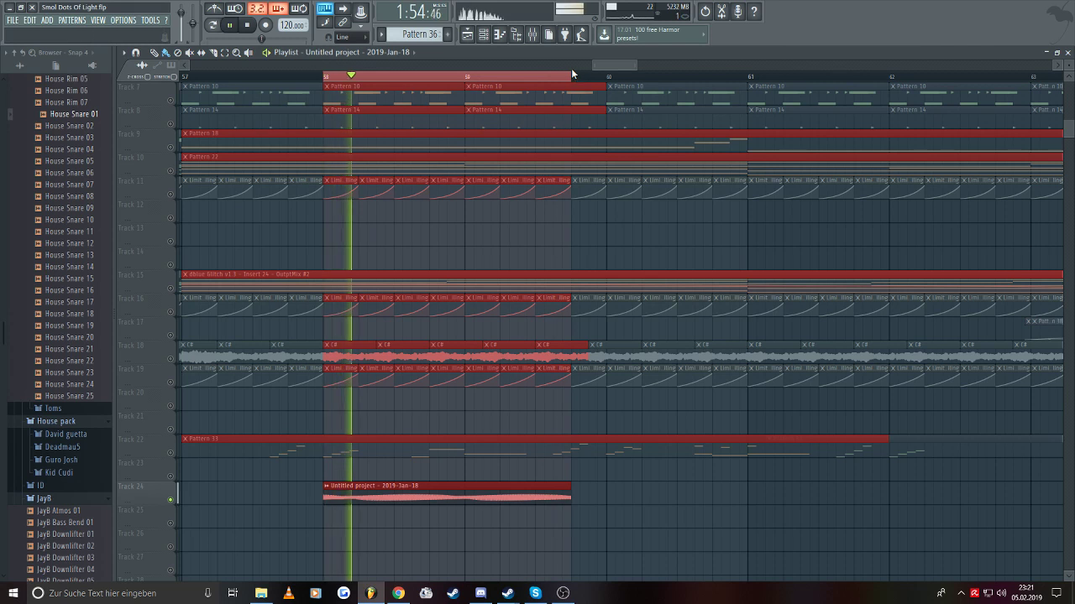
pyautogui.click(636, 499)
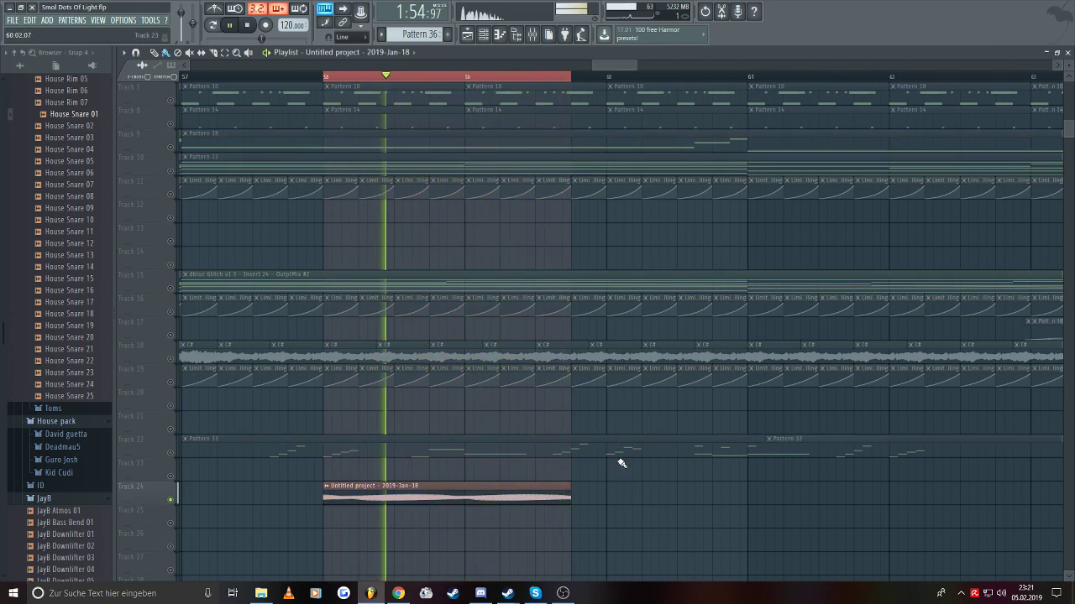
pyautogui.press('space')
# - Check the Track 24 clip's sample settings and the mixer insert it is assigned to
pyautogui.click(532, 35)
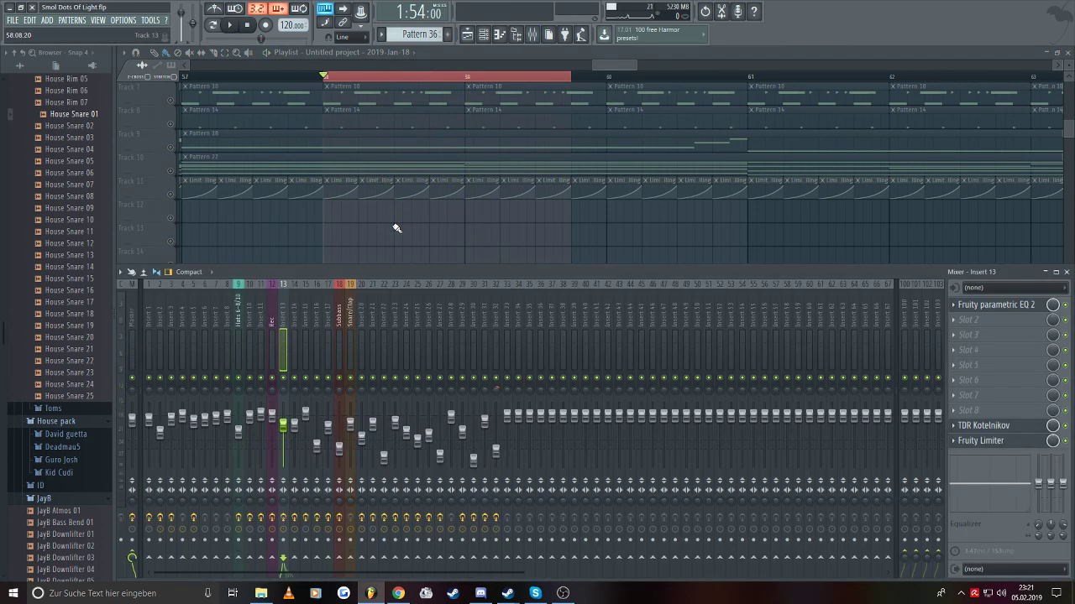
pyautogui.press('F9')
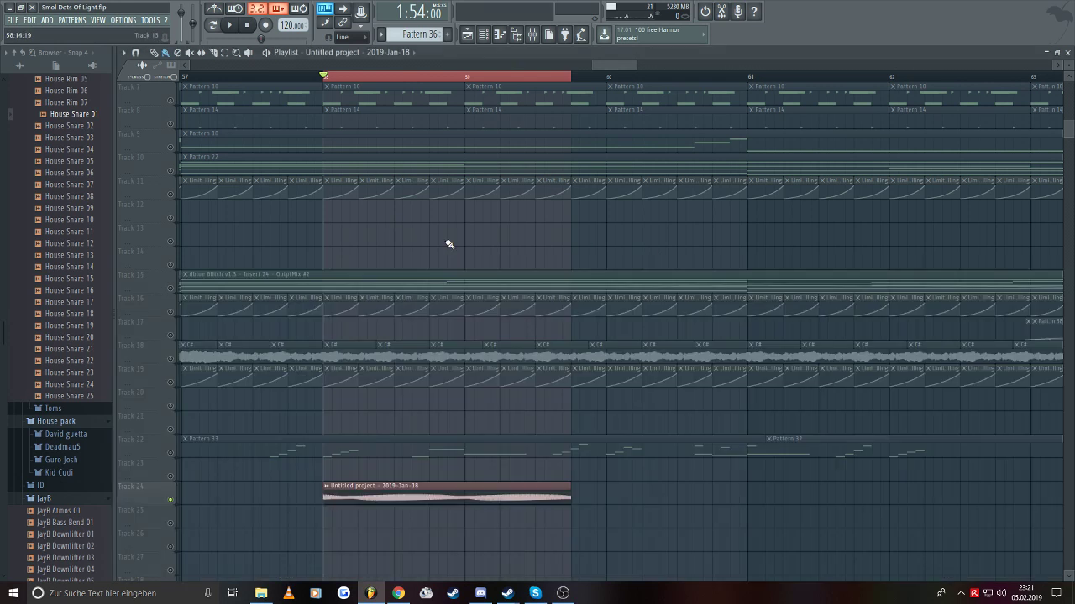
pyautogui.doubleClick(418, 488)
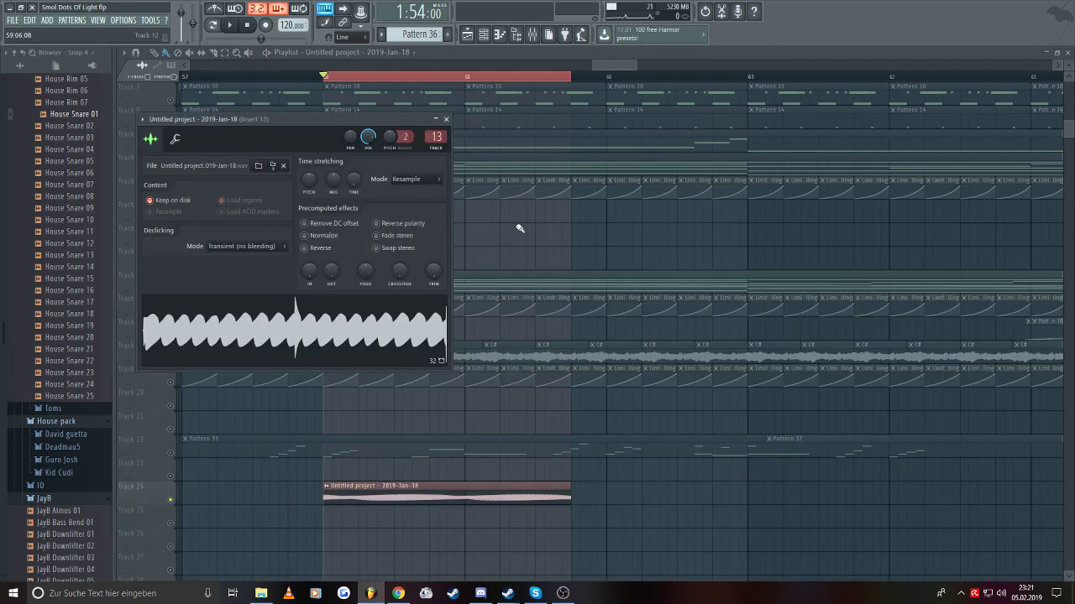
pyautogui.click(548, 35)
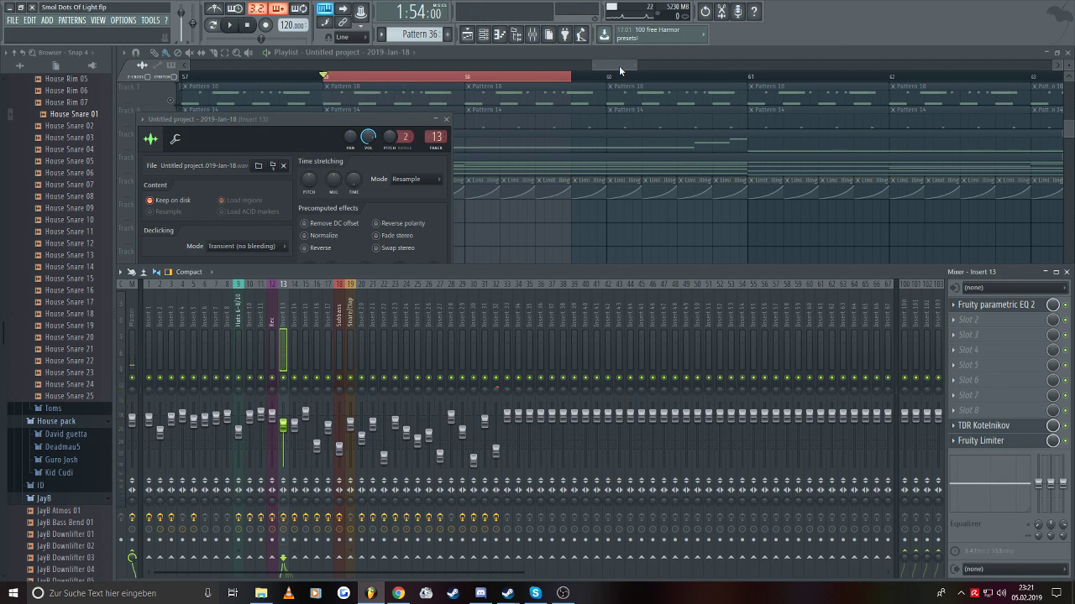
pyautogui.moveTo(619, 65); pyautogui.dragTo(616, 64)
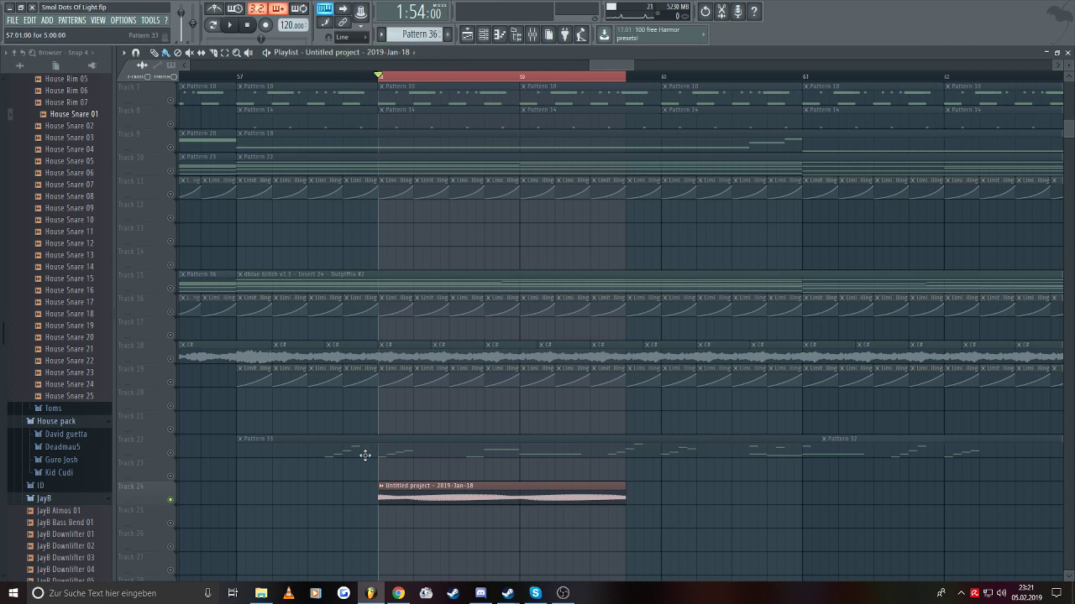
pyautogui.scroll(3, 416, 168)
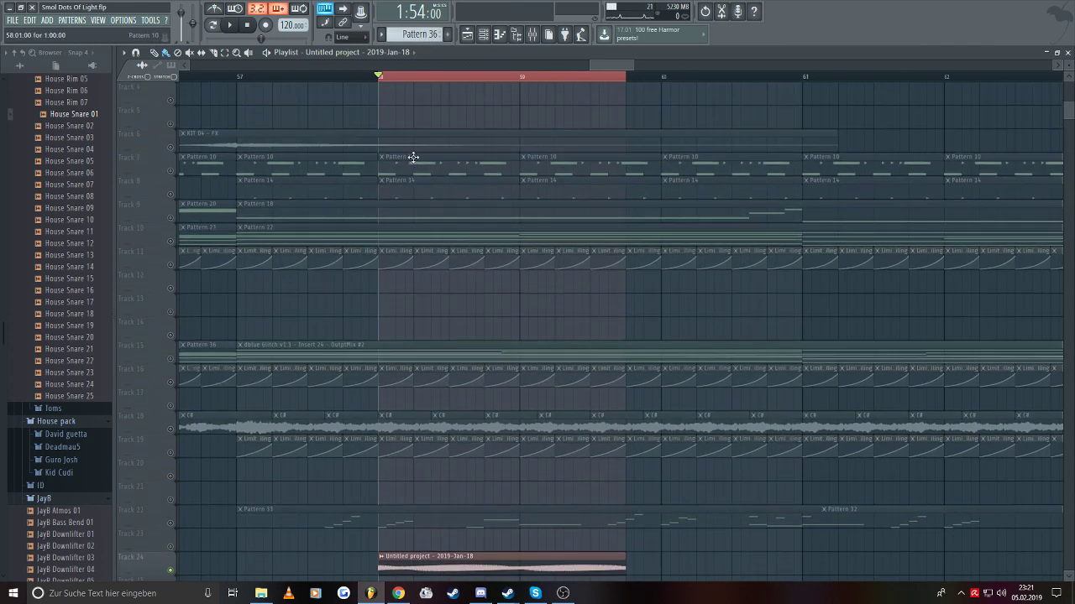
pyautogui.scroll(-5, 474, 252)
# - Compare the effect slots of Insert 13, Insert 33 and Rec in the mixer, and review the playlist tracks
pyautogui.click(532, 35)
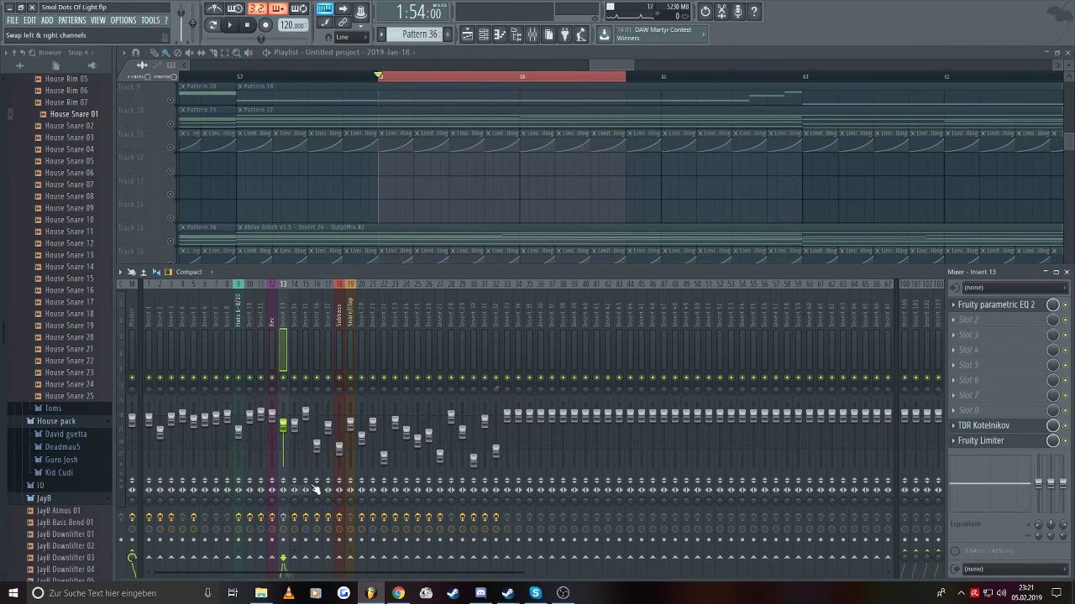
pyautogui.click(510, 330)
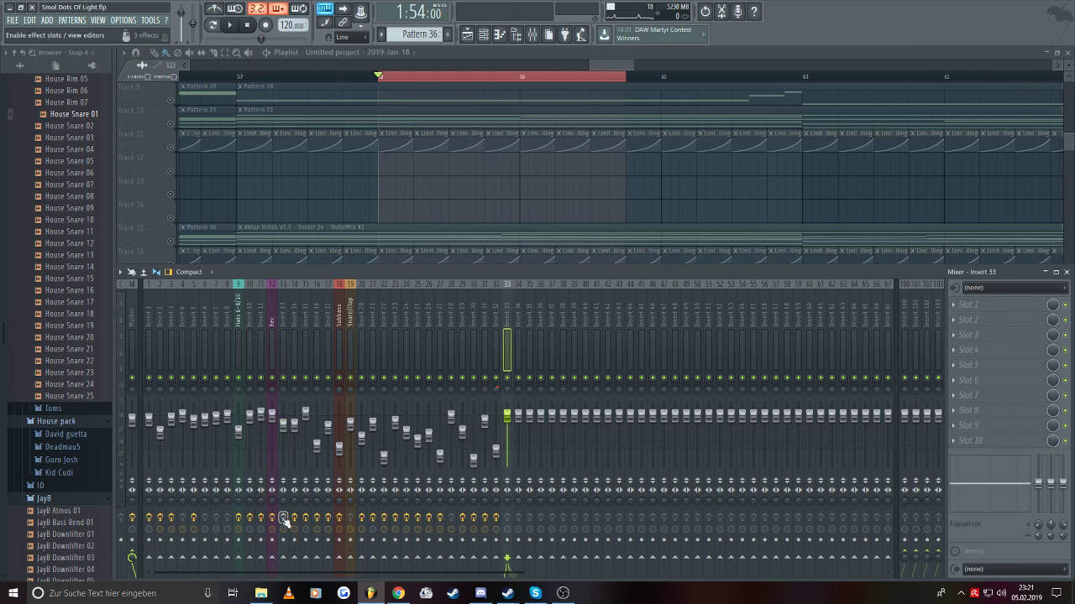
pyautogui.click(270, 361)
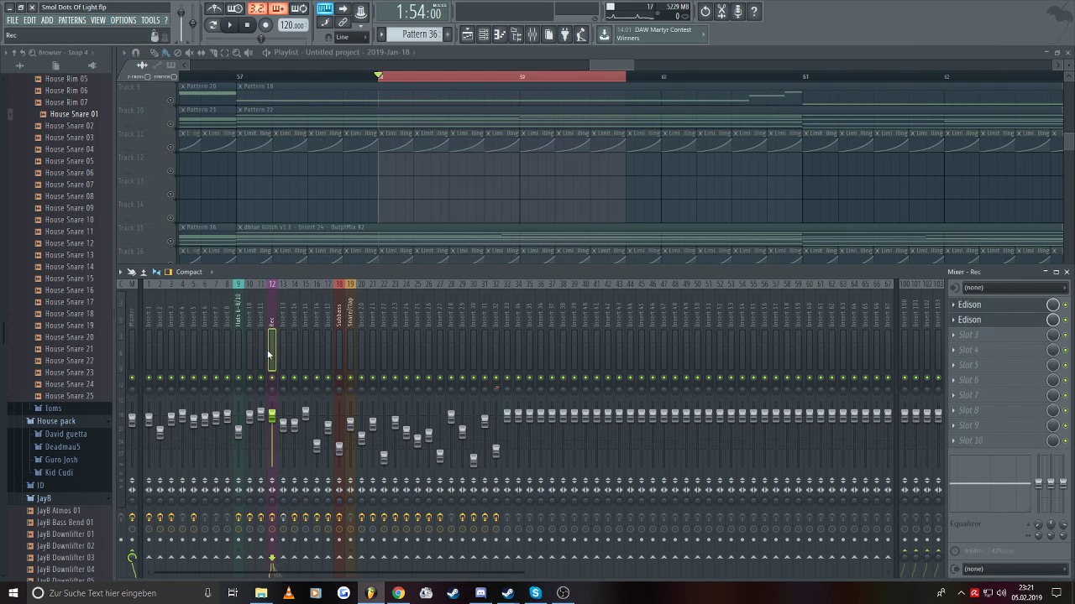
pyautogui.click(283, 345)
pyautogui.scroll(3, 403, 222)
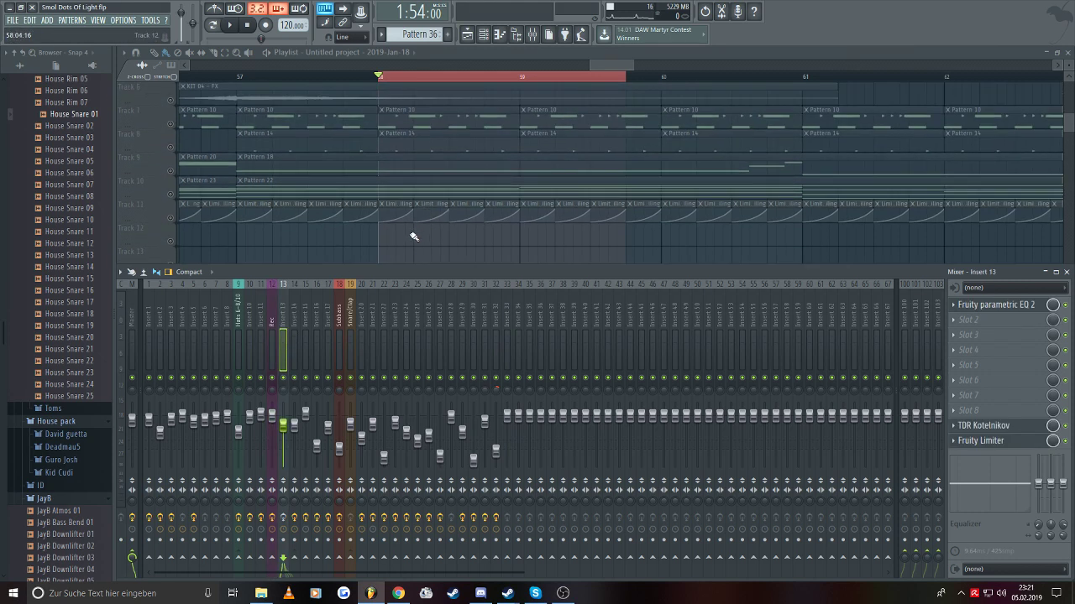
pyautogui.scroll(5, 405, 184)
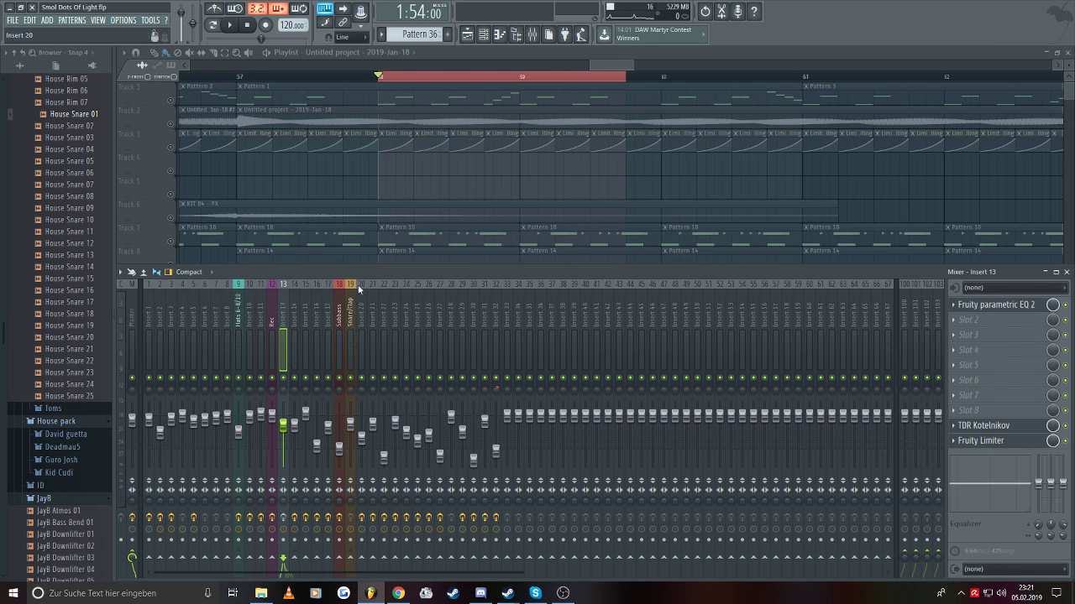
pyautogui.scroll(-7, 482, 203)
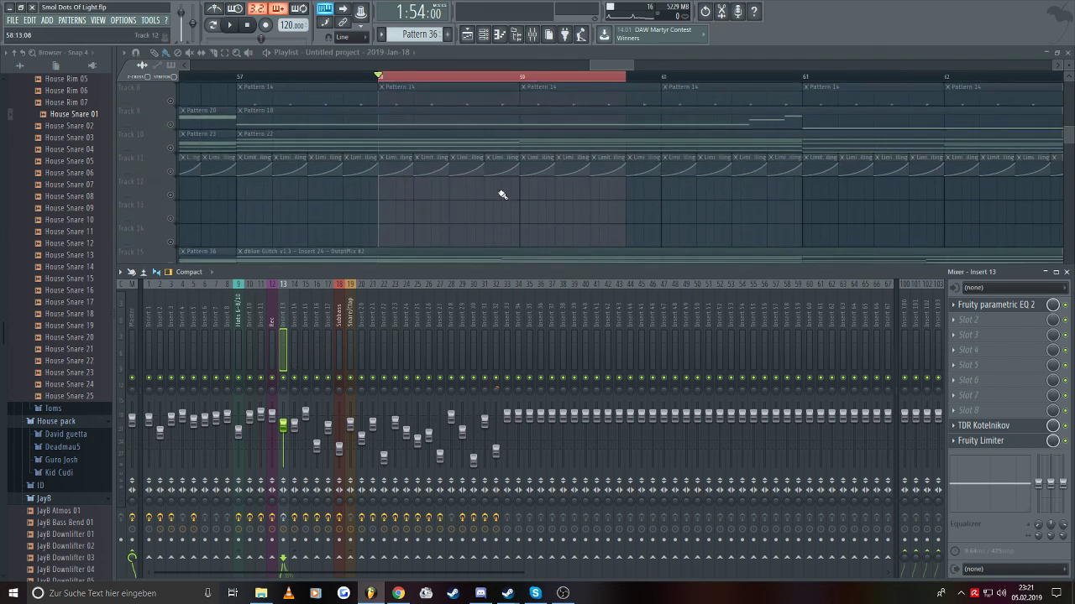
pyautogui.scroll(-9, 502, 195)
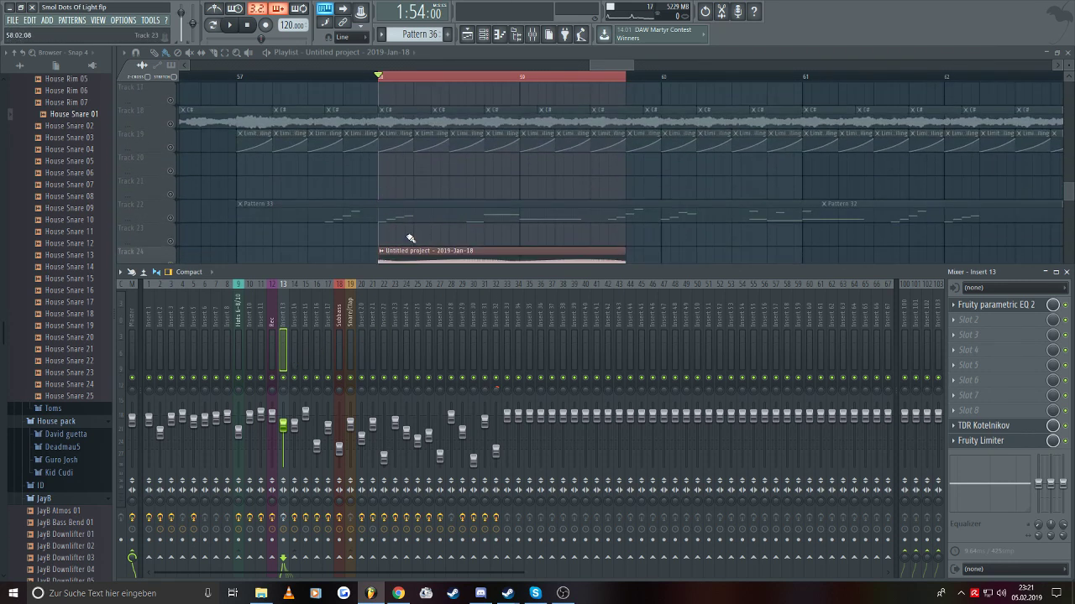
pyautogui.press('F9')
pyautogui.scroll(11, 409, 177)
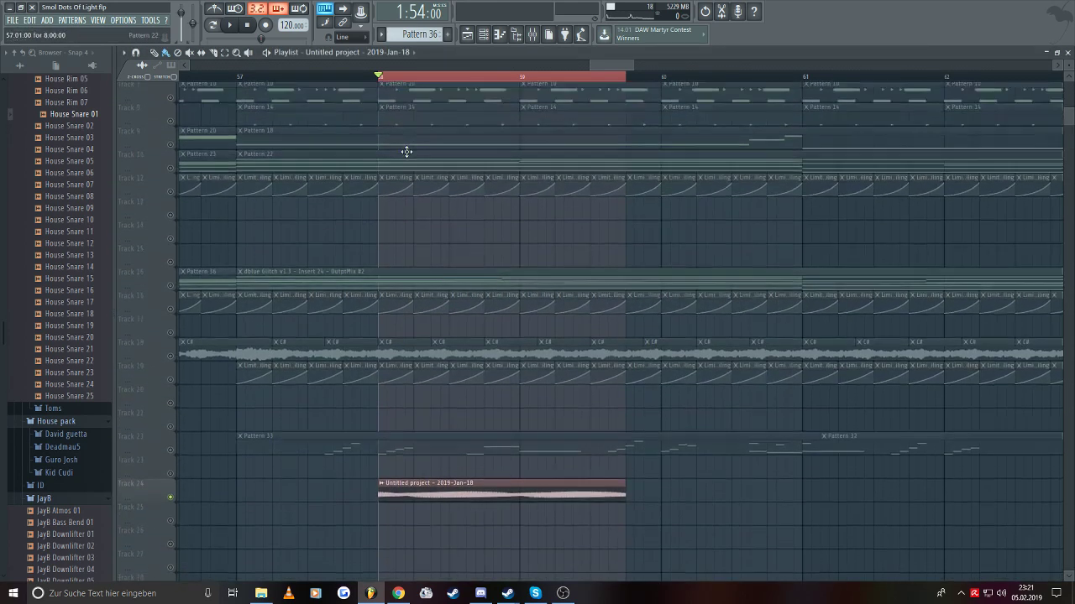
pyautogui.scroll(5, 414, 156)
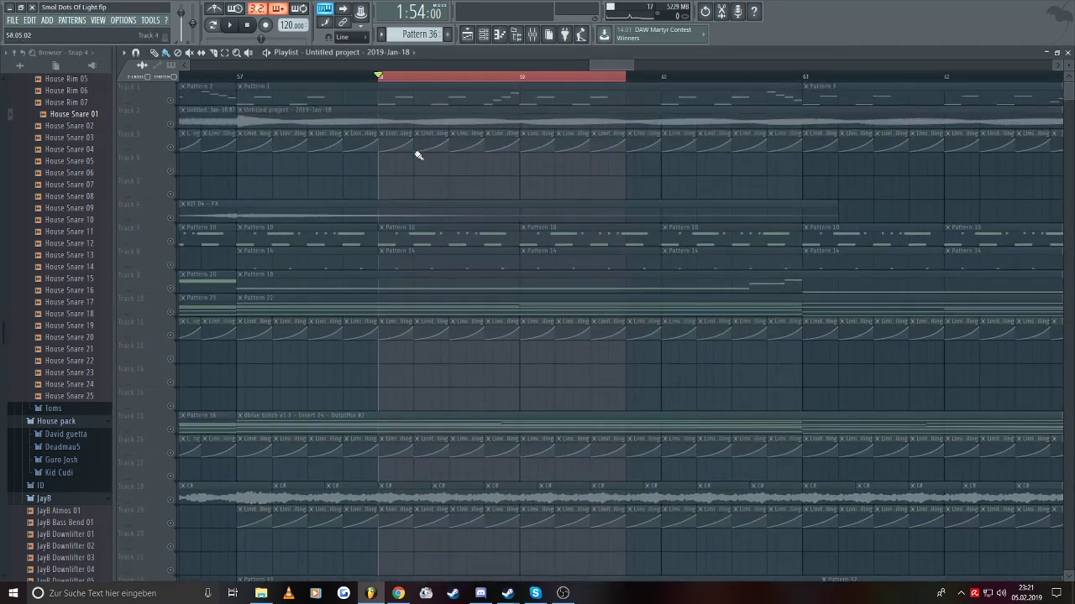
pyautogui.scroll(-4, 445, 197)
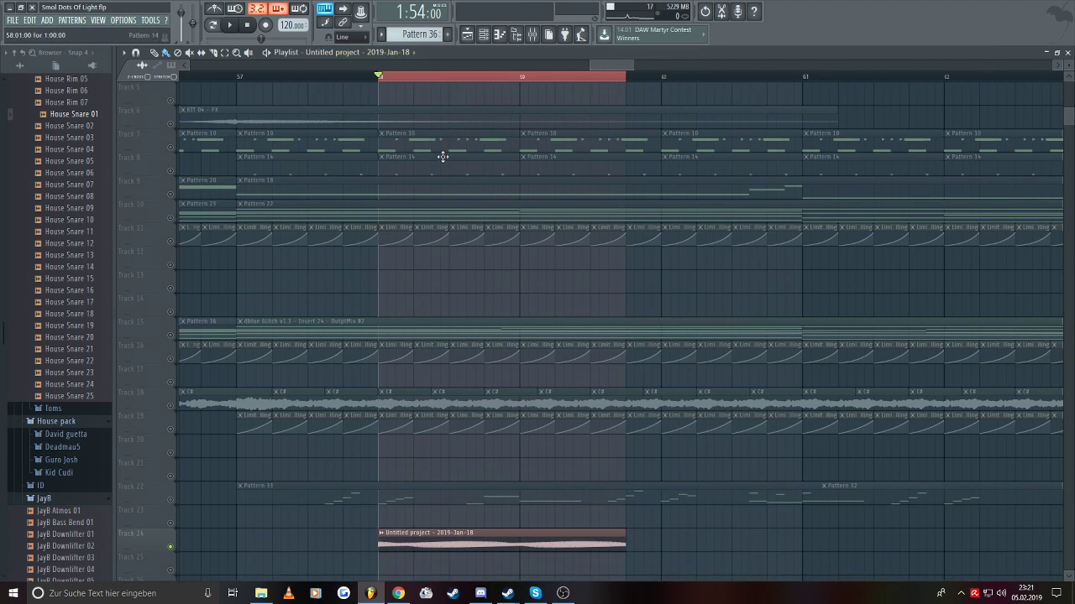
# - Play the looped Track 24 clip and route mixer Insert 13 to Insert 33 instead of the master
pyautogui.press('space')
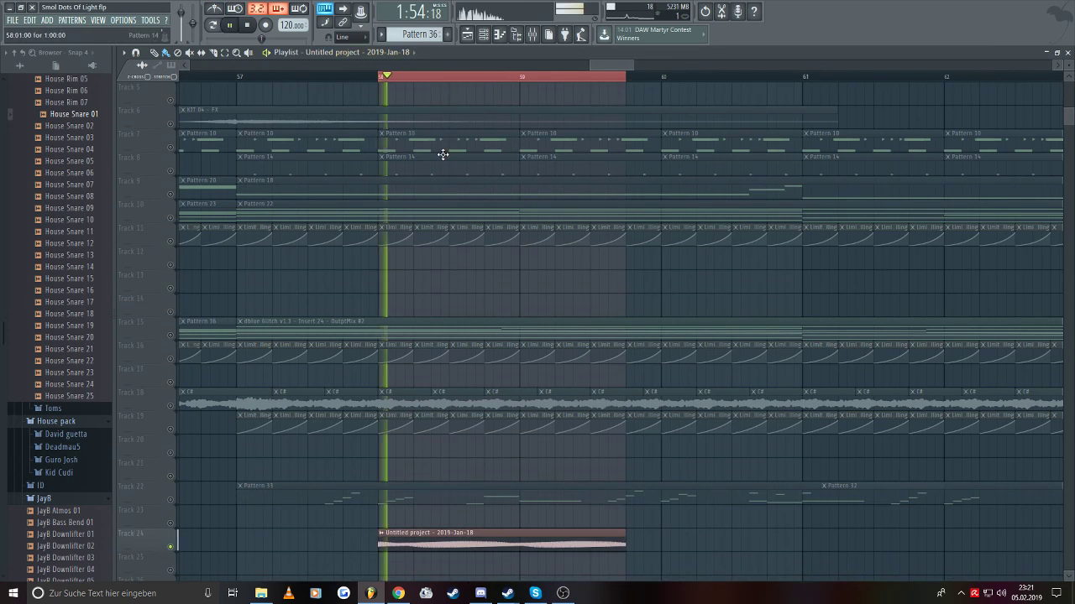
pyautogui.click(531, 35)
pyautogui.press('space')
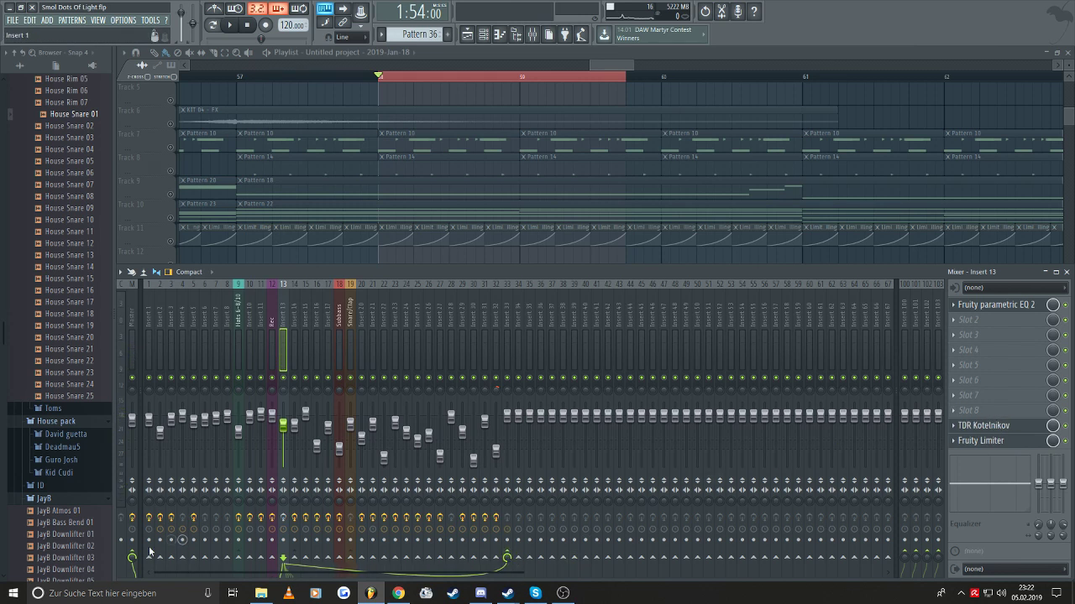
pyautogui.click(496, 350)
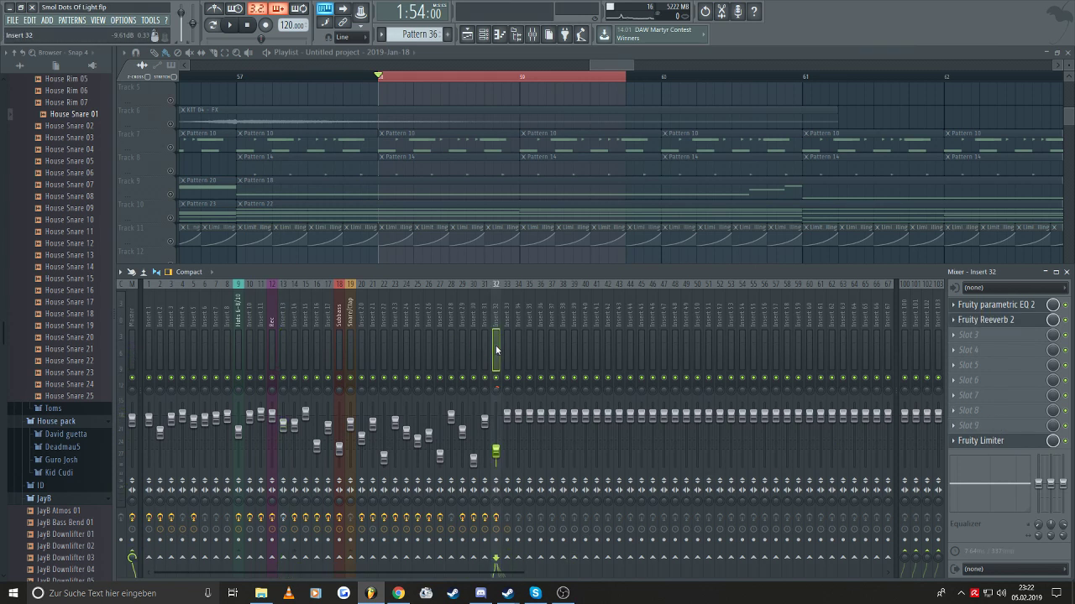
pyautogui.click(271, 344)
pyautogui.click(280, 344)
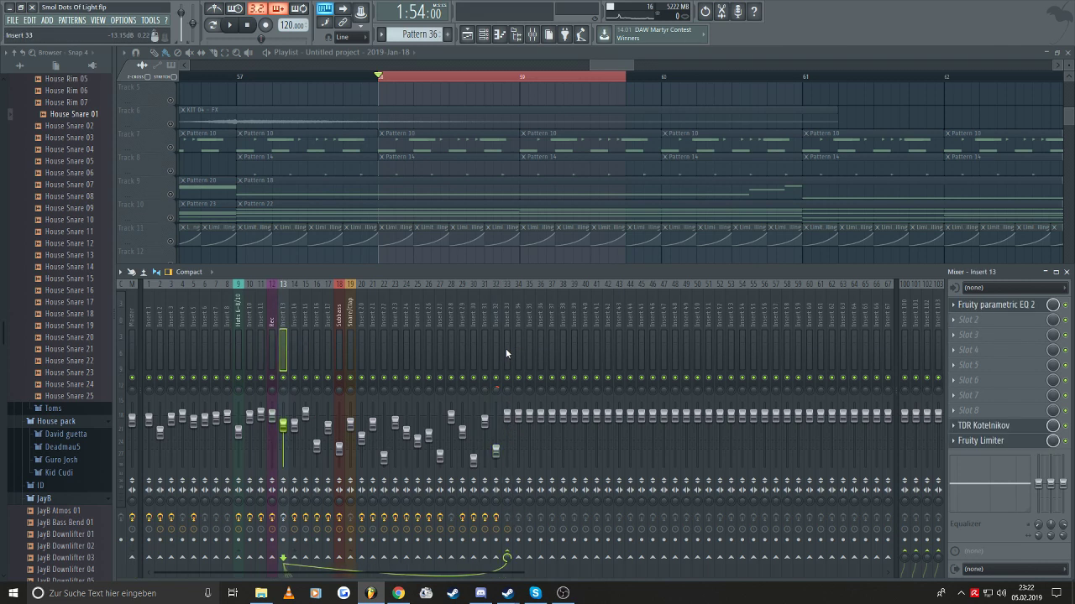
# - Load Edison into slot 2 of mixer Insert 33
pyautogui.click(506, 351)
pyautogui.click(973, 320)
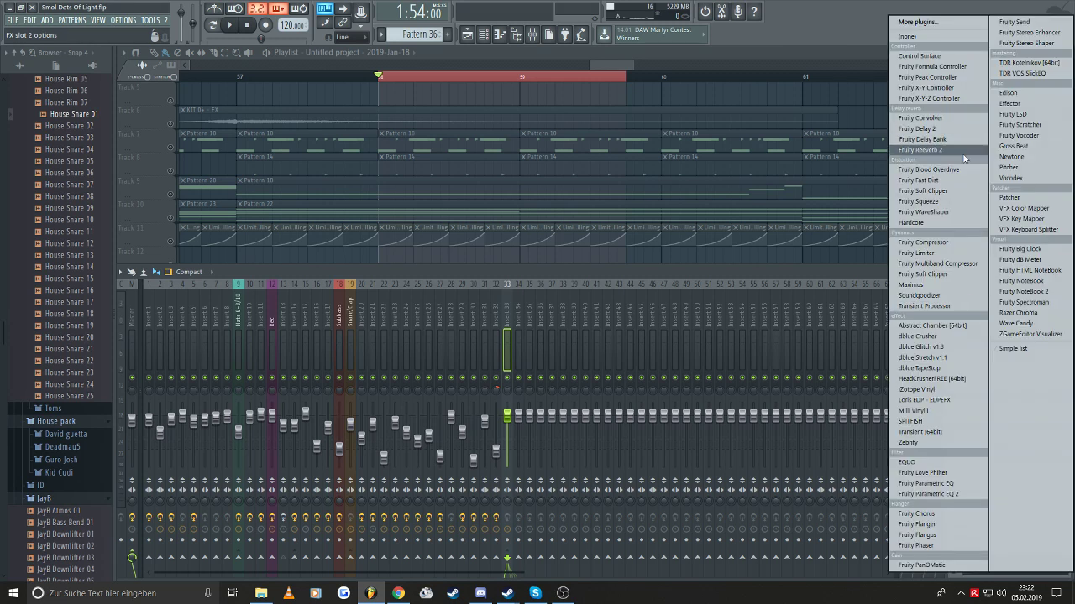
pyautogui.click(1008, 92)
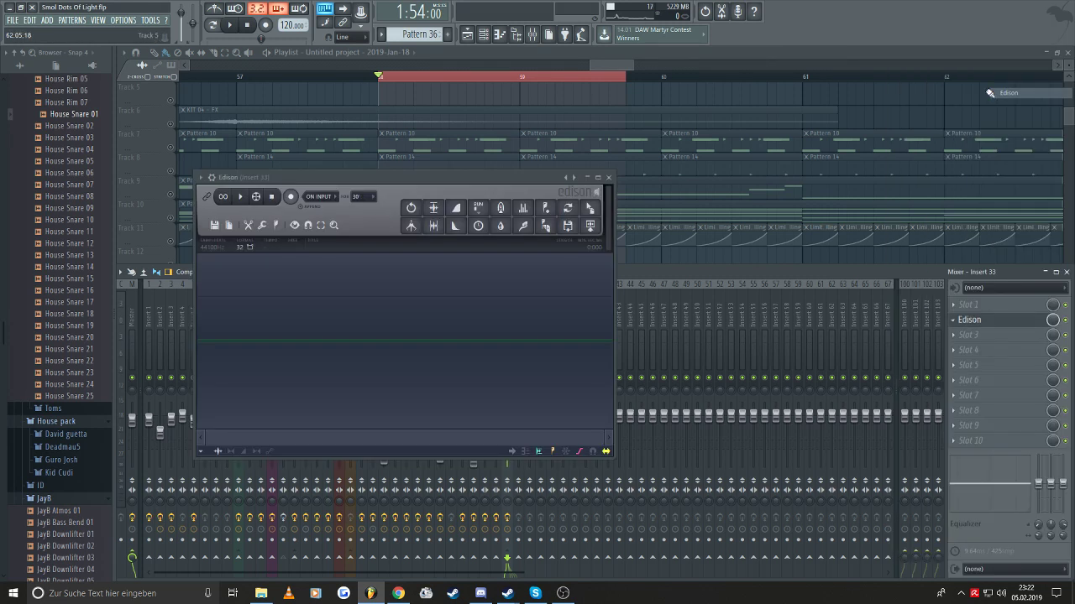
# - Record several passes of the looped Track 24 clip into Edison on input and stop the recording
pyautogui.click(290, 197)
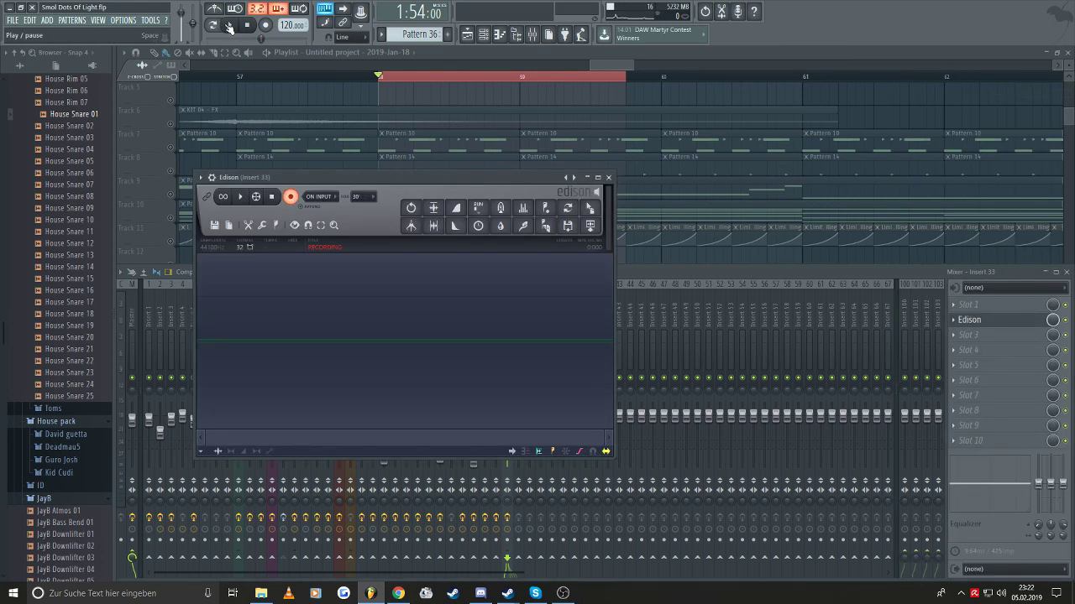
pyautogui.click(229, 26)
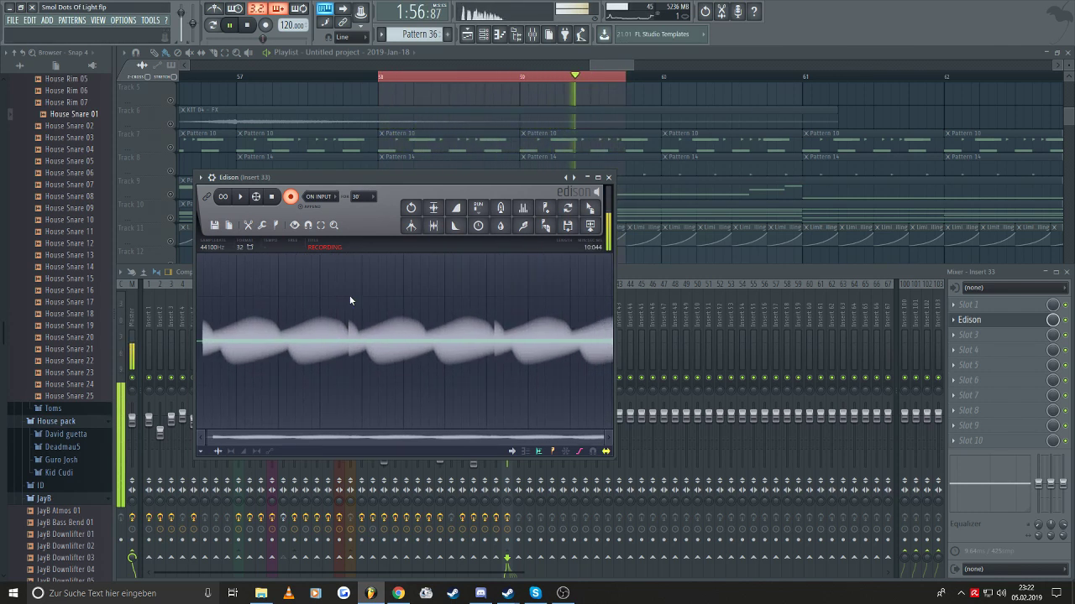
pyautogui.click(271, 198)
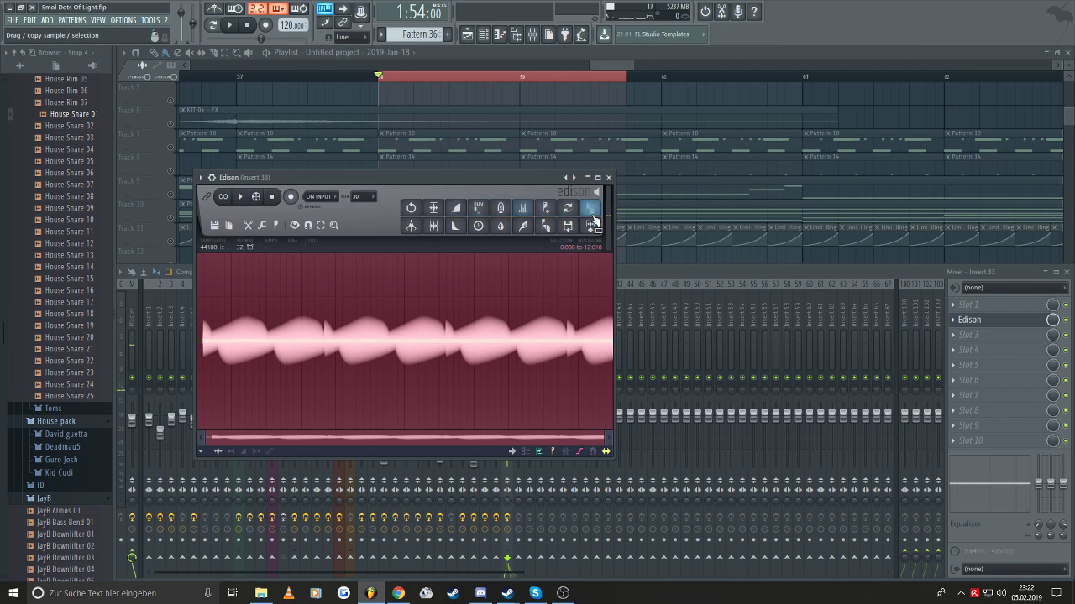
# - Transfer the Edison recording into the playlist as an audio clip and hide the mixer
pyautogui.moveTo(591, 225); pyautogui.dragTo(625, 225)
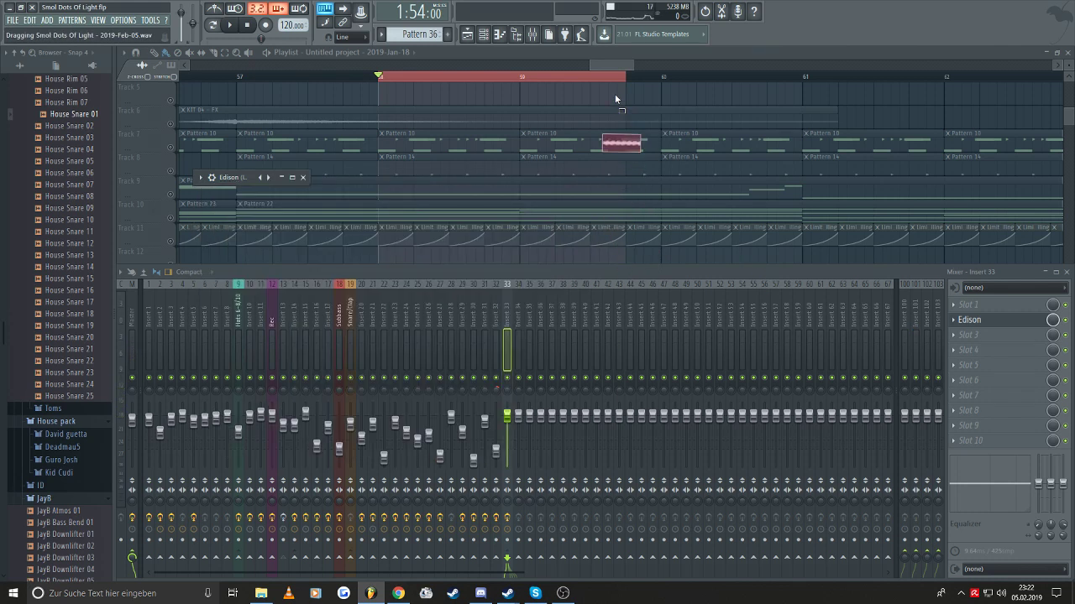
pyautogui.moveTo(614, 99); pyautogui.dragTo(647, 95)
pyautogui.click(534, 37)
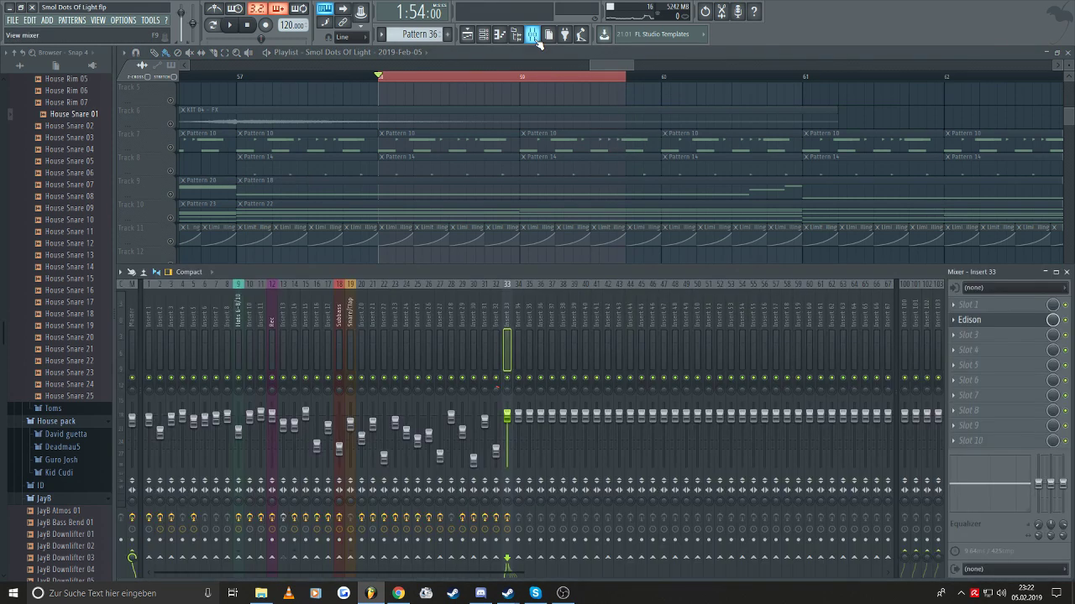
pyautogui.click(478, 97)
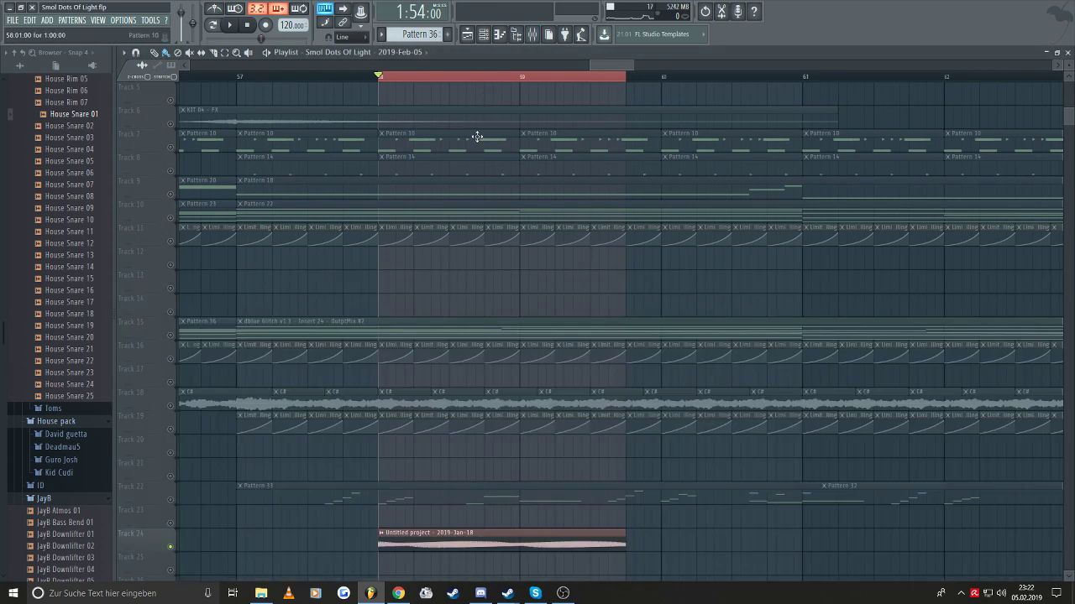
# - Delete the looped clip from Track 24 and route mixer Insert 13 back to the master
pyautogui.rightClick(420, 555)
pyautogui.click(478, 78)
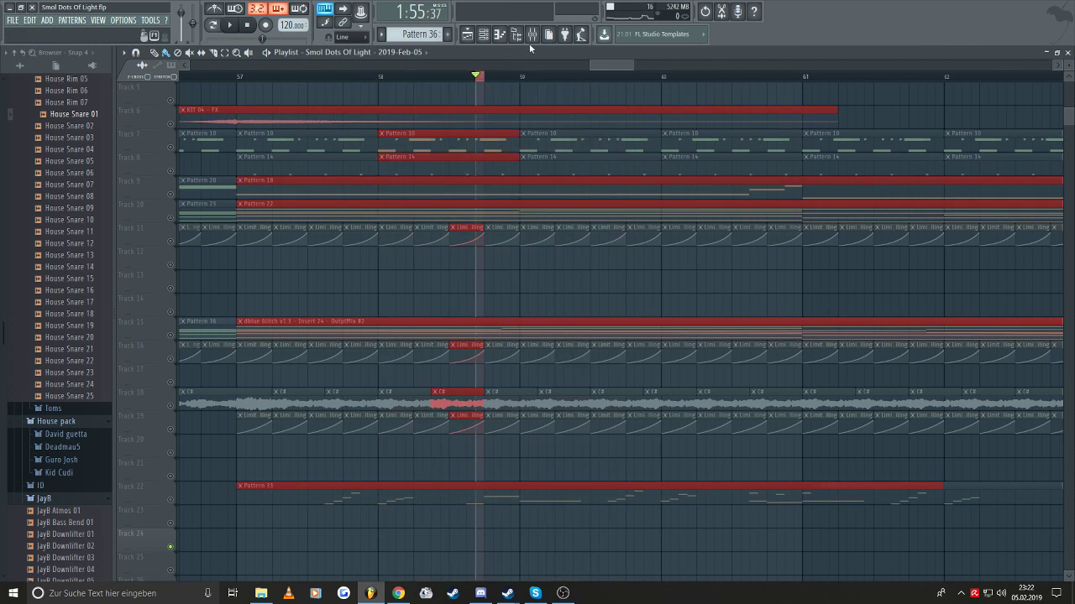
pyautogui.click(532, 35)
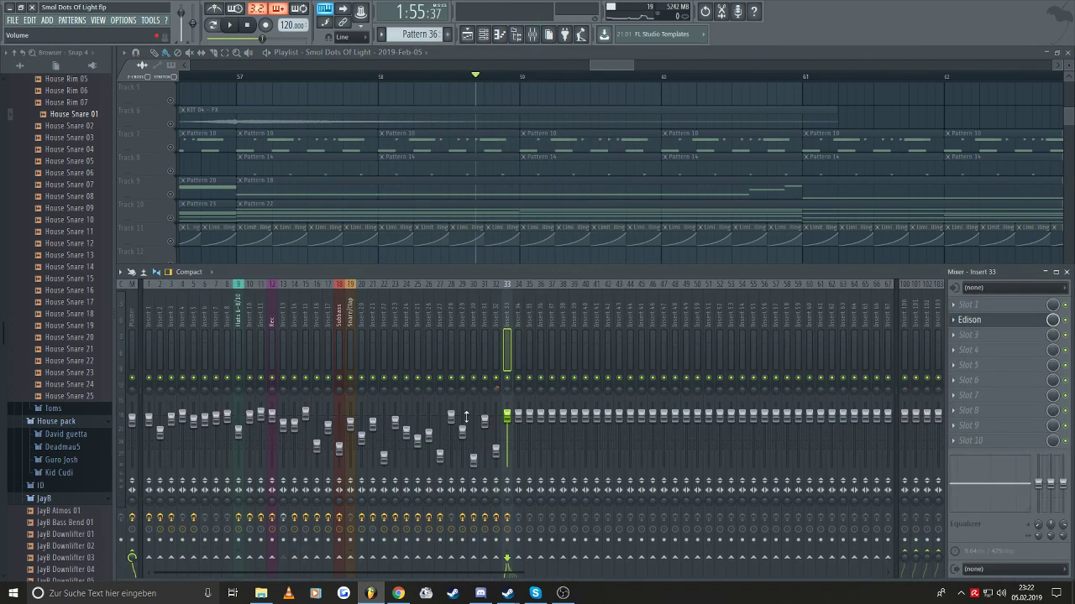
pyautogui.click(132, 558)
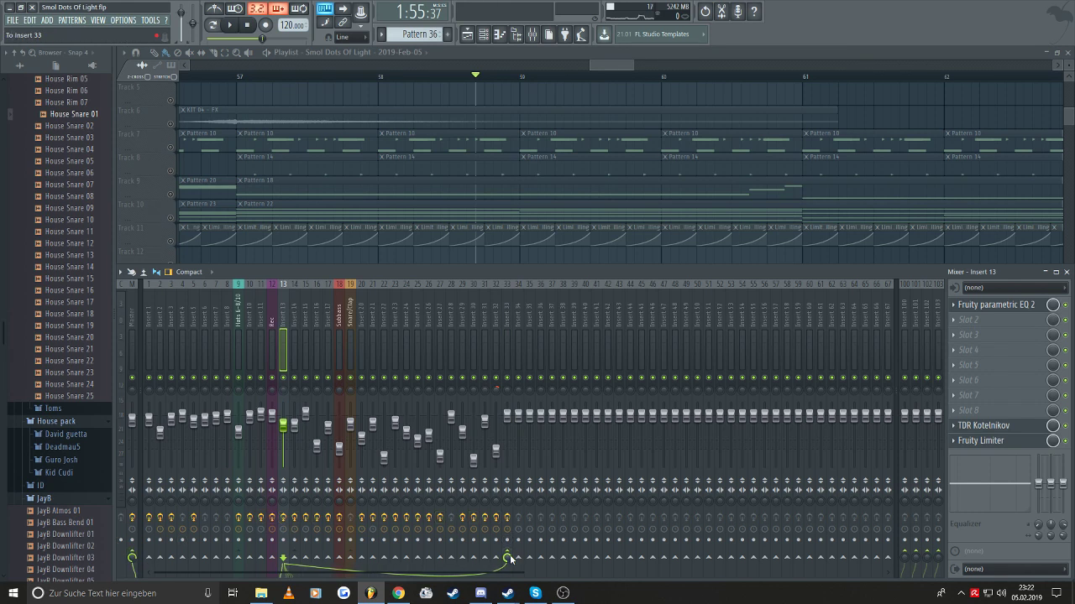
pyautogui.click(508, 346)
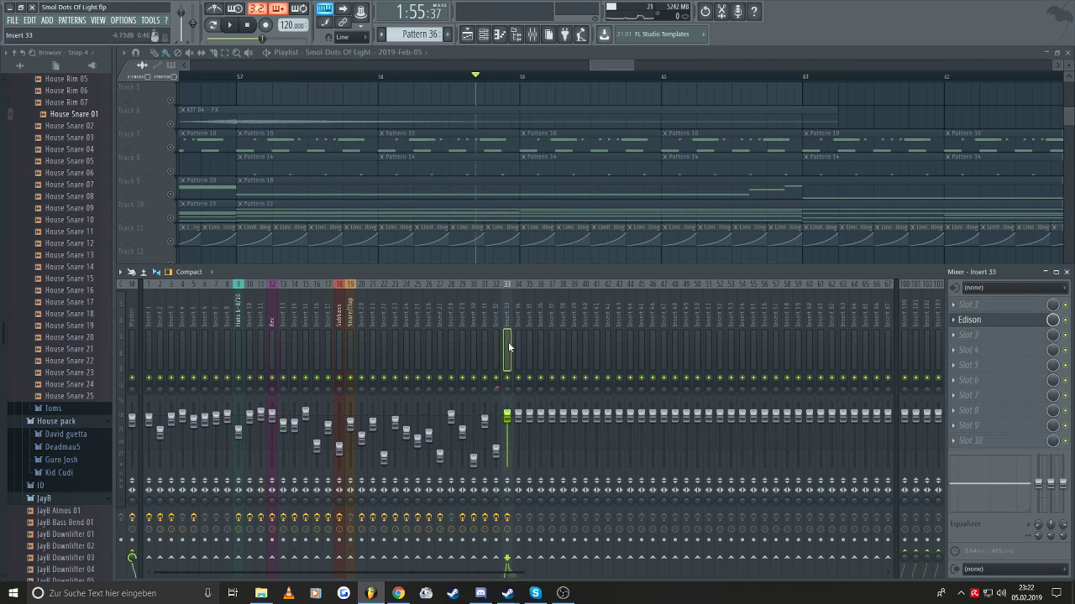
# - Hide the mixer, unsolo Track 24 and play the arrangement from mid-bar 57 with Track 22 muted
pyautogui.press('F9')
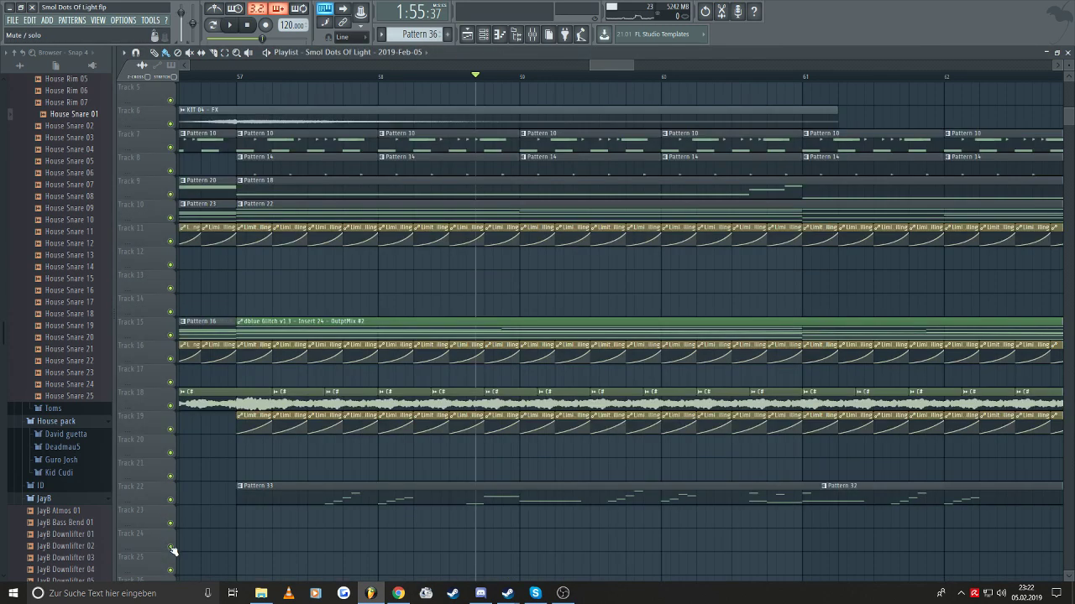
pyautogui.scroll(4, 367, 297)
pyautogui.click(308, 76)
pyautogui.click(229, 25)
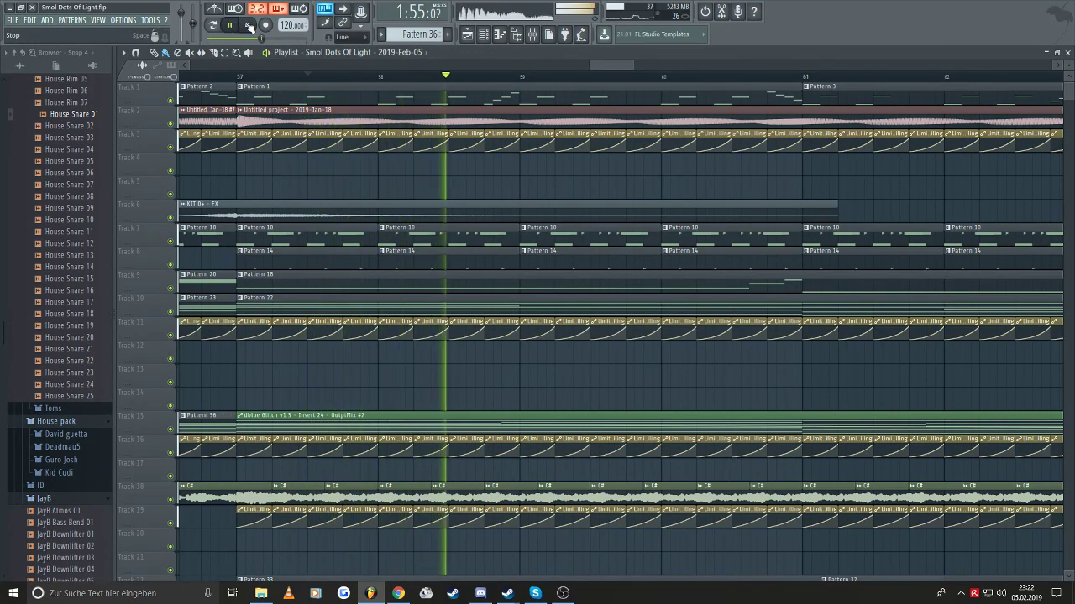
pyautogui.scroll(-2, 453, 96)
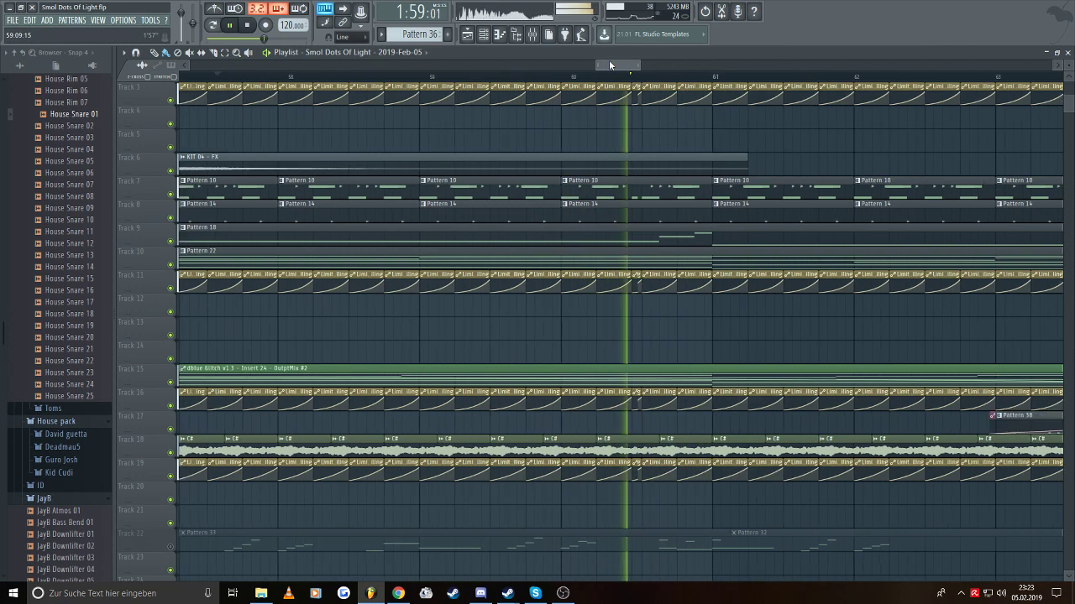
pyautogui.press('space')
# - Set the playback position to the start of bar 57
pyautogui.scroll(-4, 442, 125)
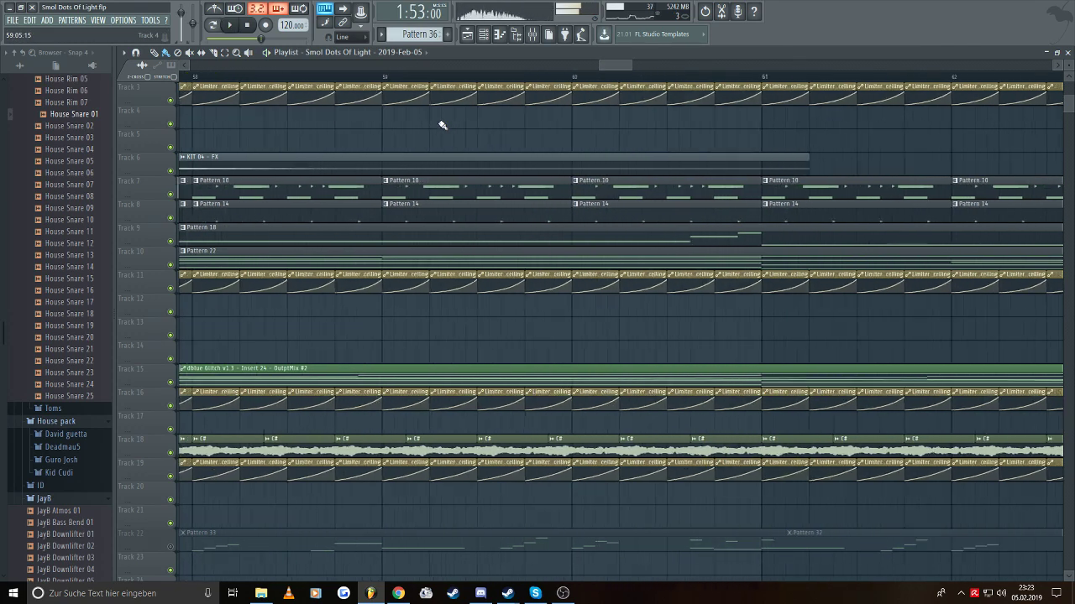
pyautogui.scroll(-1, 389, 134)
pyautogui.scroll(3, 389, 139)
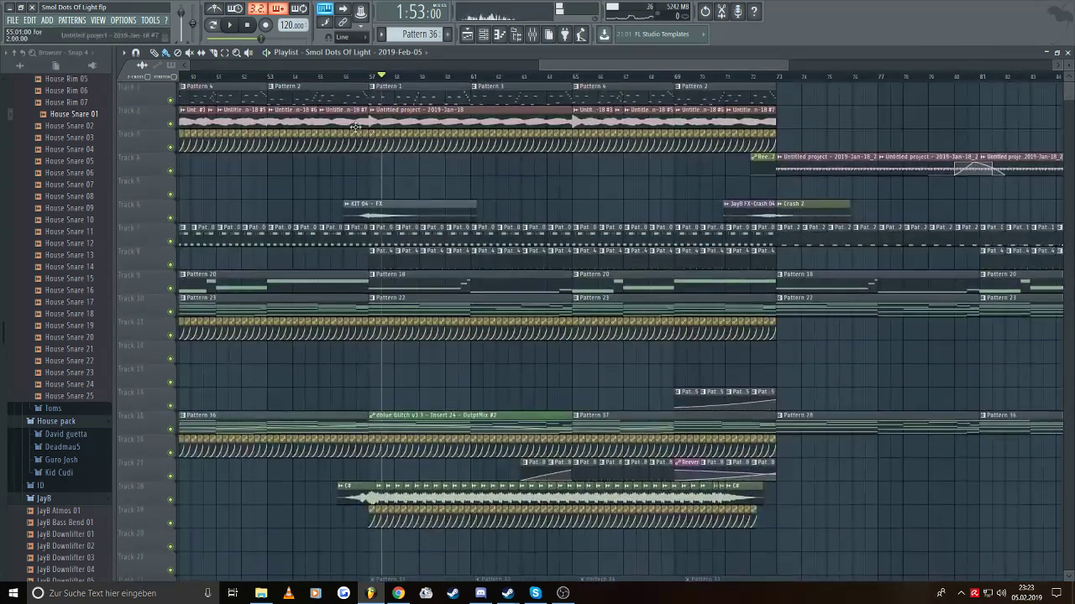
pyautogui.click(371, 76)
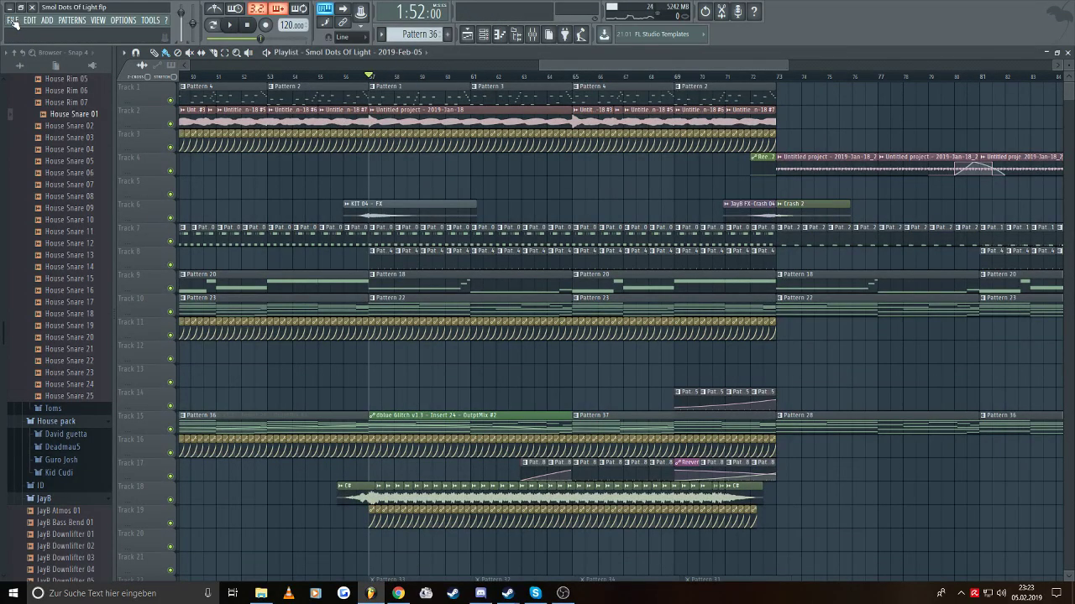
pyautogui.click(13, 21)
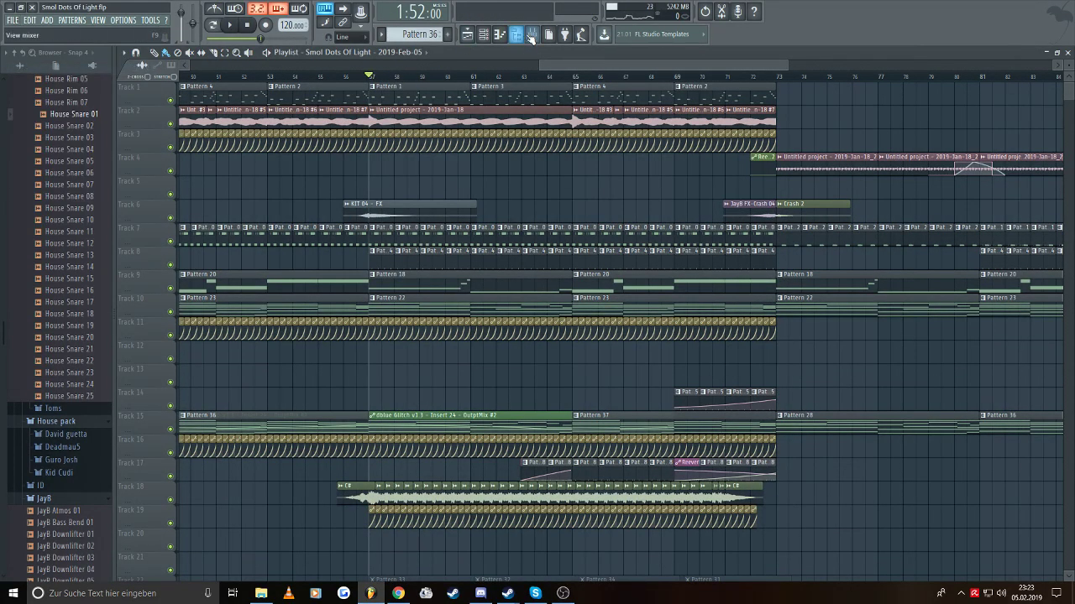
# - Show the mixer and channel rack, and filter the rack to the Unsorted channels
pyautogui.click(530, 35)
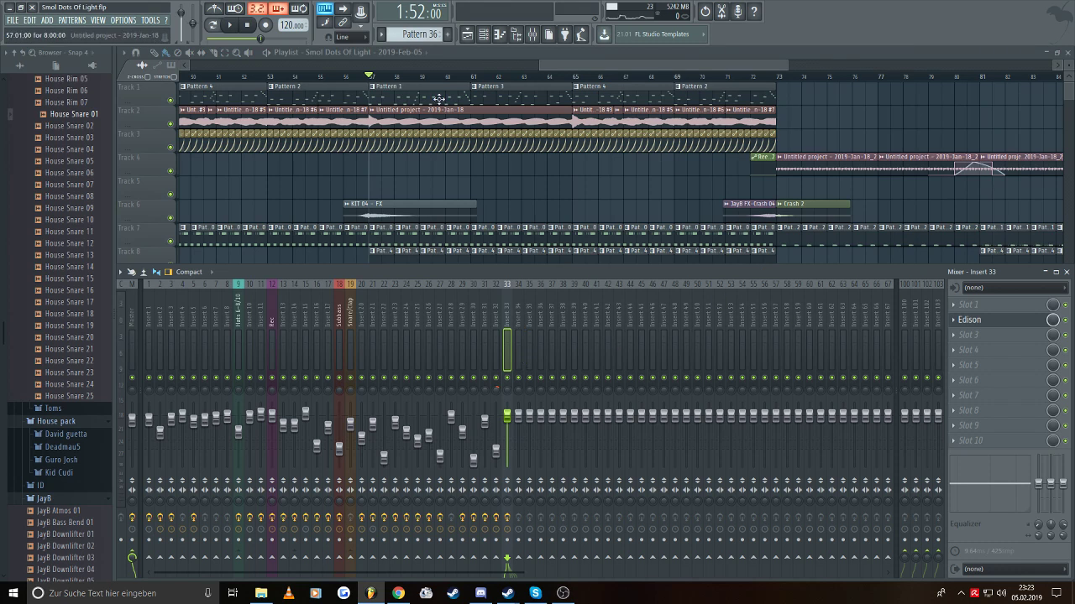
pyautogui.click(483, 34)
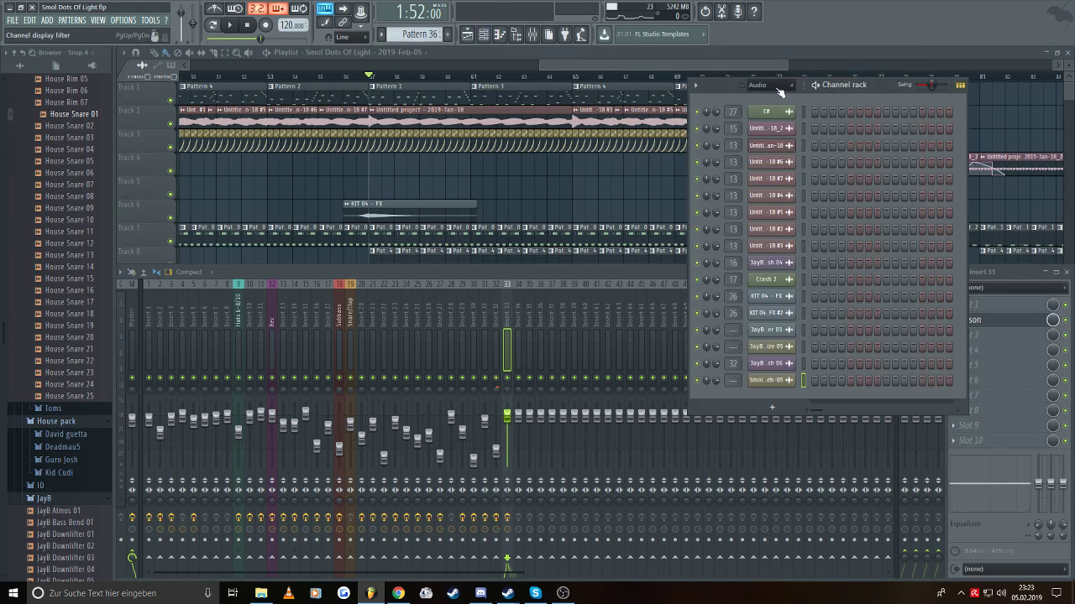
pyautogui.click(781, 89)
pyautogui.click(777, 143)
# - Open Edison on Insert 33 and delete the silence at the beginning of the recording
pyautogui.click(1005, 324)
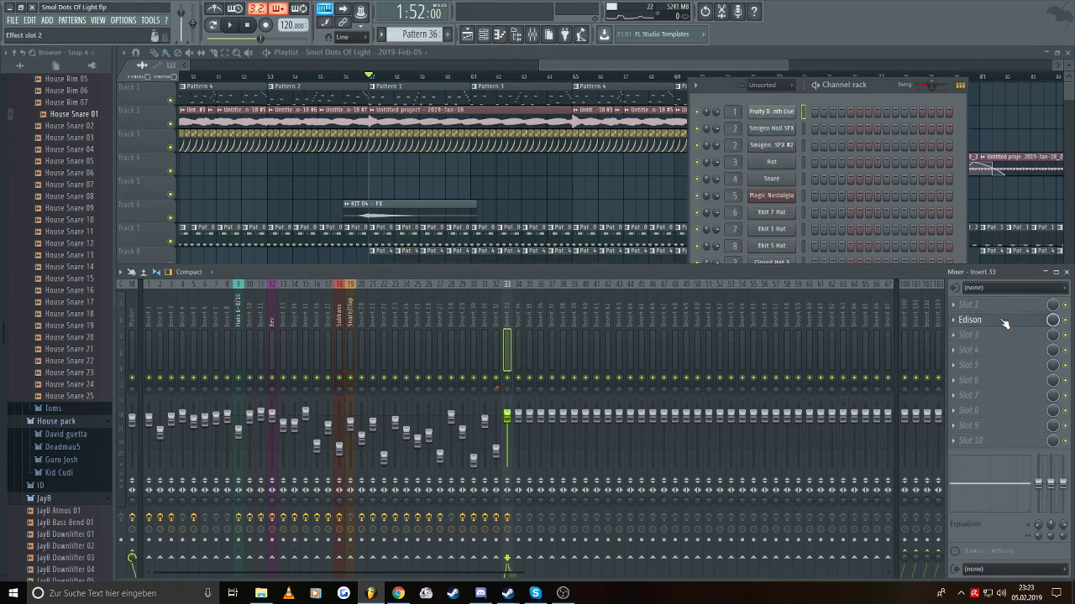
pyautogui.click(1005, 324)
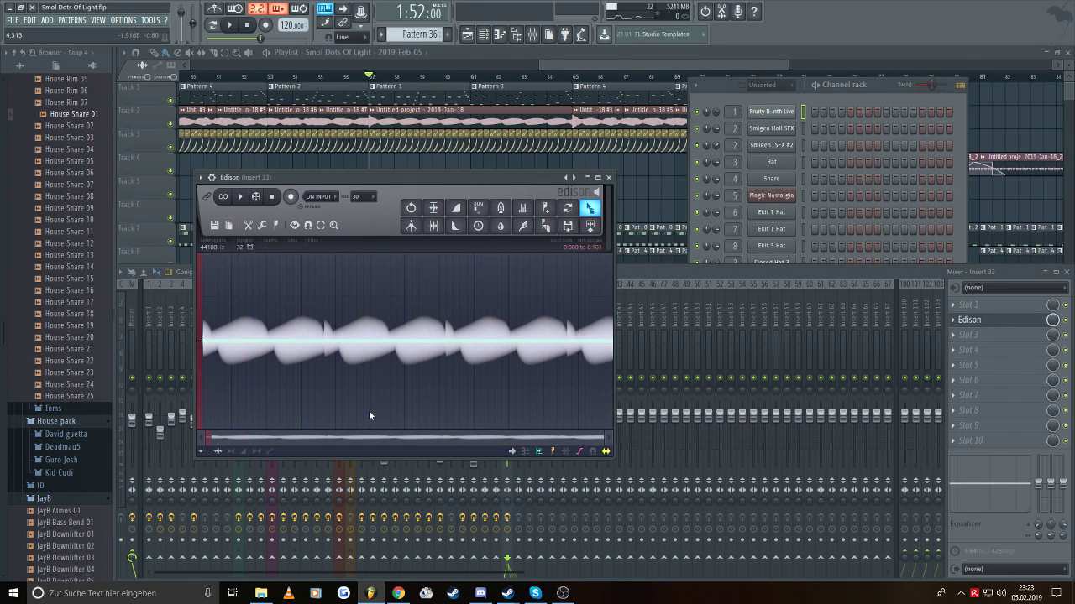
pyautogui.moveTo(602, 440); pyautogui.dragTo(216, 440)
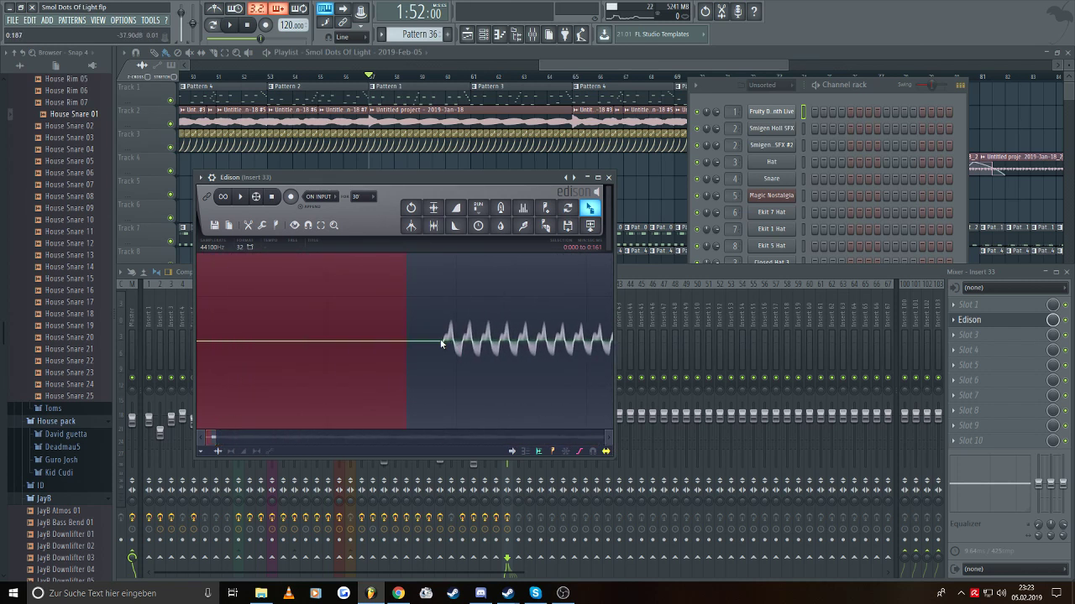
pyautogui.moveTo(406, 344); pyautogui.dragTo(332, 348)
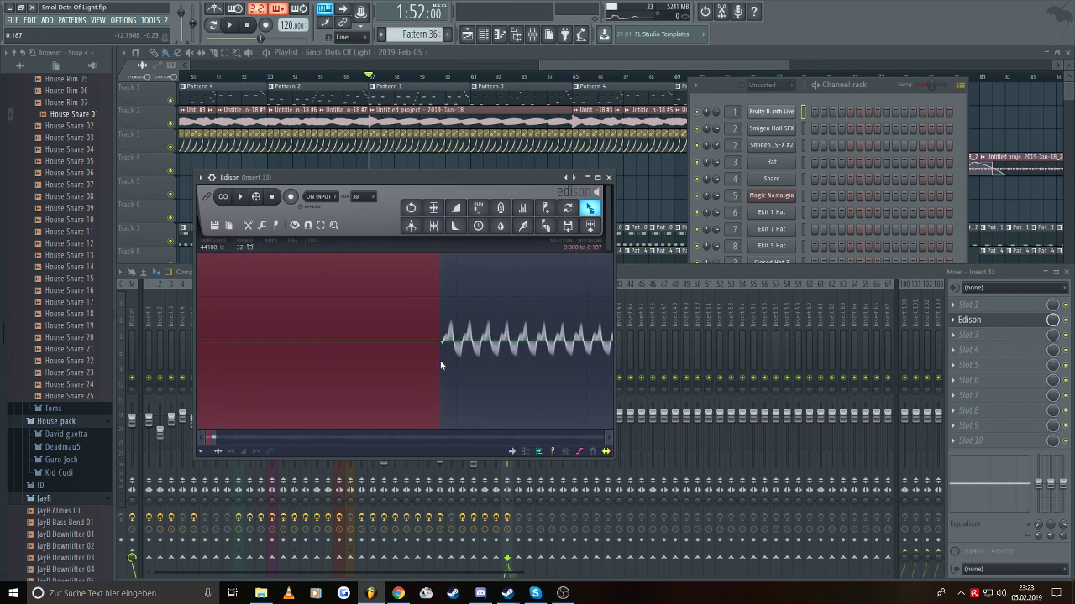
pyautogui.press('Delete')
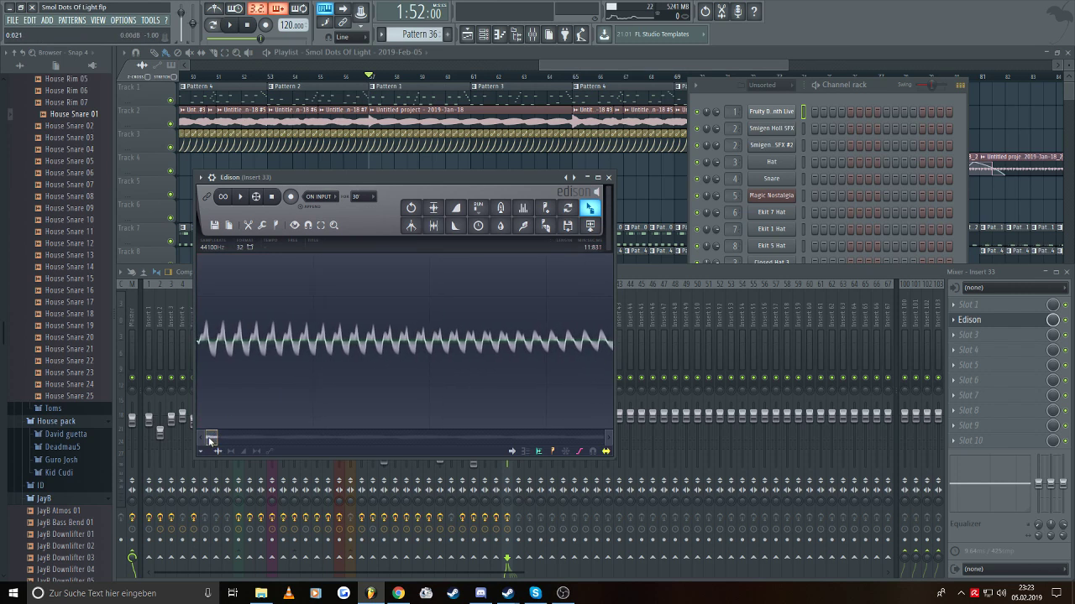
# - Show the full trimmed recording in Edison and play it back
pyautogui.moveTo(214, 438); pyautogui.dragTo(603, 437)
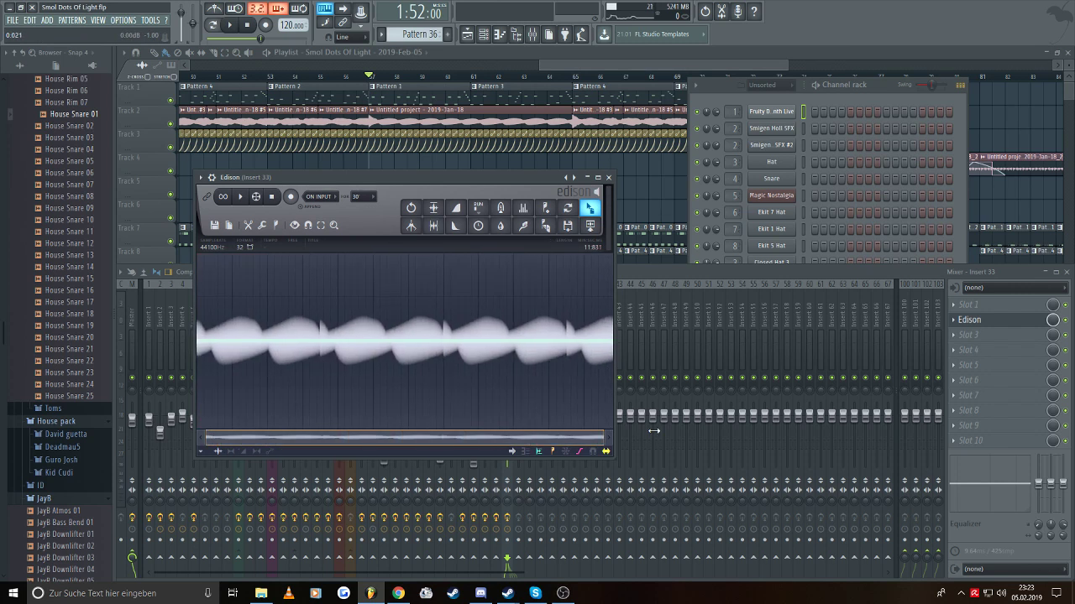
pyautogui.click(241, 196)
pyautogui.click(241, 197)
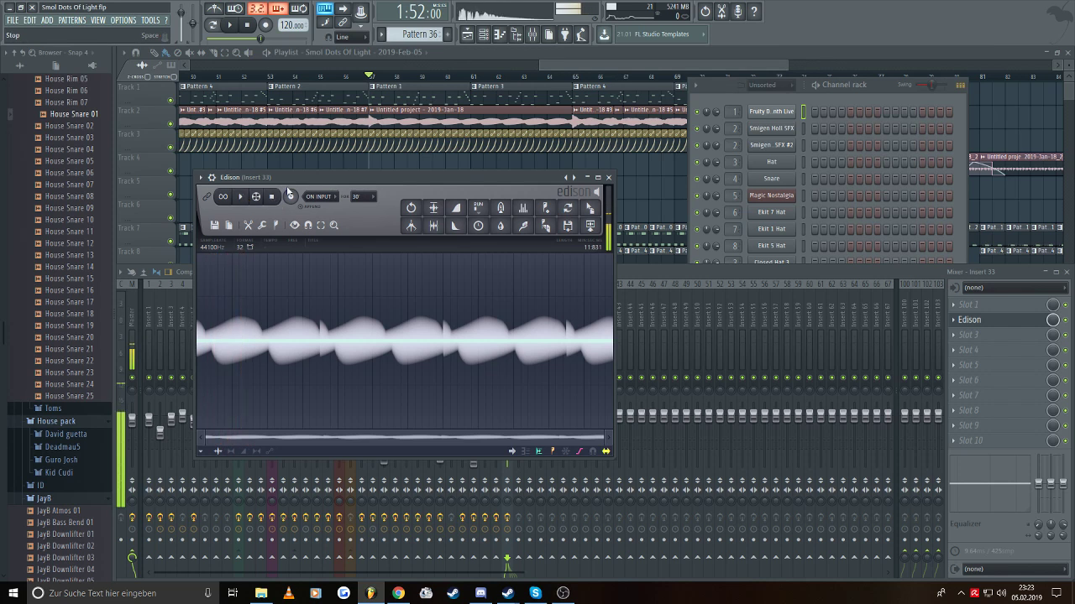
# - Add a Fruity Granulizer channel, load the trimmed Edison recording into it and reposition its window
pyautogui.click(892, 88)
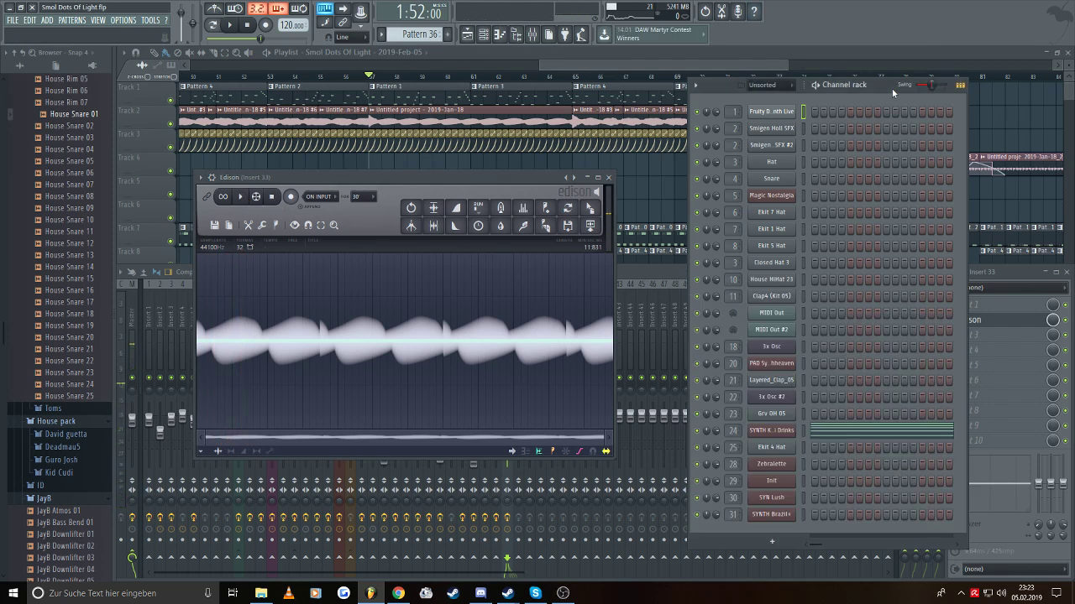
pyautogui.click(47, 19)
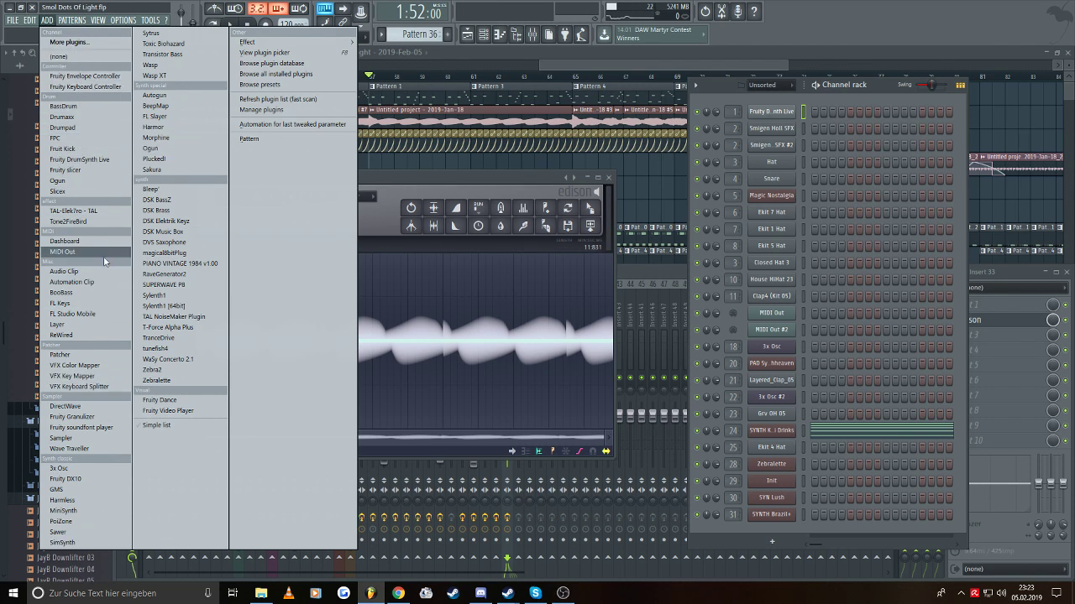
pyautogui.click(97, 420)
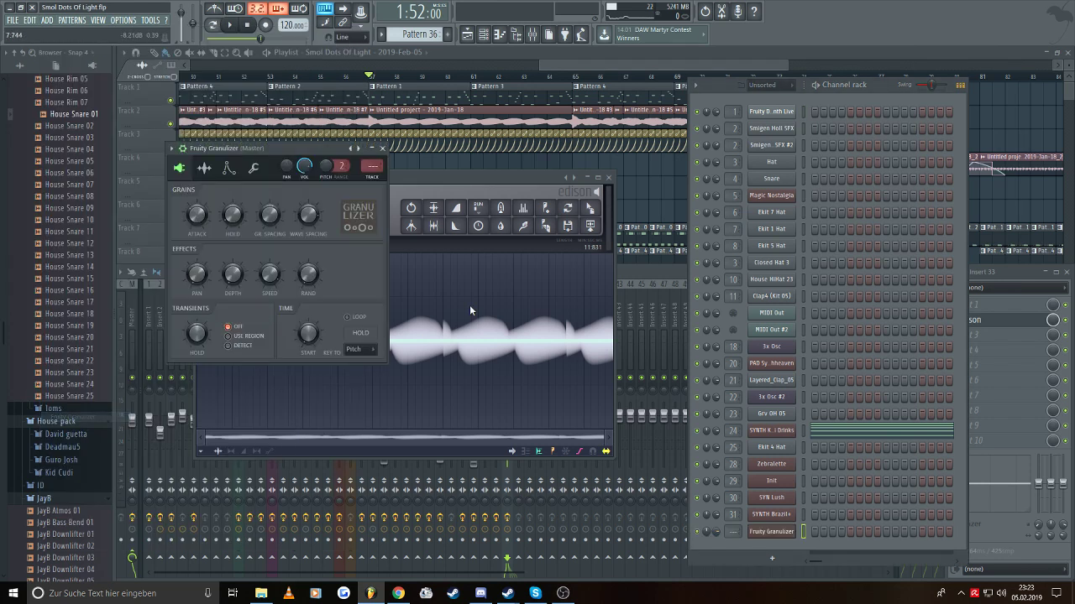
pyautogui.moveTo(588, 217); pyautogui.dragTo(344, 262)
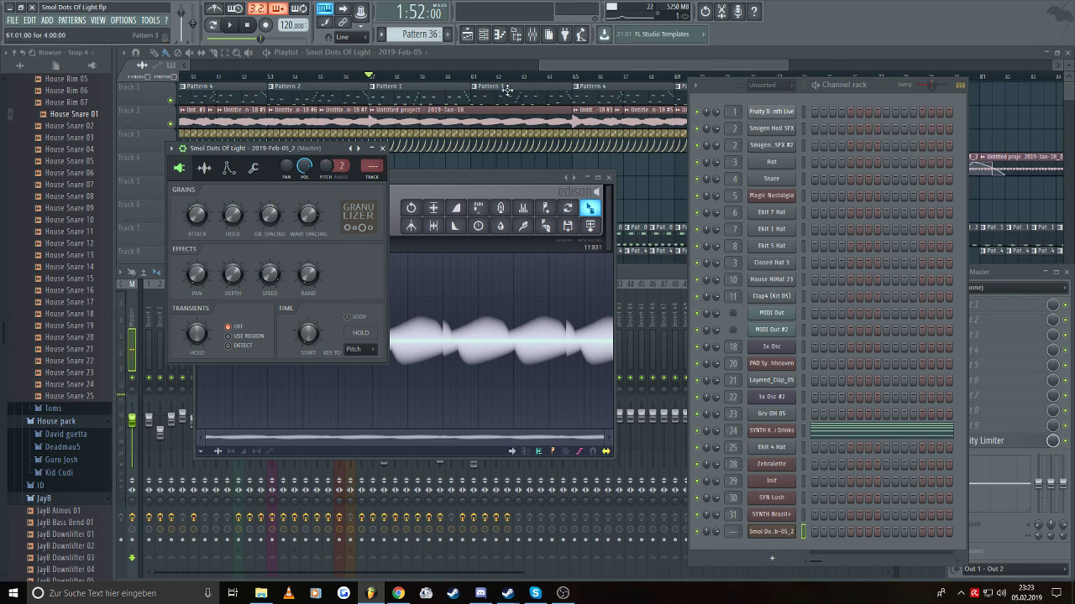
pyautogui.moveTo(324, 150); pyautogui.dragTo(436, 186)
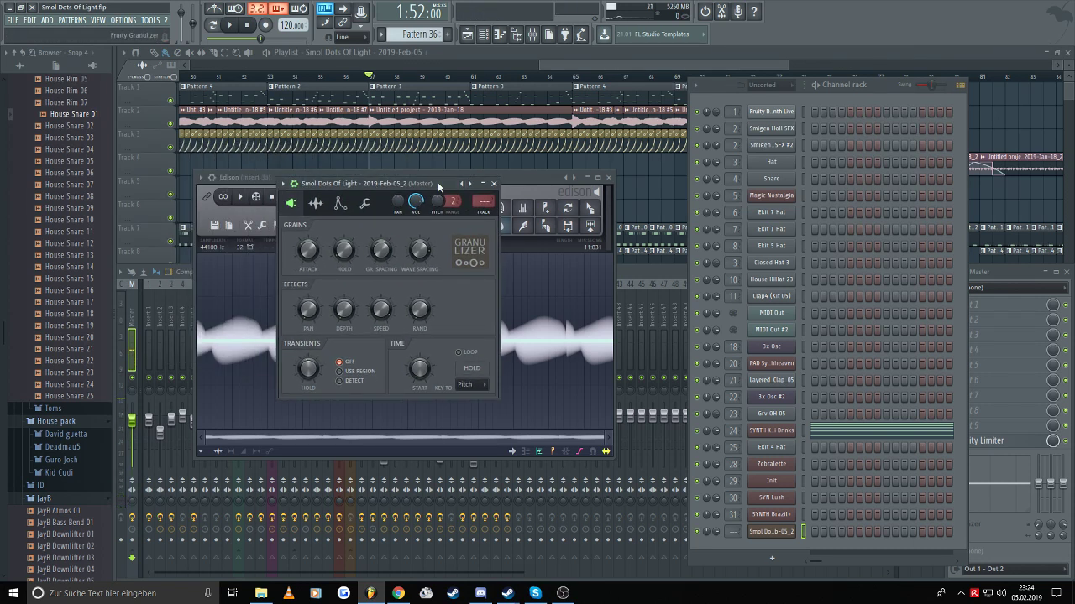
pyautogui.moveTo(438, 181); pyautogui.dragTo(461, 173)
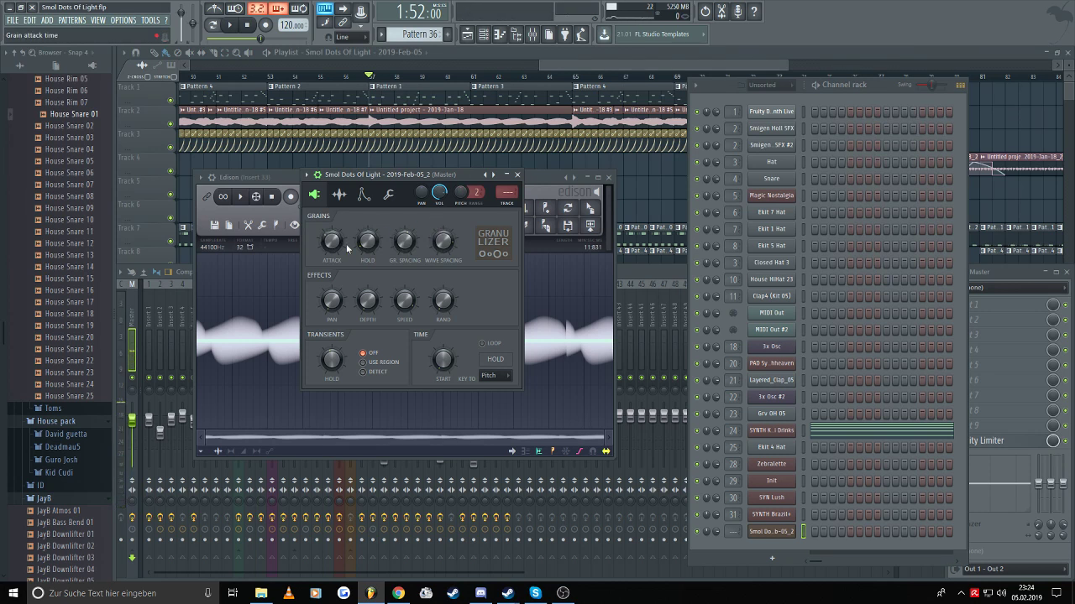
# - Try different Granulizer wave spacing settings, with grain hold down to 19 ms and grain spacing at 45%
pyautogui.moveTo(367, 250); pyautogui.dragTo(409, 263)
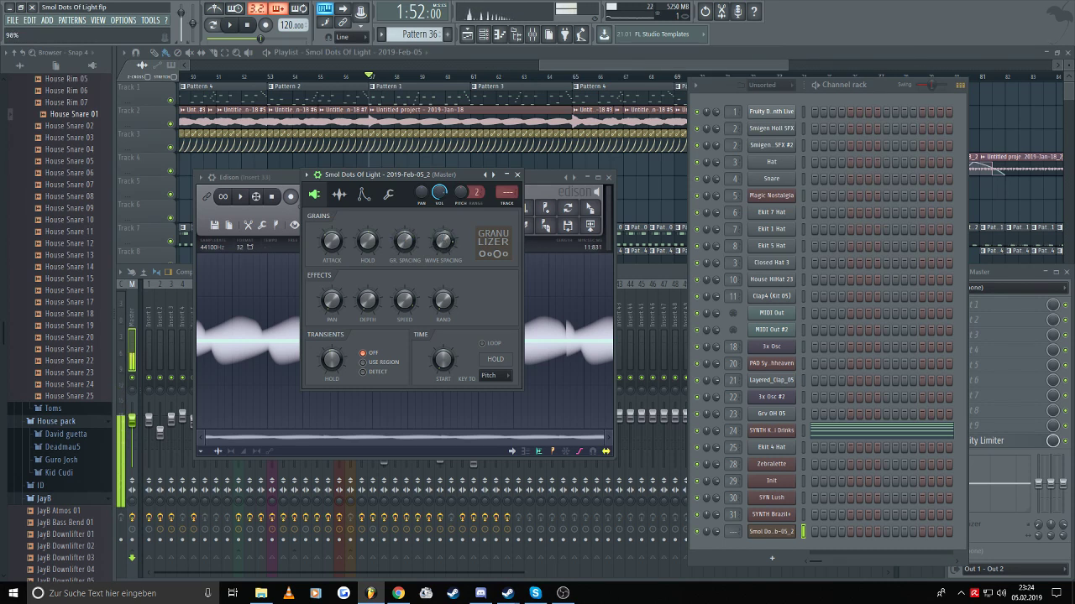
pyautogui.moveTo(442, 241); pyautogui.dragTo(443, 232)
pyautogui.moveTo(363, 243); pyautogui.dragTo(363, 238)
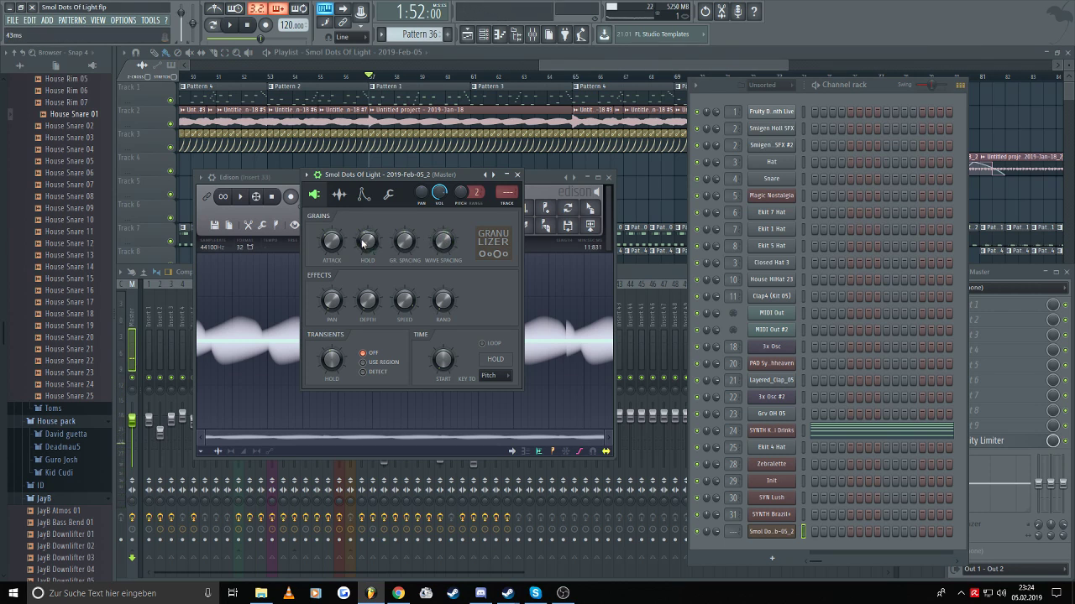
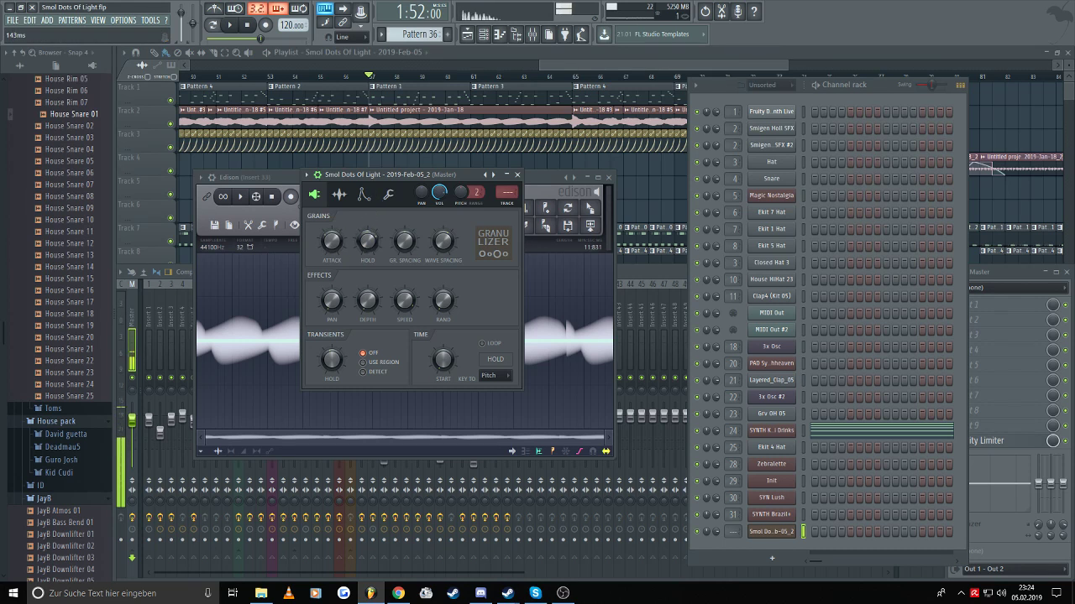
pyautogui.moveTo(367, 241); pyautogui.dragTo(367, 246)
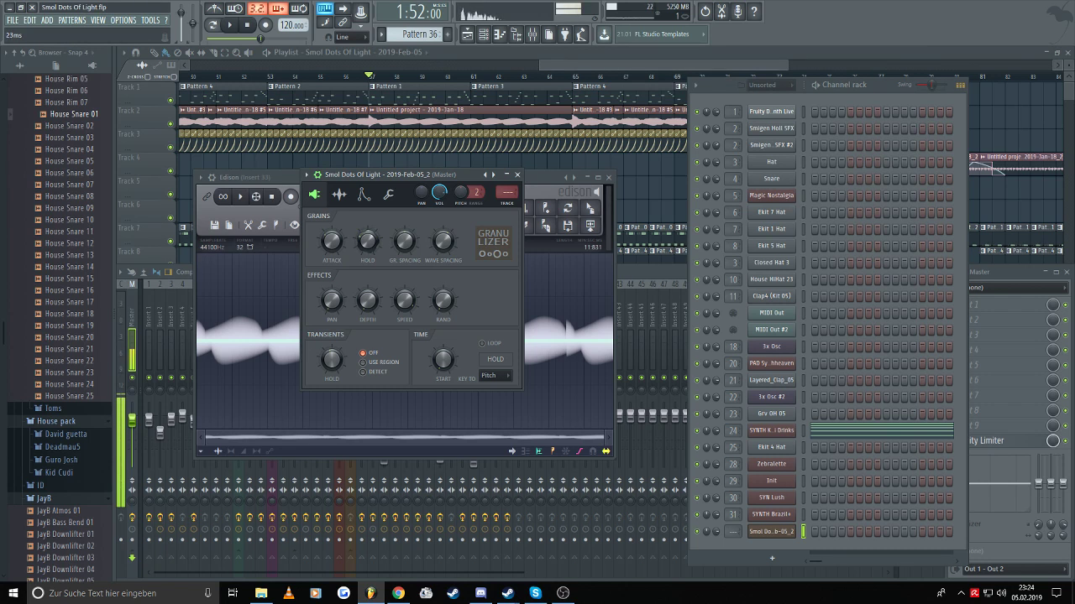
pyautogui.moveTo(366, 245); pyautogui.dragTo(367, 251)
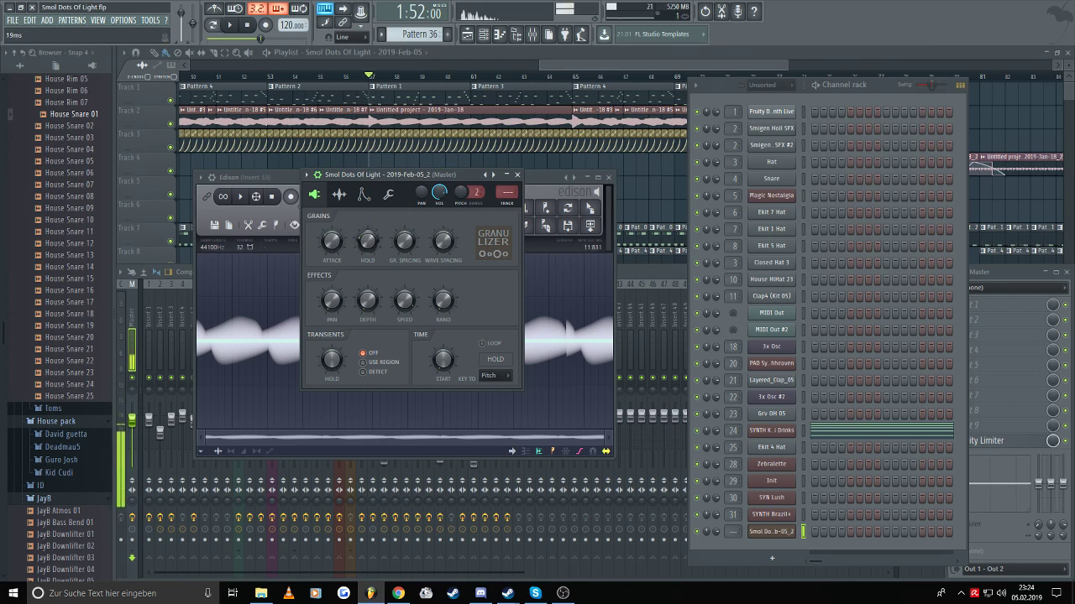
pyautogui.moveTo(404, 241); pyautogui.dragTo(403, 237)
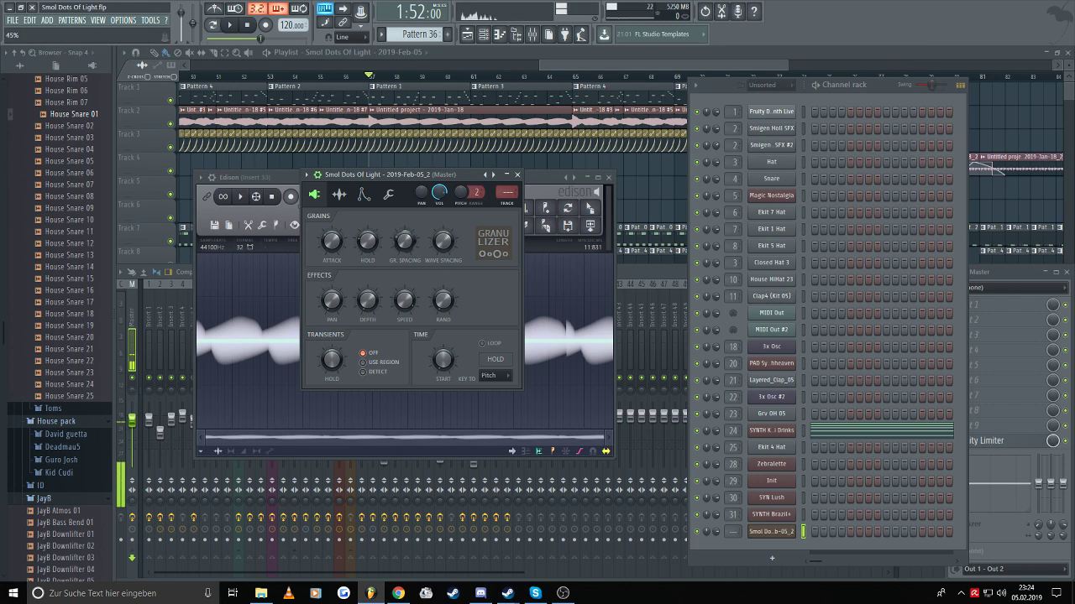
# - Load the Default preset in the Granulizer and move its window clear of the Edison controls
pyautogui.click(308, 175)
pyautogui.moveTo(327, 209)
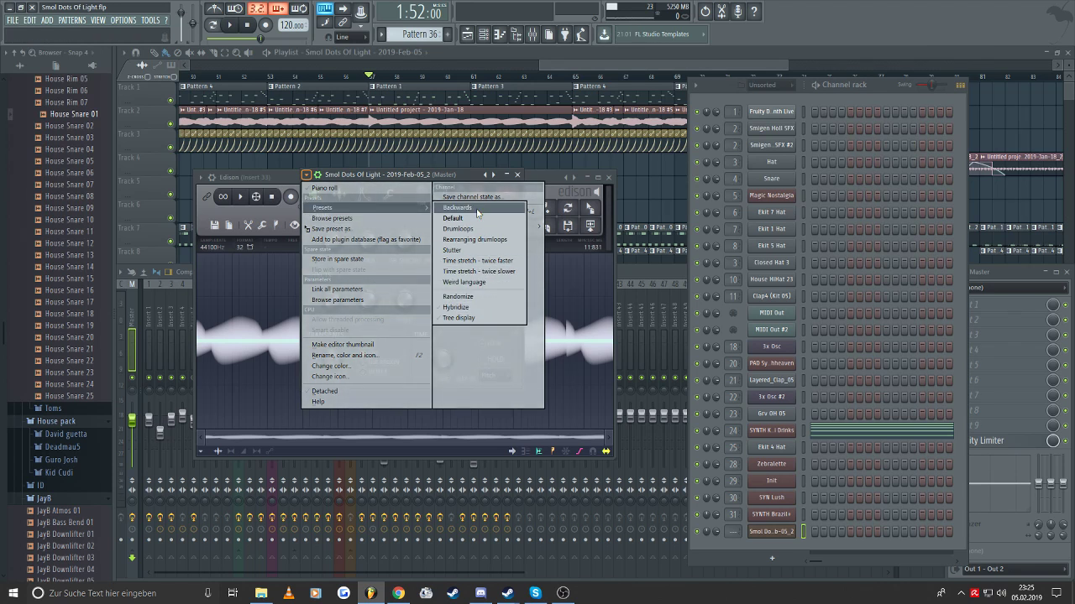
pyautogui.click(481, 224)
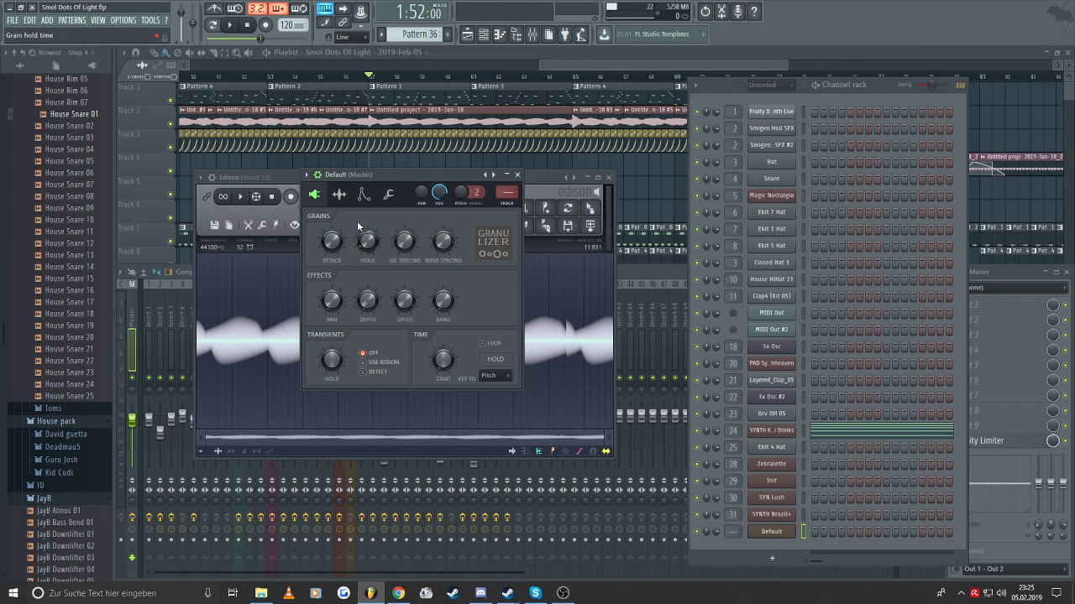
pyautogui.moveTo(407, 177); pyautogui.dragTo(472, 152)
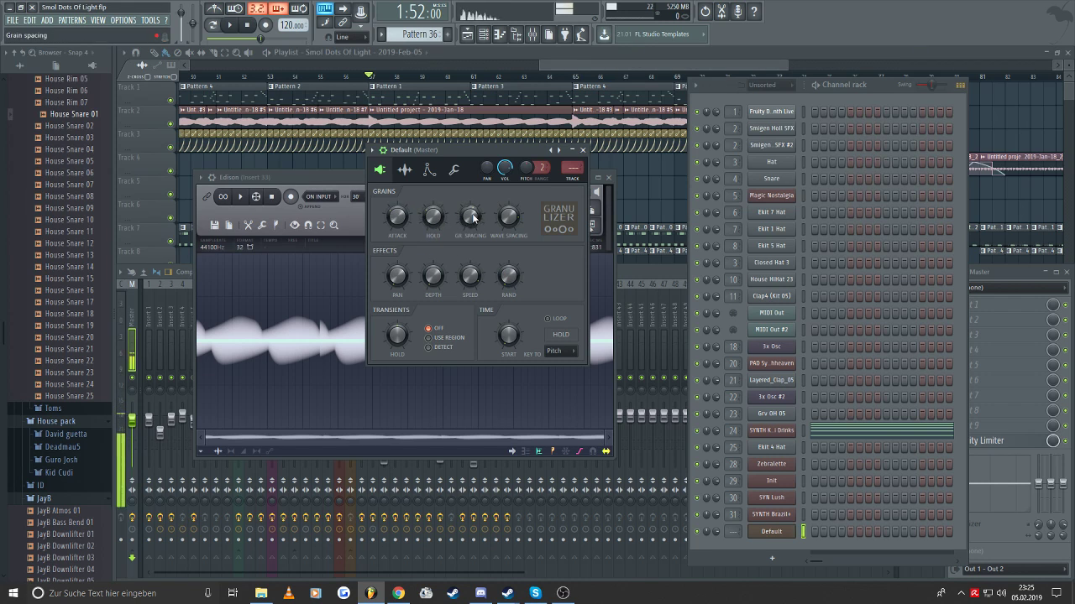
# - Try the Granulizer's grain hold, grain spacing and wave spacing controls on the loaded recording
pyautogui.moveTo(436, 218); pyautogui.dragTo(436, 218)
pyautogui.rightClick(483, 225)
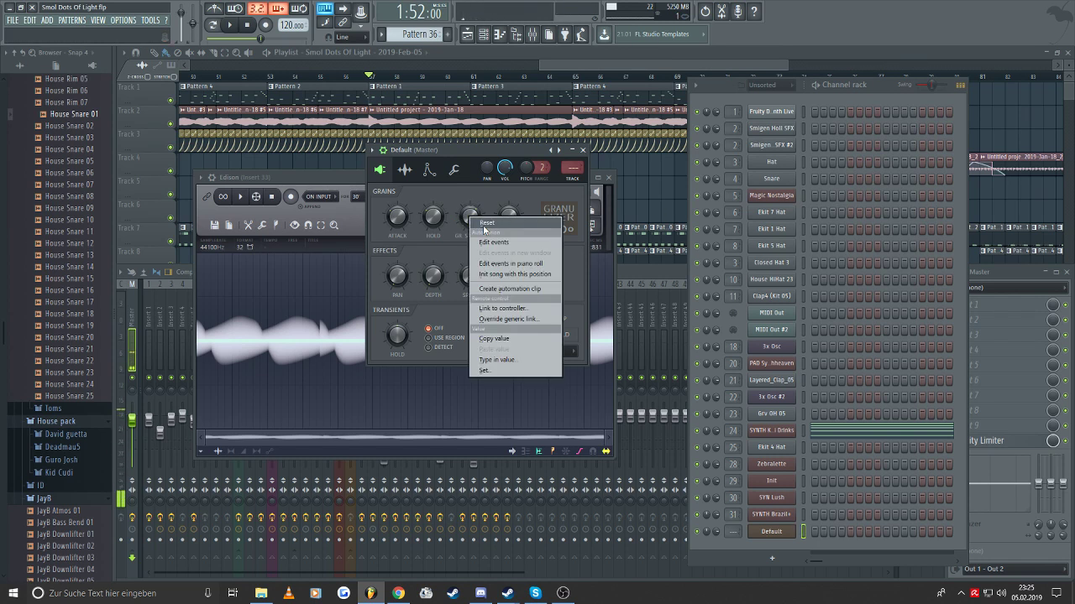
pyautogui.press('Escape')
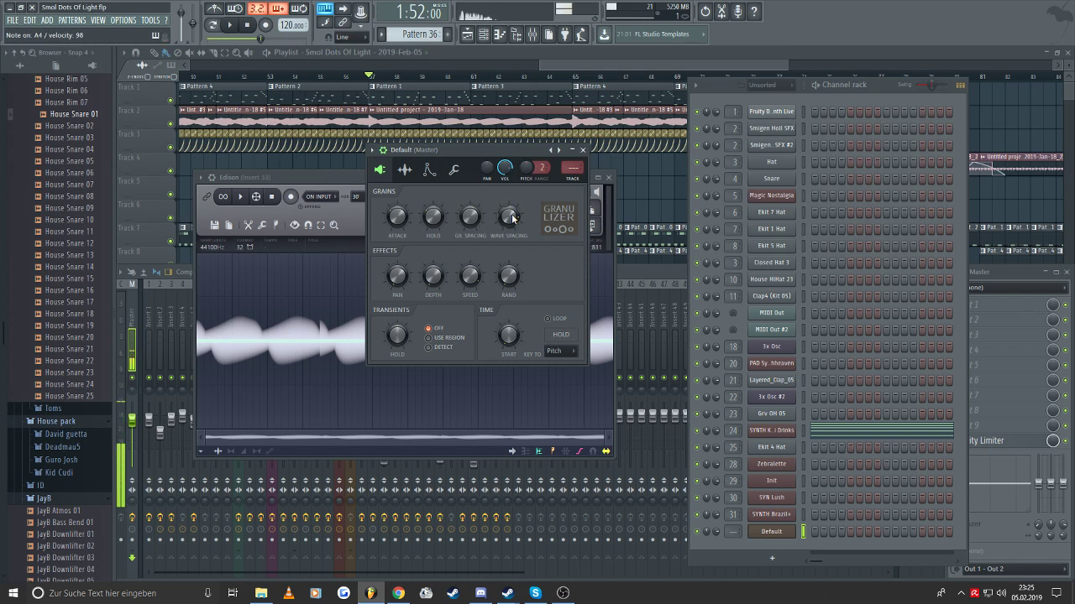
pyautogui.moveTo(512, 218)
pyautogui.mouseDown()
pyautogui.moveTo(512, 231)
pyautogui.moveTo(512, 214)
pyautogui.mouseUp()
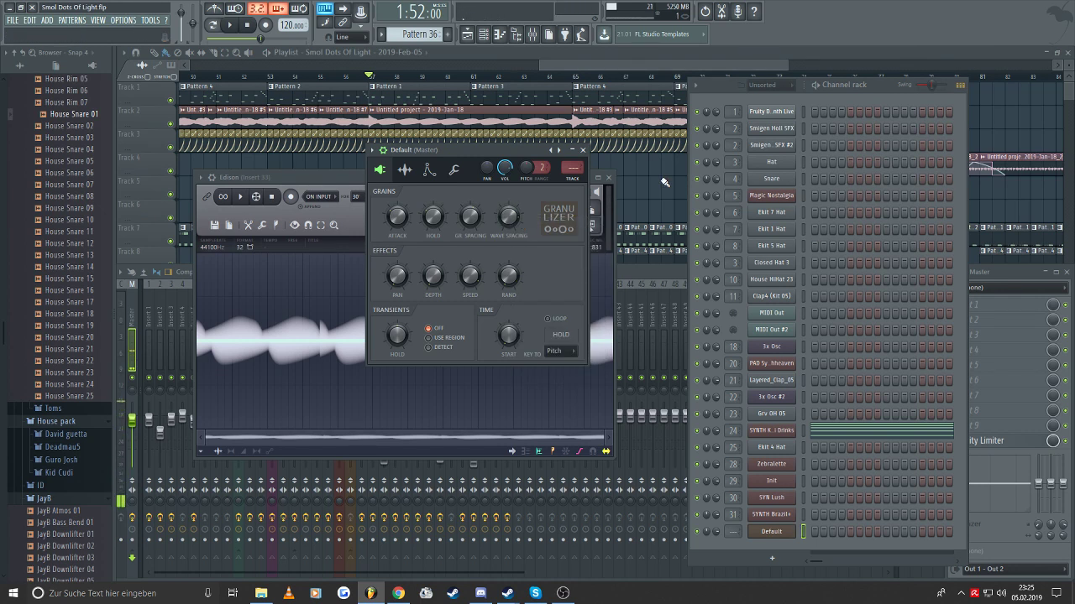
# - Solo track 2 in the playlist to listen to its original audio clips from bar 57, and restore the other tracks
pyautogui.click(771, 84)
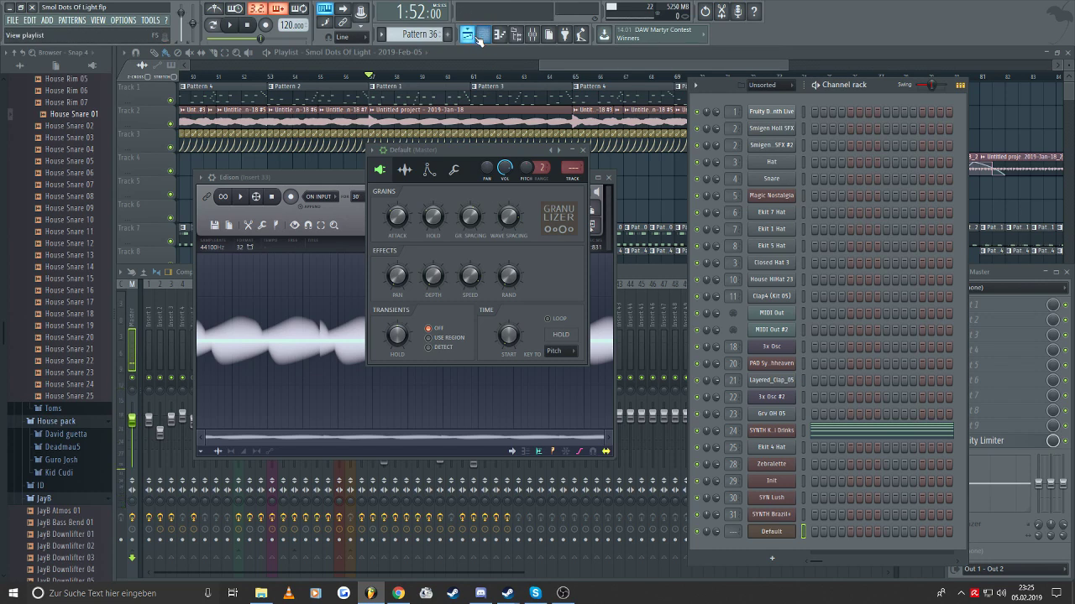
pyautogui.moveTo(577, 65); pyautogui.dragTo(504, 52)
pyautogui.click(425, 77)
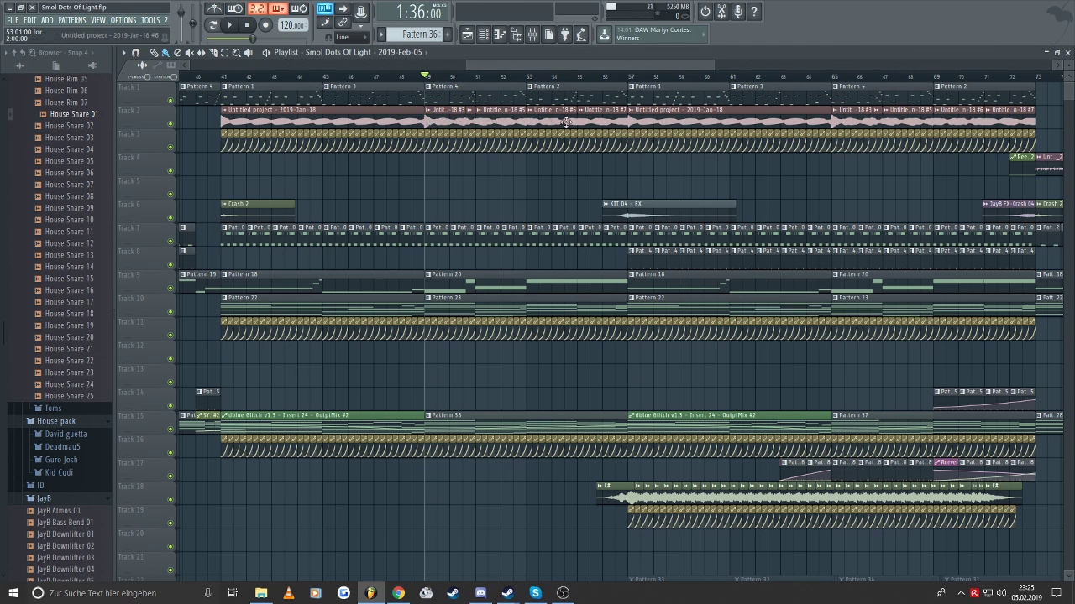
pyautogui.moveTo(587, 64); pyautogui.dragTo(696, 50)
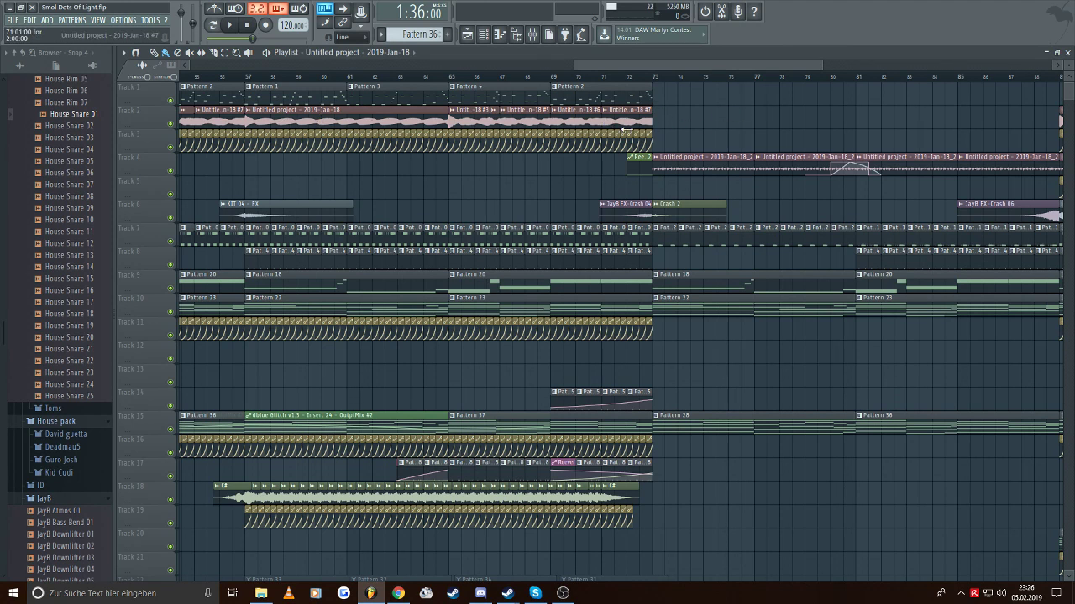
pyautogui.rightClick(171, 125)
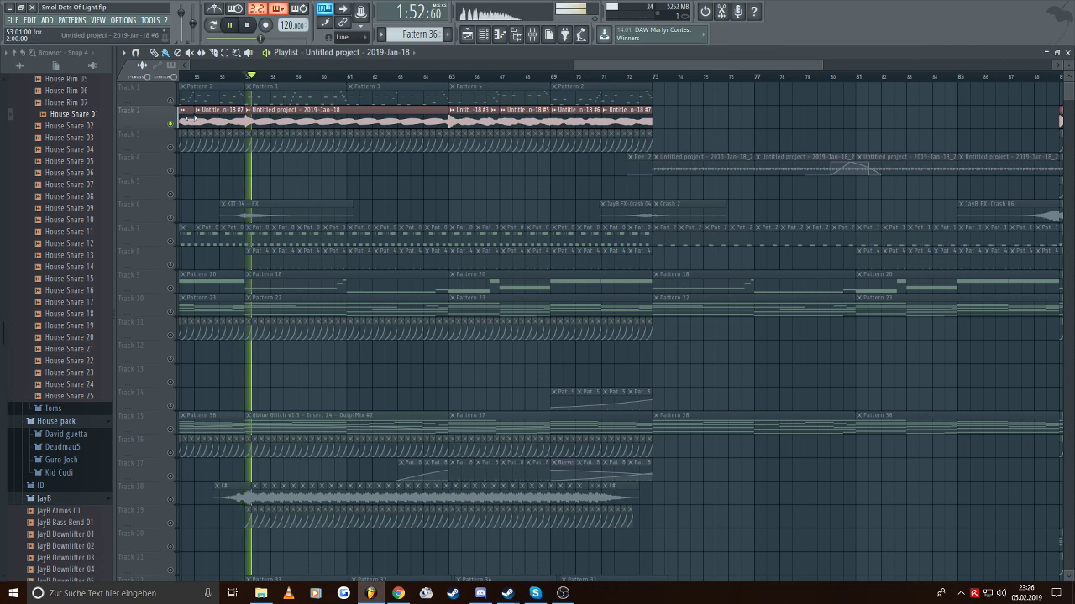
pyautogui.rightClick(171, 124)
# - Show the unsorted channels in the channel rack and select the empty Pattern 41
pyautogui.click(486, 37)
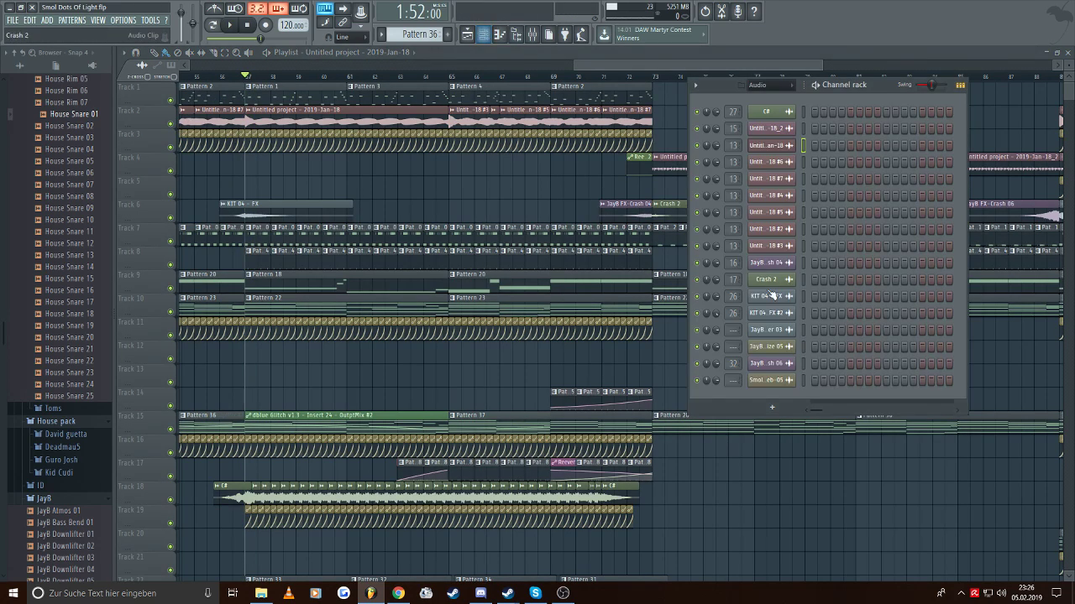
pyautogui.click(771, 85)
pyautogui.click(771, 134)
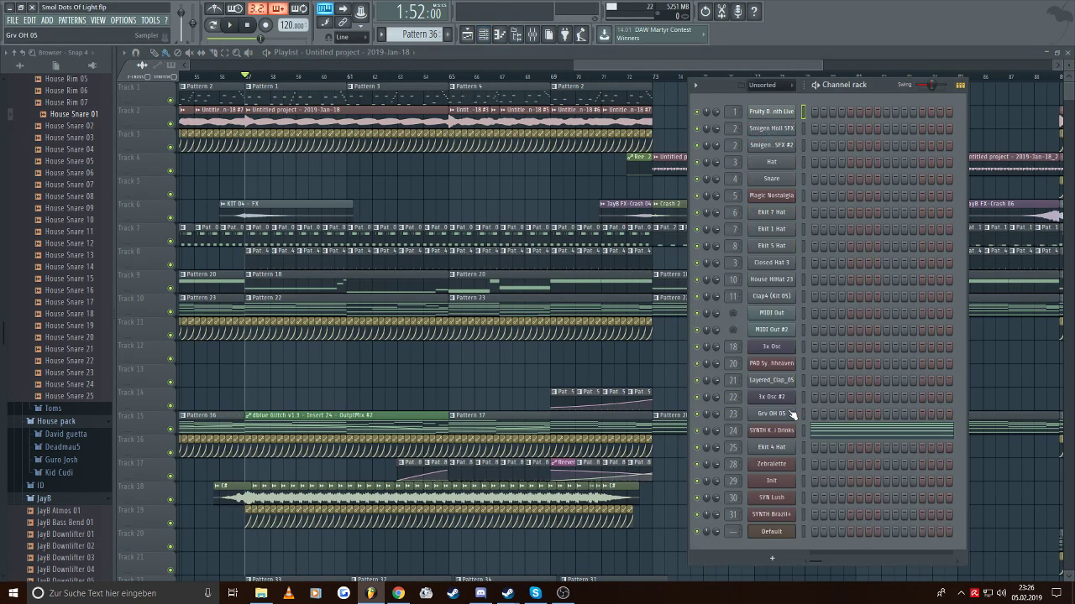
pyautogui.scroll(-5, 427, 40)
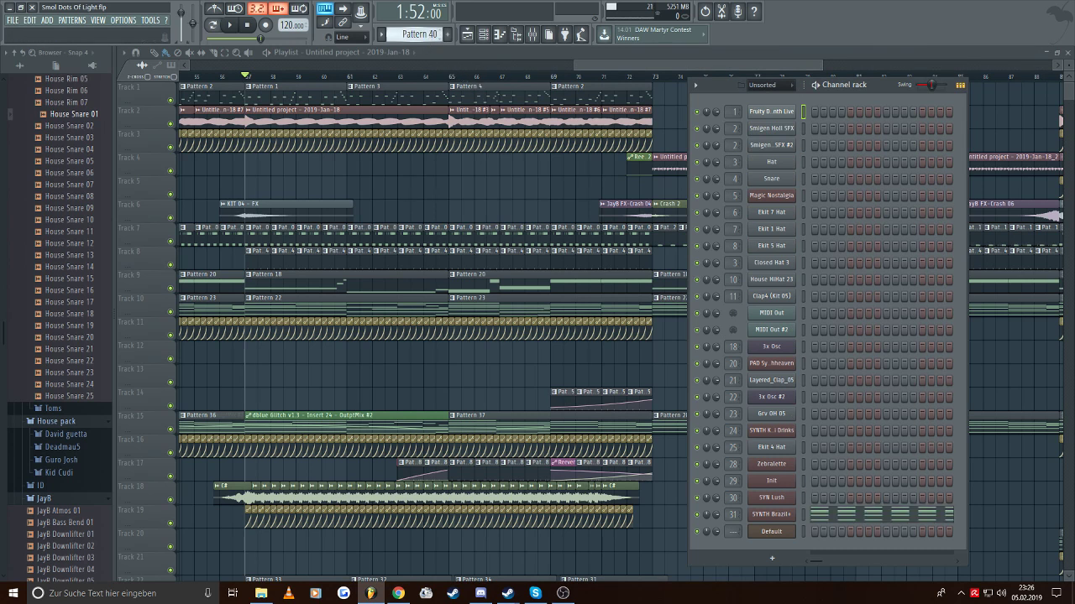
# - Draw a four-bar C5 note from bar 1 in the Granulizer channel's piano roll
pyautogui.rightClick(775, 536)
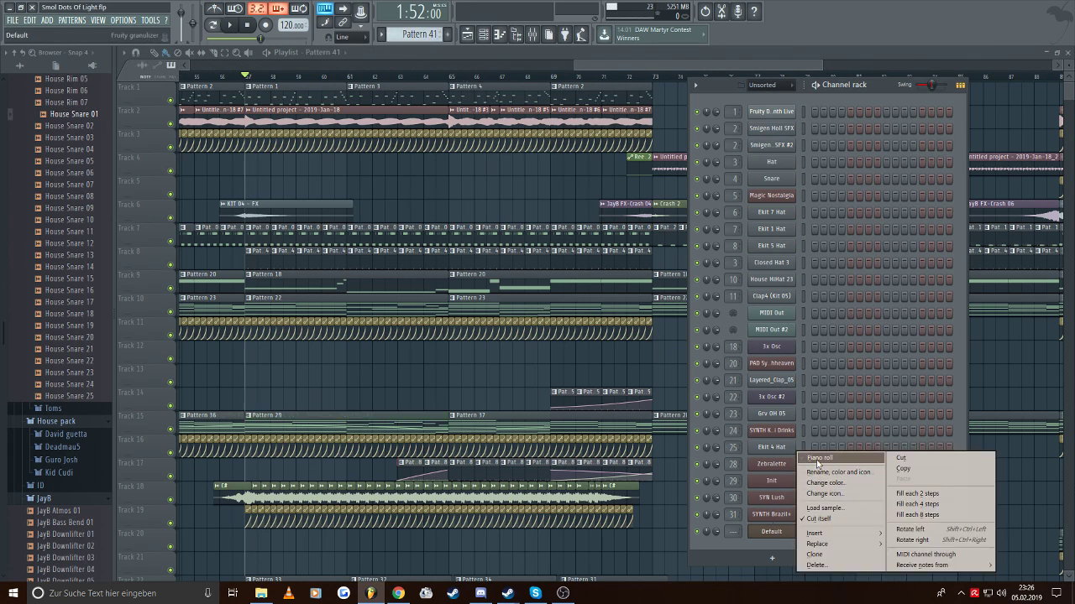
pyautogui.click(811, 457)
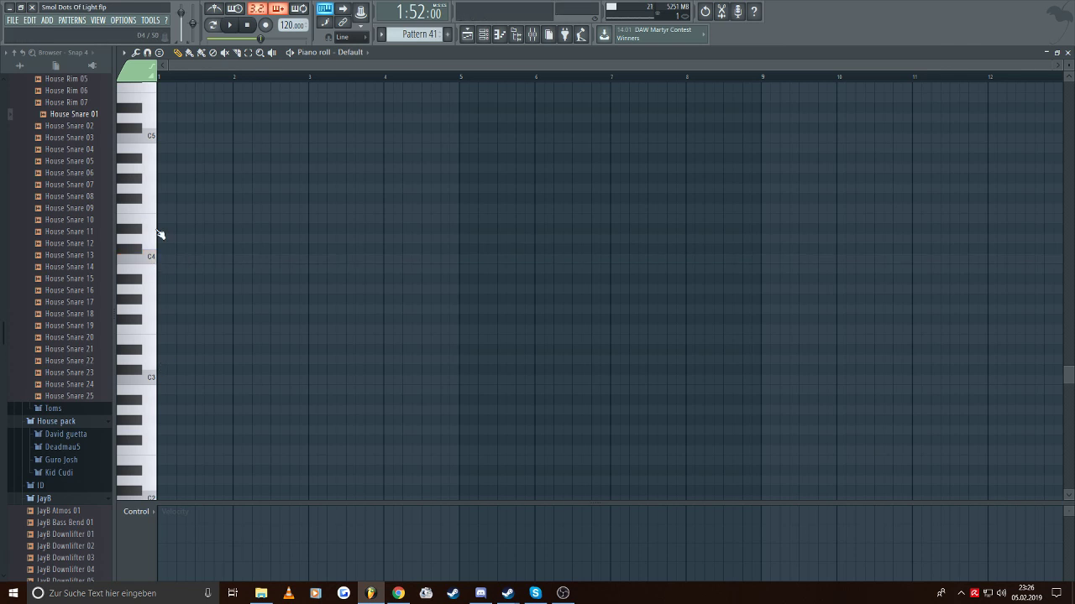
pyautogui.click(160, 138)
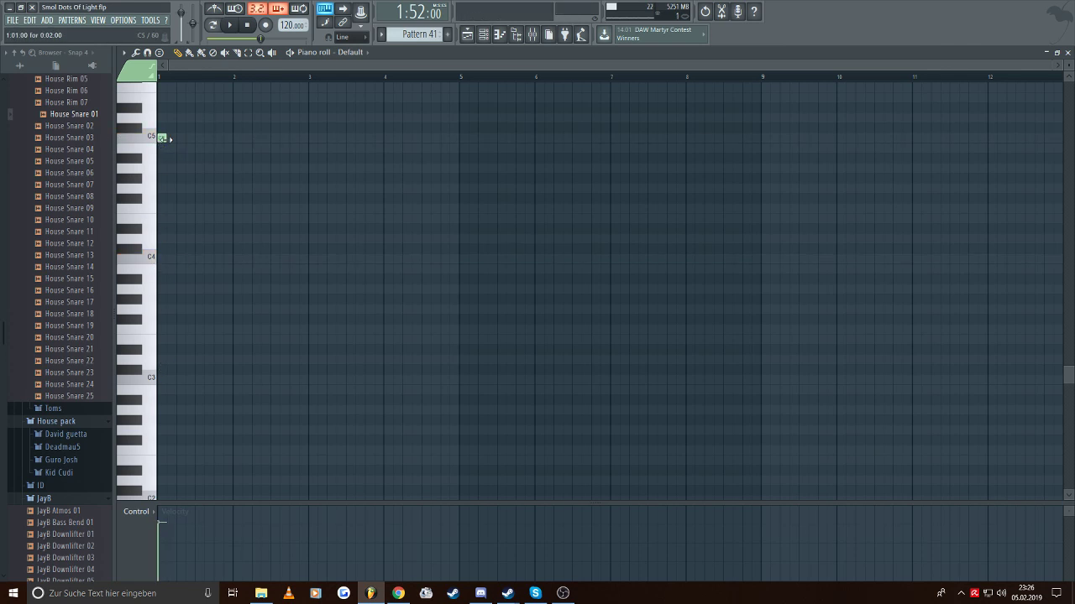
pyautogui.moveTo(169, 138); pyautogui.dragTo(455, 162)
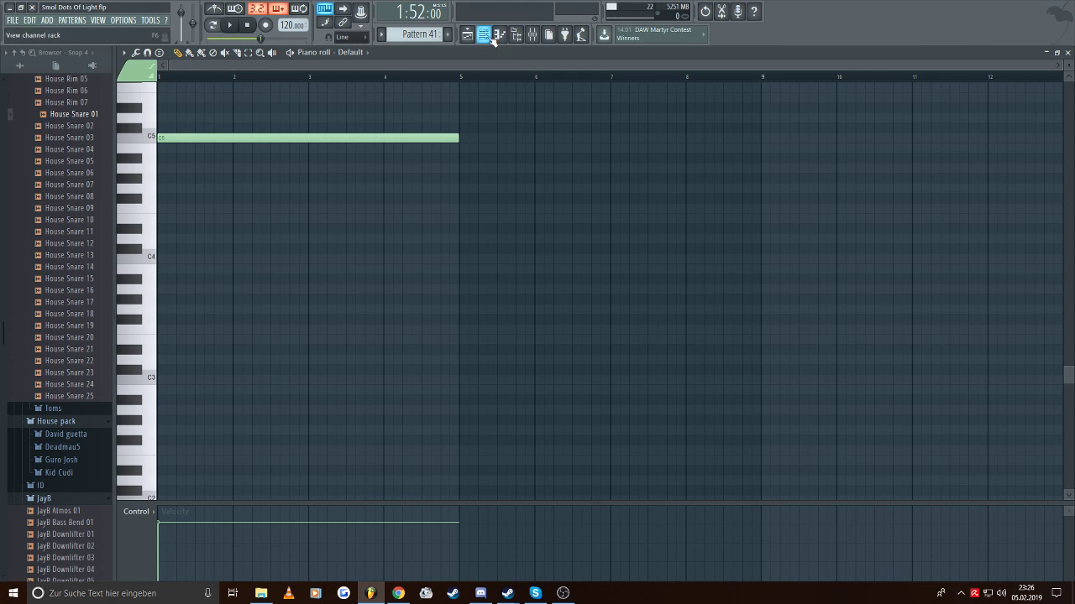
# - Open the Pattern 18 clip on playlist track 9 in the piano roll to check its 3x Osc notes
pyautogui.click(532, 35)
pyautogui.click(484, 35)
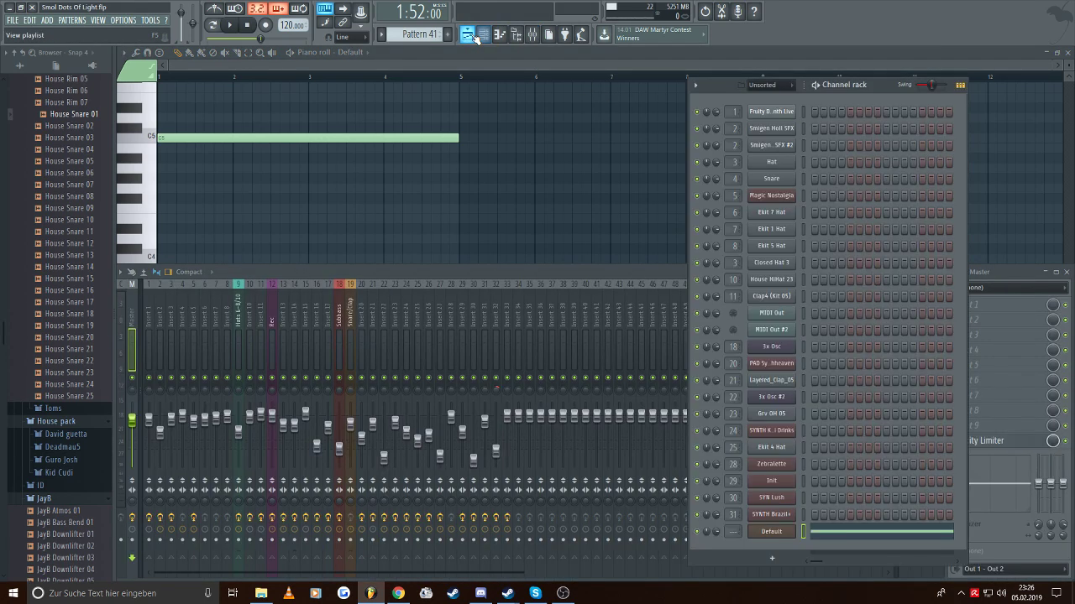
pyautogui.click(472, 36)
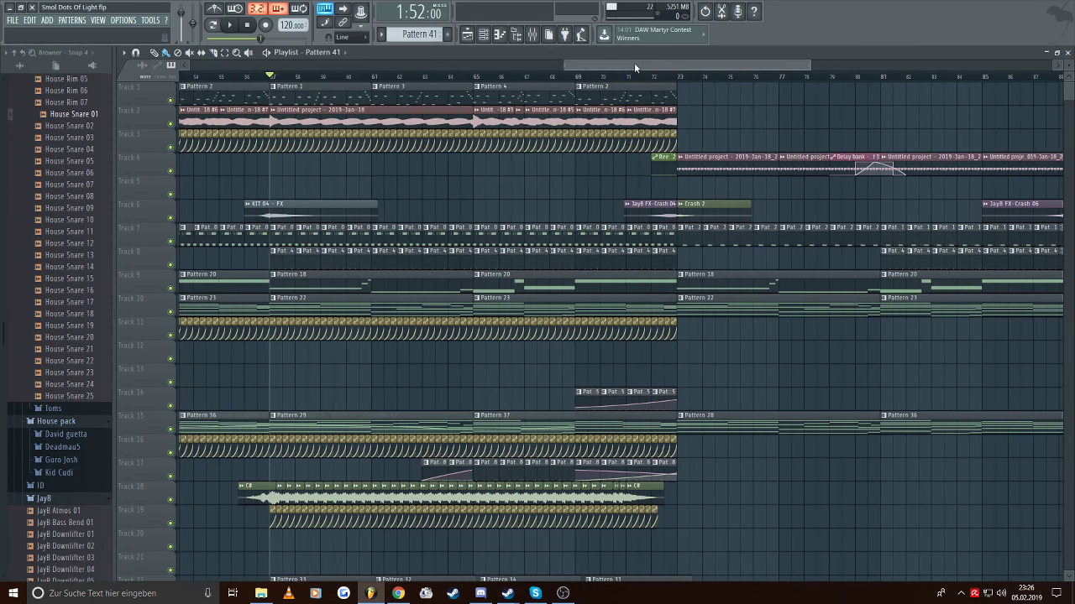
pyautogui.moveTo(634, 63); pyautogui.dragTo(574, 61)
pyautogui.doubleClick(474, 289)
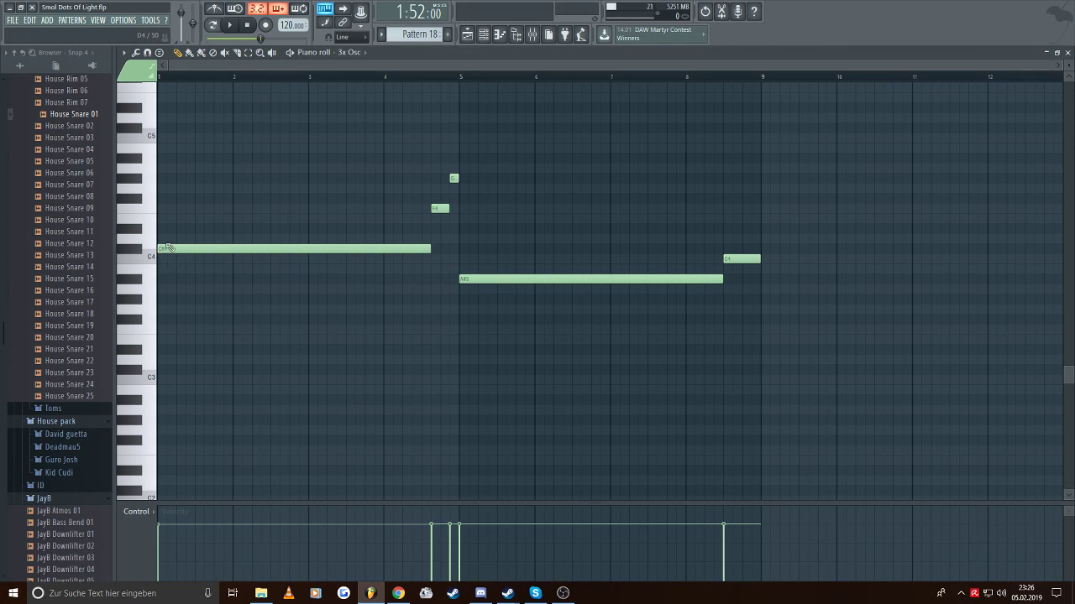
# - Reopen the Granulizer channel's window over the playlist and select Pattern 41 again
pyautogui.click(484, 36)
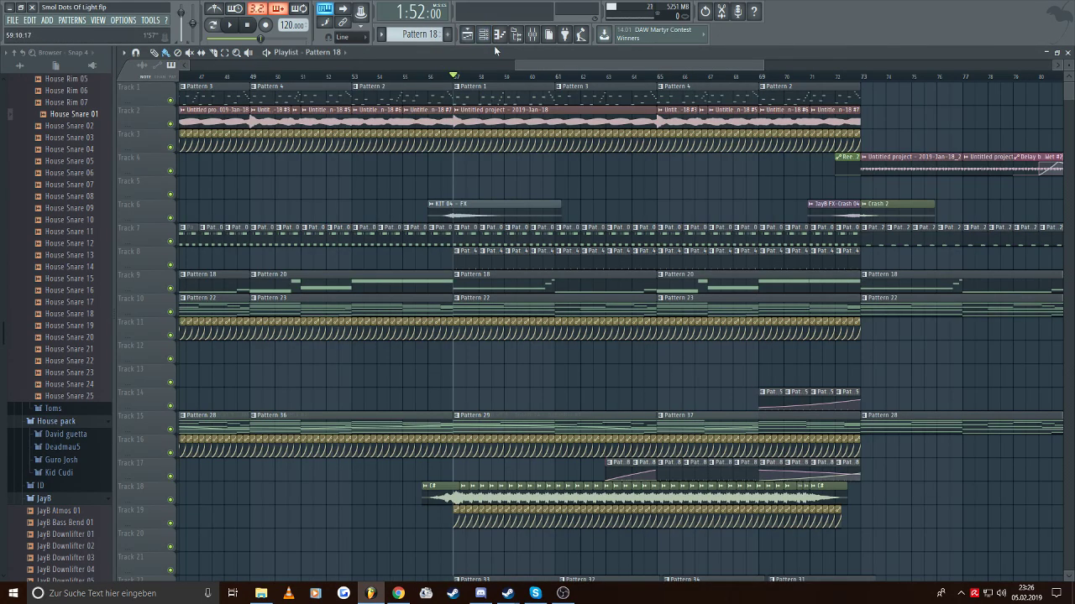
pyautogui.click(484, 34)
pyautogui.click(771, 532)
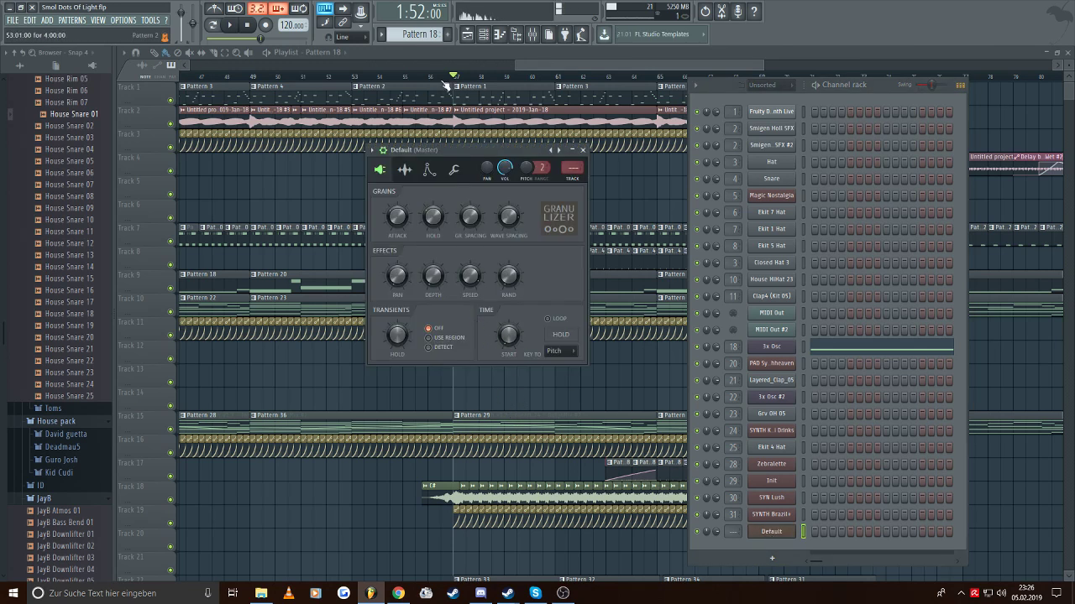
pyautogui.click(484, 34)
pyautogui.scroll(-19, 414, 37)
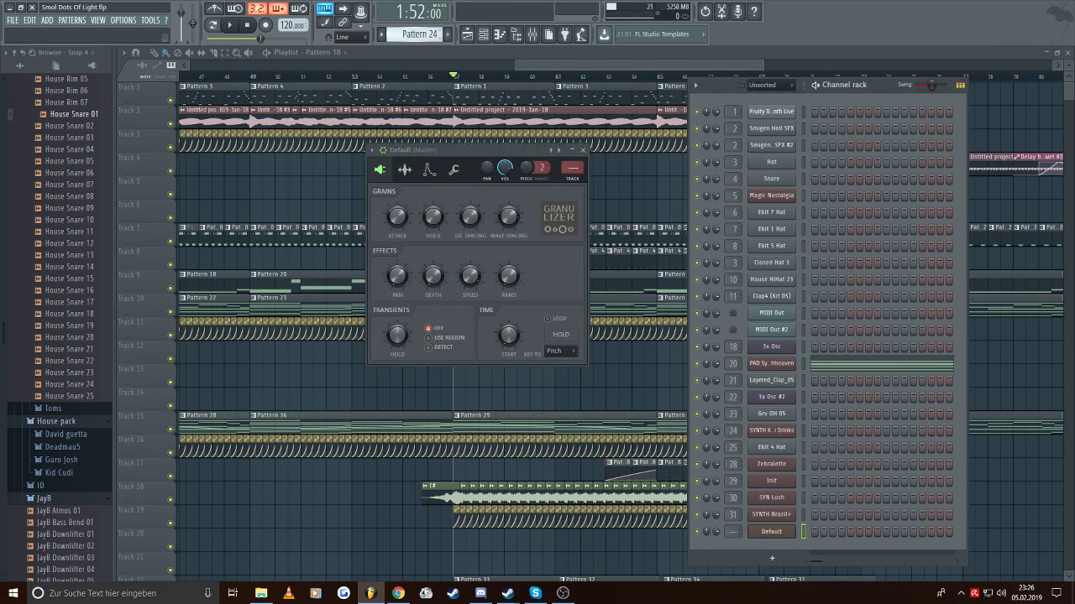
pyautogui.scroll(-2, 419, 34)
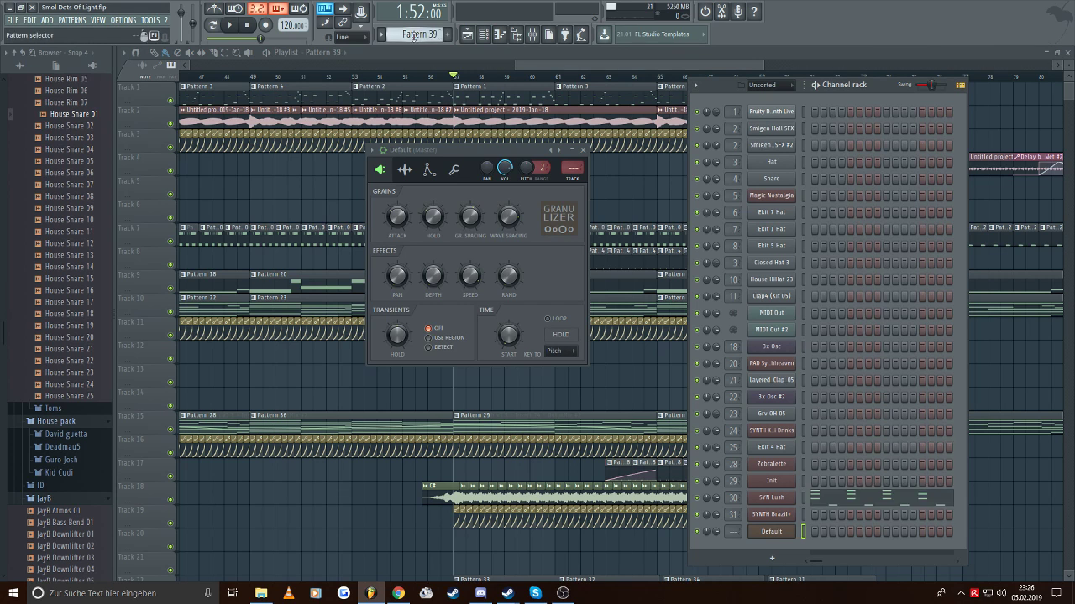
pyautogui.scroll(-2, 415, 34)
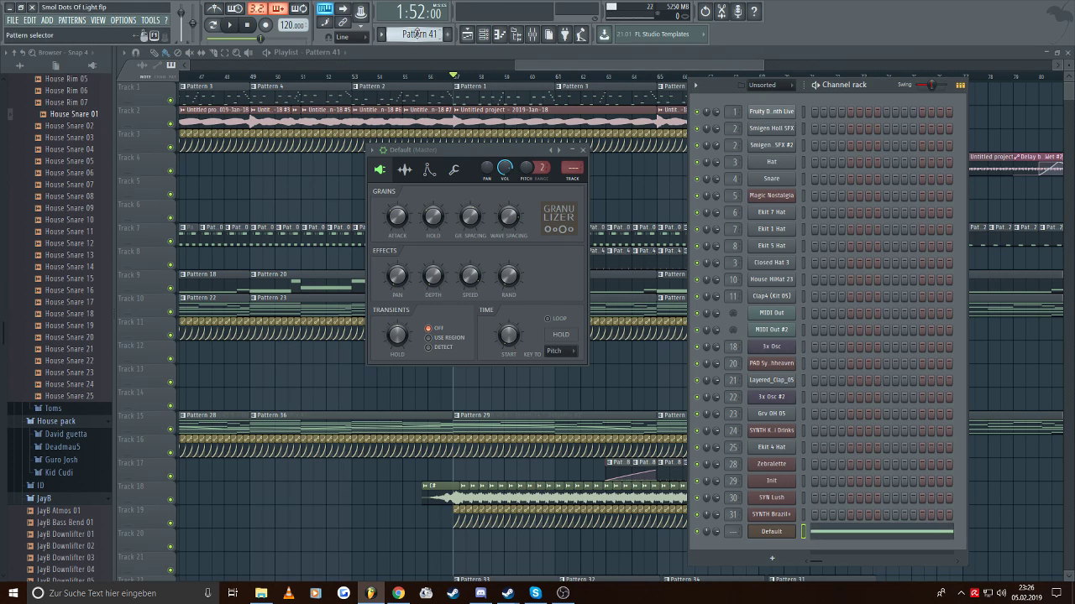
# - Place a two-bar Pattern 41 clip on track 2 at bar 73 and play the arrangement from just before it
pyautogui.moveTo(597, 64); pyautogui.dragTo(710, 63)
pyautogui.moveTo(515, 113)
pyautogui.mouseDown()
pyautogui.moveTo(546, 113)
pyautogui.moveTo(516, 123)
pyautogui.moveTo(564, 115)
pyautogui.moveTo(528, 113)
pyautogui.mouseUp()
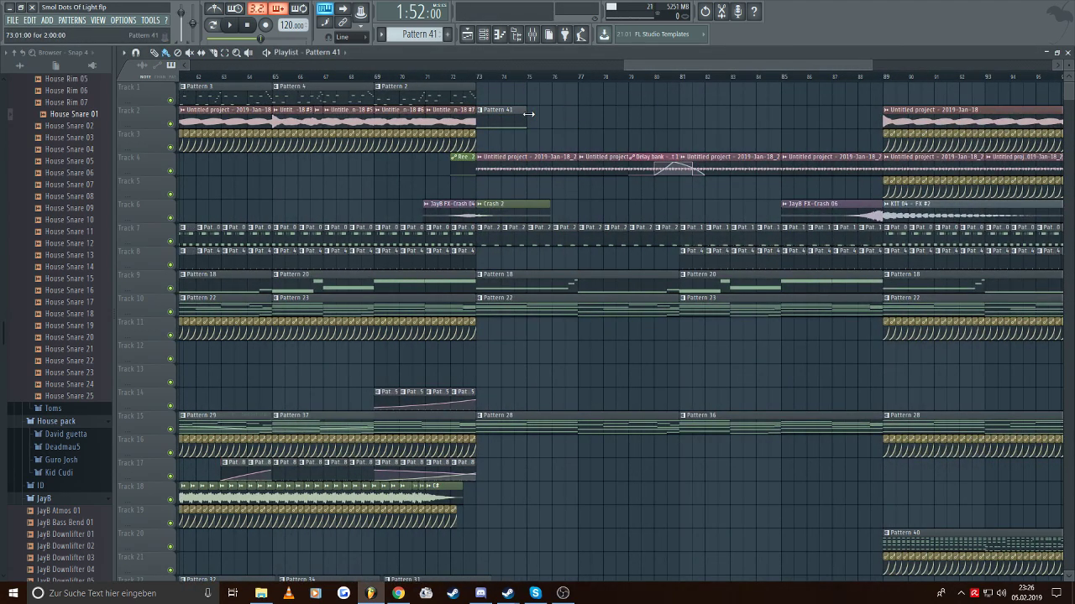
pyautogui.hscroll(-1, 464, 80)
pyautogui.click(489, 77)
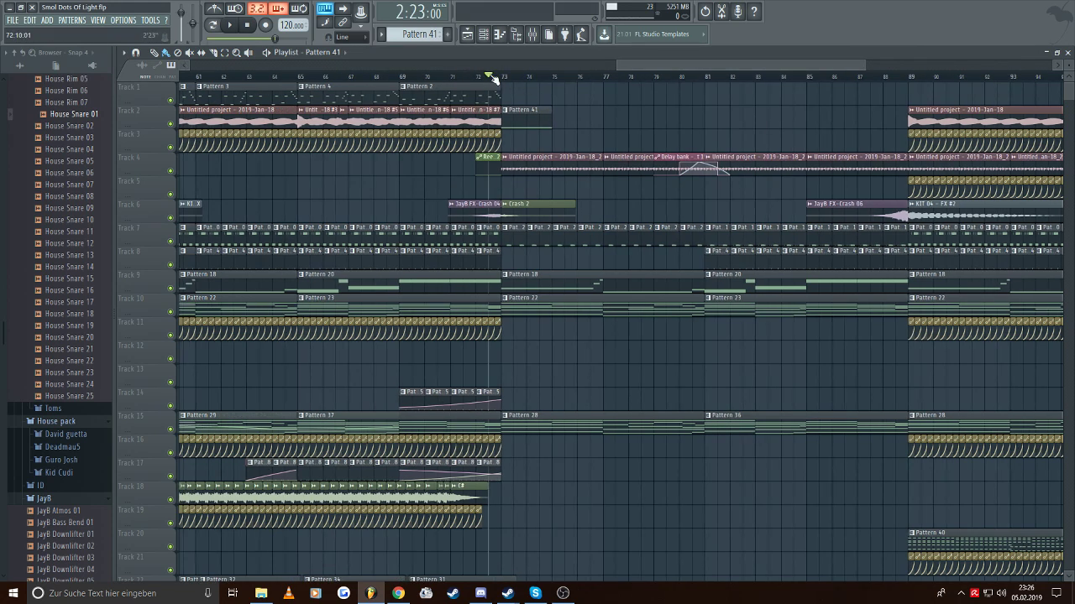
pyautogui.press('space')
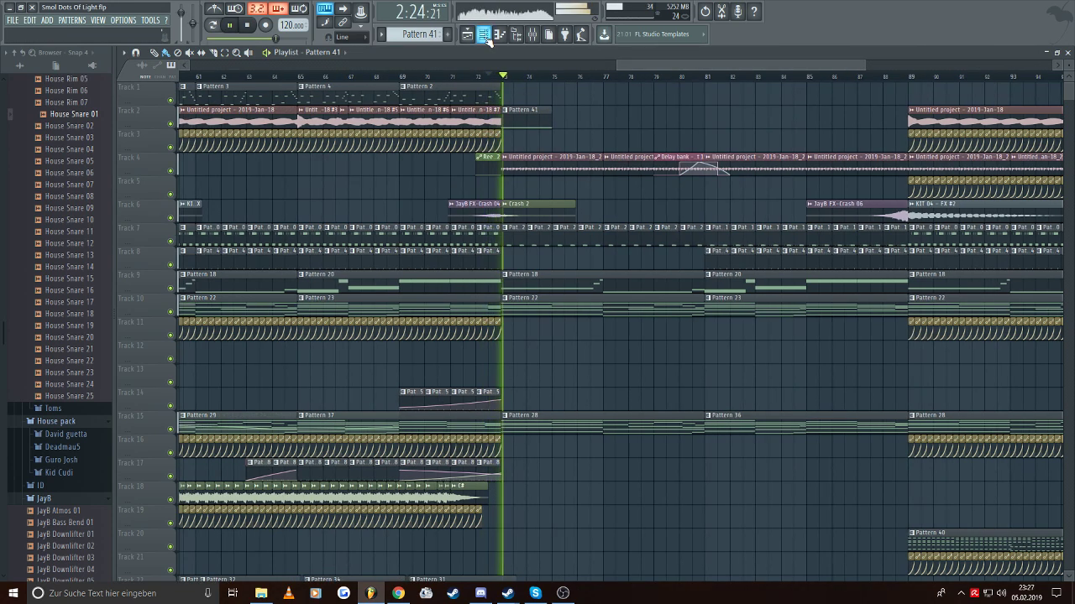
# - Stop playback and route the Granulizer channel to mixer insert 13
pyautogui.click(484, 36)
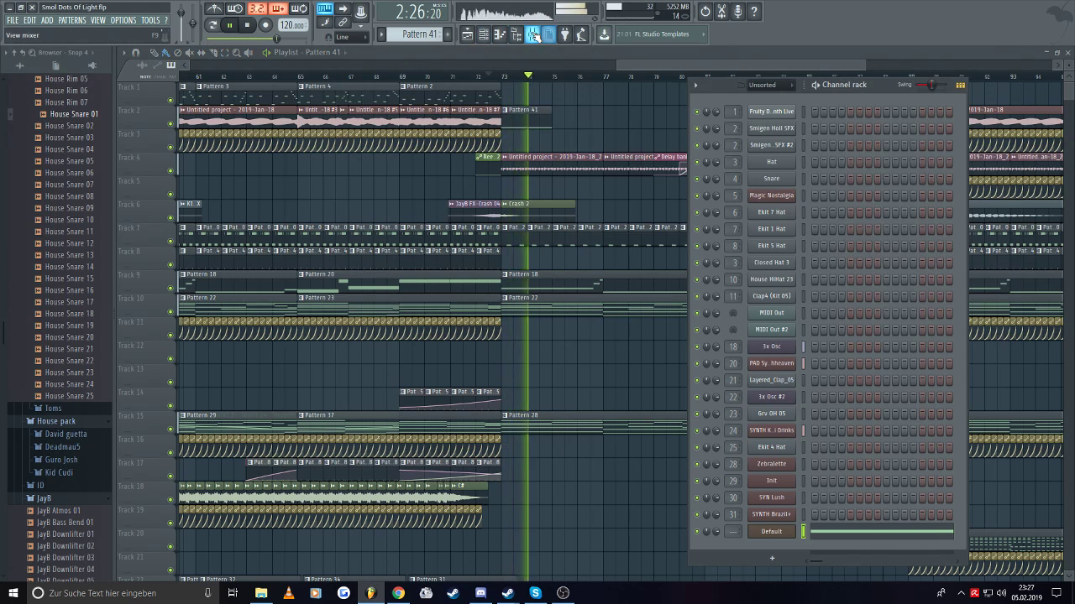
pyautogui.press('space')
pyautogui.press('F9')
pyautogui.click(876, 93)
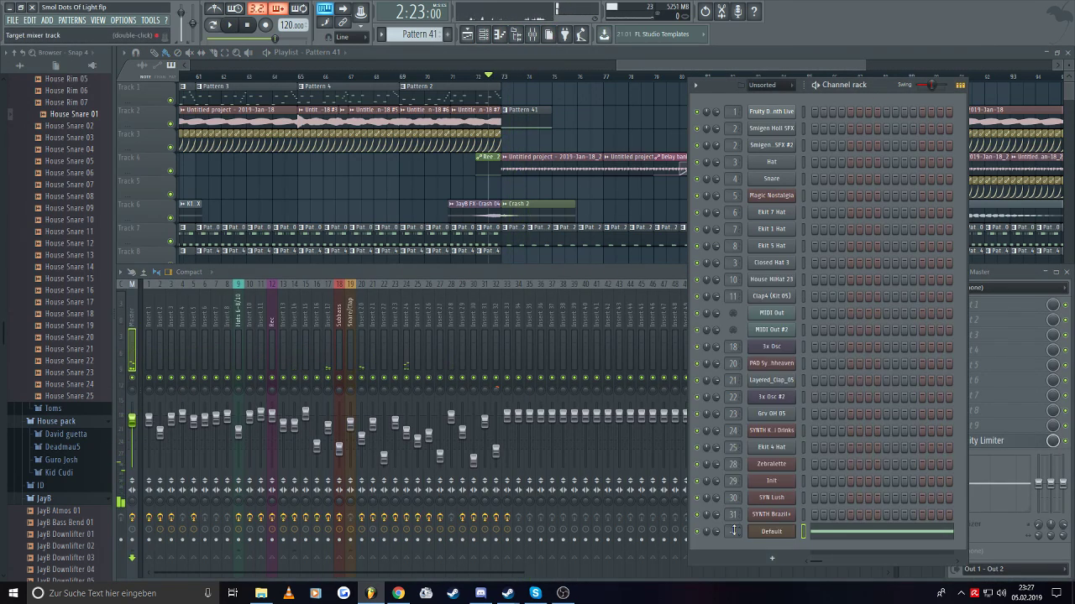
pyautogui.scroll(13, 732, 532)
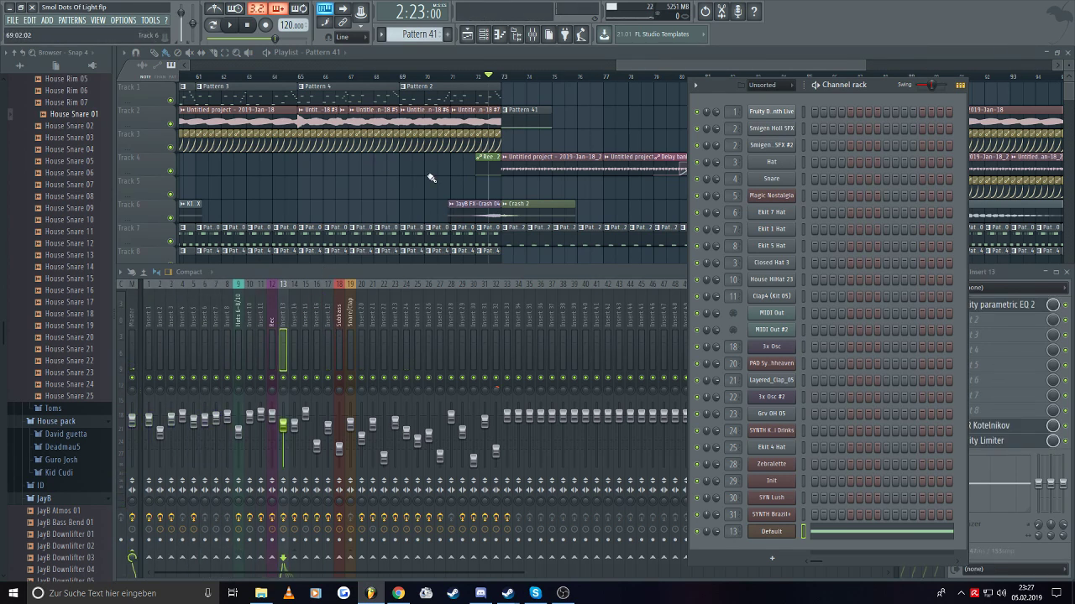
# - Replay the section around bar 73 with the Granulizer open, and add a second Pattern 41 clip on track 2 at bar 75
pyautogui.press('space')
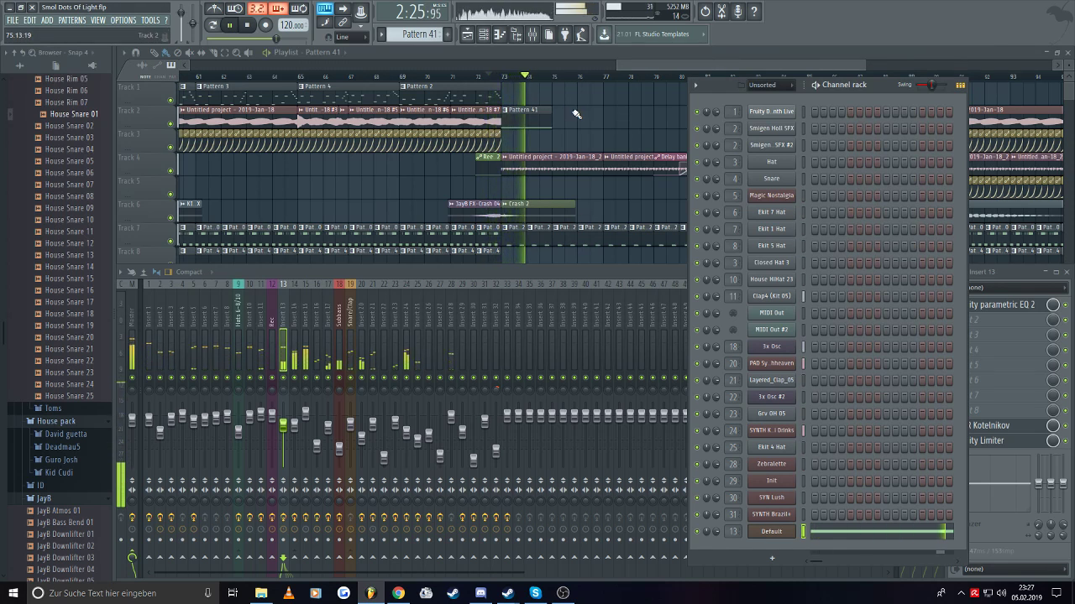
pyautogui.press('space')
pyautogui.click(774, 532)
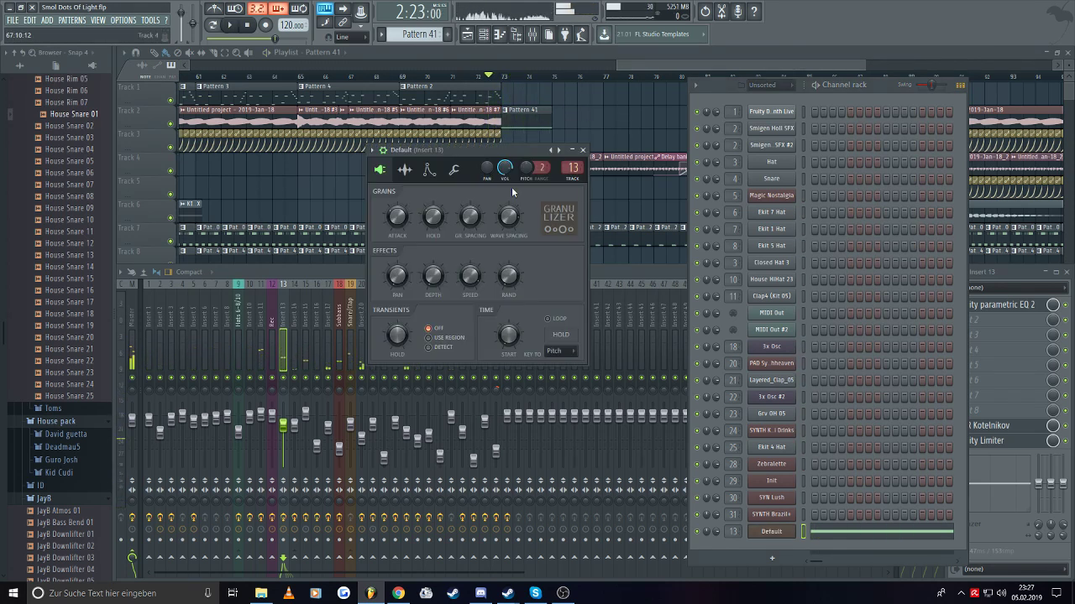
pyautogui.press('space')
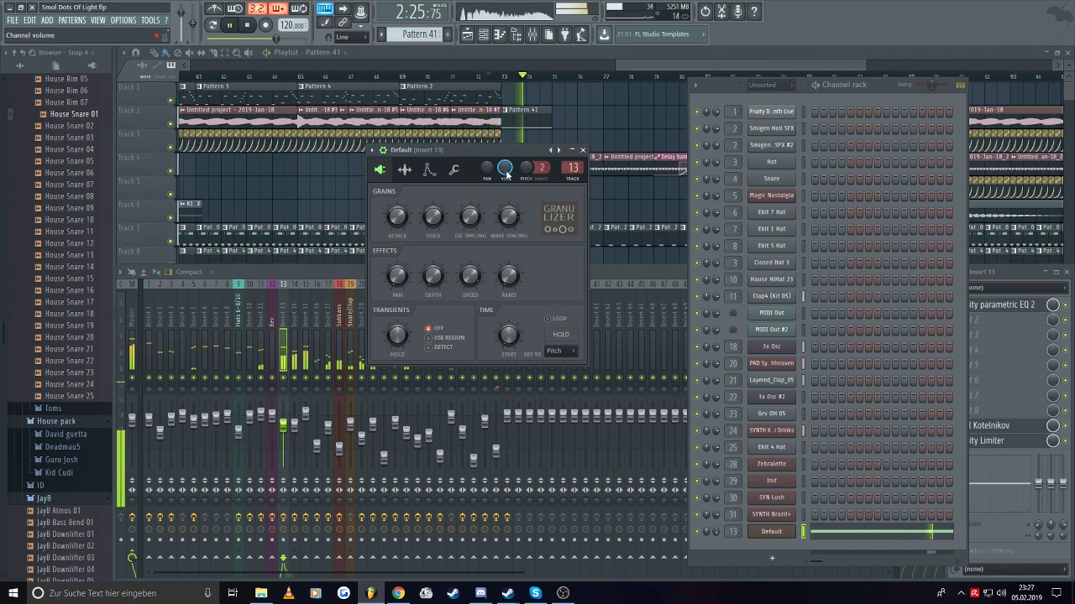
pyautogui.click(559, 120)
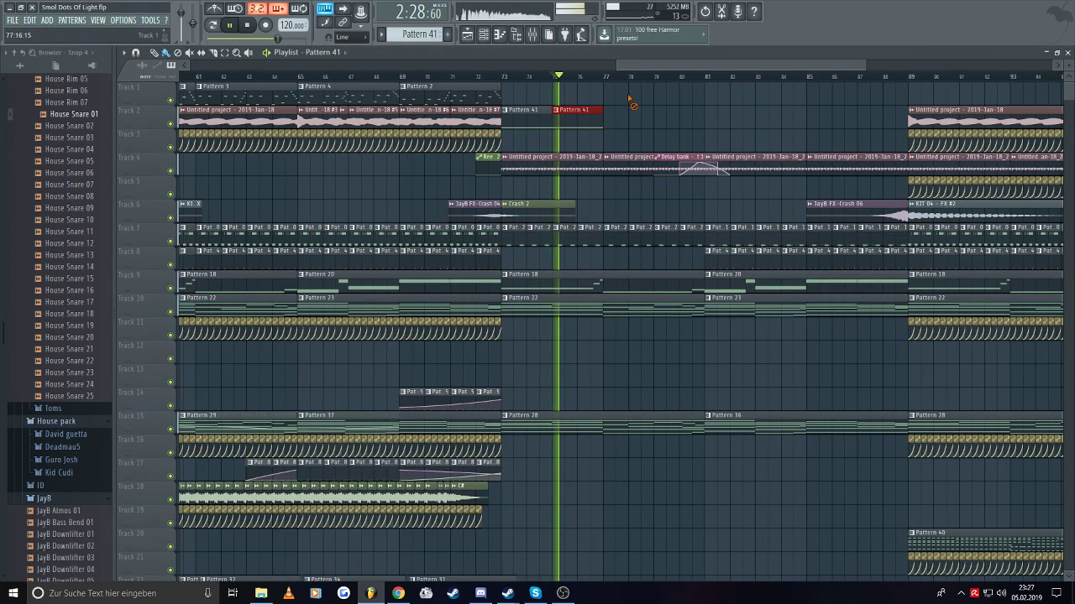
# - Stop playback and shorten the C5 note in Pattern 41's piano roll to two bars
pyautogui.press('F7')
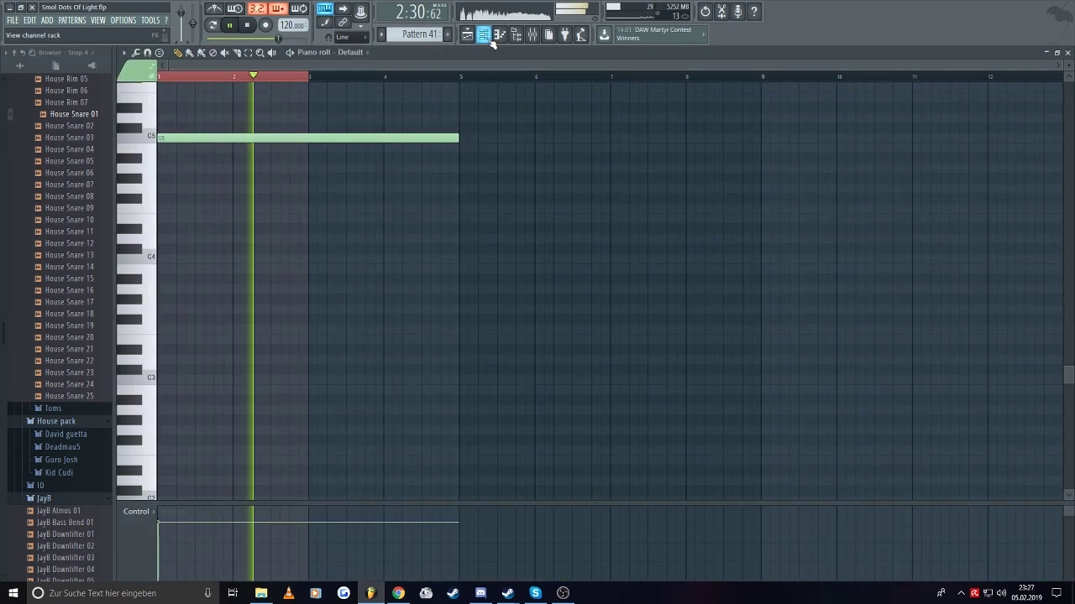
pyautogui.click(483, 33)
pyautogui.click(471, 37)
pyautogui.click(483, 33)
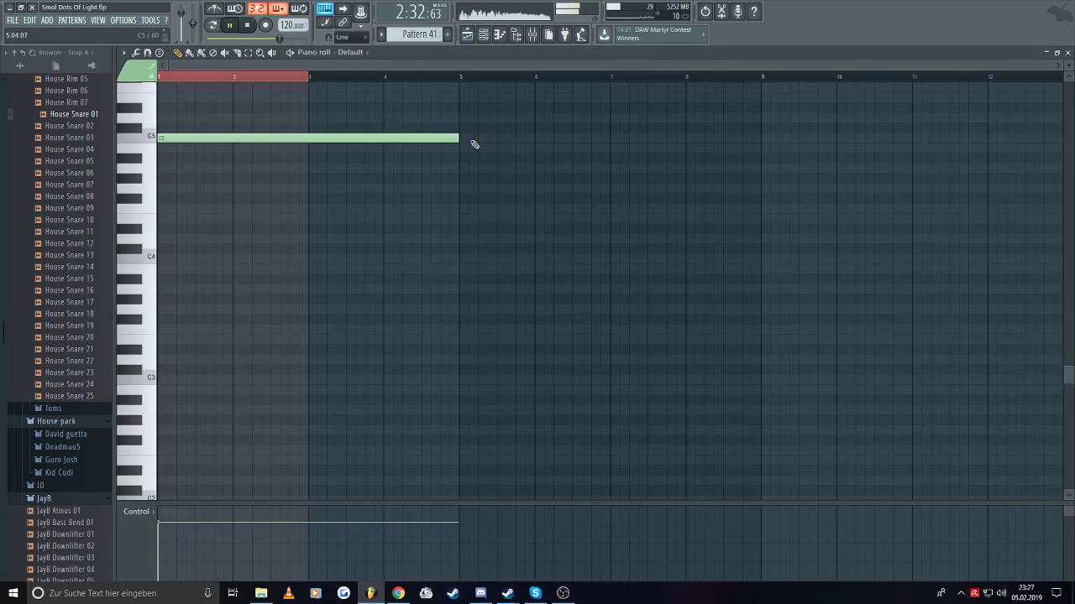
pyautogui.press('space')
pyautogui.moveTo(463, 140); pyautogui.dragTo(310, 151)
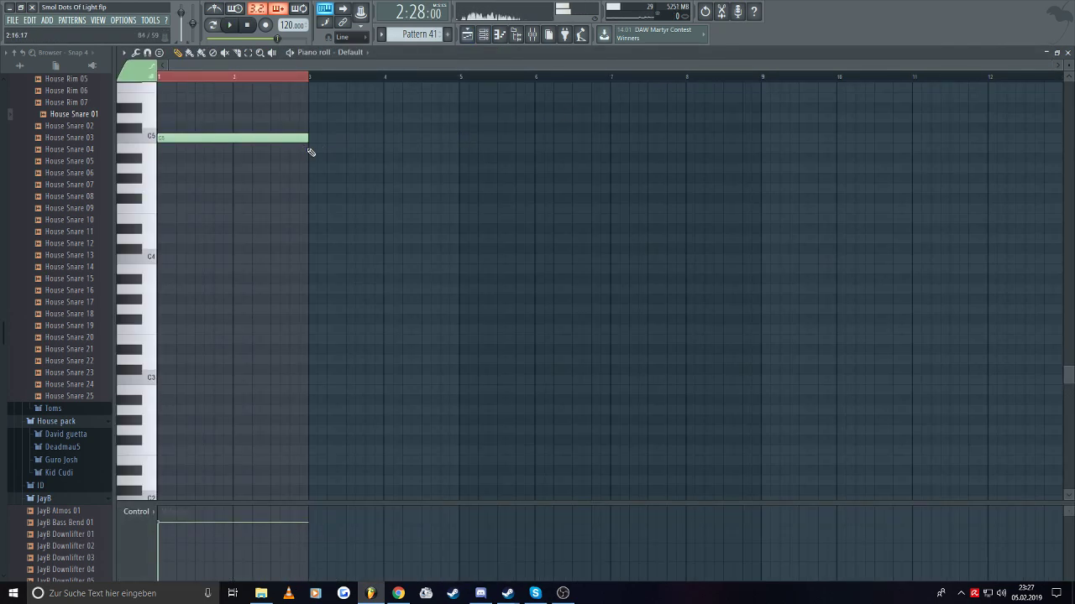
# - Audition the piano roll keys between C5 and A4 to find a second pitch for the Granulizer
pyautogui.click(140, 156)
pyautogui.click(138, 136)
pyautogui.click(137, 168)
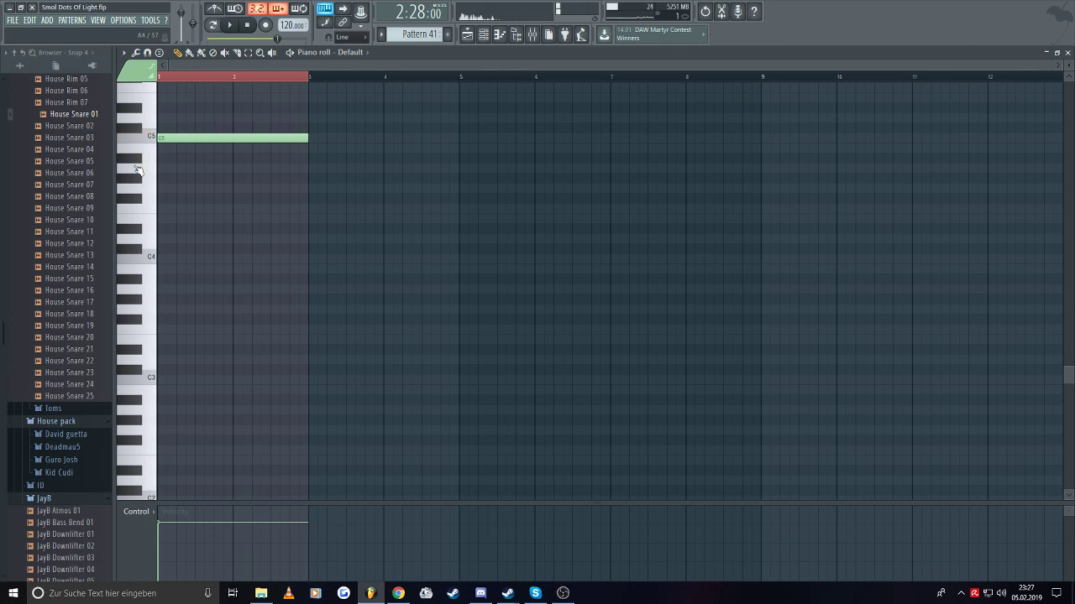
pyautogui.click(137, 171)
# - Place a Pattern 41 clip on track 2 at bar 77 as a unique pattern with its note moved down to A4
pyautogui.click(464, 37)
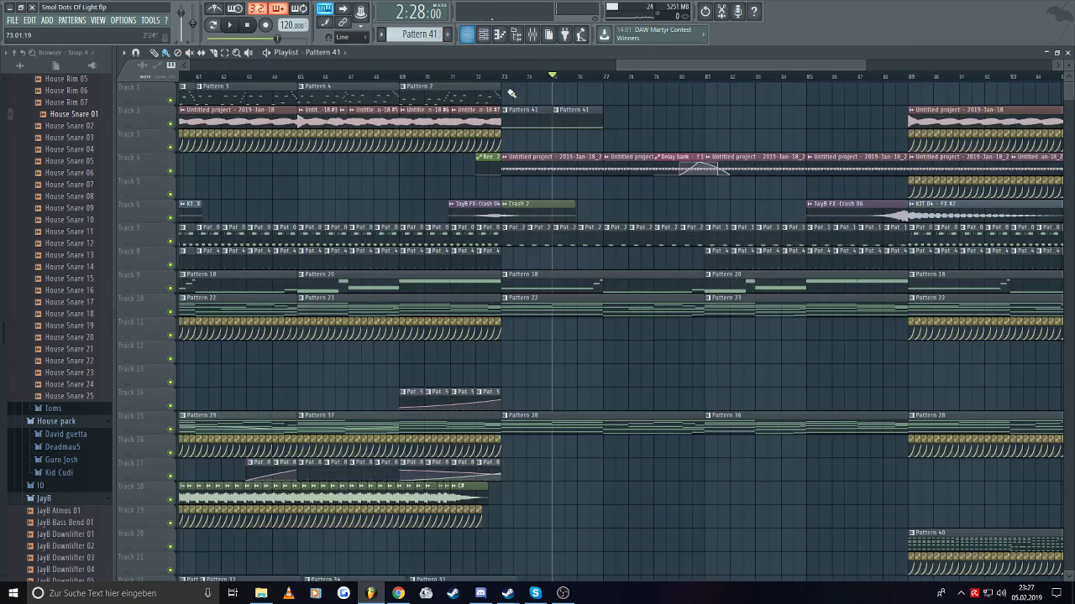
pyautogui.click(611, 124)
pyautogui.click(605, 110)
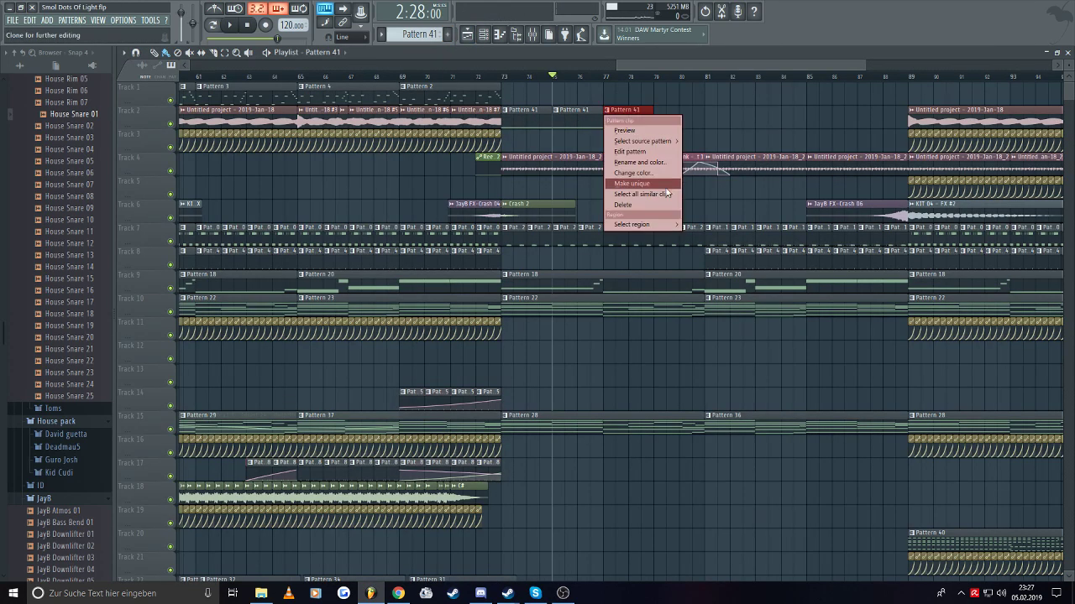
pyautogui.click(643, 189)
pyautogui.moveTo(218, 142); pyautogui.dragTo(184, 173)
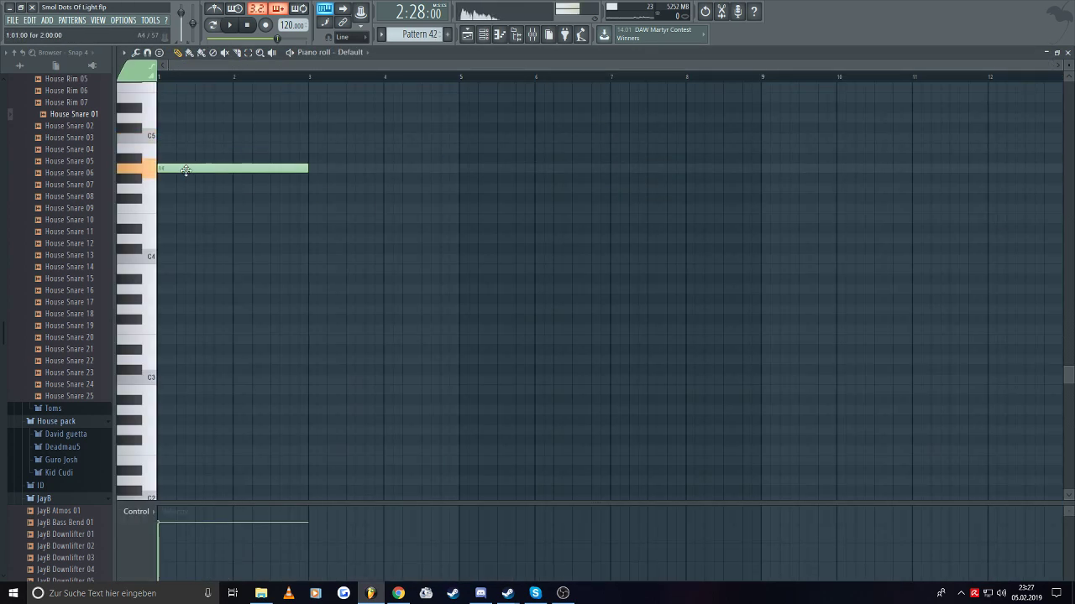
# - Play the arrangement from bar 75, checking the mixer levels, and add a second Pattern 42 clip on track 2 at bar 79
pyautogui.press('space')
pyautogui.click(468, 33)
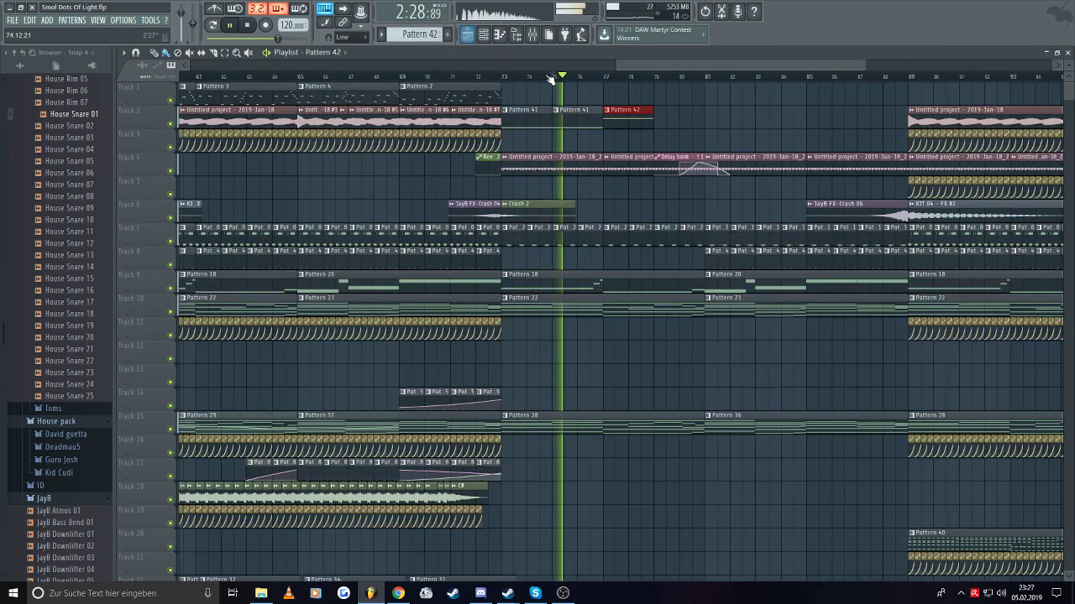
pyautogui.click(517, 35)
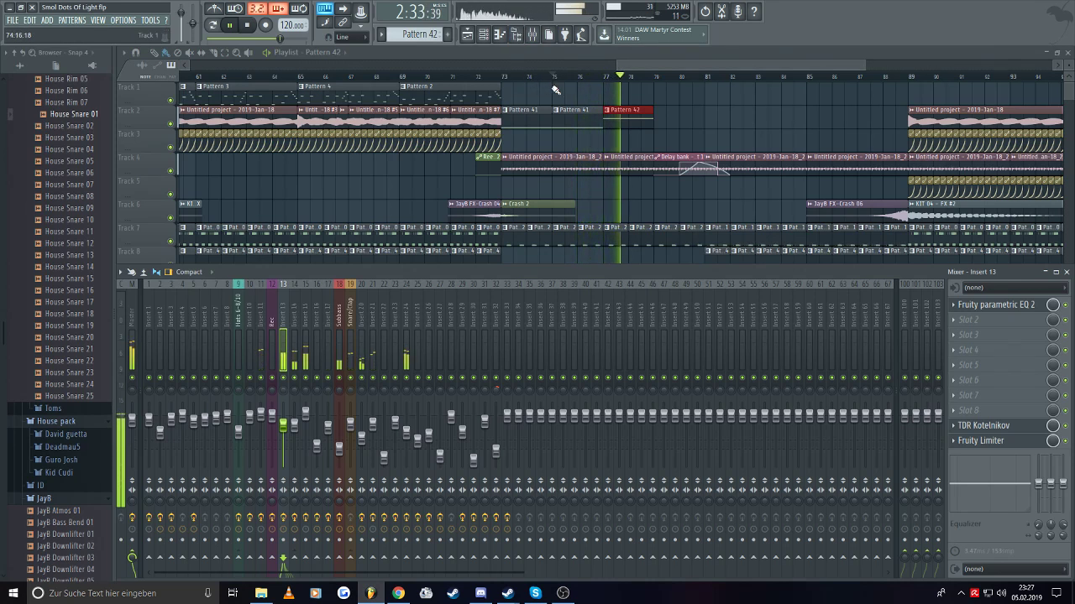
pyautogui.press('F9')
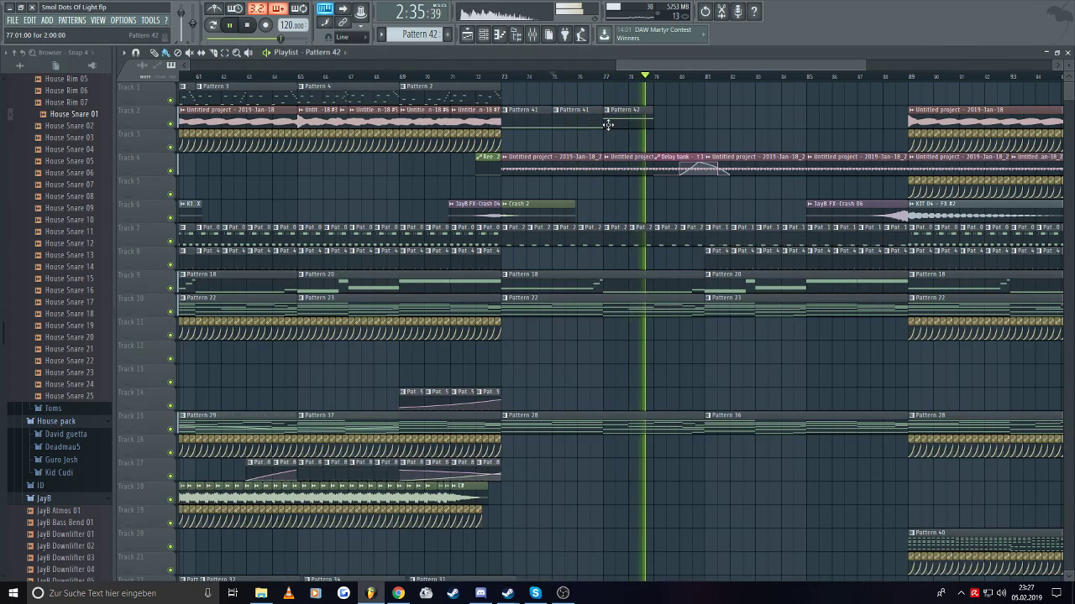
pyautogui.click(672, 116)
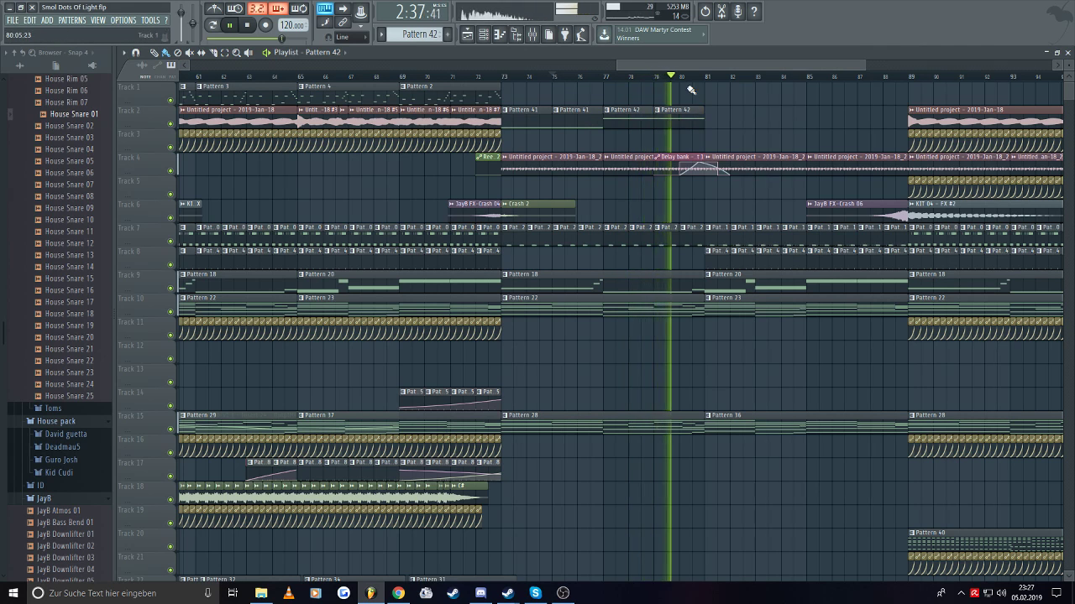
pyautogui.press('space')
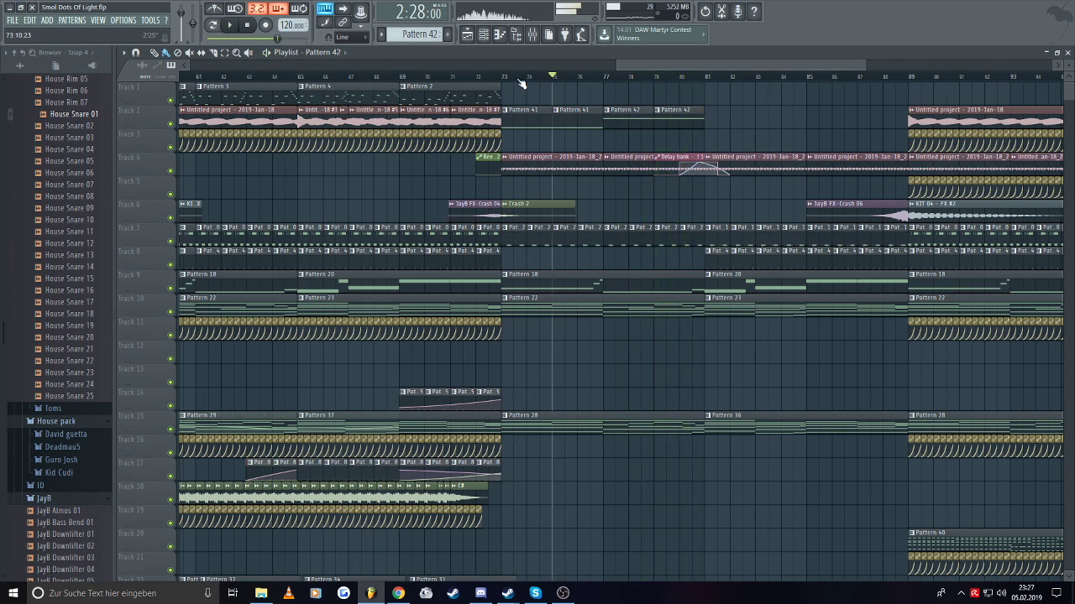
# - Assign the Default Granulizer channel to mixer insert 34 and route that insert to insert 13 instead of the master
pyautogui.click(483, 33)
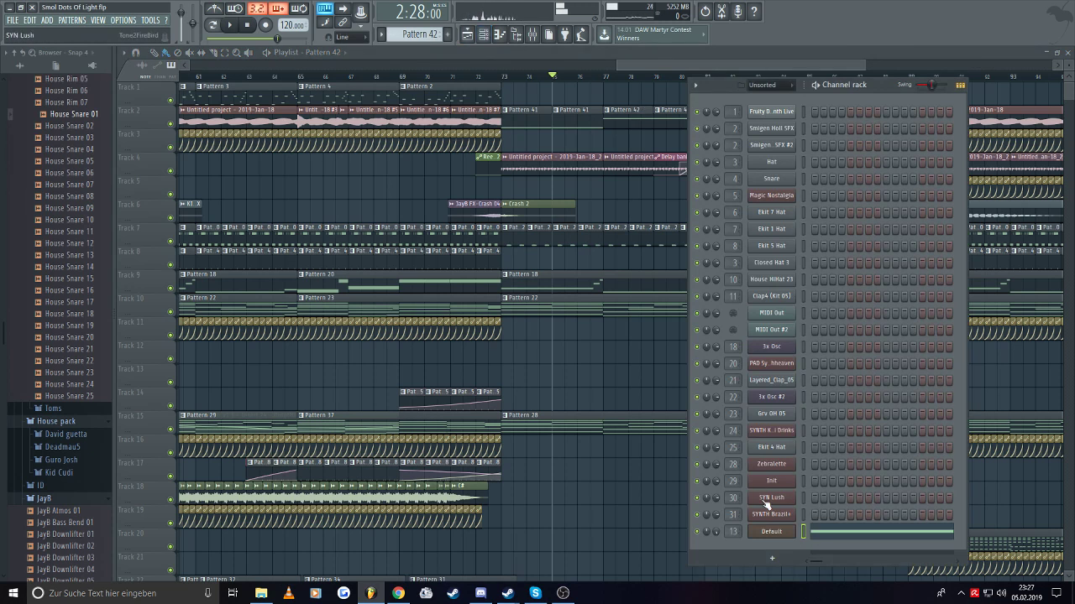
pyautogui.click(777, 534)
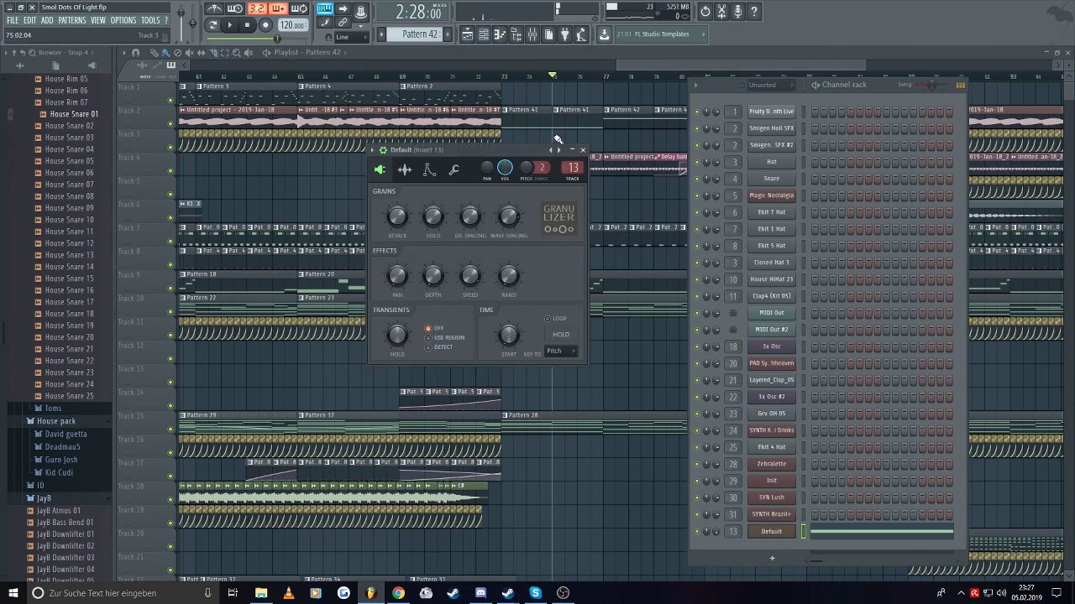
pyautogui.rightClick(509, 170)
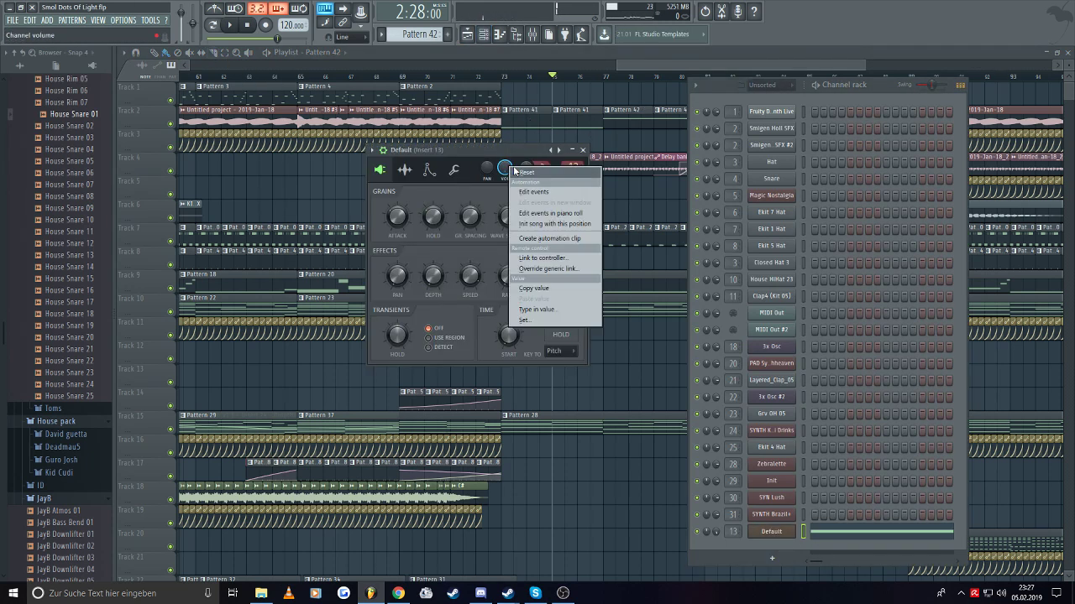
pyautogui.click(532, 34)
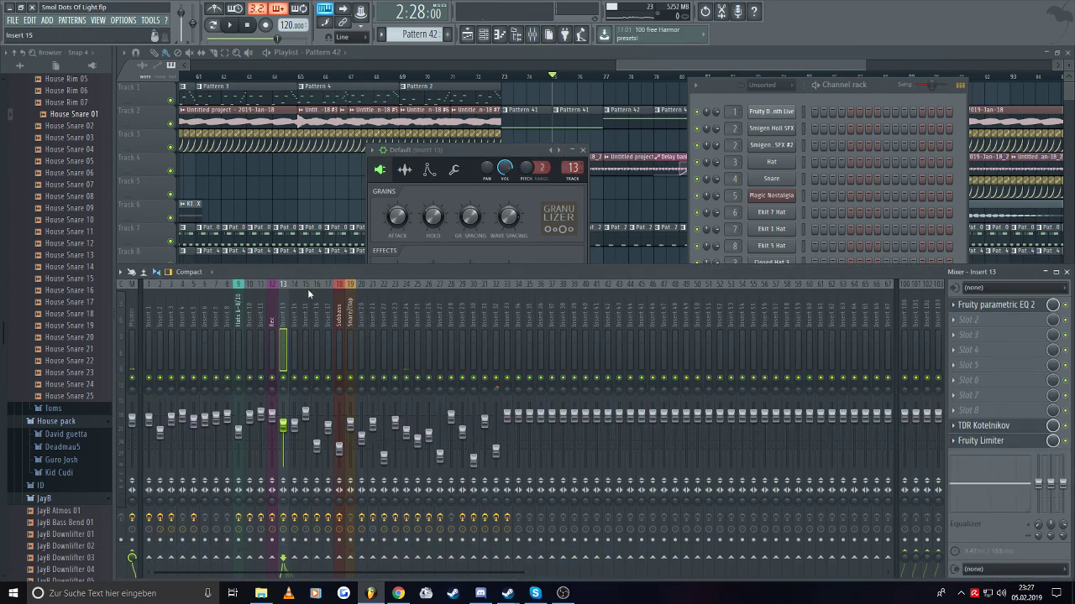
pyautogui.moveTo(572, 167); pyautogui.dragTo(572, 167)
pyautogui.click(602, 275)
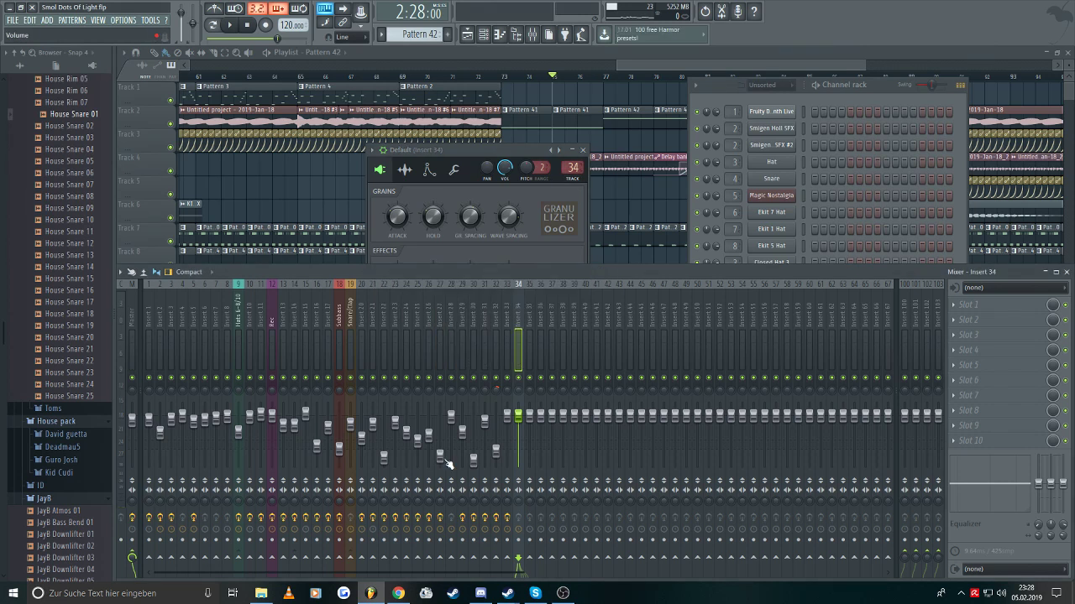
pyautogui.click(282, 561)
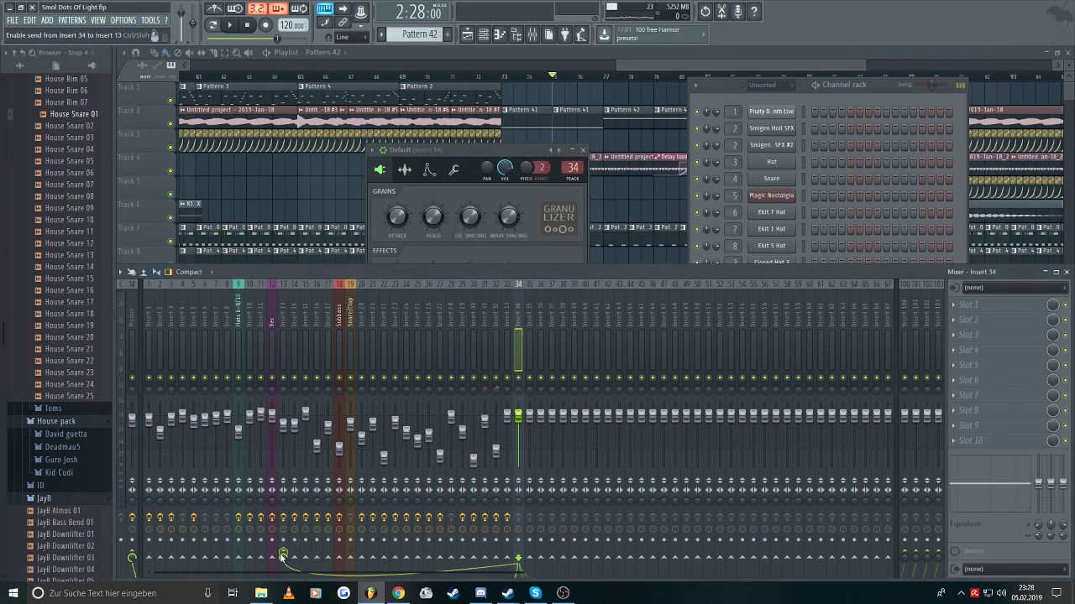
pyautogui.click(132, 557)
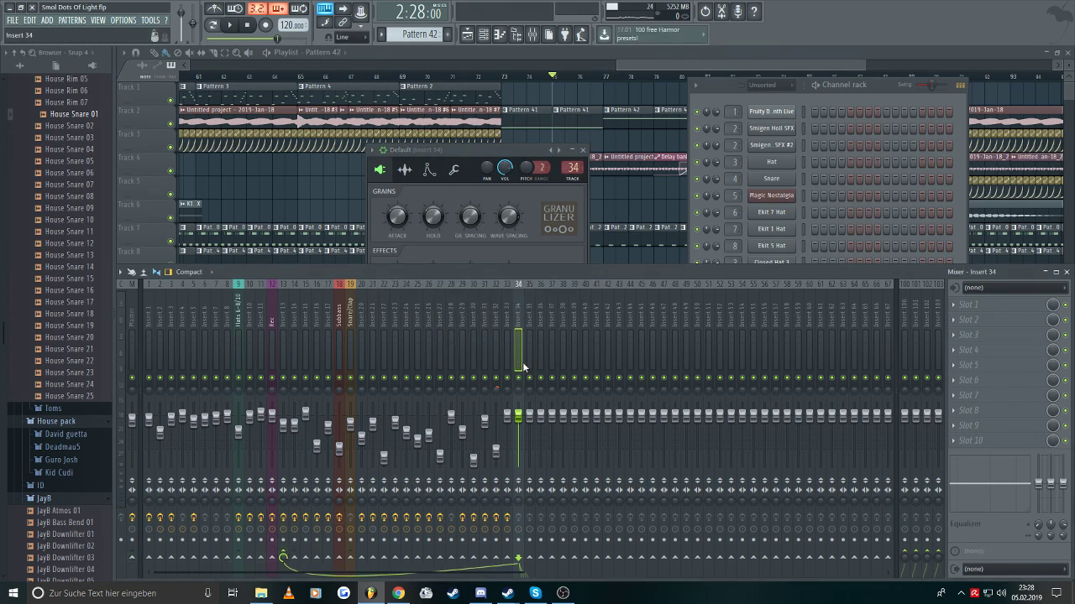
# - Add Fruity Limiter to slot 10 of insert 34 and raise its saturation to maximum
pyautogui.click(989, 431)
pyautogui.press('Escape')
pyautogui.click(964, 439)
pyautogui.click(923, 252)
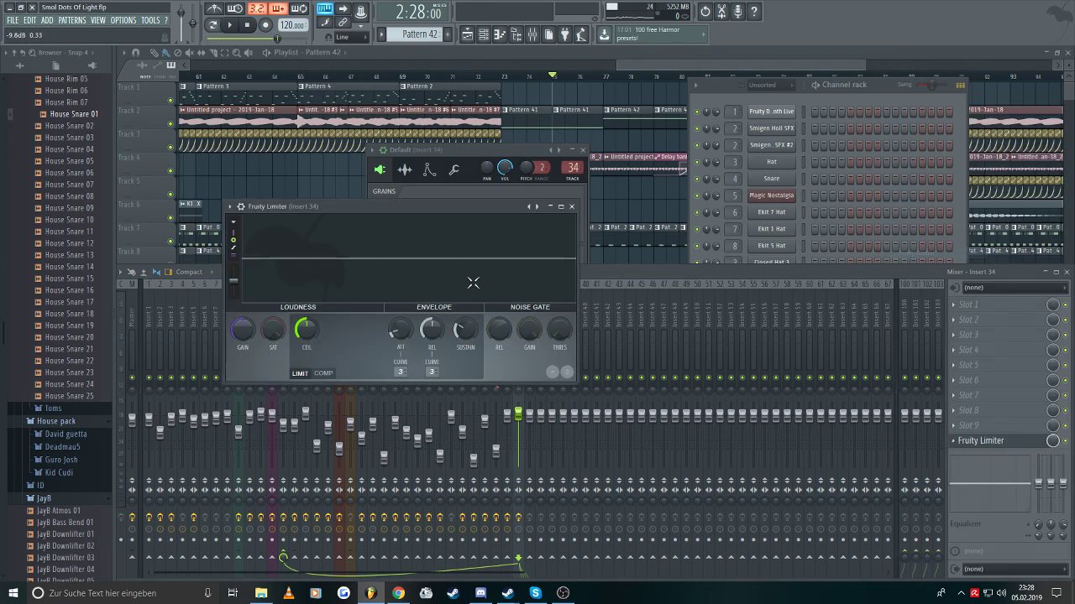
pyautogui.moveTo(273, 330); pyautogui.dragTo(273, 286)
# - Add TDR Kotelnikov to slot 9 of insert 34 and lower its threshold to -29.3 dB during playback
pyautogui.click(967, 425)
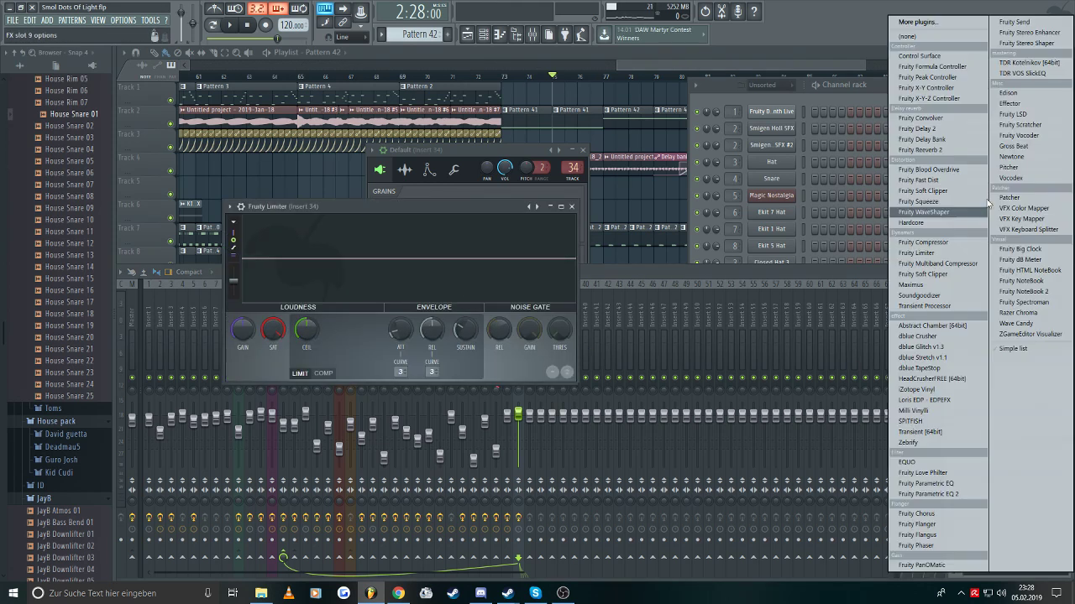
pyautogui.click(1031, 69)
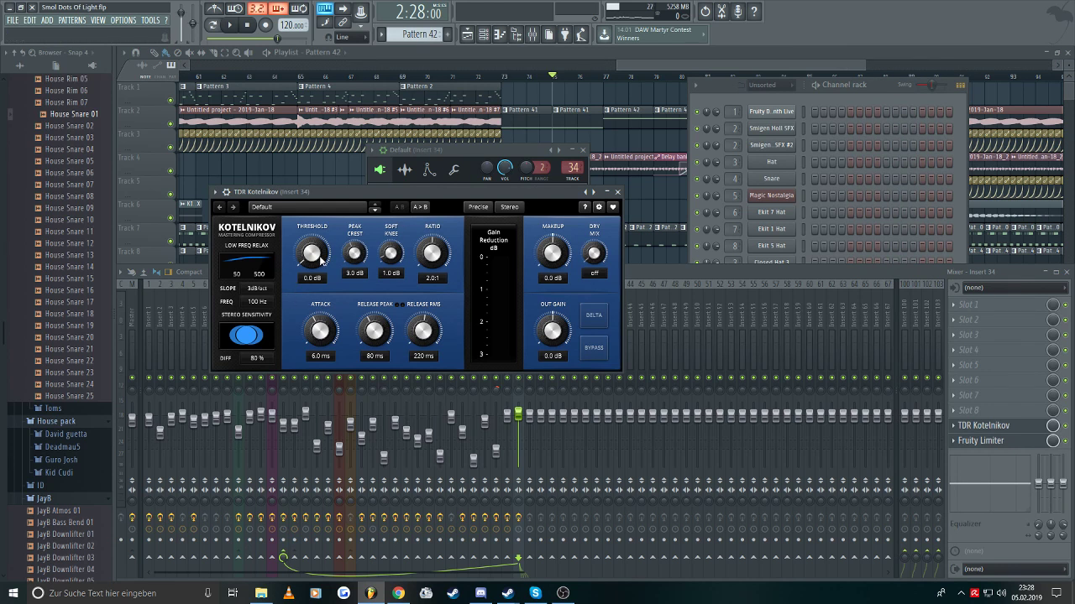
pyautogui.press('space')
pyautogui.moveTo(320, 261); pyautogui.dragTo(320, 303)
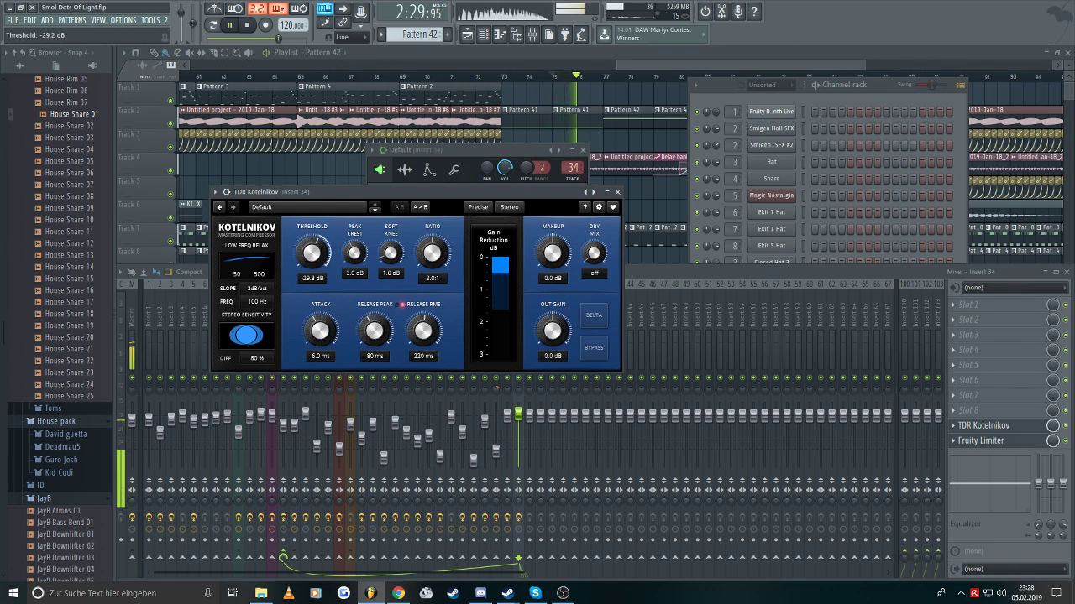
# - Set the compressor's ratio to 2.3:1 and makeup to 5.0 dB, and raise its output gain
pyautogui.moveTo(431, 252); pyautogui.dragTo(431, 245)
pyautogui.press('space')
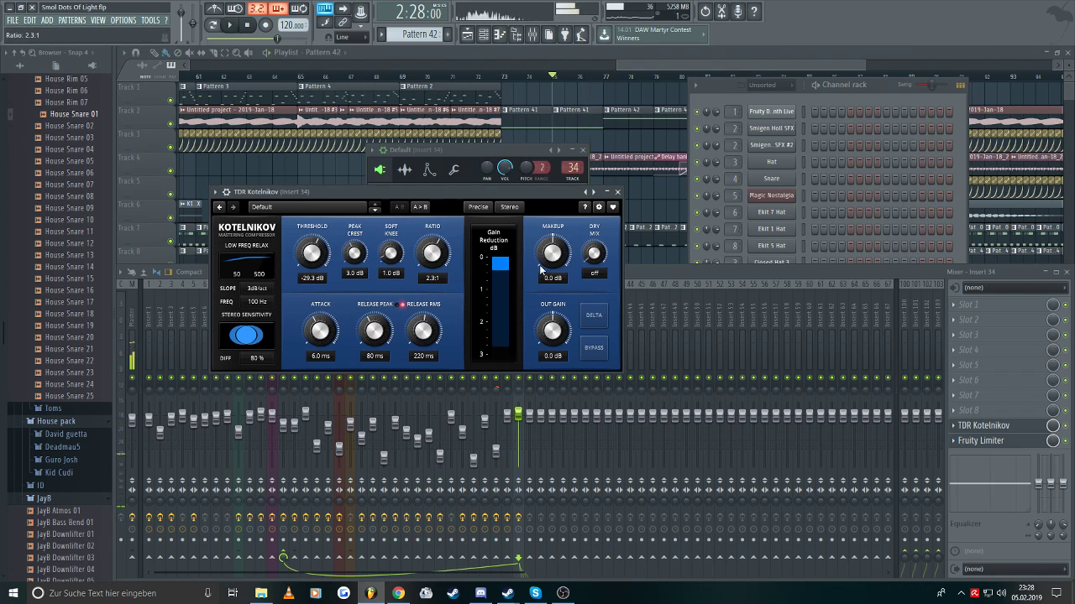
pyautogui.press('space')
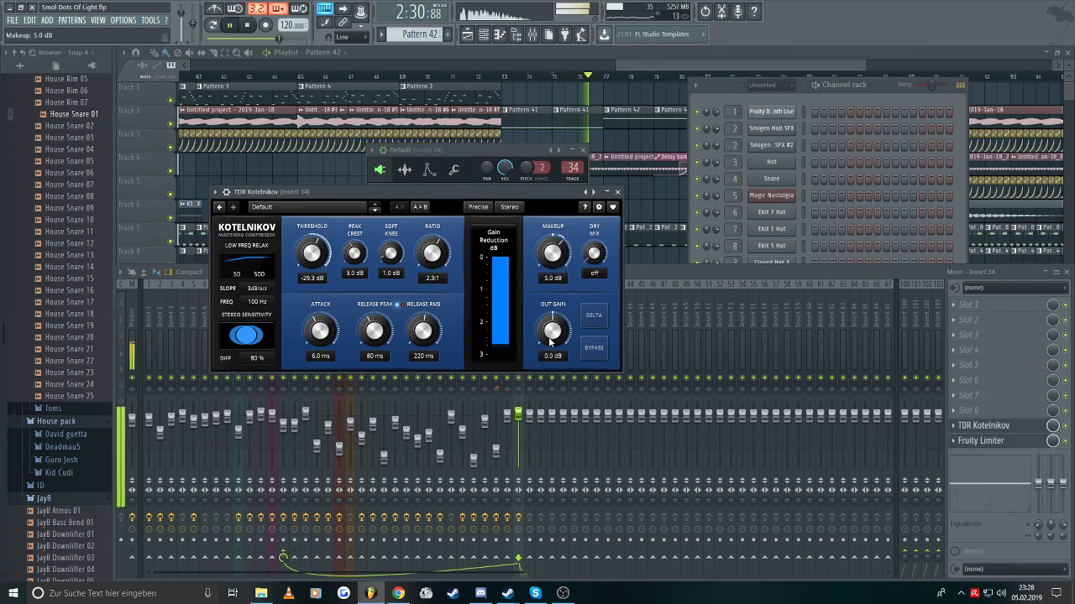
pyautogui.moveTo(554, 331); pyautogui.dragTo(553, 320)
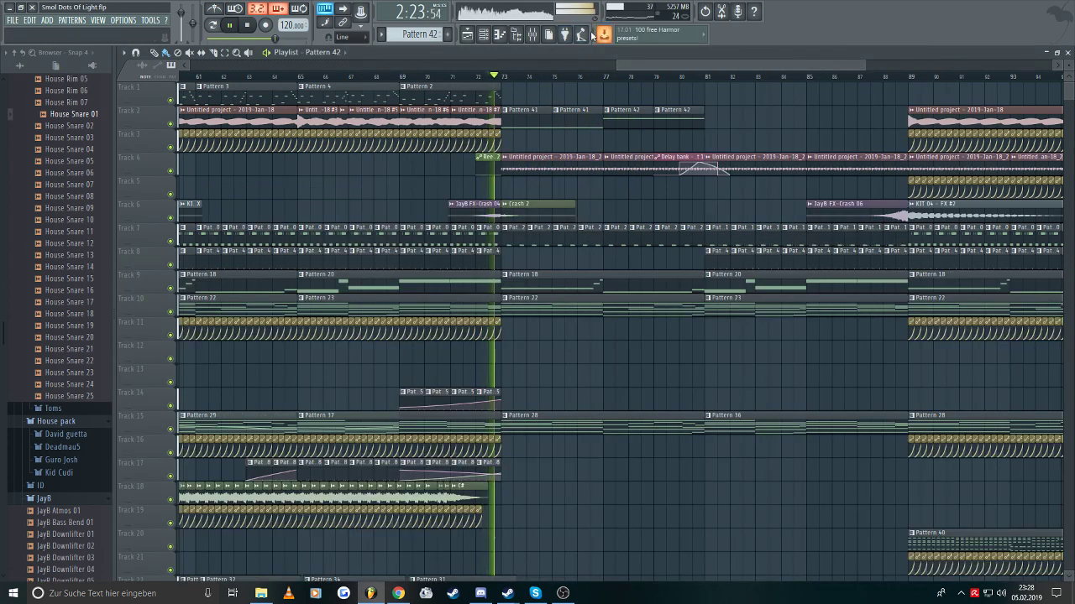
# - Play the song with the mixer open to check the processed signal on insert 34
pyautogui.click(532, 34)
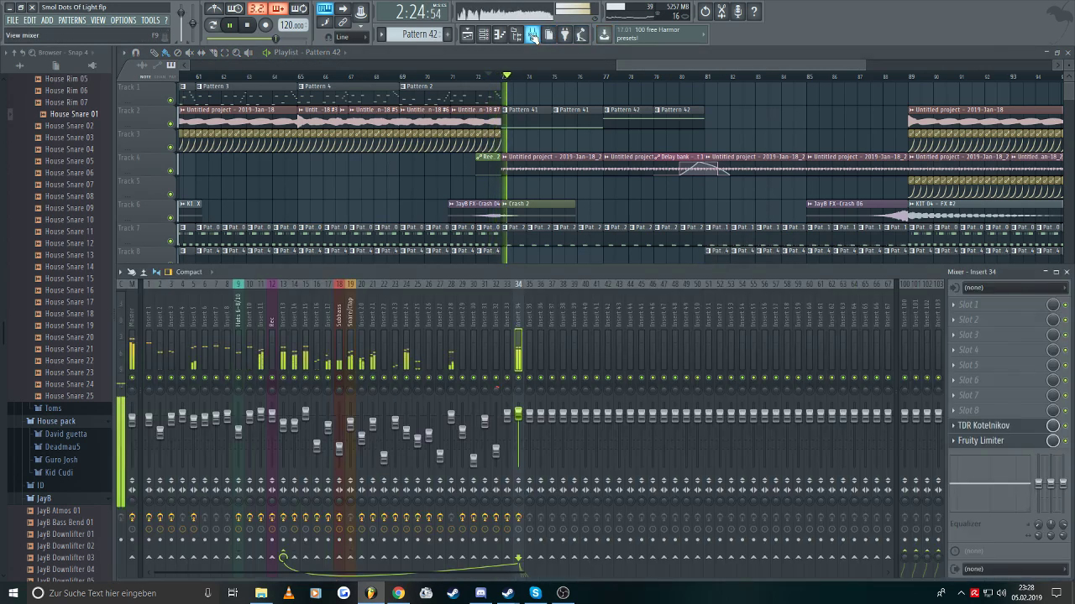
pyautogui.press('space')
pyautogui.press('space')
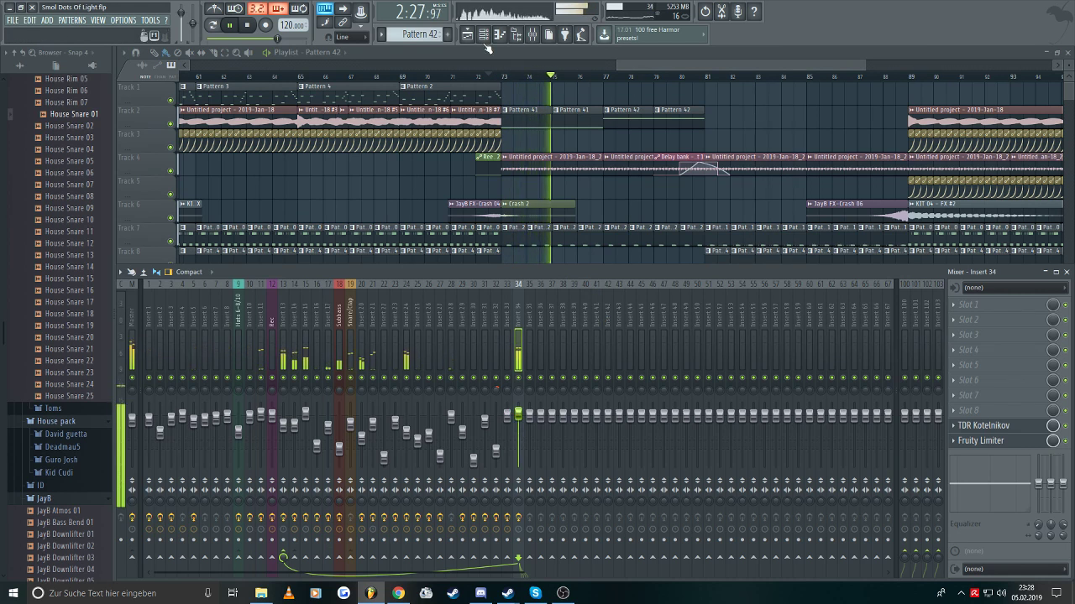
# - Open the Default Granulizer channel's settings and play Pattern 42 on its own in pattern mode
pyautogui.press('F6')
pyautogui.click(775, 534)
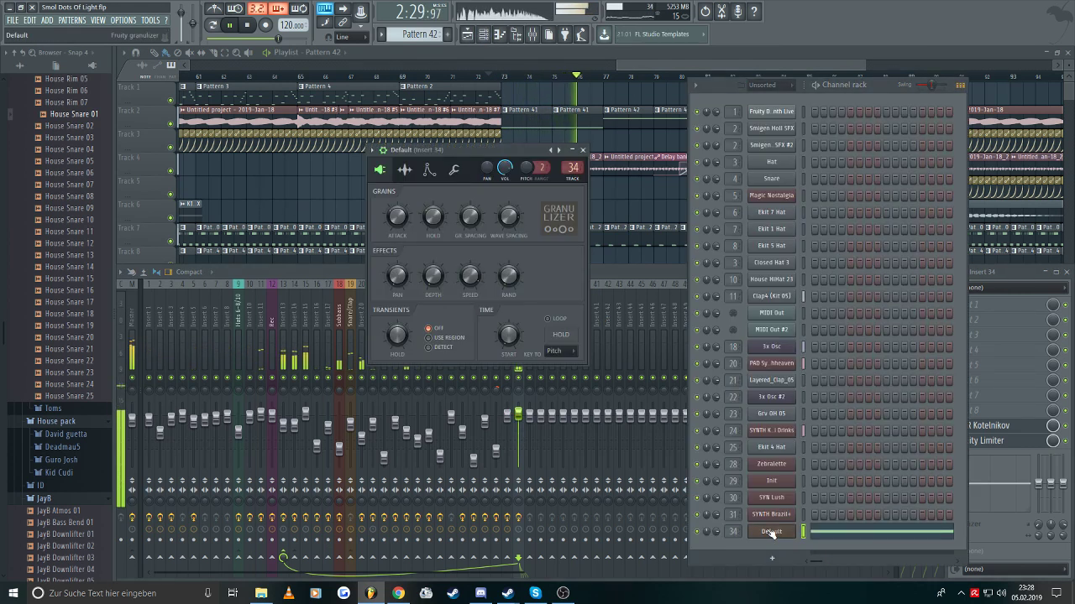
pyautogui.click(771, 533)
pyautogui.click(771, 534)
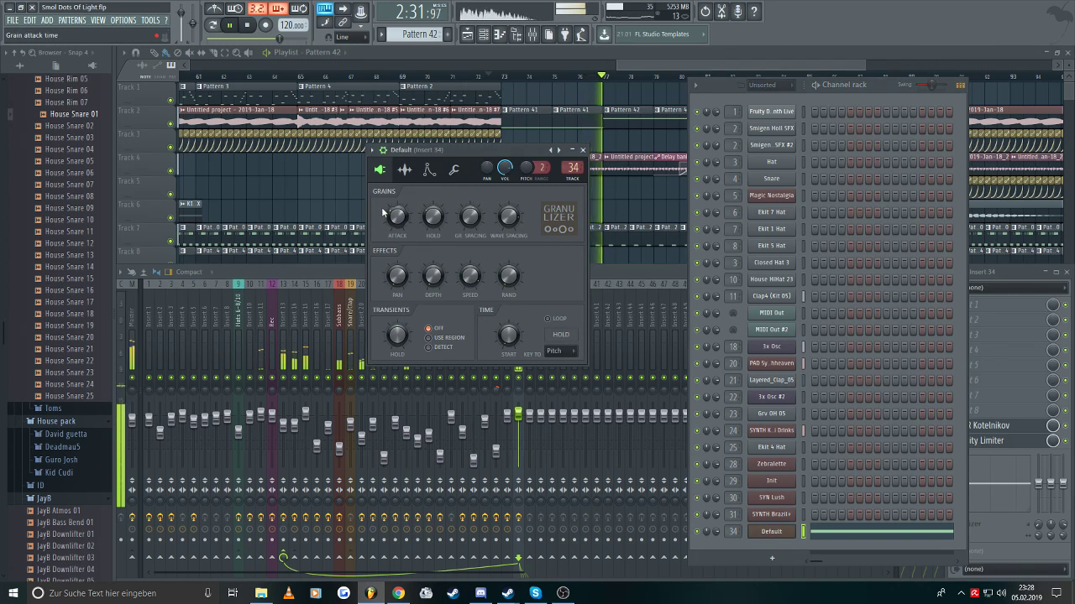
pyautogui.press('l')
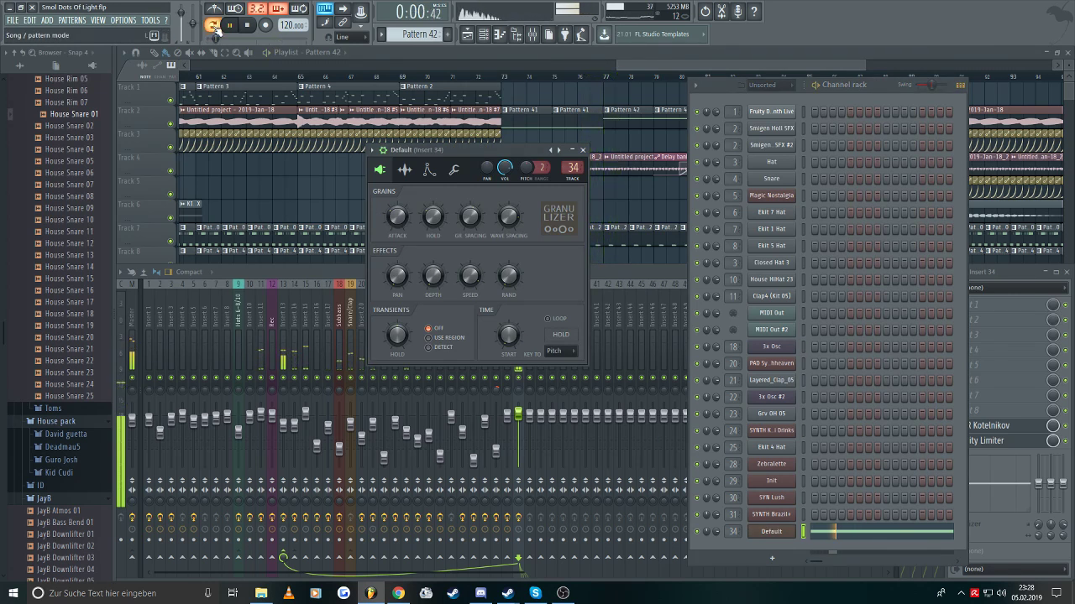
pyautogui.press('space')
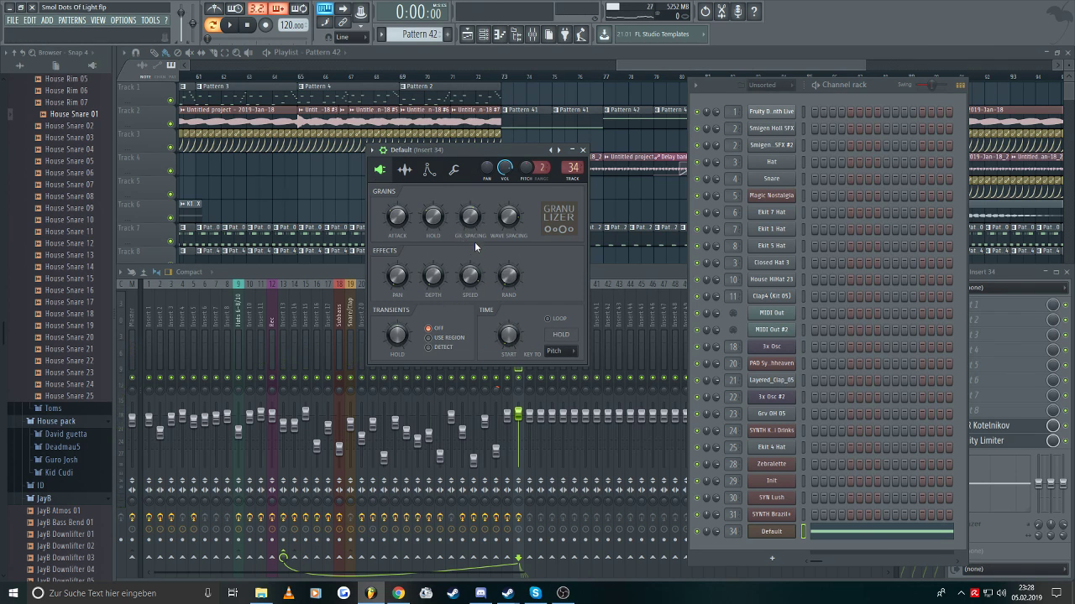
pyautogui.press('space')
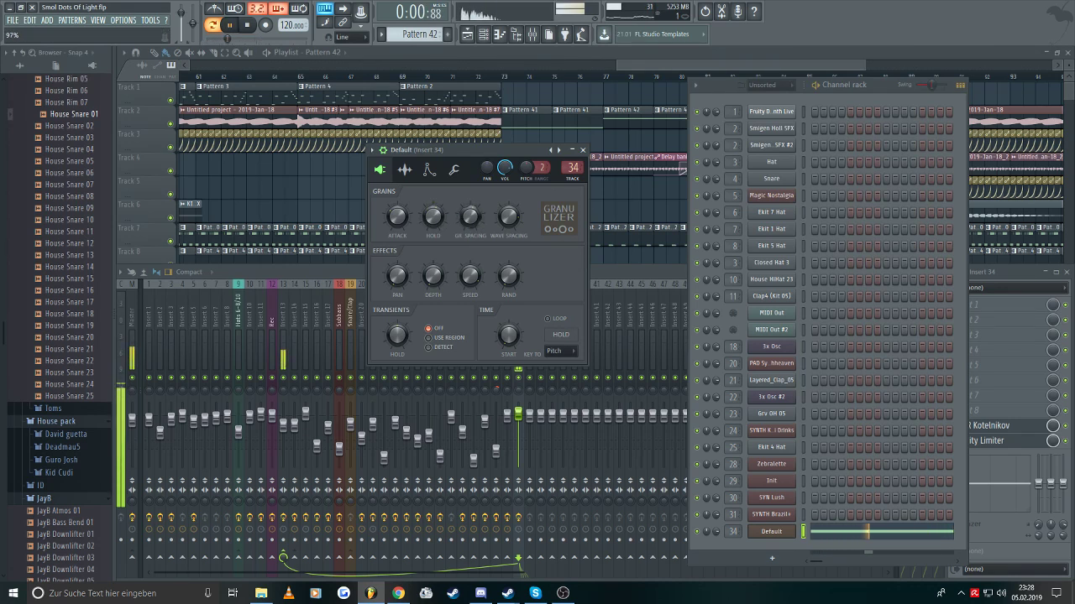
# - Reset the Granulizer's wave spacing and set its grain spacing to 139% while auditioning the pattern
pyautogui.rightClick(473, 217)
pyautogui.press('Escape')
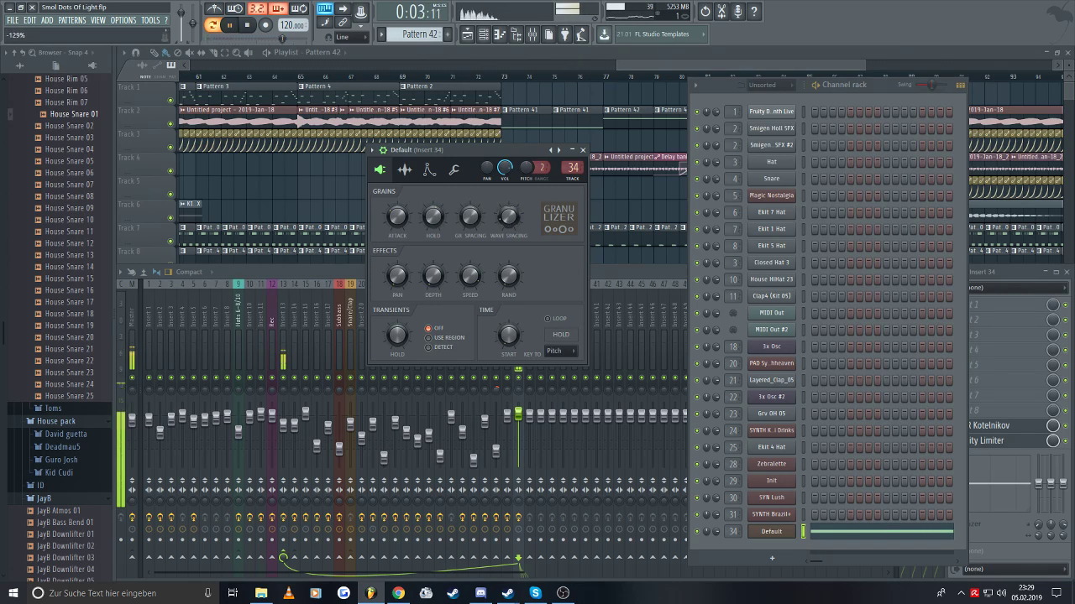
pyautogui.rightClick(507, 215)
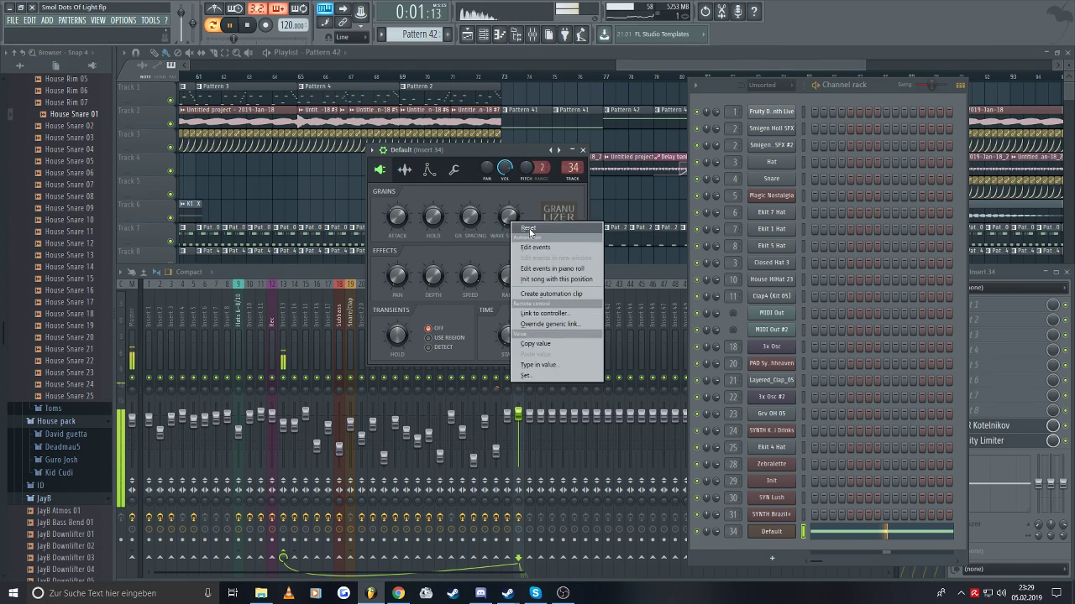
pyautogui.click(462, 220)
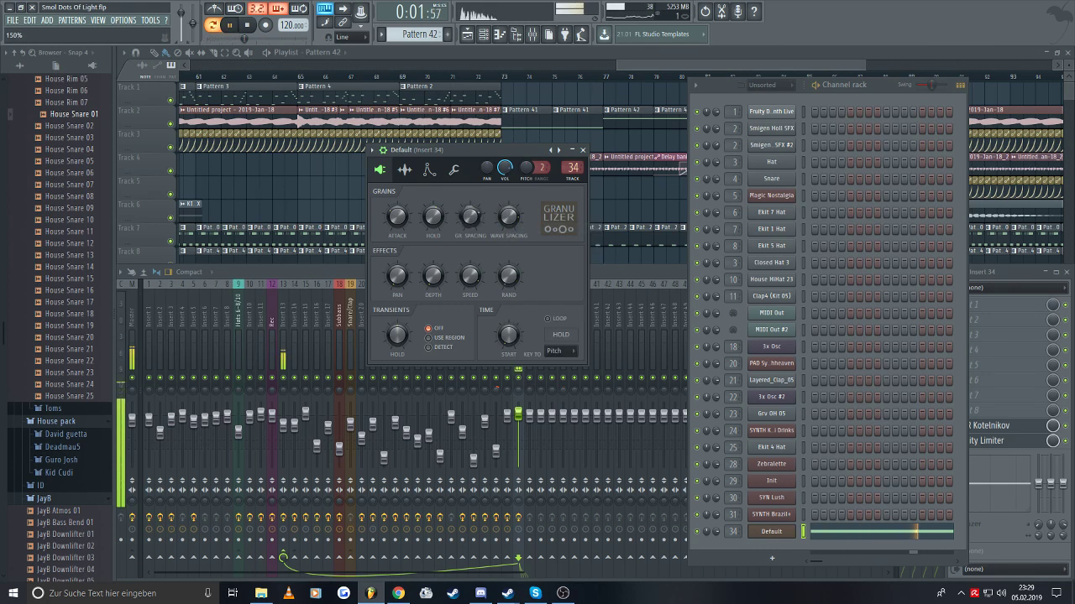
pyautogui.press('space')
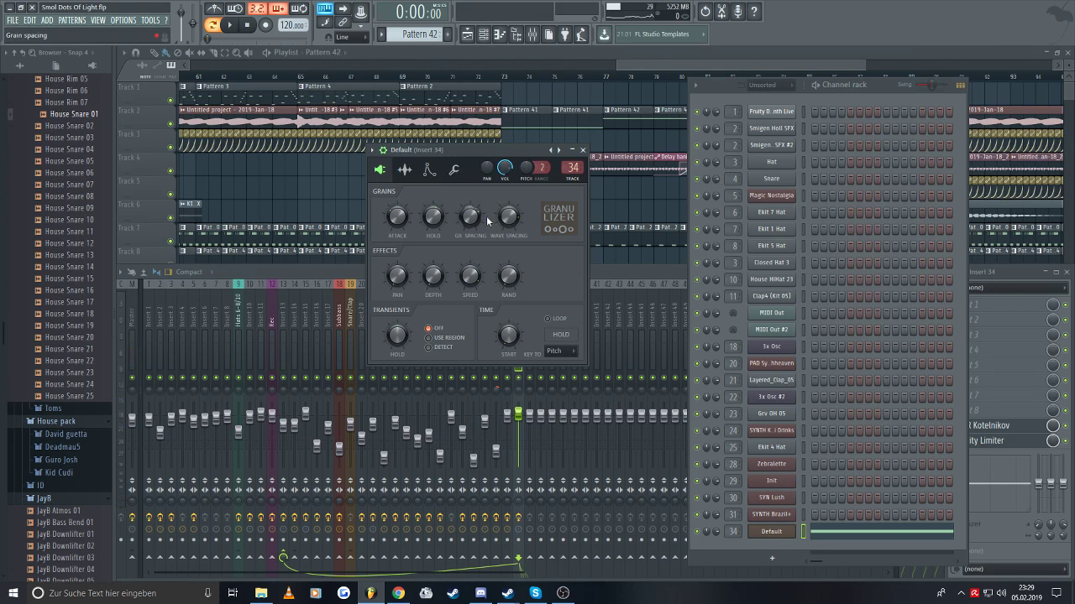
pyautogui.press('space')
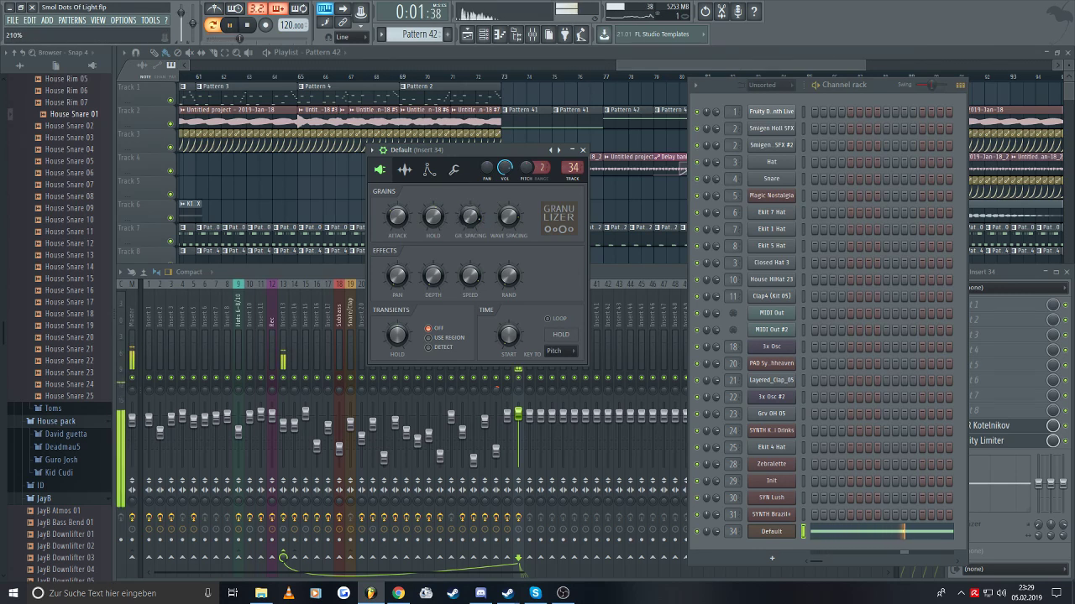
pyautogui.press('space')
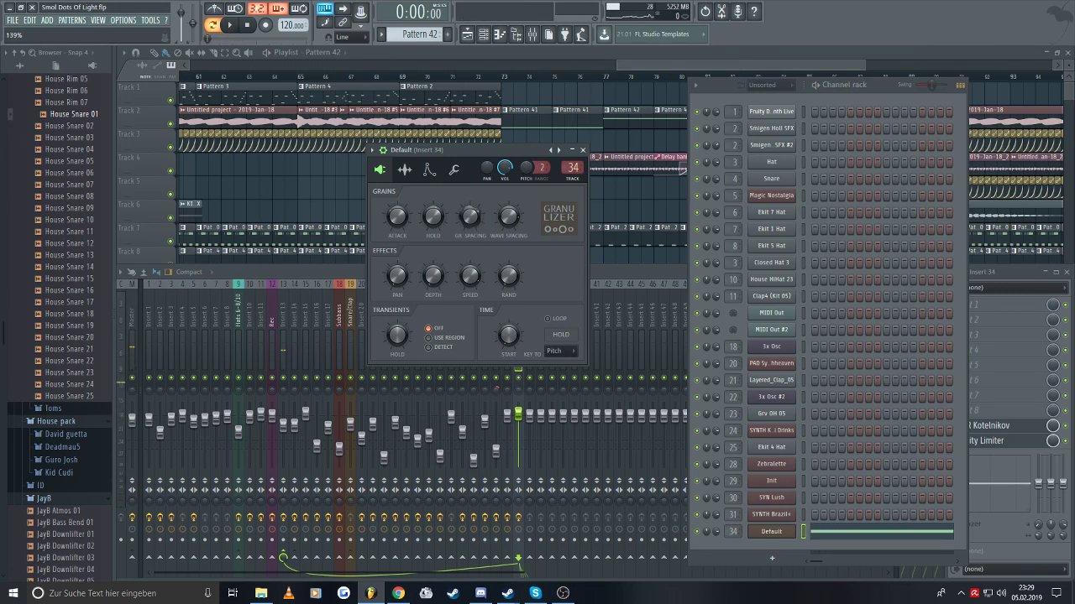
# - Solo Track 2 in the playlist during song playback, then move the playback position to bar 77 and stop
pyautogui.press('space')
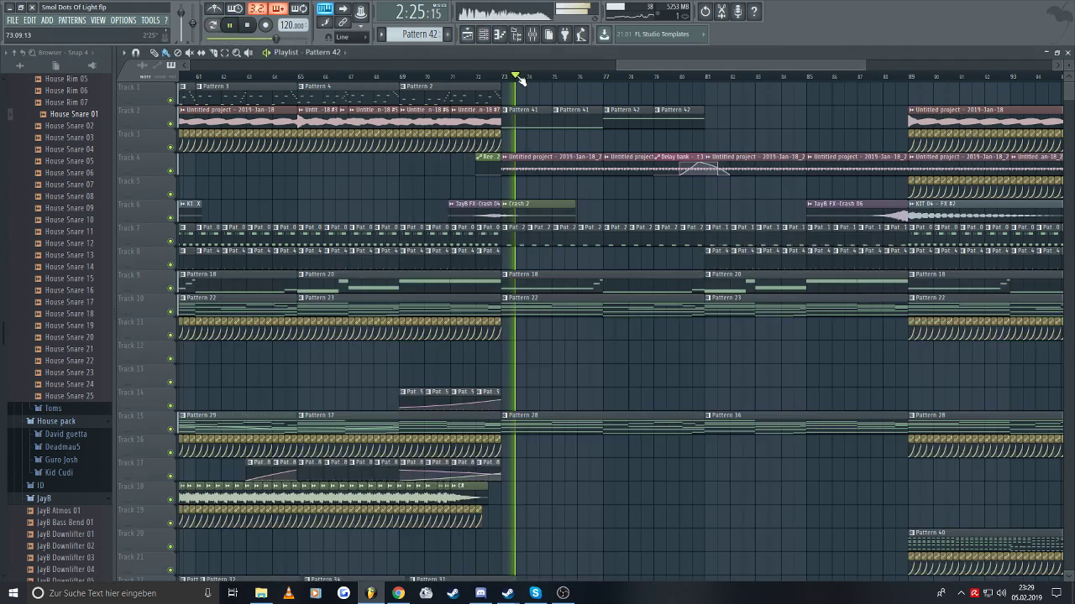
pyautogui.rightClick(170, 124)
pyautogui.click(510, 77)
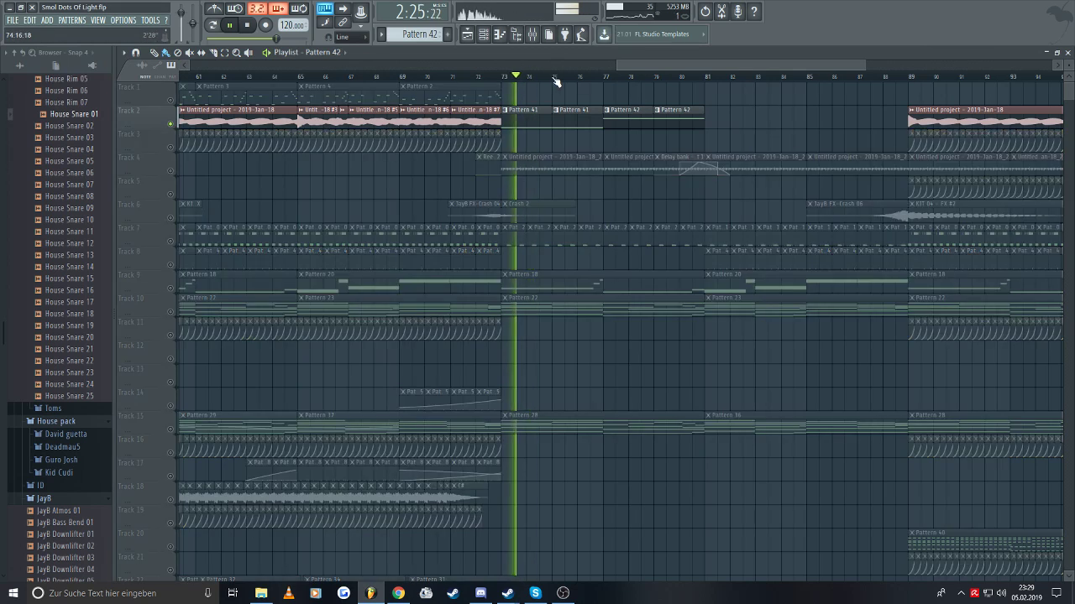
pyautogui.click(604, 77)
pyautogui.press('space')
# - Play the soloed track from about bar 72 and check the Default Granulizer's grain spacing control while listening
pyautogui.press('F6')
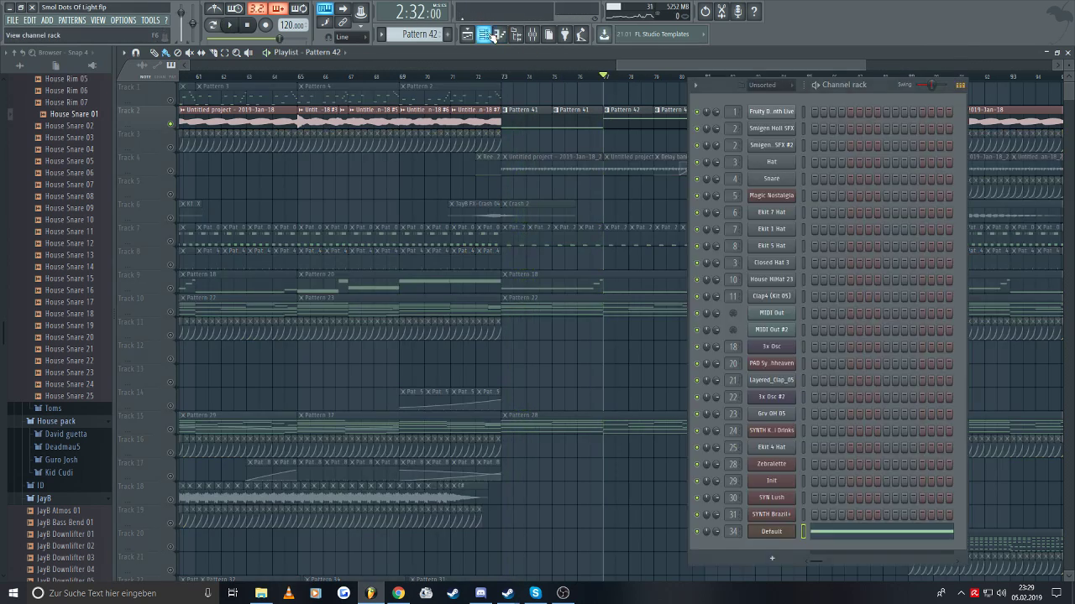
pyautogui.click(760, 535)
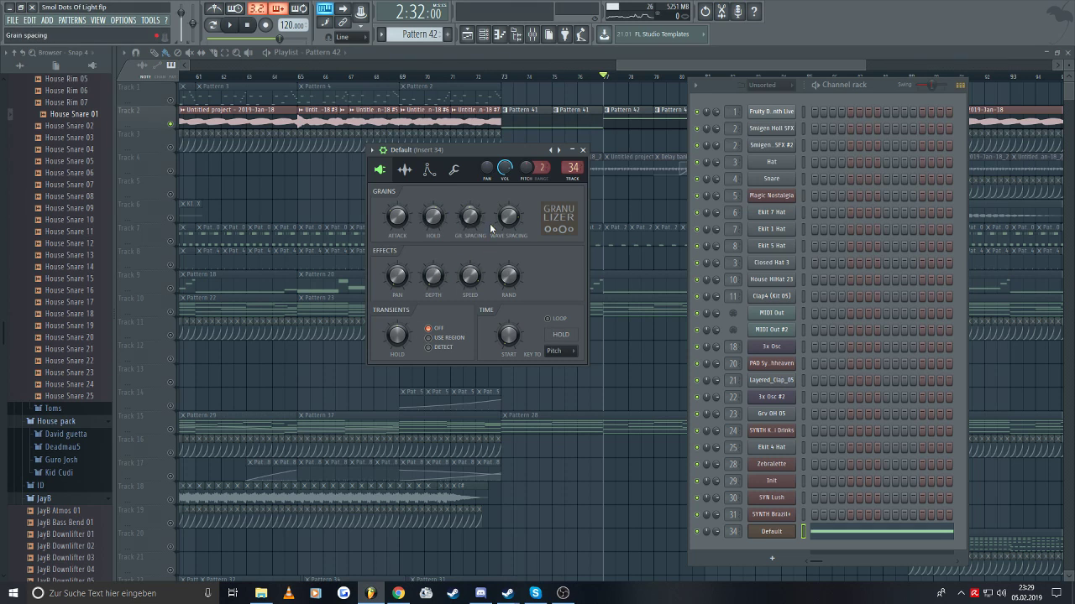
pyautogui.click(496, 79)
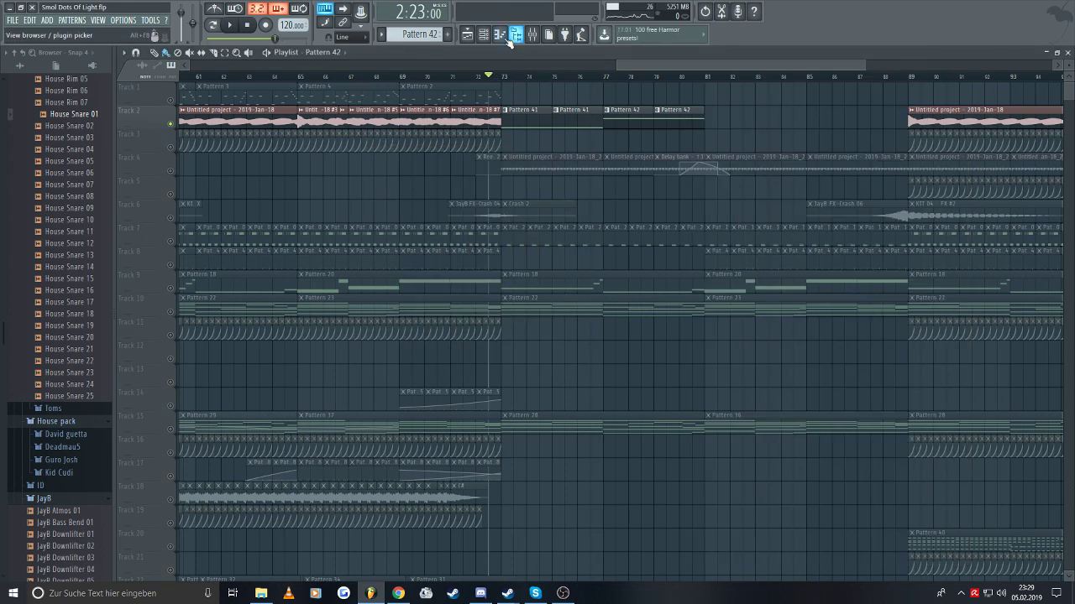
pyautogui.press('space')
pyautogui.press('F6')
pyautogui.click(774, 534)
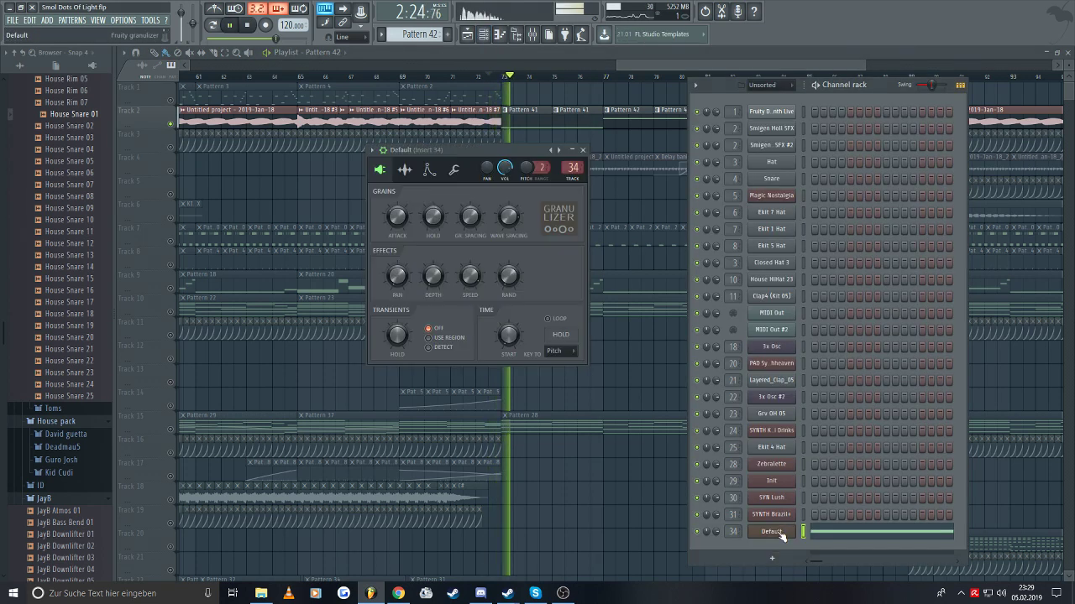
pyautogui.rightClick(473, 220)
pyautogui.press('Escape')
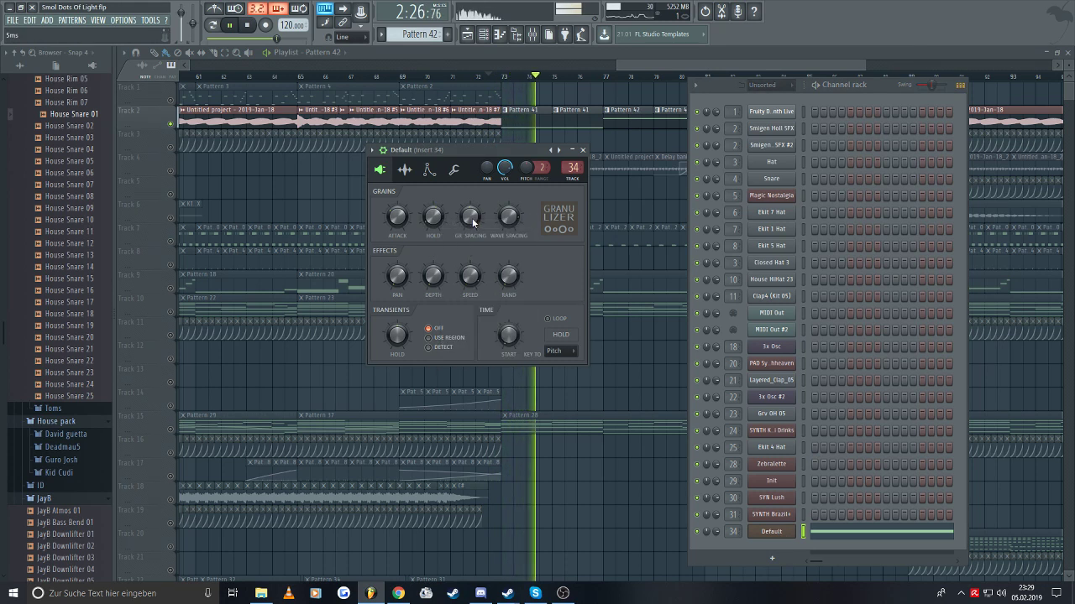
pyautogui.rightClick(474, 224)
pyautogui.press('Escape')
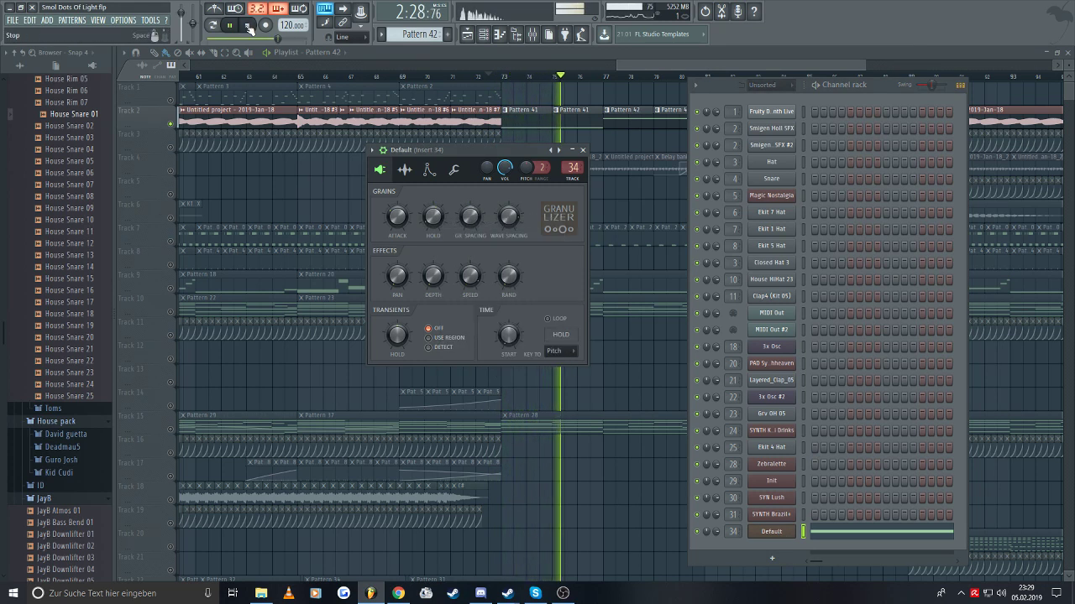
# - Play the soloed track from about bar 72, reset the Default Granulizer's grain spacing and wave spacing while listening, and stop playback
pyautogui.press('space')
pyautogui.moveTo(470, 149); pyautogui.dragTo(493, 164)
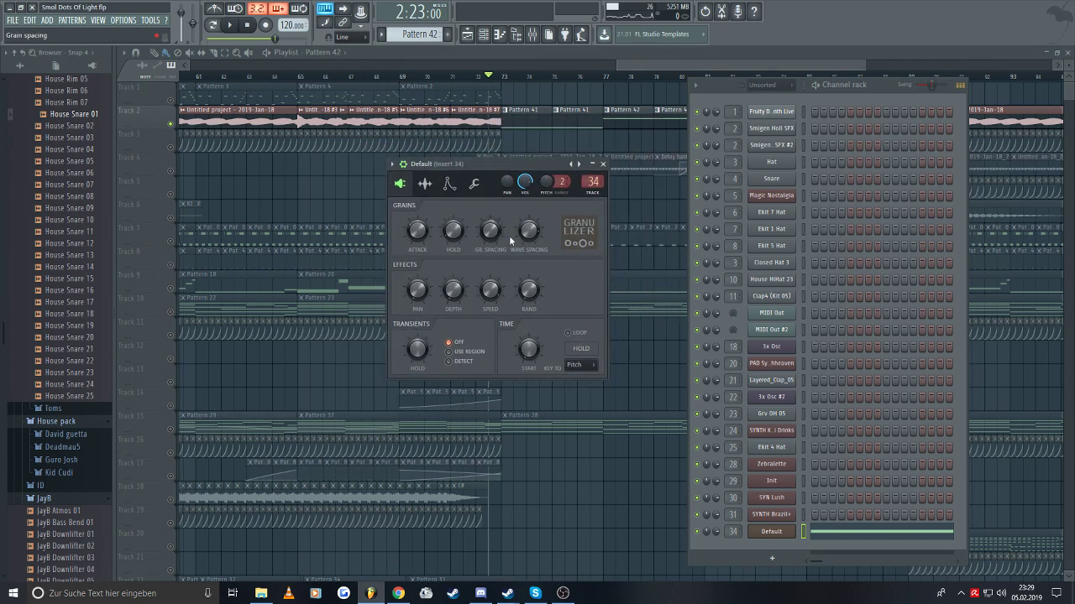
pyautogui.press('space')
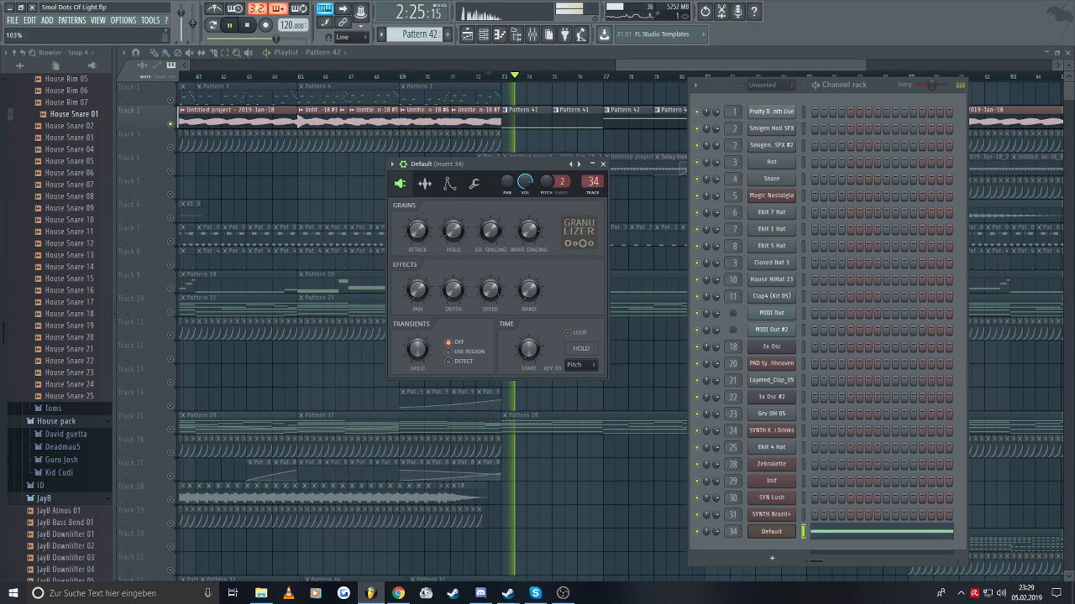
pyautogui.rightClick(494, 236)
pyautogui.click(506, 246)
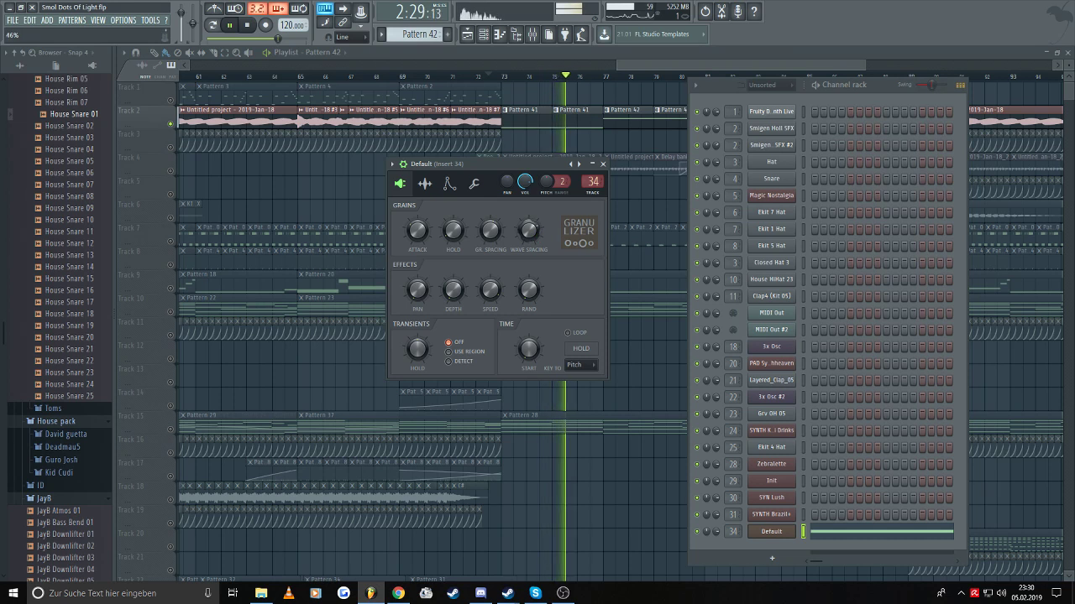
pyautogui.rightClick(537, 231)
pyautogui.click(549, 241)
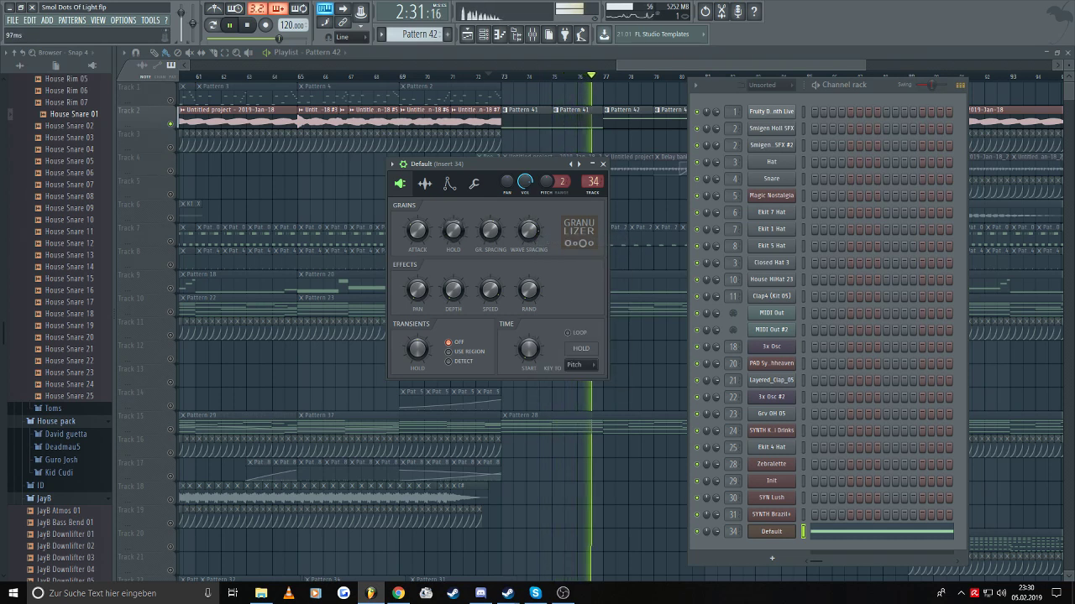
pyautogui.click(248, 26)
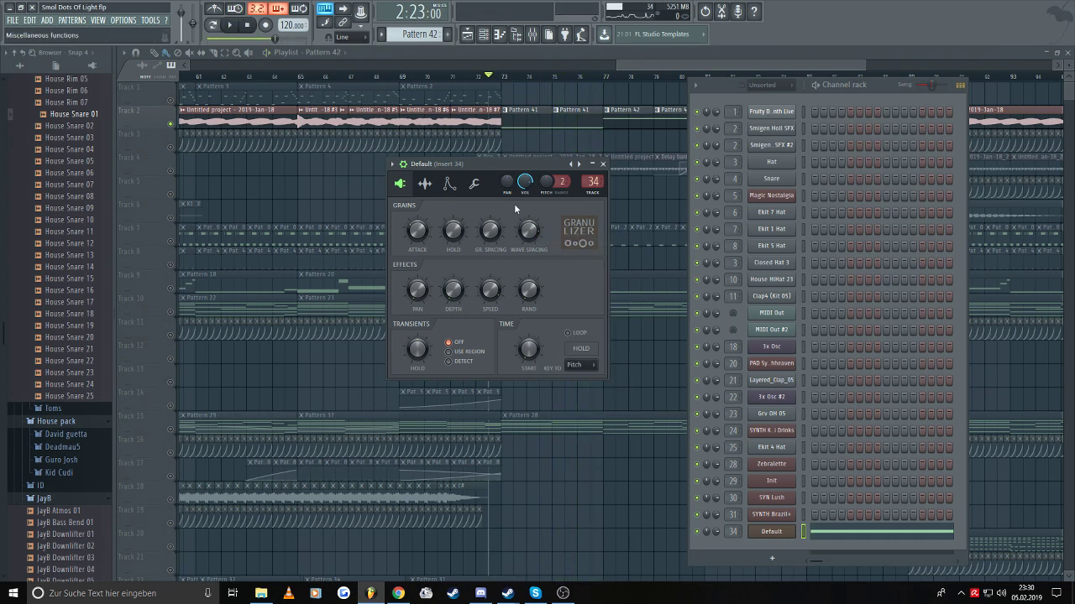
# - Remove the Pattern 41 and Pattern 42 clips from Track 2 and place an "Untitled project - 2019-Jan-18" audio clip at bar 73
pyautogui.rightClick(549, 116)
pyautogui.click(283, 129)
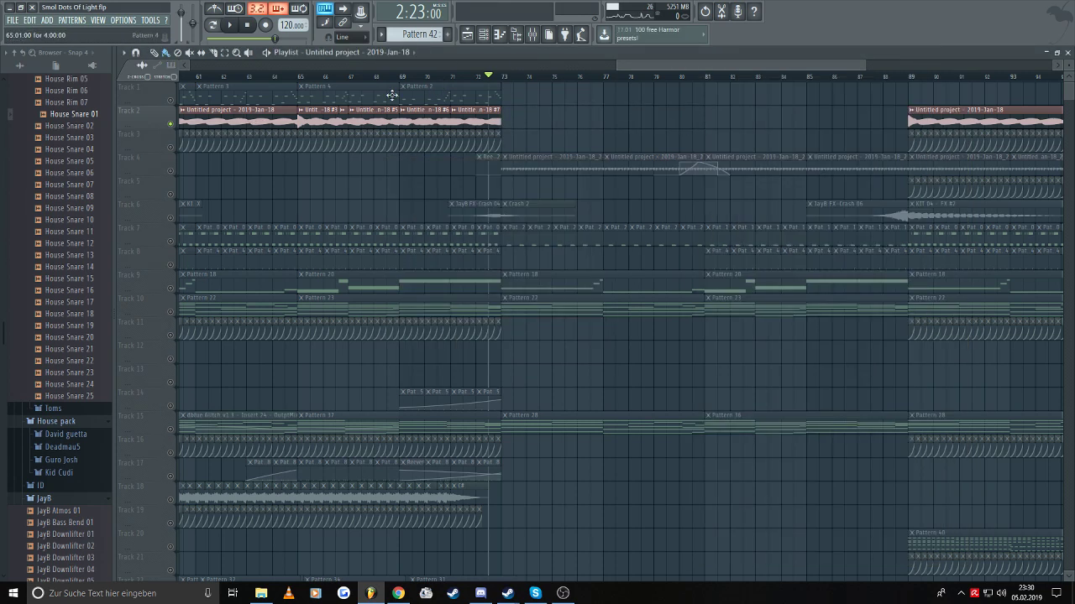
pyautogui.moveTo(676, 67); pyautogui.dragTo(609, 67)
pyautogui.click(762, 115)
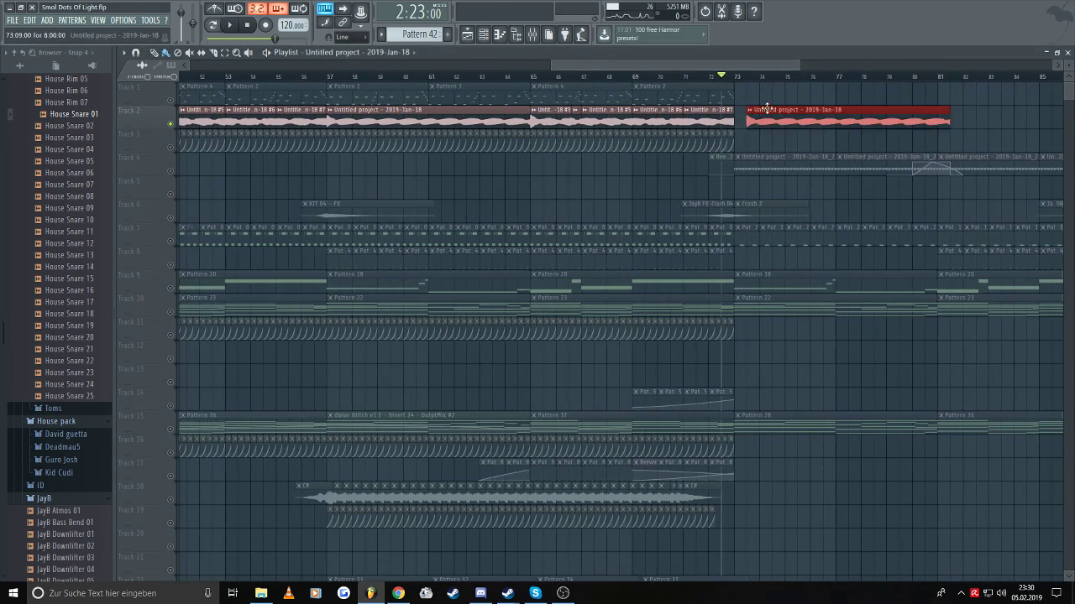
pyautogui.click(734, 116)
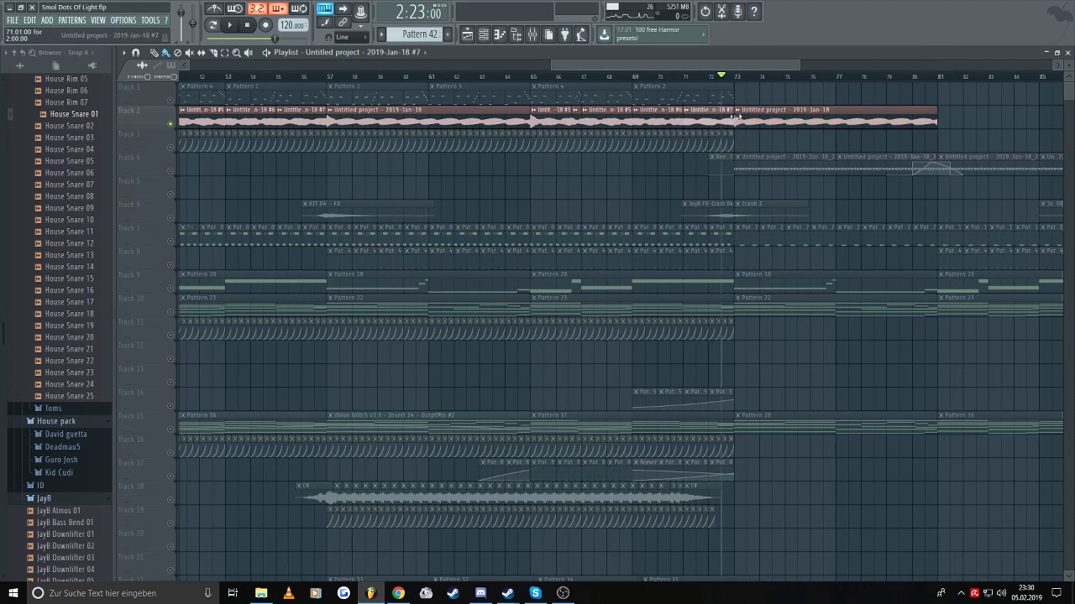
pyautogui.click(771, 121)
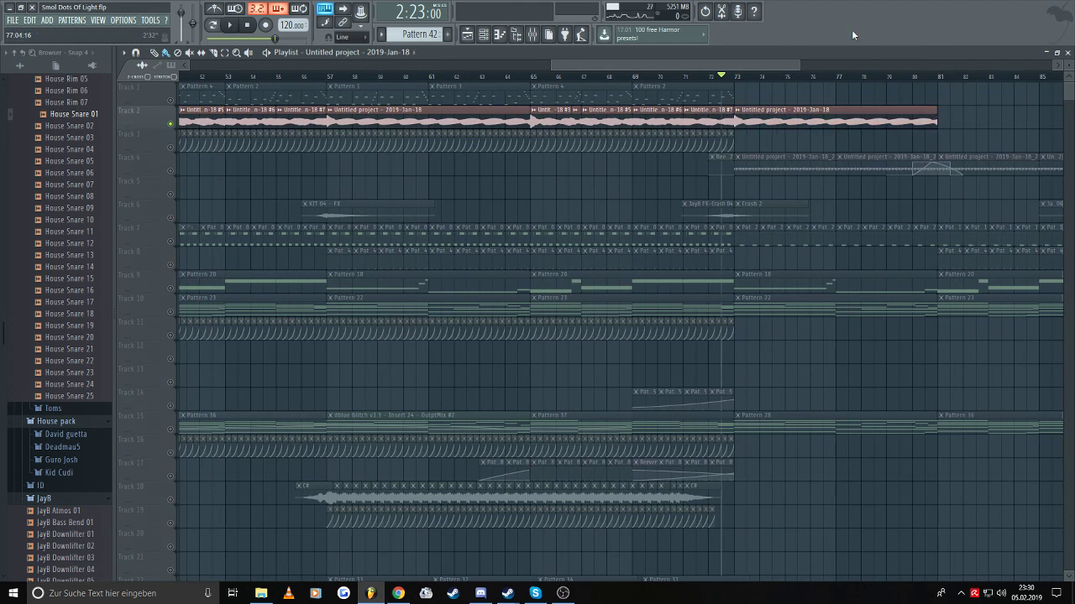
# - Display the Unsorted channels in the channel rack, view the Default Granulizer's settings, and close the open windows
pyautogui.click(485, 35)
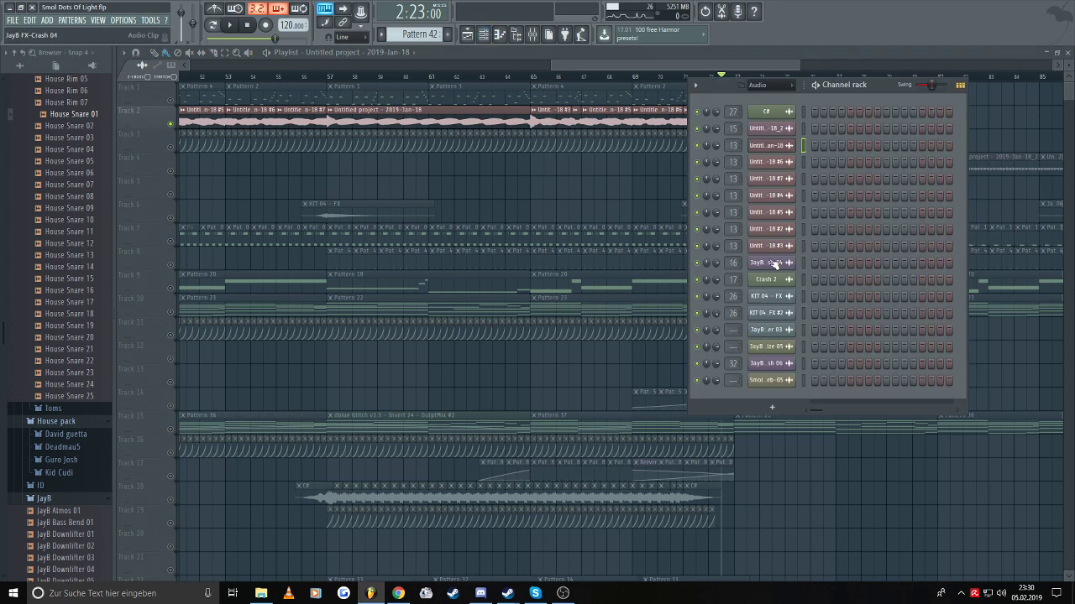
pyautogui.click(787, 86)
pyautogui.click(770, 136)
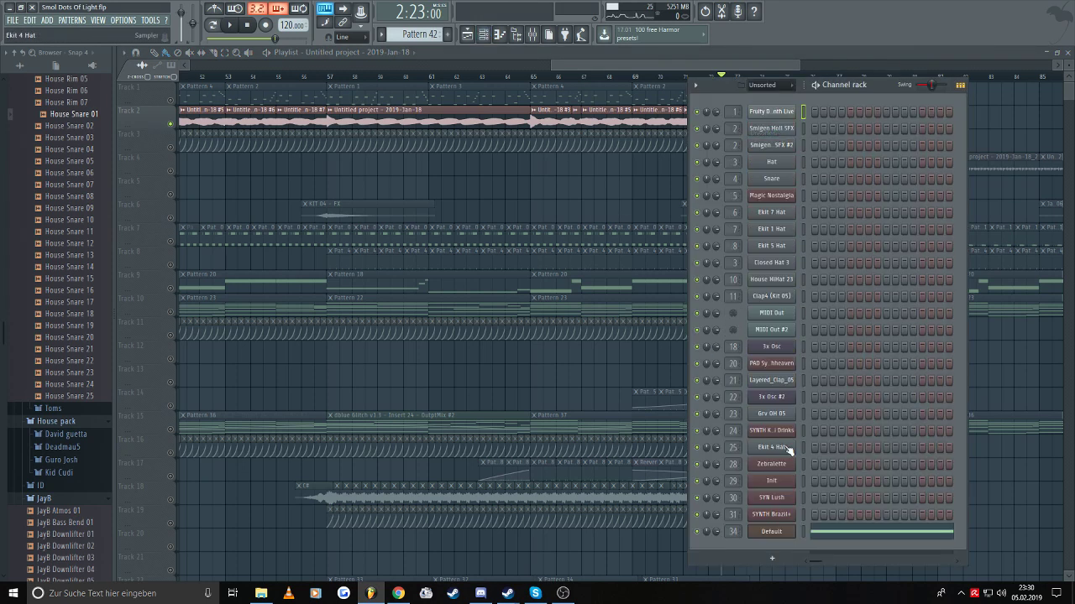
pyautogui.click(771, 531)
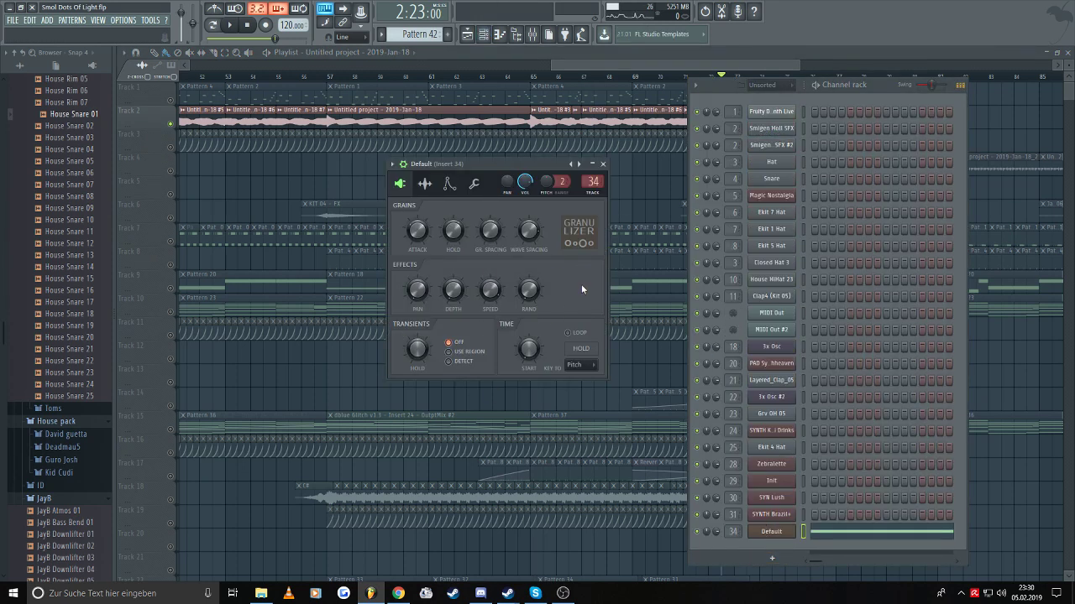
pyautogui.press('F12')
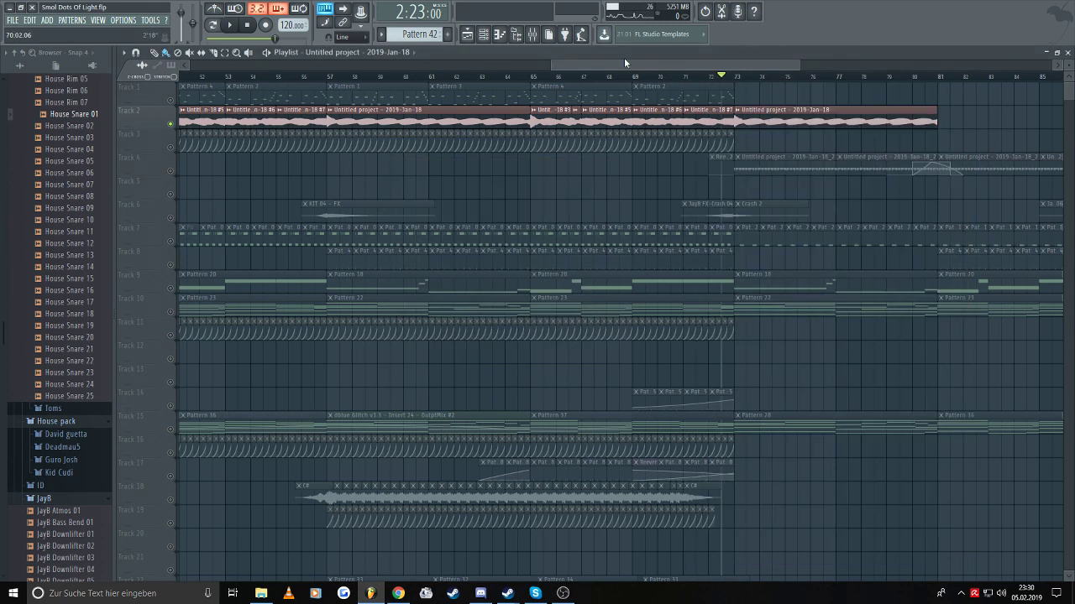
# - Trim the new Track 2 audio clip, arrange two two-bar clips from bar 73 to bar 77, and audition the transition
pyautogui.moveTo(624, 63); pyautogui.dragTo(693, 63)
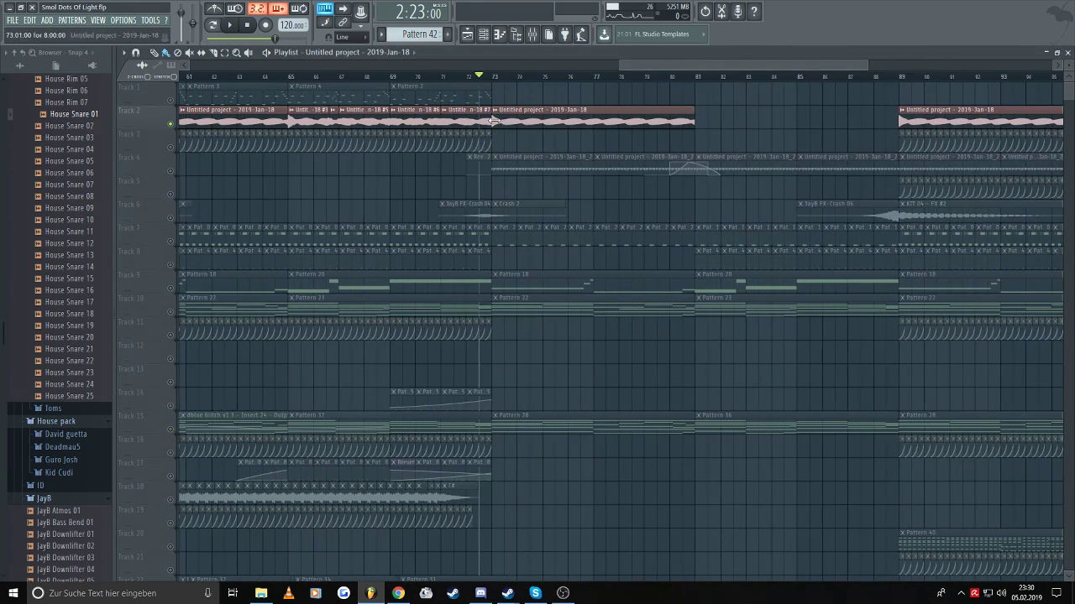
pyautogui.moveTo(495, 121); pyautogui.dragTo(519, 122)
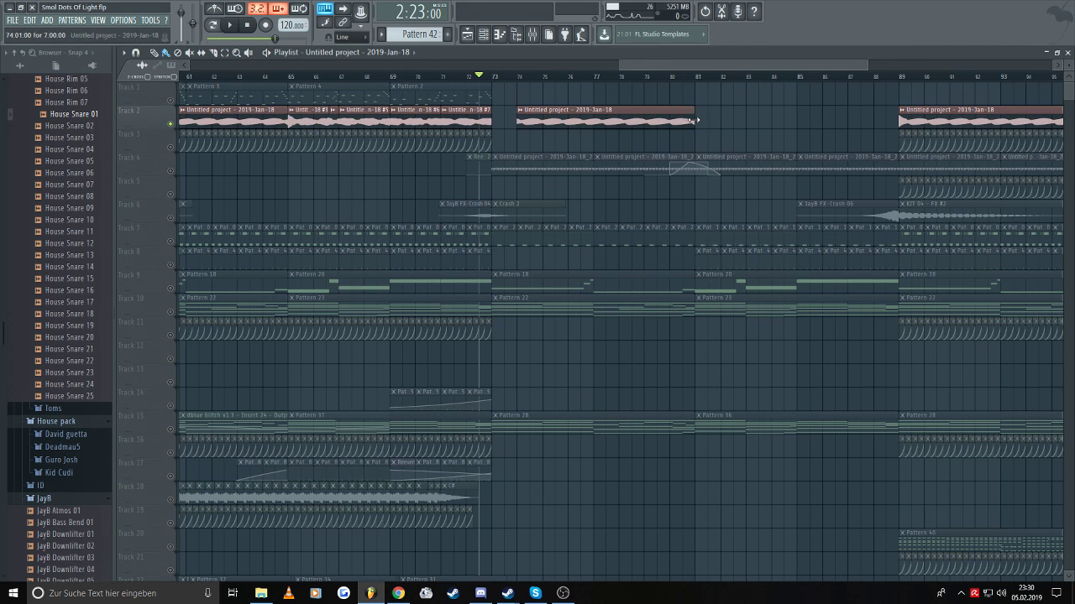
pyautogui.moveTo(694, 120); pyautogui.dragTo(593, 133)
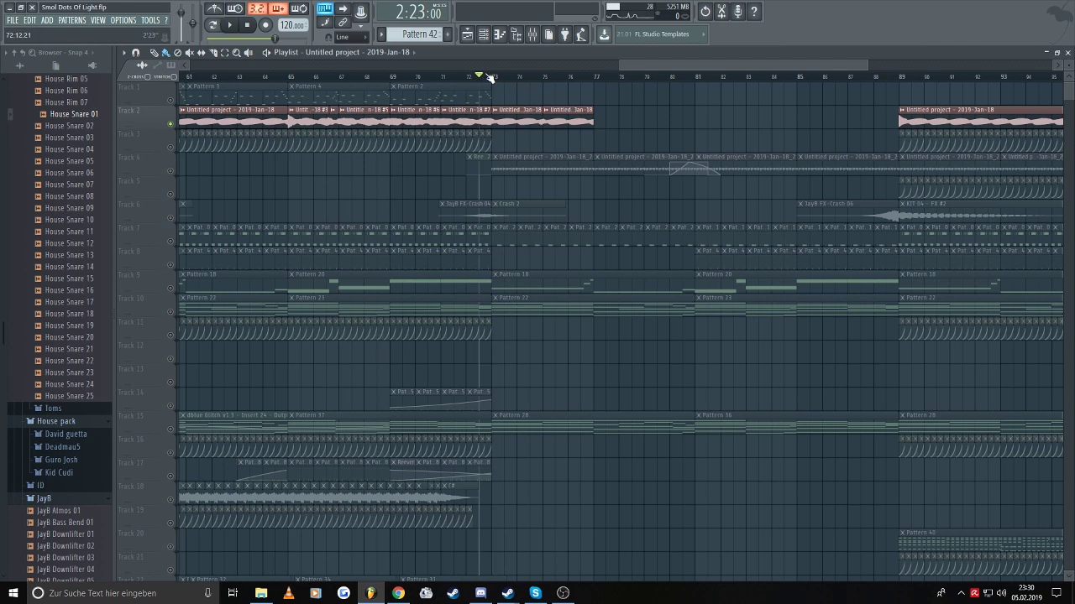
pyautogui.press('space')
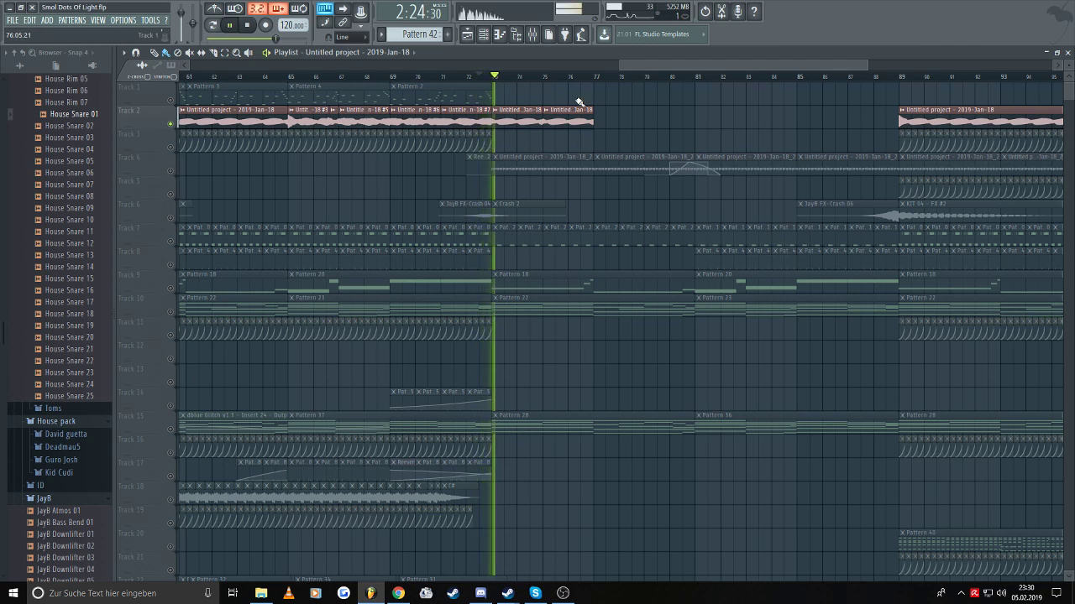
pyautogui.press('space')
# - Slip the audio inside the Track 2 clip at bar 73 with snapping off, and play across the joint from bar 72
pyautogui.scroll(5, 508, 126)
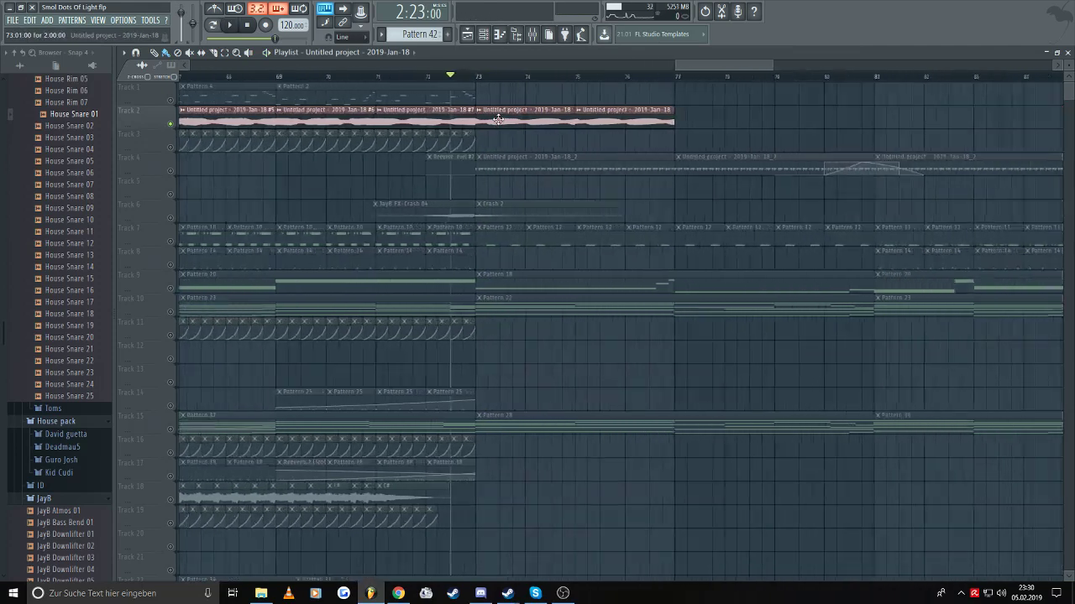
pyautogui.scroll(6, 498, 119)
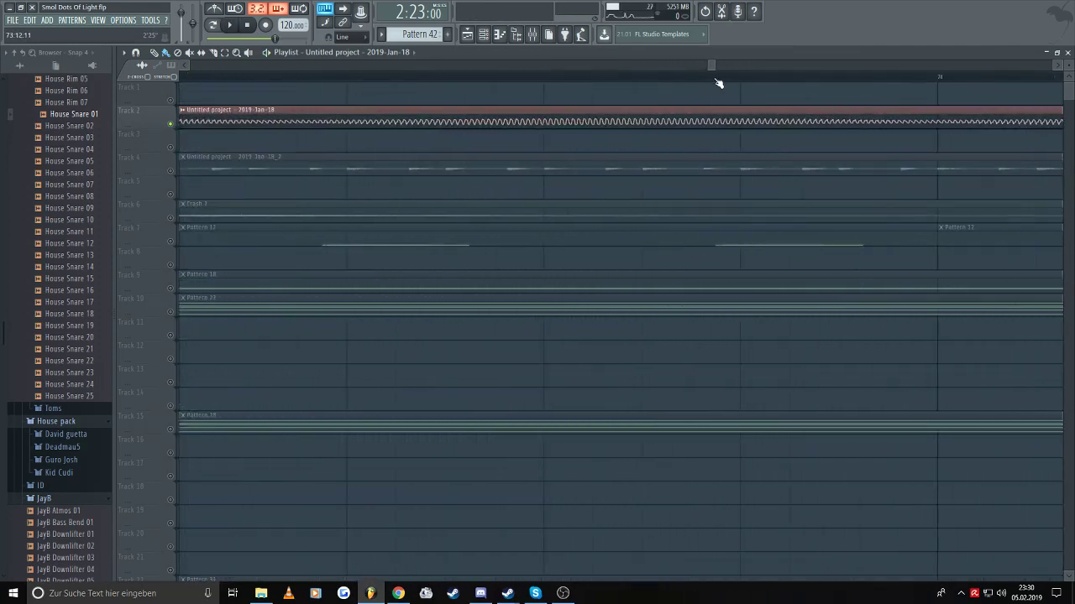
pyautogui.moveTo(704, 64); pyautogui.dragTo(709, 66)
pyautogui.scroll(3, 467, 126)
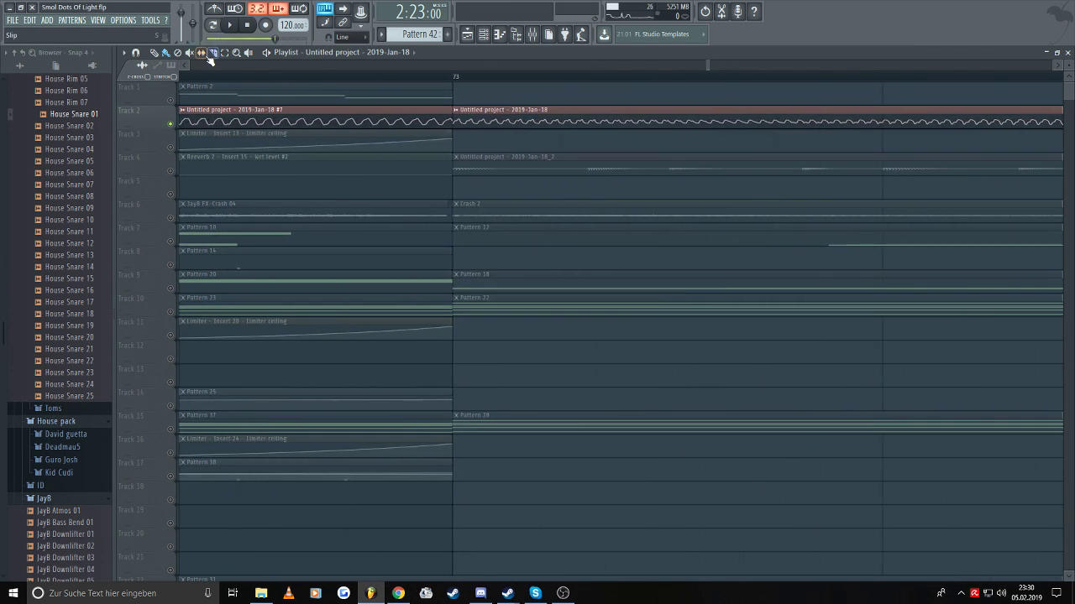
pyautogui.moveTo(485, 122); pyautogui.dragTo(491, 123)
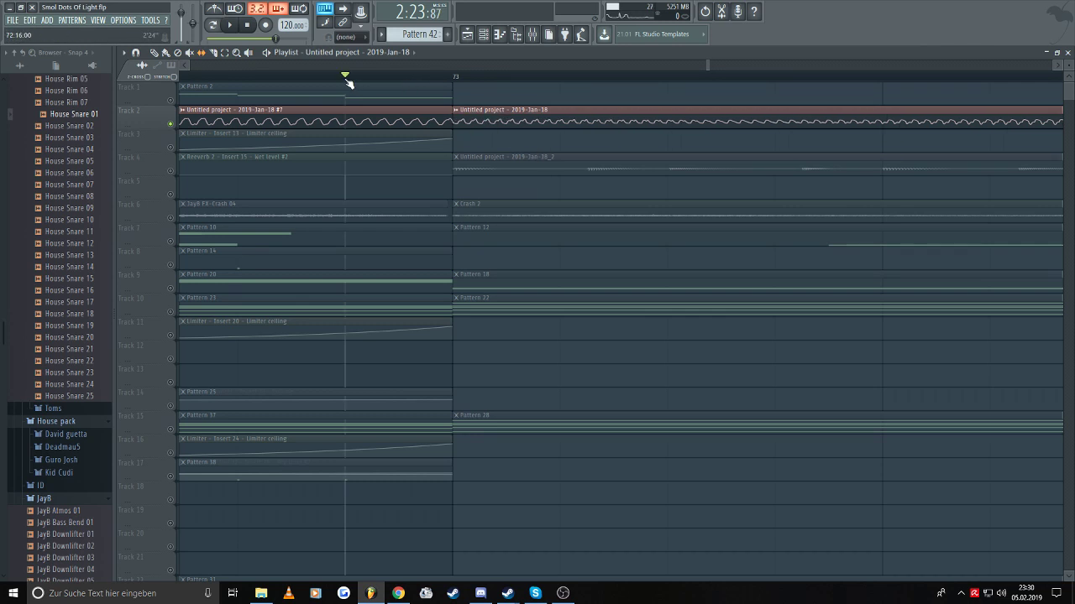
pyautogui.press('space')
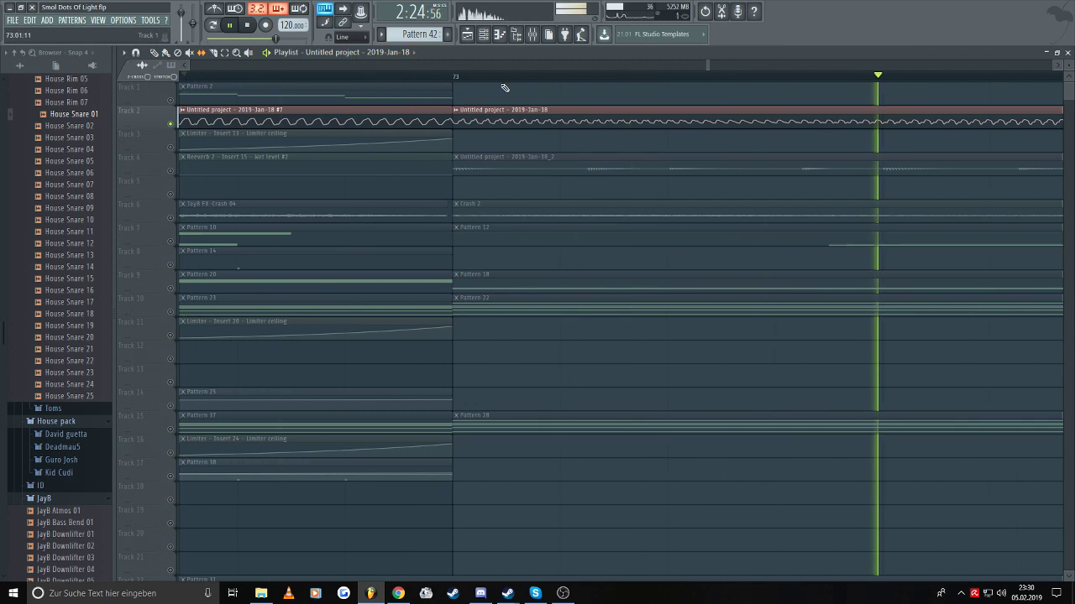
# - Examine the waveform joint at bar 75 on Track 2 during playback and replay from just before bar 73
pyautogui.scroll(-3, 781, 108)
pyautogui.moveTo(708, 64); pyautogui.dragTo(687, 82)
pyautogui.scroll(5, 430, 115)
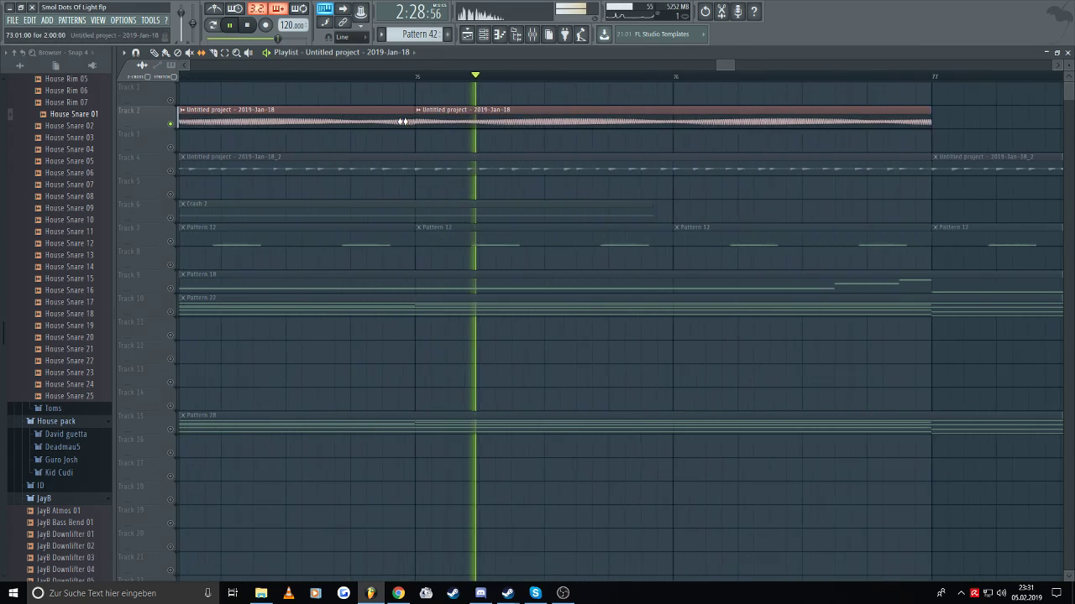
pyautogui.scroll(1, 430, 115)
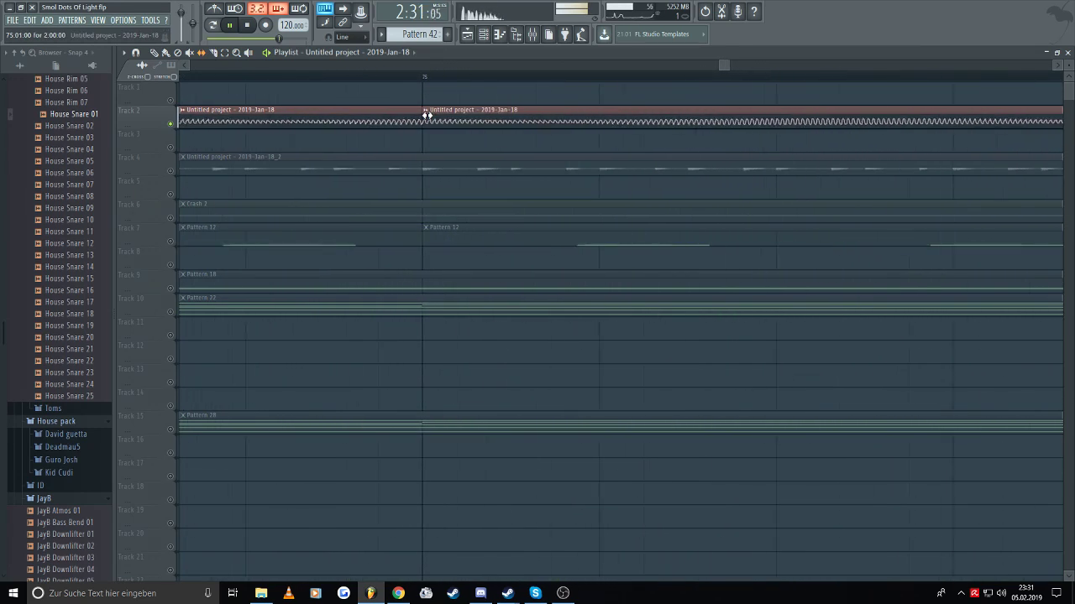
pyautogui.press('space')
pyautogui.scroll(-6, 439, 144)
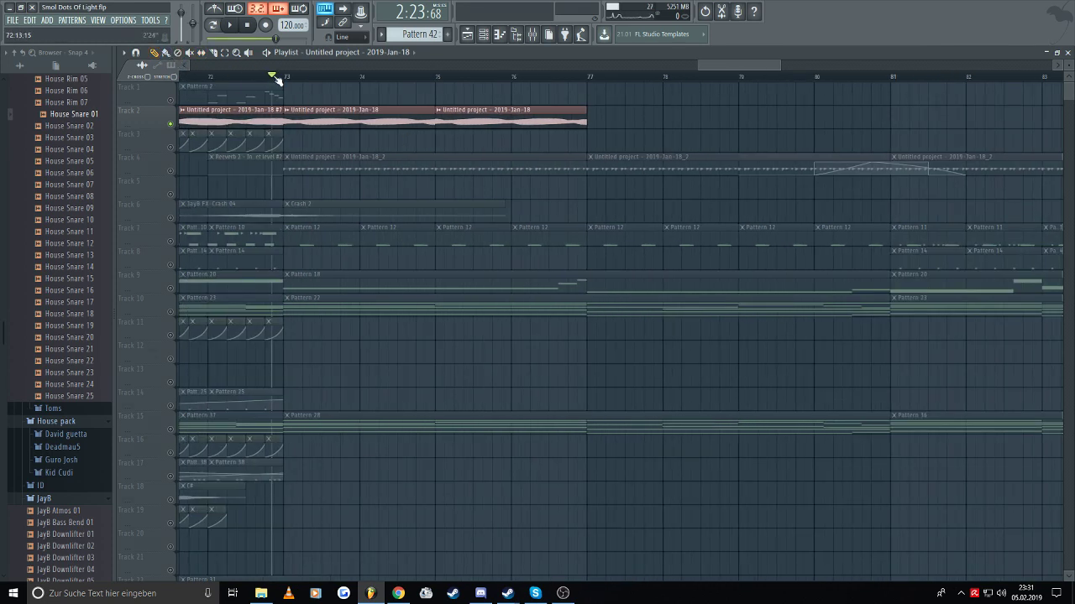
pyautogui.press('space')
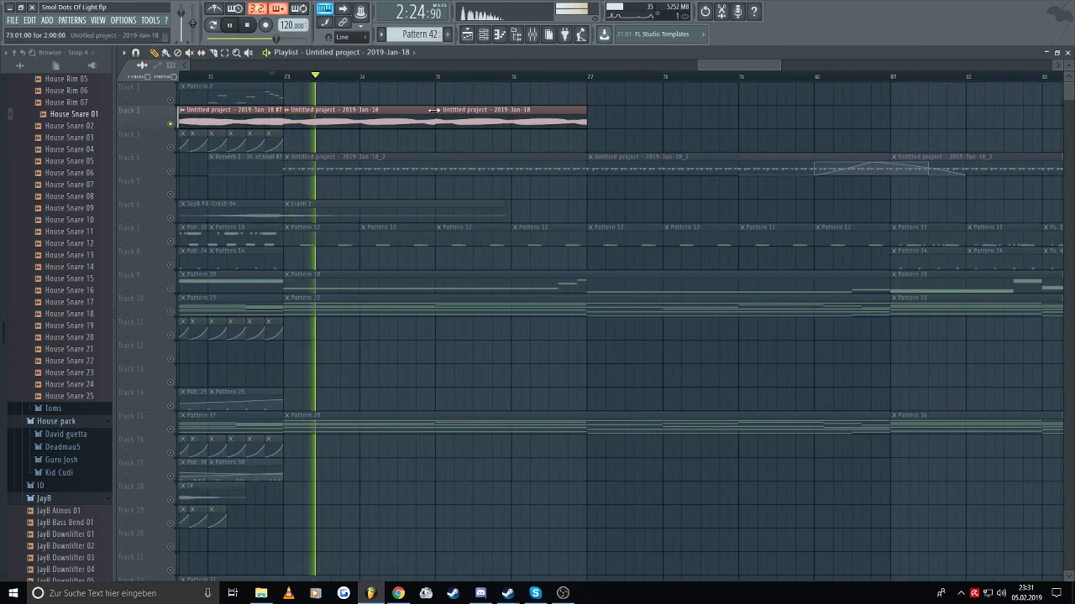
# - Stop playback and place two more two-bar copies of the audio clip on Track 2 at bars 77 and 79
pyautogui.scroll(-4, 415, 135)
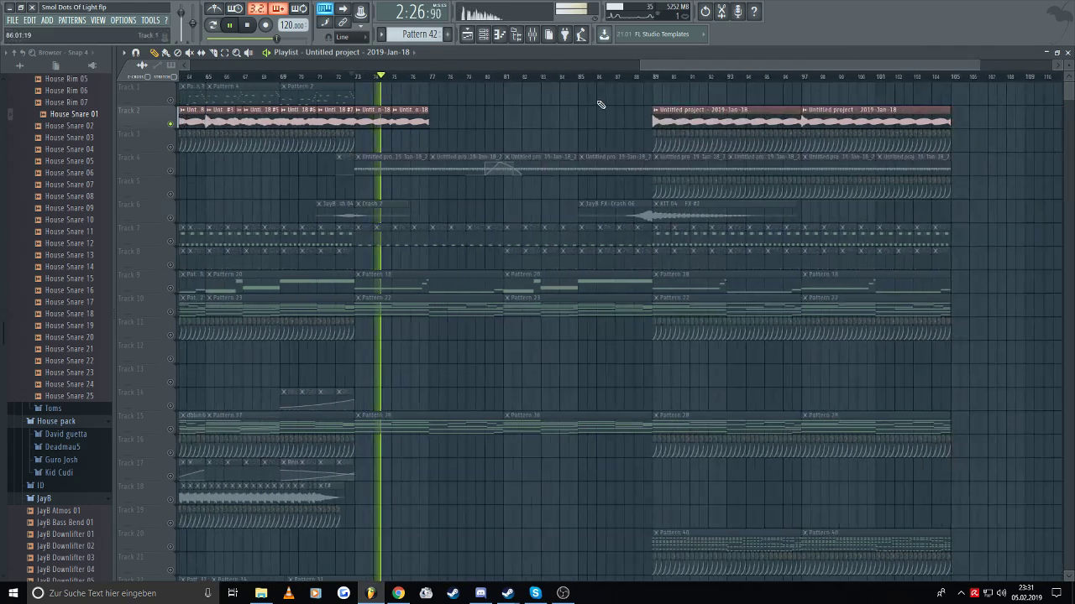
pyautogui.moveTo(653, 61); pyautogui.dragTo(606, 61)
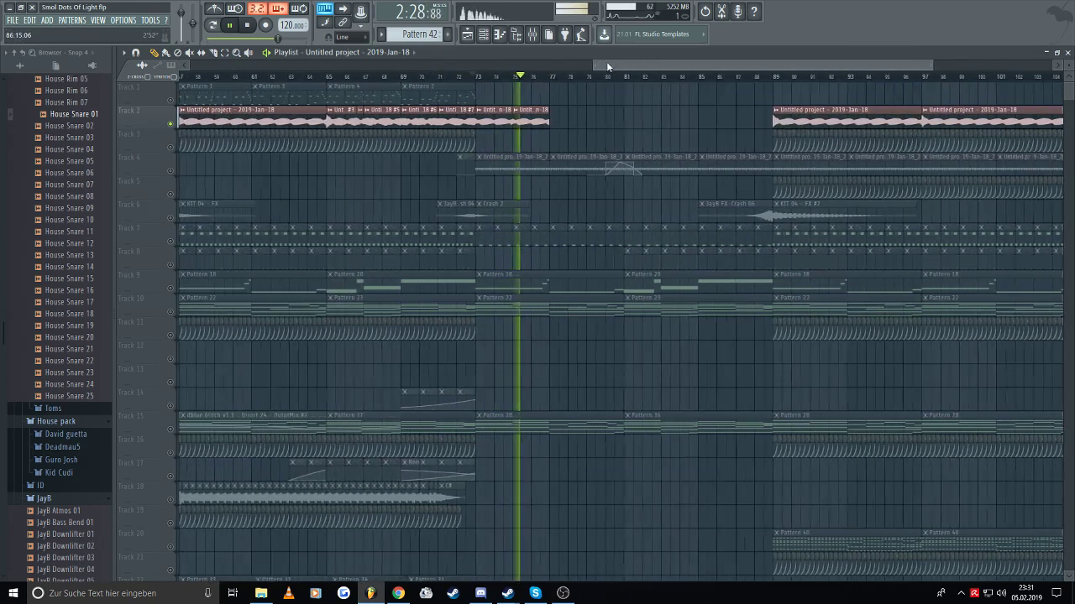
pyautogui.press('space')
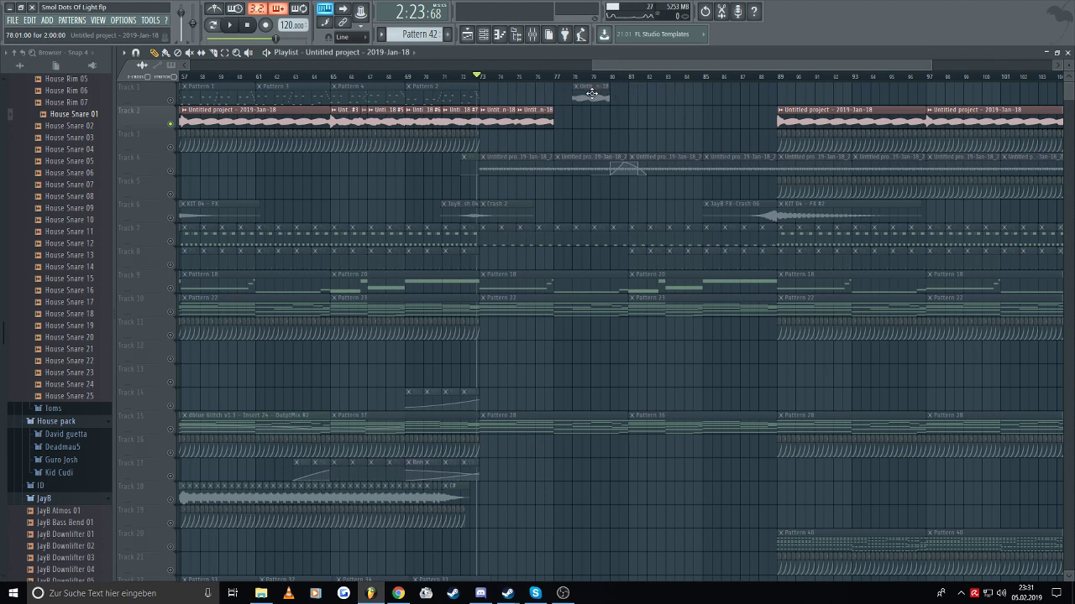
pyautogui.click(574, 118)
pyautogui.click(610, 117)
# - Slip the audio inside the Track 2 clip at bar 77 with snapping off, and play across that joint to check it
pyautogui.scroll(3, 597, 95)
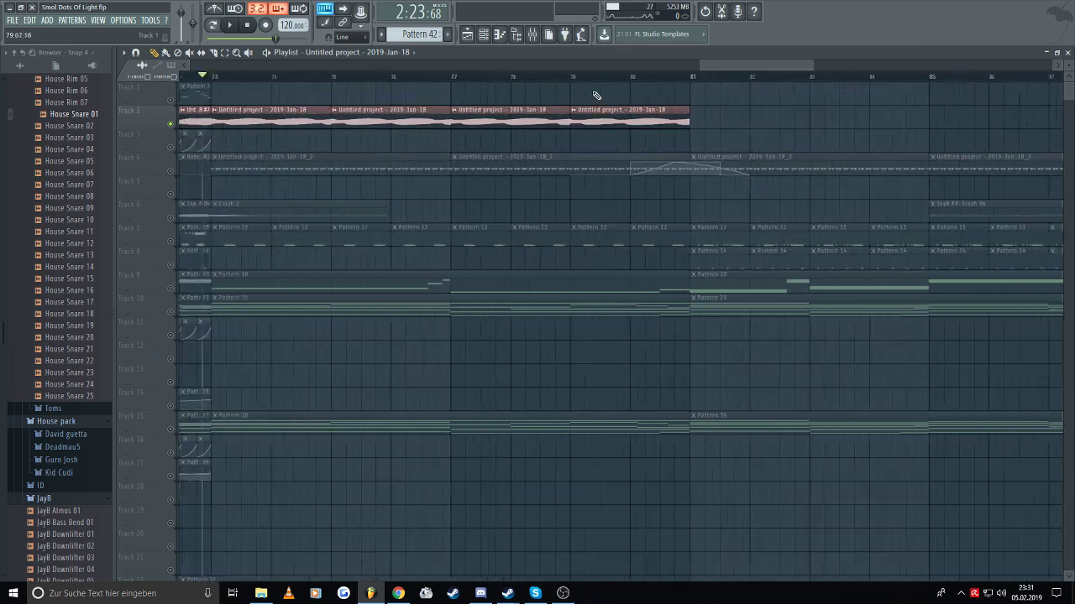
pyautogui.scroll(8, 396, 143)
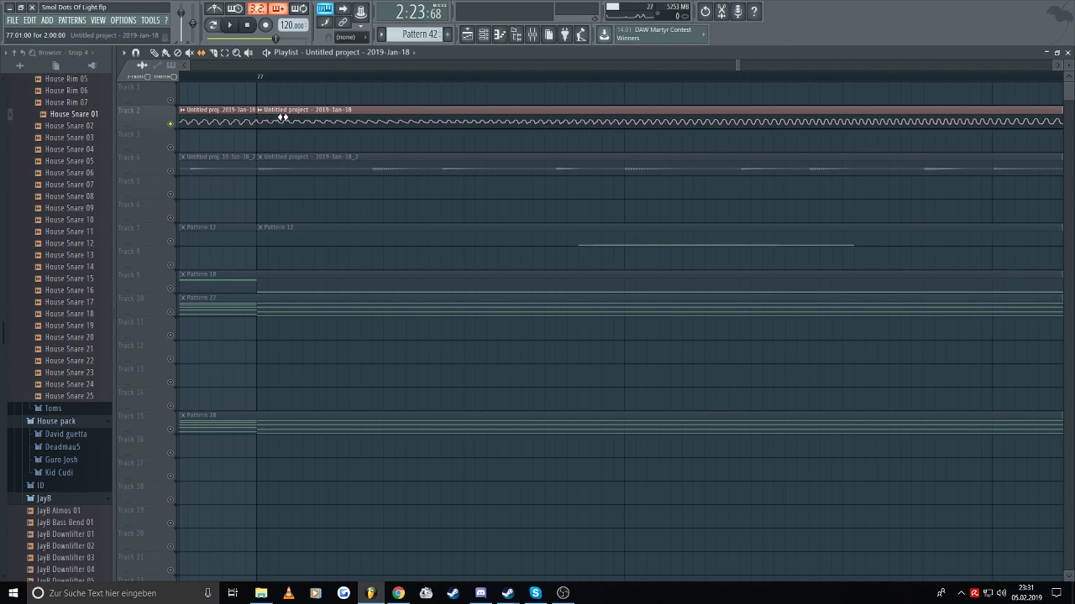
pyautogui.press('space')
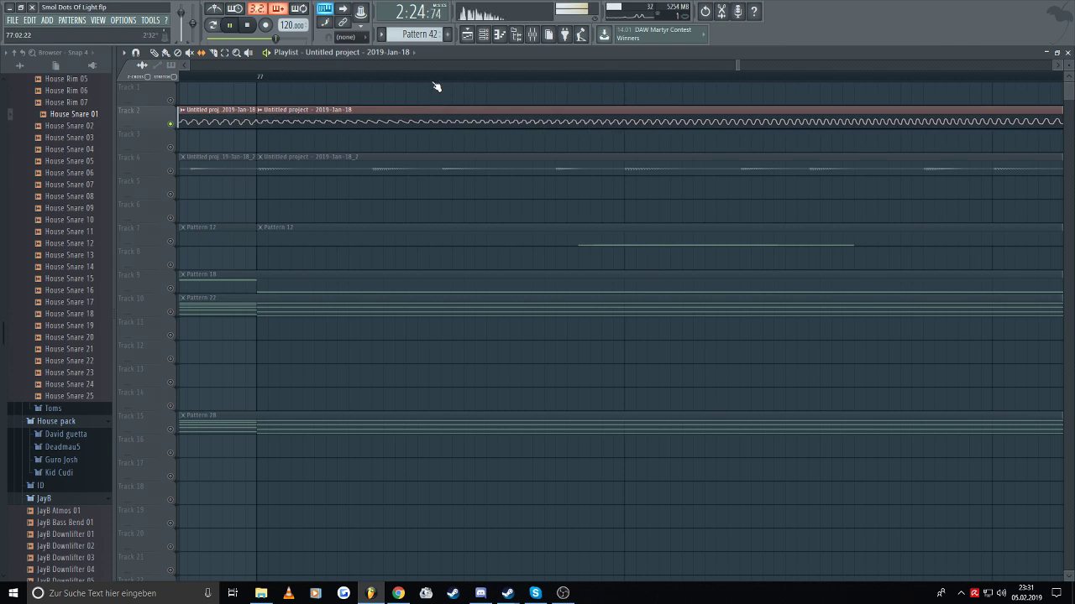
pyautogui.scroll(-3, 437, 86)
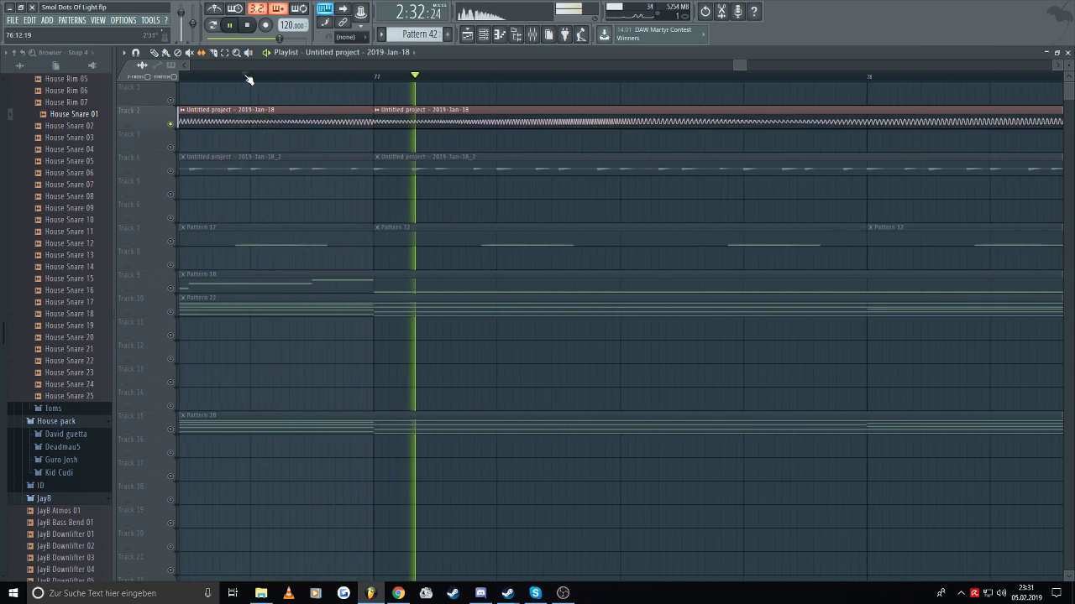
pyautogui.scroll(-2, 668, 109)
pyautogui.scroll(-5, 668, 109)
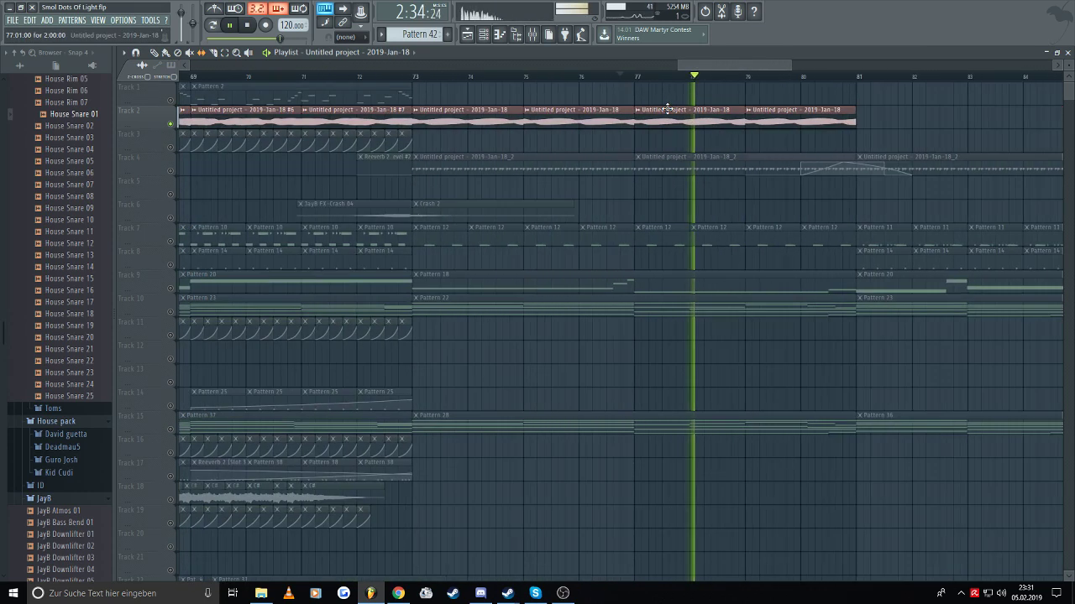
pyautogui.press('space')
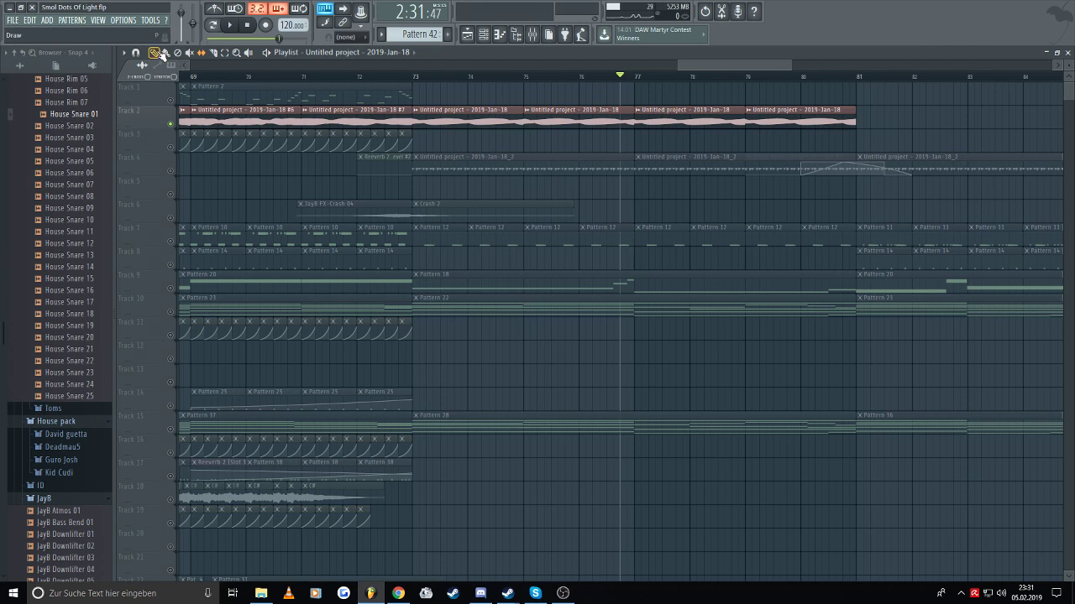
# - Replace the Track 2 clips at bars 77 and 79 with one two-bar copy of the audio clip placed at bar 78
pyautogui.scroll(-3, 460, 143)
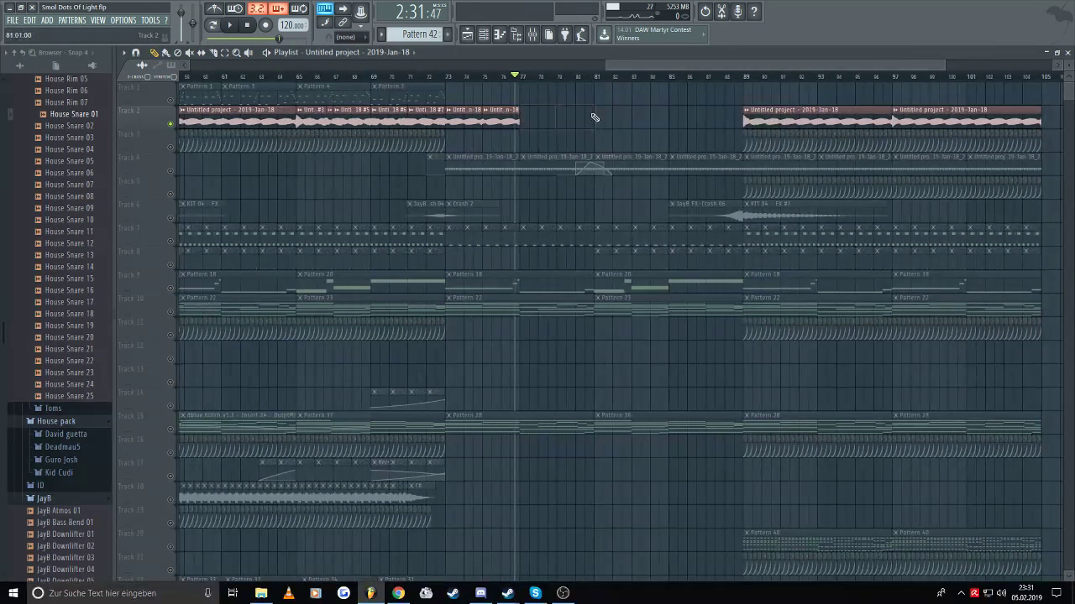
pyautogui.click(237, 78)
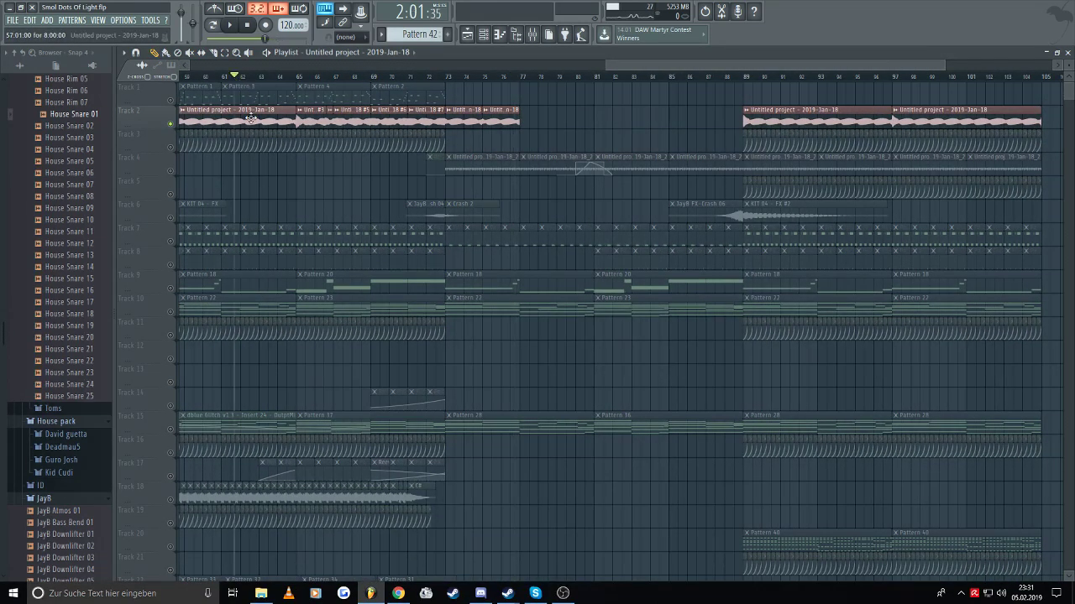
pyautogui.click(529, 98)
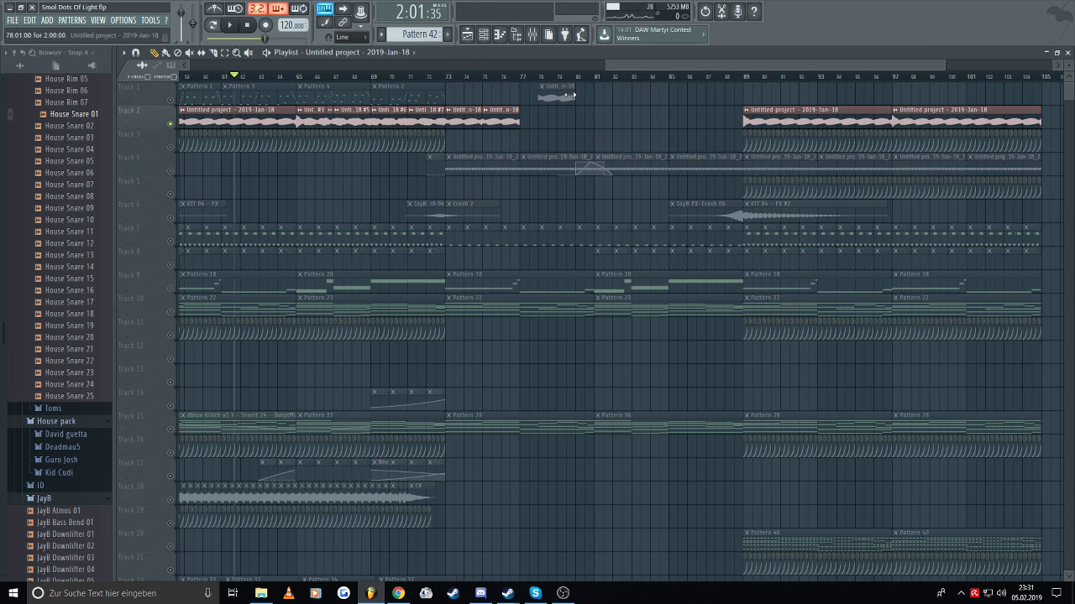
pyautogui.hscroll(-2, 625, 62)
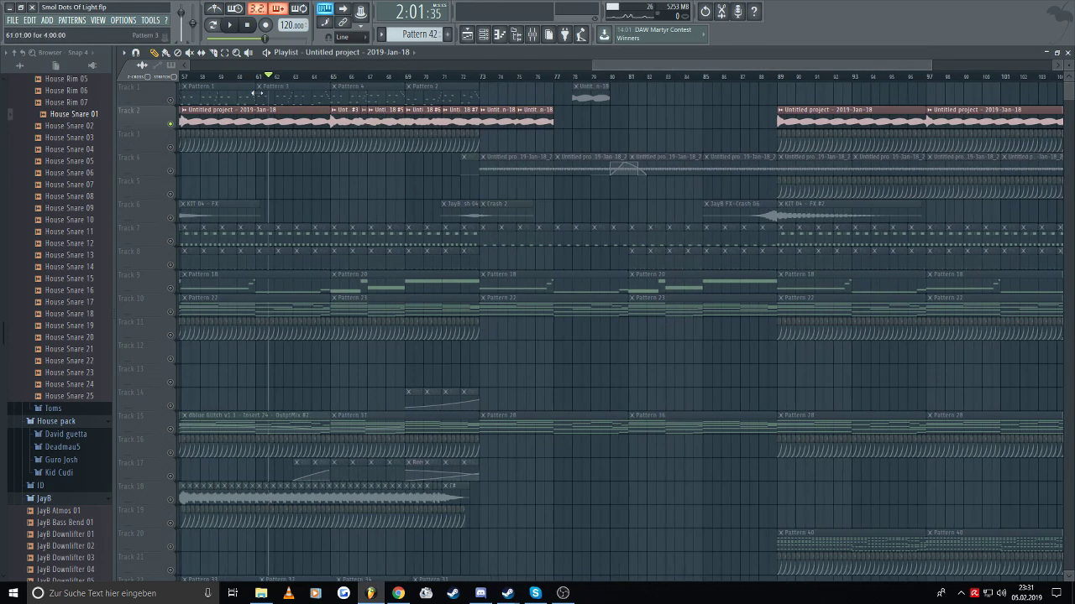
pyautogui.press('space')
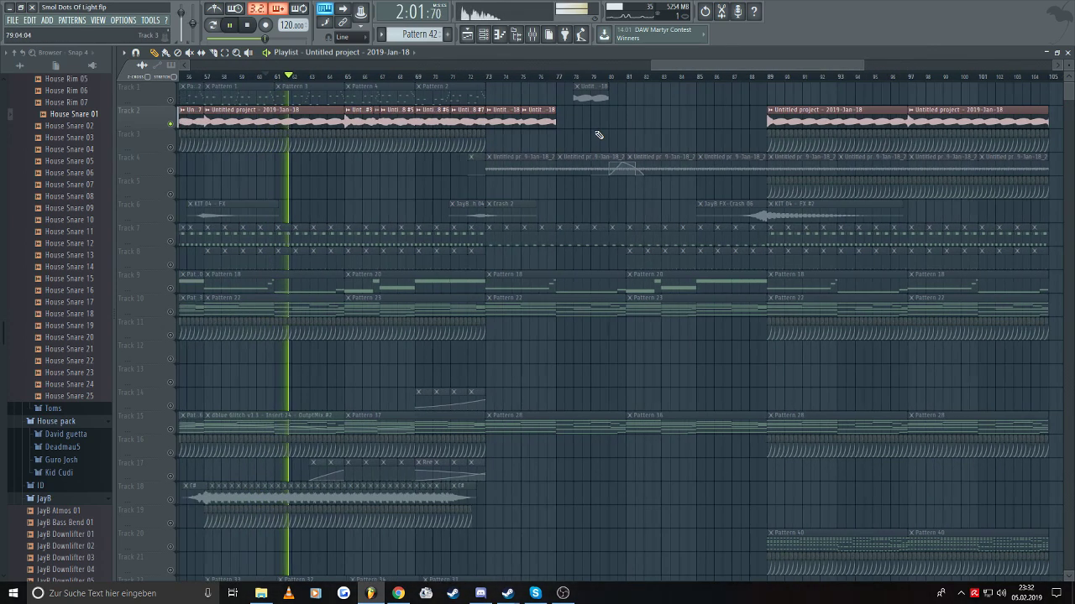
pyautogui.press('space')
pyautogui.scroll(2, 600, 135)
pyautogui.moveTo(563, 93); pyautogui.dragTo(557, 126)
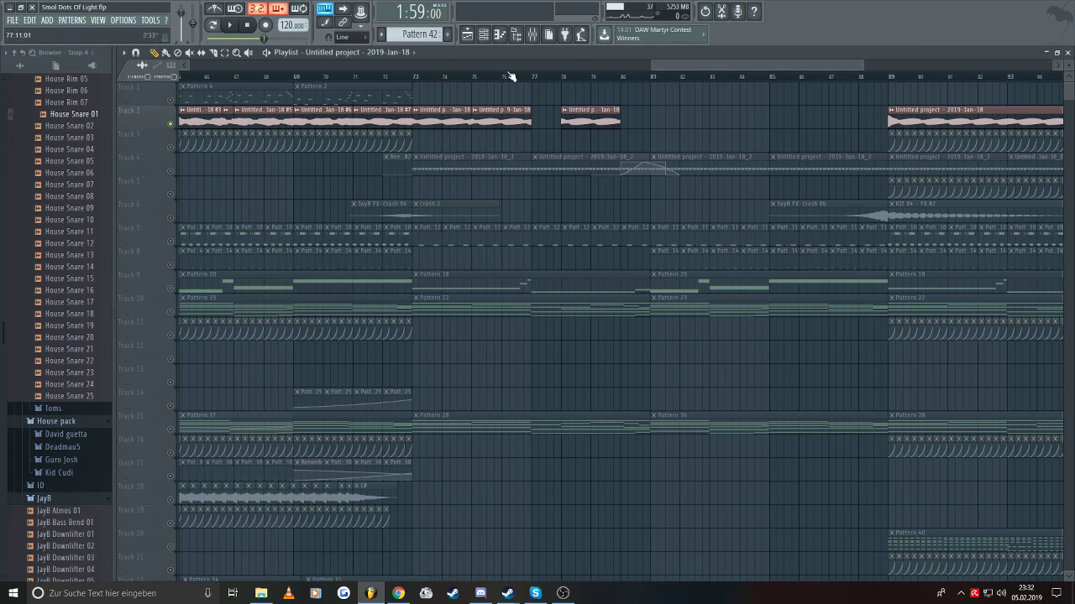
# - Move the two-bar clip on Track 2 back to bar 77 and inspect its waveform joint with the preceding clip
pyautogui.press('space')
pyautogui.scroll(2, 580, 147)
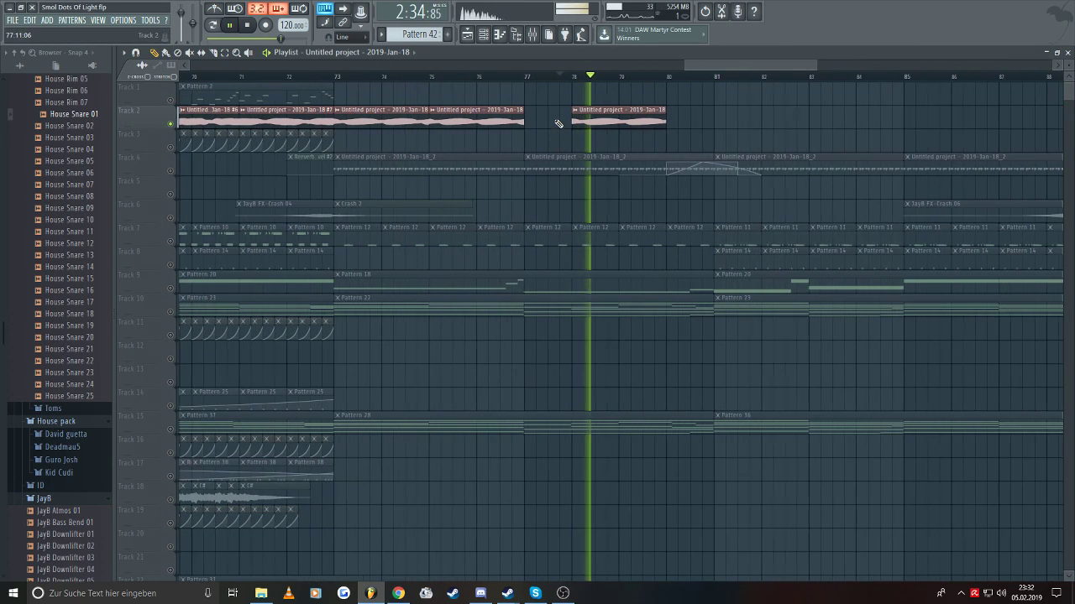
pyautogui.scroll(-1, 592, 118)
pyautogui.press('space')
pyautogui.moveTo(603, 95); pyautogui.dragTo(555, 94)
pyautogui.scroll(4, 537, 126)
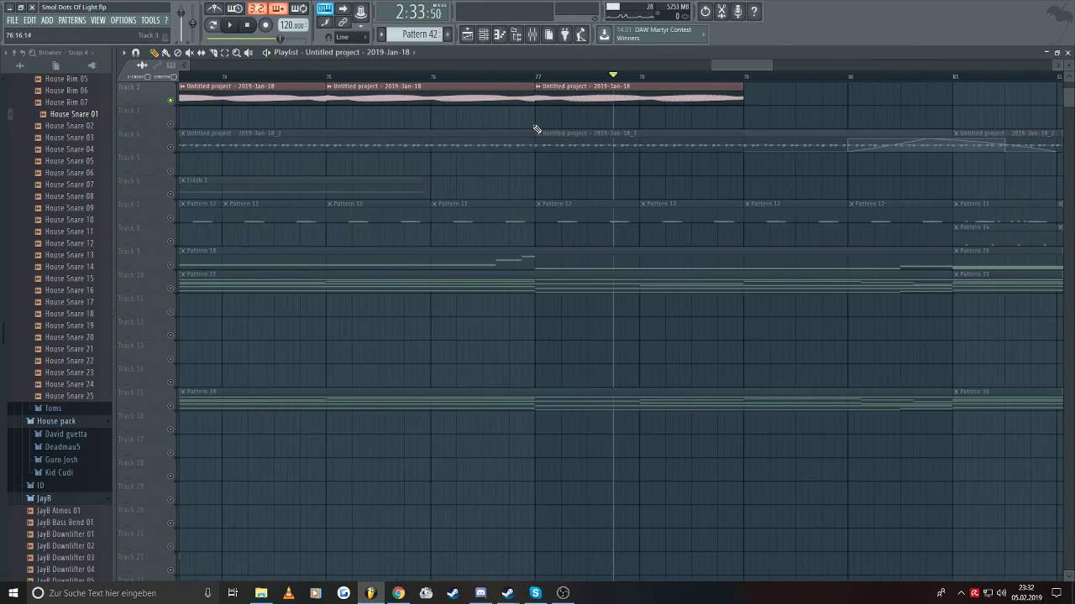
pyautogui.scroll(3, 549, 122)
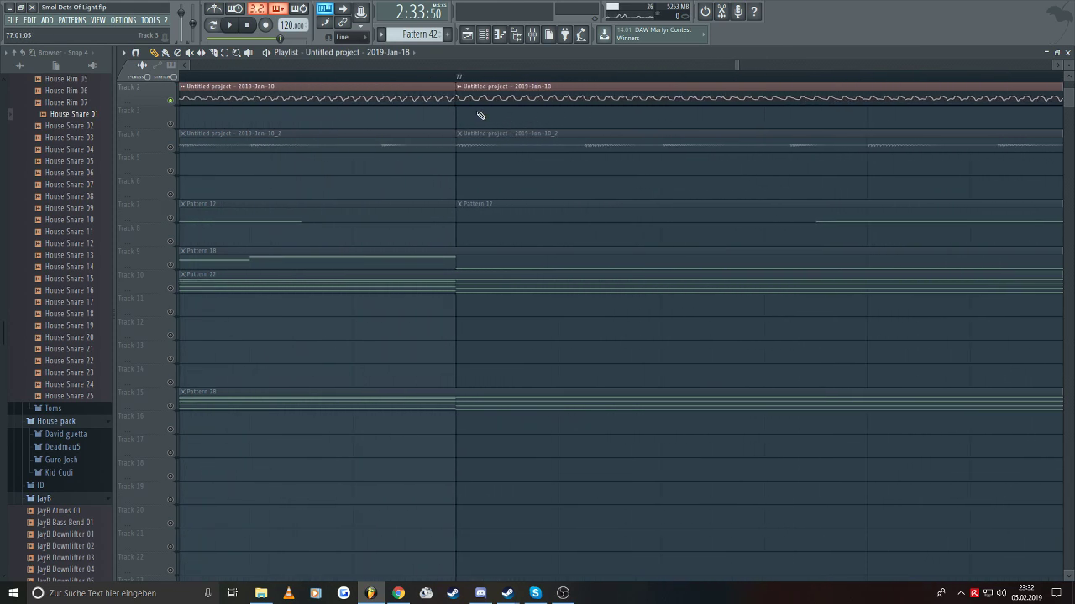
pyautogui.scroll(-7, 461, 121)
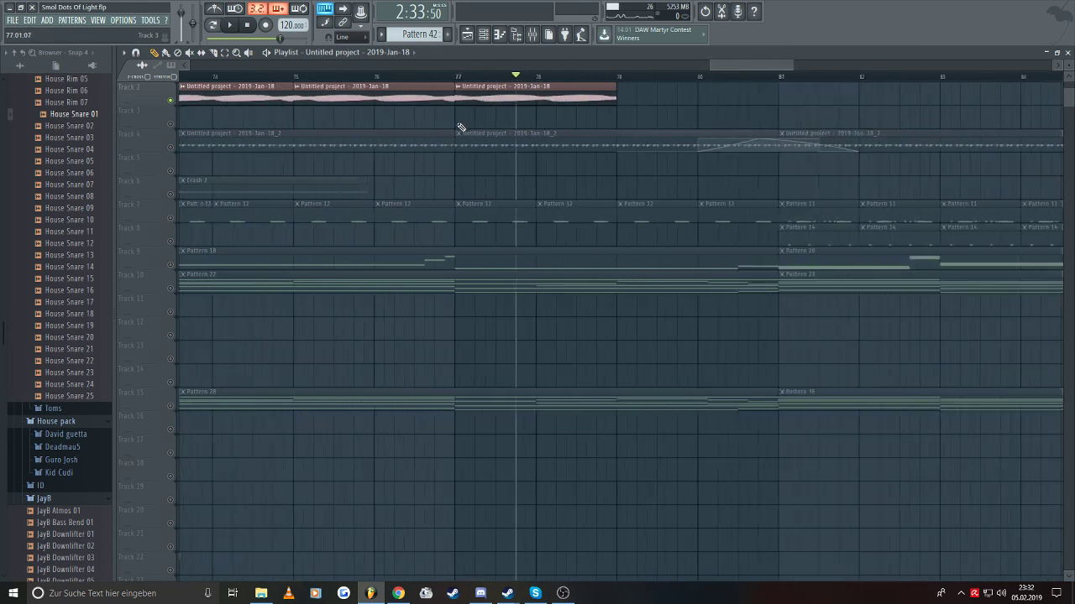
# - Play across the joint at bar 77 and place another two-bar copy on Track 2 at bar 79
pyautogui.press('space')
pyautogui.scroll(2, 576, 114)
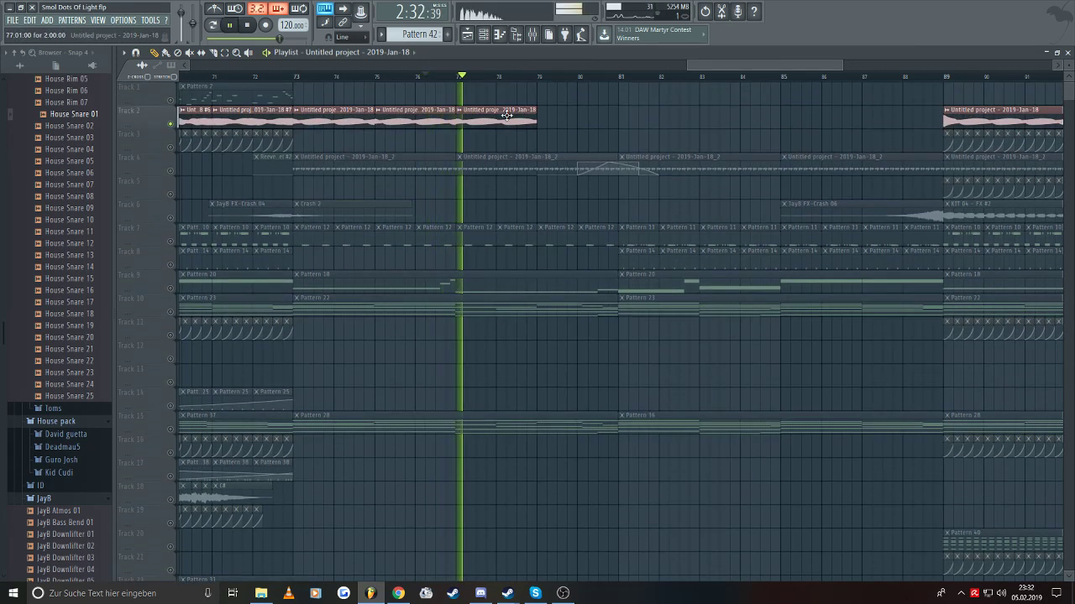
pyautogui.click(544, 118)
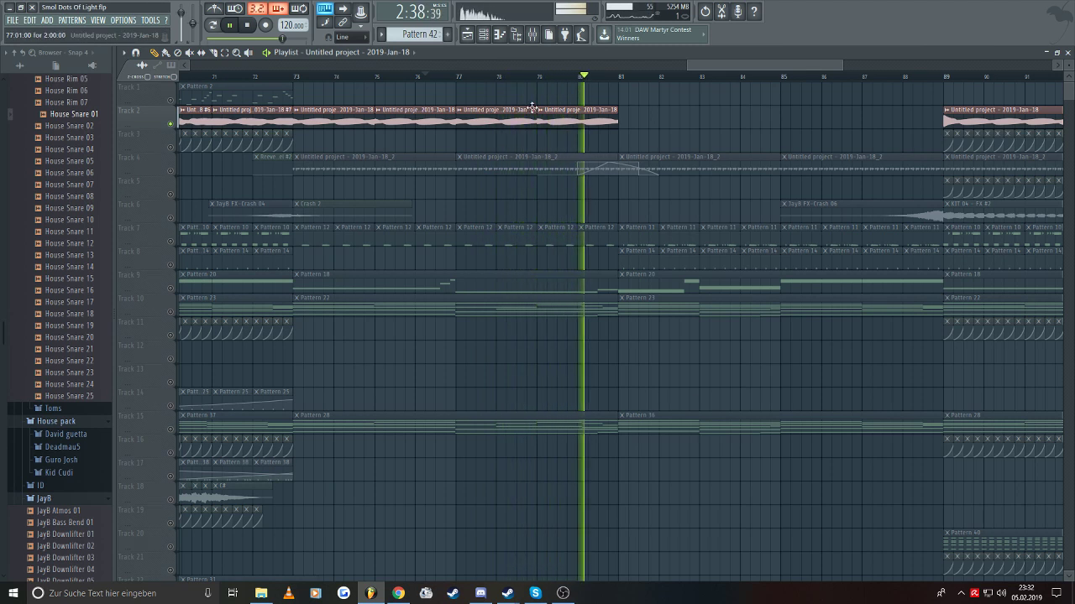
pyautogui.press('space')
# - Try to place the #3 audio clip at bar 81 on Track 1 and move it down to Track 2
pyautogui.moveTo(694, 65); pyautogui.dragTo(745, 67)
pyautogui.click(638, 99)
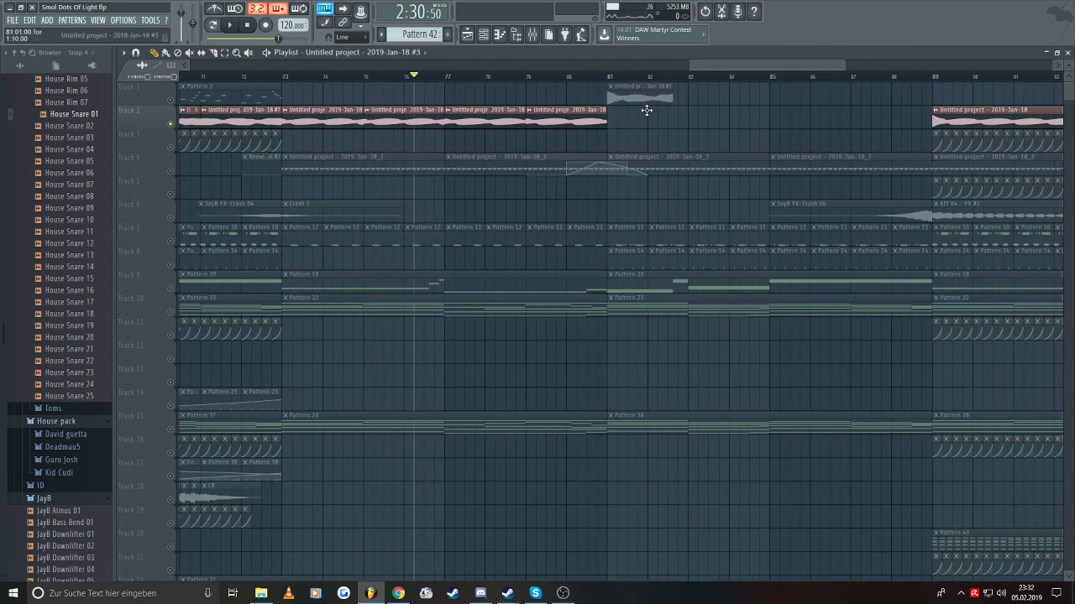
pyautogui.moveTo(647, 110); pyautogui.dragTo(647, 115)
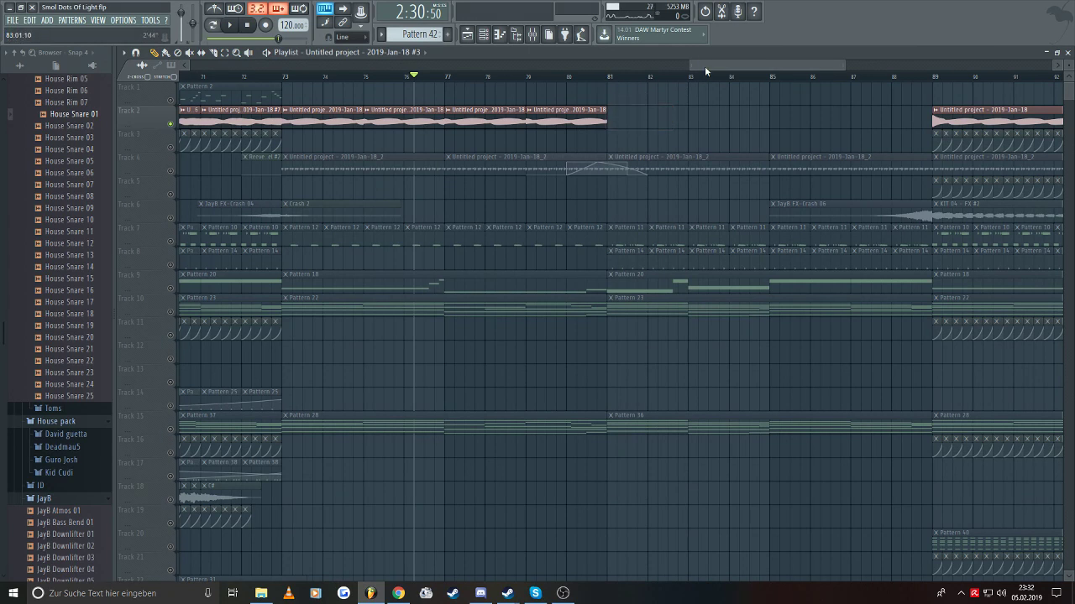
# - Play the arrangement briefly from bar 65 to hear the original #3 clip on Track 2
pyautogui.moveTo(705, 65); pyautogui.dragTo(642, 64)
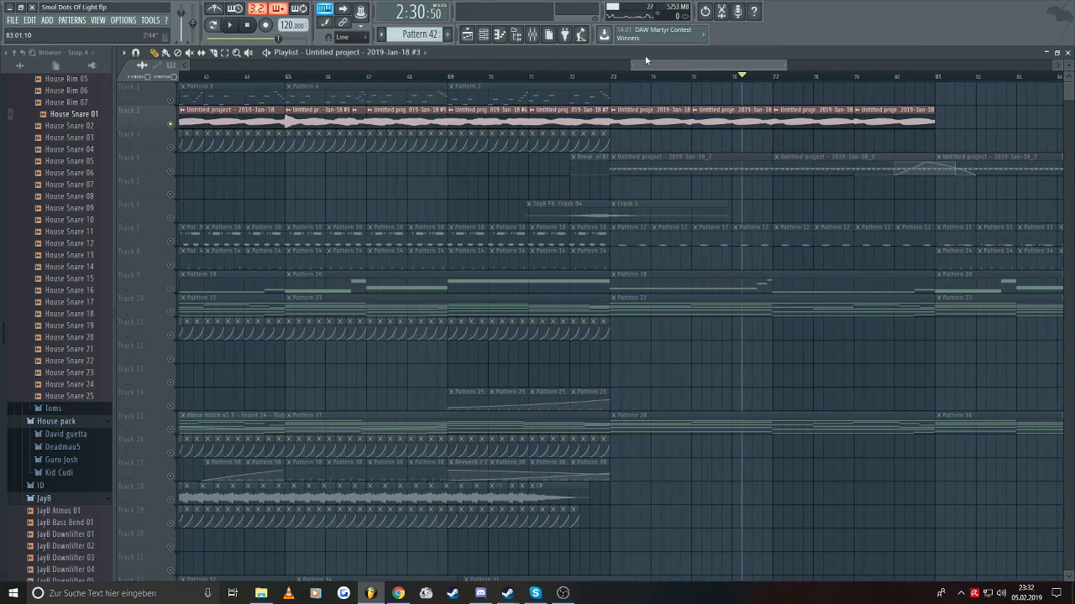
pyautogui.click(288, 78)
pyautogui.press('space')
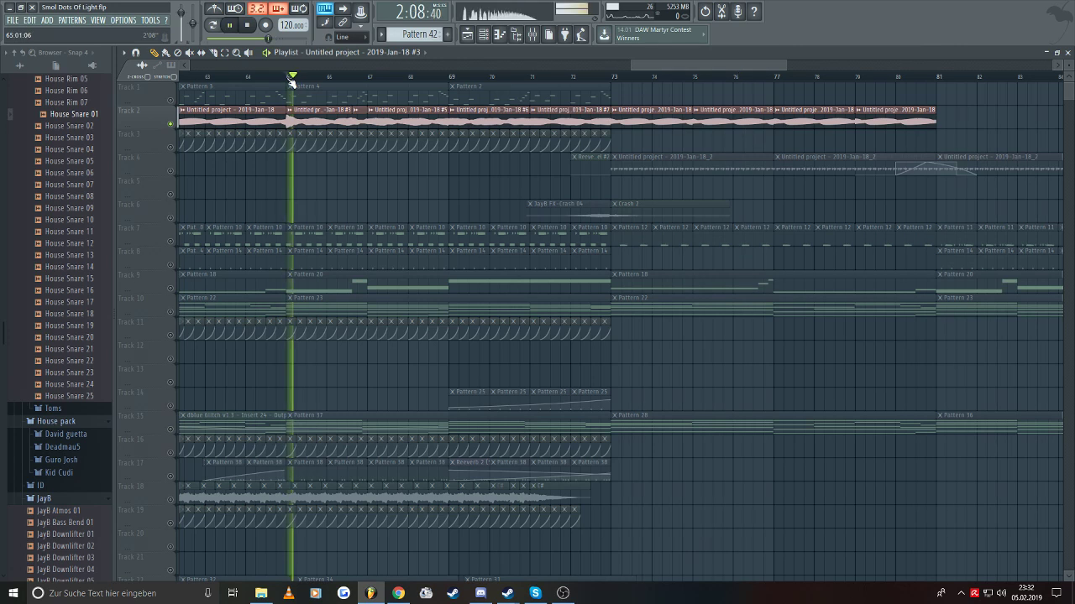
pyautogui.press('space')
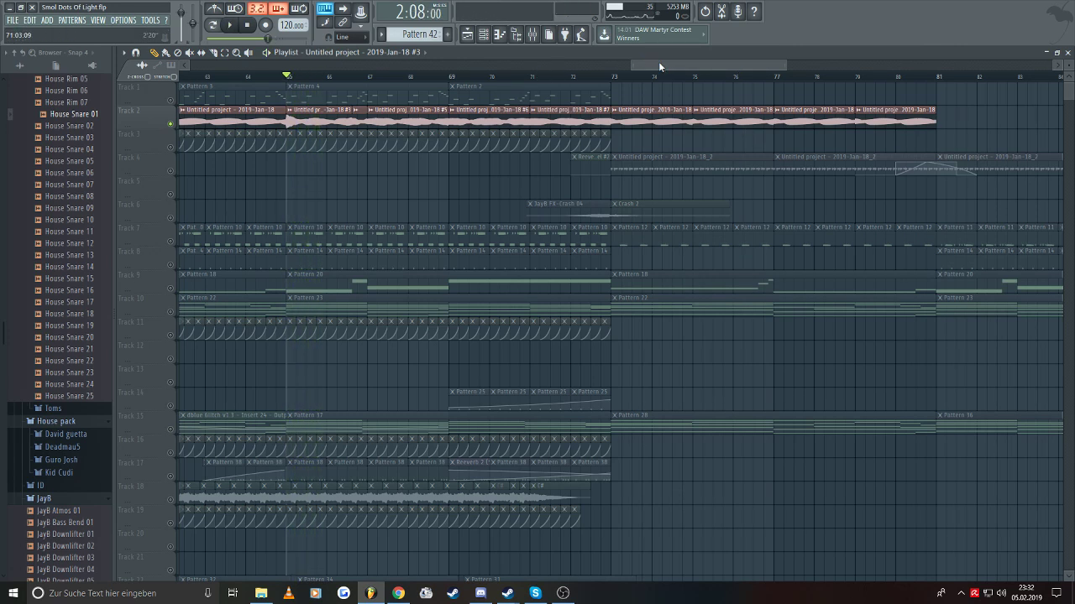
# - Place the #3 audio clip on Track 2 at bar 81, slip its audio and trim it to one bar during playback
pyautogui.moveTo(659, 61); pyautogui.dragTo(738, 66)
pyautogui.moveTo(492, 118); pyautogui.dragTo(501, 118)
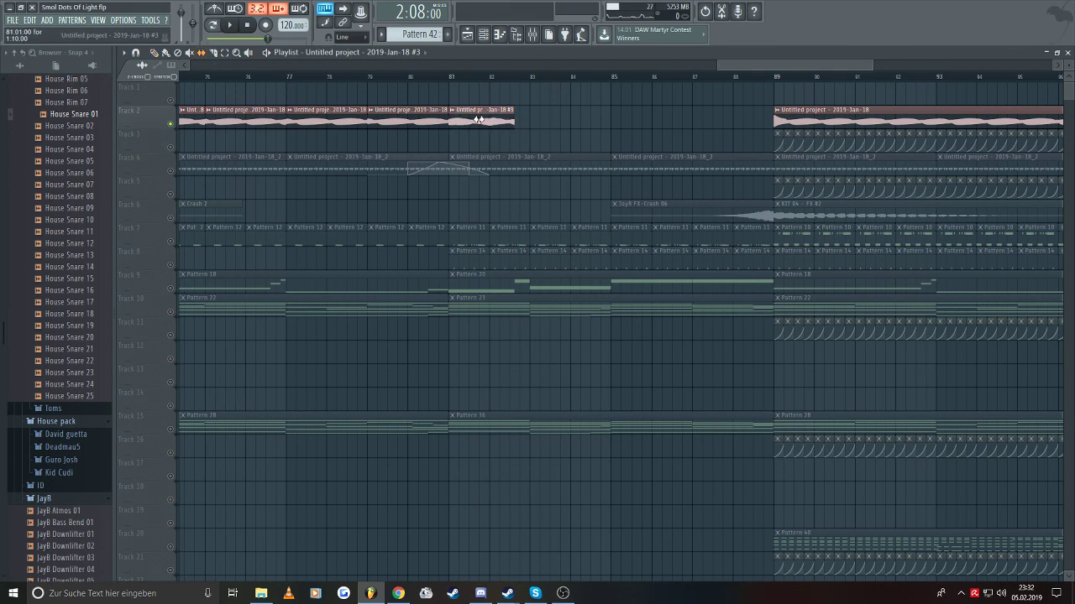
pyautogui.press('space')
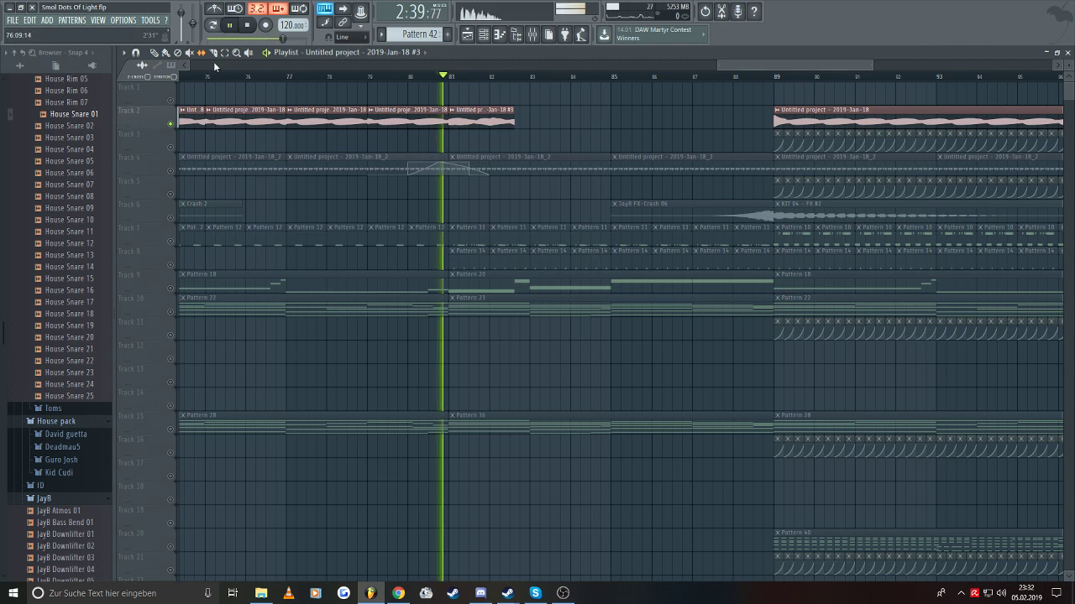
pyautogui.moveTo(518, 111); pyautogui.dragTo(493, 110)
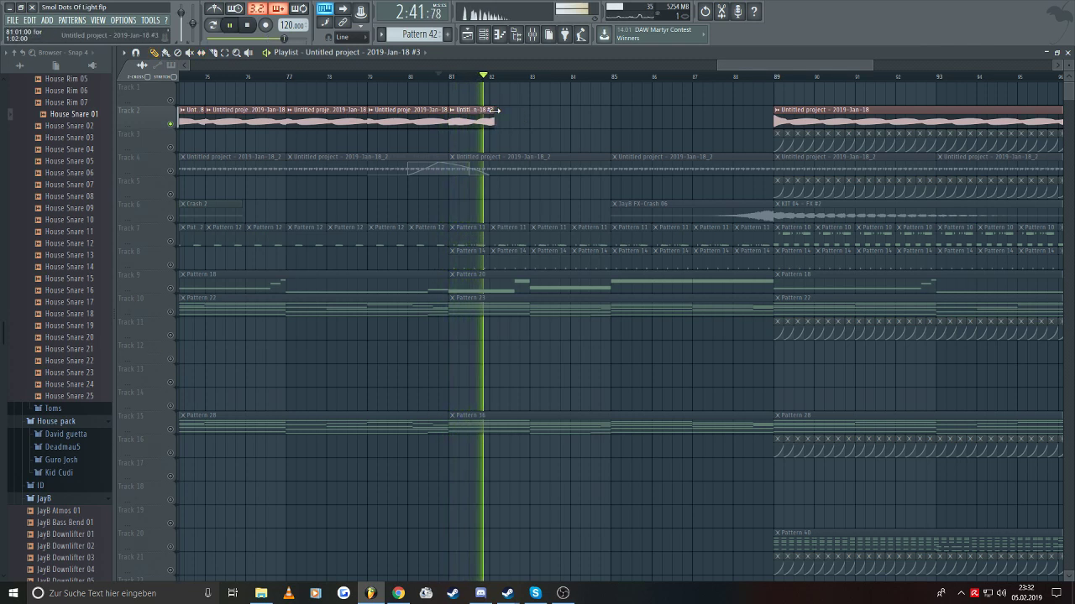
# - Play across the joint at bar 81 and place a second one-bar copy of the #3 clip at bar 82
pyautogui.press('space')
pyautogui.scroll(5, 490, 110)
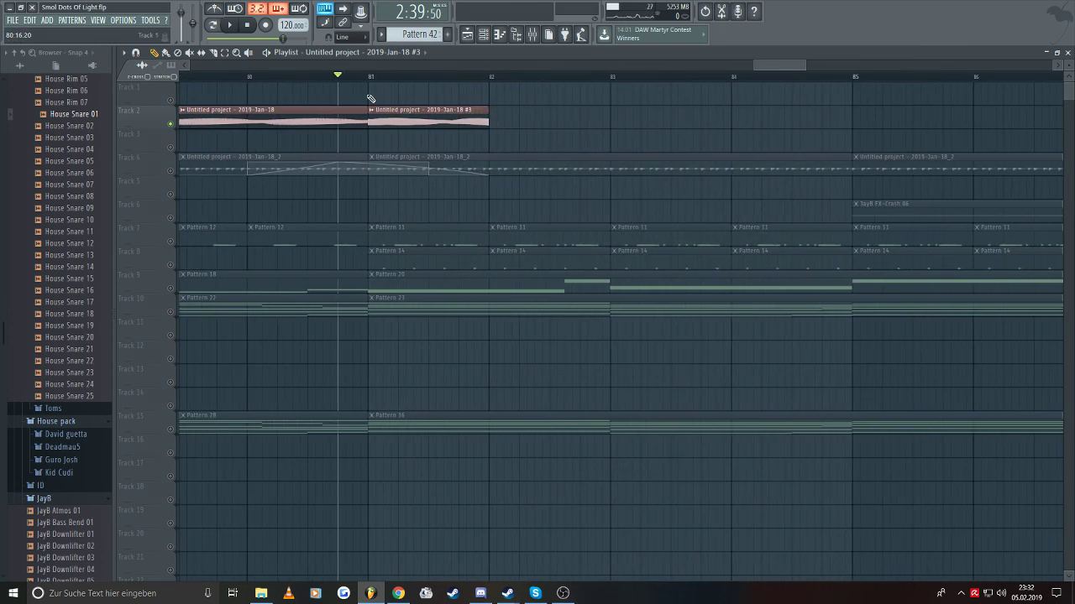
pyautogui.press('space')
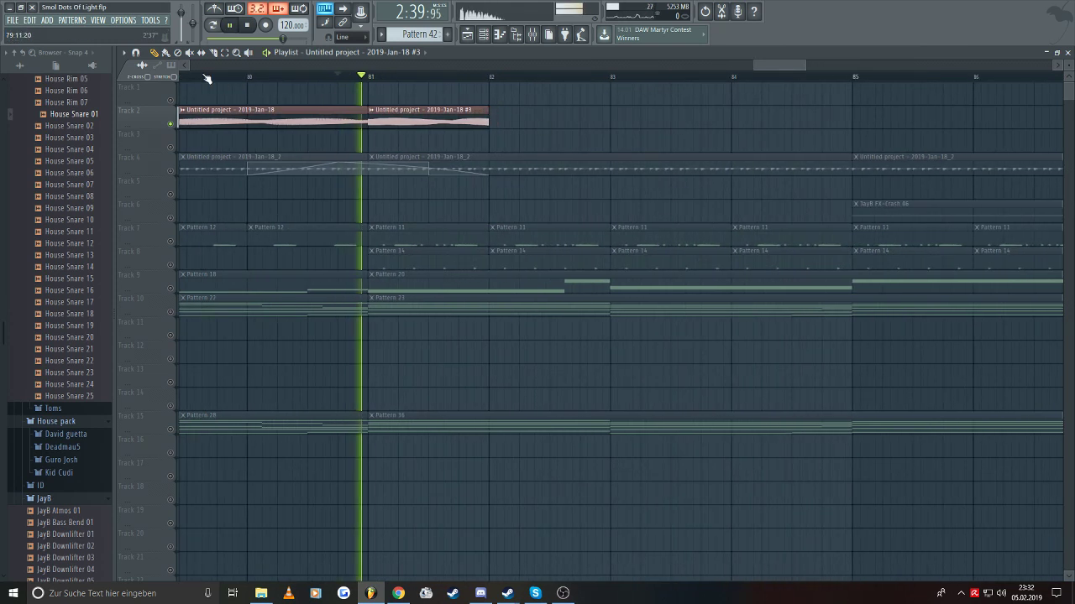
pyautogui.click(493, 115)
pyautogui.press('space')
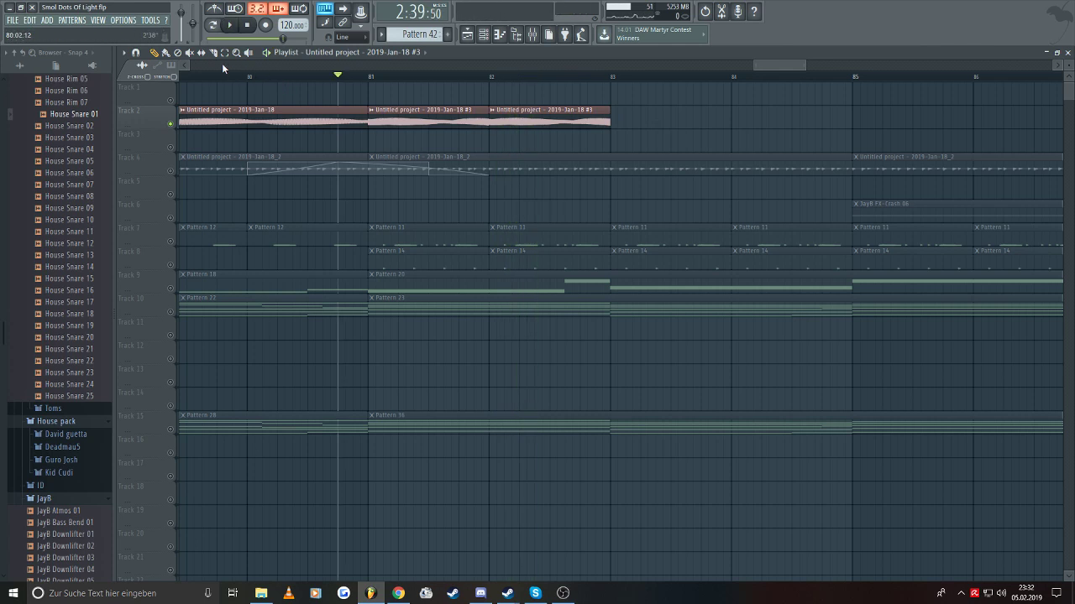
# - Slip the audio inside the Track 2 clip at bar 81 with snapping off, and play across the joint to check it
pyautogui.scroll(5, 521, 126)
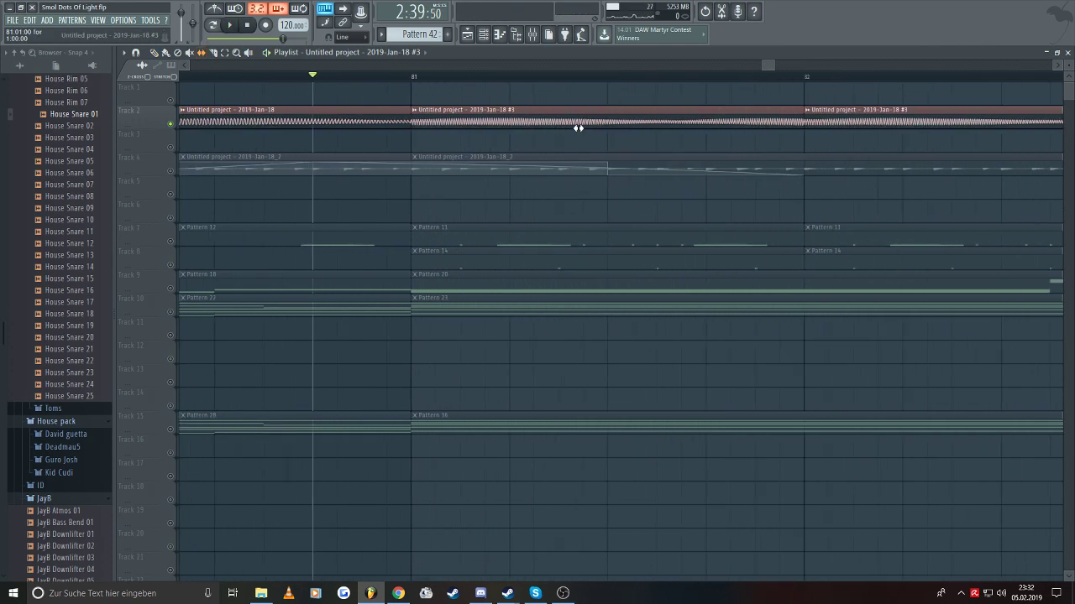
pyautogui.scroll(3, 504, 125)
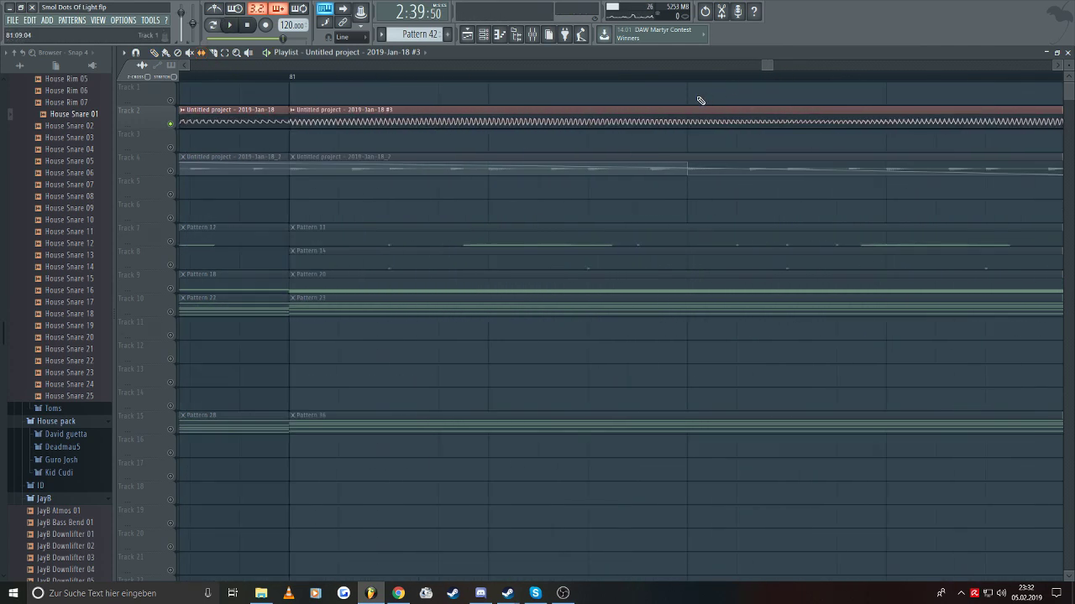
pyautogui.scroll(-4, 697, 101)
pyautogui.moveTo(765, 65)
pyautogui.mouseDown()
pyautogui.moveTo(751, 65)
pyautogui.moveTo(766, 65)
pyautogui.mouseUp()
pyautogui.scroll(3, 479, 124)
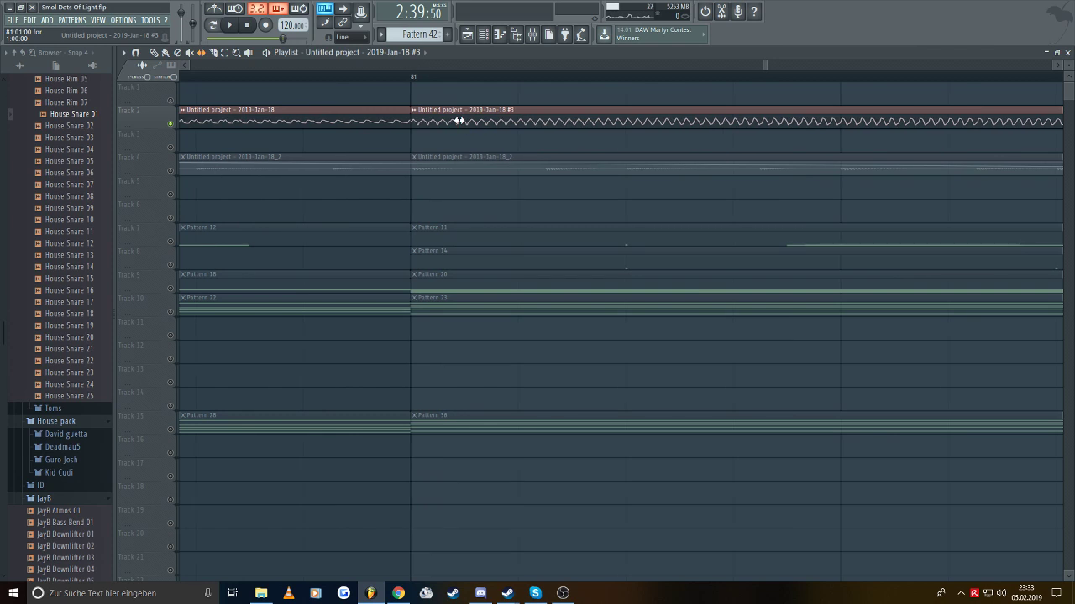
pyautogui.press('alt')
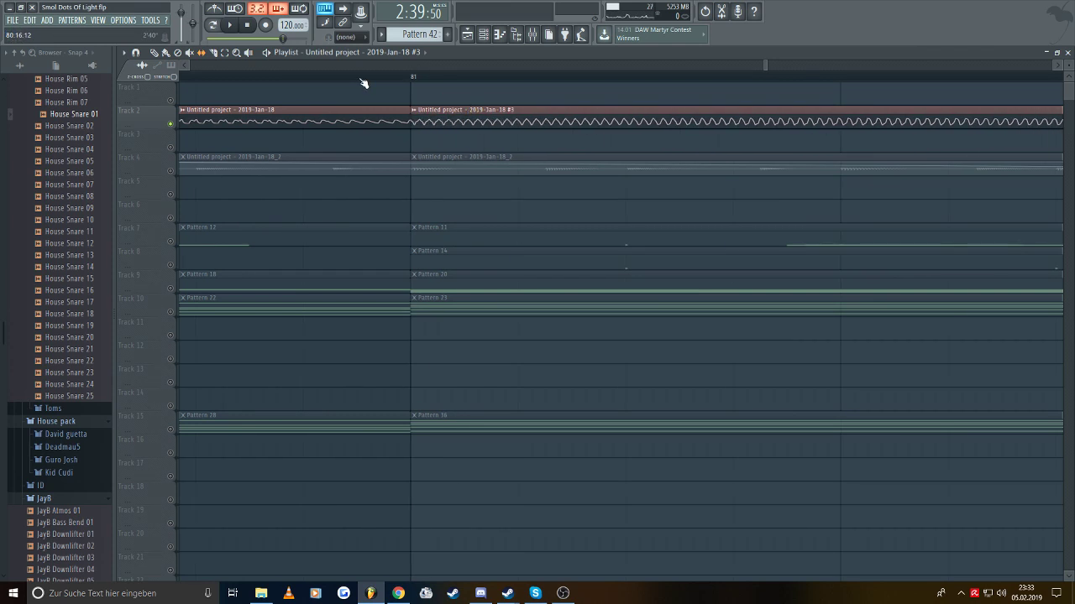
pyautogui.press('space')
pyautogui.keyDown('ctrl'); pyautogui.scroll(-5, 647, 108); pyautogui.keyUp('ctrl')
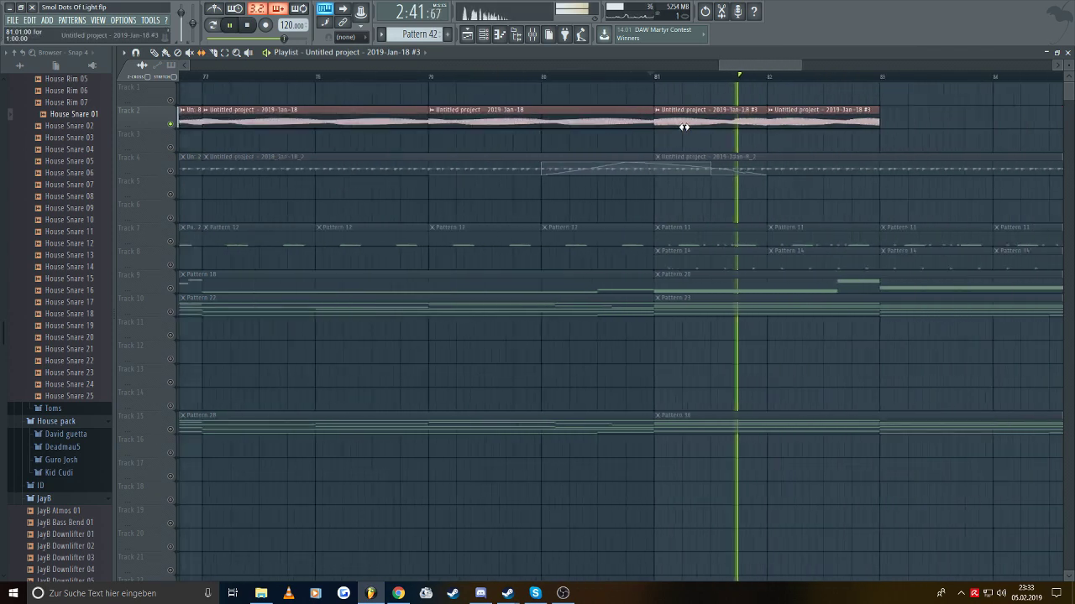
# - Slip the audio inside the Track 2 clip at bar 82, check that joint in playback and set snapping back to Line
pyautogui.press('space')
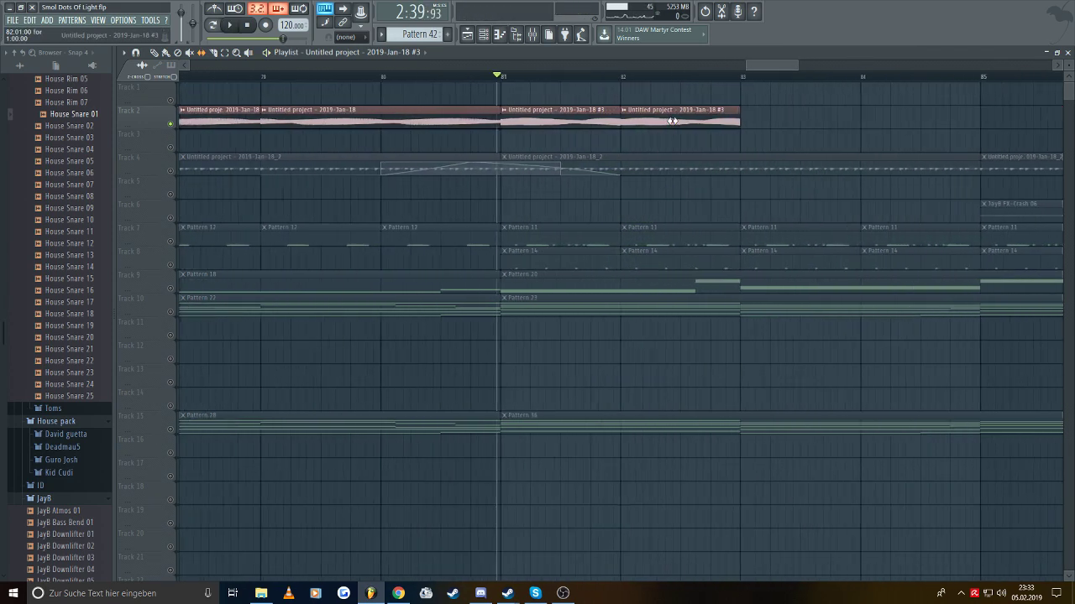
pyautogui.keyDown('ctrl'); pyautogui.scroll(5, 672, 121); pyautogui.keyUp('ctrl')
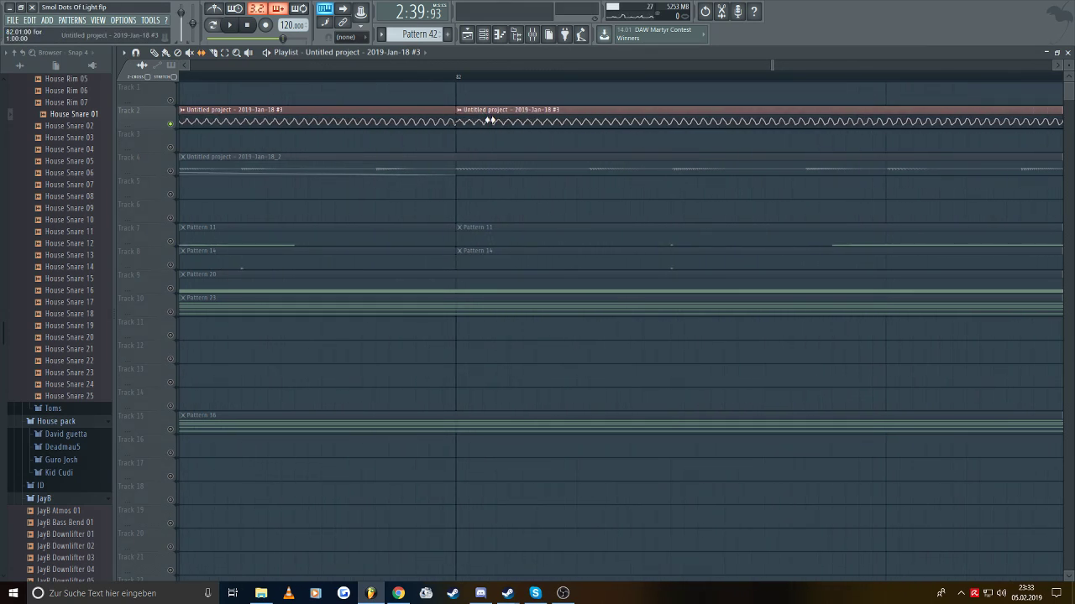
pyautogui.press('space')
pyautogui.keyDown('ctrl'); pyautogui.scroll(-4, 479, 147); pyautogui.keyUp('ctrl')
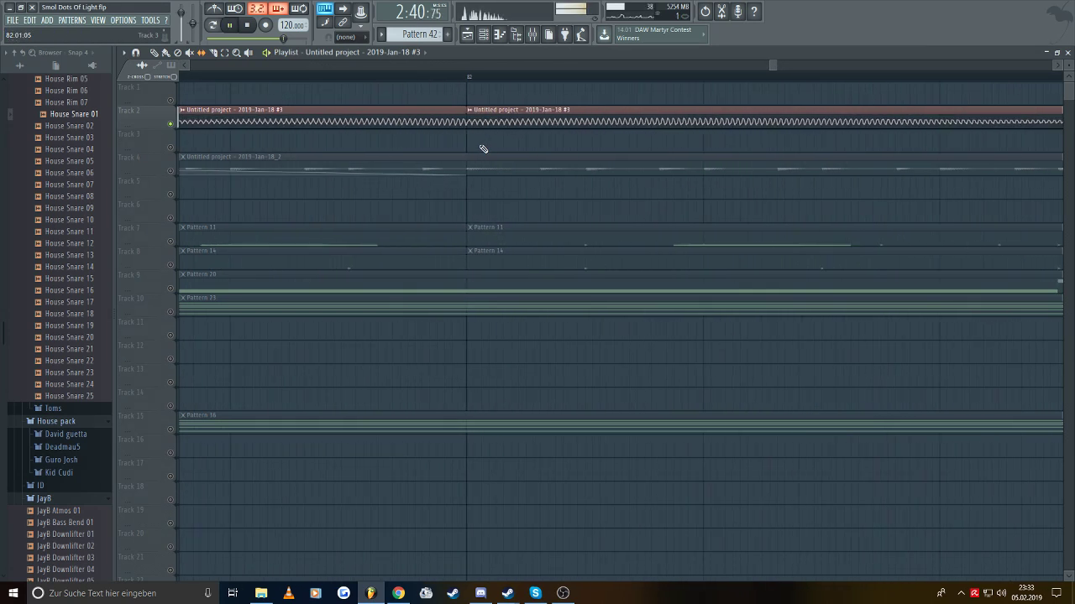
pyautogui.click(345, 37)
pyautogui.click(346, 54)
pyautogui.press('space')
# - Place the #5 audio clip on Track 2 and align its start to bar 83, directly after the #3 clip
pyautogui.scroll(-6, 696, 137)
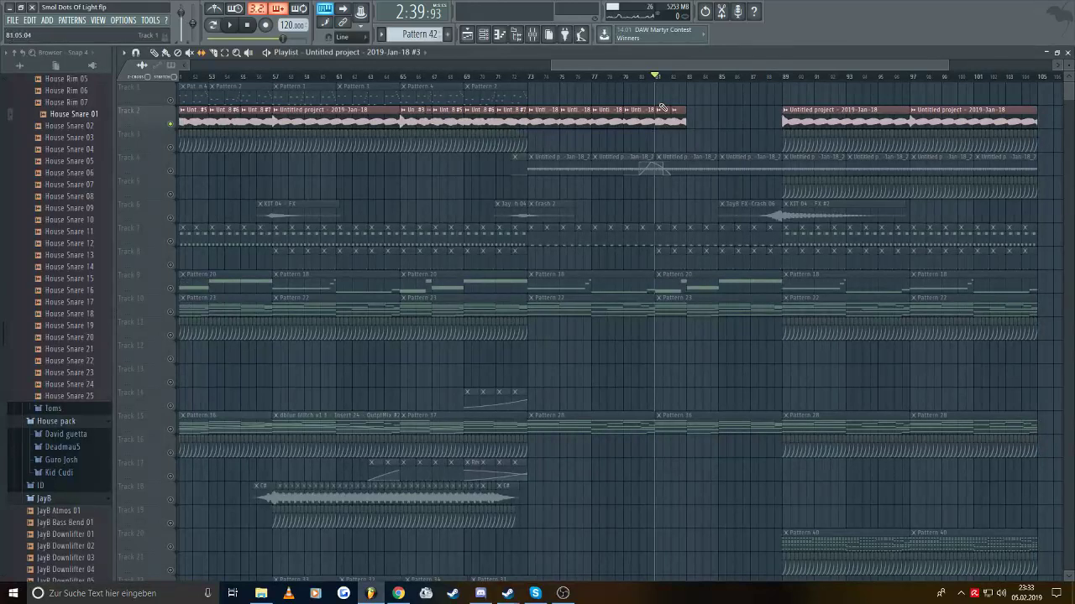
pyautogui.scroll(3, 520, 174)
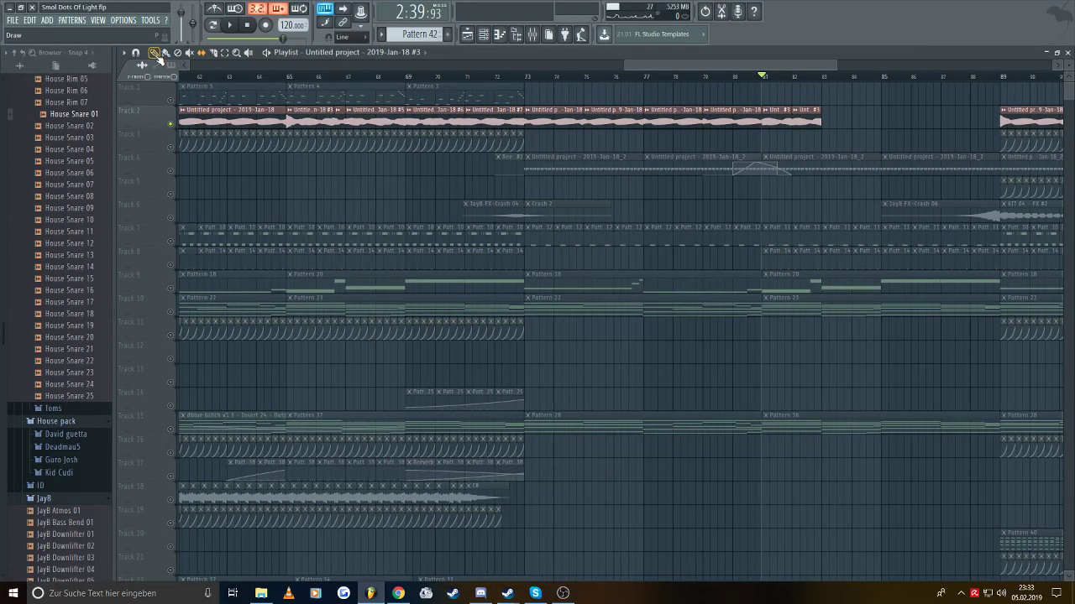
pyautogui.scroll(5, 756, 73)
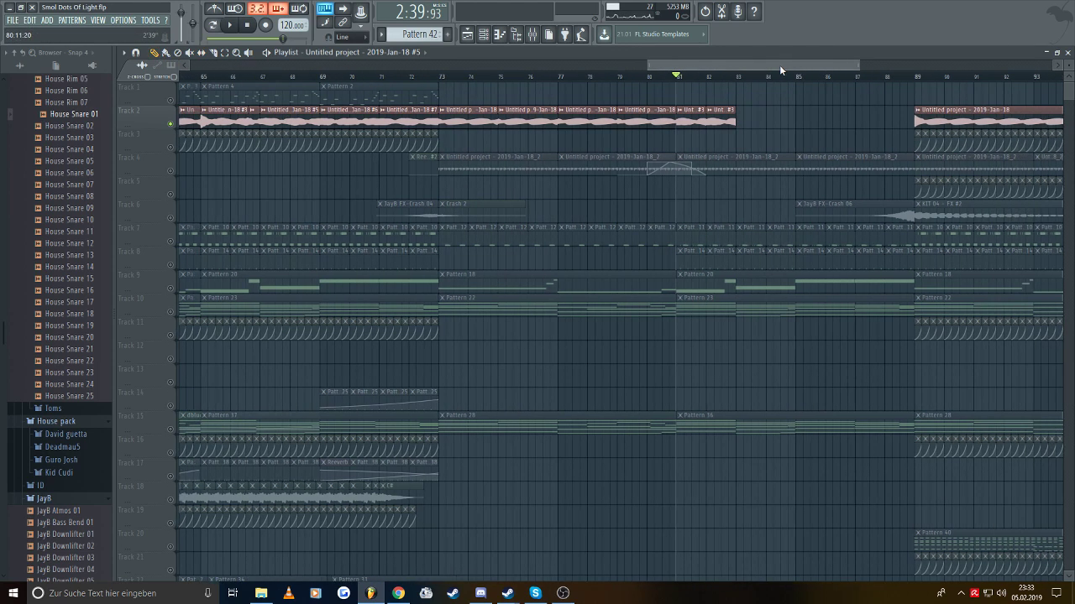
pyautogui.scroll(3, 774, 99)
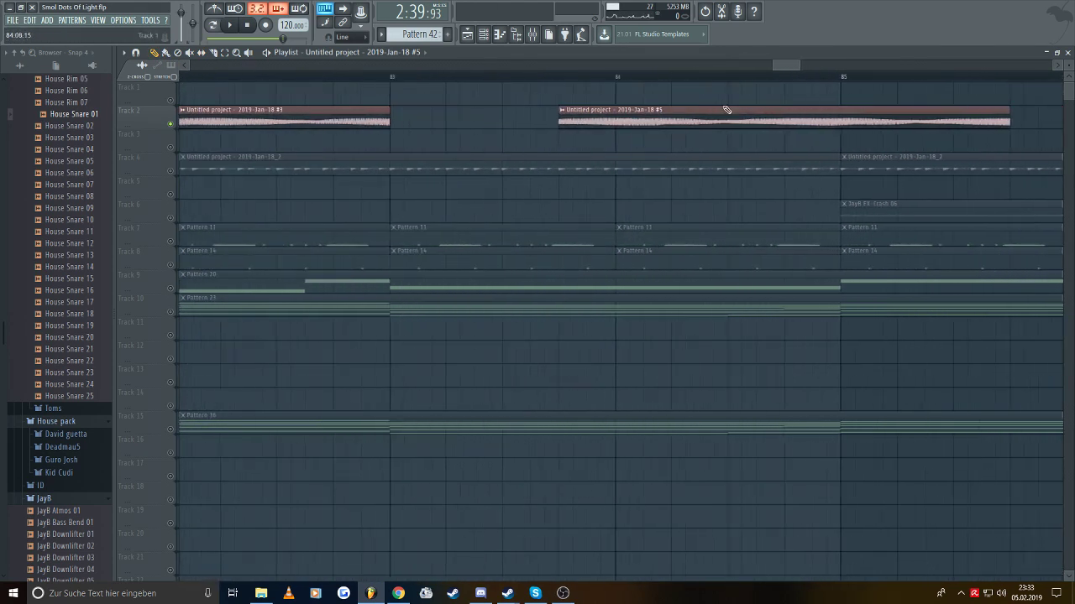
pyautogui.moveTo(774, 99); pyautogui.dragTo(606, 113)
# - Play across the Track 2 joint at bar 83 to check how the #3 and #5 clips connect
pyautogui.scroll(2, 414, 127)
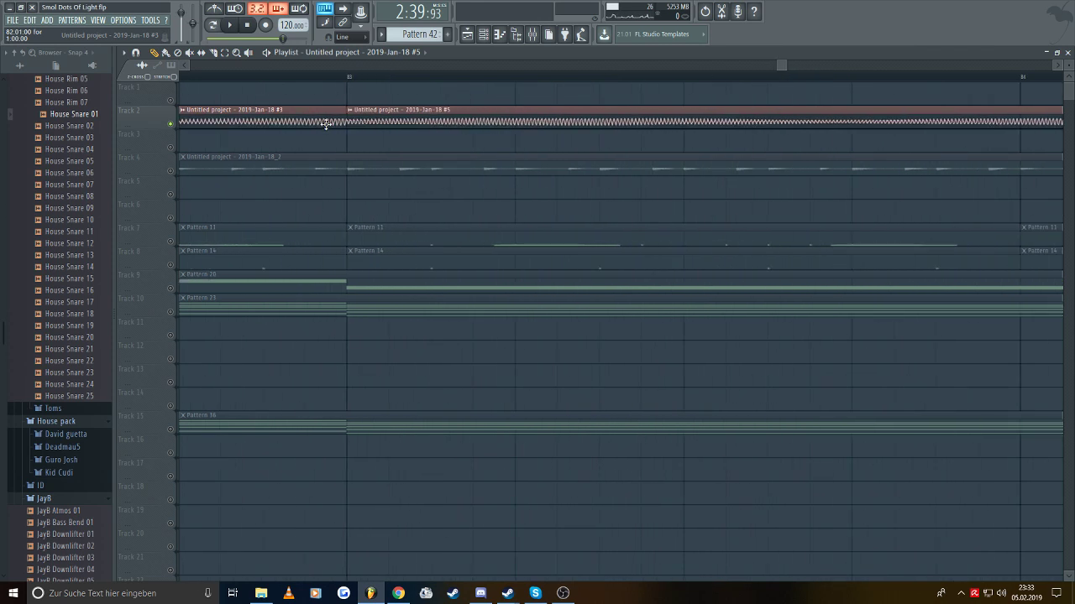
pyautogui.scroll(3, 329, 126)
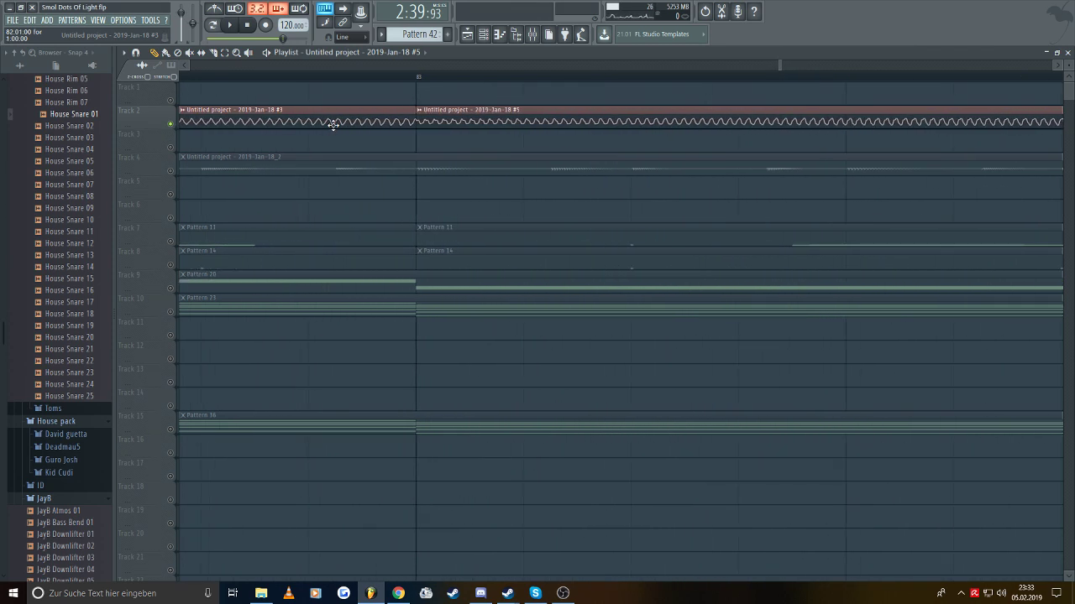
pyautogui.click(304, 76)
pyautogui.click(237, 76)
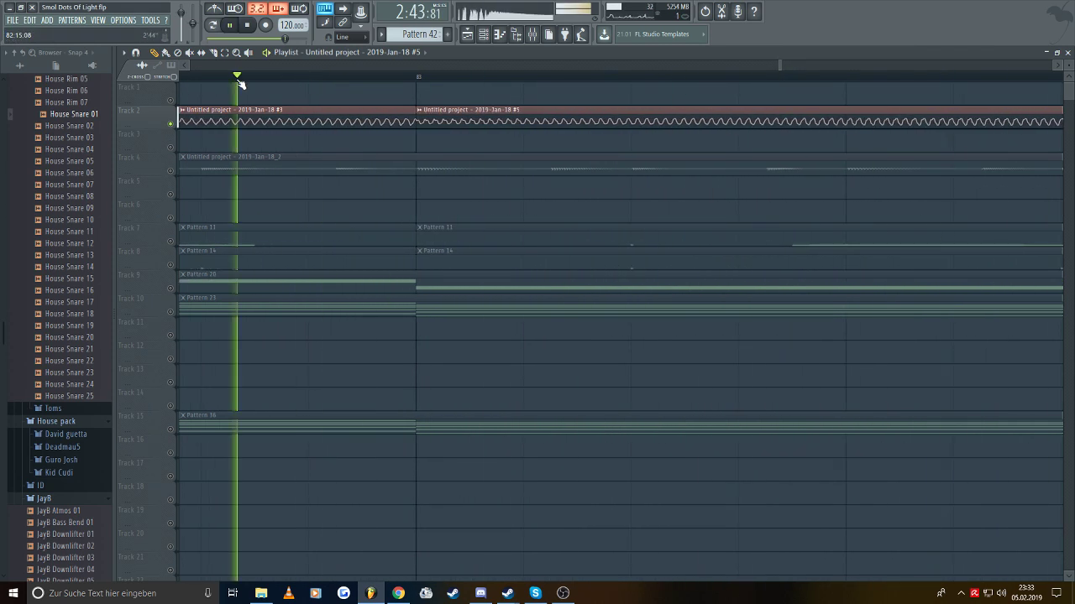
pyautogui.scroll(-5, 256, 101)
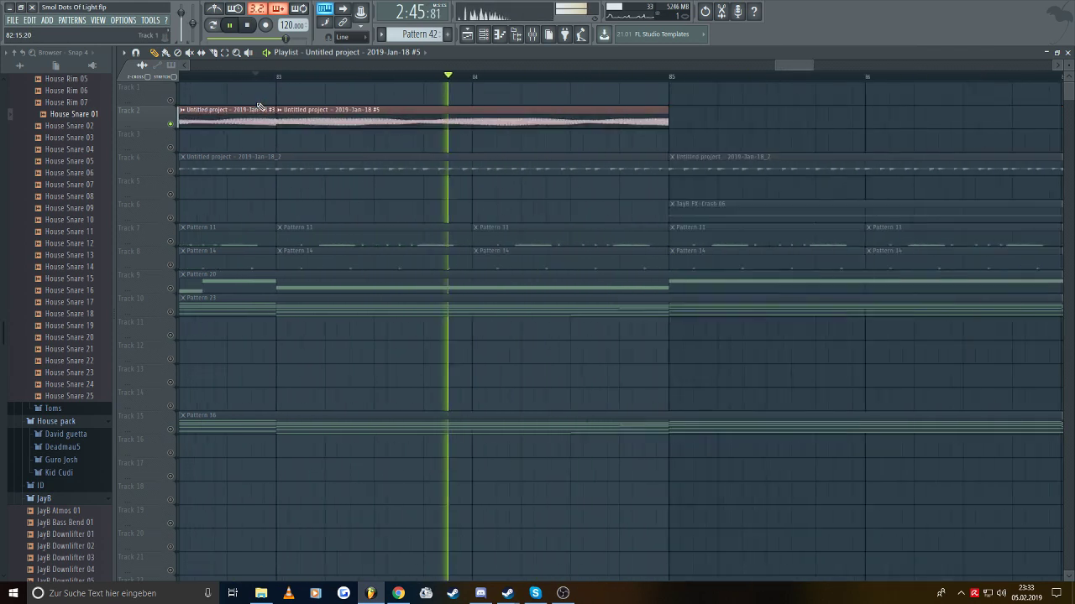
pyautogui.scroll(-2, 261, 106)
pyautogui.click(228, 78)
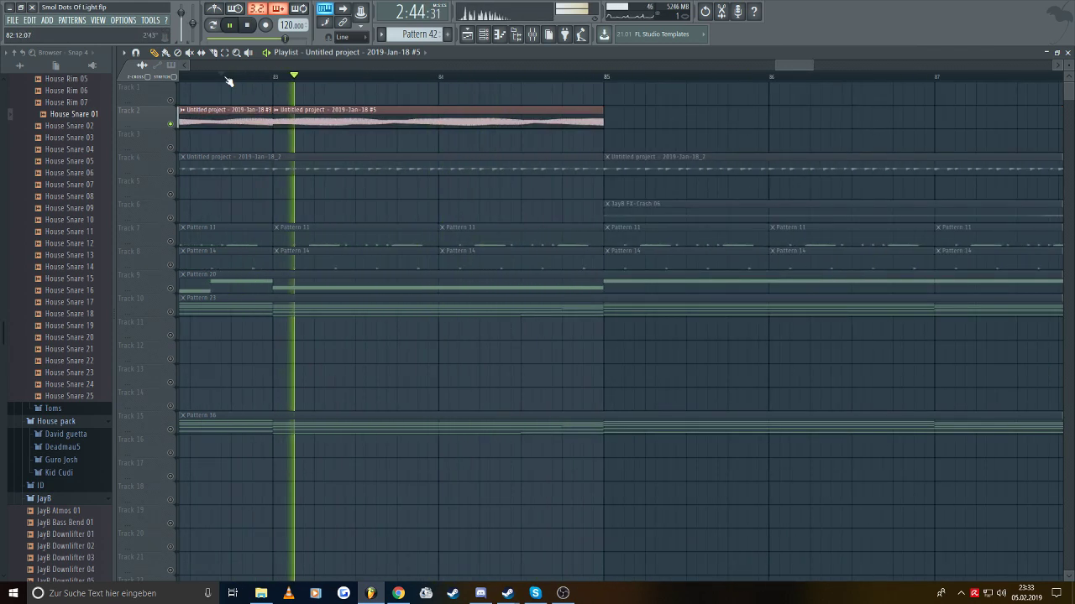
pyautogui.press('space')
# - Place the #6 audio clip on Track 2 at bar 85, directly after the #5 clip
pyautogui.scroll(-2, 256, 128)
pyautogui.scroll(-2, 250, 123)
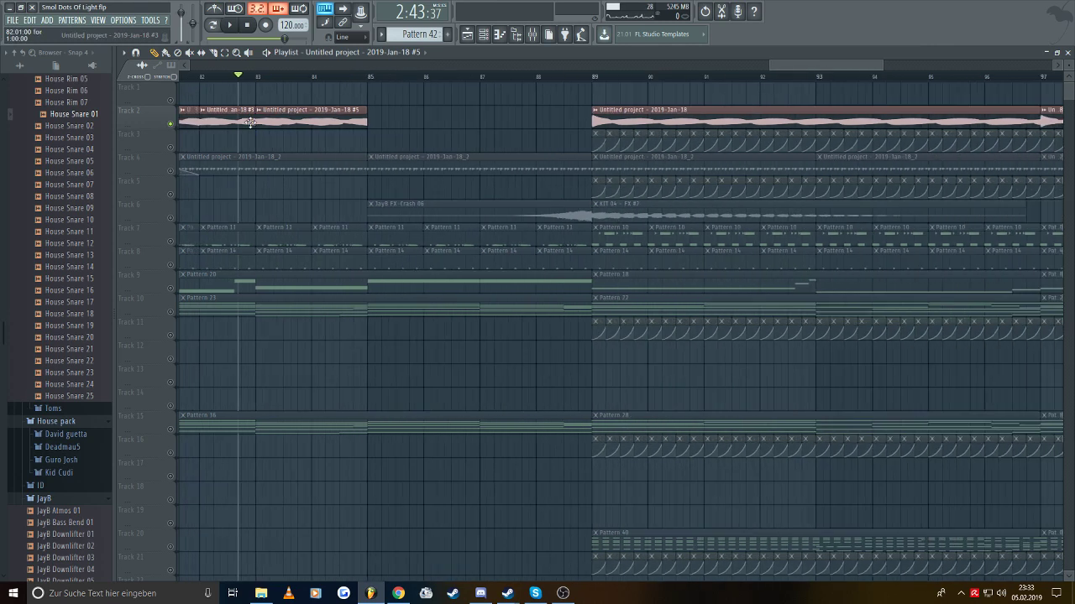
pyautogui.moveTo(843, 67); pyautogui.dragTo(804, 81)
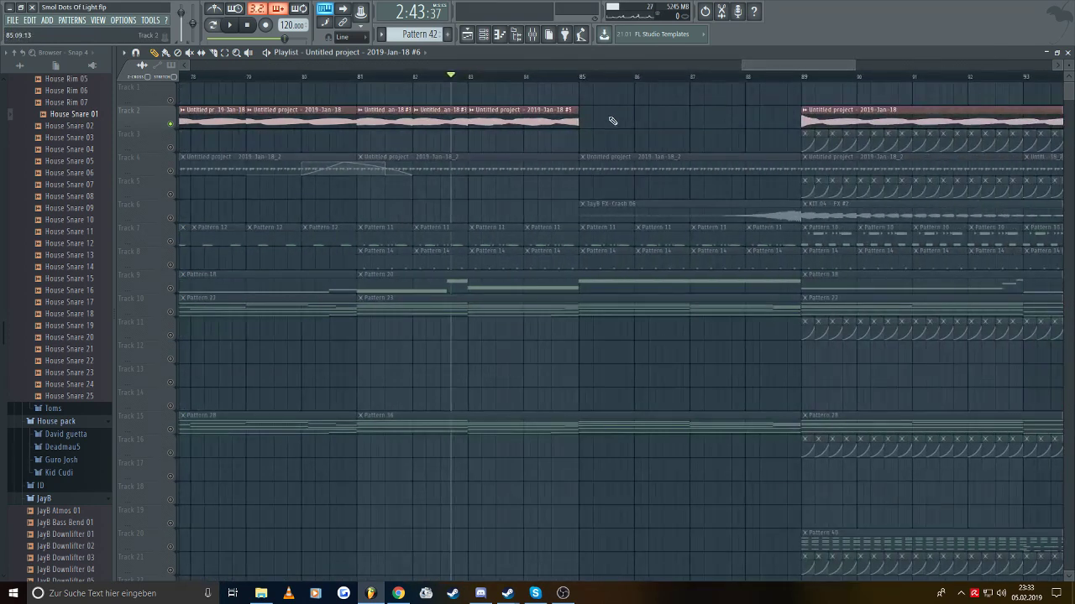
pyautogui.scroll(3, 597, 96)
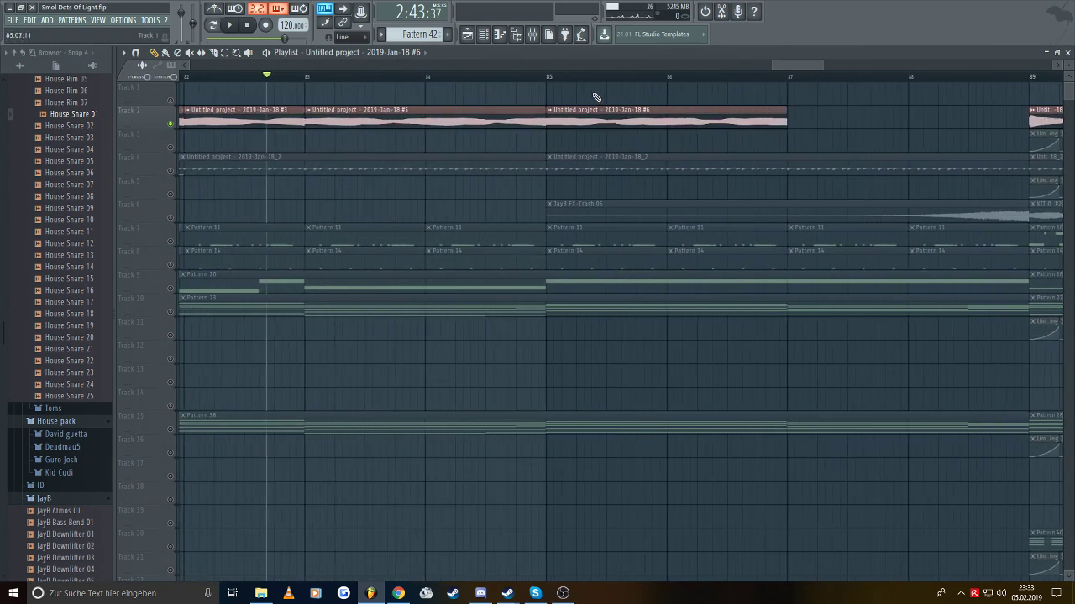
# - Play across the Track 2 joint at bar 85 to check how the #5 and #6 clips connect
pyautogui.click(500, 77)
pyautogui.press('space')
pyautogui.scroll(2, 503, 150)
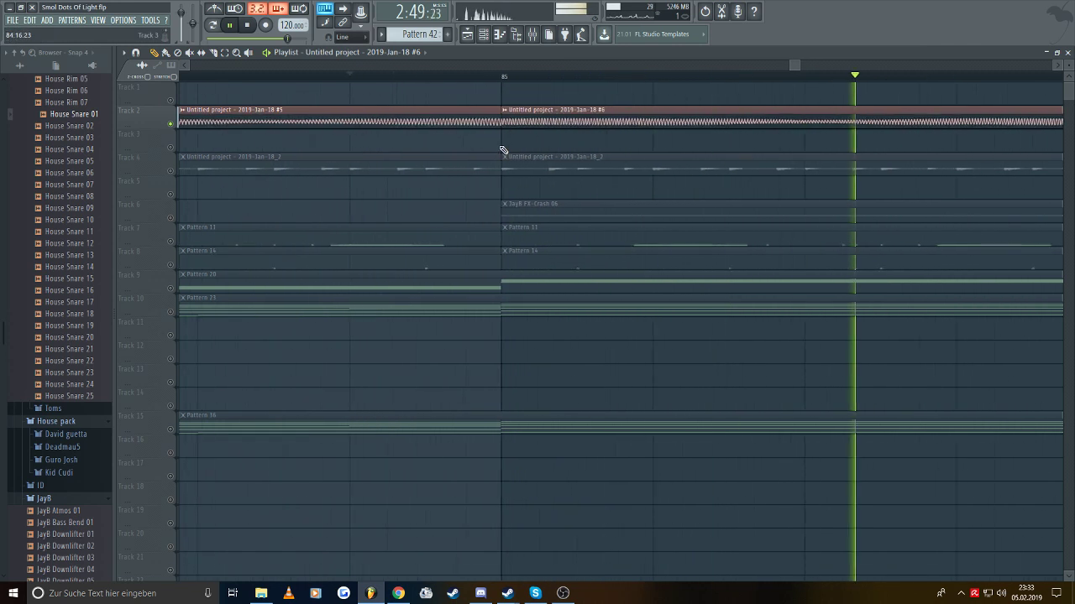
pyautogui.scroll(2, 503, 151)
pyautogui.press('space')
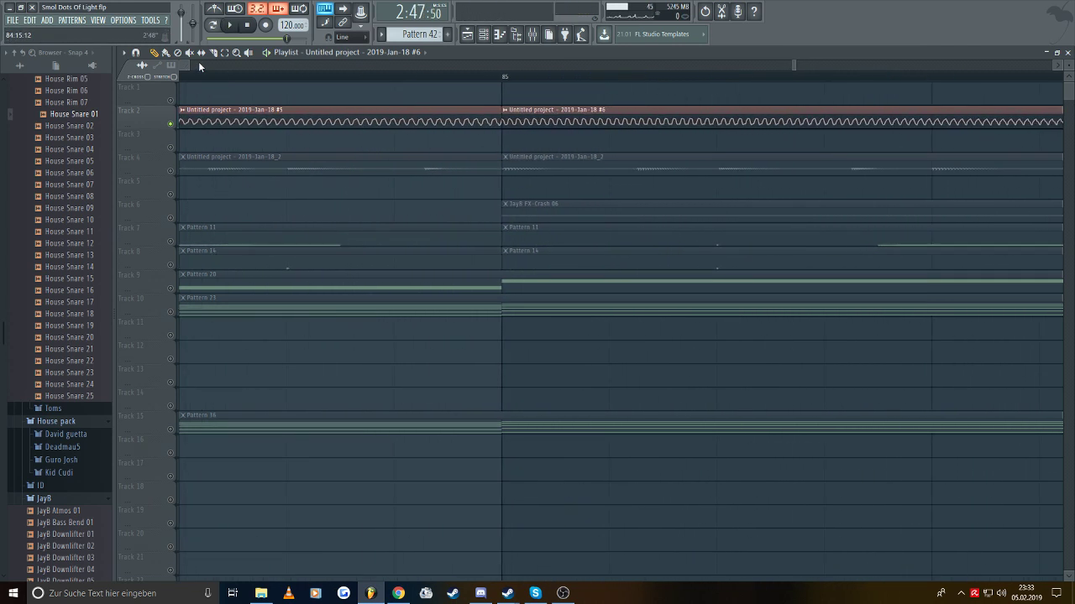
# - Slip the audio inside the #6 clip at bar 85 with snapping off, and play across the joint repeatedly to check it
pyautogui.moveTo(577, 122); pyautogui.dragTo(559, 123)
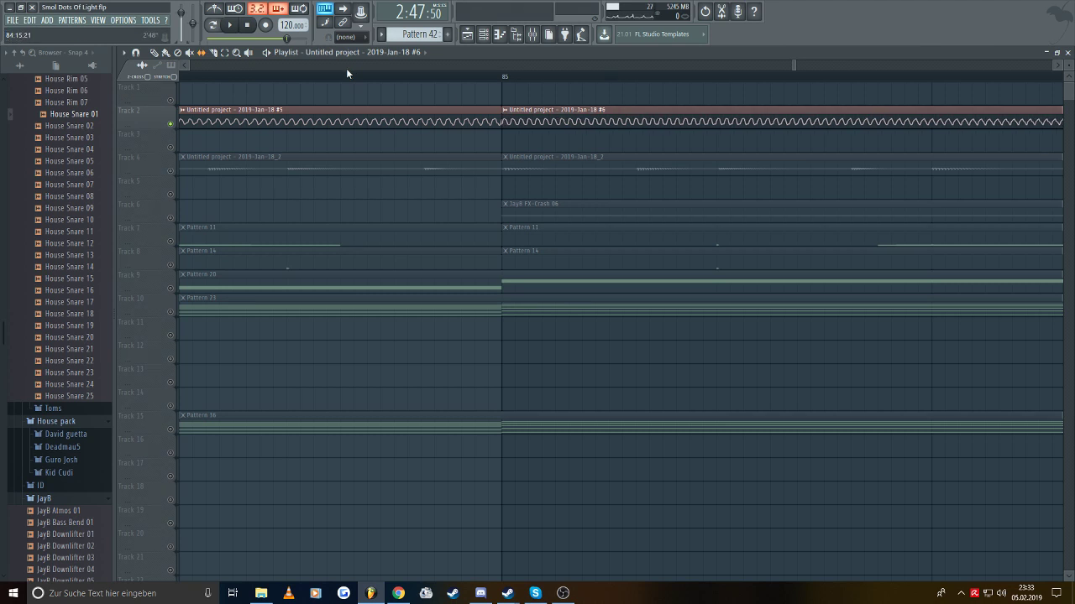
pyautogui.click(251, 78)
pyautogui.press('space')
pyautogui.press('space')
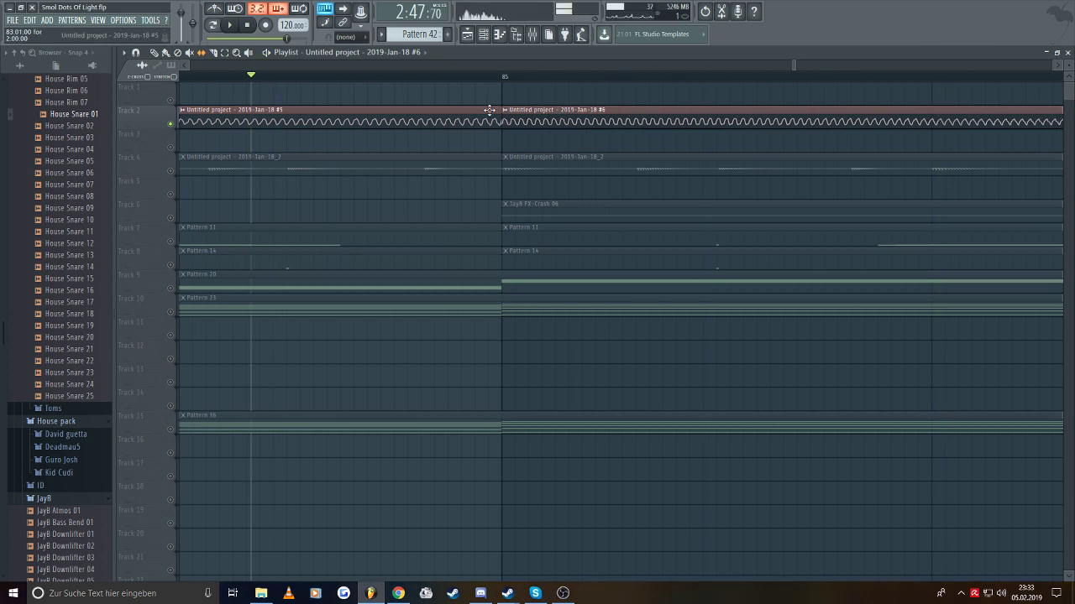
pyautogui.press('space')
pyautogui.press('space')
pyautogui.press('space')
pyautogui.press('space')
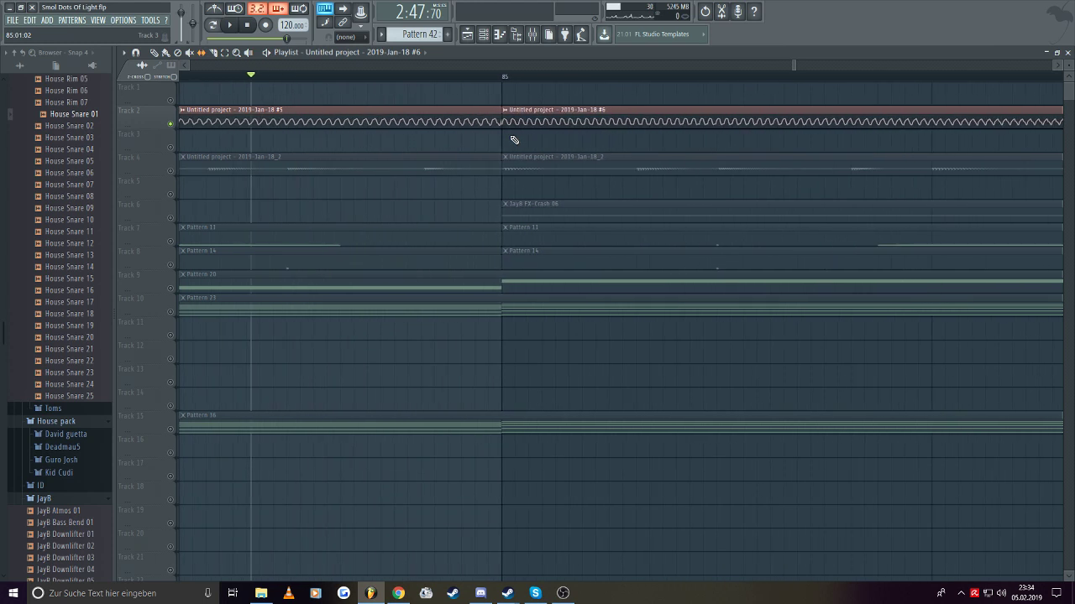
# - Set snapping back to Line and place a second copy of the #6 clip on Track 2 at bar 87
pyautogui.click(359, 41)
pyautogui.click(348, 48)
pyautogui.scroll(-2, 515, 145)
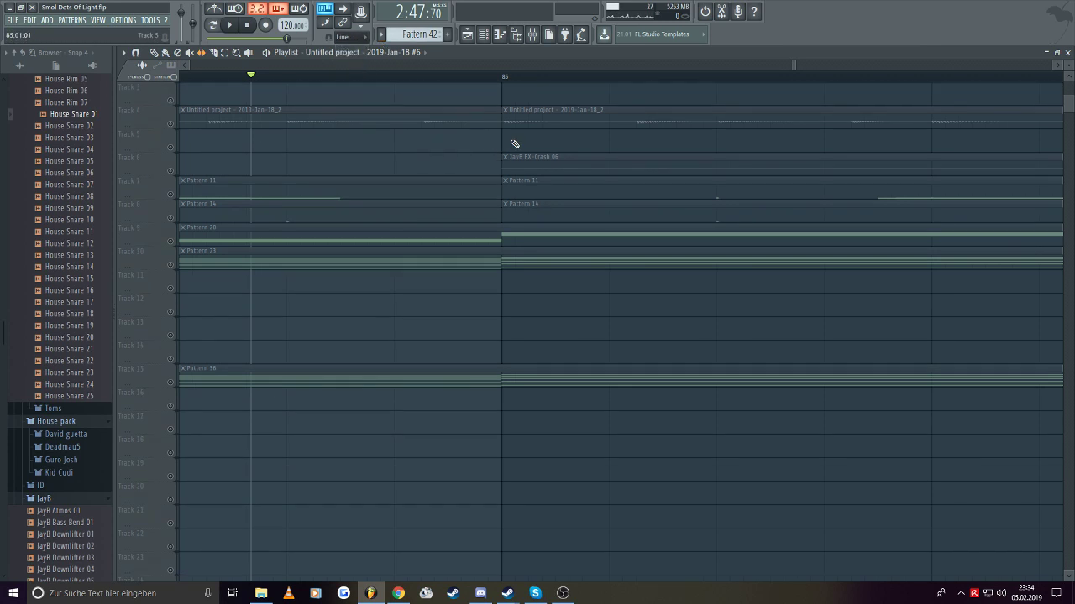
pyautogui.scroll(-6, 593, 135)
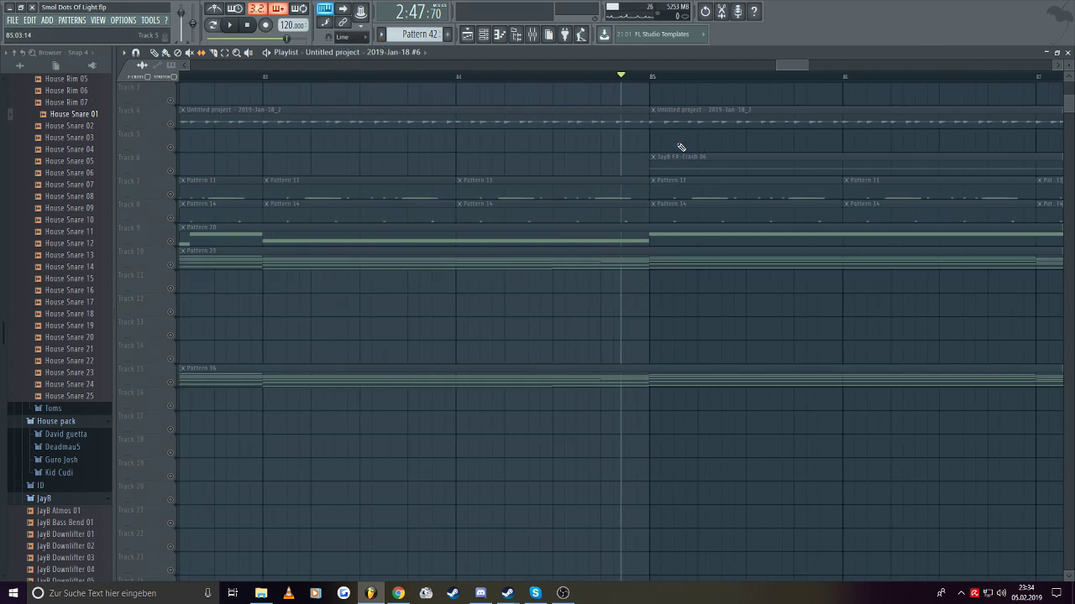
pyautogui.scroll(2, 711, 129)
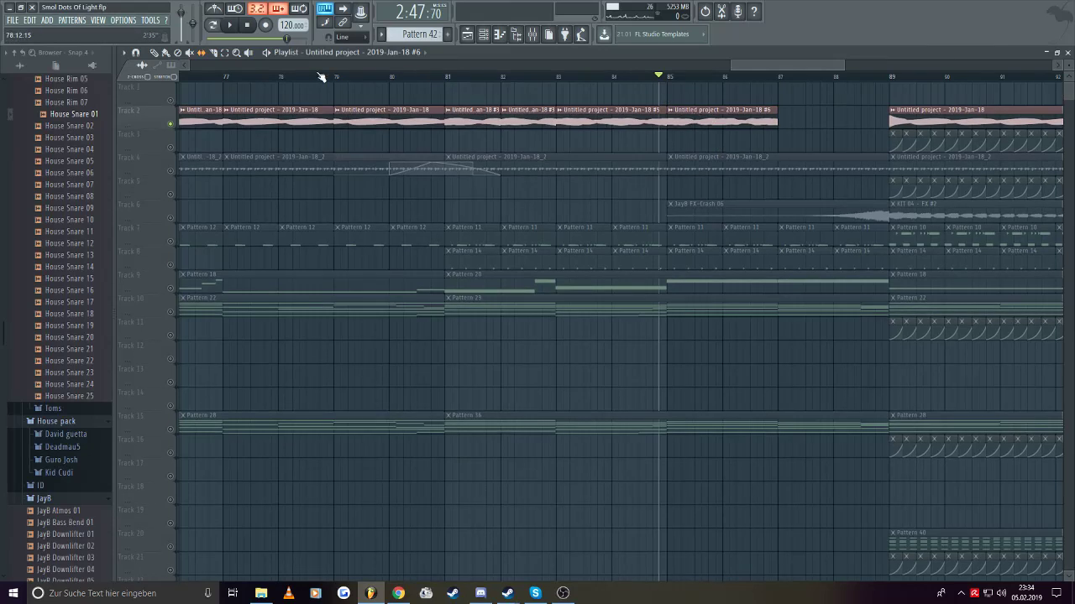
pyautogui.click(346, 40)
pyautogui.click(349, 50)
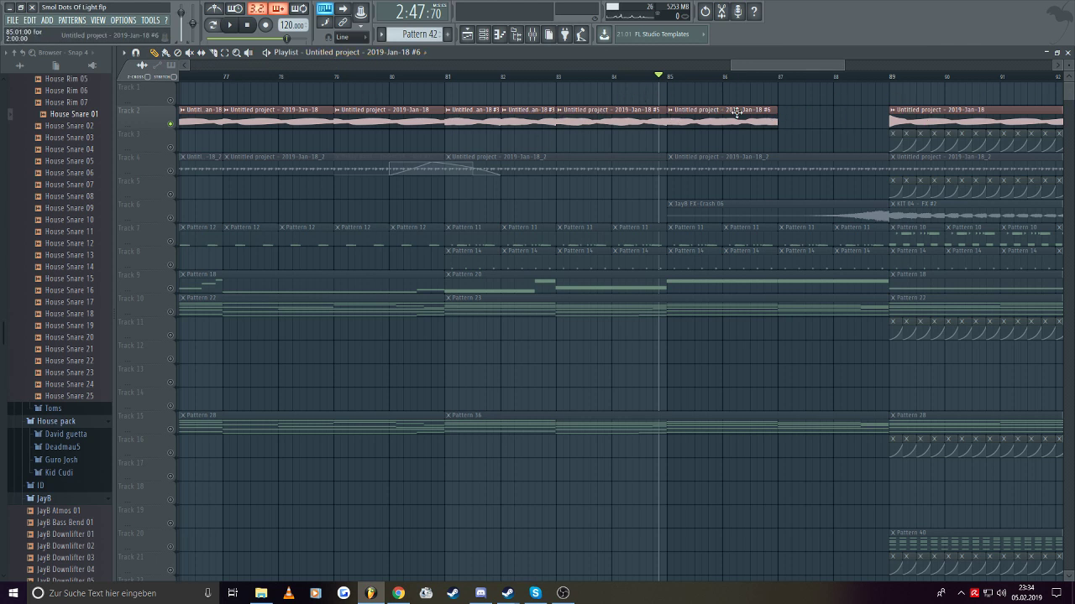
pyautogui.moveTo(779, 95); pyautogui.dragTo(793, 118)
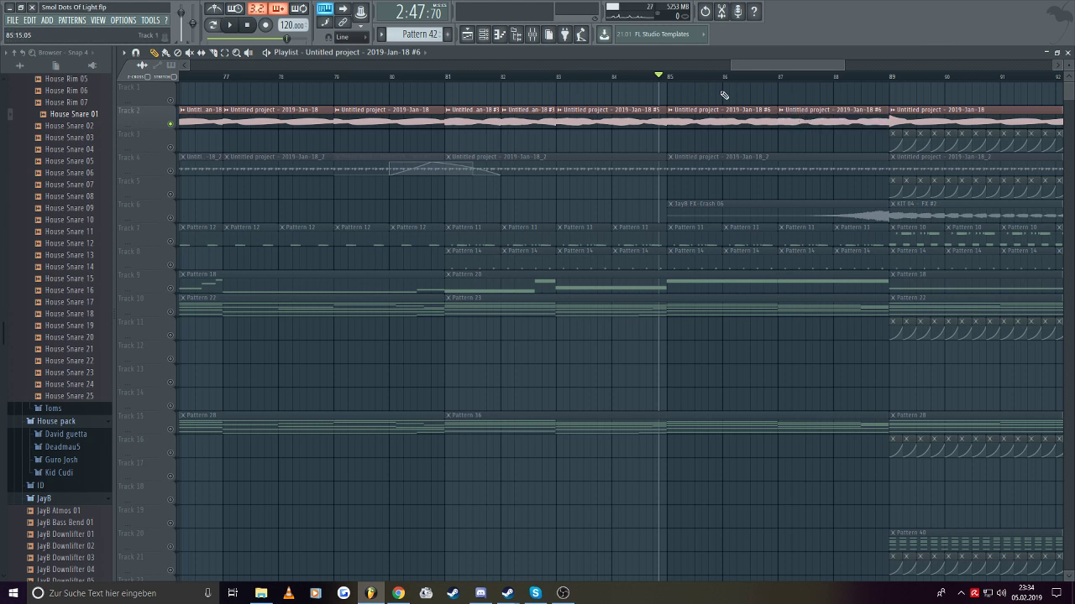
# - Play Track 2 from just before bar 85 towards bar 89 and replay the joint between the two #6 clips at bar 87
pyautogui.moveTo(773, 66); pyautogui.dragTo(801, 63)
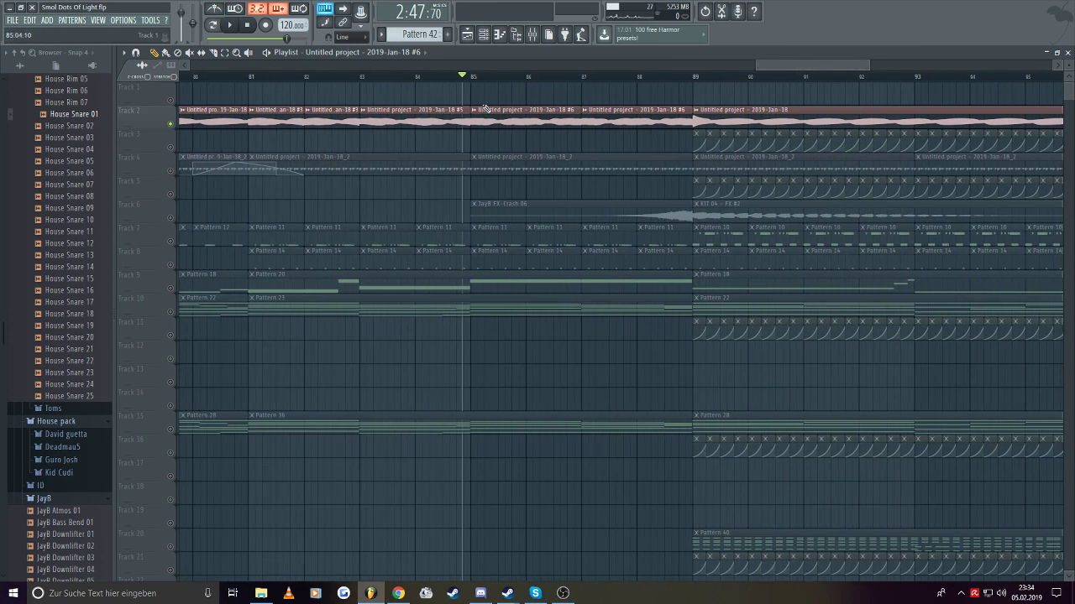
pyautogui.press('space')
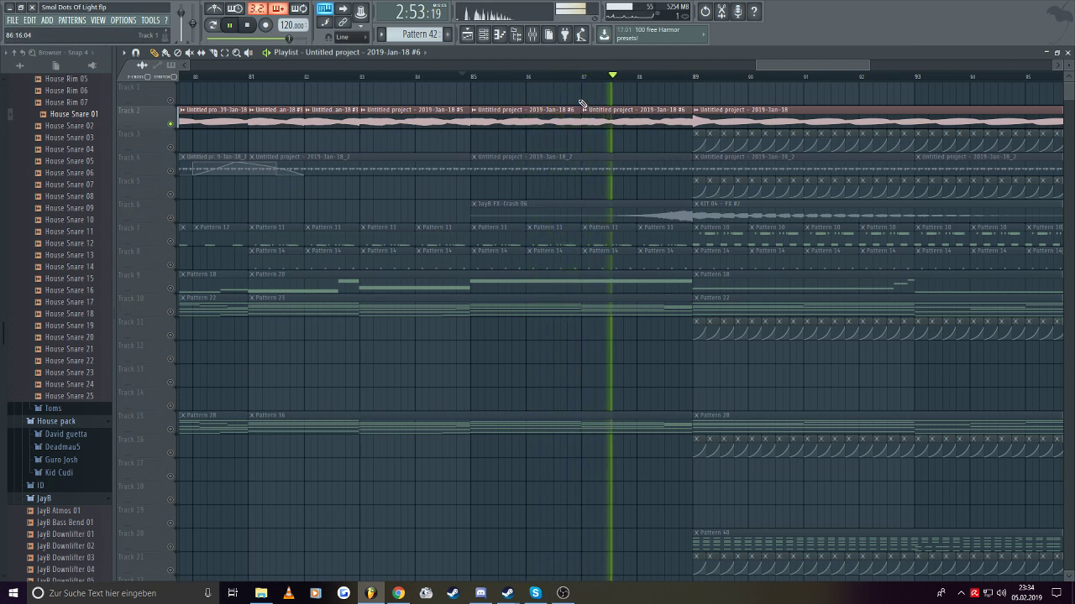
pyautogui.click(546, 77)
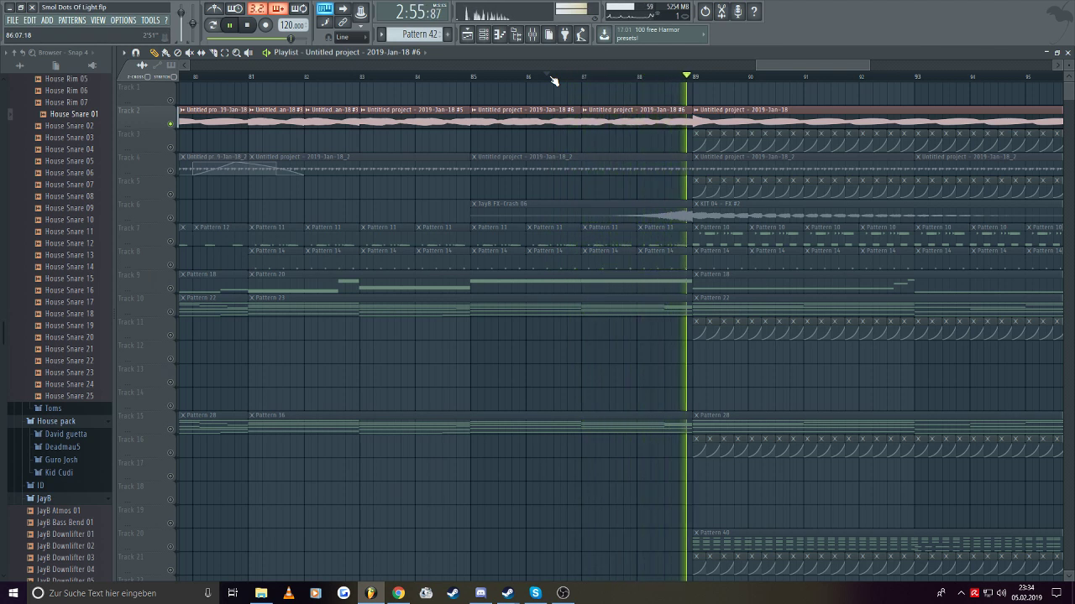
pyautogui.press('space')
# - Turn off the solo on Track 2 and play the full arrangement from about bar 72
pyautogui.scroll(-4, 250, 146)
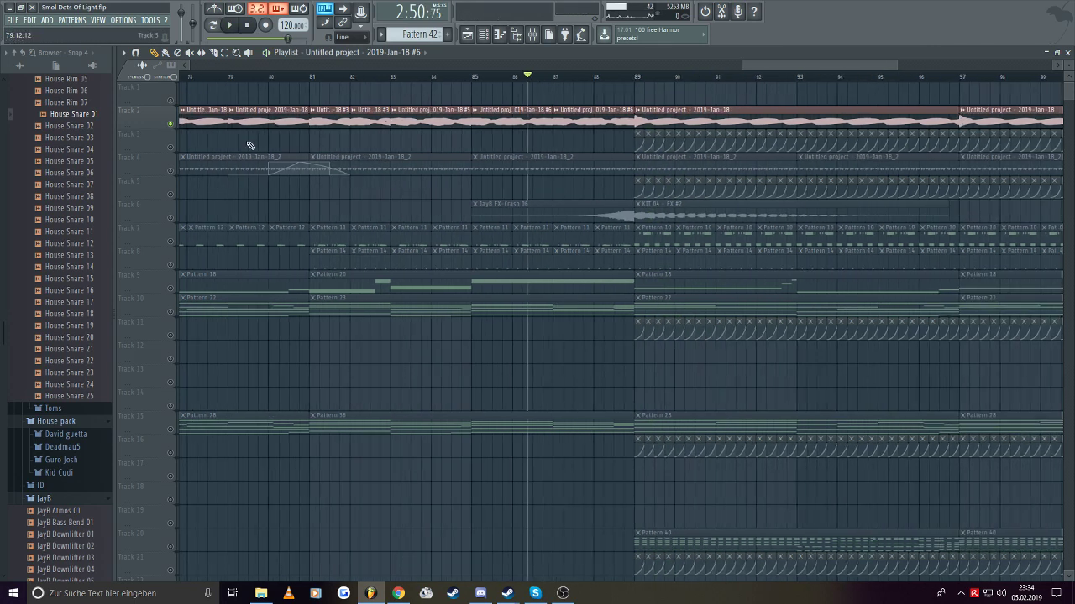
pyautogui.scroll(-3, 200, 149)
pyautogui.rightClick(171, 128)
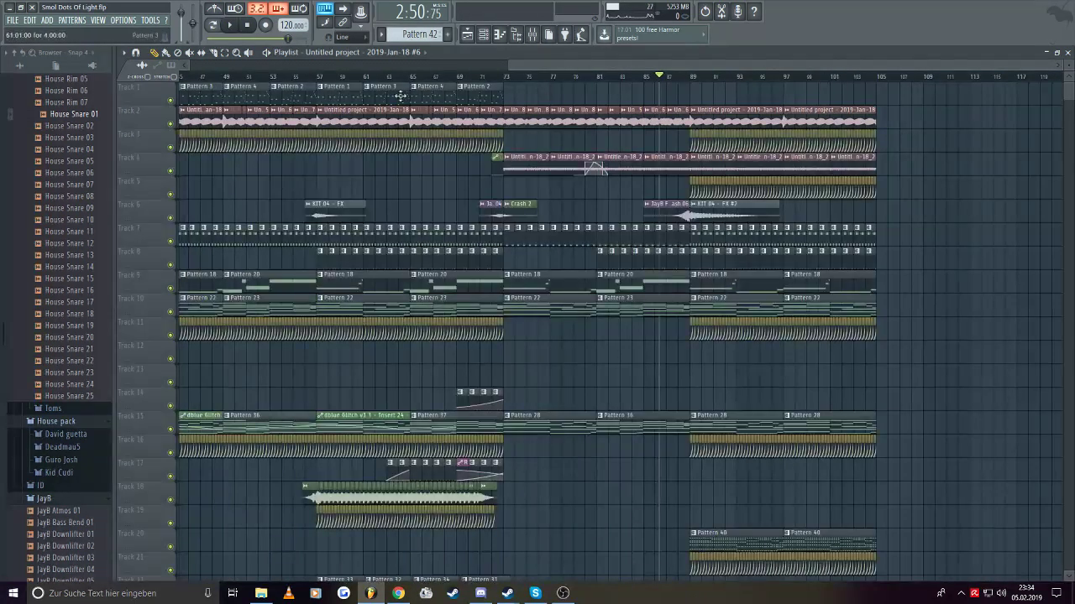
pyautogui.click(496, 79)
pyautogui.press('space')
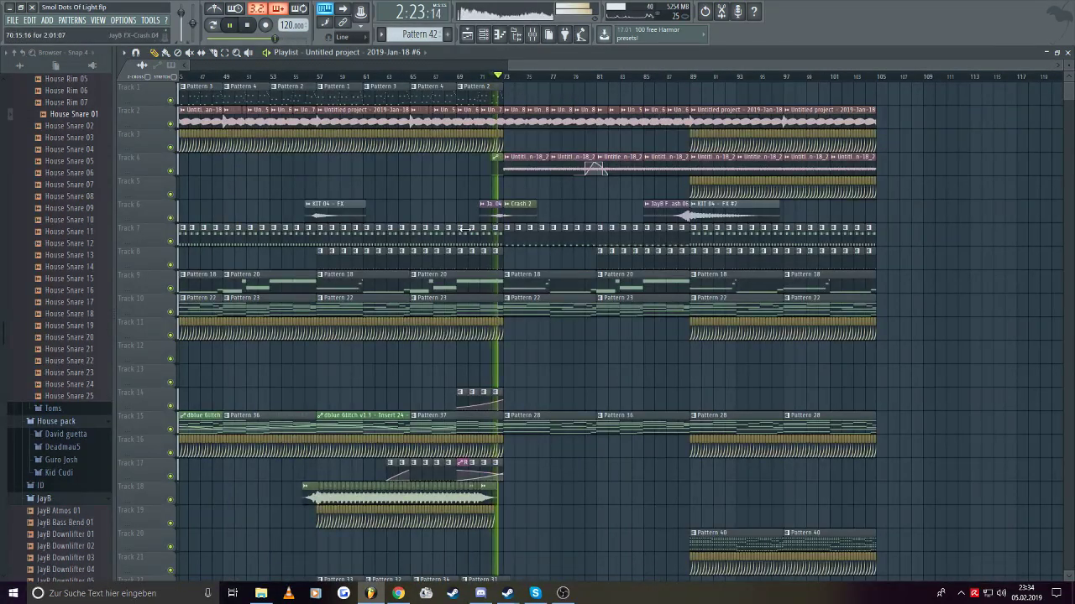
# - Mute Track 22 and replay the transition into the break at bar 73
pyautogui.scroll(-1, 261, 412)
pyautogui.scroll(-2, 261, 412)
pyautogui.click(171, 523)
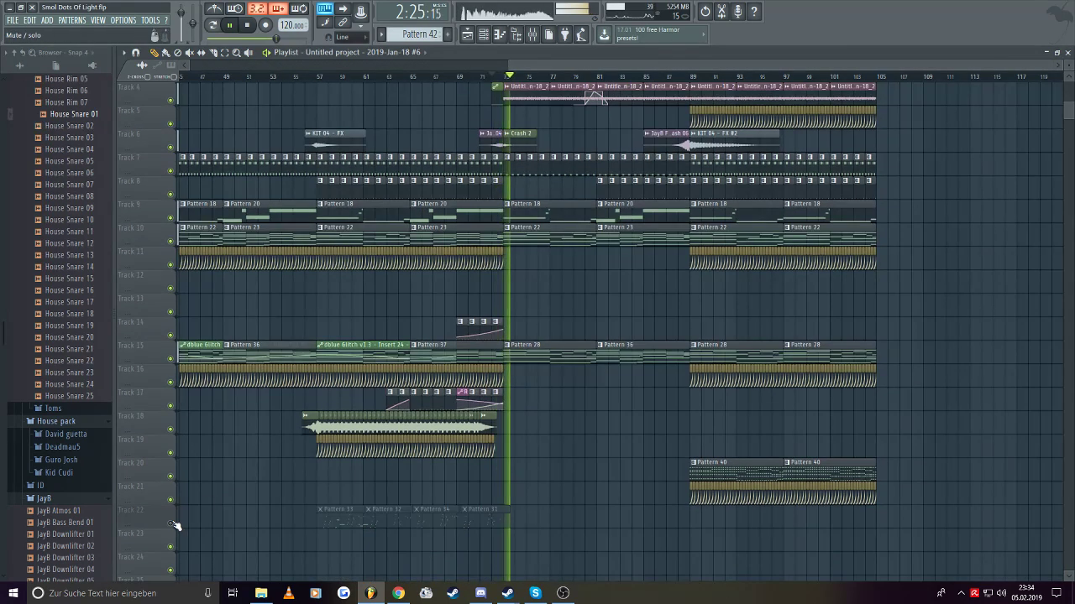
pyautogui.scroll(3, 222, 483)
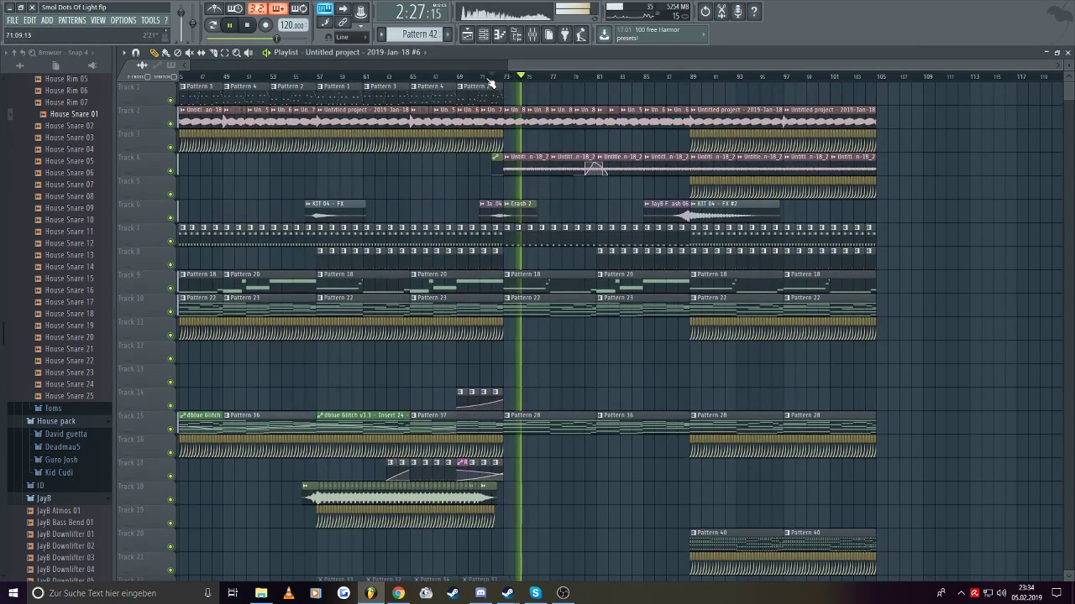
pyautogui.click(502, 78)
# - Open the mixer and save the project, stopping playback
pyautogui.click(516, 35)
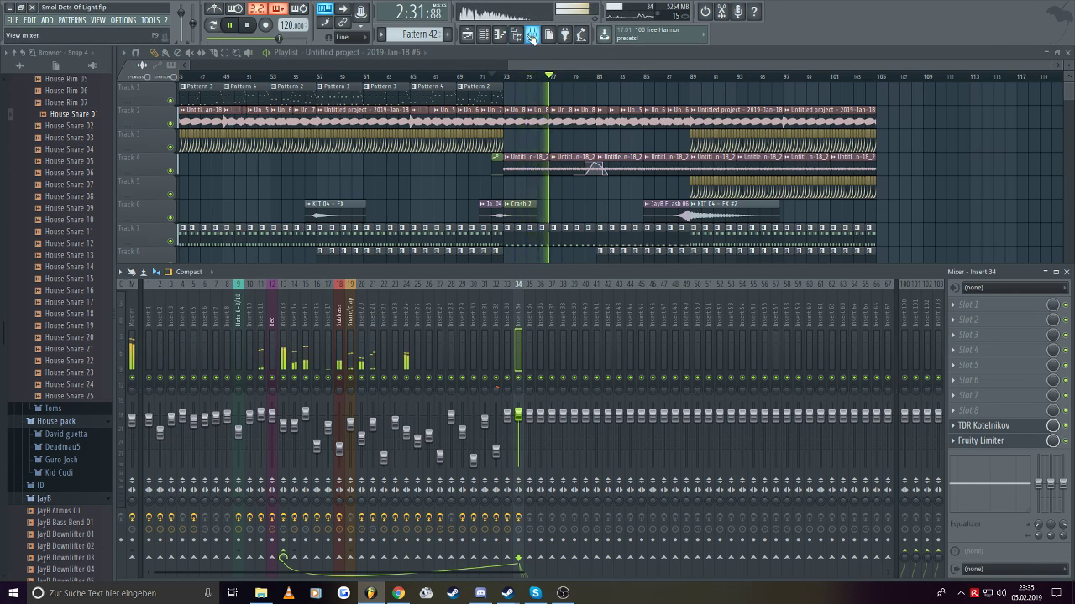
pyautogui.click(12, 19)
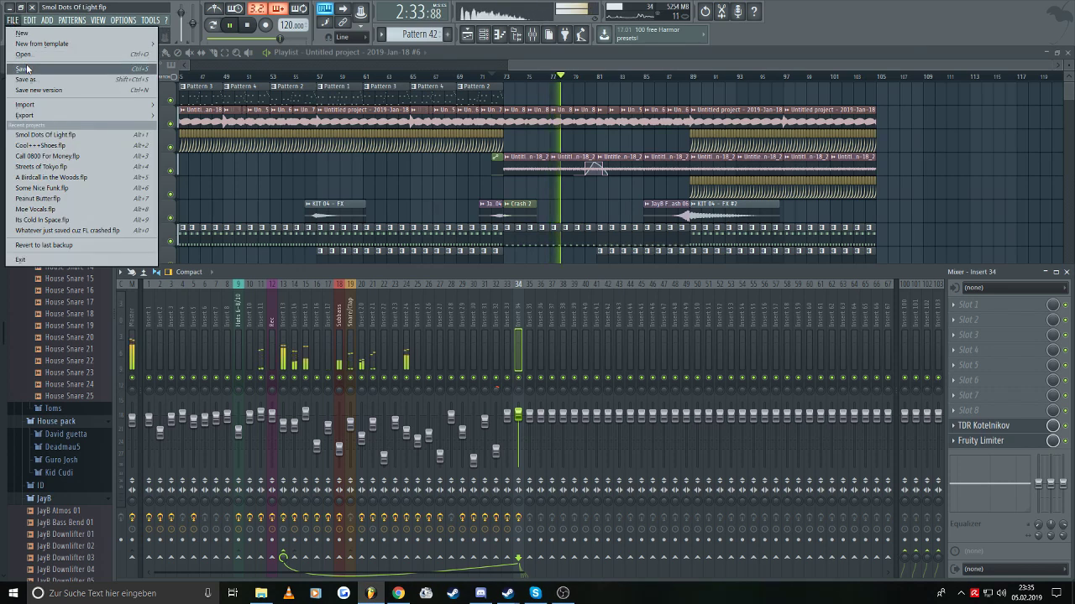
pyautogui.press('Escape')
pyautogui.press('space')
pyautogui.scroll(6, 518, 163)
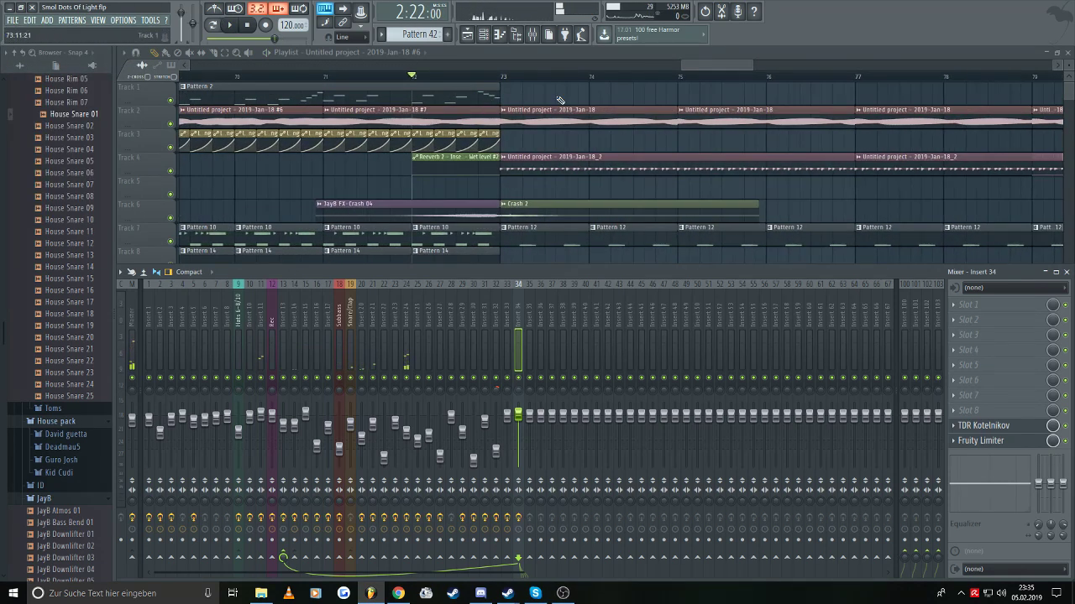
pyautogui.scroll(-3, 274, 120)
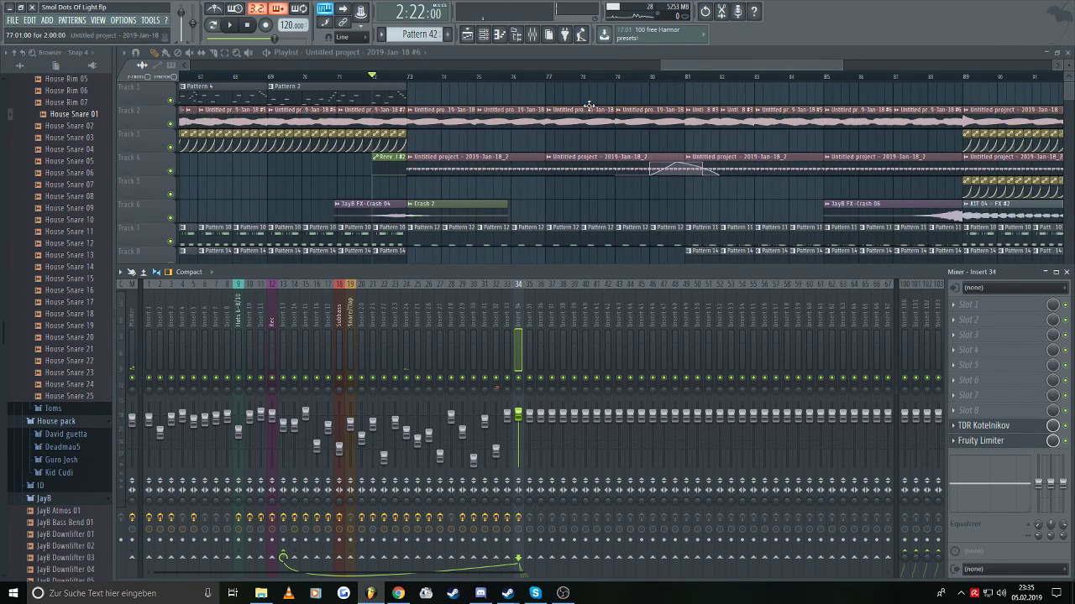
pyautogui.scroll(3, 401, 142)
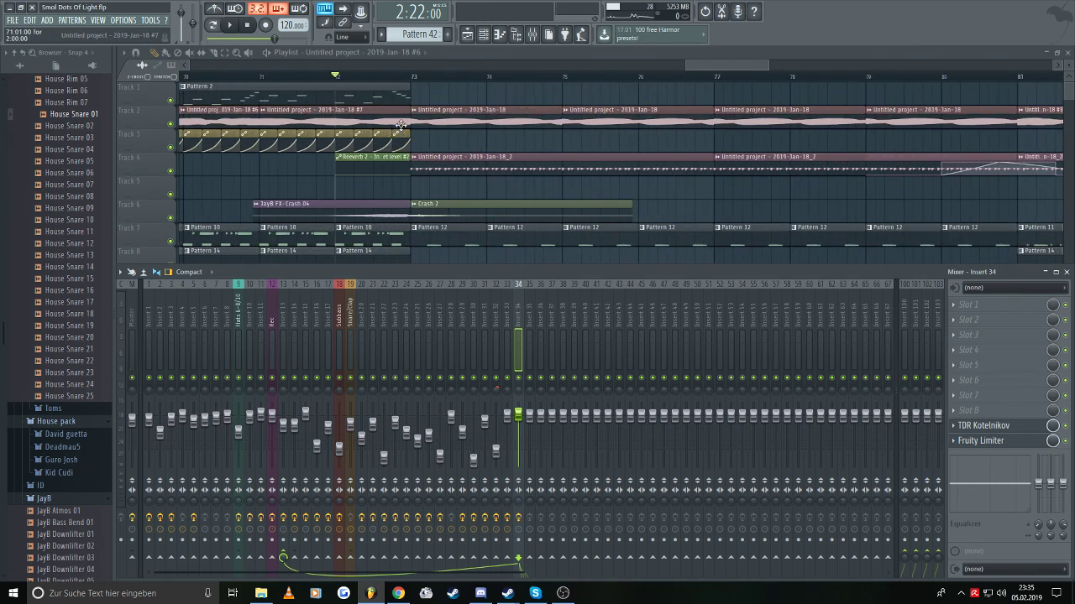
# - Try a unique copy of Track 3's last limiter ceiling clip before bar 73 with its end point at 33%, playing into the break
pyautogui.click(397, 132)
pyautogui.press('F9')
pyautogui.click(432, 217)
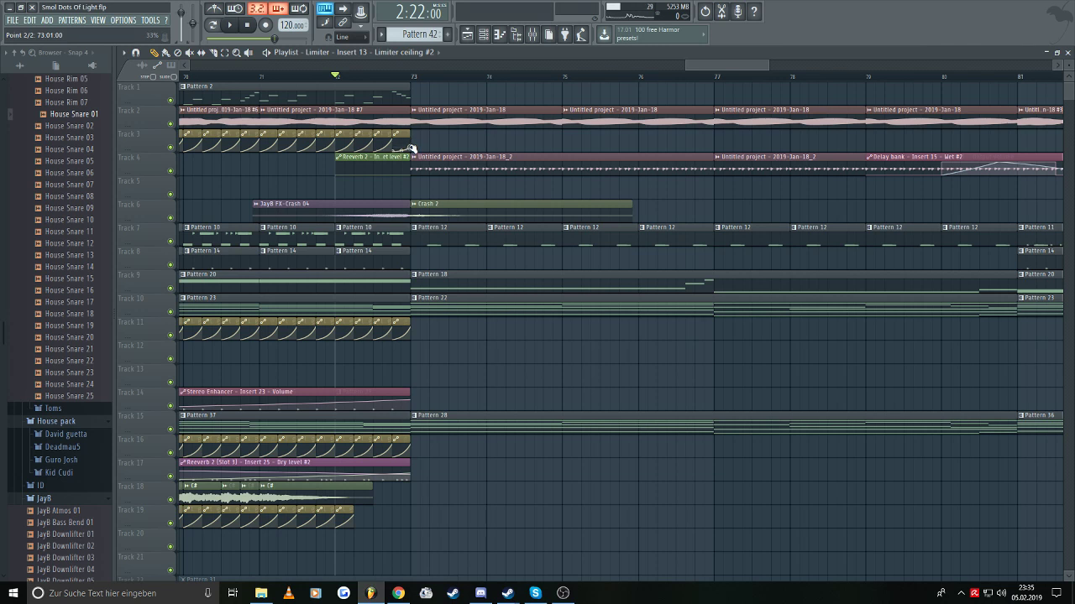
pyautogui.press('space')
pyautogui.click(532, 35)
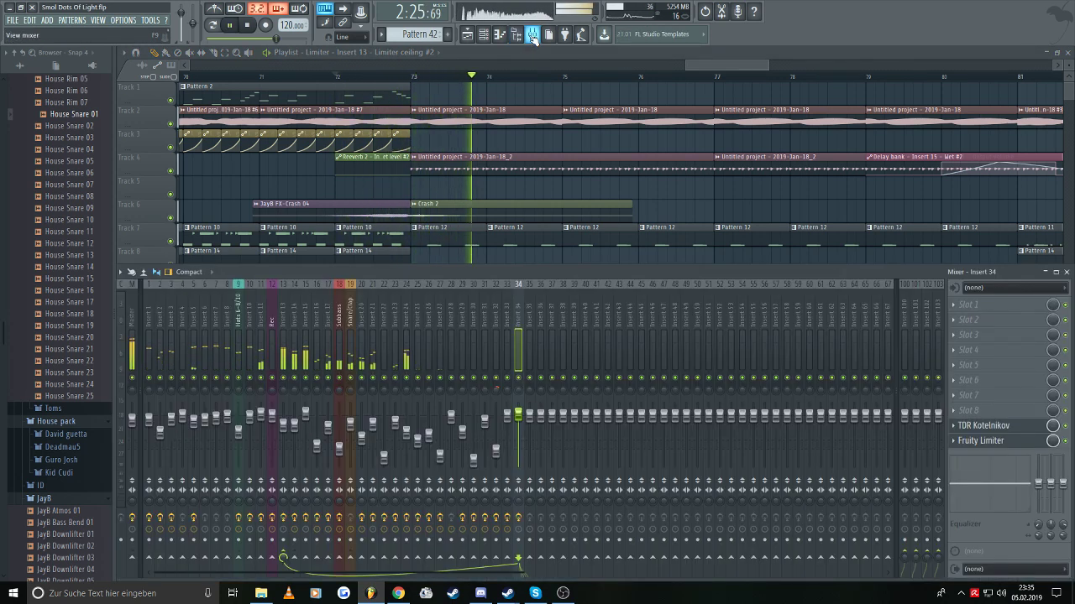
pyautogui.press('space')
# - Replace the edited limiter clip before bar 73 on Track 3 with the original limiter ceiling clip
pyautogui.press('F9')
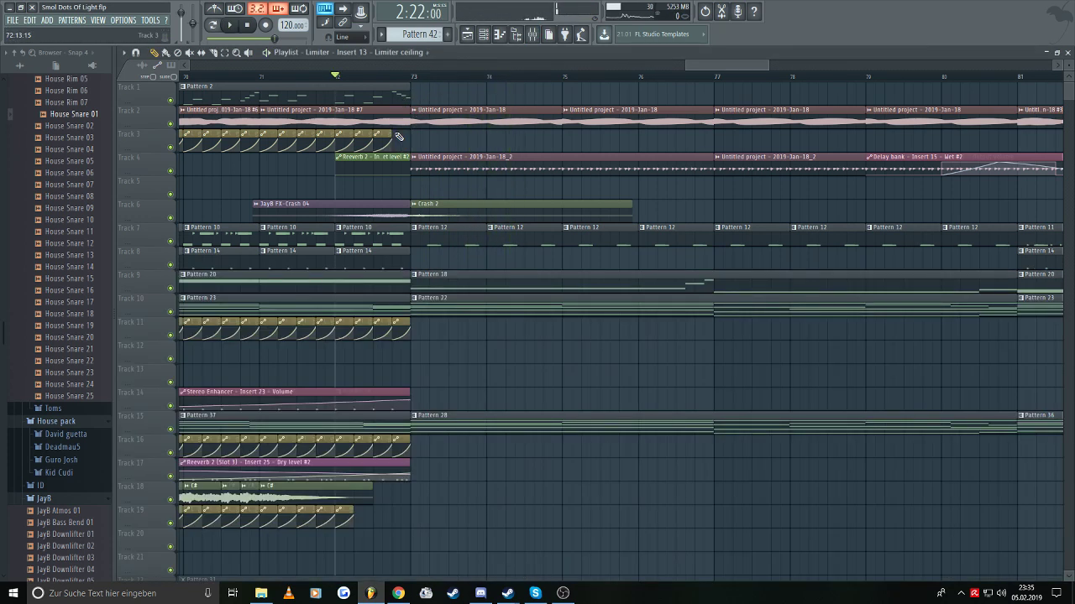
pyautogui.click(531, 34)
pyautogui.click(411, 79)
pyautogui.press('F9')
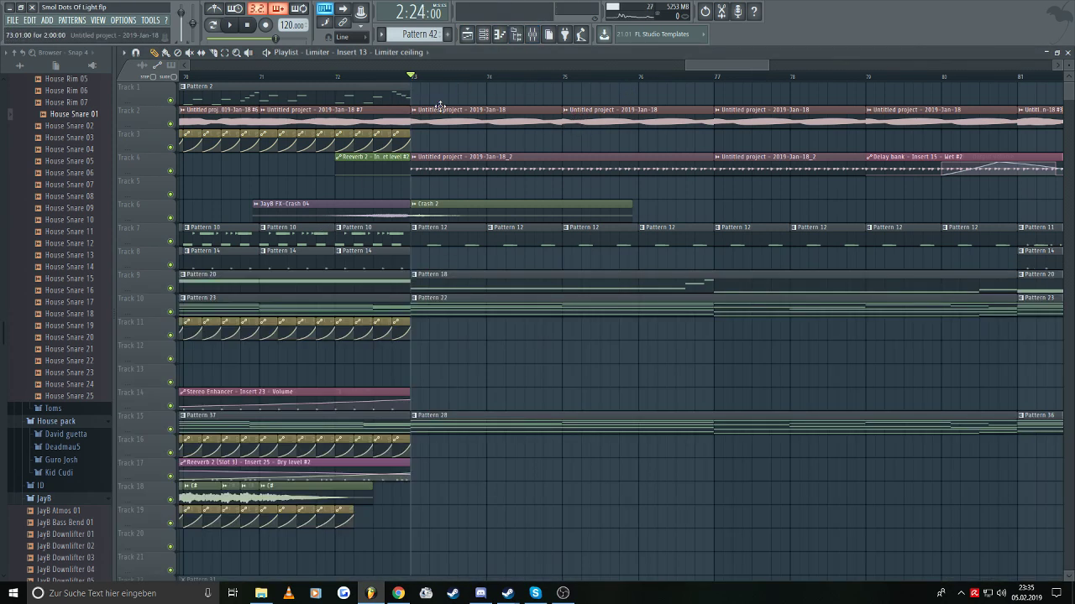
# - Select the time range from bar 72 to bar 73 and play it with mixer Insert 13 soloed
pyautogui.scroll(-3, 424, 94)
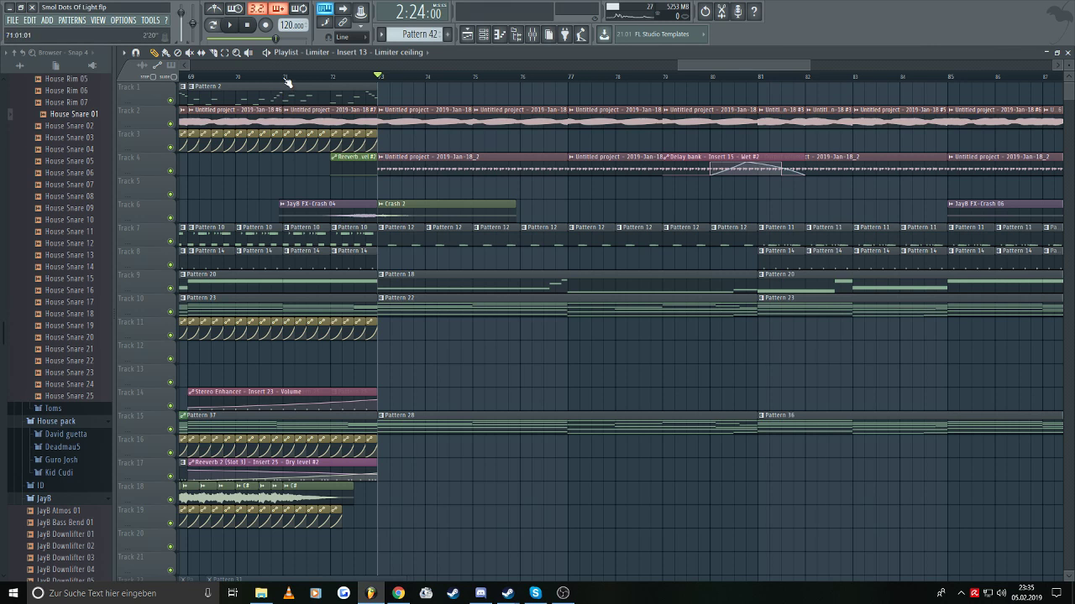
pyautogui.moveTo(335, 89); pyautogui.dragTo(378, 90)
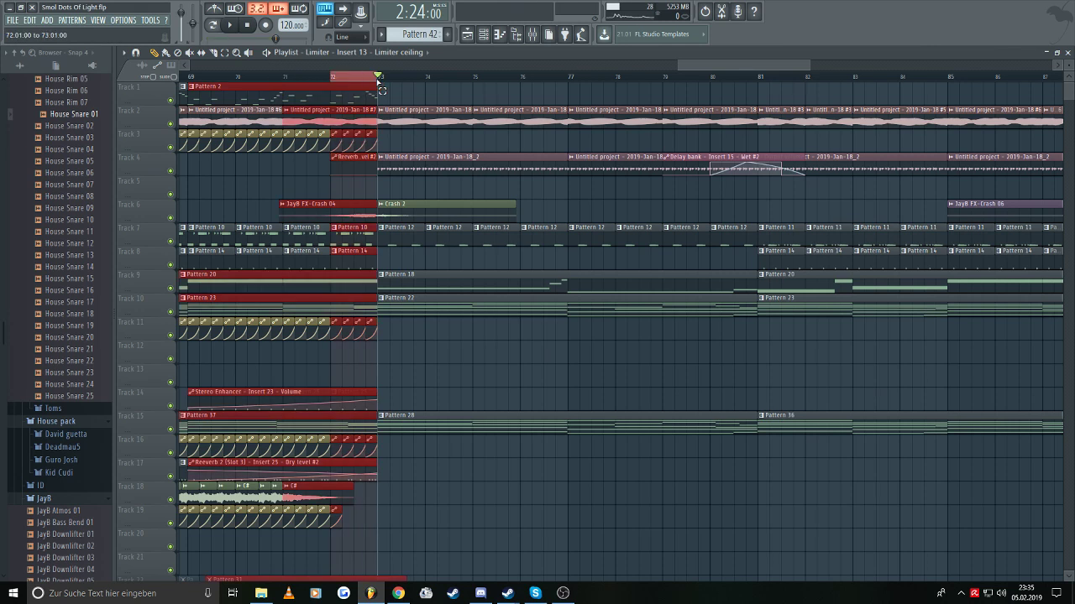
pyautogui.click(531, 37)
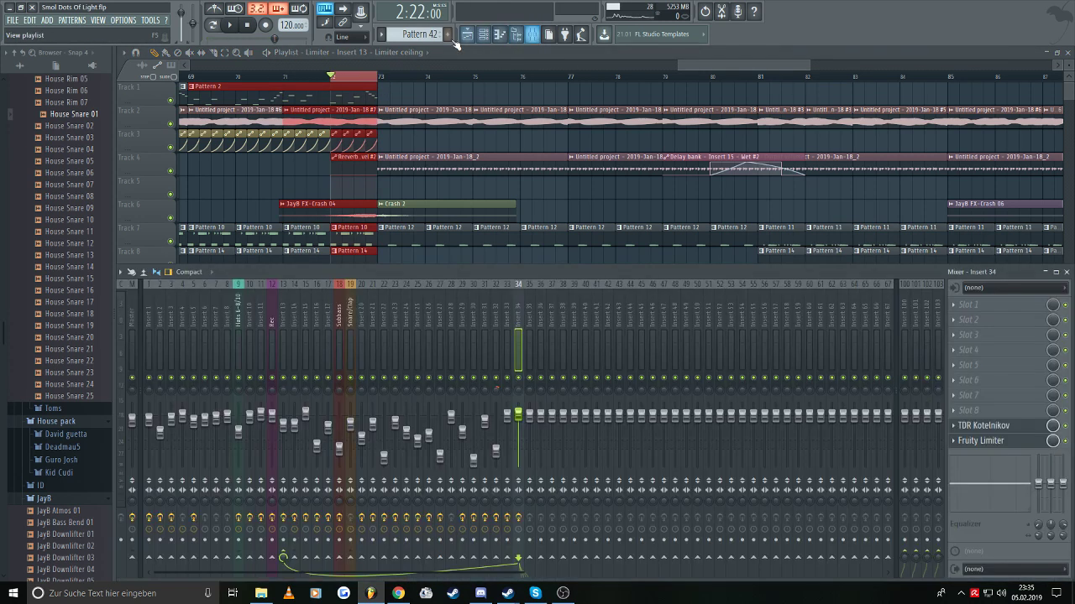
pyautogui.click(283, 309)
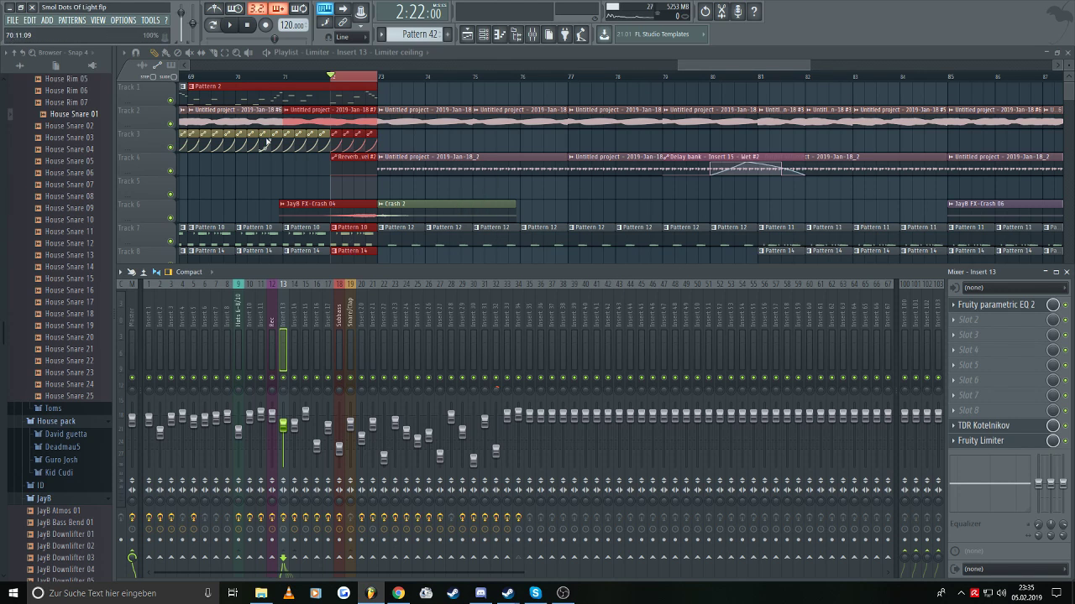
pyautogui.press('space')
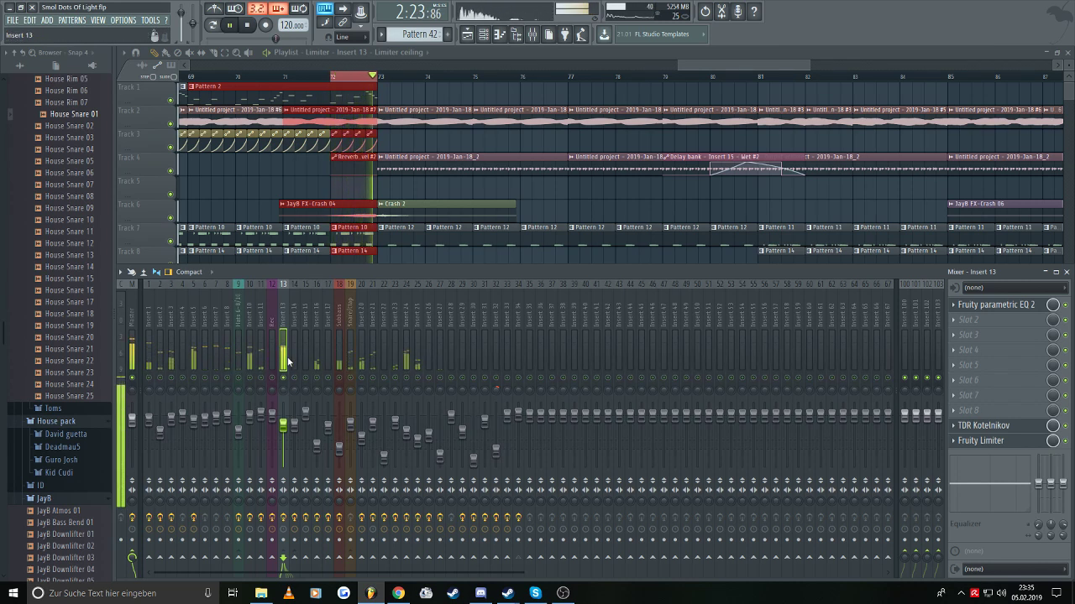
pyautogui.press('space')
# - Load Fruity Stereo Enhancer into slot 8 of Insert 13, ahead of the compressor and limiter
pyautogui.click(989, 411)
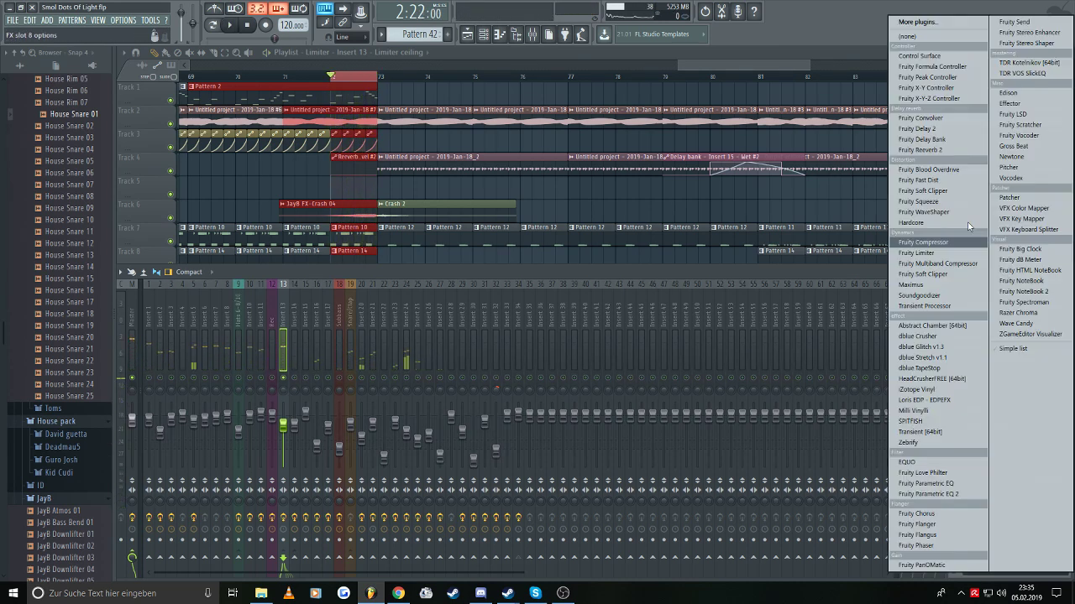
pyautogui.click(1029, 37)
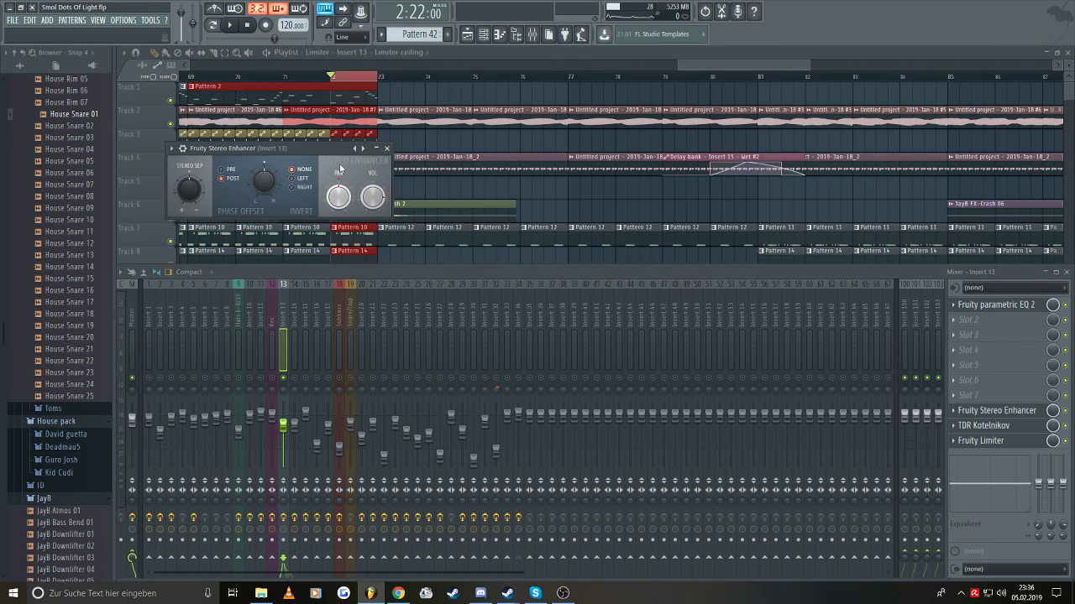
pyautogui.moveTo(299, 154); pyautogui.dragTo(413, 158)
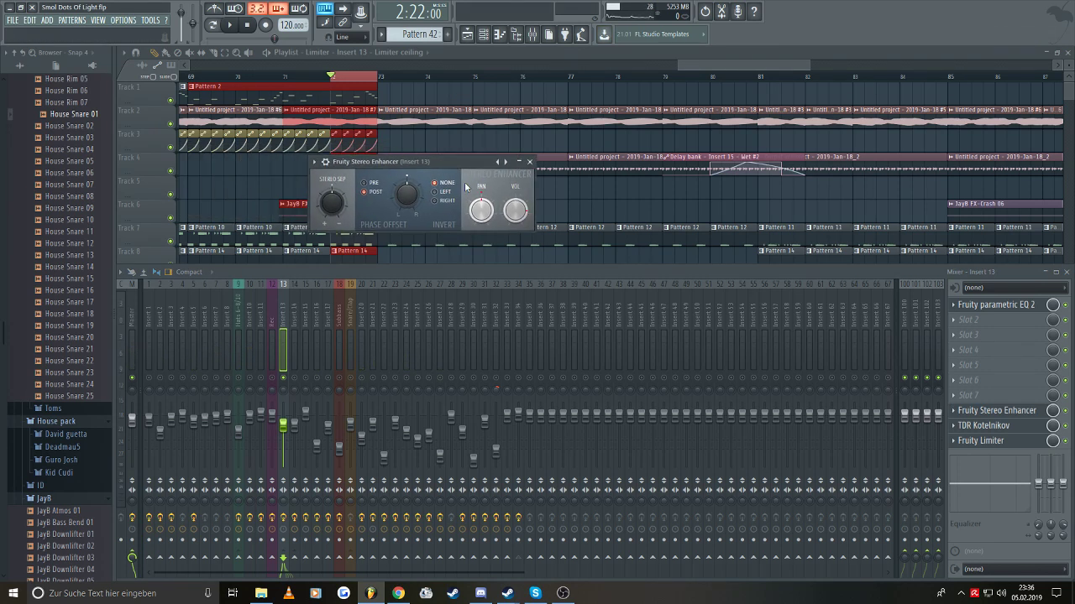
pyautogui.click(961, 413)
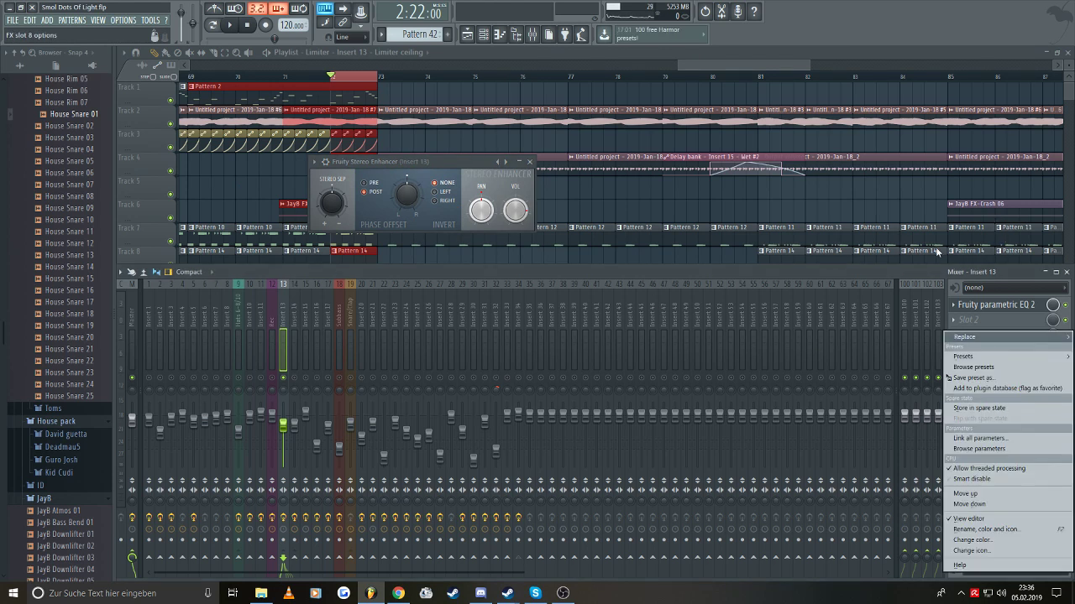
pyautogui.click(974, 386)
pyautogui.click(457, 164)
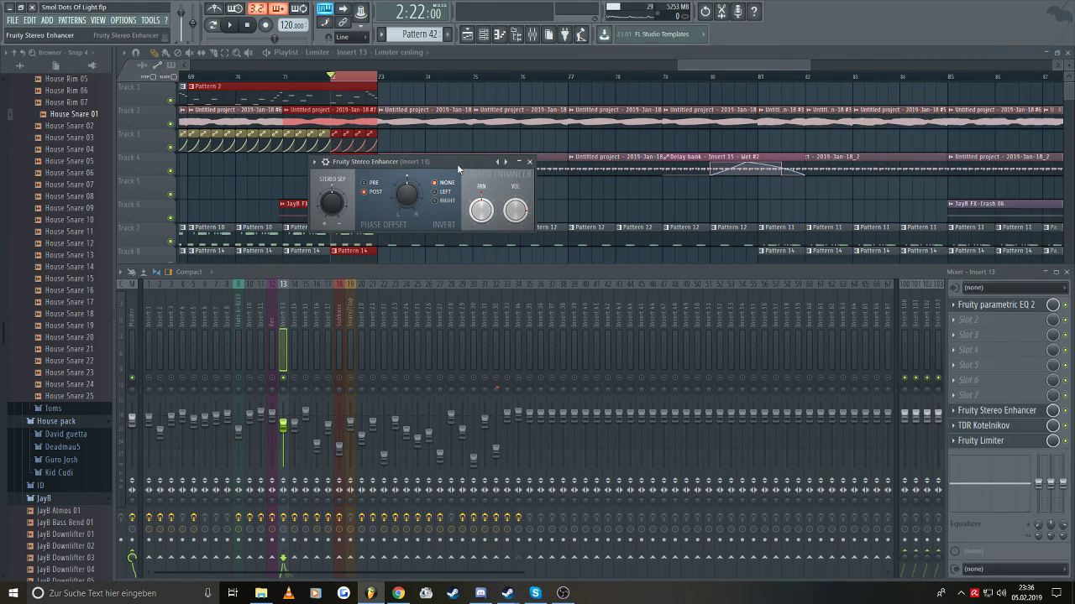
pyautogui.click(954, 414)
pyautogui.click(974, 342)
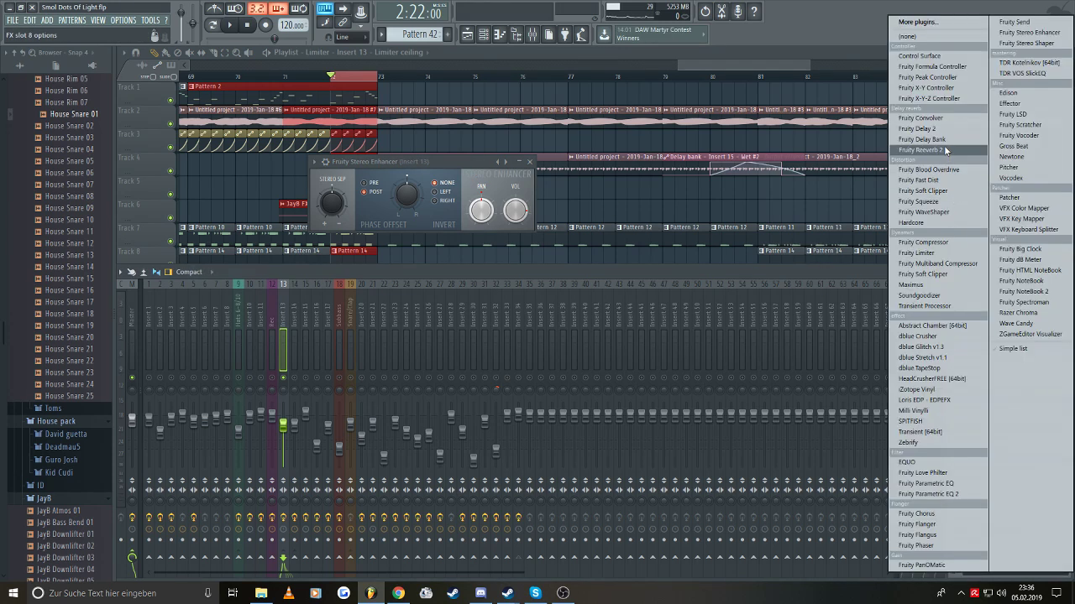
pyautogui.click(463, 162)
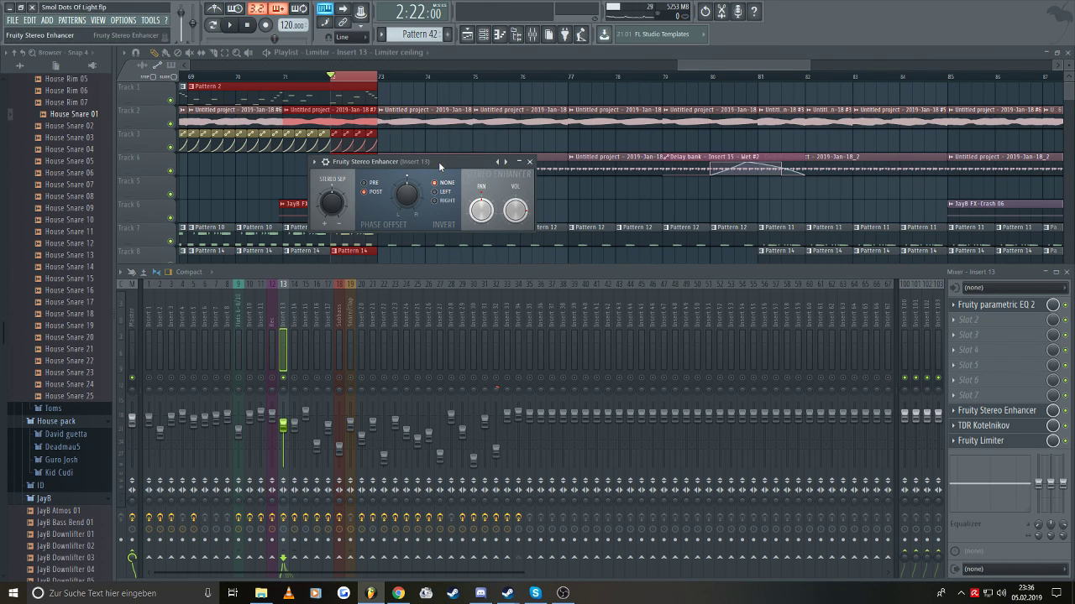
pyautogui.moveTo(439, 166); pyautogui.dragTo(465, 171)
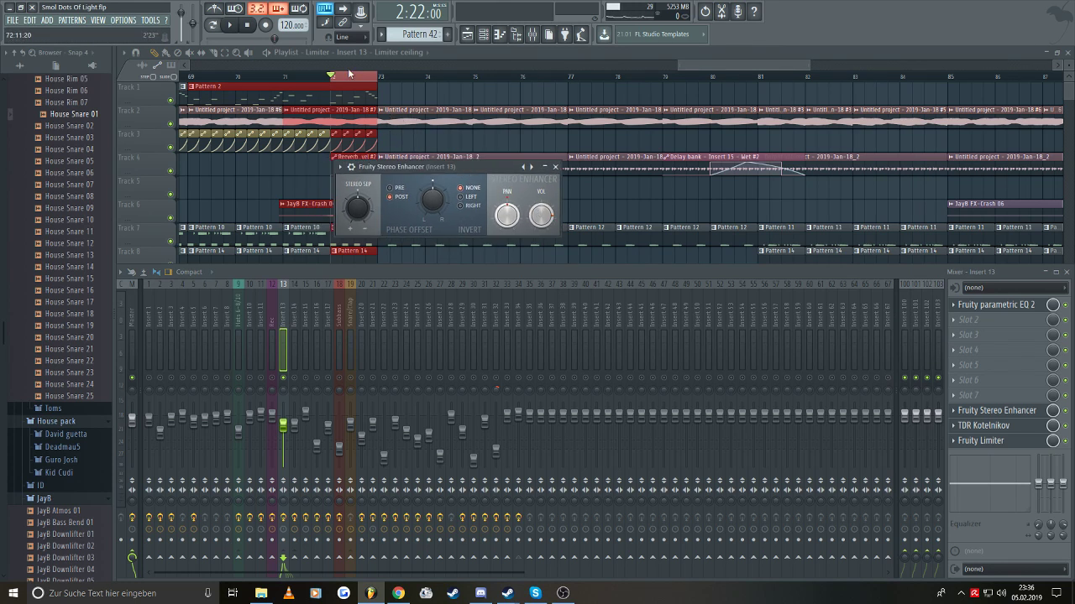
# - Open the TDR Kotelnikov and Fruity Stereo Enhancer windows on Insert 13 and briefly play from bar 72
pyautogui.click(998, 411)
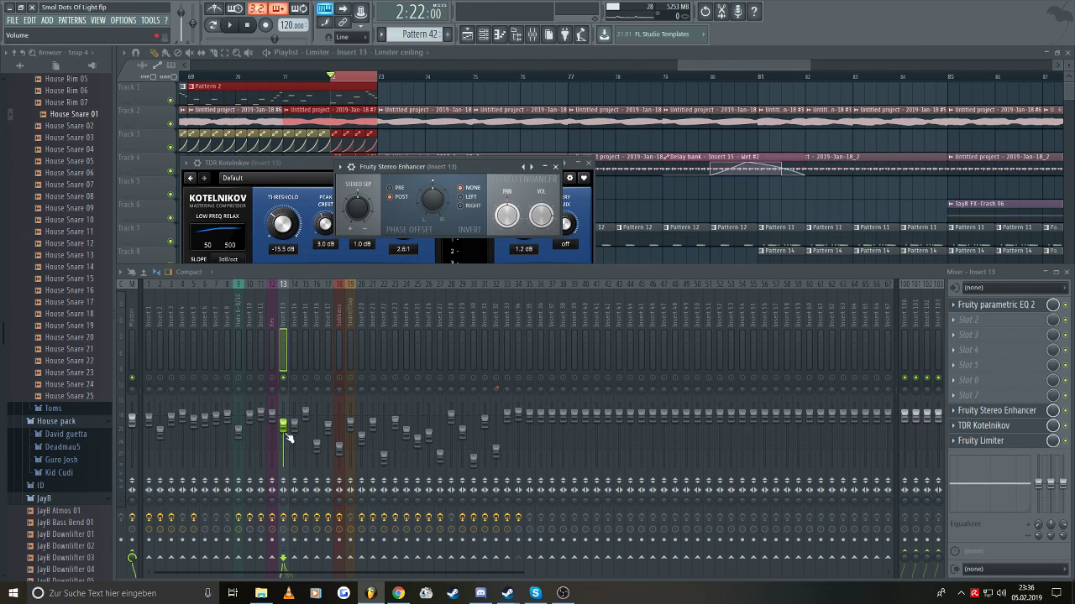
pyautogui.moveTo(678, 71); pyautogui.dragTo(645, 63)
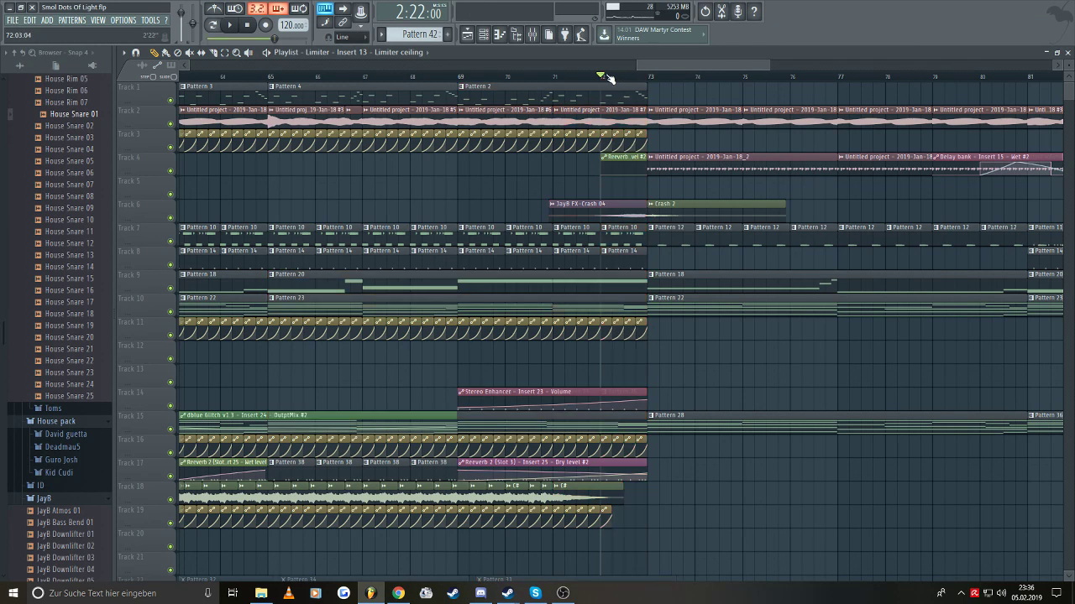
pyautogui.click(532, 34)
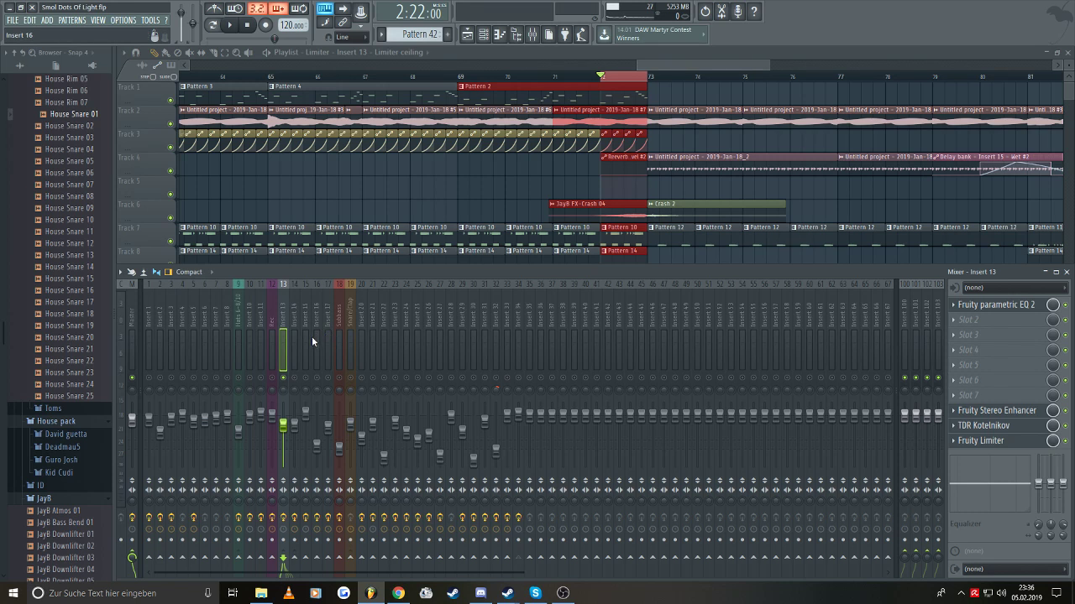
pyautogui.click(986, 425)
pyautogui.click(988, 413)
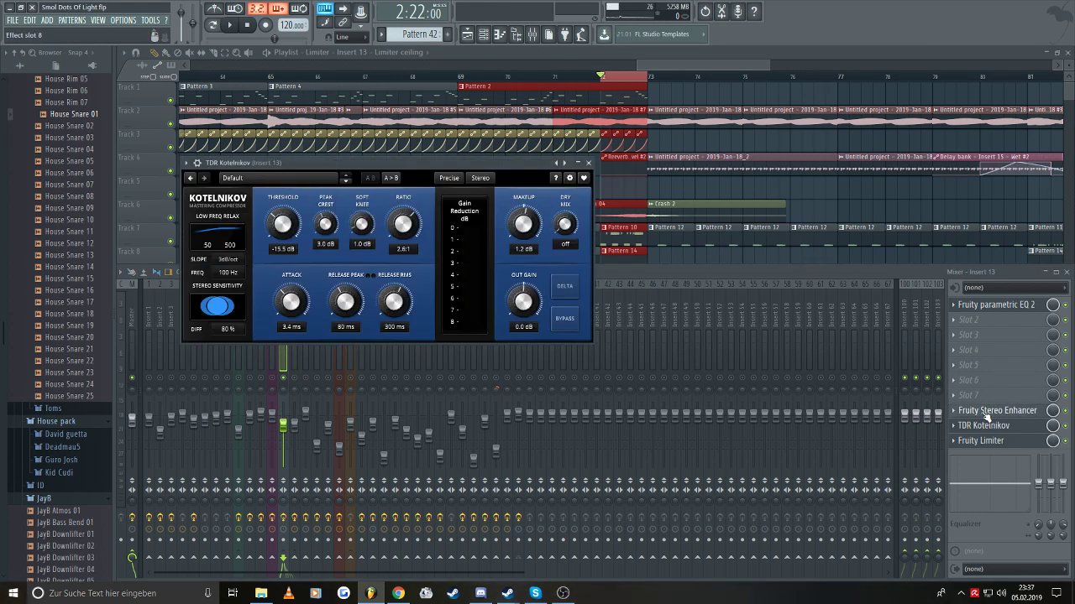
pyautogui.press('space')
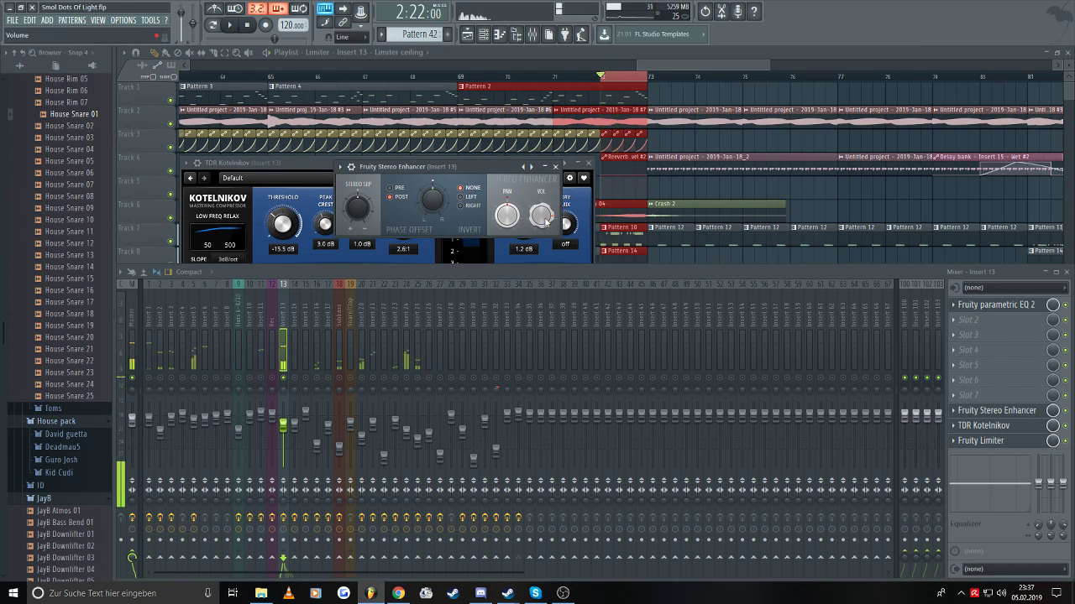
pyautogui.press('space')
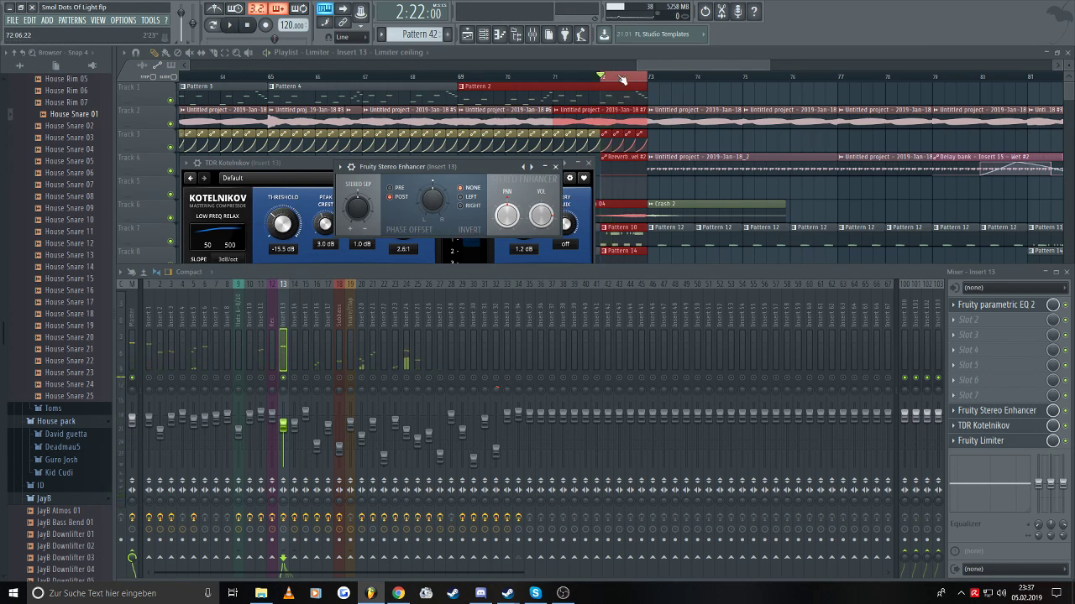
# - Clear the time selection and play the soloed Insert 13 from the second half of bar 67 into the break past bar 76
pyautogui.rightClick(622, 79)
pyautogui.click(397, 78)
pyautogui.click(534, 34)
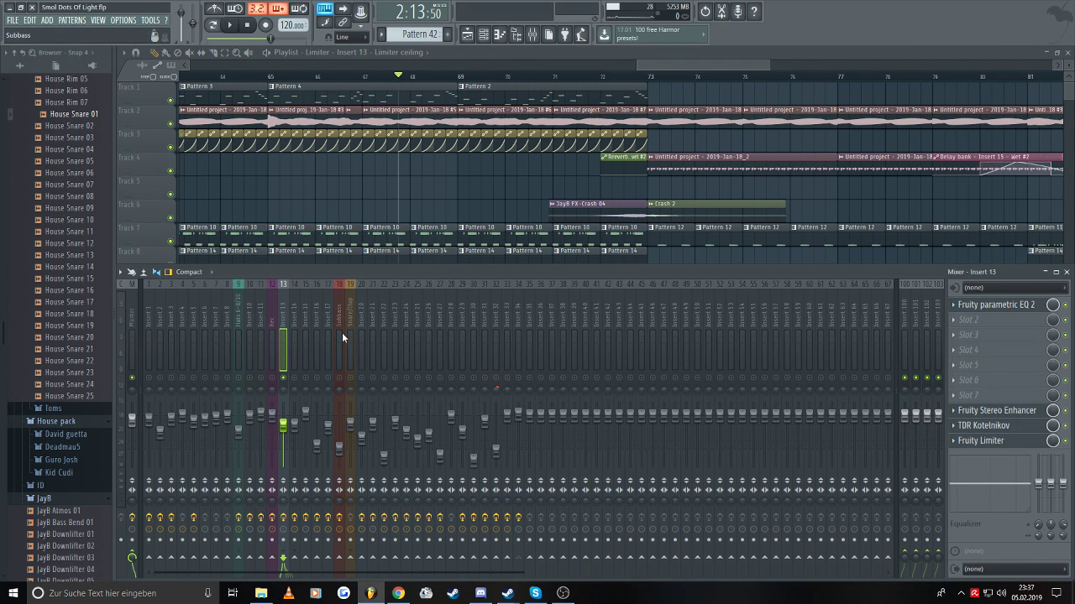
pyautogui.press('space')
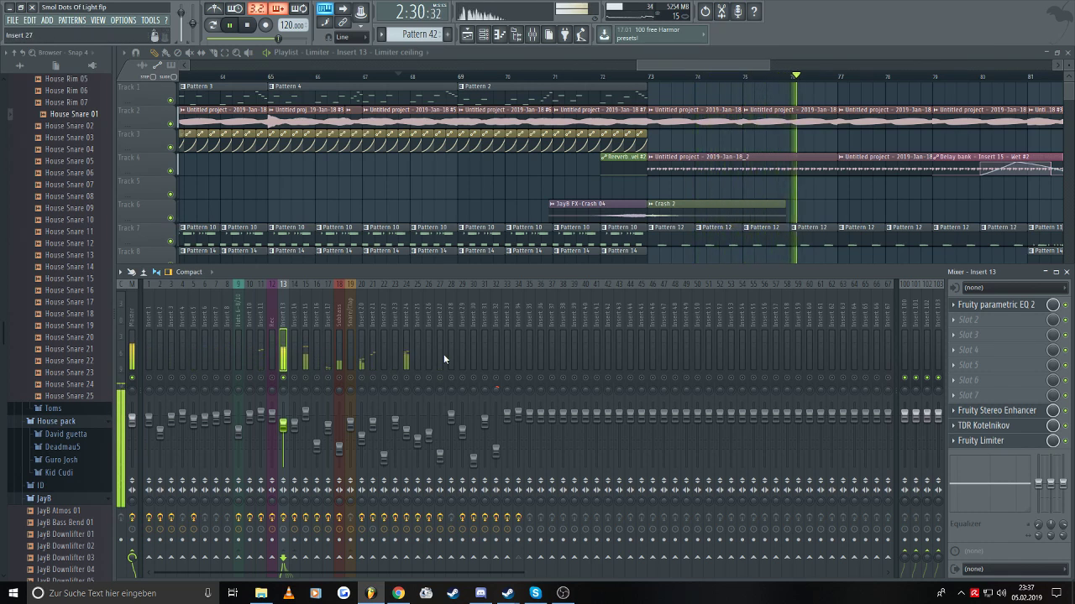
pyautogui.press('space')
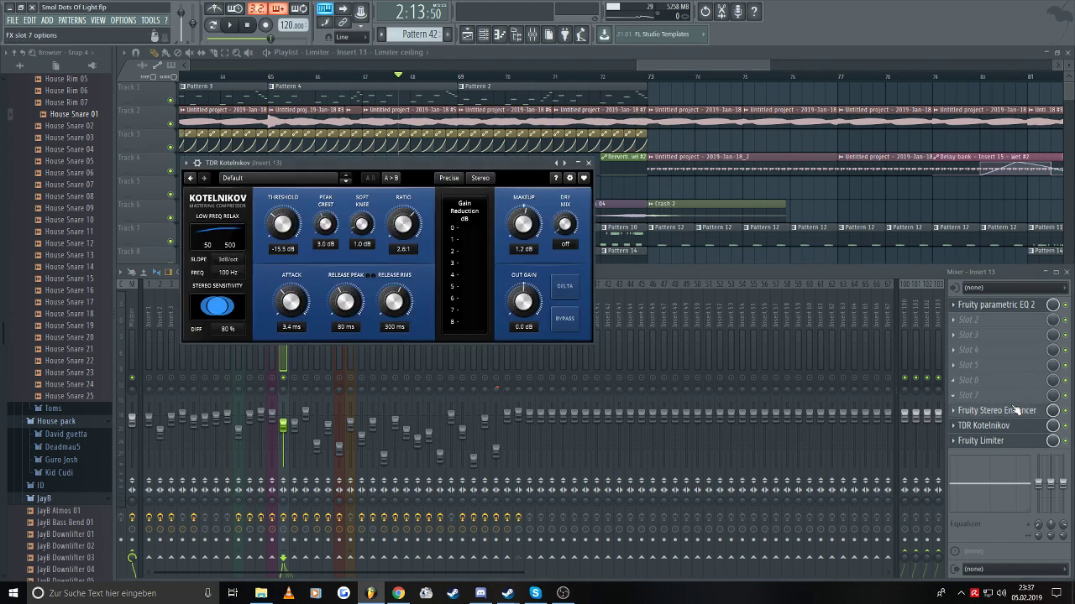
# - Set the Stereo Enhancer volume on Insert 13 to 59% while playing into the break, and replay from the second half of bar 67
pyautogui.click(1015, 410)
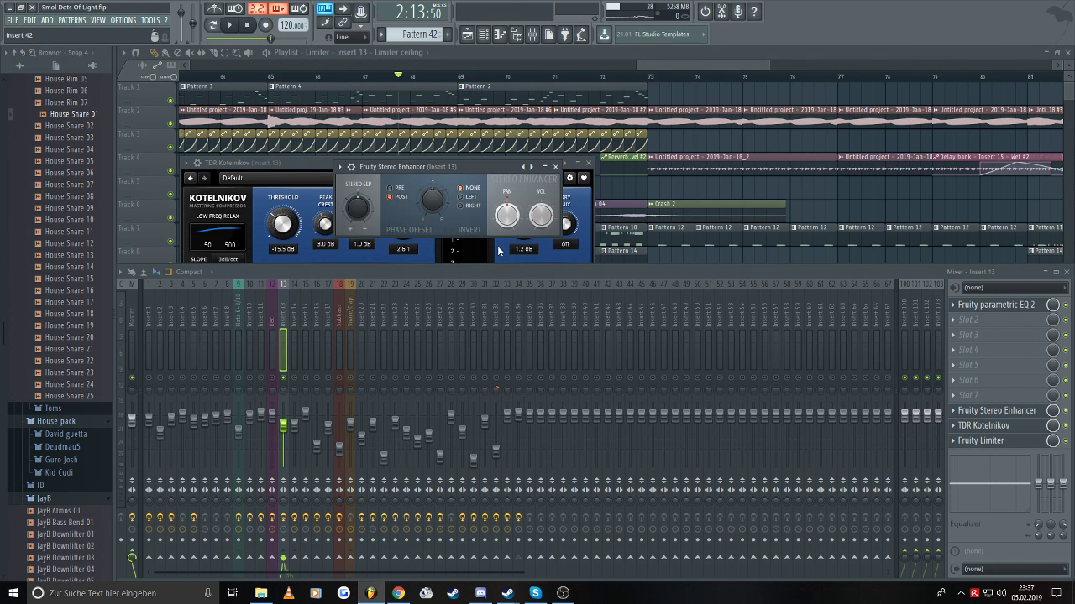
pyautogui.press('space')
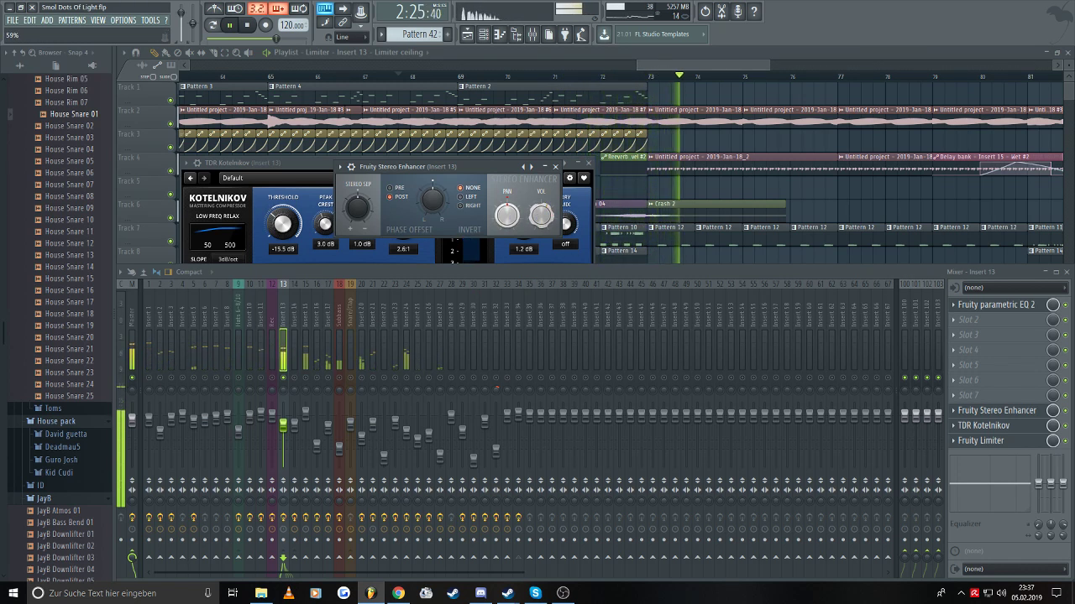
pyautogui.press('space')
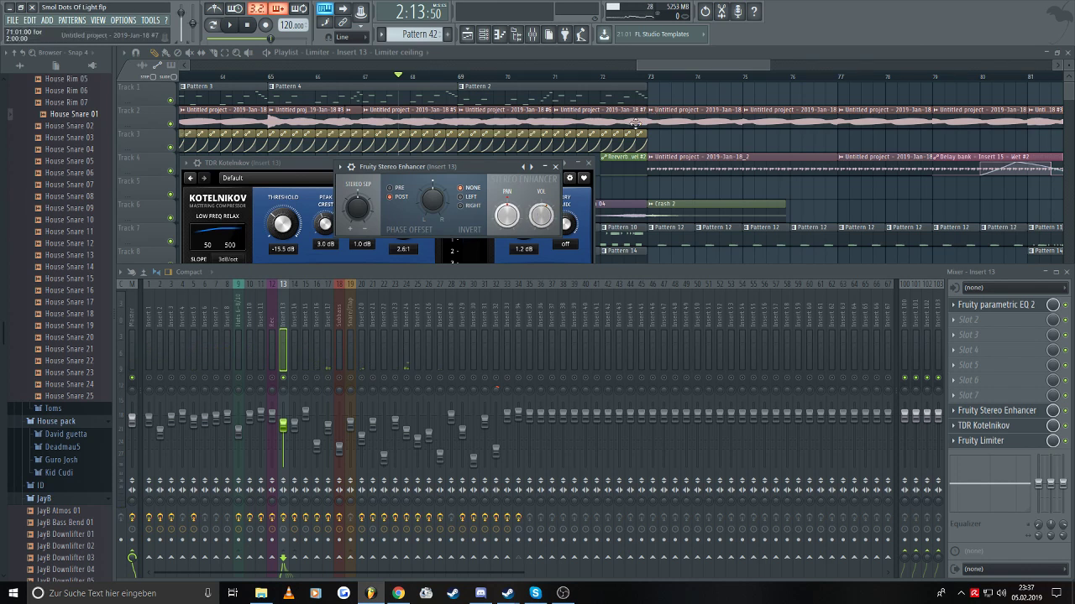
pyautogui.press('space')
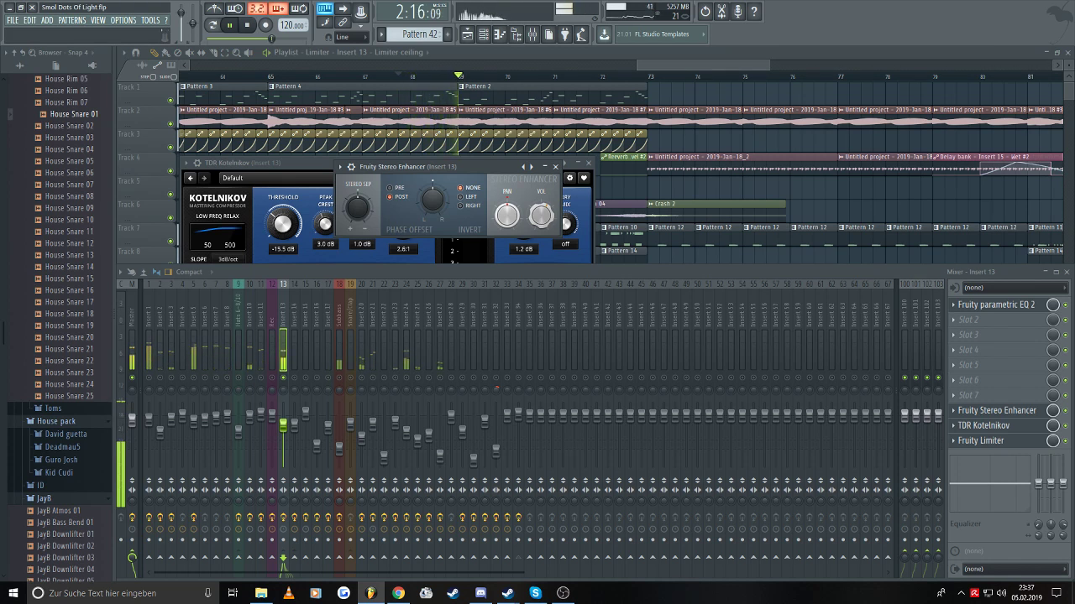
pyautogui.press('space')
# - Create an automation clip for Insert 13's Stereo Enhancer volume spanning from mid-bar 72 to mid-bar 73
pyautogui.click(622, 82)
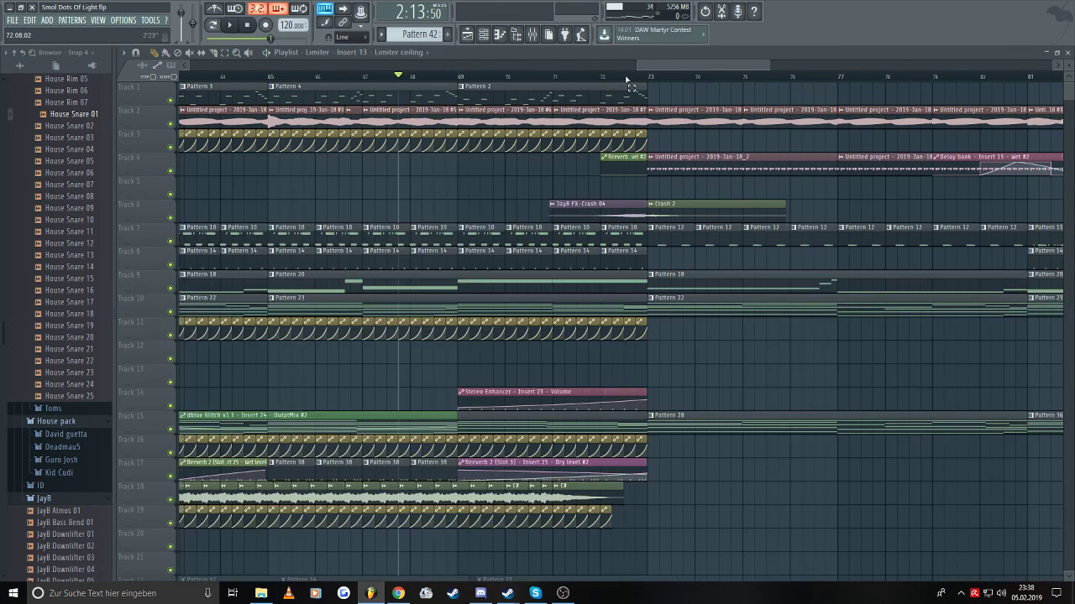
pyautogui.moveTo(623, 76); pyautogui.dragTo(670, 76)
pyautogui.click(533, 34)
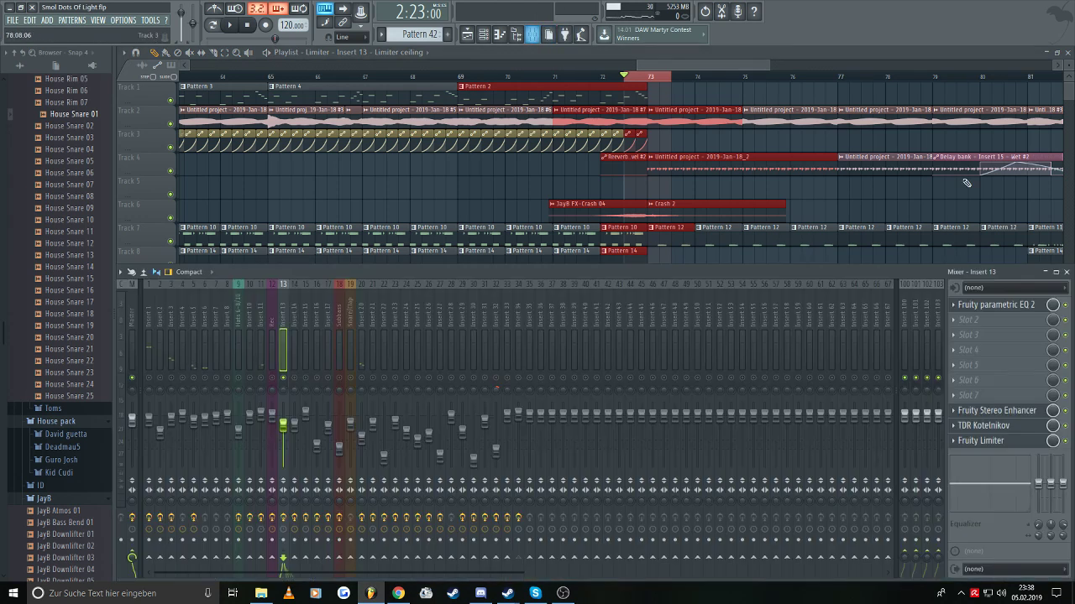
pyautogui.click(1000, 409)
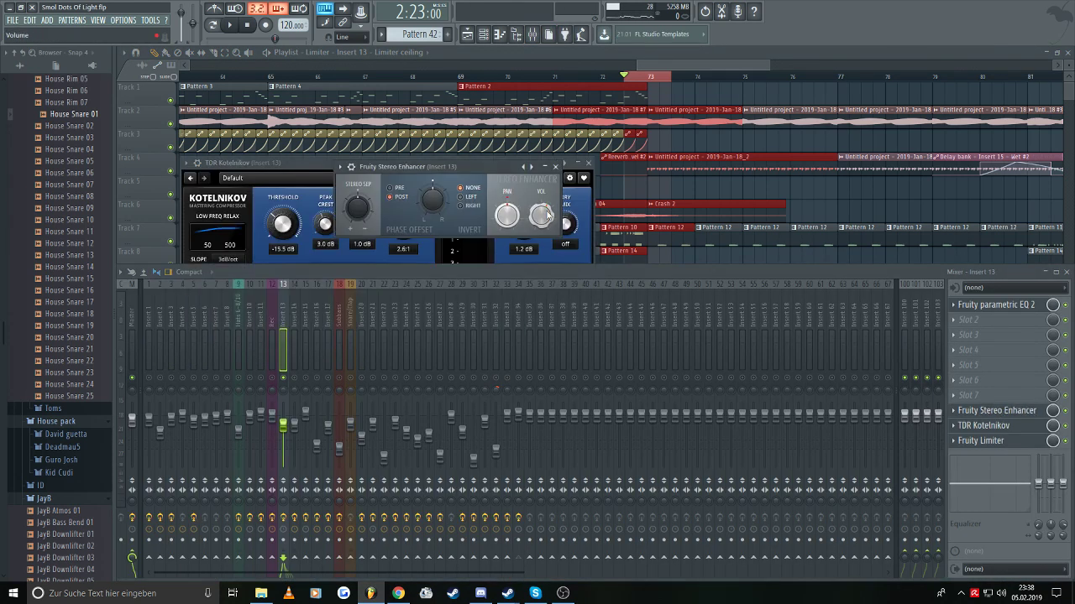
pyautogui.rightClick(546, 215)
pyautogui.click(607, 281)
# - Add a point at bar 73 to the Stereo Enhancer volume automation clip and give it the end point's 59% value
pyautogui.click(672, 194)
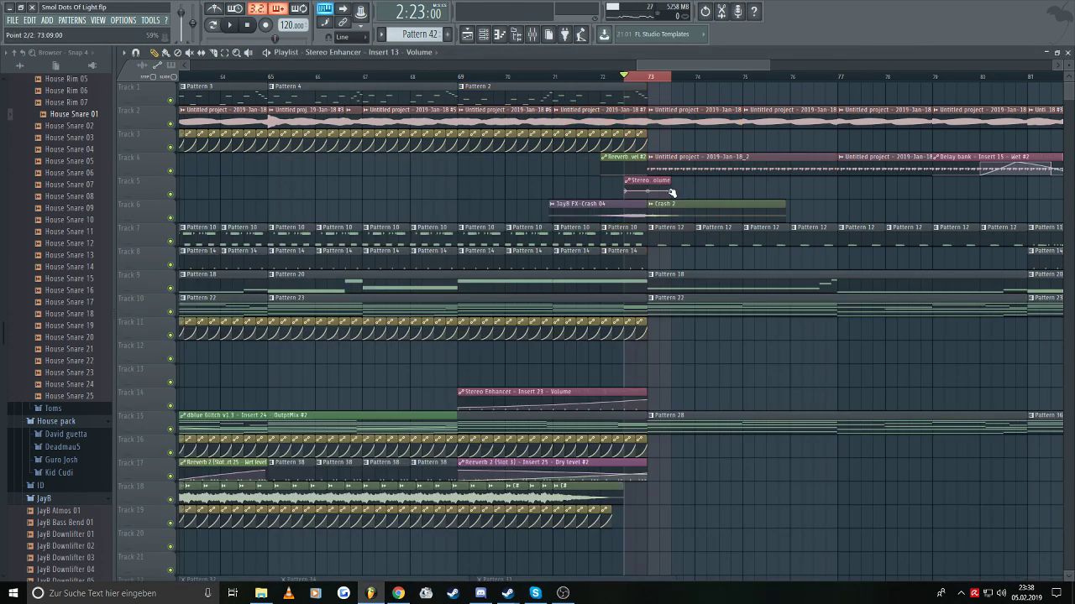
pyautogui.rightClick(672, 193)
pyautogui.click(697, 371)
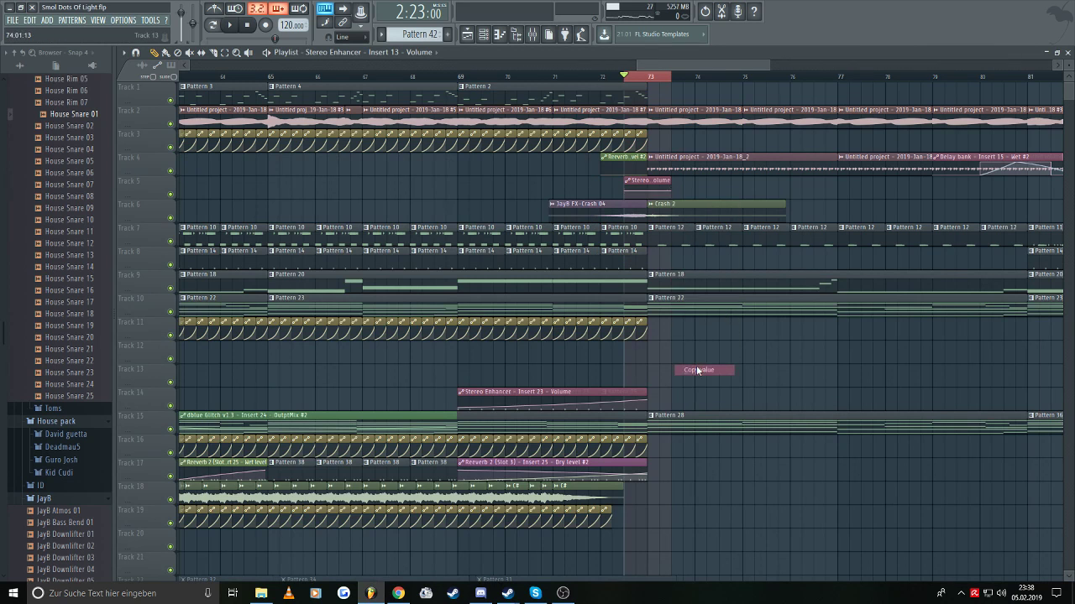
pyautogui.rightClick(648, 190)
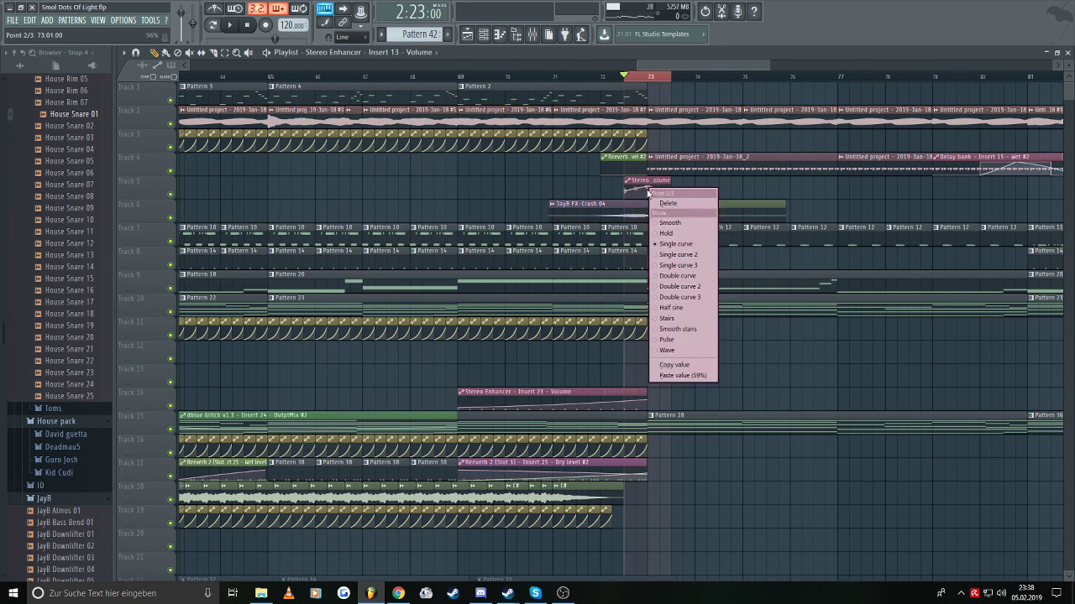
pyautogui.click(676, 370)
pyautogui.scroll(6, 654, 262)
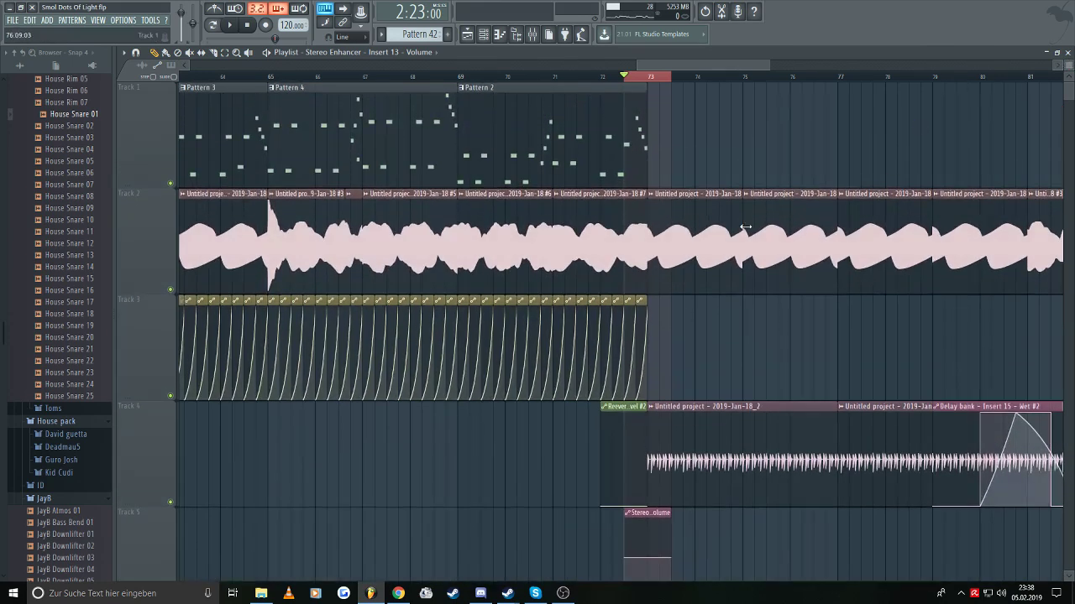
pyautogui.scroll(-2, 604, 176)
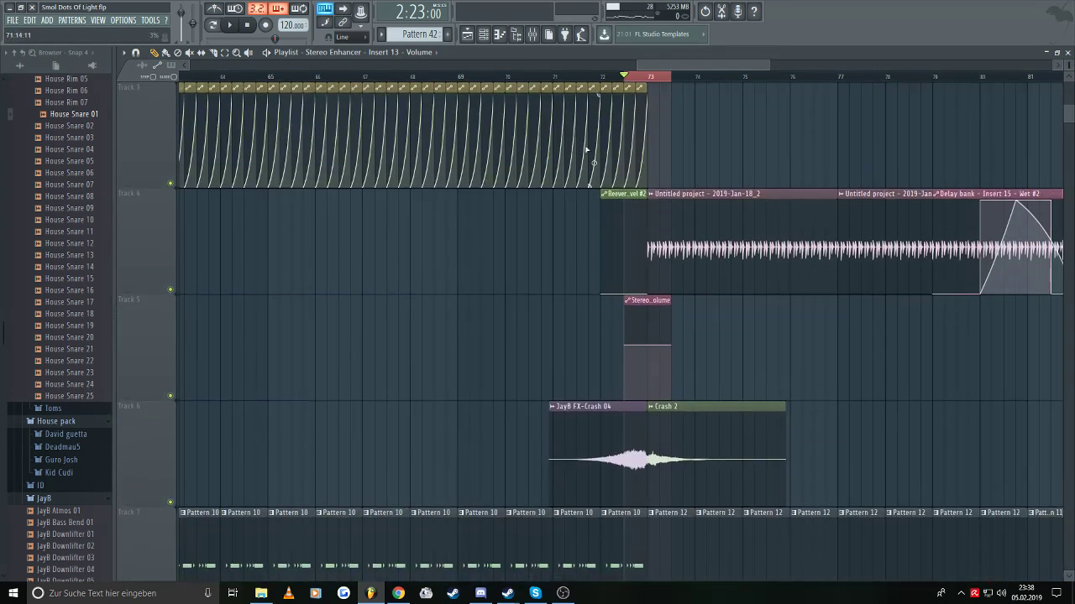
# - Reset the Fruity Stereo Enhancer volume on Insert 13 and copy its value
pyautogui.click(537, 37)
pyautogui.click(997, 410)
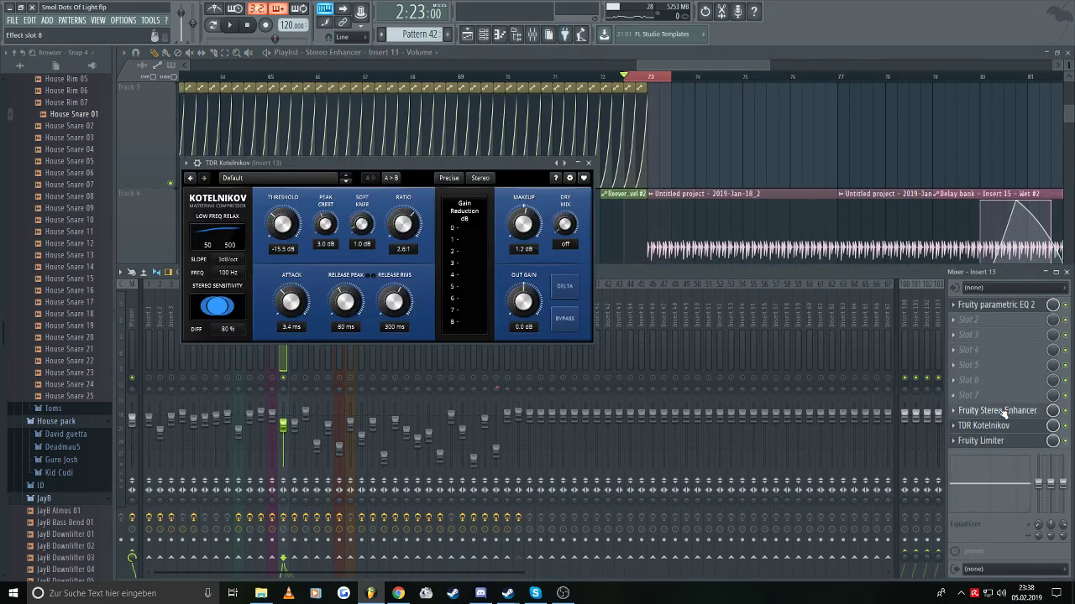
pyautogui.rightClick(541, 222)
pyautogui.click(534, 210)
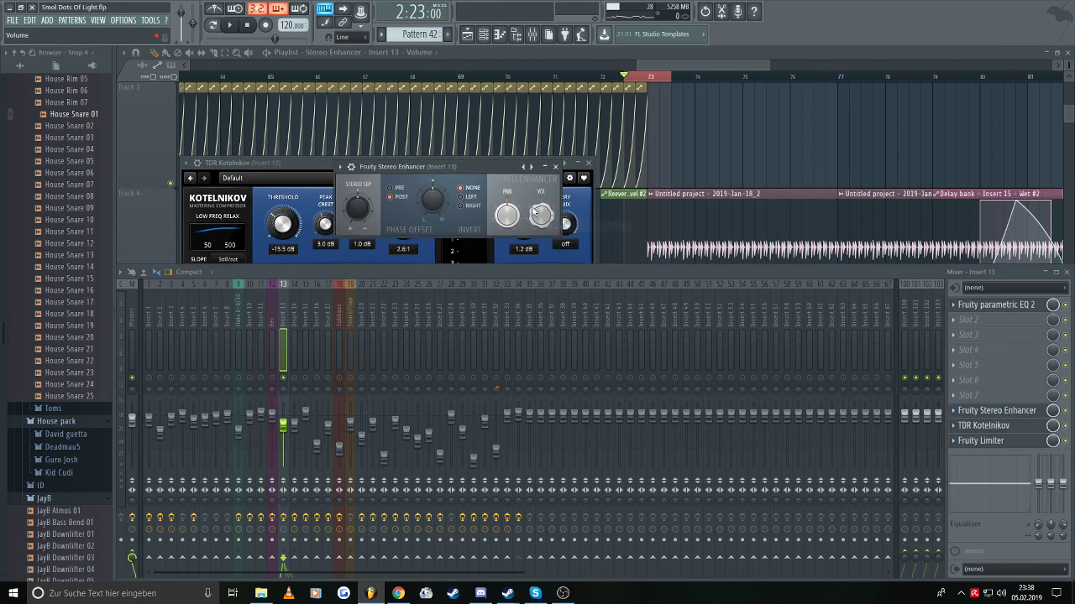
pyautogui.rightClick(534, 210)
pyautogui.click(565, 331)
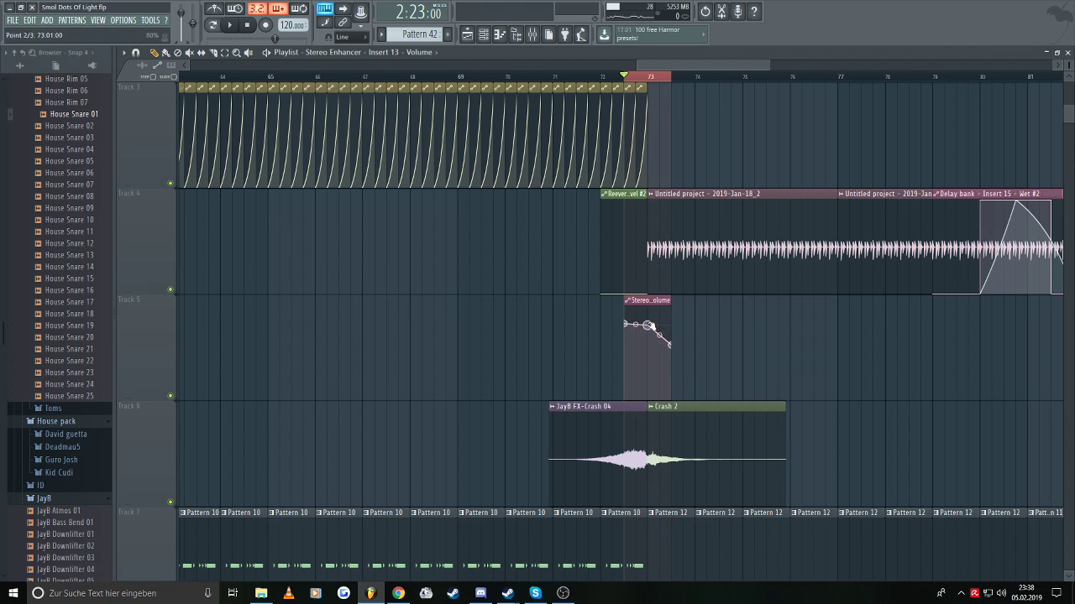
# - Set the first point of the Stereo Enhancer volume automation clip to the same 80% as the bar 73 point
pyautogui.rightClick(649, 325)
pyautogui.click(642, 372)
pyautogui.rightClick(628, 325)
pyautogui.click(665, 434)
# - Try to build a sudden volume drop by moving the 59% end point to bar 73 and adding a new end point
pyautogui.rightClick(670, 345)
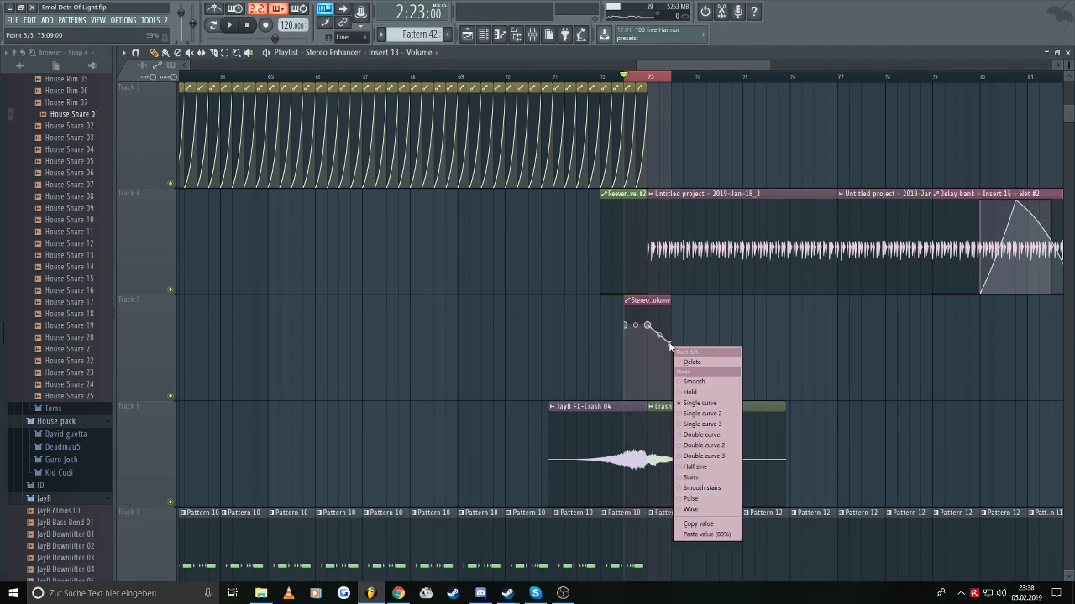
pyautogui.click(698, 523)
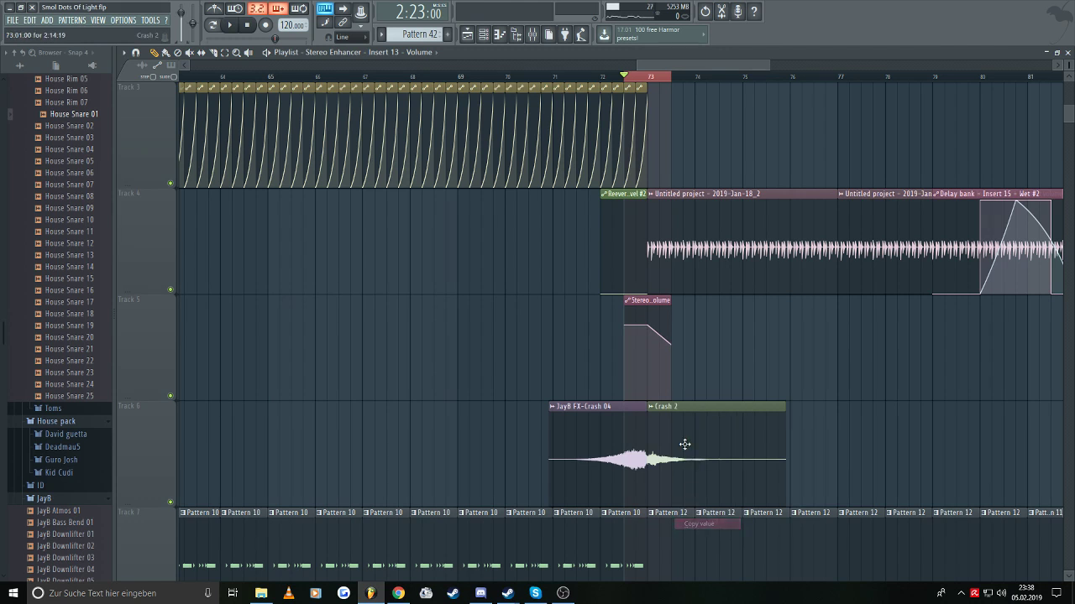
pyautogui.moveTo(670, 345); pyautogui.dragTo(649, 347)
pyautogui.rightClick(670, 345)
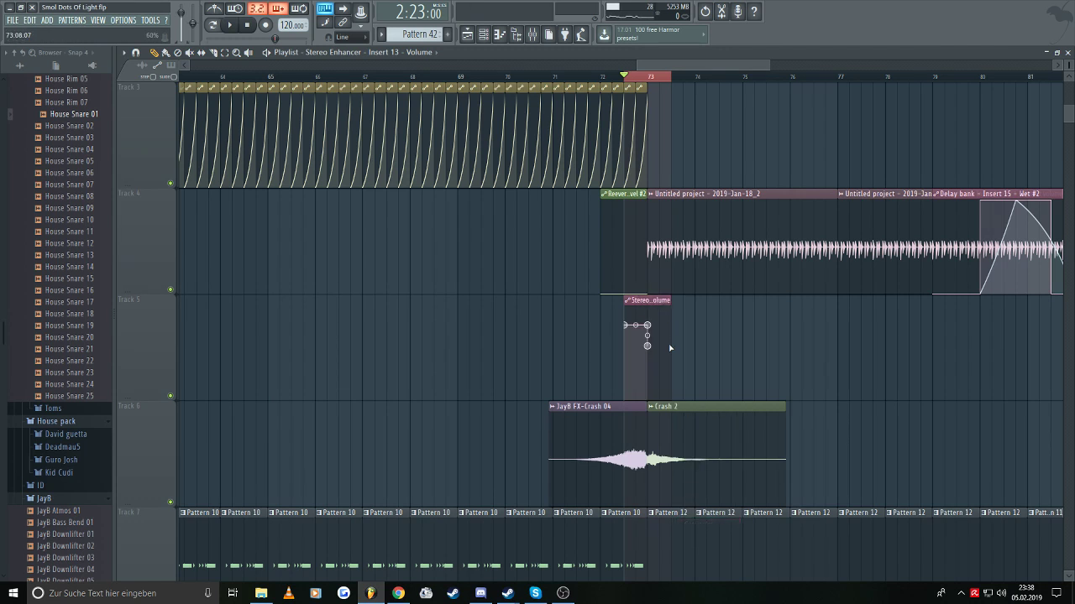
pyautogui.rightClick(672, 346)
pyautogui.click(714, 537)
pyautogui.rightClick(648, 345)
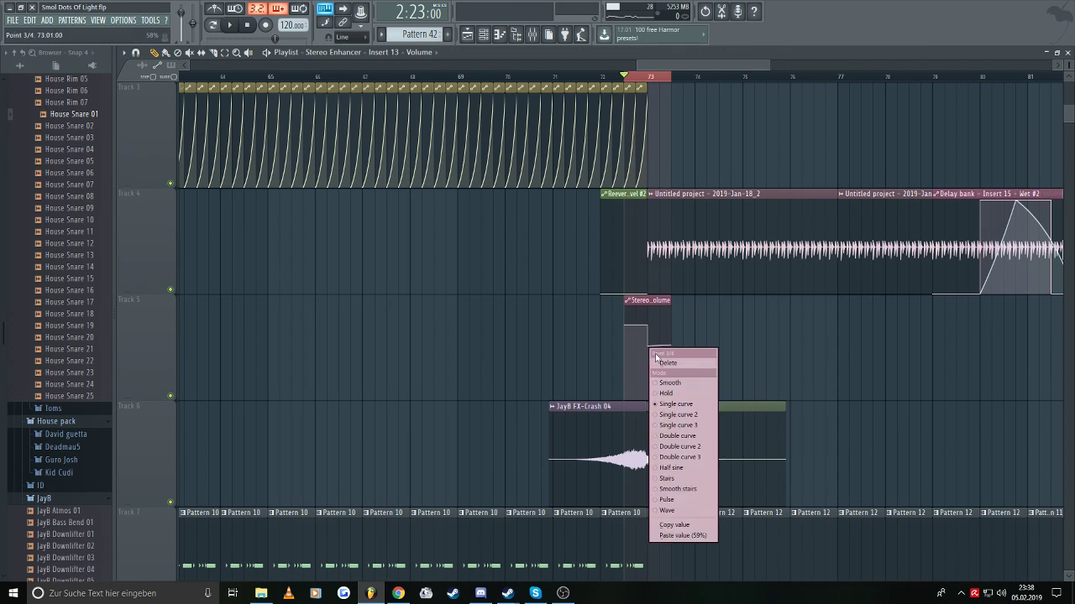
pyautogui.click(660, 361)
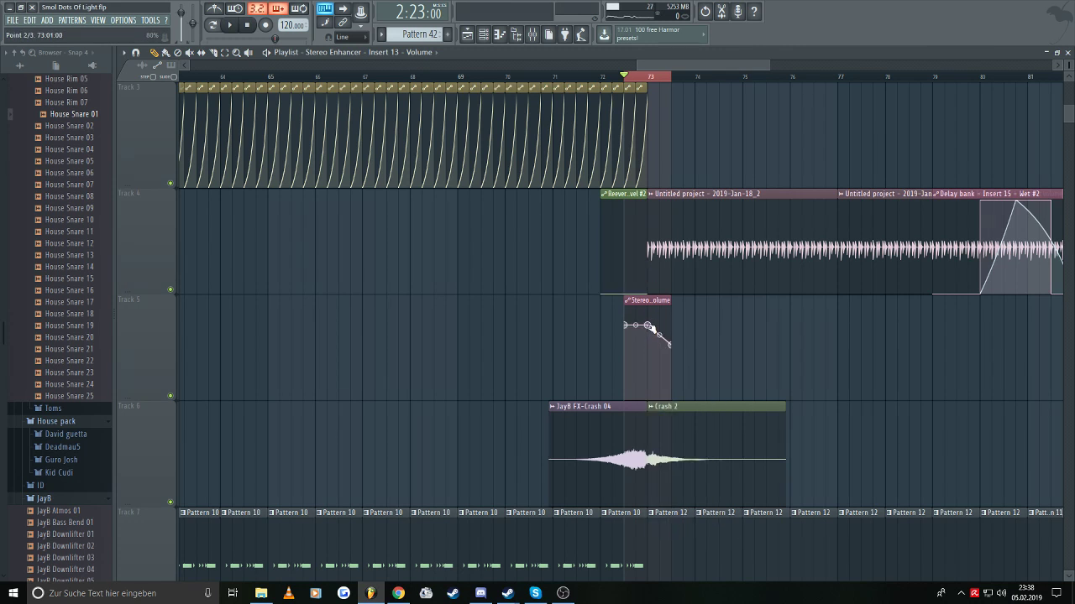
# - Shape the automation clip as a vertical drop at bar 73, holding 80% before it and 59% from there to the end
pyautogui.moveTo(647, 325); pyautogui.dragTo(648, 333)
pyautogui.rightClick(648, 345)
pyautogui.click(676, 535)
pyautogui.rightClick(623, 322)
pyautogui.click(656, 505)
pyautogui.rightClick(652, 323)
pyautogui.click(693, 507)
# - Play the soloed Insert 13 from bar 71 into the break to check the volume drop, and stop near bar 77
pyautogui.press('space')
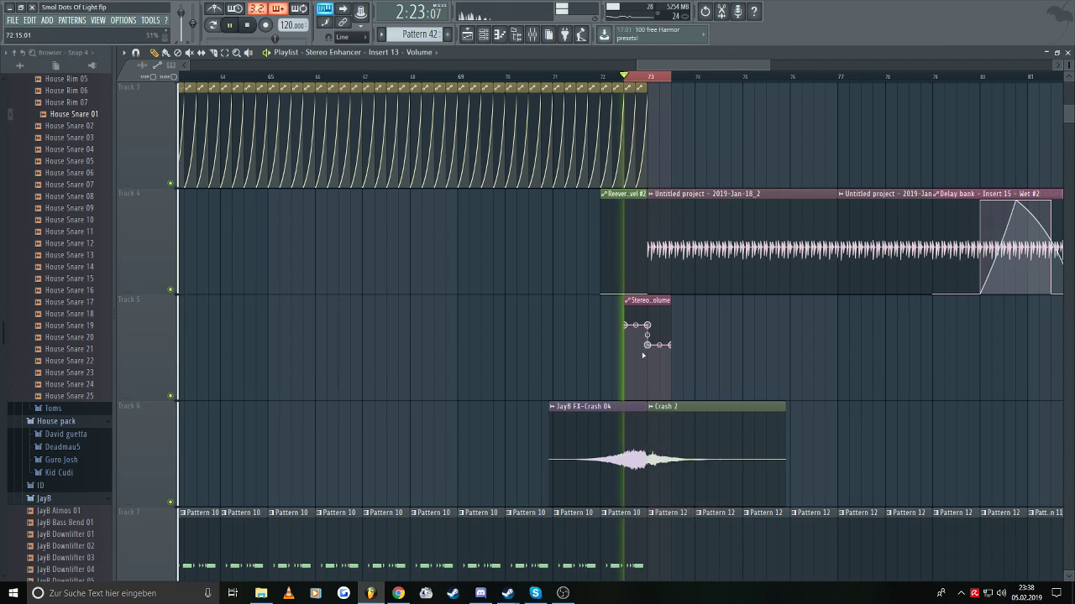
pyautogui.click(551, 76)
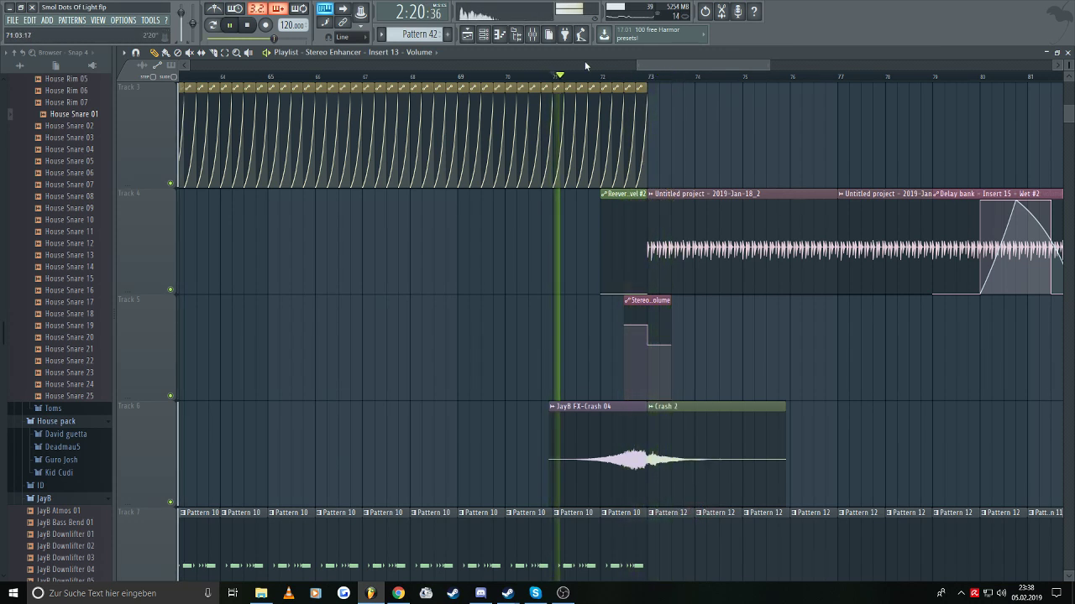
pyautogui.click(533, 34)
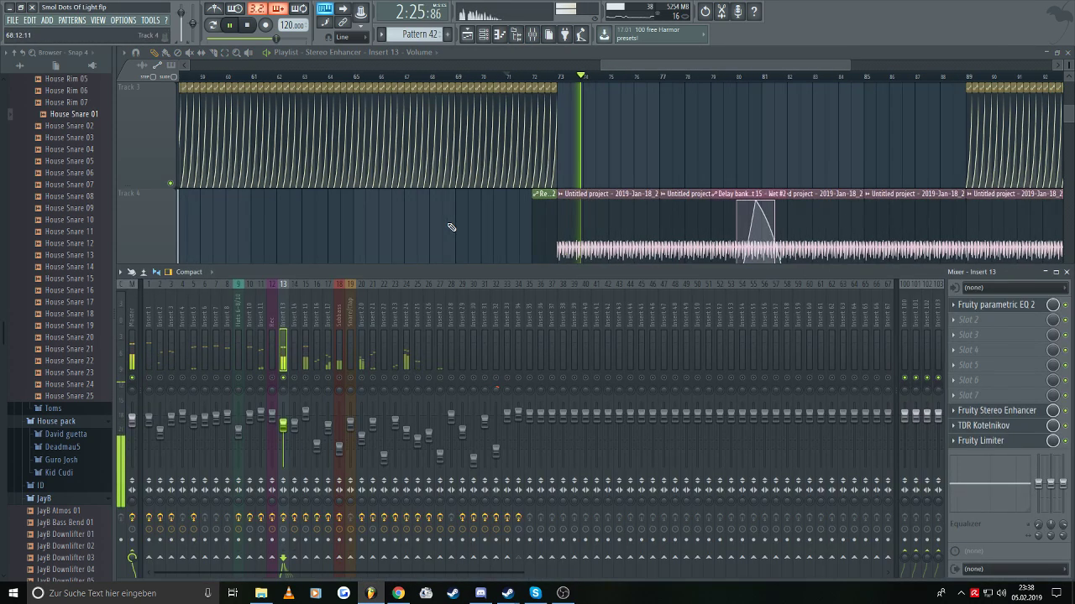
pyautogui.scroll(-4, 448, 231)
pyautogui.press('F9')
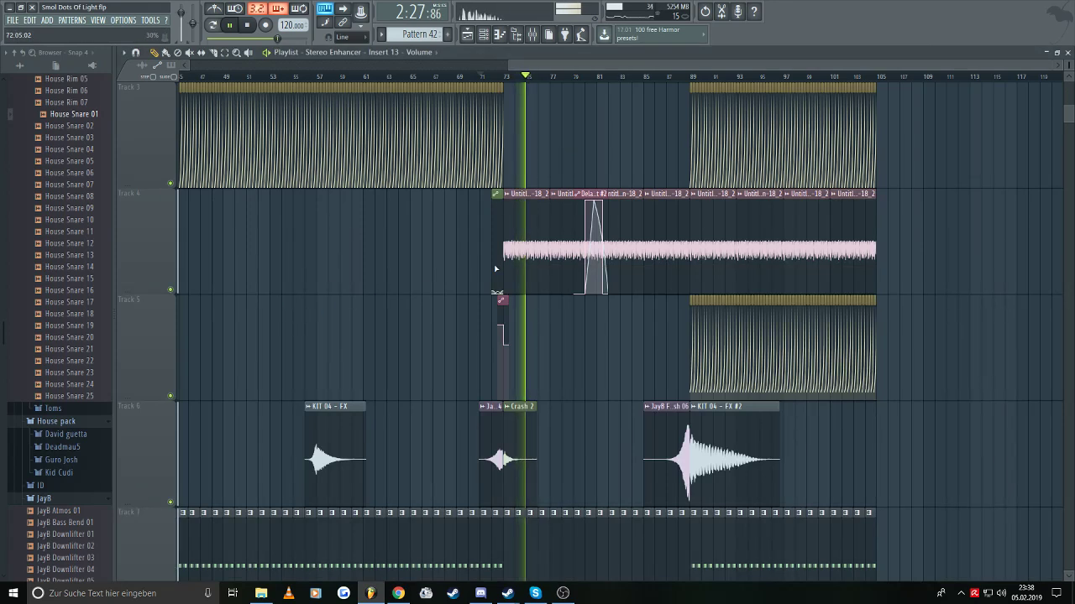
pyautogui.scroll(3, 538, 343)
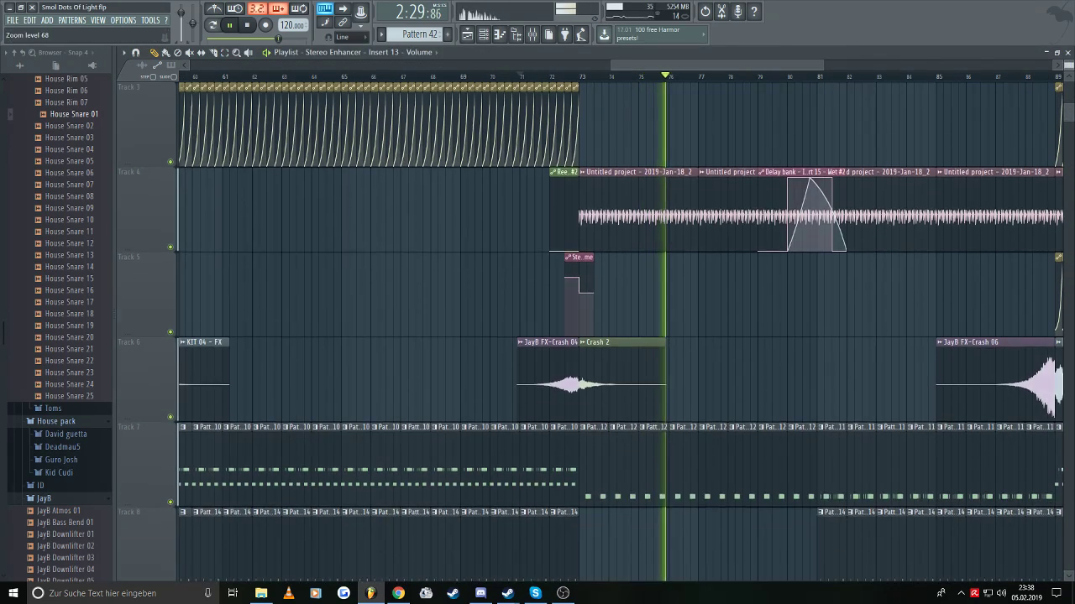
pyautogui.scroll(-4, 1062, 195)
pyautogui.scroll(3, 1062, 195)
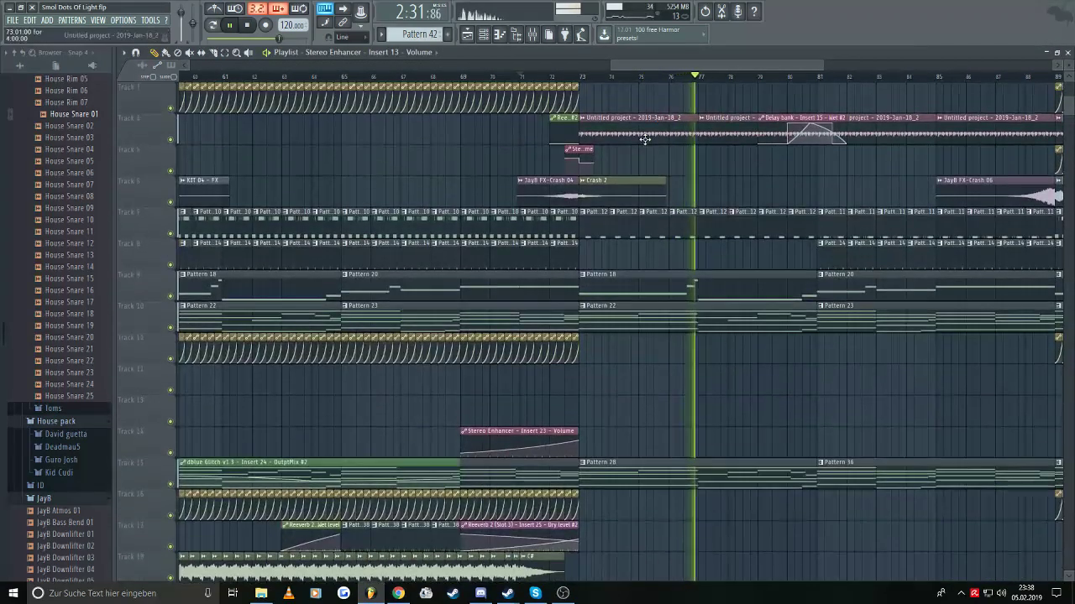
pyautogui.press('space')
# - Move the Stereo Enhancer volume automation clip onto Track 2 at mid-bar 72, and unsolo Insert 13
pyautogui.moveTo(577, 211); pyautogui.dragTo(582, 115)
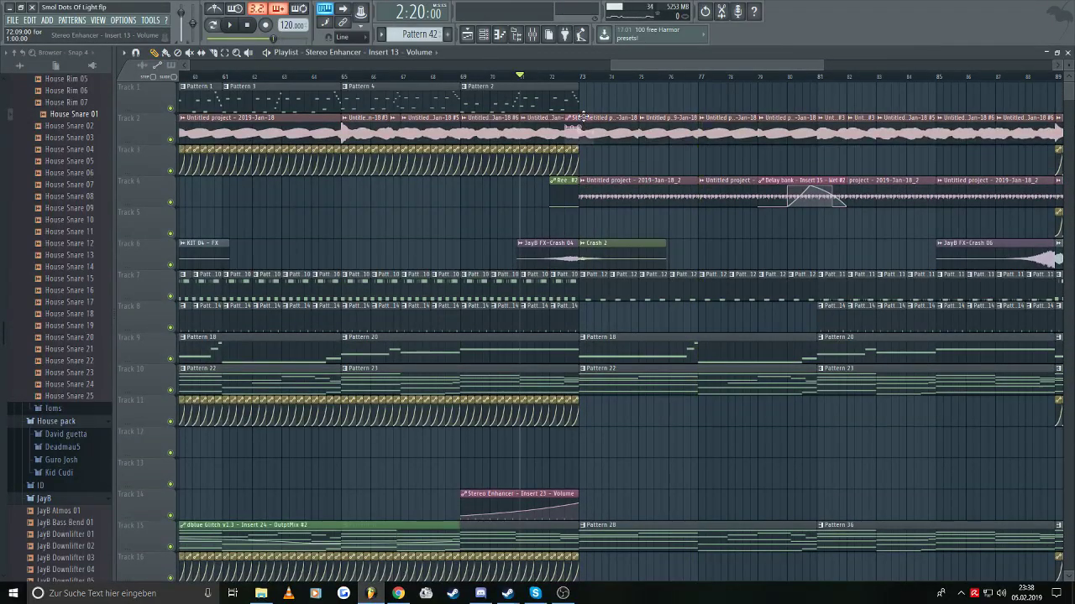
pyautogui.click(532, 35)
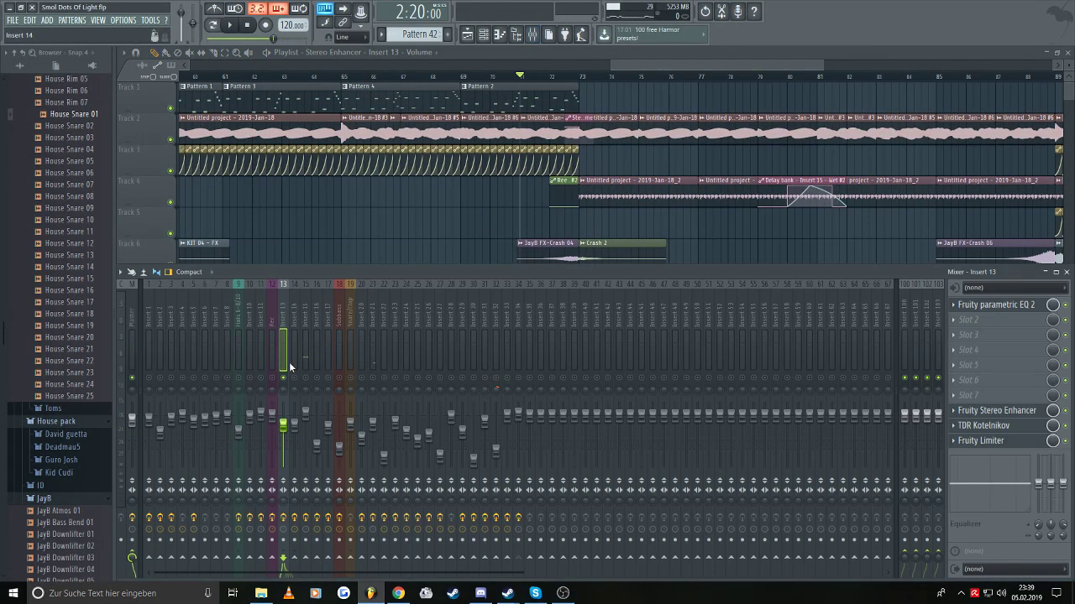
pyautogui.press('F9')
# - Play the full mix from the second half of bar 70 through the transition into the break
pyautogui.click(511, 77)
pyautogui.press('space')
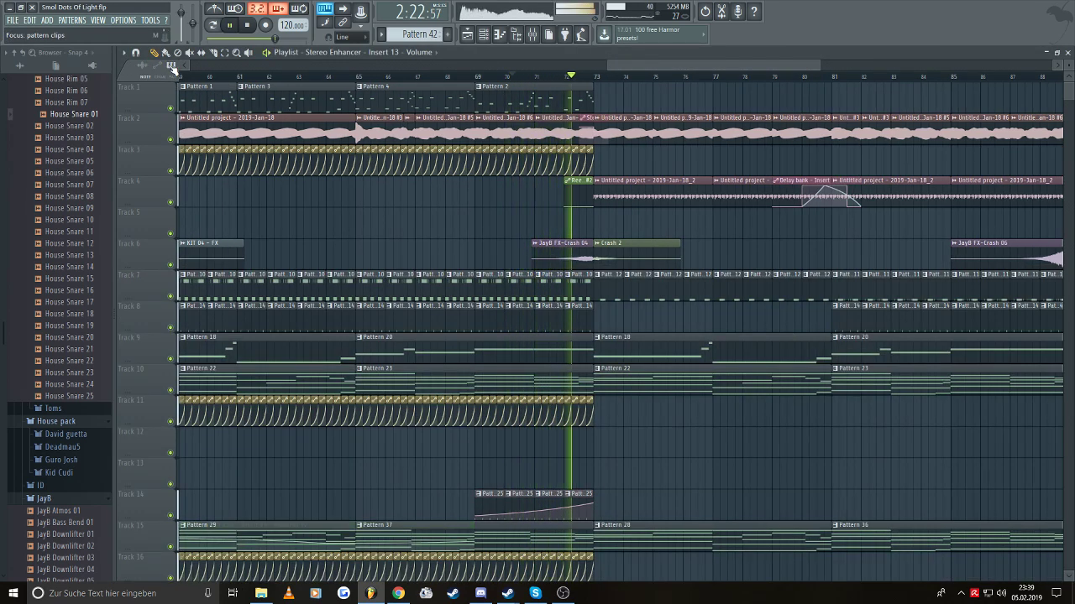
pyautogui.click(531, 34)
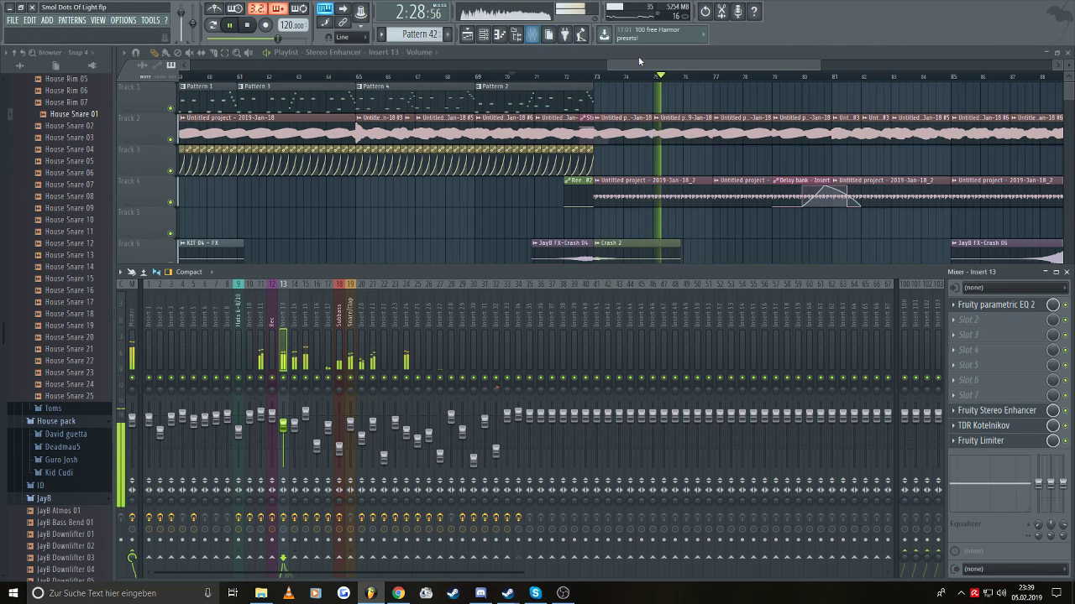
pyautogui.moveTo(646, 64); pyautogui.dragTo(659, 68)
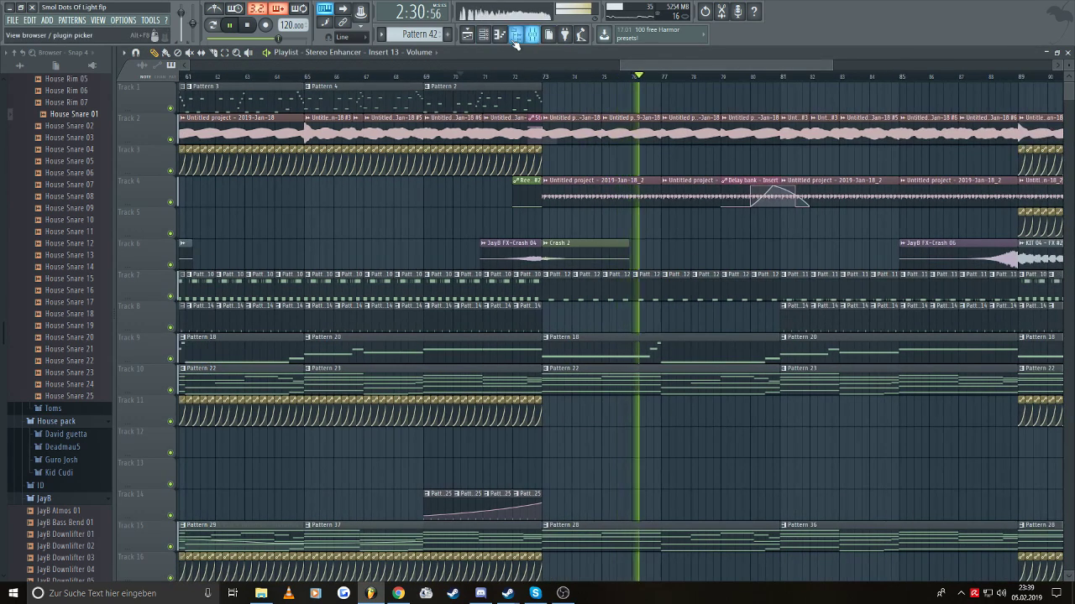
# - Mute Track 2 briefly during playback to compare the break without it, unmute it and stop playback
pyautogui.click(171, 140)
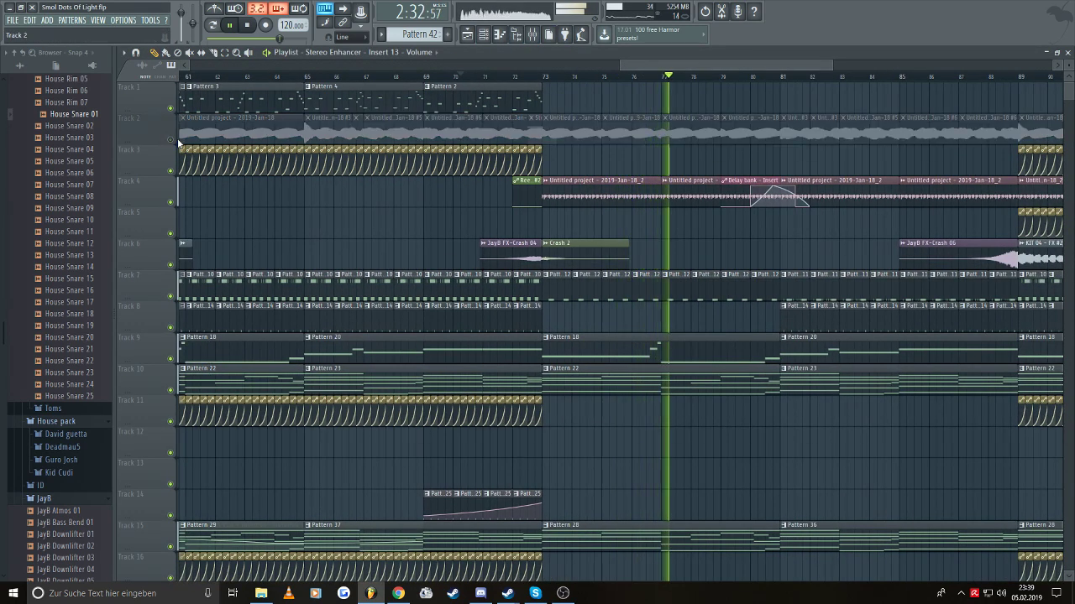
pyautogui.doubleClick(180, 140)
pyautogui.press('Escape')
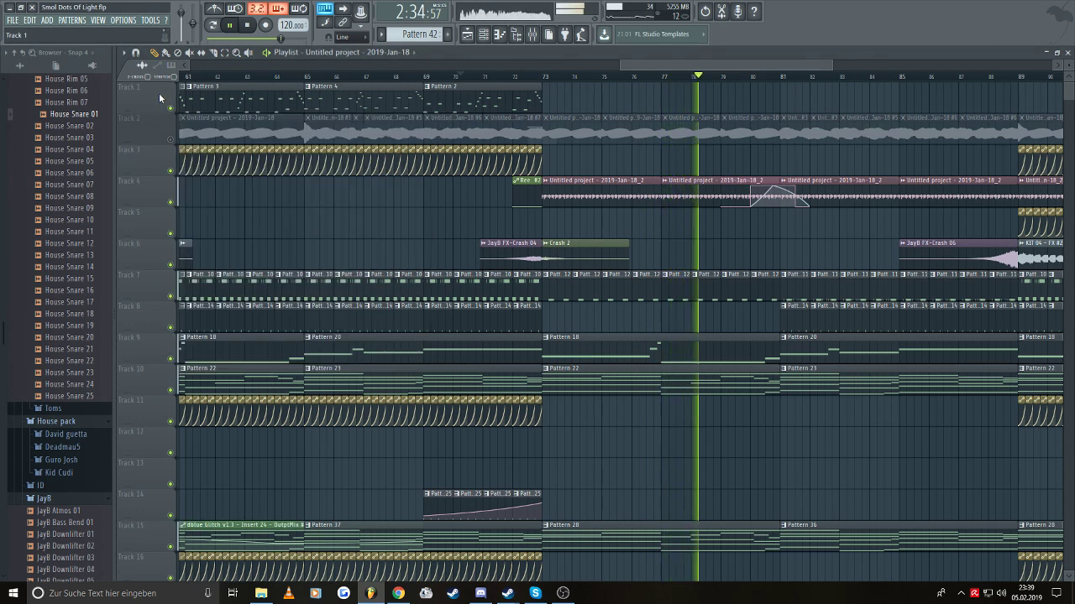
pyautogui.click(172, 140)
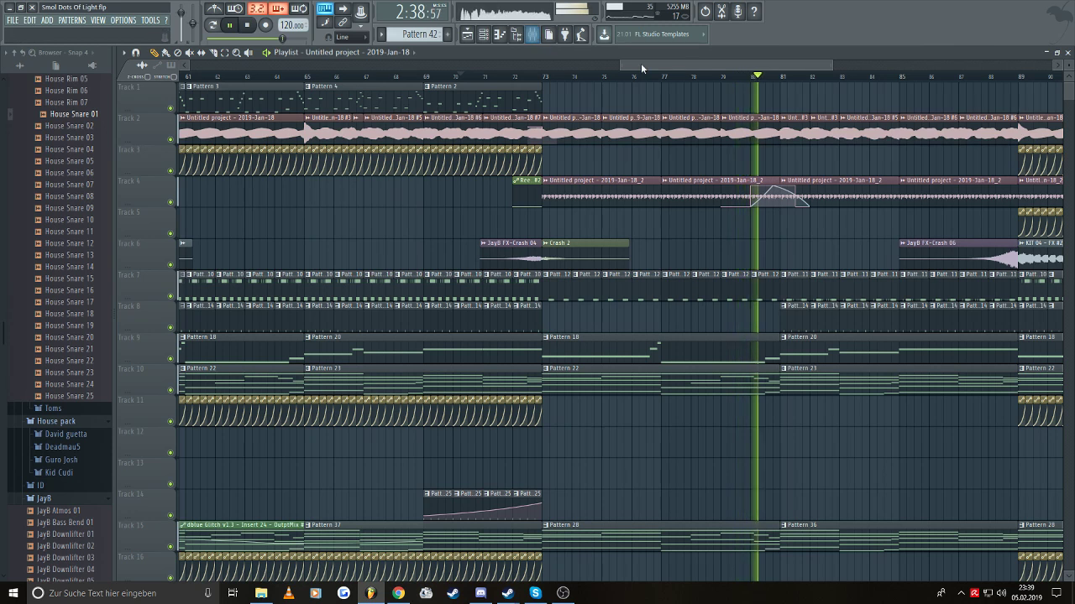
pyautogui.press('space')
pyautogui.moveTo(651, 64); pyautogui.dragTo(668, 62)
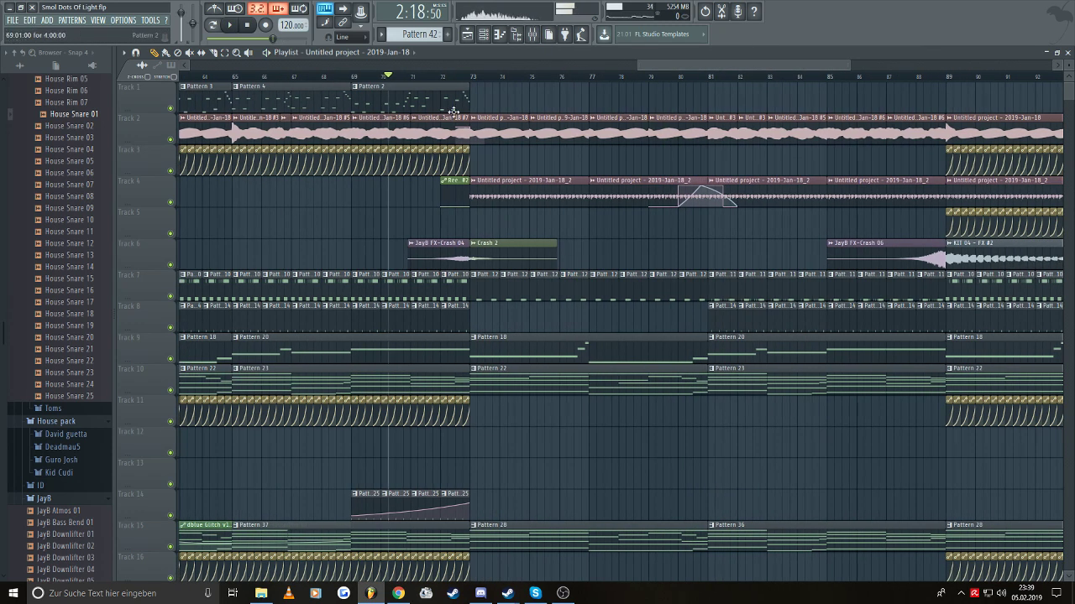
# - Start a new empty project
pyautogui.click(24, 70)
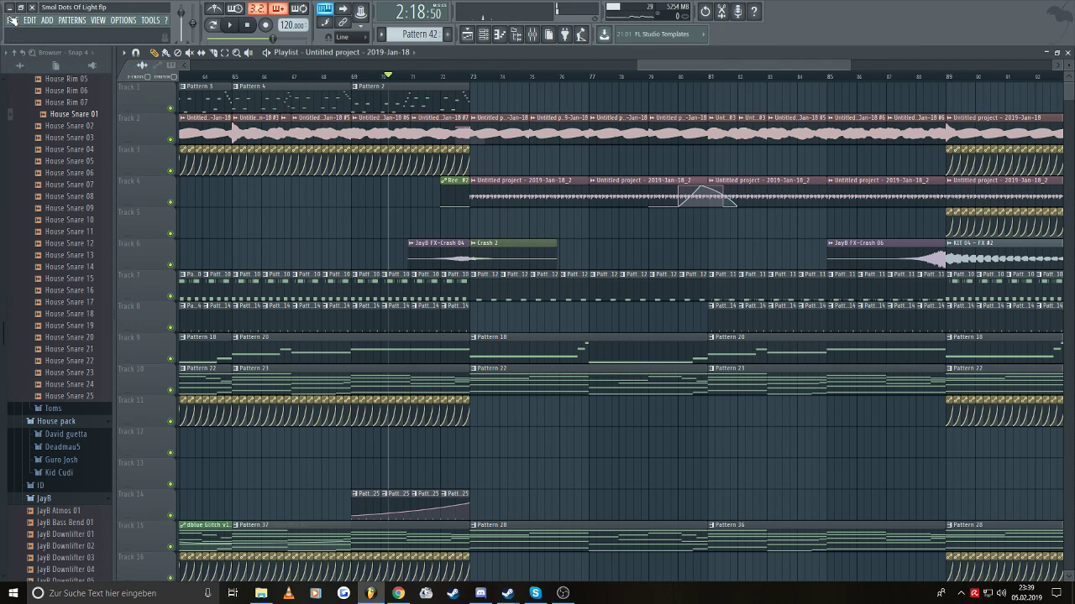
pyautogui.click(12, 20)
pyautogui.click(12, 20)
pyautogui.click(11, 20)
pyautogui.click(13, 22)
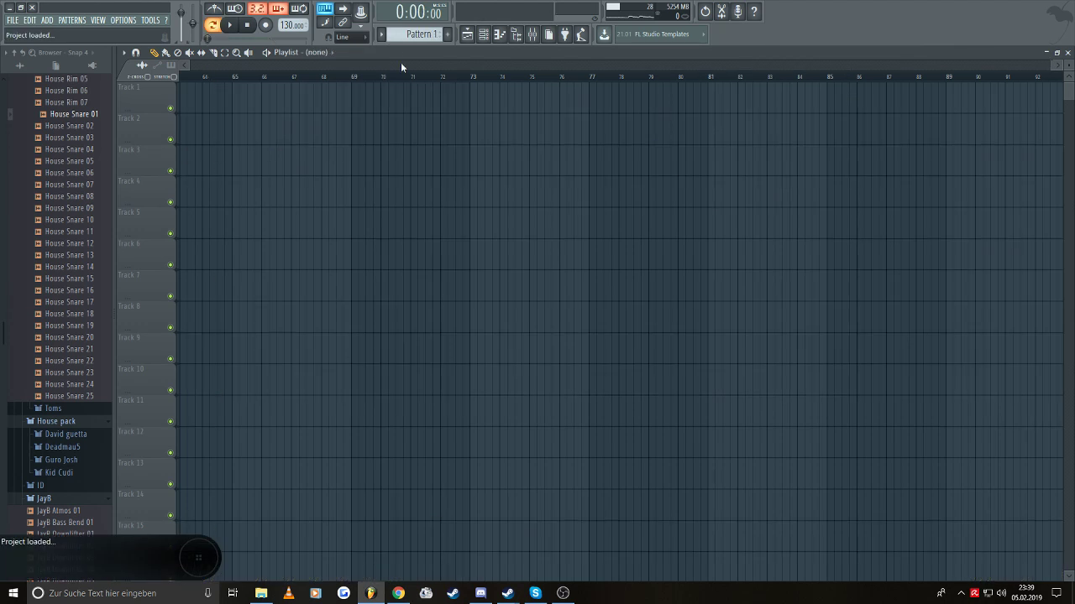
# - Return the playlist to bar 1 and select Insert 4 in the mixer
pyautogui.hscroll(-6, 743, 74)
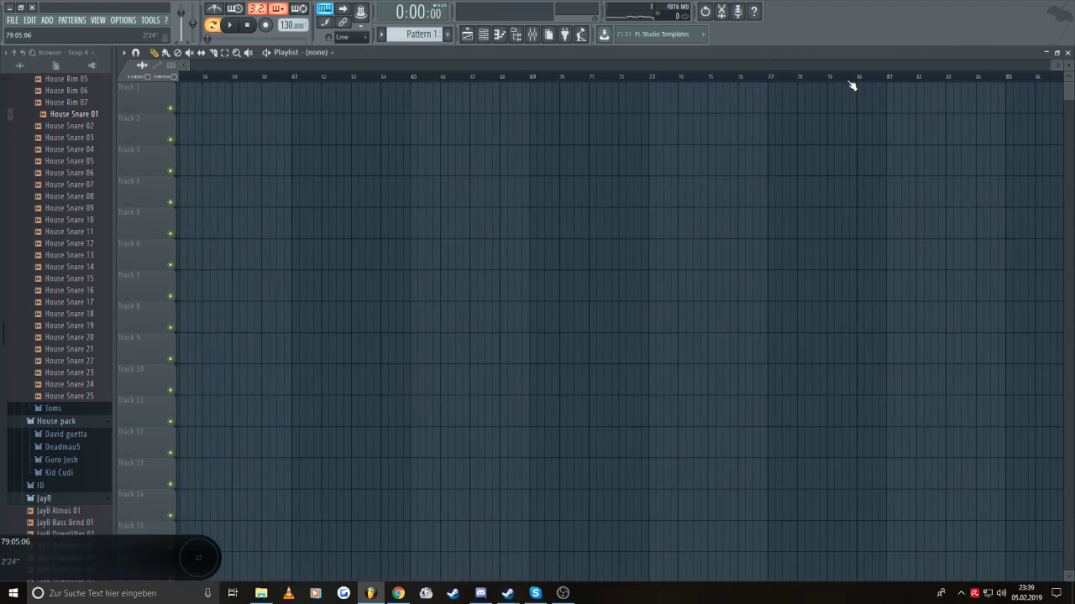
pyautogui.moveTo(1051, 68); pyautogui.dragTo(190, 65)
pyautogui.click(517, 33)
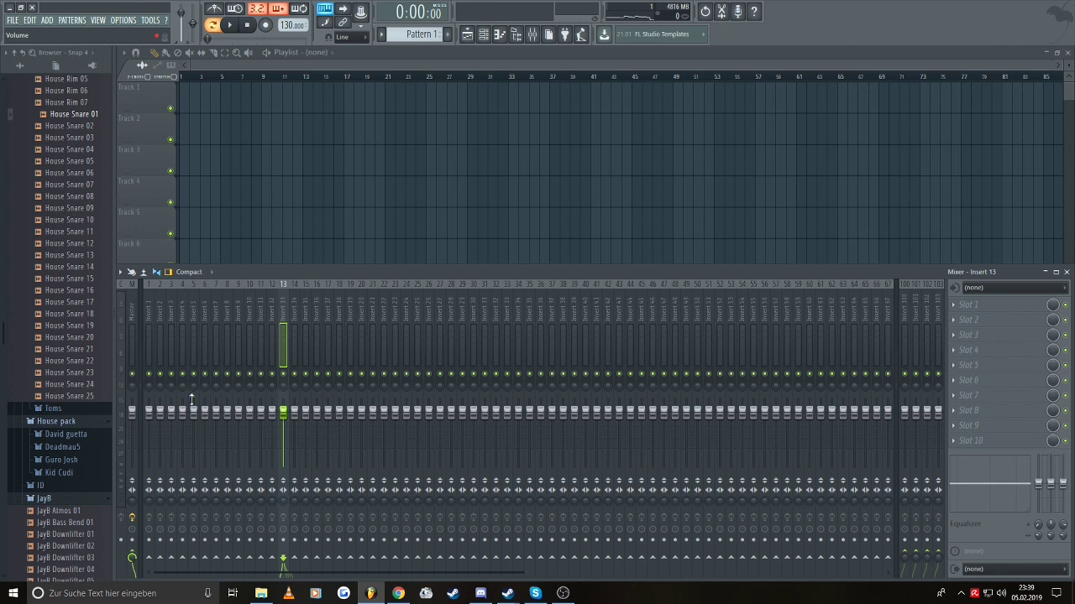
pyautogui.click(182, 335)
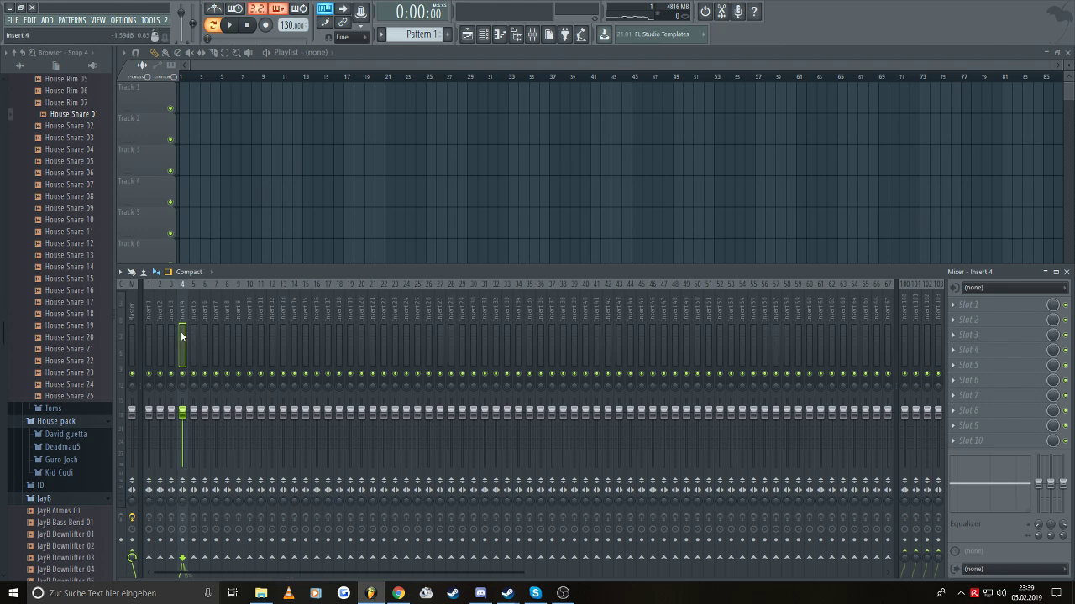
# - Look at the Kick channel's options in the channel rack, and return to the playlist zoomed to its first 17 bars
pyautogui.click(483, 35)
pyautogui.rightClick(779, 115)
pyautogui.click(887, 162)
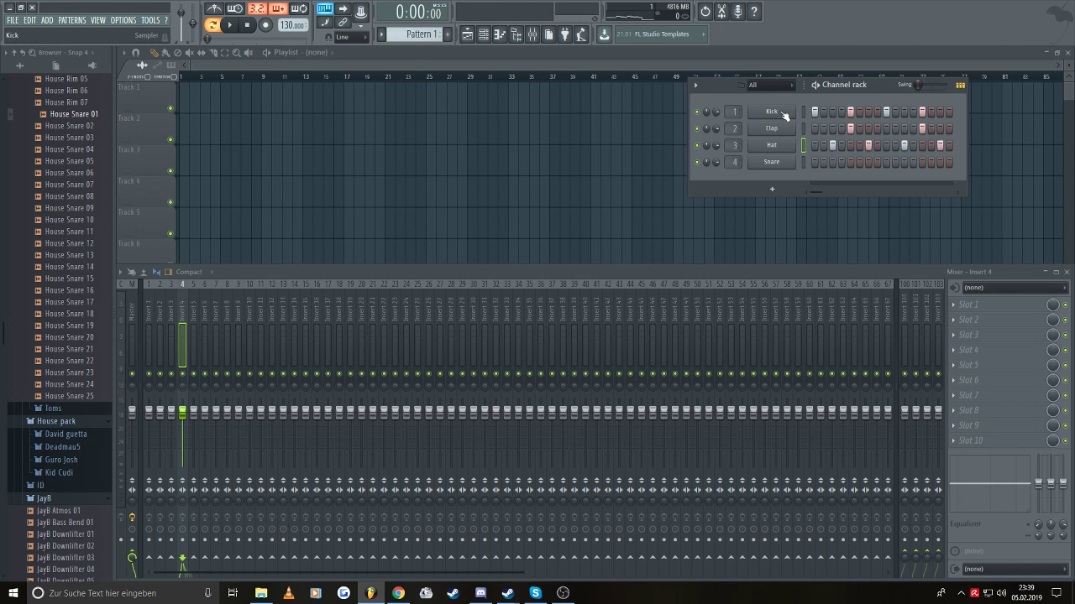
pyautogui.moveTo(1051, 65); pyautogui.dragTo(361, 67)
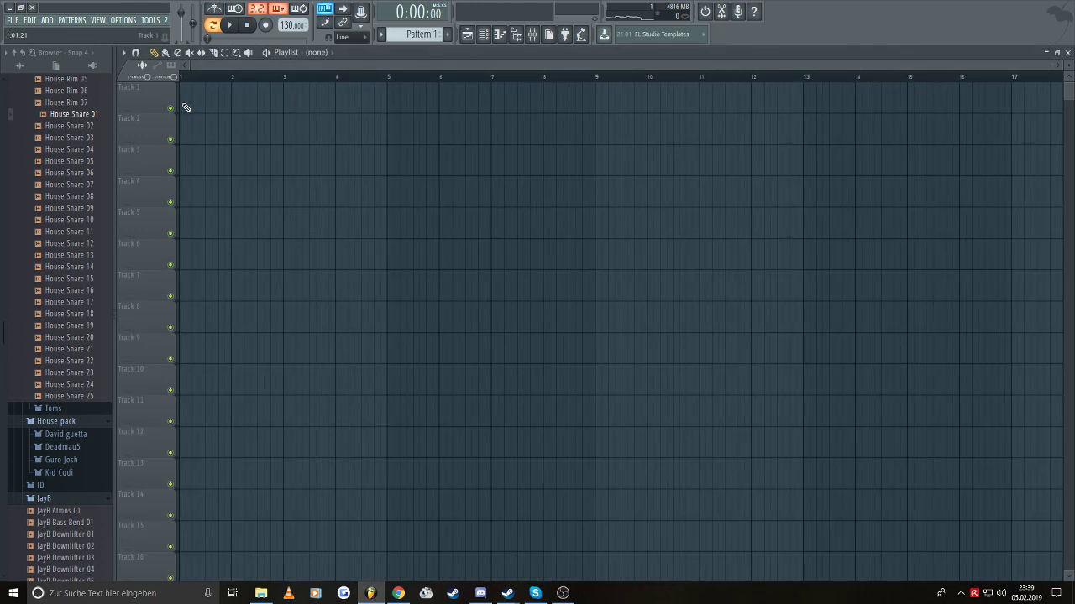
# - Place four Pattern 1 clips on Track 1 across bars 1 to 4 and play them with the mixer visible
pyautogui.click(185, 107)
pyautogui.moveTo(248, 106); pyautogui.dragTo(361, 104)
pyautogui.click(230, 25)
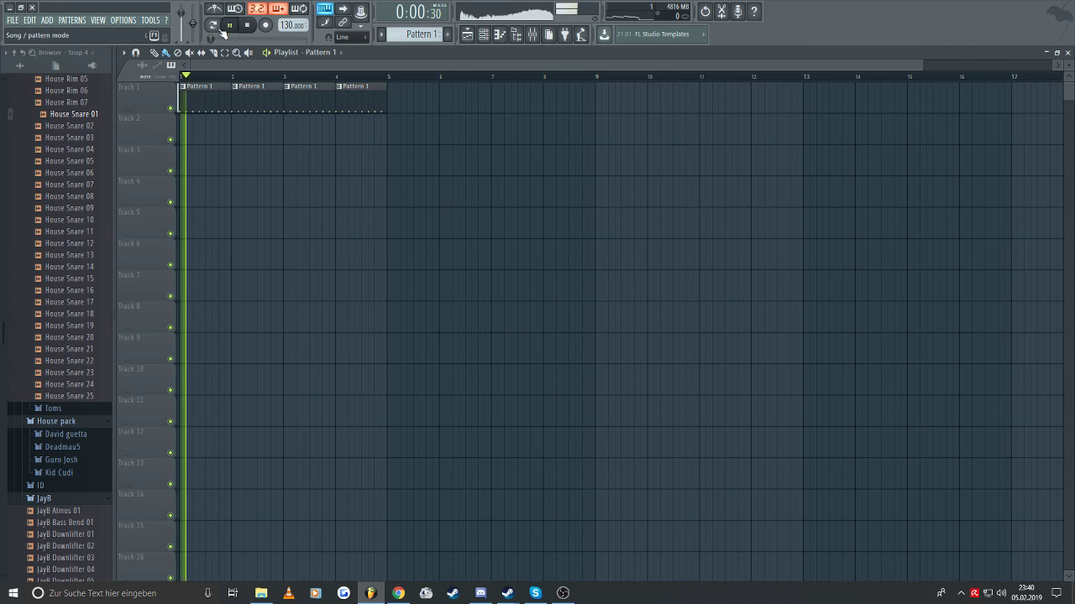
pyautogui.click(532, 34)
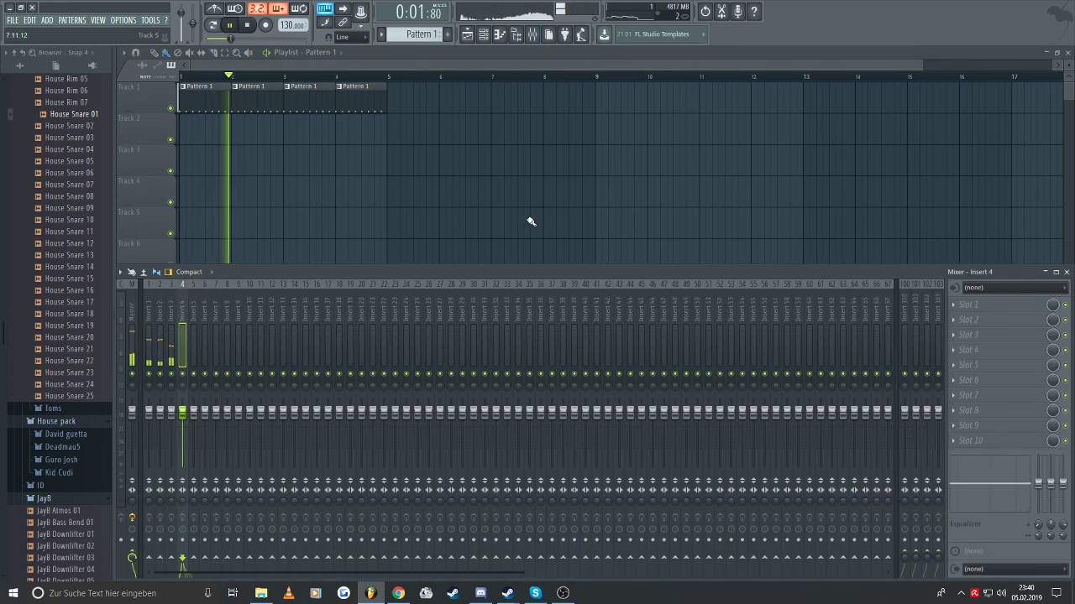
pyautogui.click(500, 34)
pyautogui.press('space')
# - Add quick fade-outs to the Clap, Hat and Kick samples and audition them with the pattern
pyautogui.click(771, 145)
pyautogui.click(771, 129)
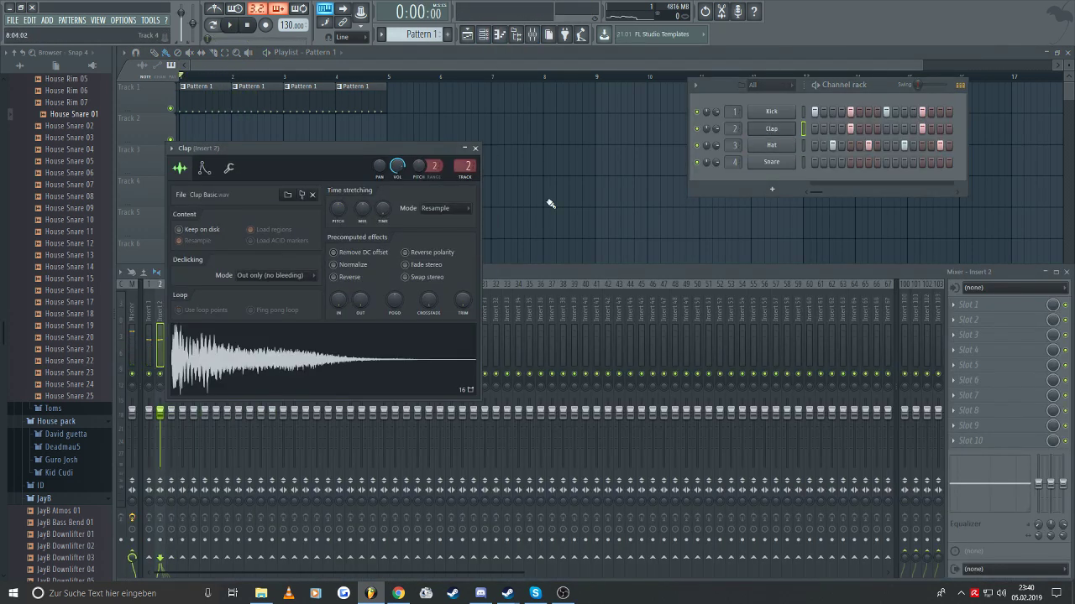
pyautogui.moveTo(355, 304)
pyautogui.mouseDown()
pyautogui.moveTo(362, 295)
pyautogui.moveTo(345, 288)
pyautogui.mouseUp()
pyautogui.click(771, 112)
pyautogui.click(771, 144)
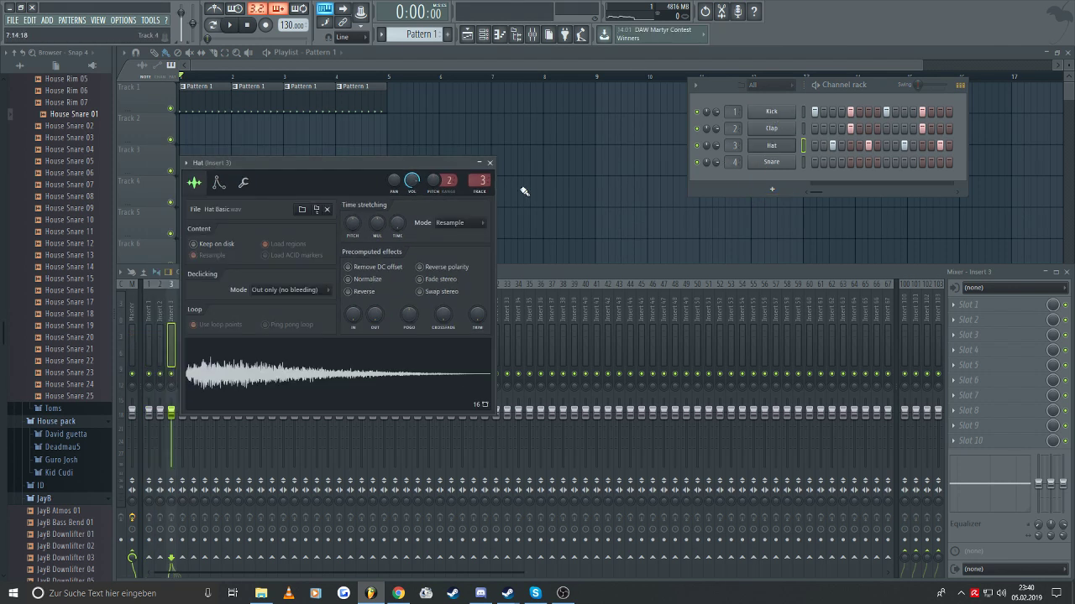
pyautogui.moveTo(382, 324); pyautogui.dragTo(382, 317)
pyautogui.press('space')
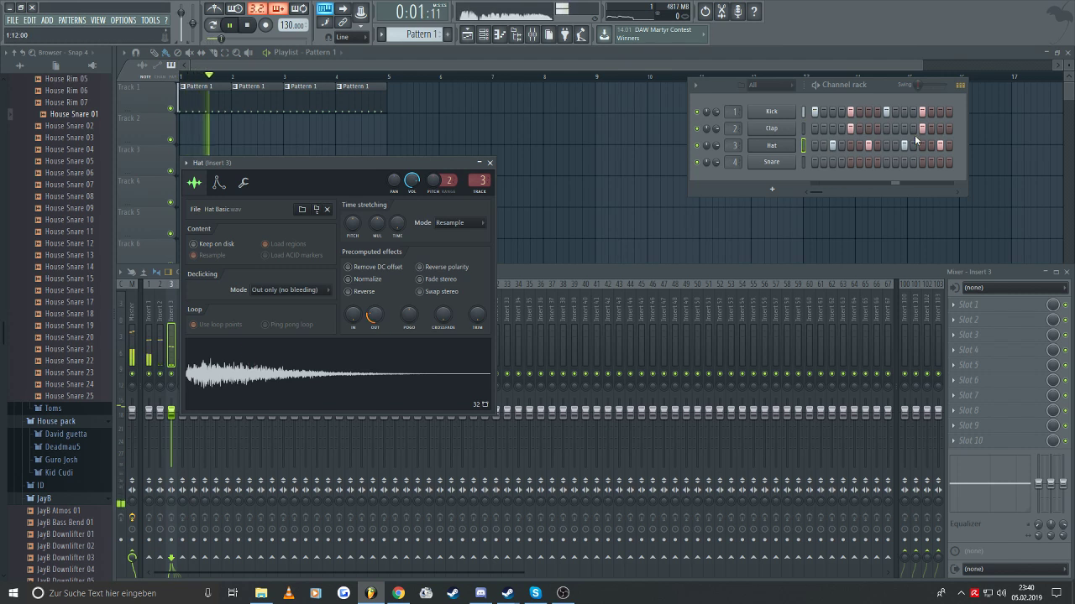
pyautogui.click(784, 111)
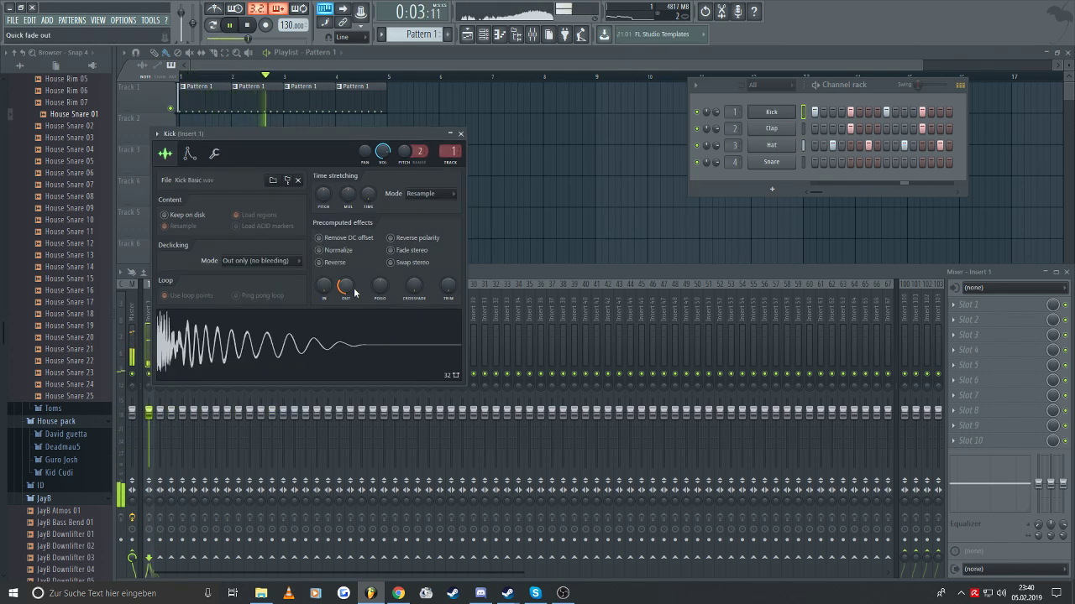
pyautogui.press('space')
# - Lower the volumes of Insert 2 and Insert 3 during playback, with Insert 3 the quietest
pyautogui.click(529, 277)
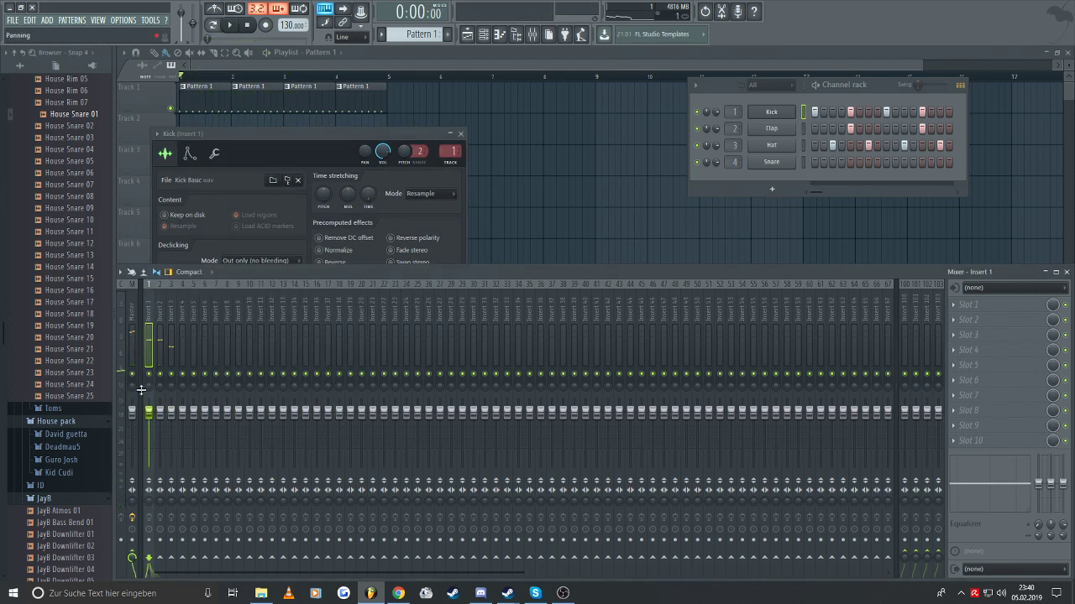
pyautogui.press('space')
pyautogui.moveTo(155, 422)
pyautogui.mouseDown()
pyautogui.moveTo(152, 430)
pyautogui.moveTo(149, 412)
pyautogui.moveTo(176, 418)
pyautogui.moveTo(171, 431)
pyautogui.mouseUp()
pyautogui.press('space')
pyautogui.press('space')
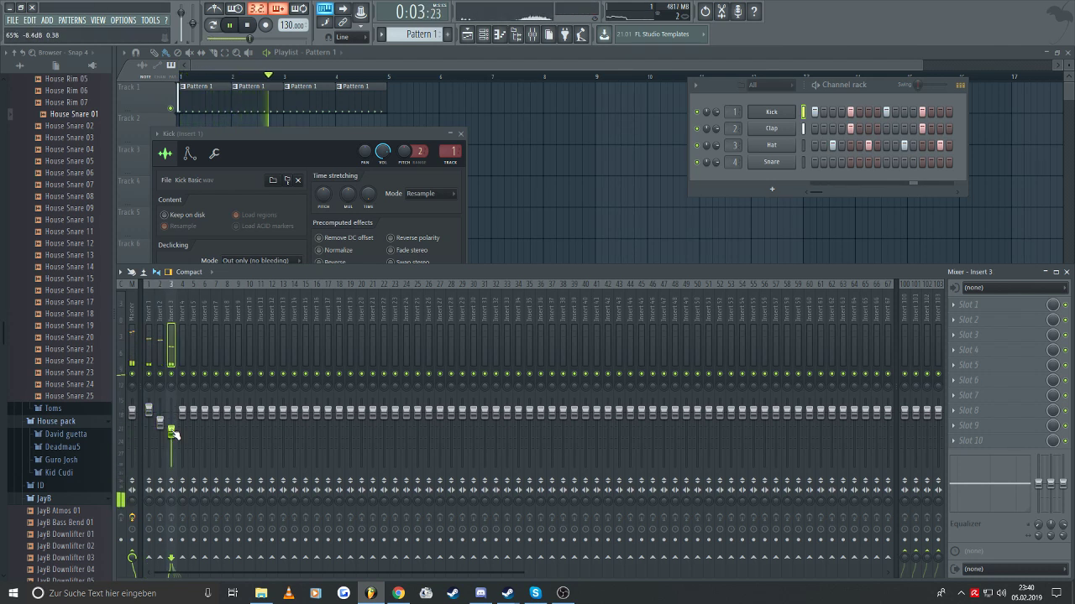
pyautogui.click(161, 422)
pyautogui.press('space')
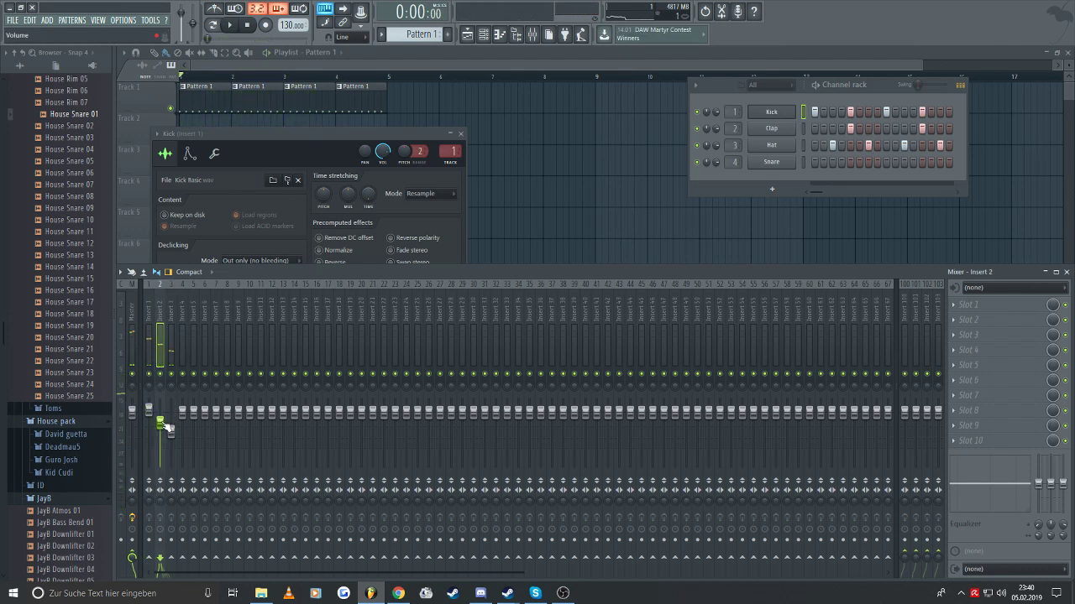
# - Create an automation clip for Insert 2's volume, shape it to rise through bar 1, and play it
pyautogui.rightClick(161, 422)
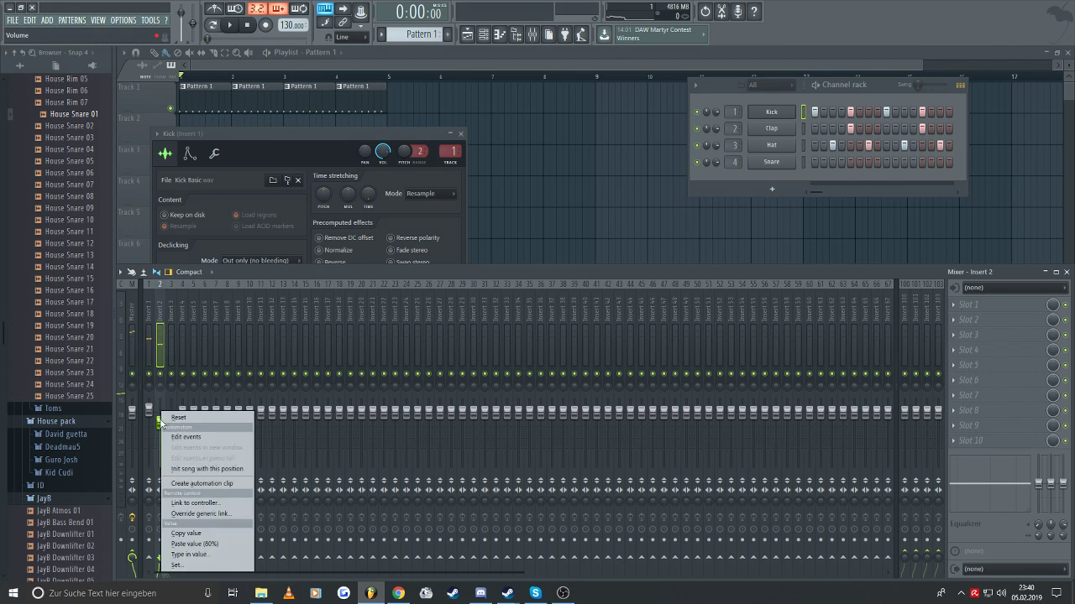
pyautogui.click(228, 486)
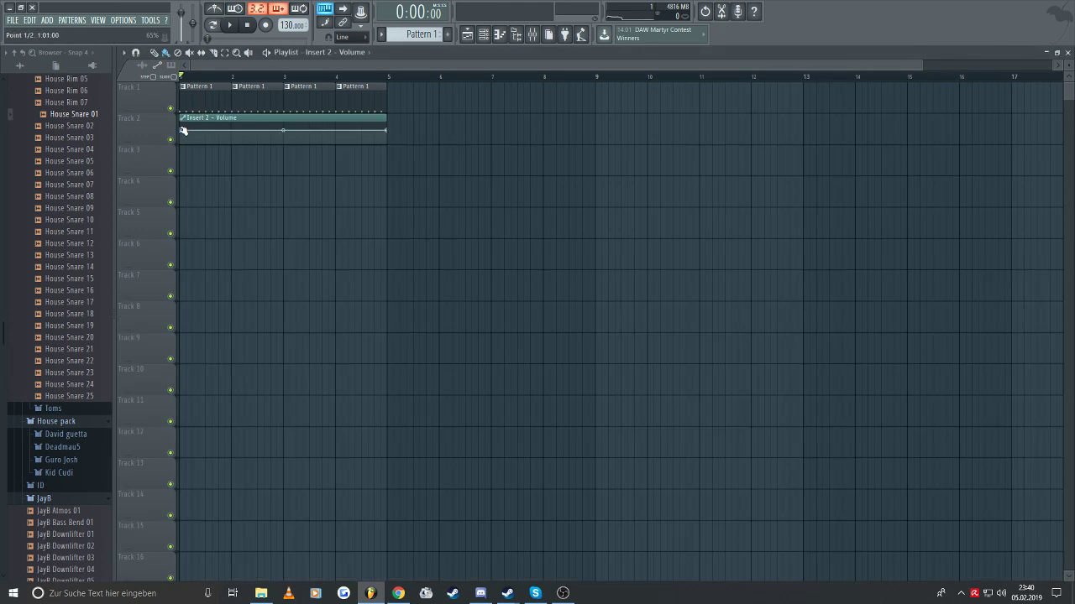
pyautogui.moveTo(183, 131); pyautogui.dragTo(232, 132)
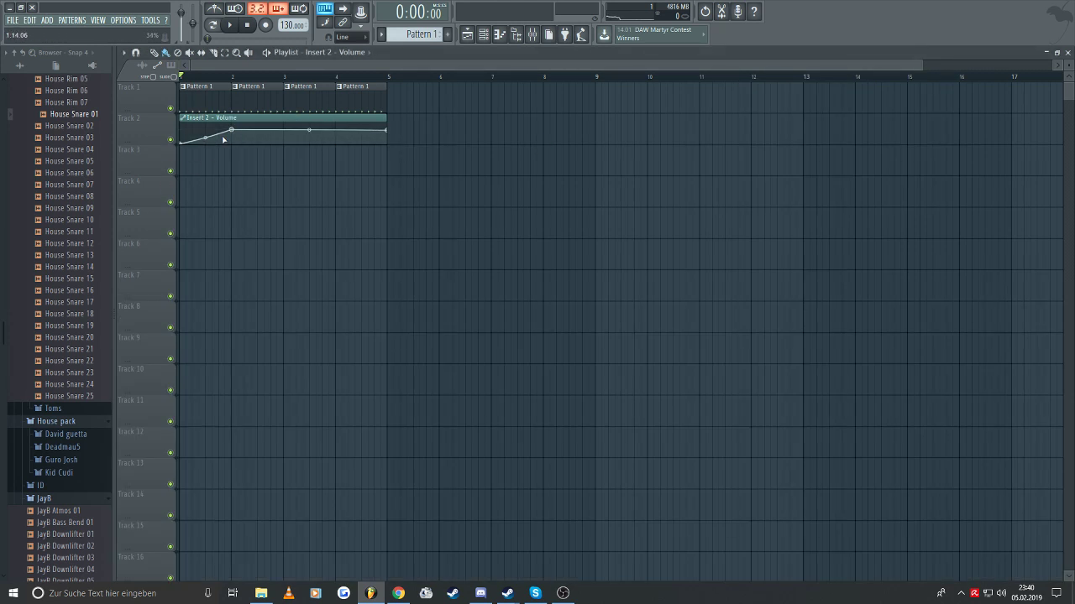
pyautogui.press('space')
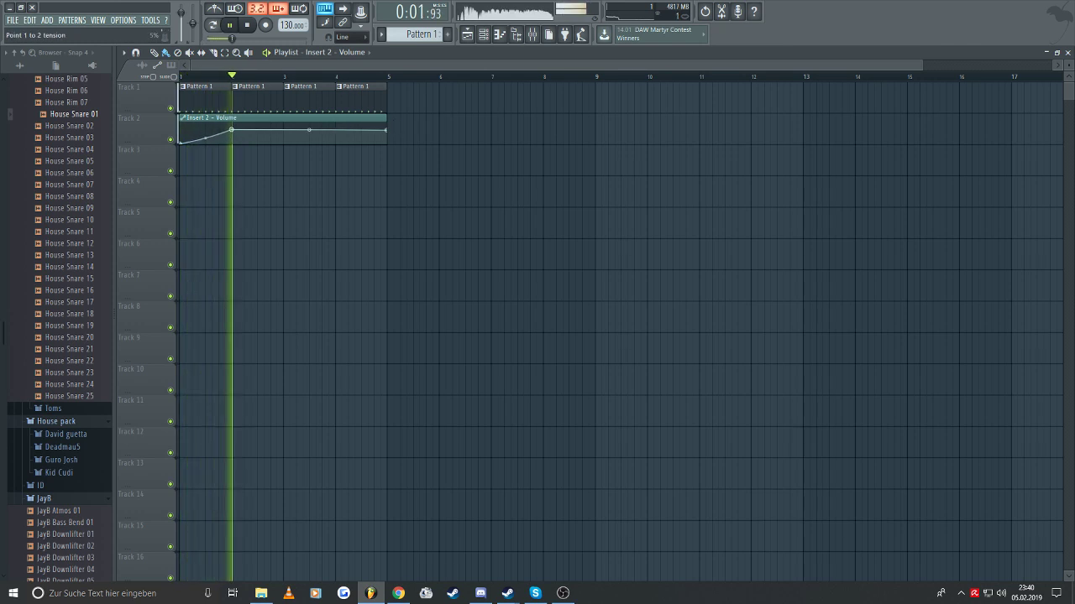
pyautogui.press('space')
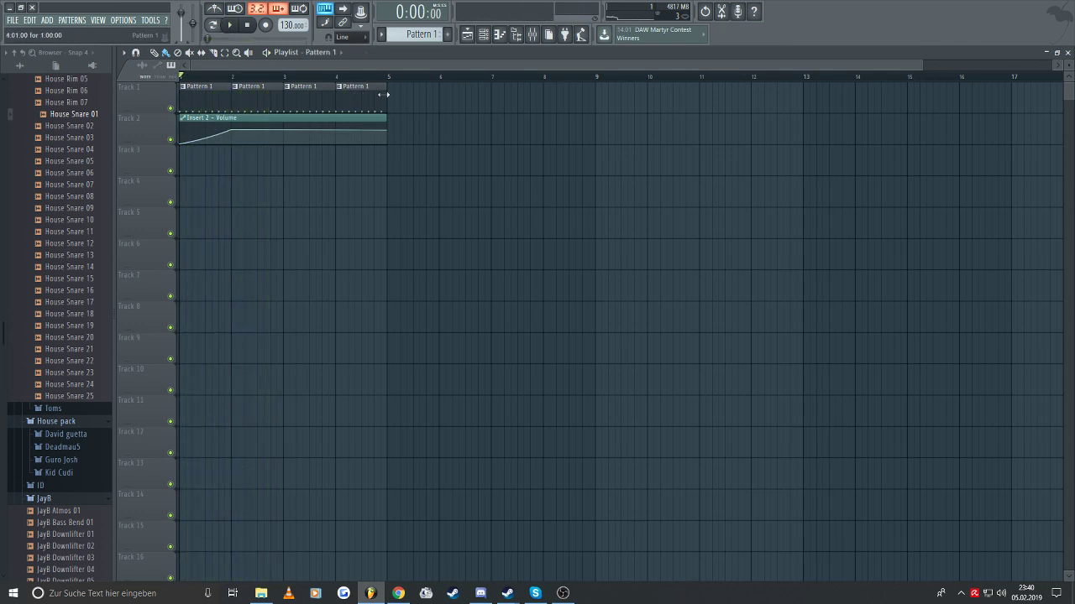
# - Extend the Pattern 1 clips on Track 1 through bar 12 and play from bar 9 to check Insert 2's volume fader
pyautogui.moveTo(394, 100)
pyautogui.mouseDown()
pyautogui.moveTo(828, 120)
pyautogui.moveTo(793, 113)
pyautogui.mouseUp()
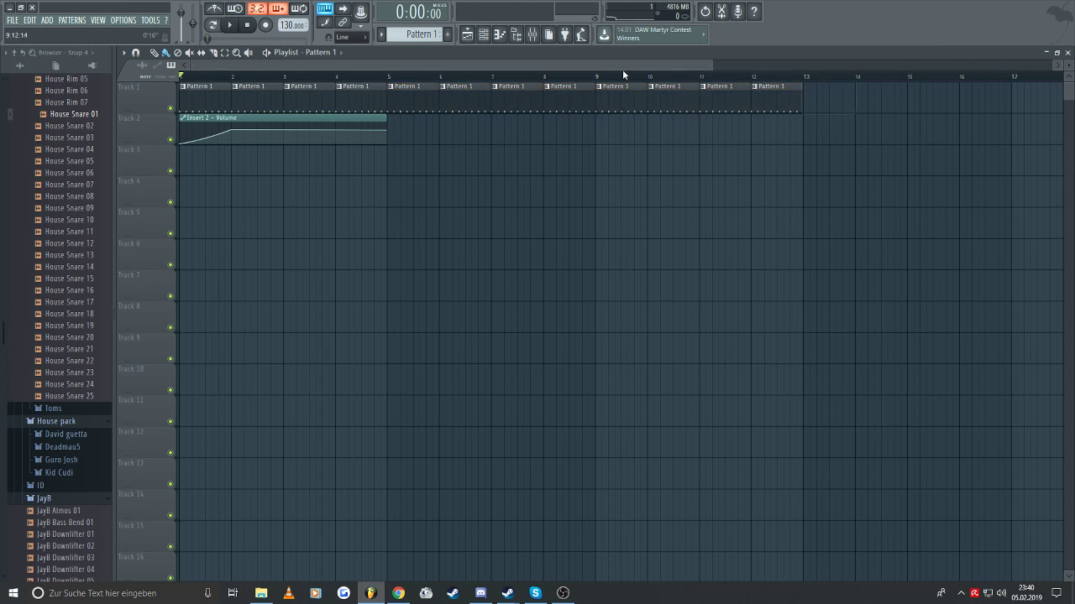
pyautogui.click(586, 68)
pyautogui.press('space')
pyautogui.click(532, 34)
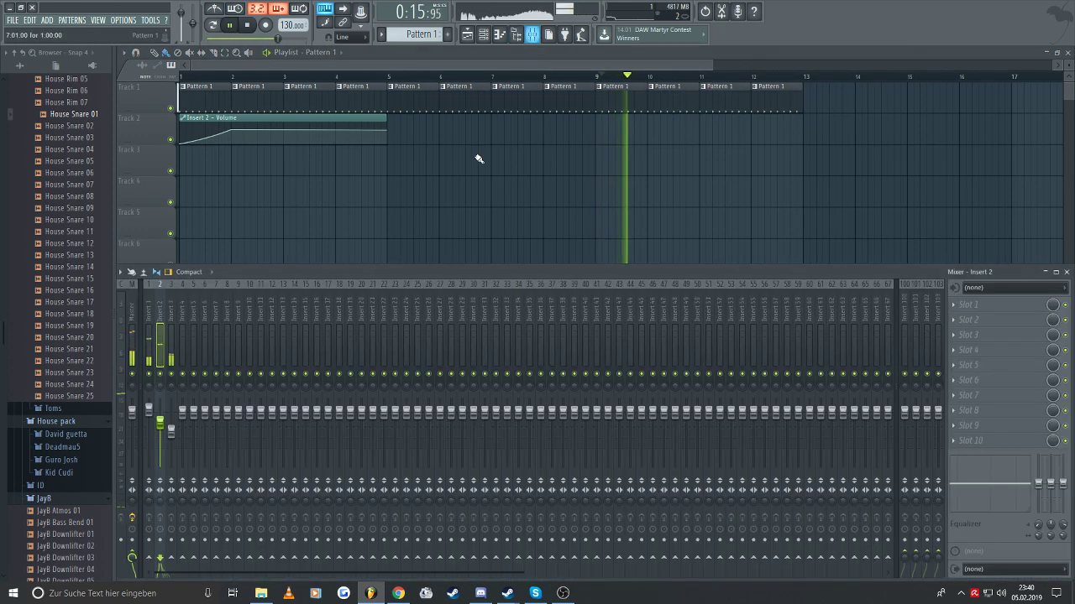
pyautogui.press('space')
pyautogui.press('space')
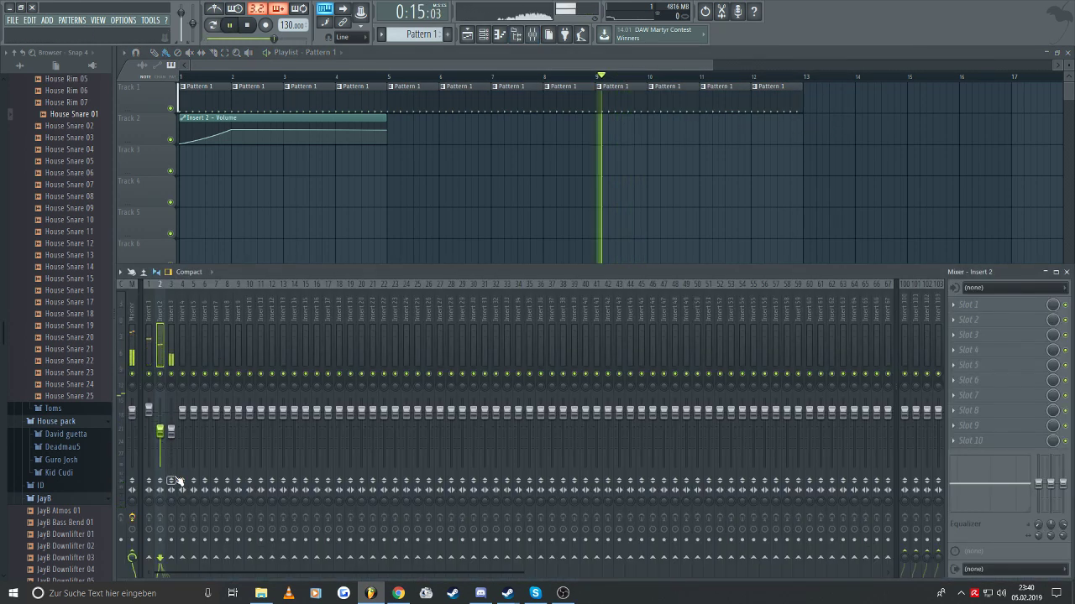
pyautogui.press('space')
pyautogui.press('space')
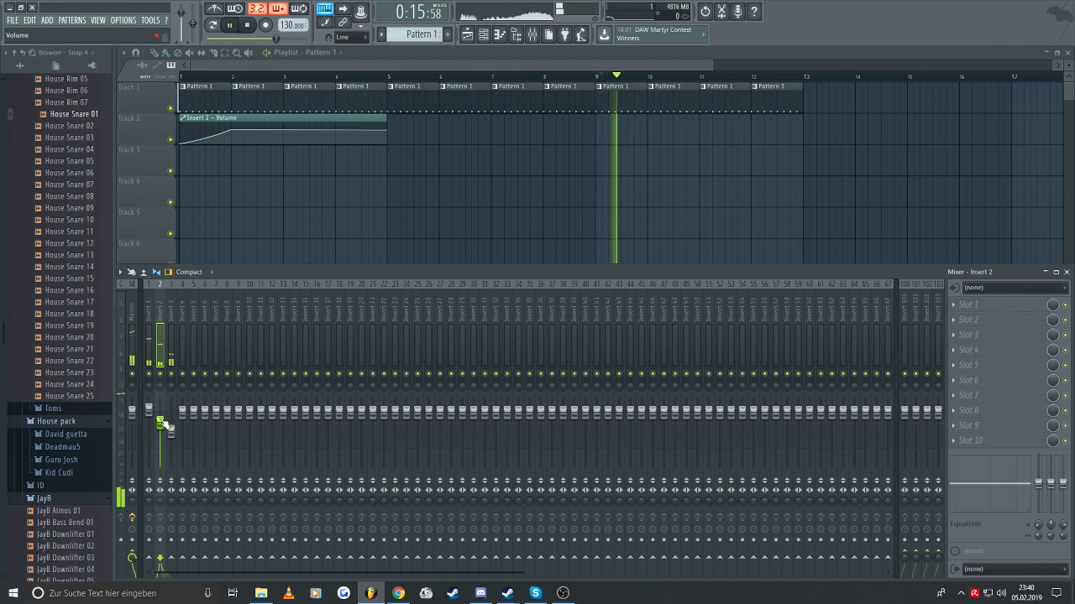
pyautogui.press('space')
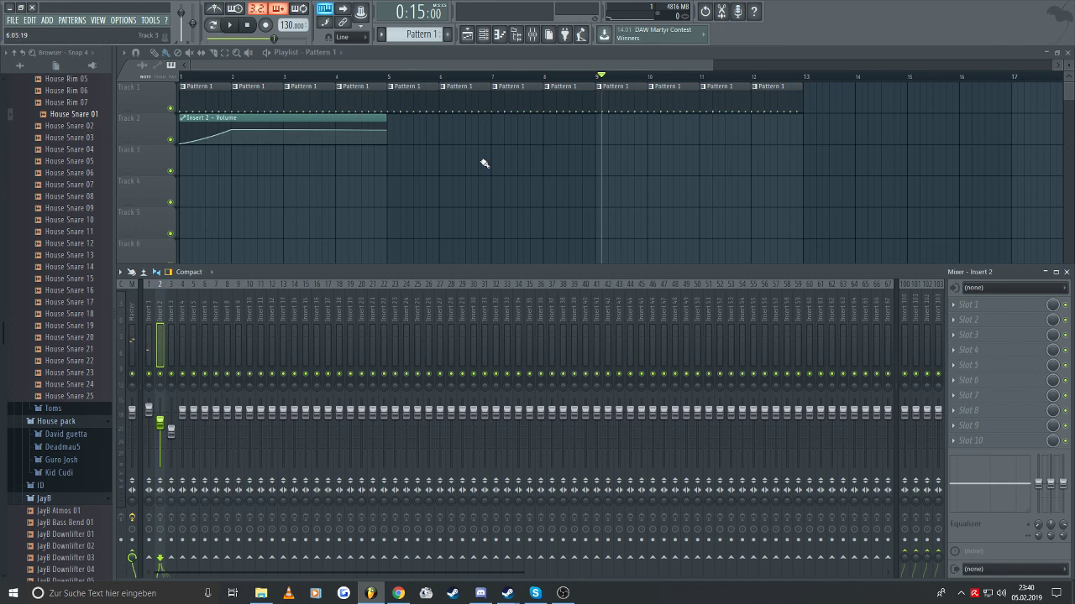
# - Delete the Insert 2 volume clip from Track 2 and move Insert 2's fader down and back up during playback
pyautogui.rightClick(361, 120)
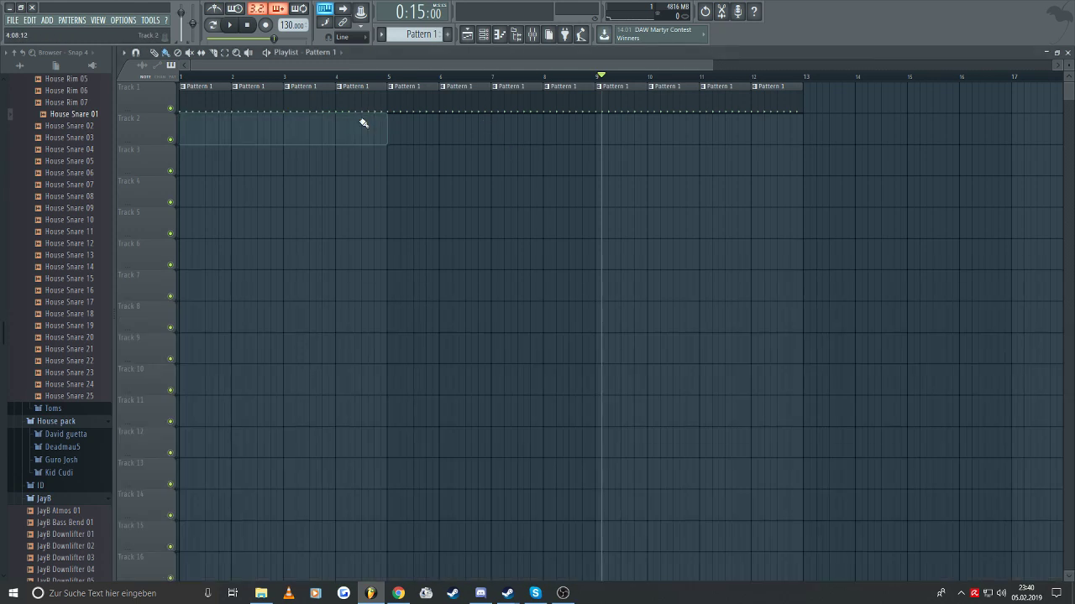
pyautogui.click(538, 77)
pyautogui.press('space')
pyautogui.click(532, 34)
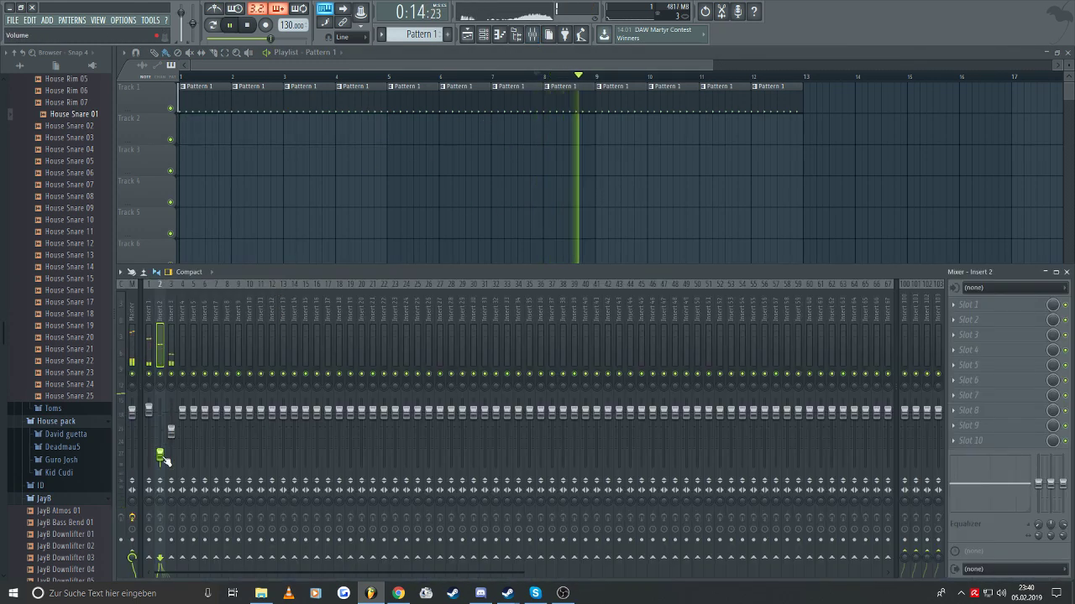
pyautogui.moveTo(162, 460); pyautogui.dragTo(162, 424)
pyautogui.press('space')
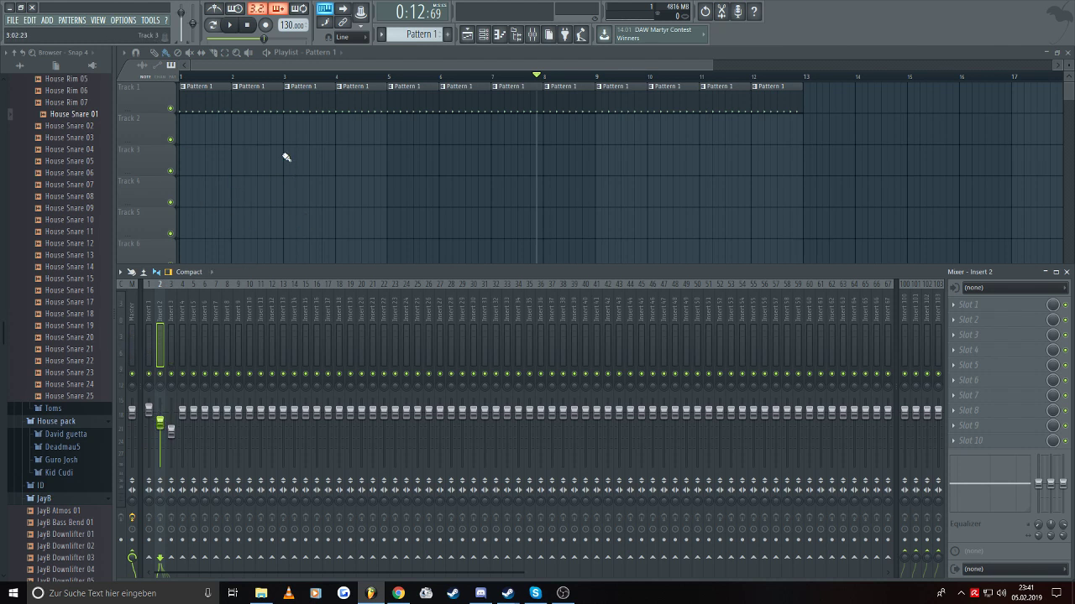
# - Delete the Insert 2 - Volume automation channel from the channel rack and play the pattern briefly
pyautogui.click(484, 34)
pyautogui.rightClick(771, 178)
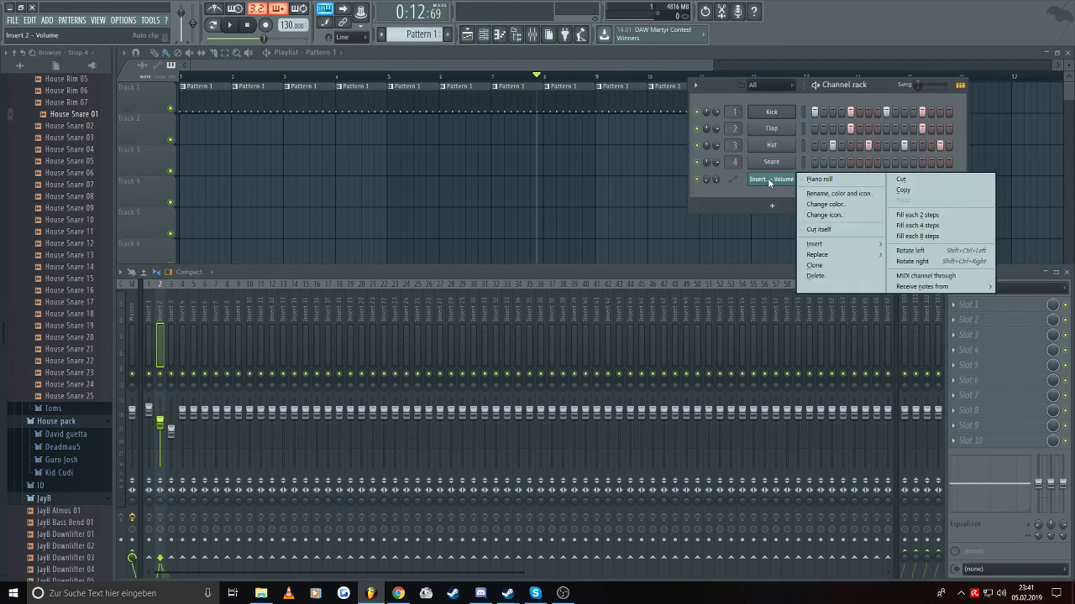
pyautogui.click(814, 276)
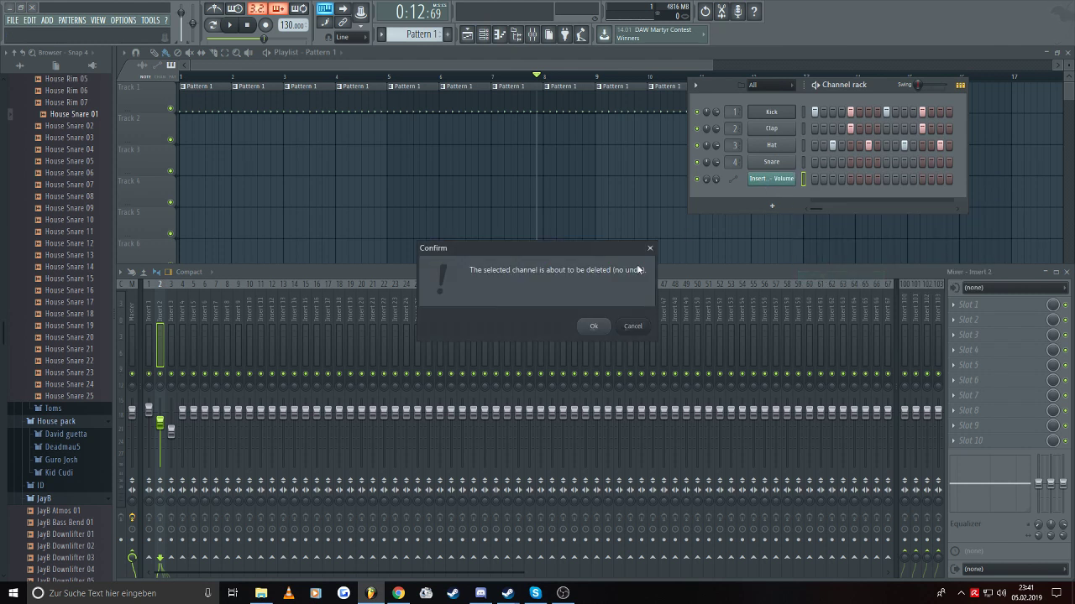
pyautogui.click(594, 326)
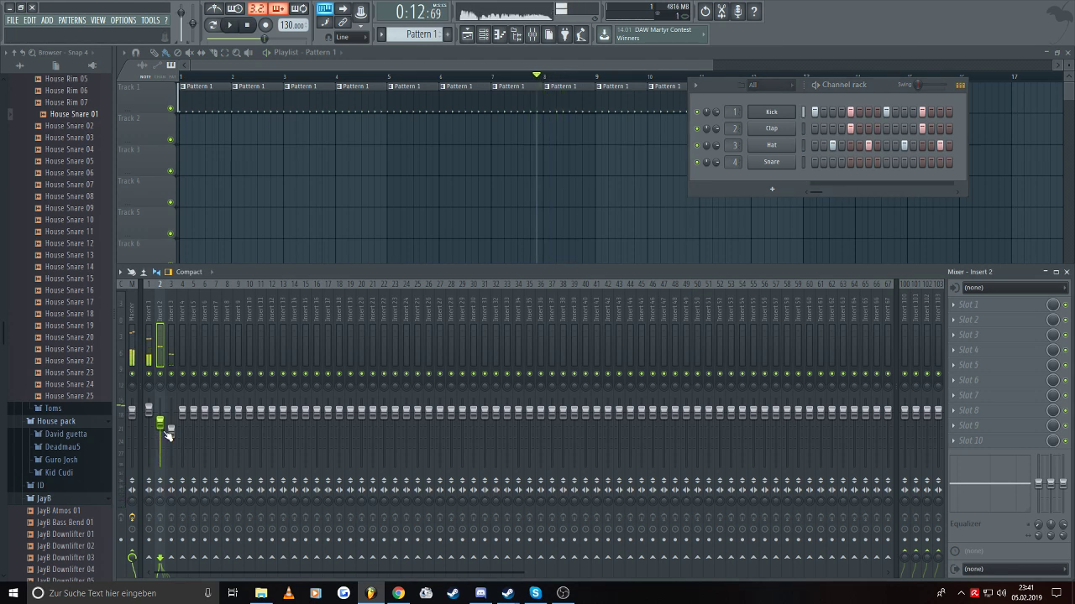
pyautogui.click(241, 29)
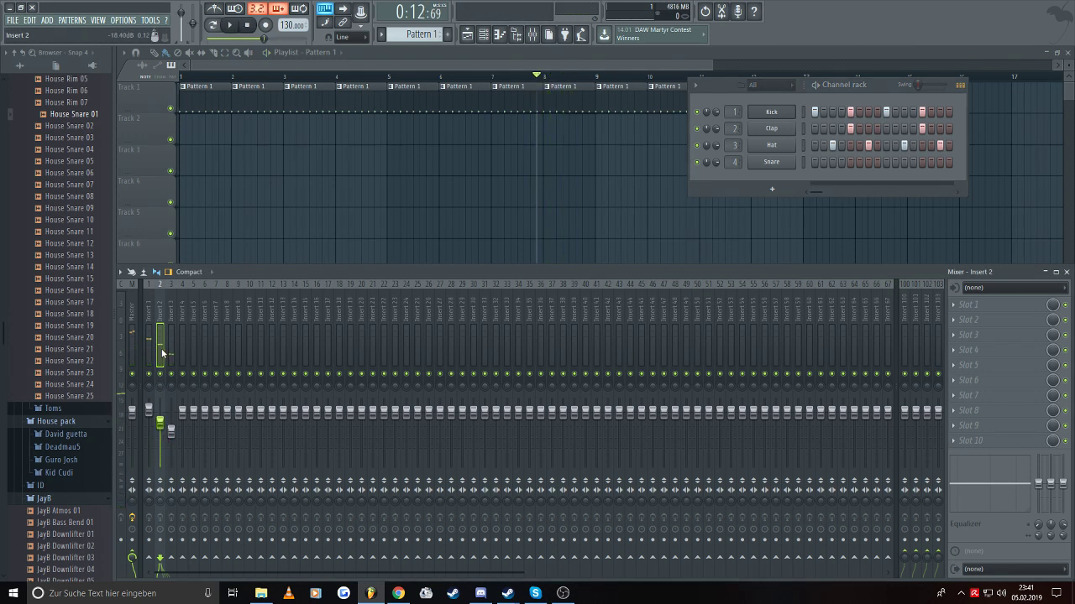
# - Load Fruity Stereo Enhancer into slot 10 of Insert 2
pyautogui.moveTo(148, 348)
pyautogui.mouseDown()
pyautogui.moveTo(175, 350)
pyautogui.moveTo(145, 350)
pyautogui.moveTo(160, 352)
pyautogui.mouseUp()
pyautogui.click(1005, 442)
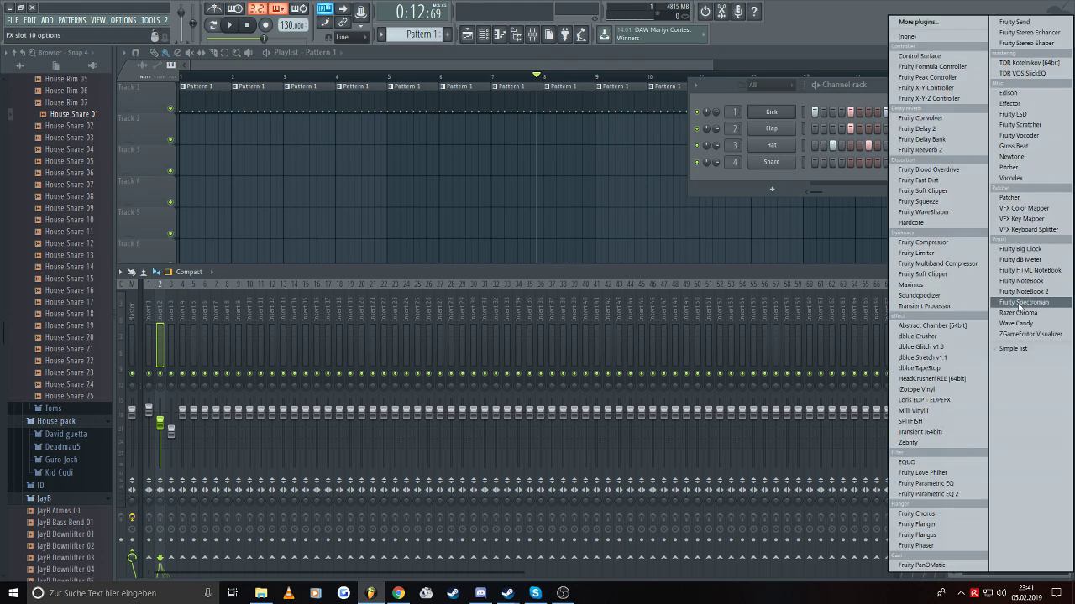
pyautogui.click(1032, 37)
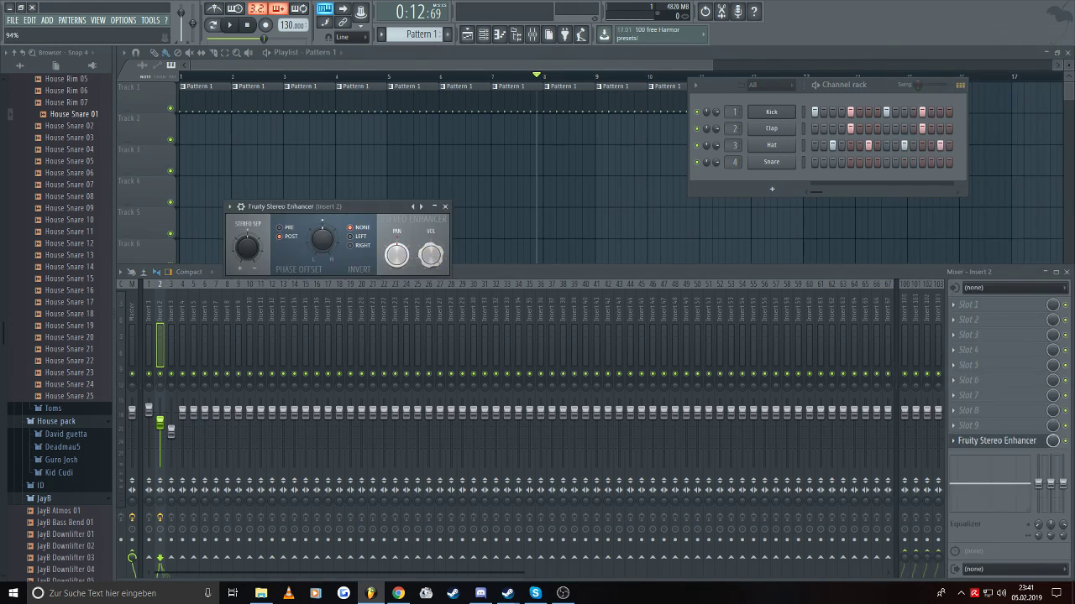
# - Remove Fruity Stereo Enhancer from slot 10 of Insert 2
pyautogui.click(954, 441)
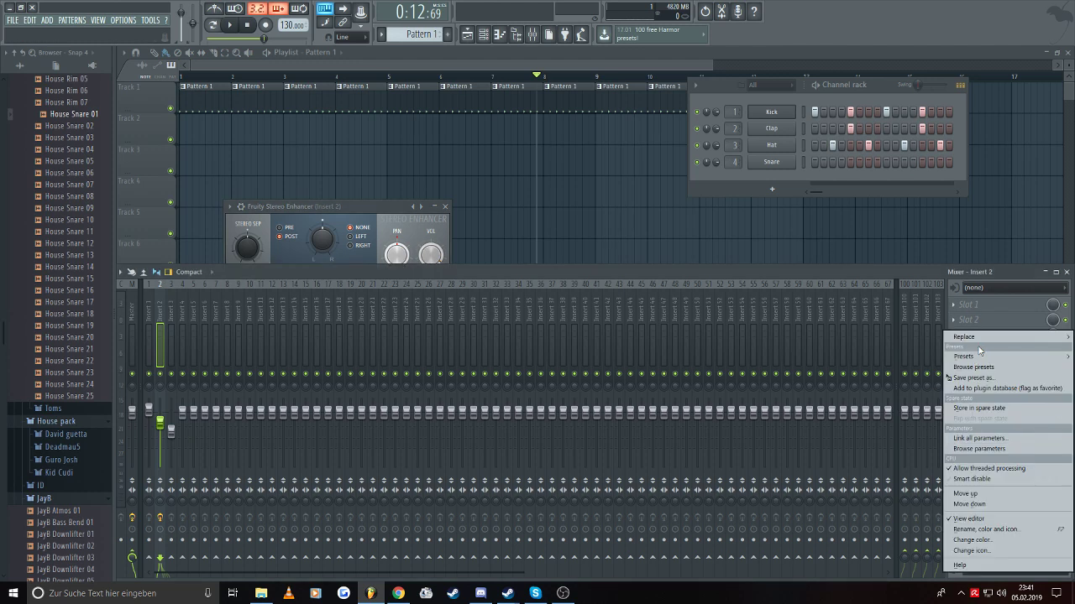
pyautogui.moveTo(974, 351)
pyautogui.click(941, 37)
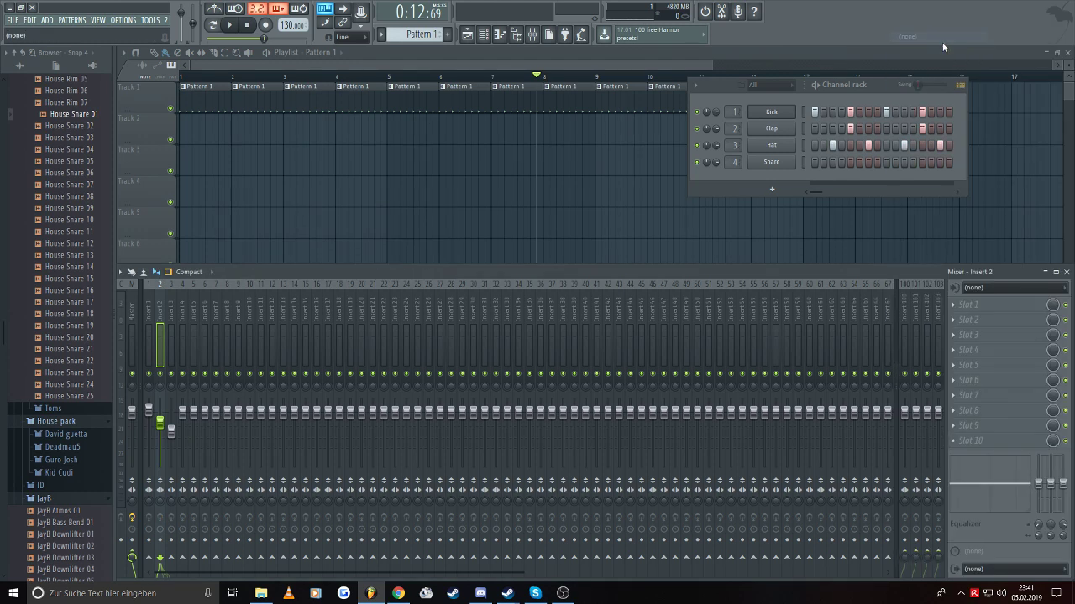
# - Select Insert 2 in the mixer and play the pattern briefly to check its level, then stop playback
pyautogui.press('Right')
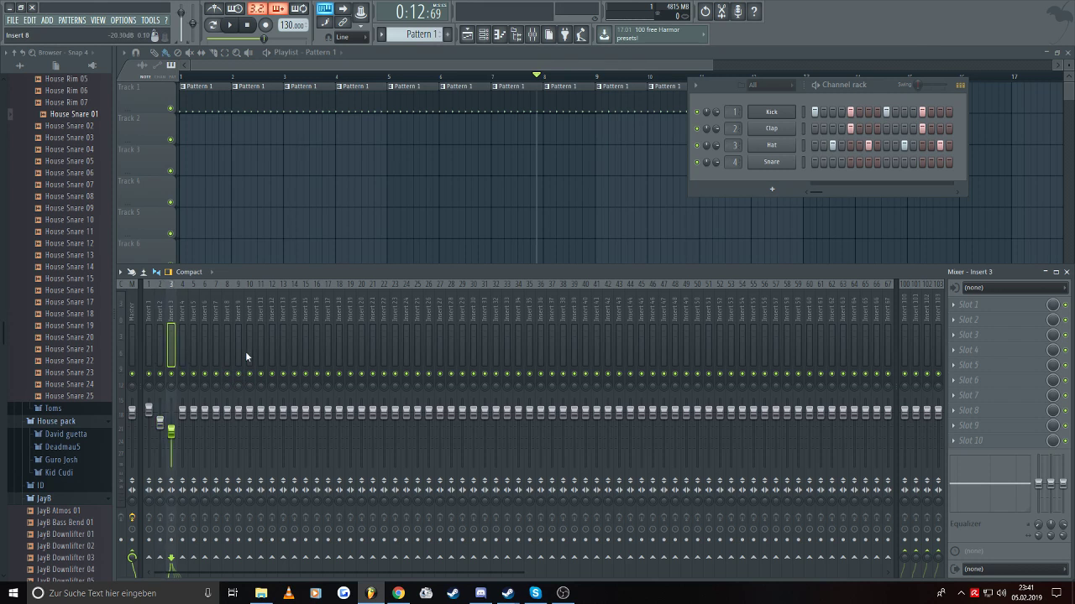
pyautogui.click(160, 325)
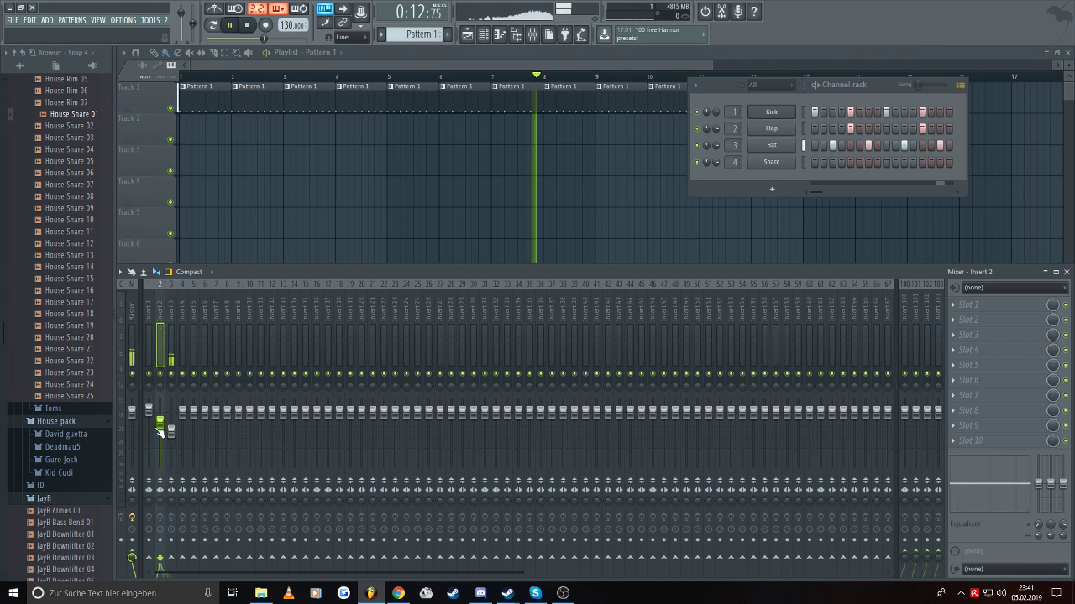
pyautogui.click(246, 25)
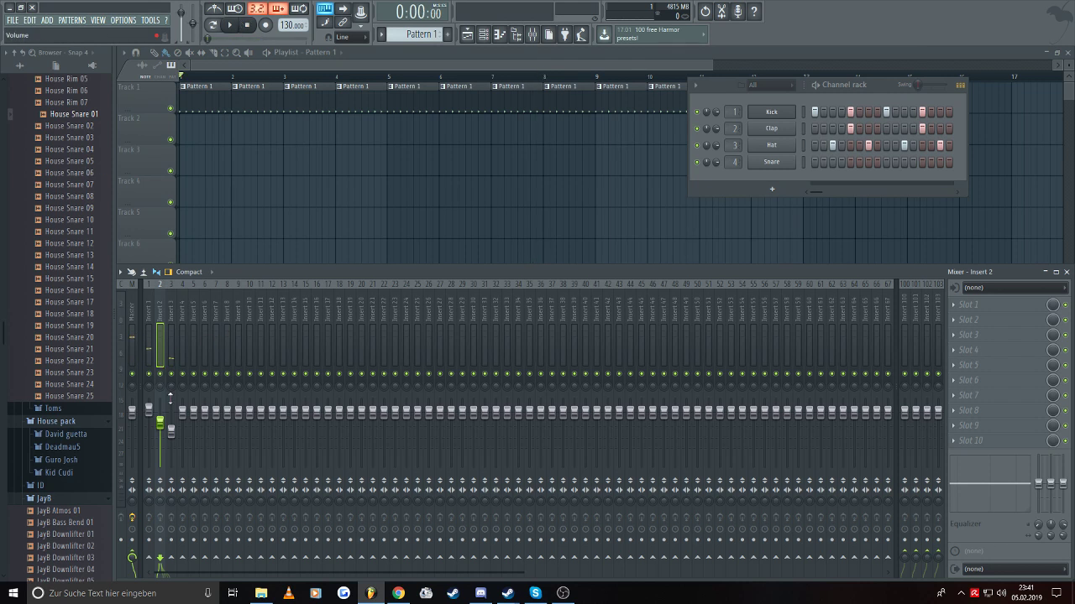
# - Open the recent project Smol Dots Of Light.flp
pyautogui.click(12, 20)
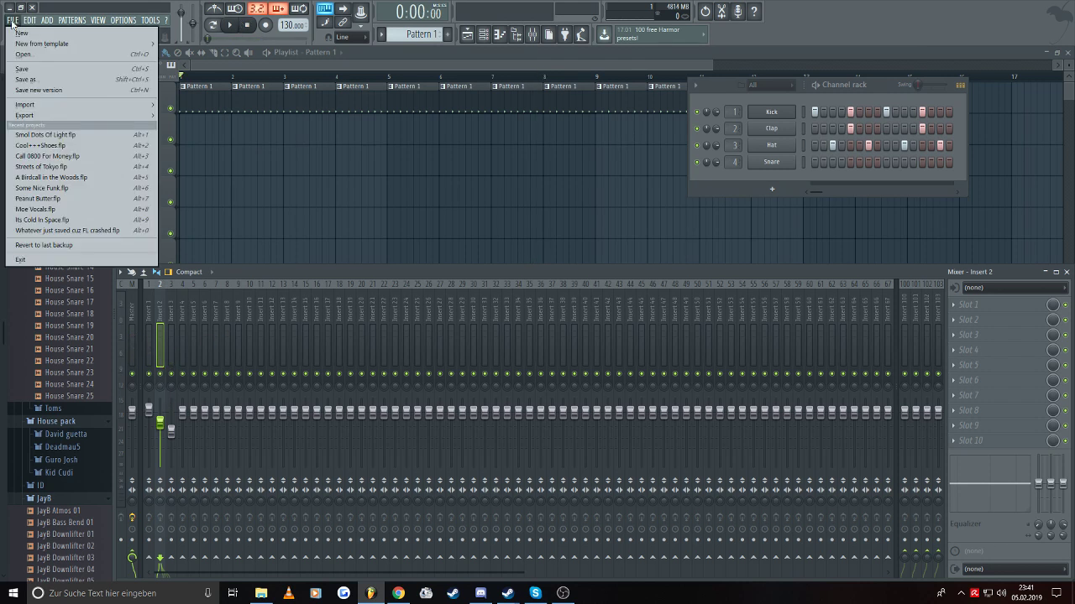
pyautogui.click(92, 136)
pyautogui.click(552, 326)
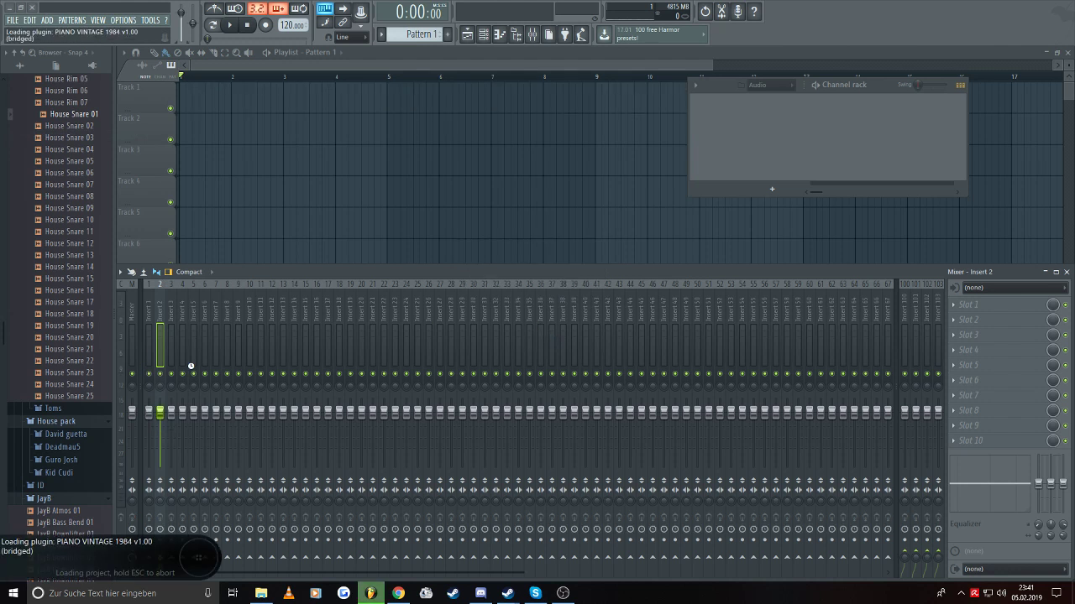
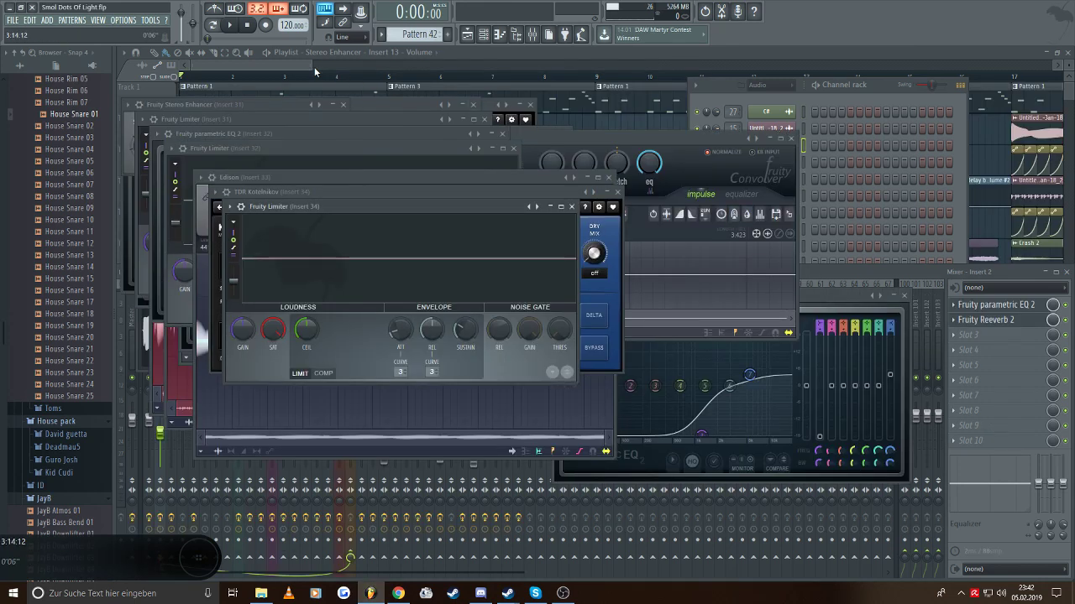
# - Close the open plugin windows, play the song from bar 72 and look over the full arrangement in the playlist
pyautogui.press('F12')
pyautogui.scroll(-5, 303, 75)
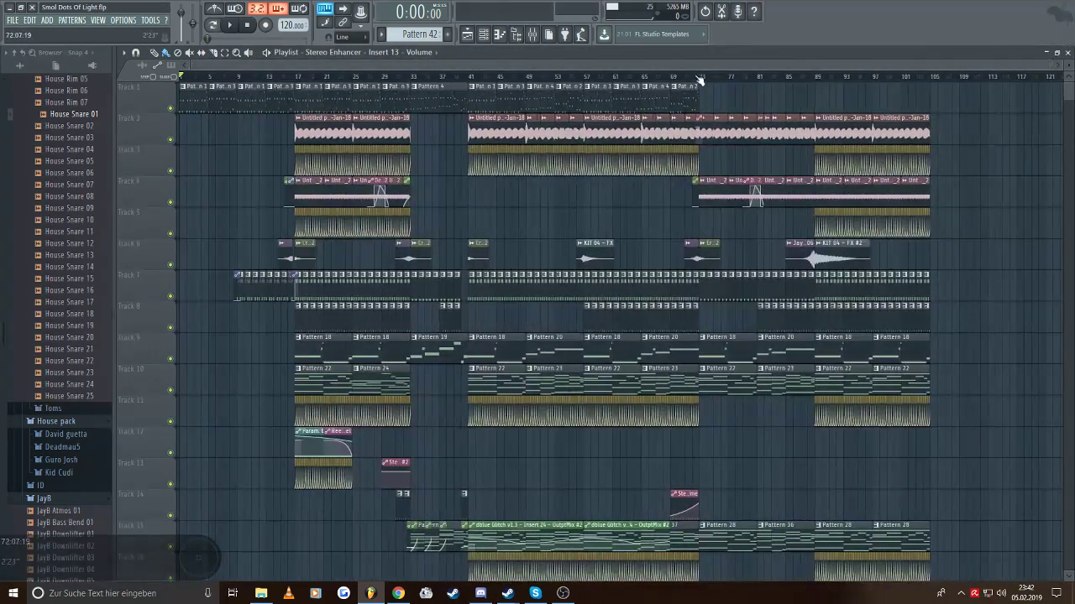
pyautogui.click(699, 79)
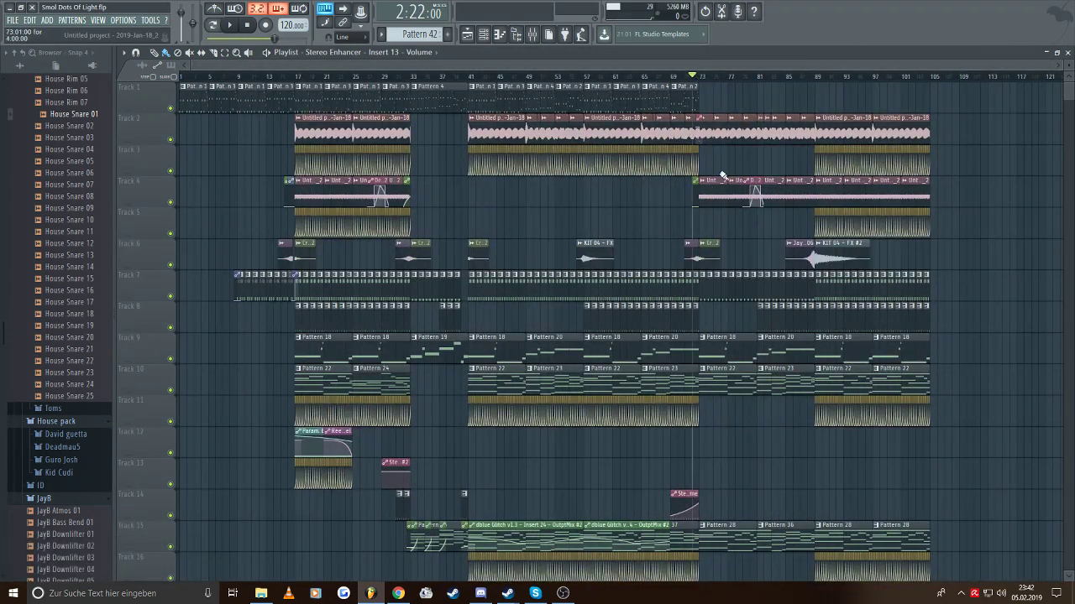
pyautogui.press('space')
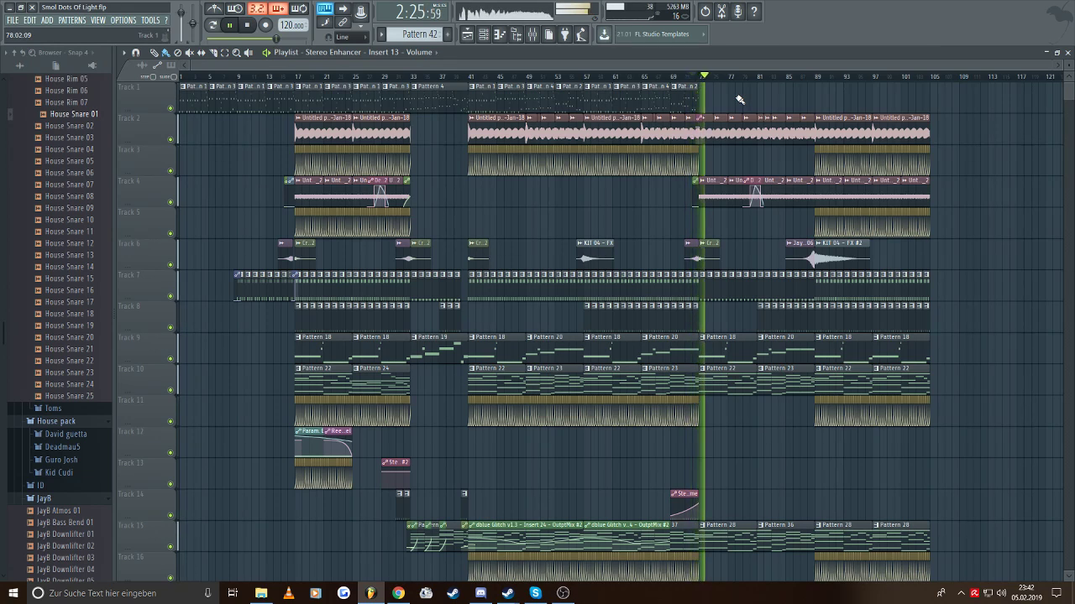
pyautogui.scroll(-2, 740, 100)
pyautogui.scroll(2, 1068, 64)
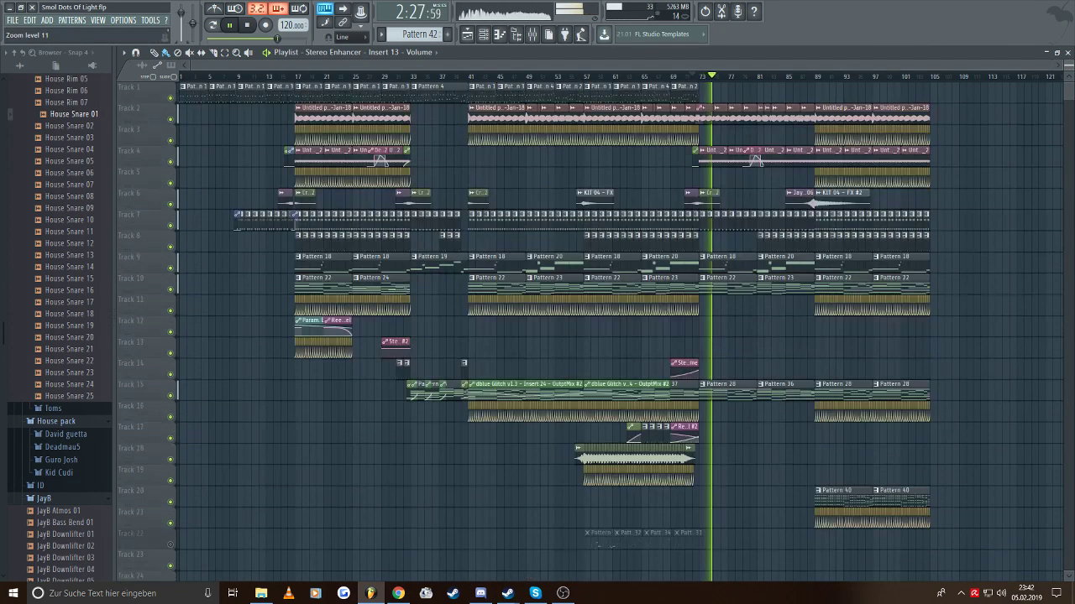
pyautogui.scroll(-1, 1069, 64)
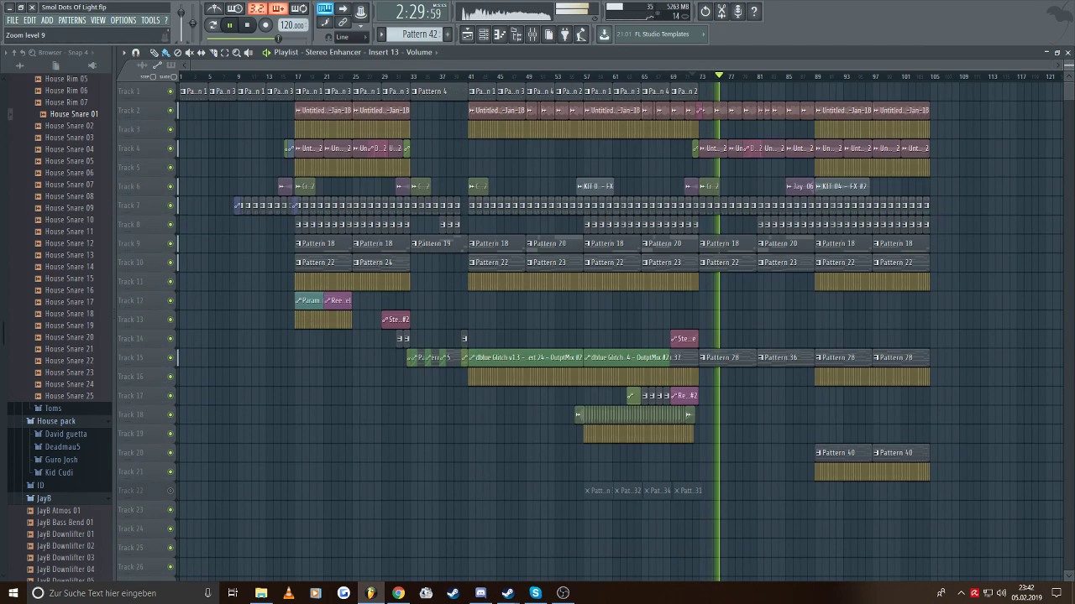
pyautogui.scroll(1, 1069, 64)
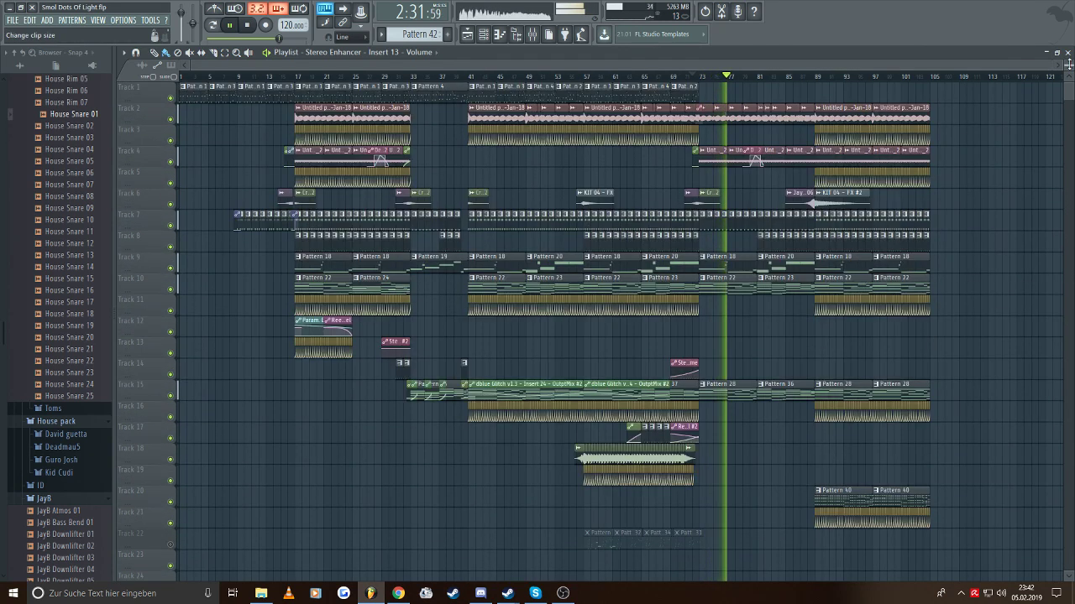
# - Show the mixer during playback and check the levels and effects of Inserts 15, 21, 11 and Snare/Clap
pyautogui.click(532, 35)
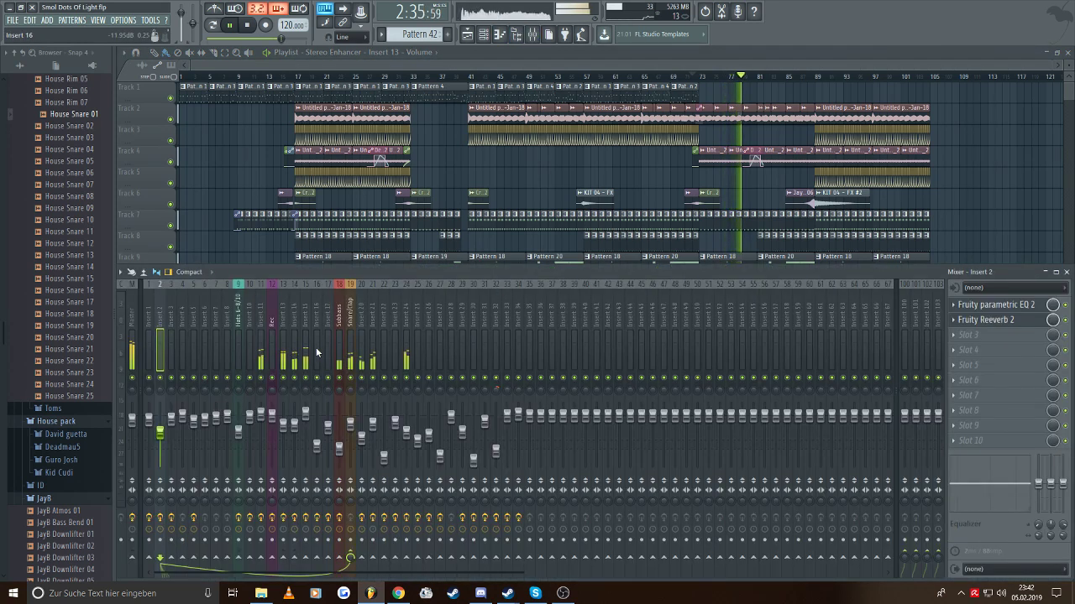
pyautogui.click(350, 337)
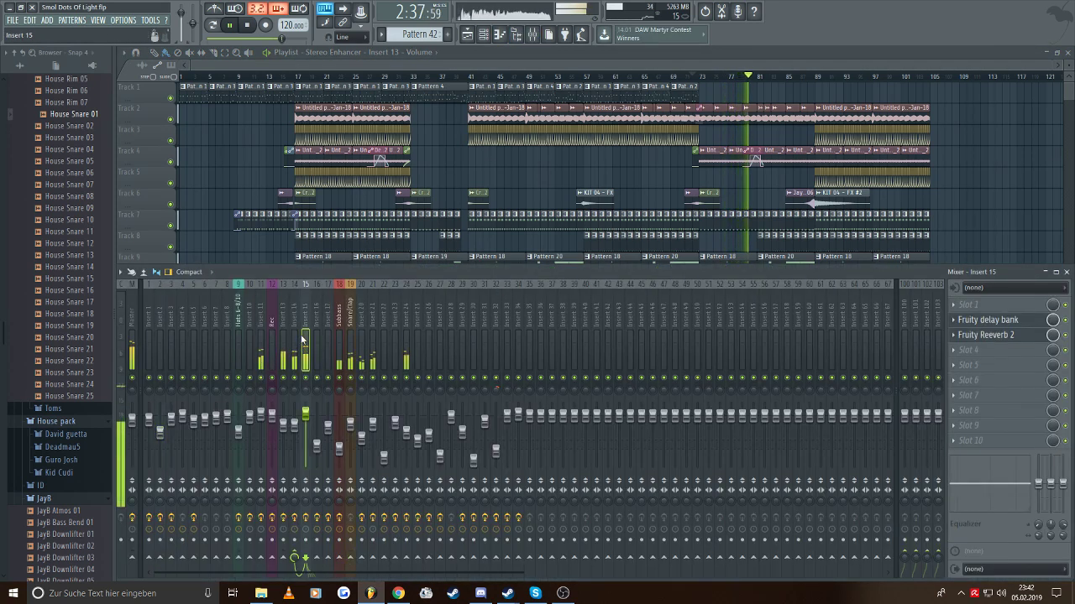
pyautogui.click(364, 337)
pyautogui.click(372, 342)
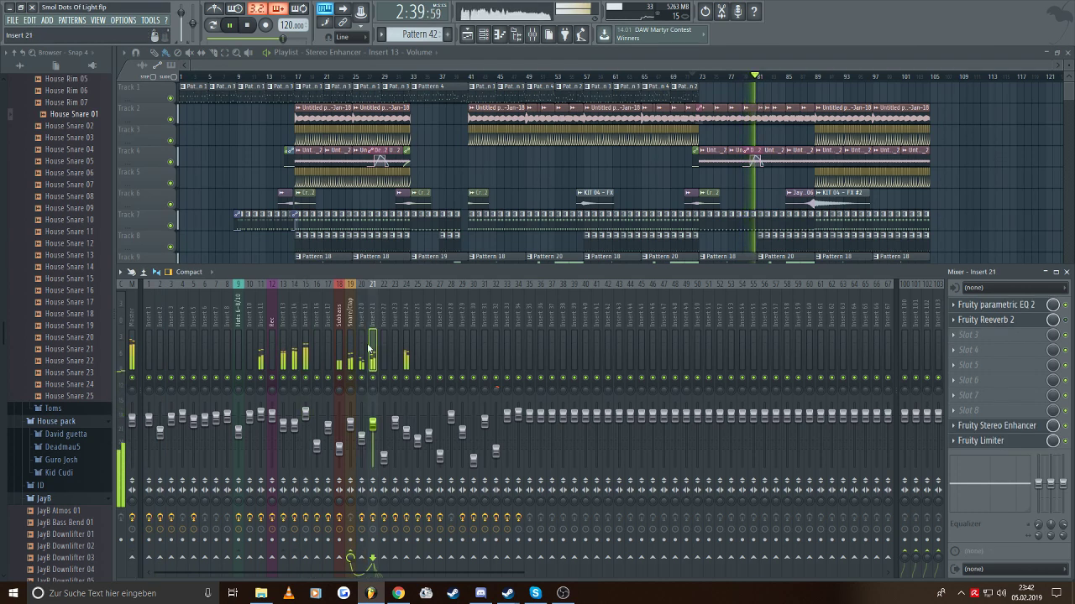
pyautogui.click(261, 351)
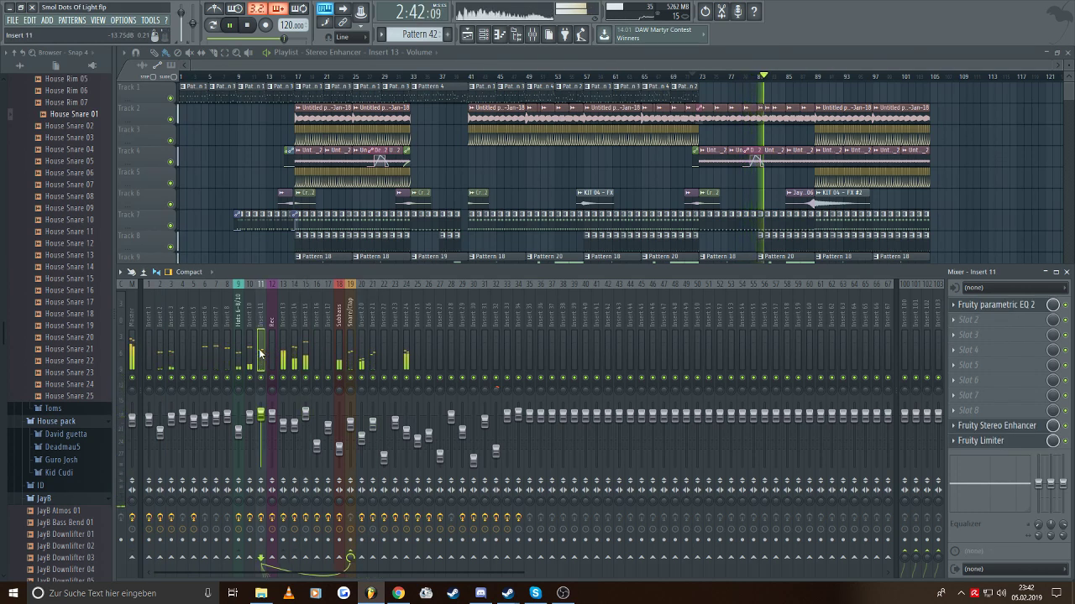
pyautogui.click(350, 419)
pyautogui.scroll(1, 350, 418)
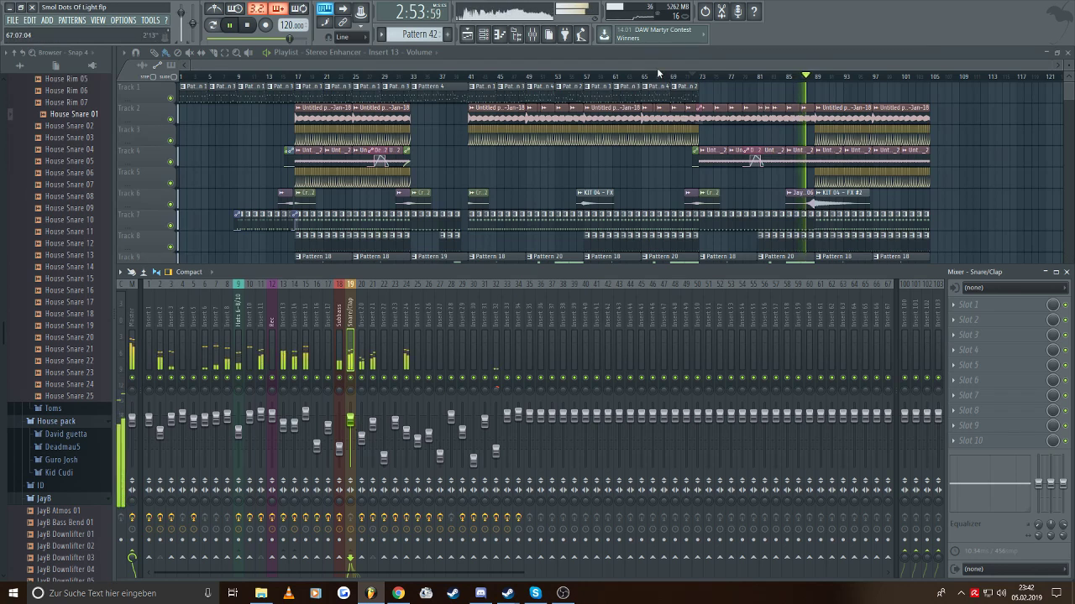
# - Compare the playlist with the mixer during playback, inspect Insert 31's level and effects, and hide the mixer
pyautogui.press('F9')
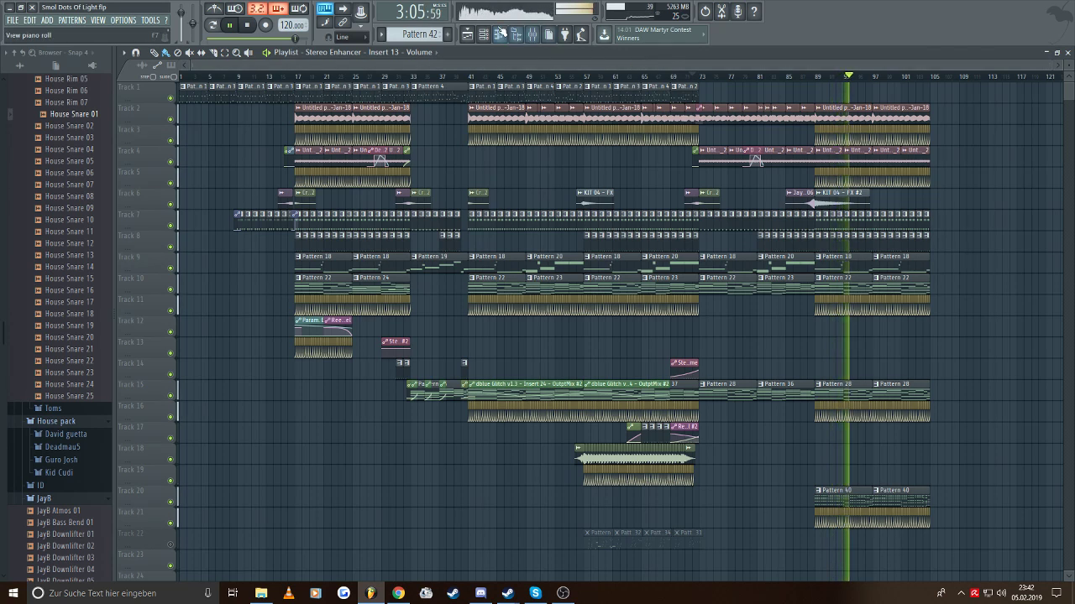
pyautogui.click(533, 36)
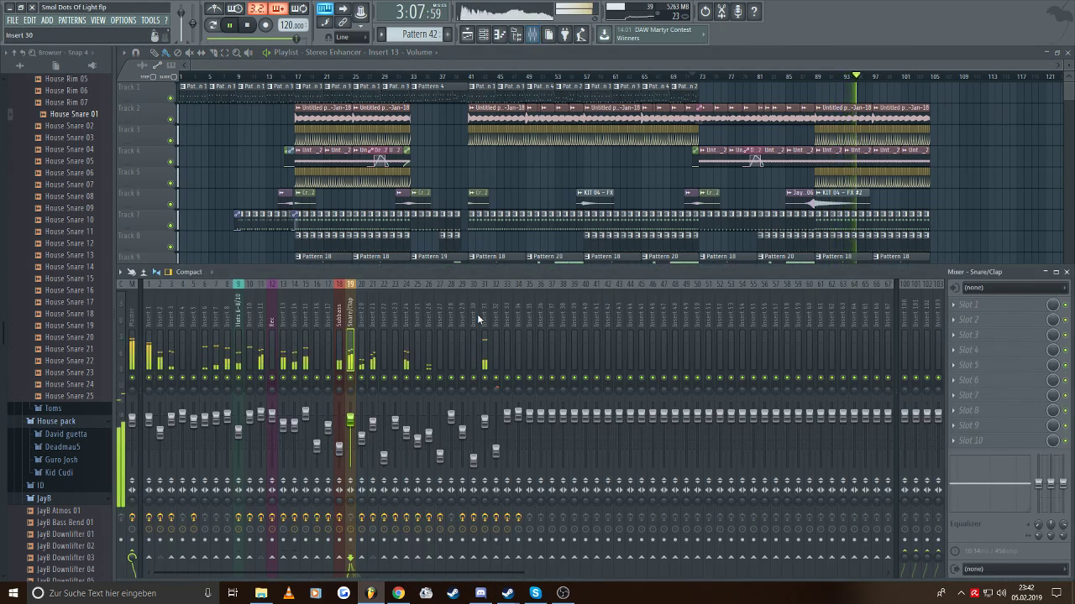
pyautogui.click(484, 334)
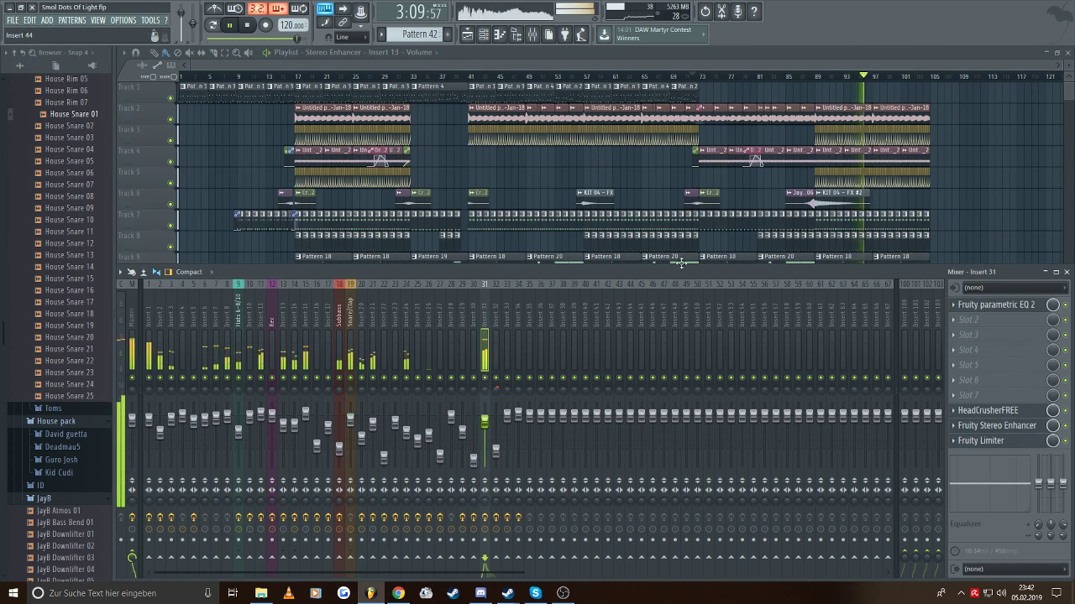
pyautogui.press('F9')
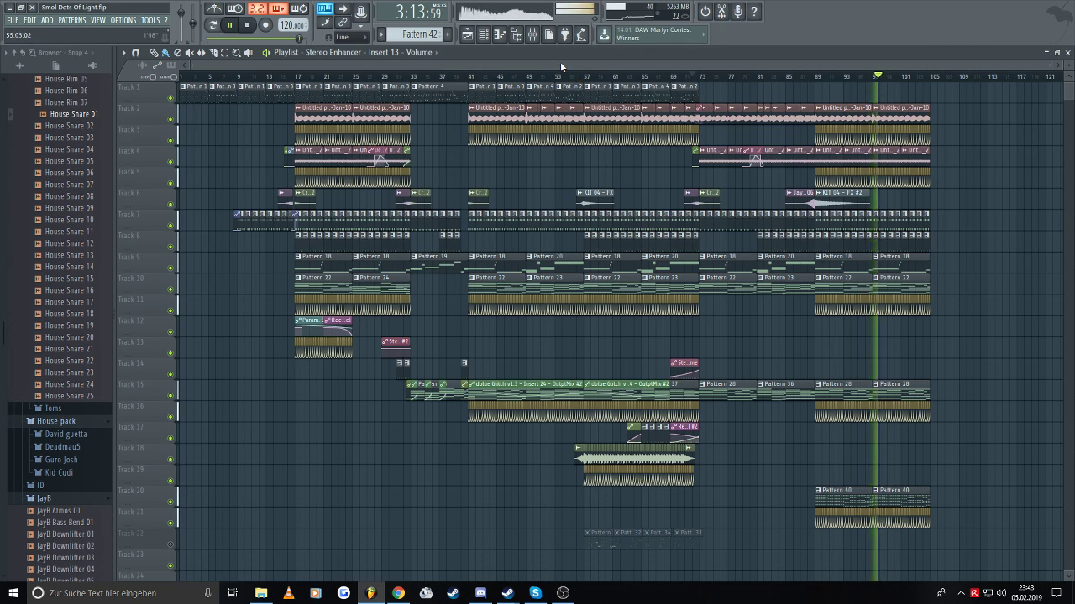
# - Save the project and switch the playlist's clip focus to patterns
pyautogui.click(13, 19)
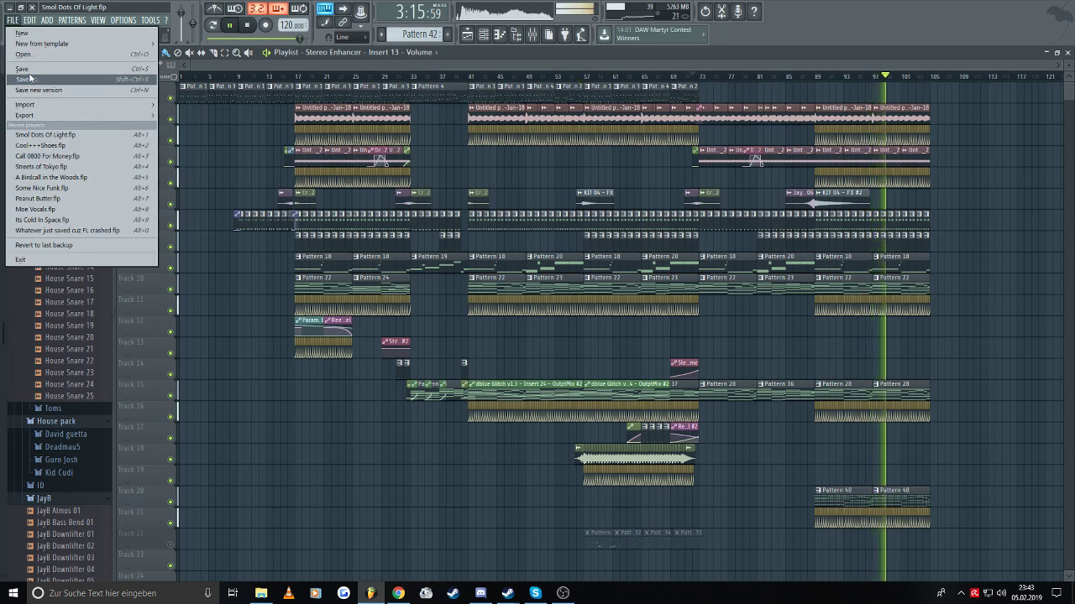
pyautogui.click(22, 68)
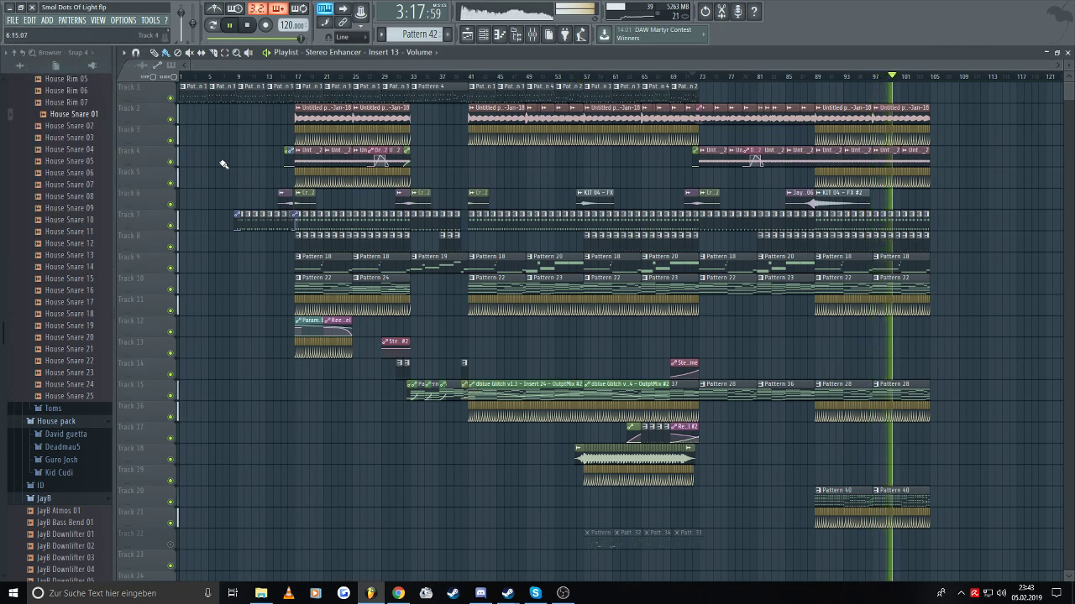
pyautogui.click(175, 66)
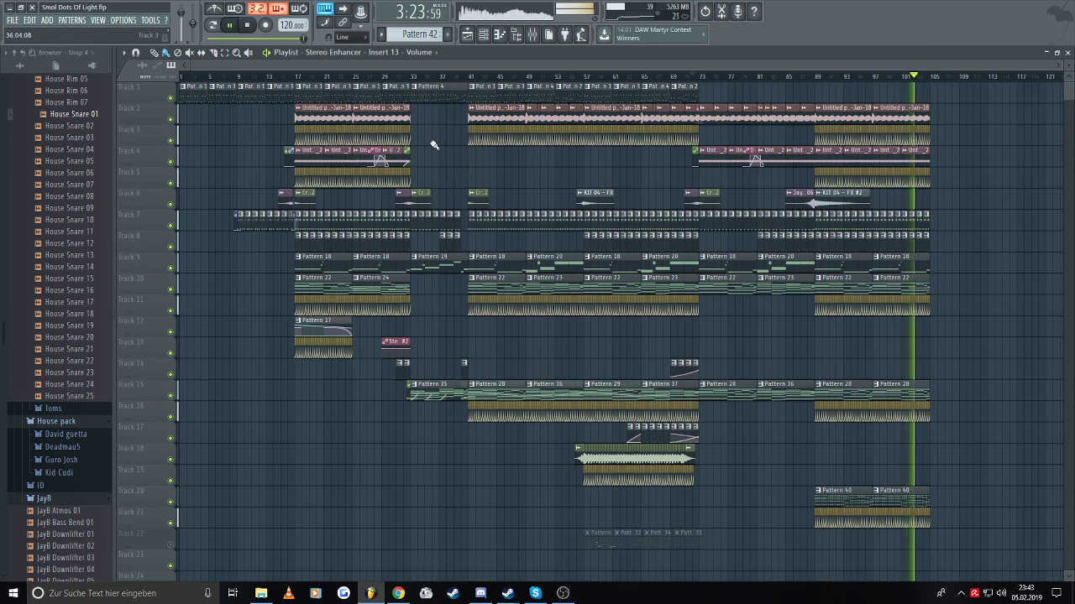
# - Stop playback and open the recent project Call 0800 For Money.flp
pyautogui.click(248, 27)
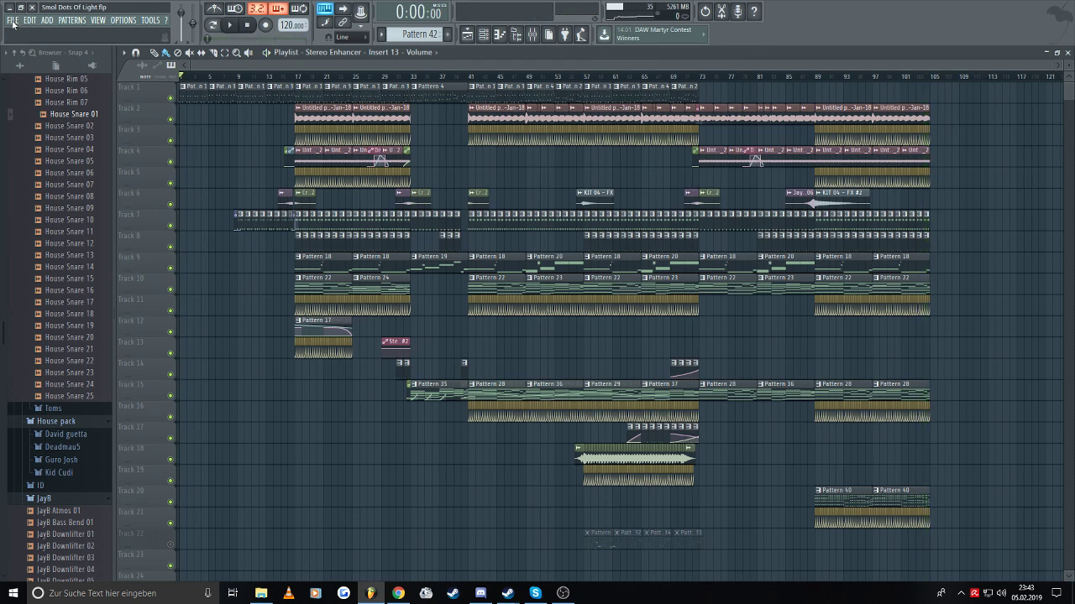
pyautogui.click(13, 23)
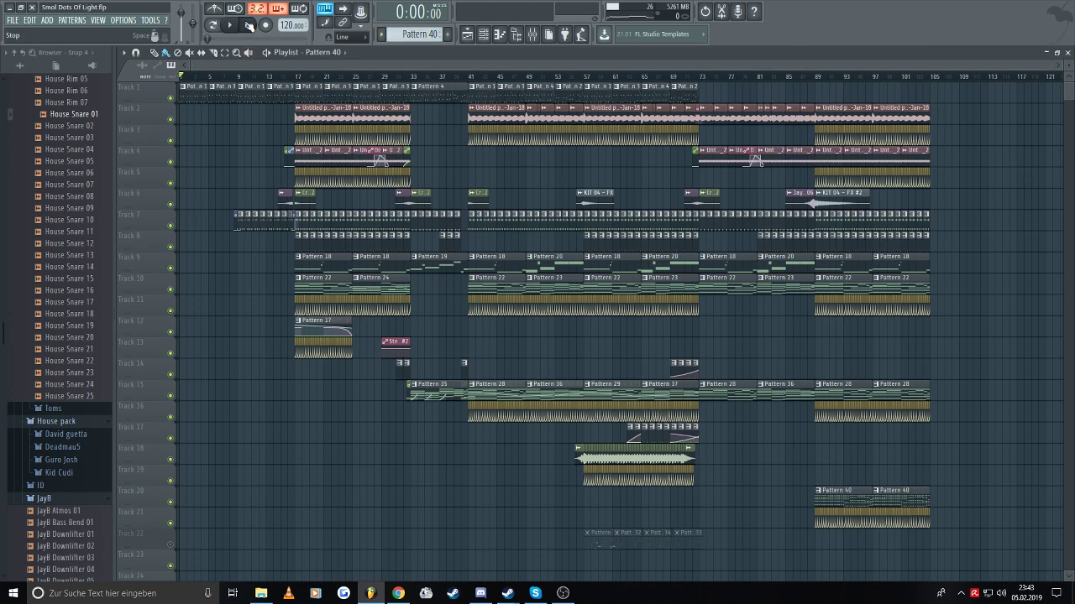
pyautogui.click(16, 25)
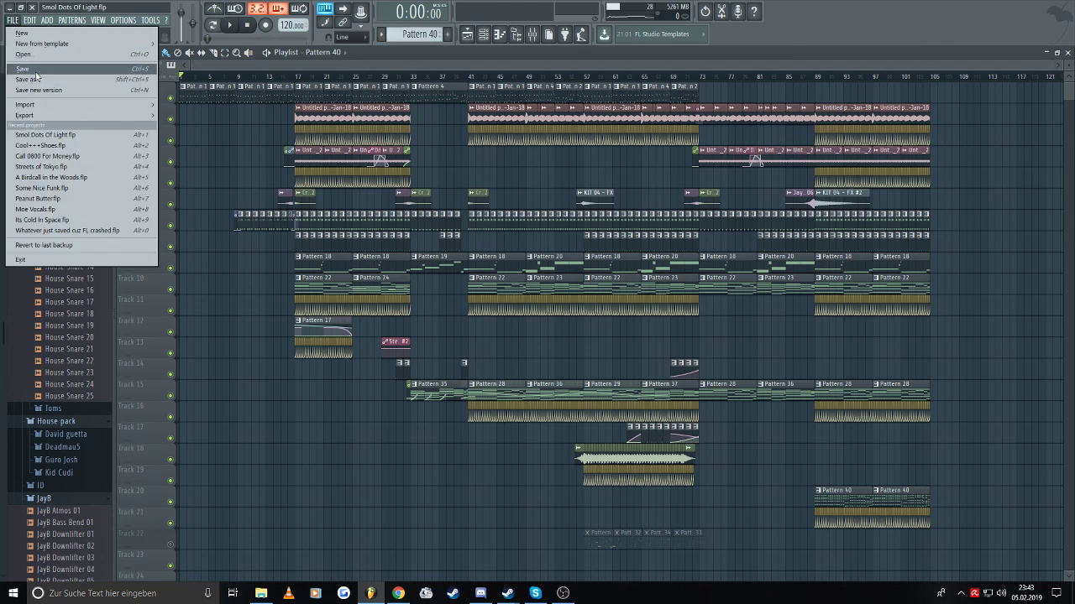
pyautogui.click(7, 22)
pyautogui.click(6, 21)
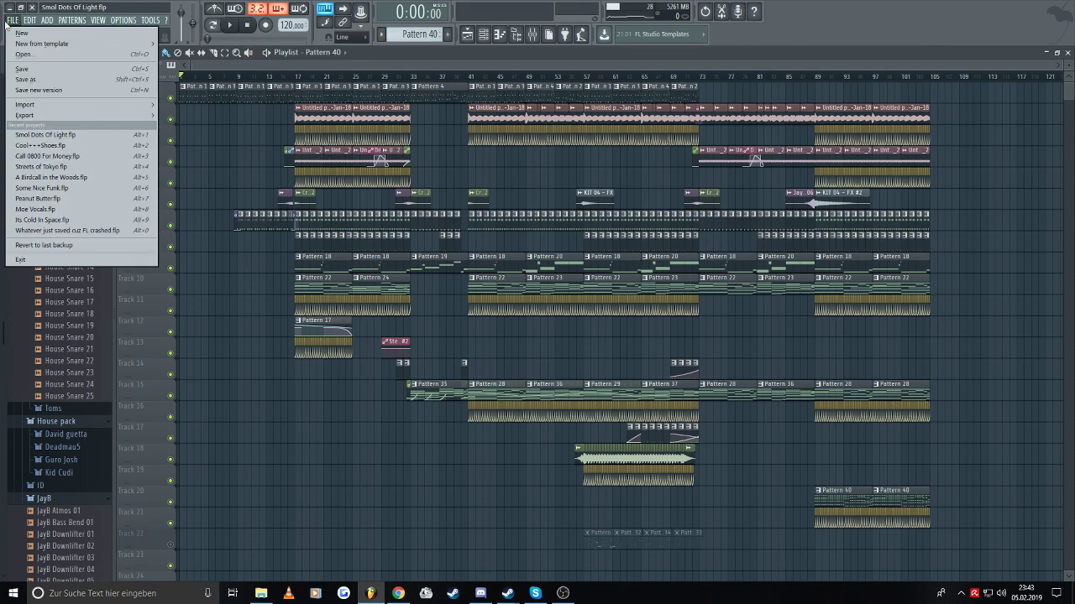
pyautogui.click(101, 155)
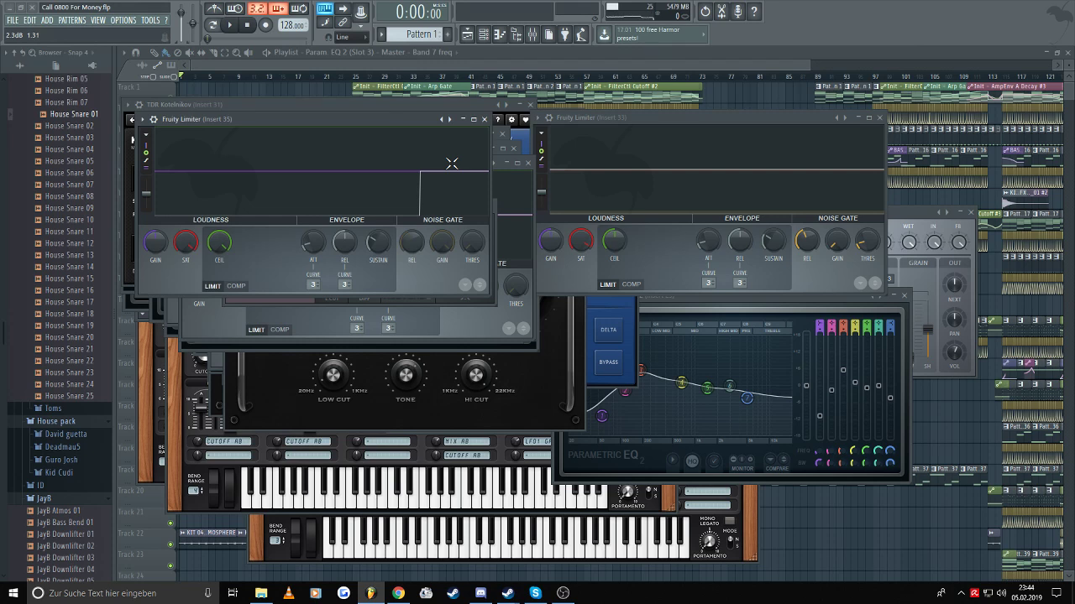
# - Close the open plugin windows and look over the song's whole arrangement down to its lowest tracks
pyautogui.press('F12')
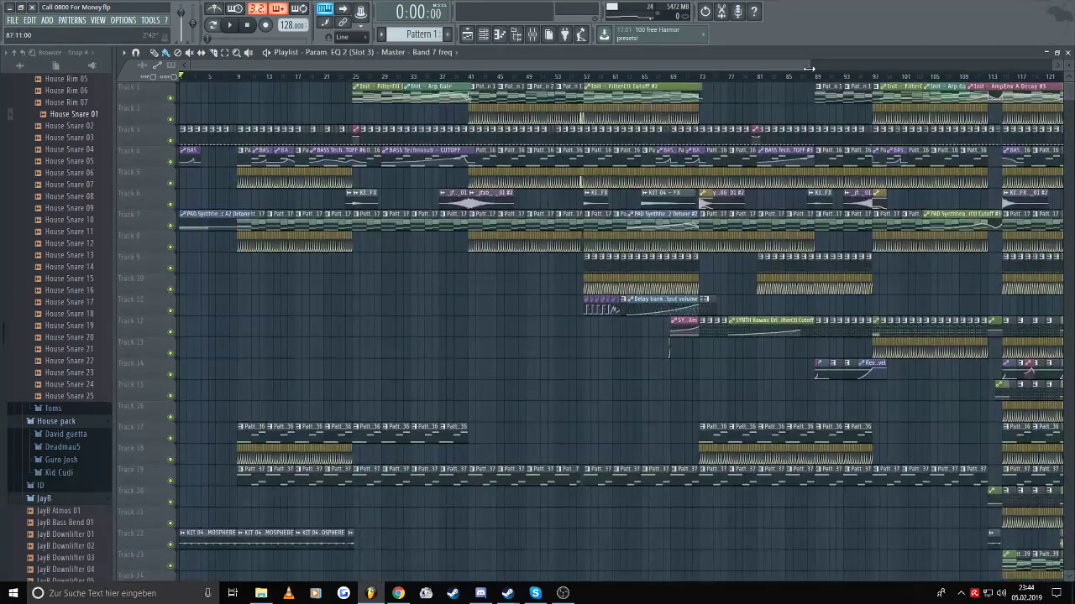
pyautogui.moveTo(809, 67); pyautogui.dragTo(1053, 68)
pyautogui.scroll(-5, 1007, 252)
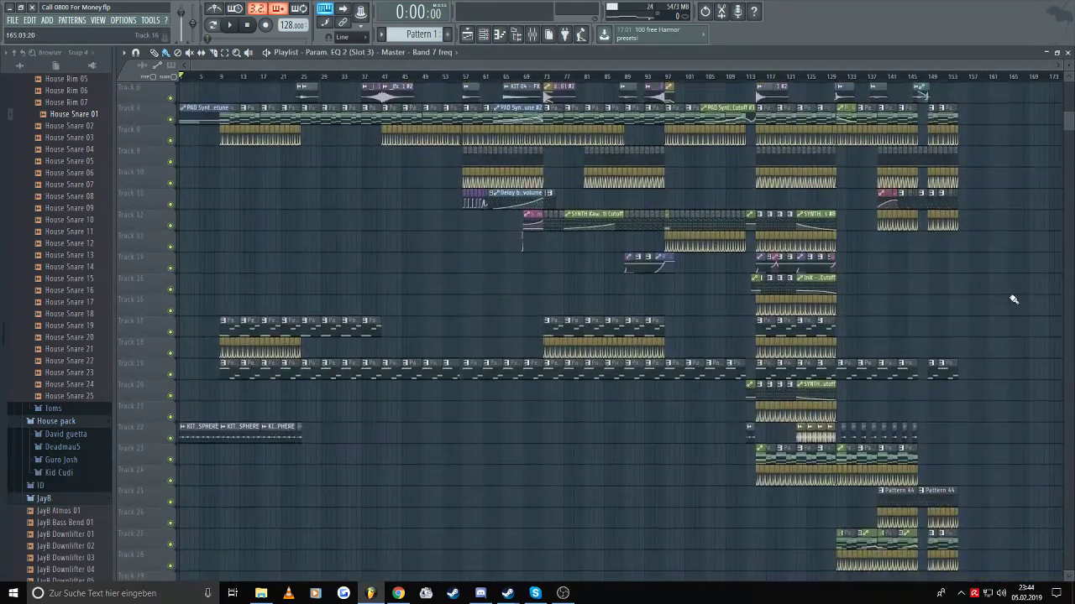
pyautogui.scroll(5, 1020, 285)
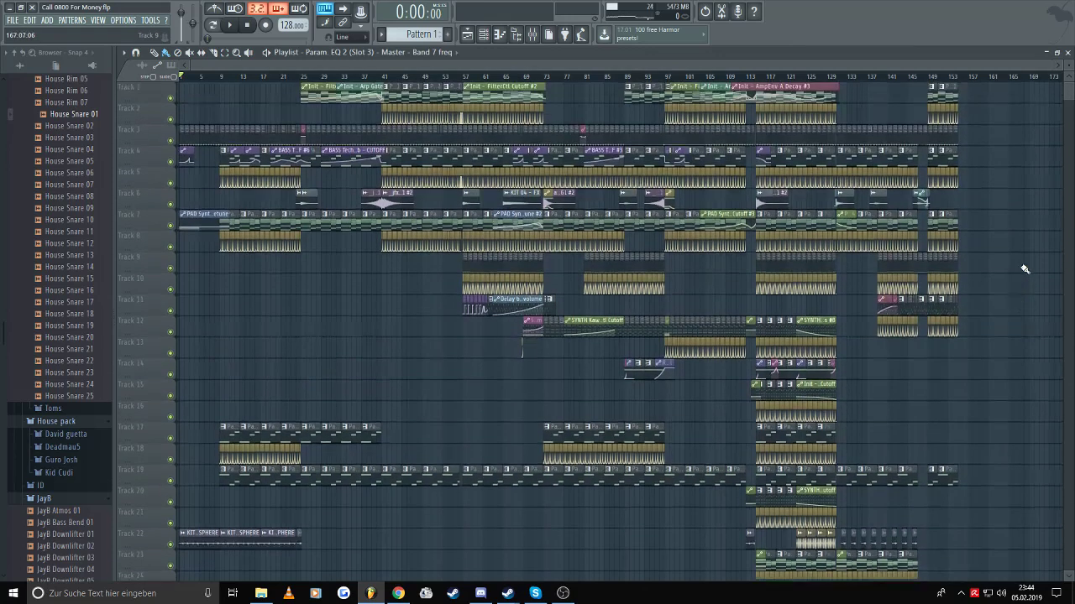
pyautogui.scroll(20, 1, 323)
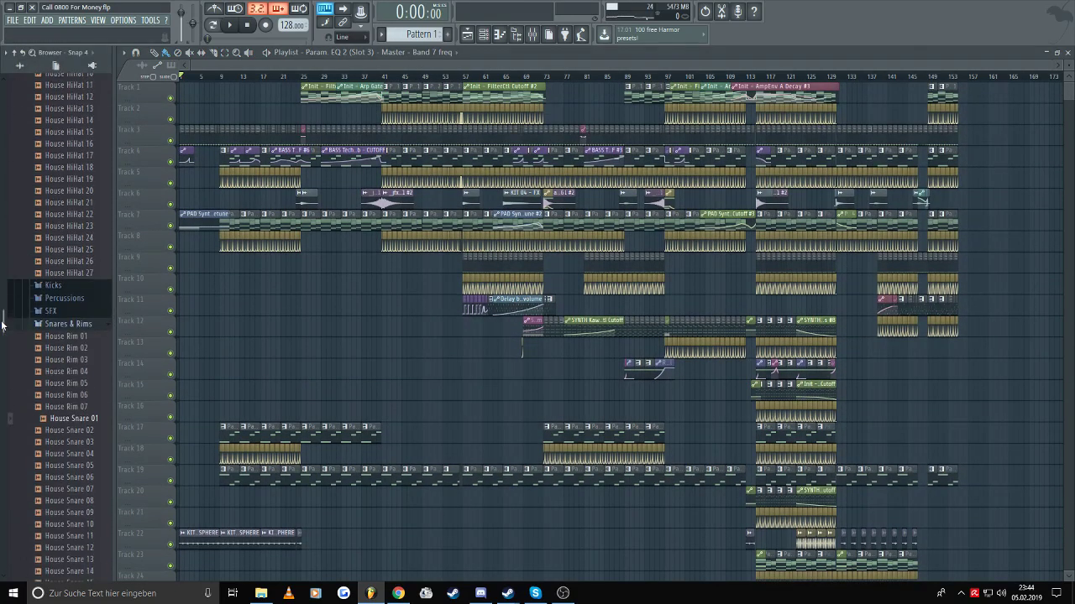
pyautogui.scroll(-20, 67, 244)
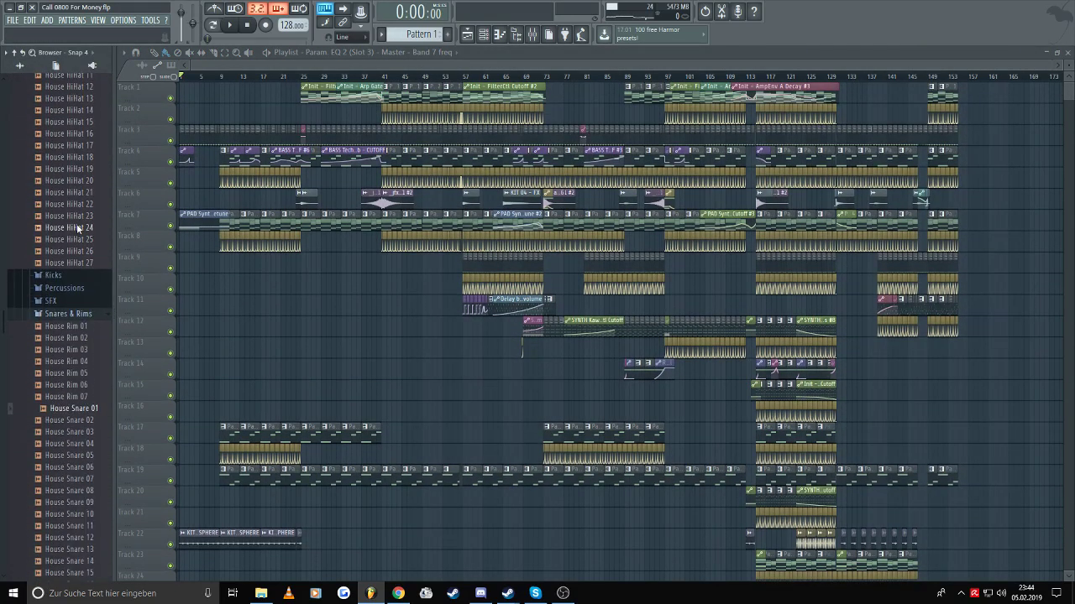
pyautogui.scroll(-10, 84, 238)
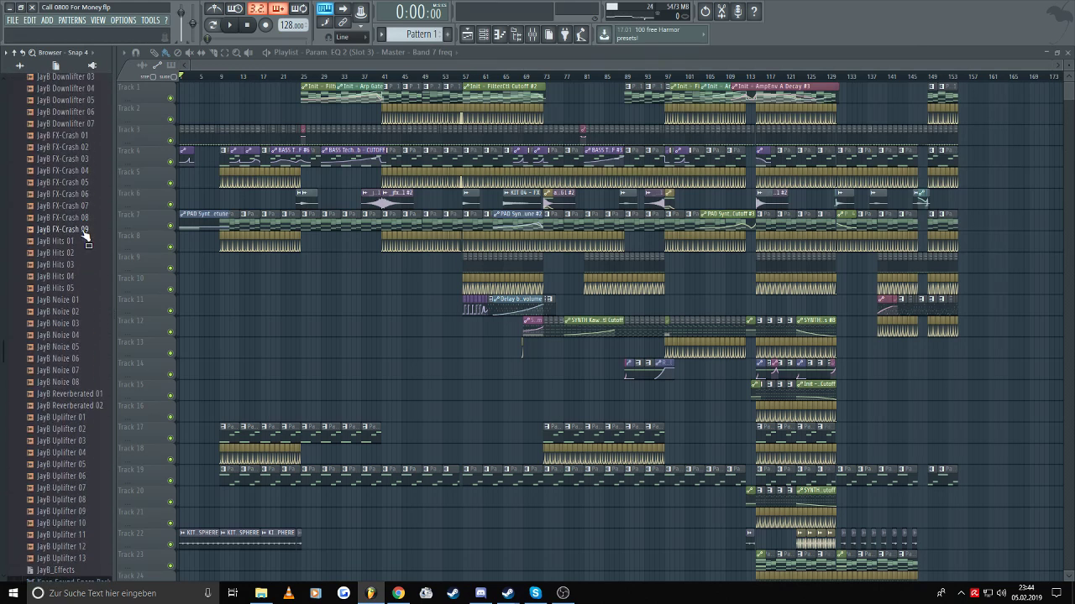
# - Show the mixer, inspect the faders and Insert 1's effect chain, and hide the mixer
pyautogui.click(533, 37)
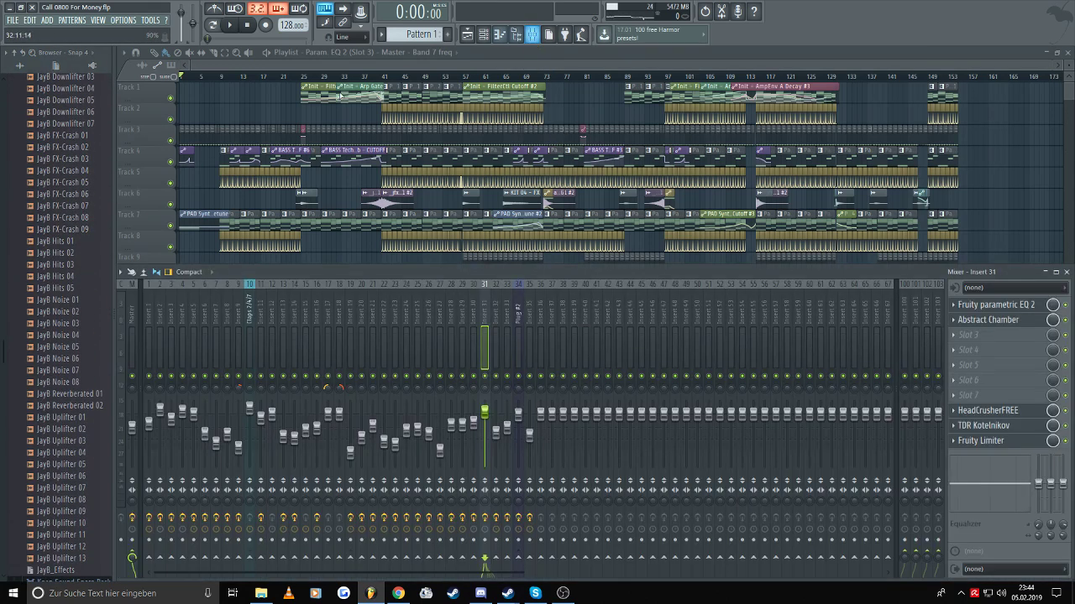
pyautogui.click(150, 329)
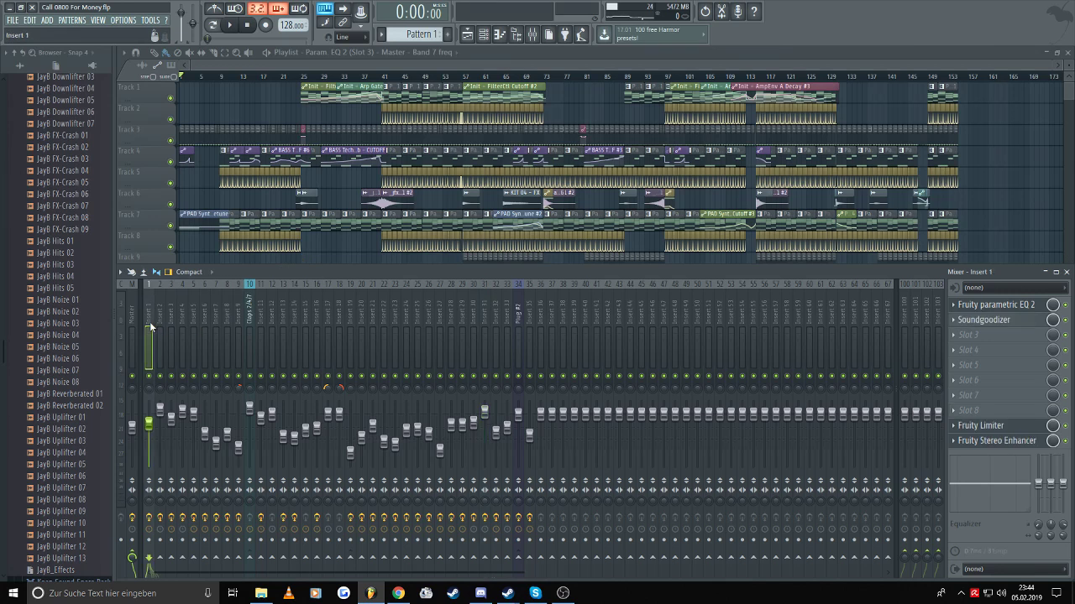
pyautogui.press('F9')
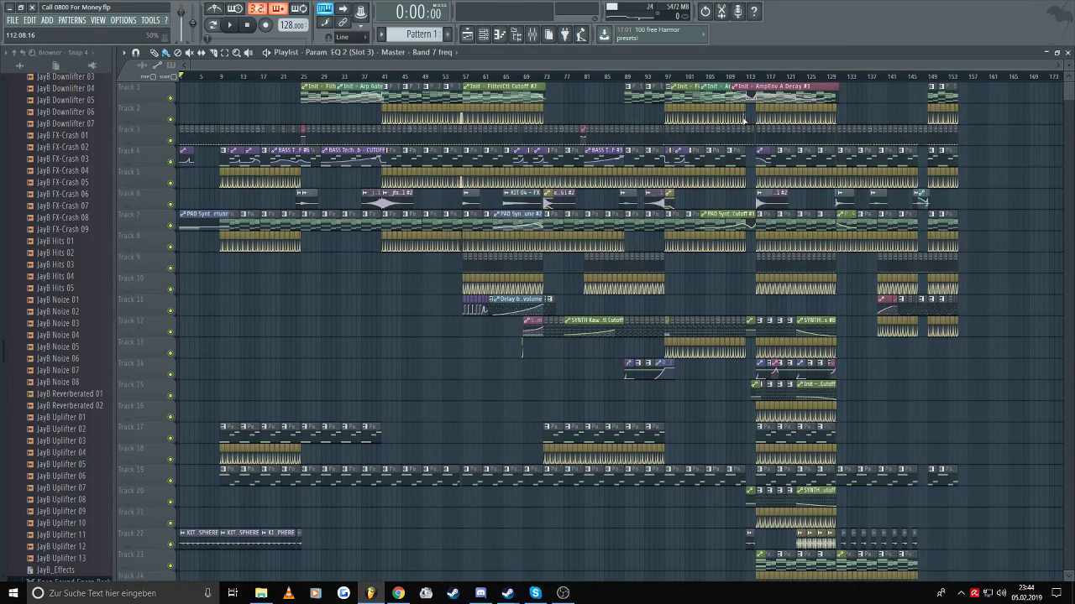
pyautogui.click(13, 20)
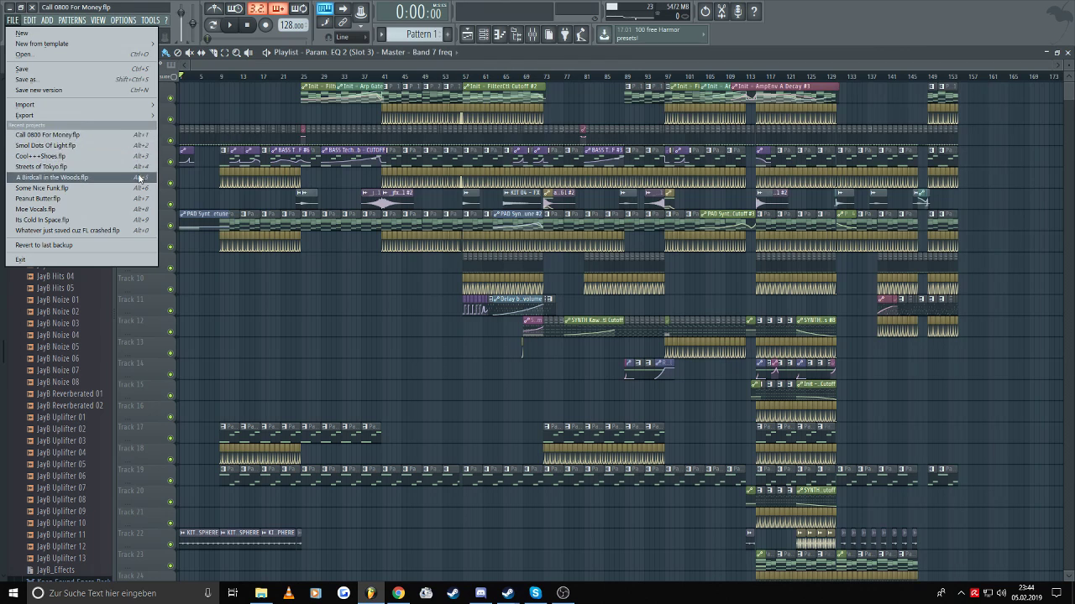
pyautogui.click(592, 64)
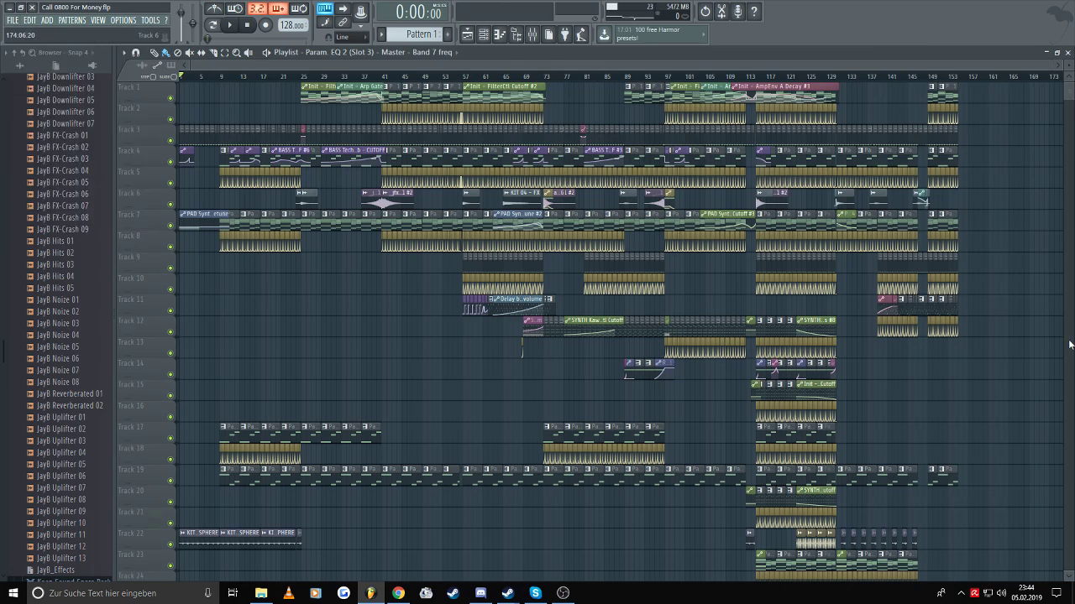
# - Set the song position to about 3:26, shortly before the arrangement's final dense section, and start playback
pyautogui.scroll(-2, 1017, 382)
pyautogui.scroll(3, 1017, 382)
pyautogui.click(737, 77)
pyautogui.click(48, 21)
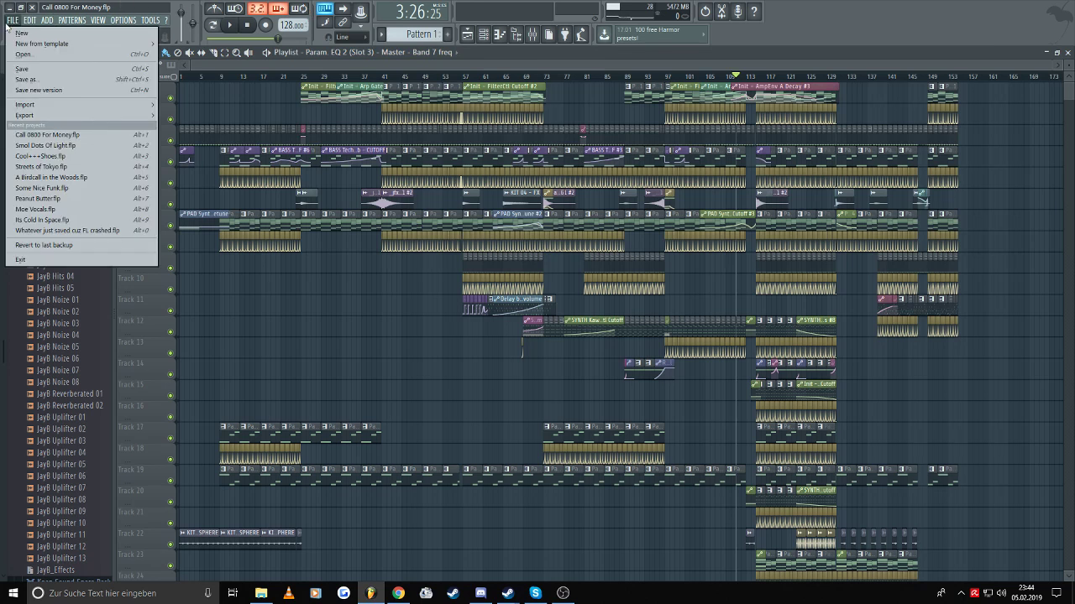
pyautogui.click(327, 84)
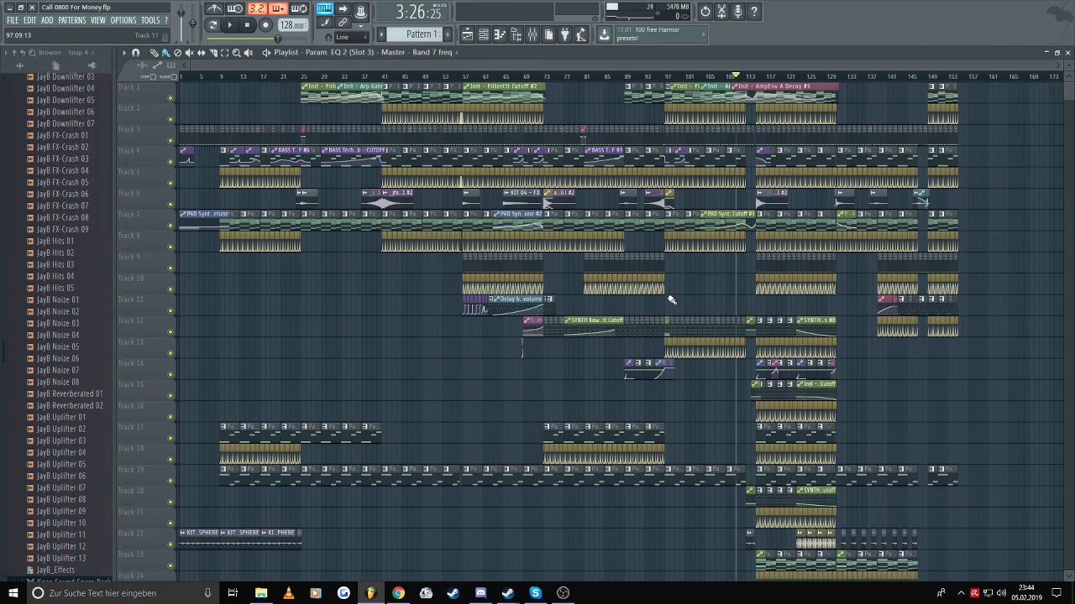
pyautogui.press('space')
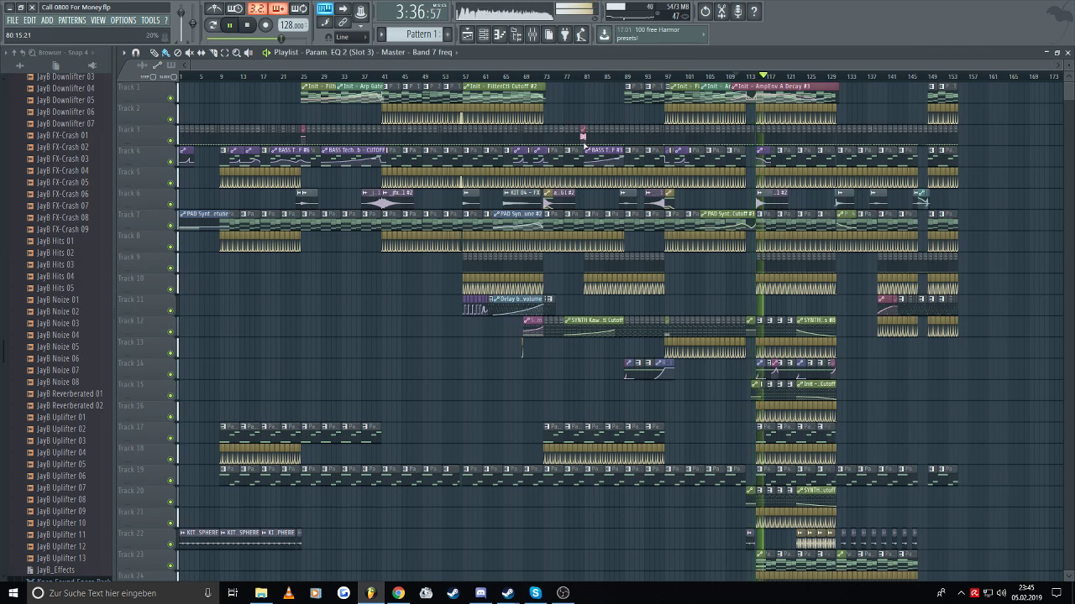
# - Show the mixer during playback to examine the track levels and fader positions, and return to the full playlist
pyautogui.click(533, 36)
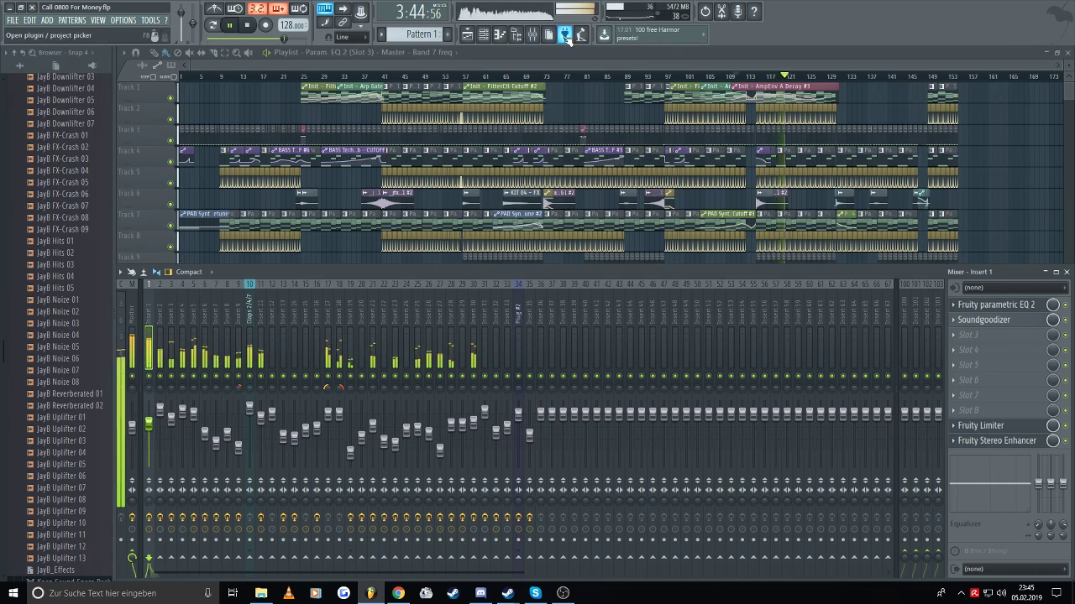
pyautogui.press('F9')
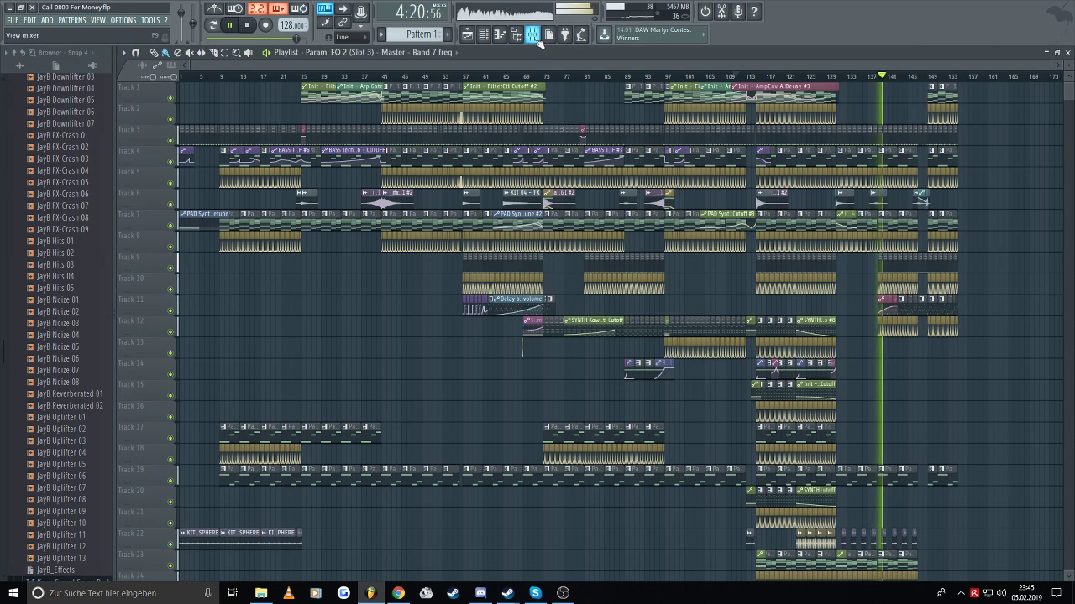
pyautogui.click(534, 37)
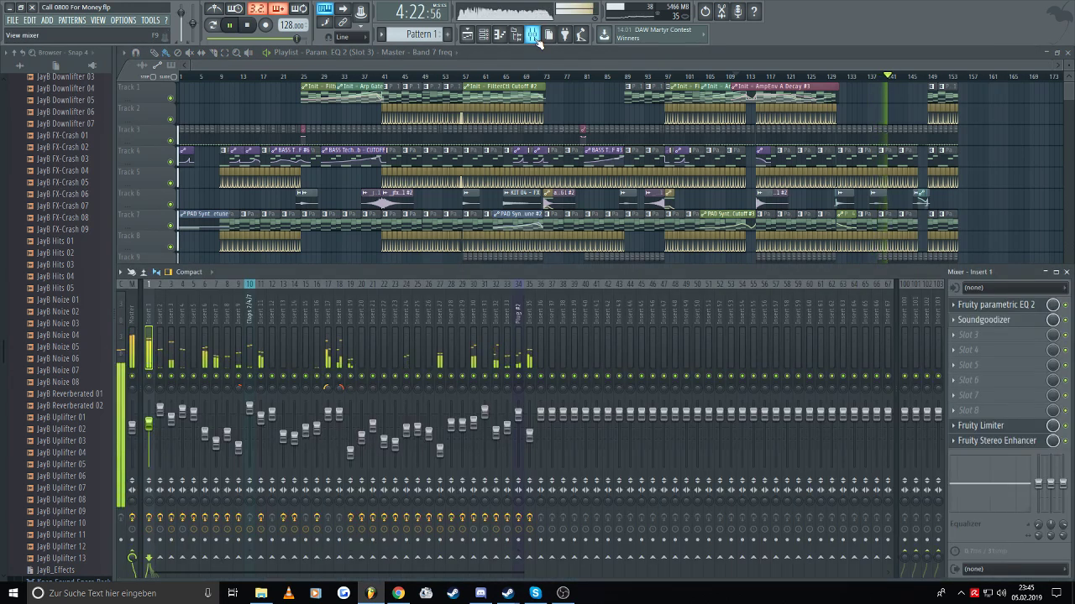
pyautogui.click(534, 37)
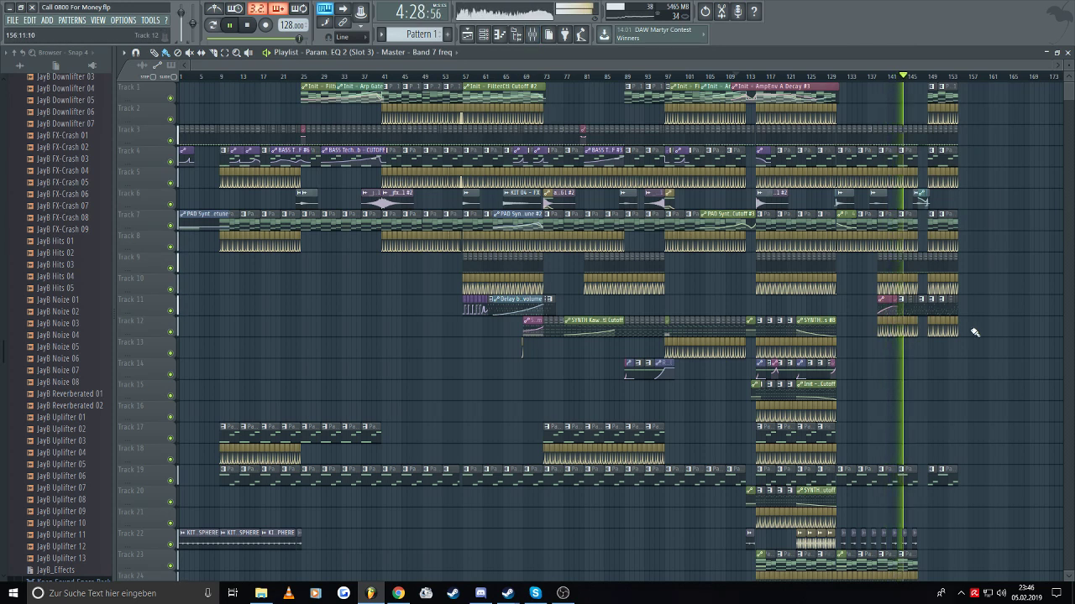
# - Look over the lower playlist tracks while the song plays to its last clips, and stop playback
pyautogui.scroll(-1, 999, 334)
pyautogui.scroll(-7, 1024, 328)
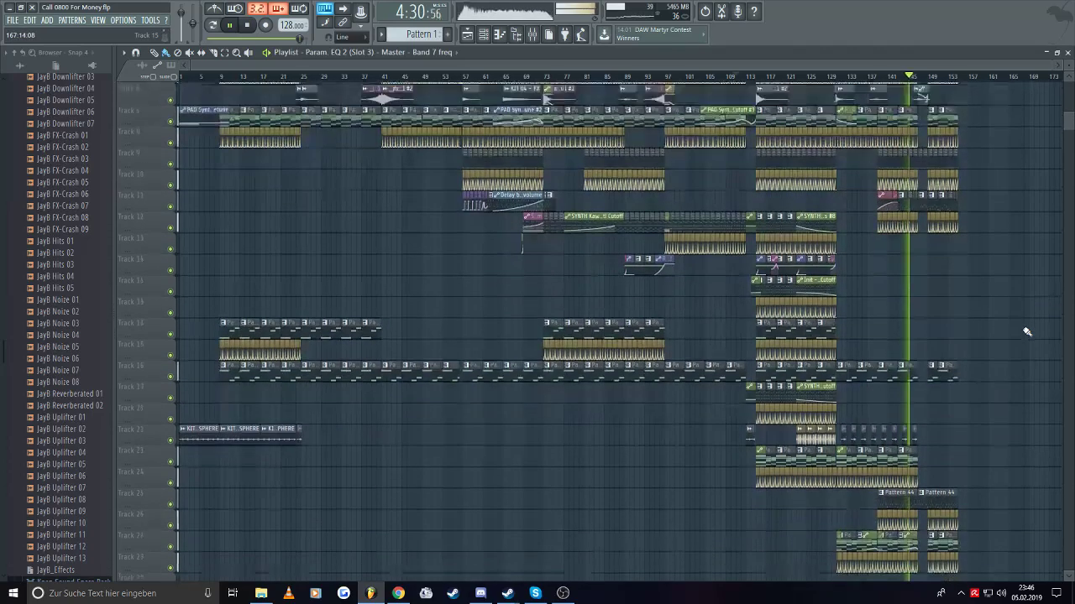
pyautogui.scroll(6, 1022, 315)
pyautogui.scroll(2, 1022, 306)
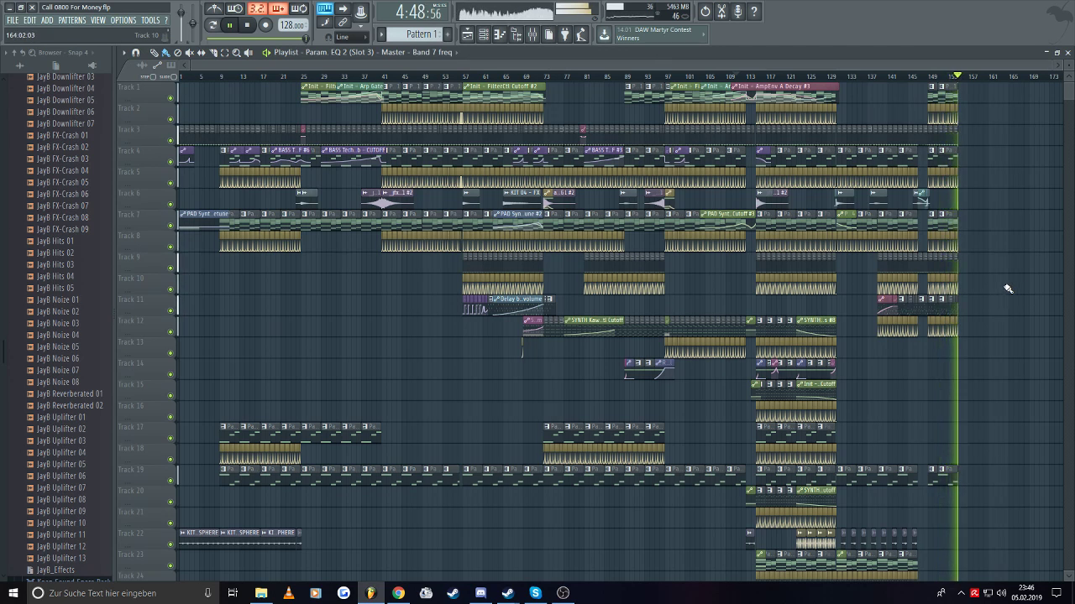
pyautogui.press('space')
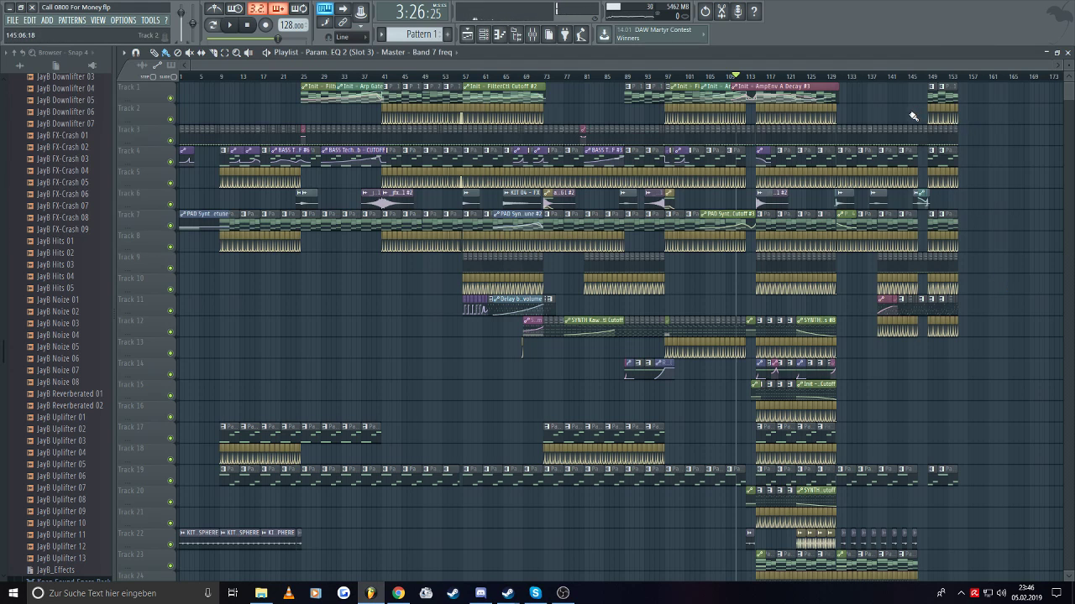
# - Move the song position to about 4:01 and on to 4:45, within the last block of clips
pyautogui.click(839, 80)
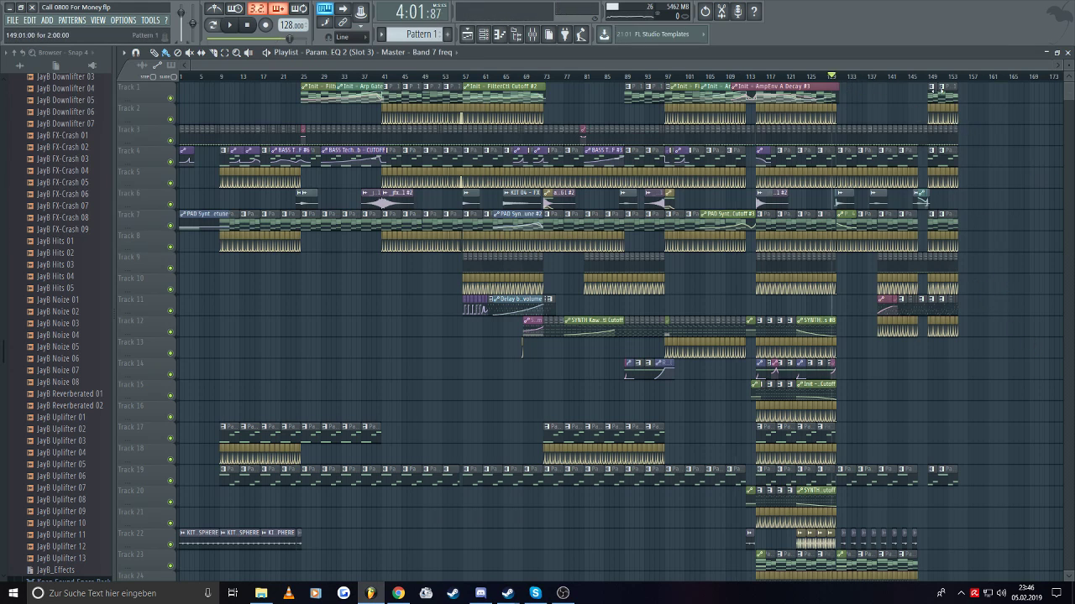
pyautogui.scroll(-3, 995, 315)
pyautogui.scroll(4, 994, 309)
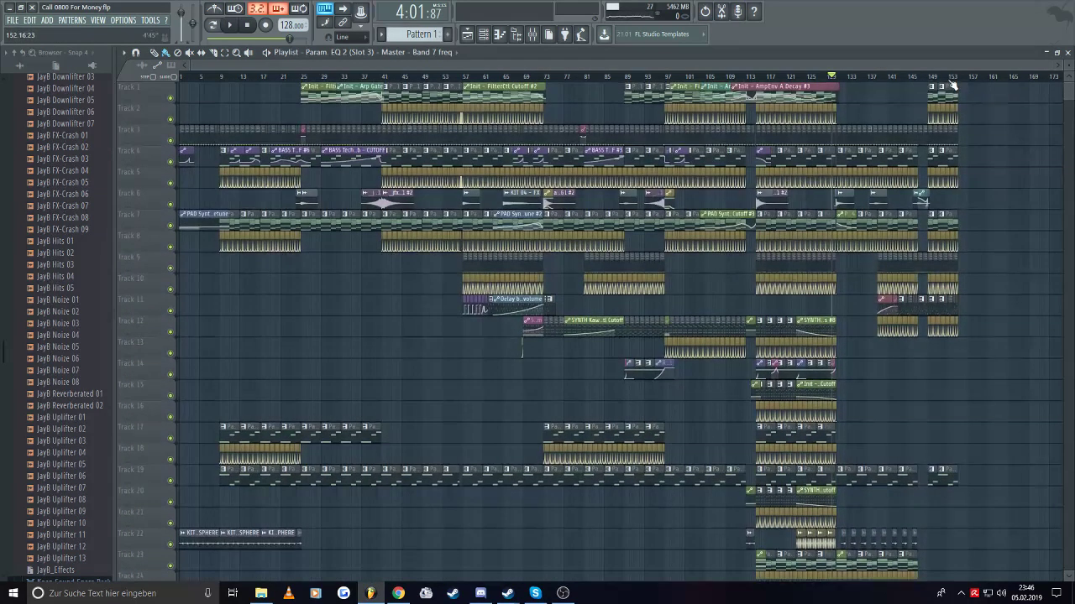
pyautogui.click(948, 78)
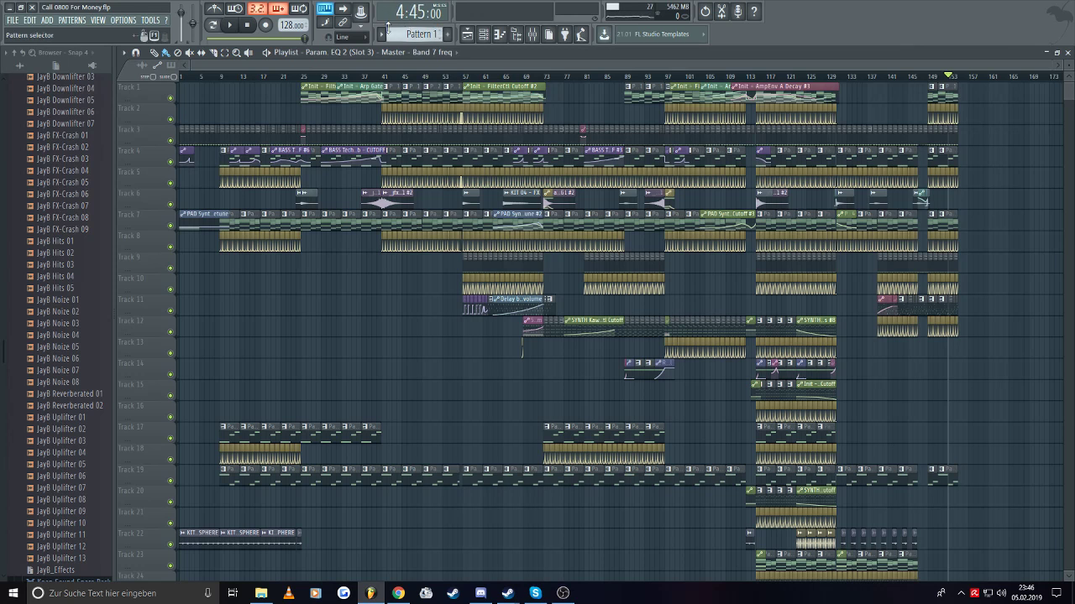
# - Play the arrangement from bar 147 through the short break into bar 149
pyautogui.click(956, 76)
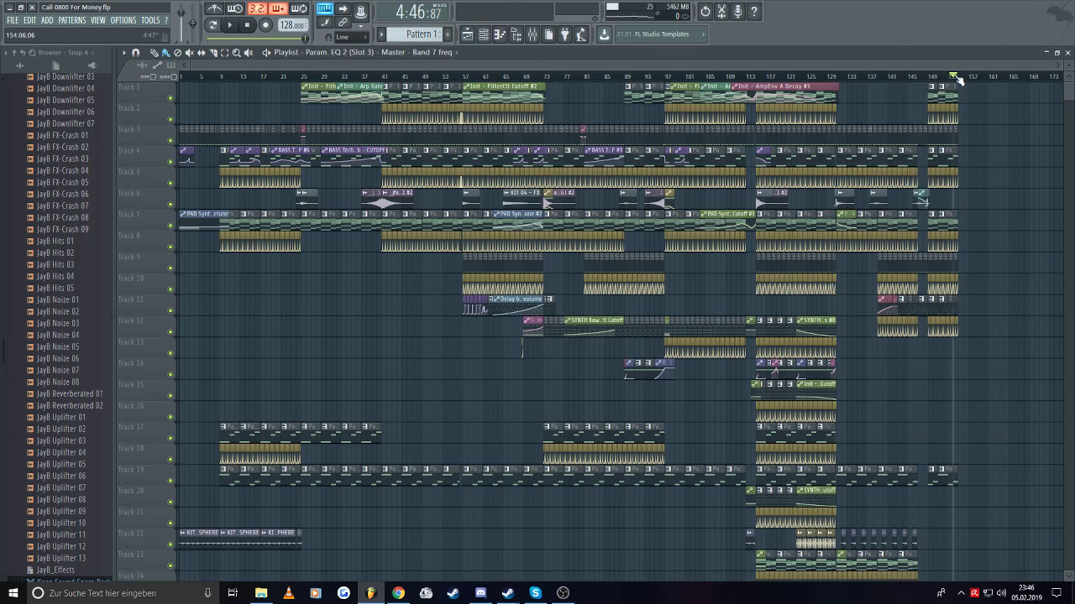
pyautogui.click(21, 7)
pyautogui.click(862, 156)
pyautogui.scroll(3, 1041, 250)
pyautogui.scroll(-1, 918, 305)
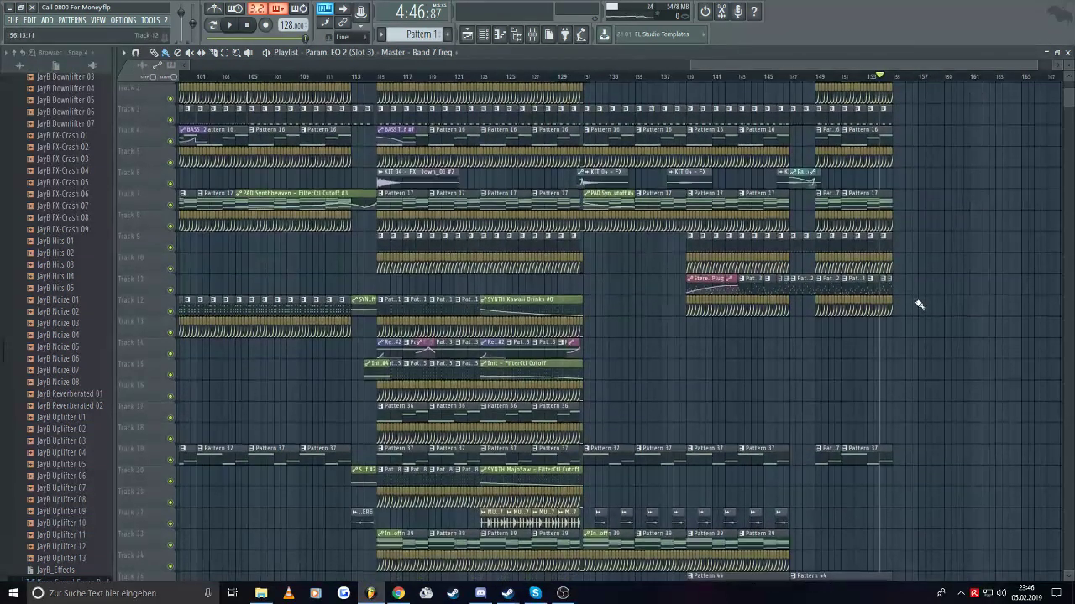
pyautogui.scroll(1, 962, 269)
pyautogui.click(790, 78)
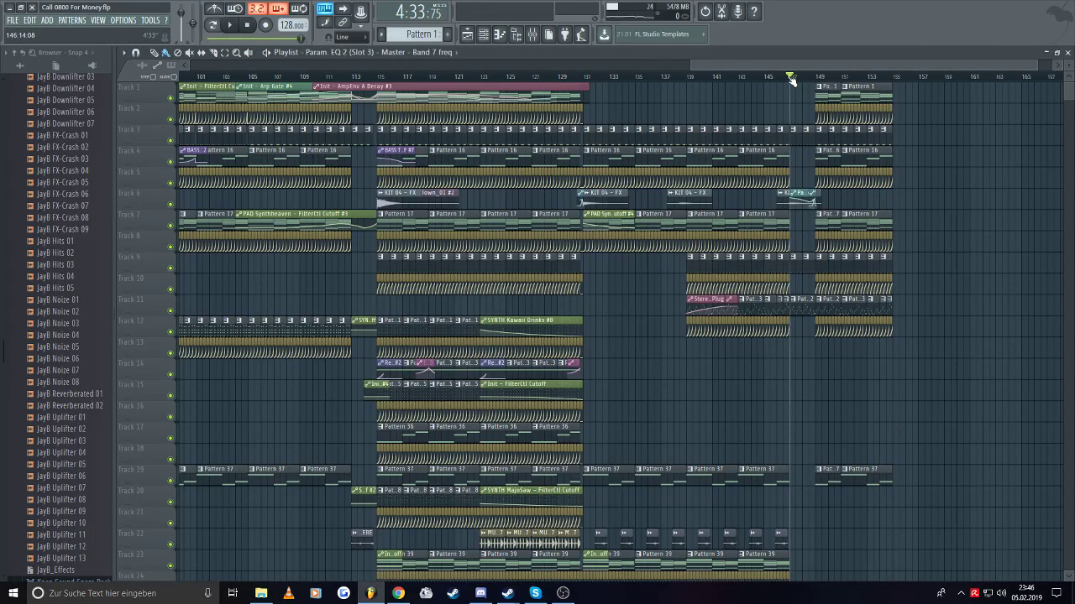
pyautogui.press('space')
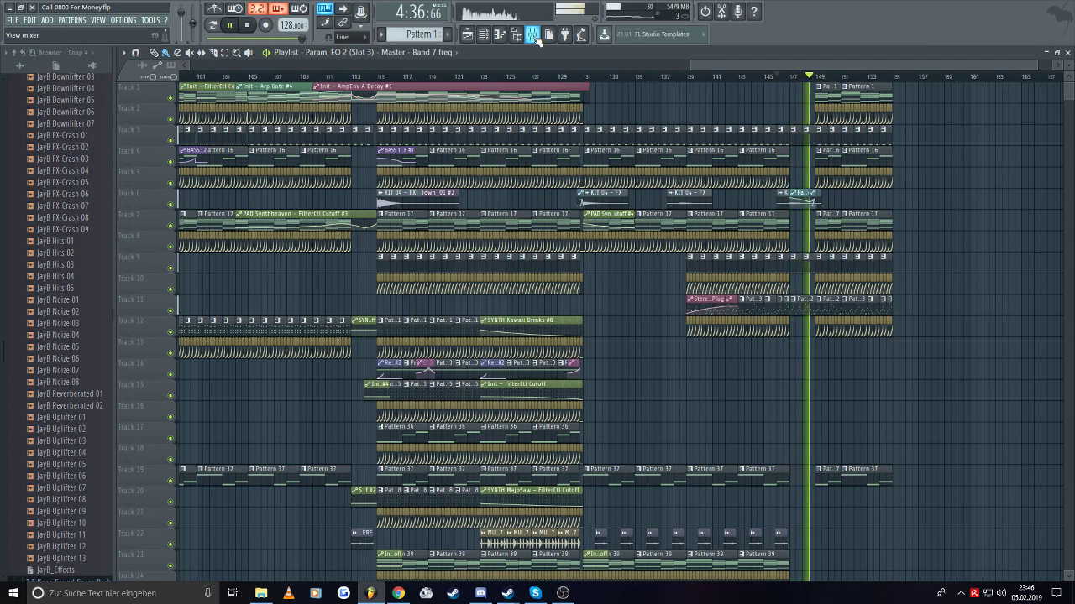
pyautogui.hscroll(2, 794, 63)
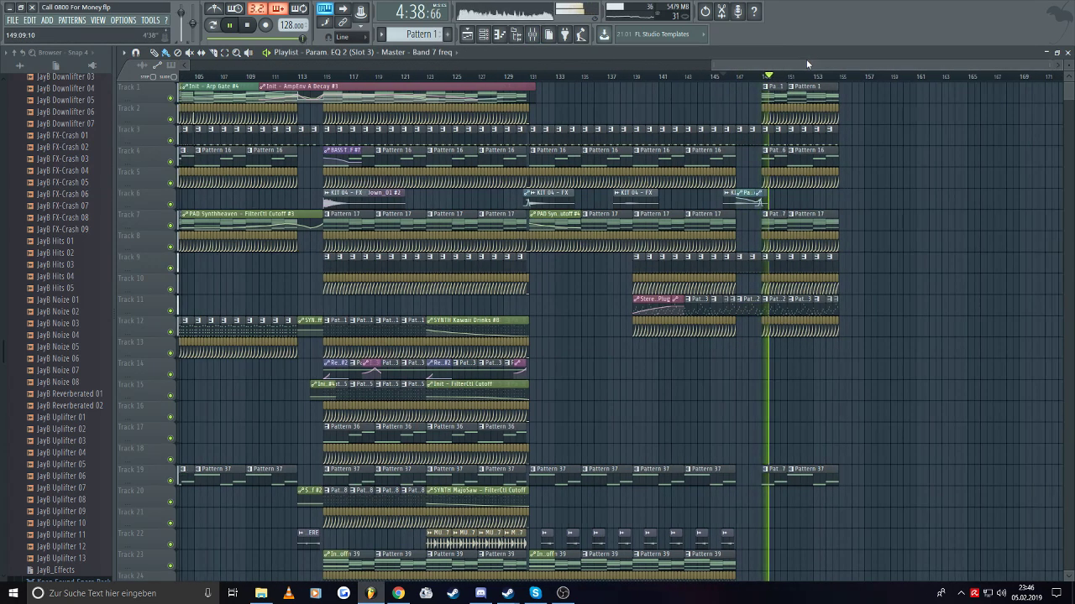
pyautogui.press('space')
pyautogui.hscroll(-2, 787, 59)
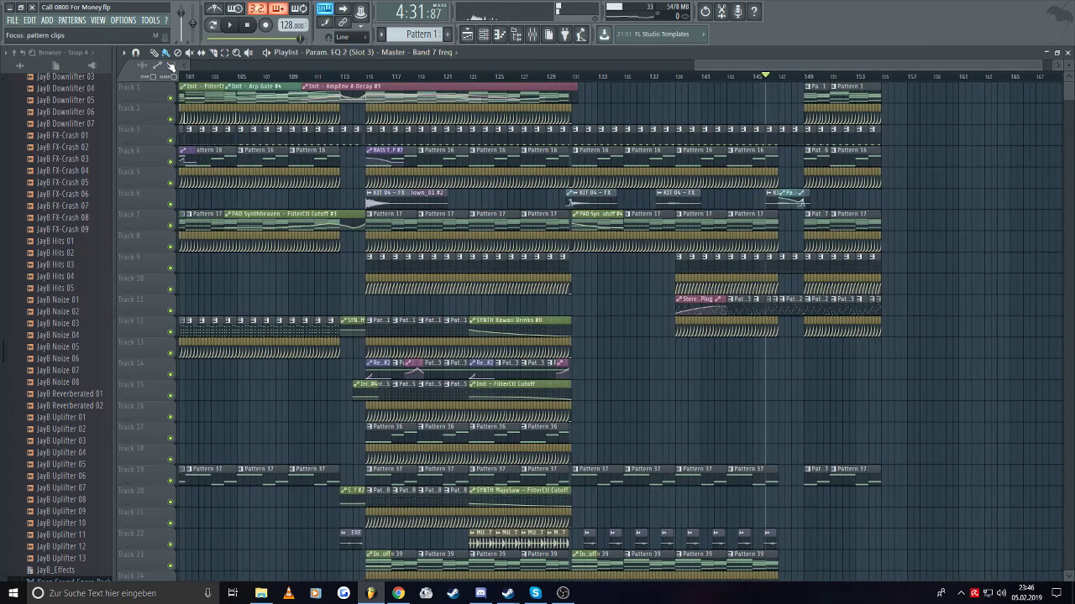
# - Bring the pattern clips into focus, solo Track 1, and listen to it from about bar 103 and about bar 121
pyautogui.click(169, 63)
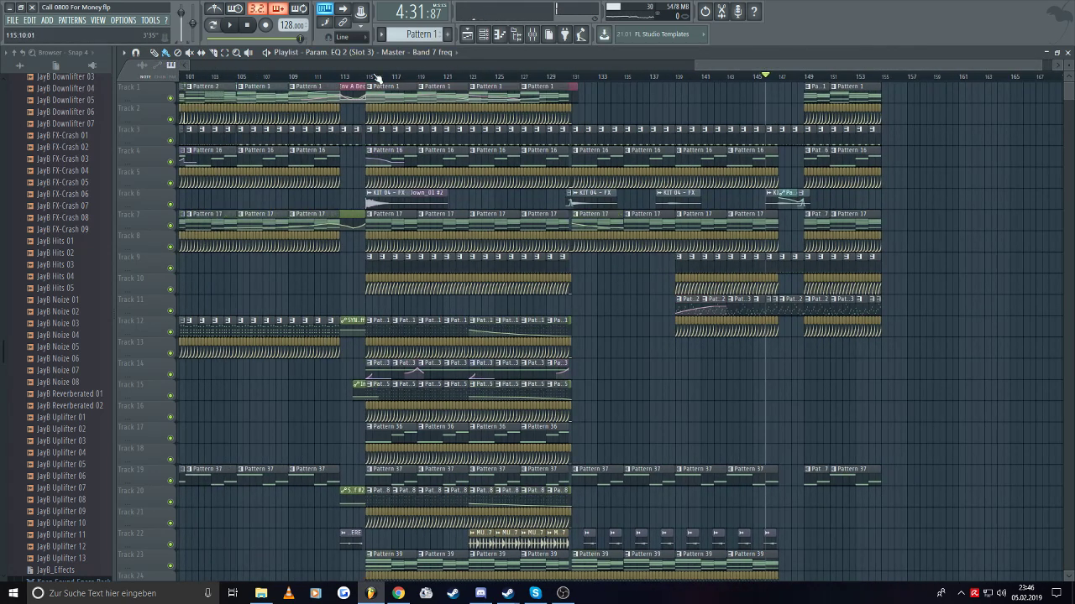
pyautogui.rightClick(170, 98)
pyautogui.click(220, 78)
pyautogui.press('space')
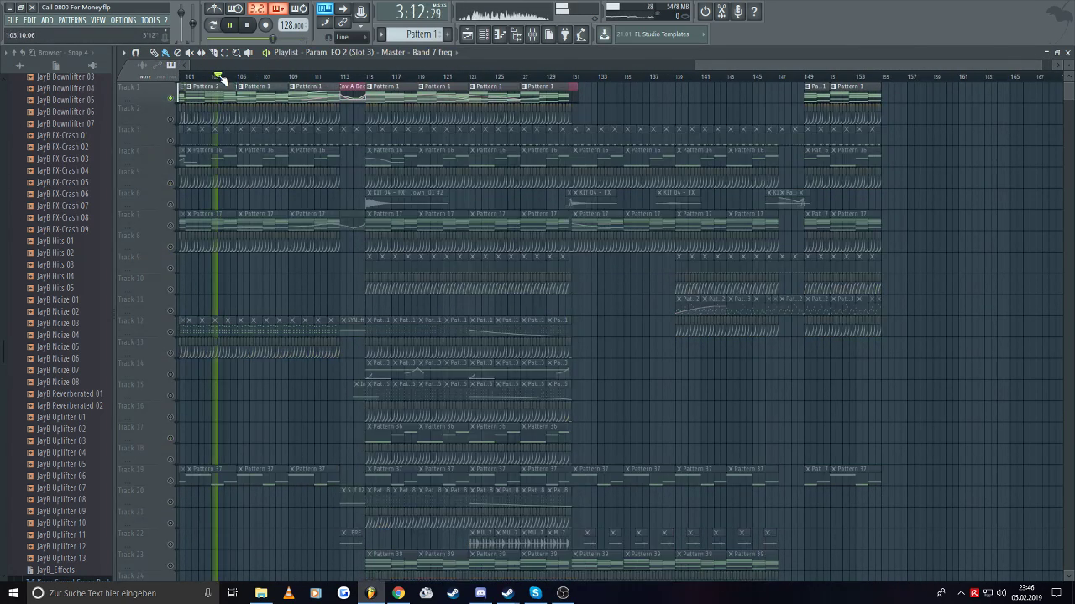
pyautogui.click(443, 78)
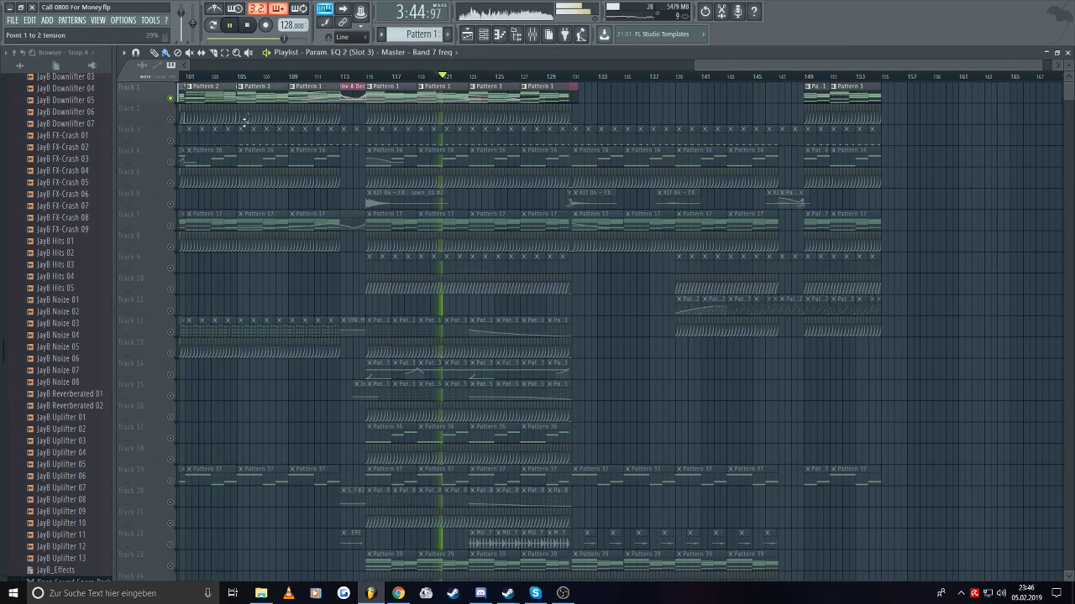
pyautogui.press('space')
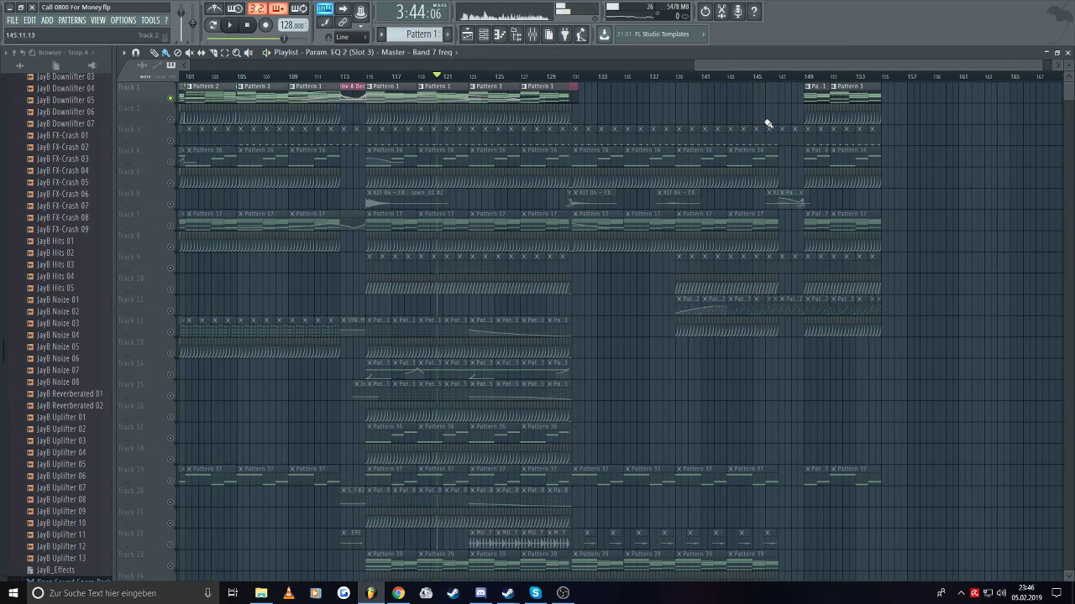
# - Turn all tracks back on and replay the break from bar 147 into bar 149
pyautogui.click(789, 189)
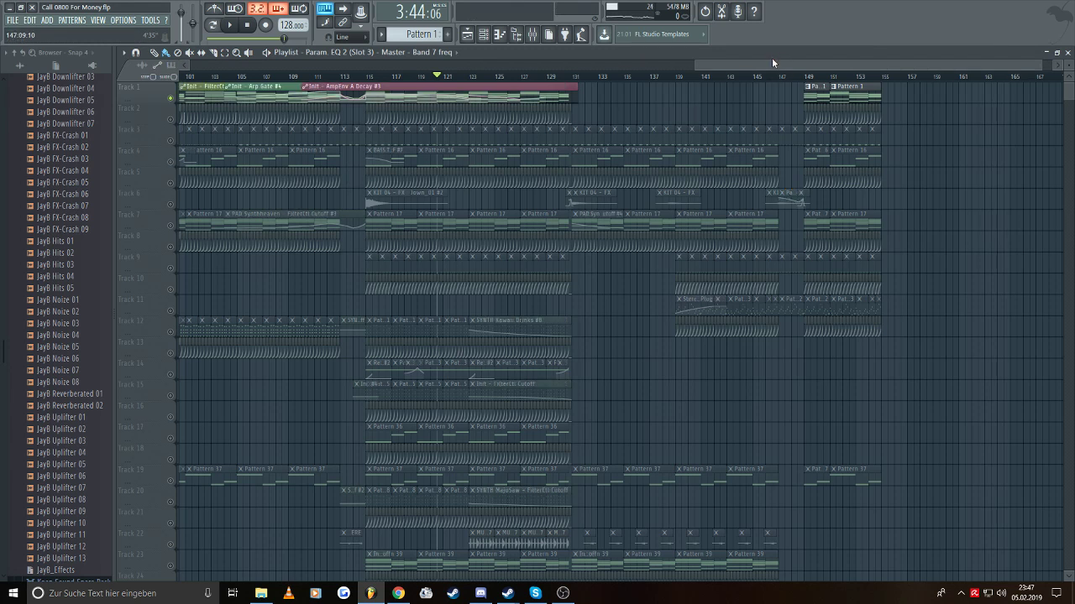
pyautogui.click(778, 77)
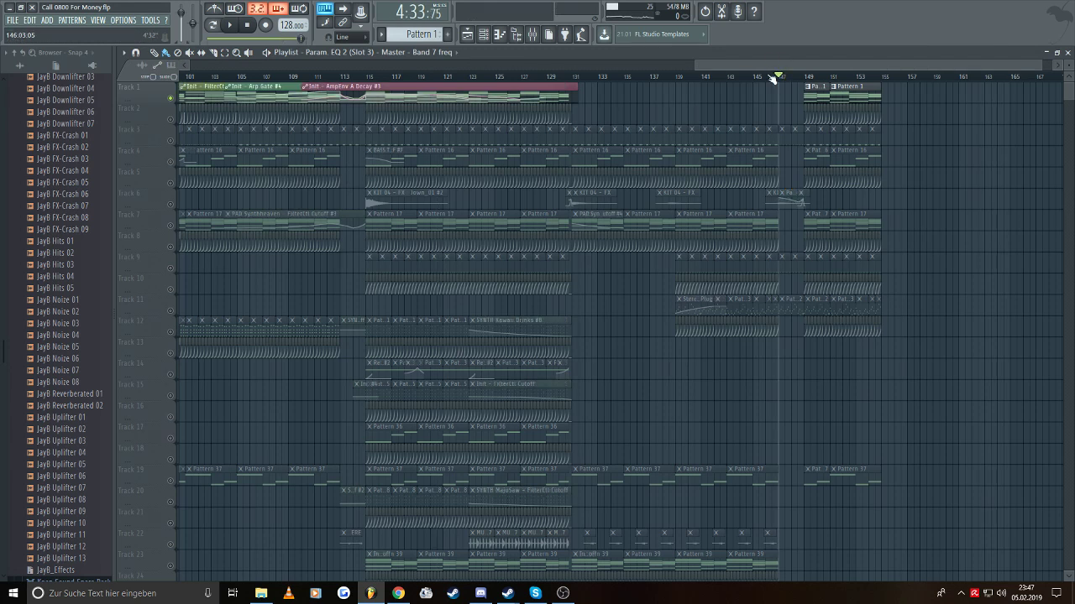
pyautogui.click(177, 206)
pyautogui.press('space')
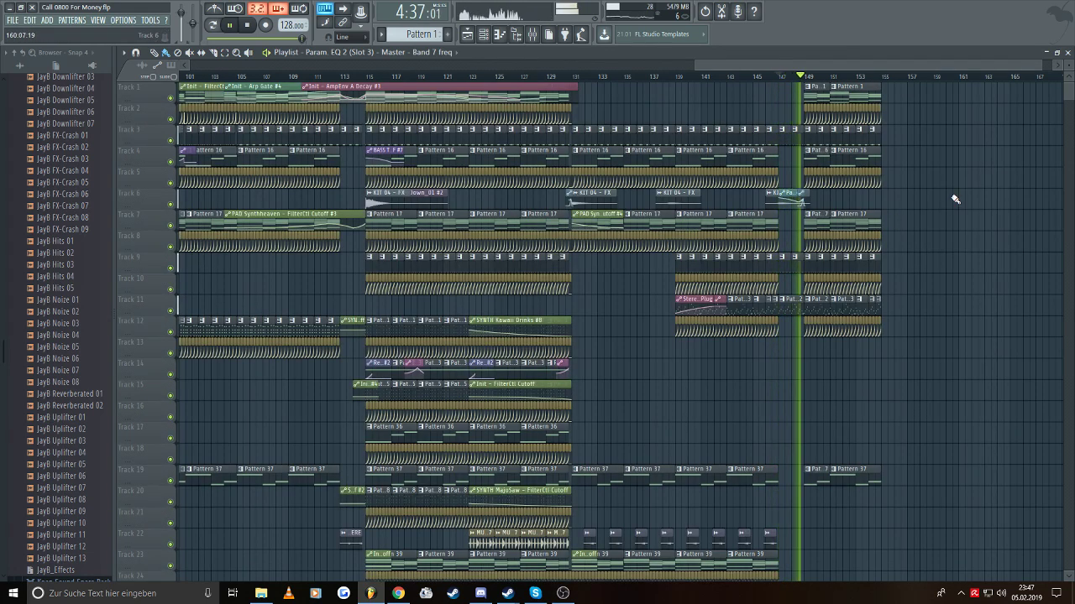
pyautogui.press('space')
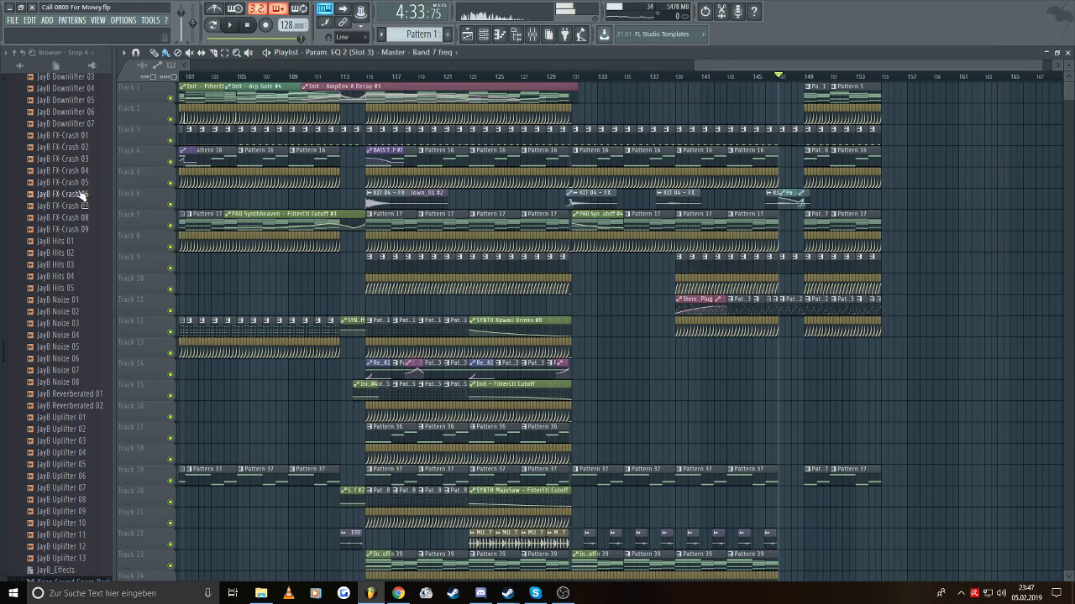
# - Look through the sample packs for a crash sound and preview the Crash sample in the Murtagh Sample Pack's FX folder
pyautogui.scroll(-2, 94, 222)
pyautogui.scroll(-5, 95, 222)
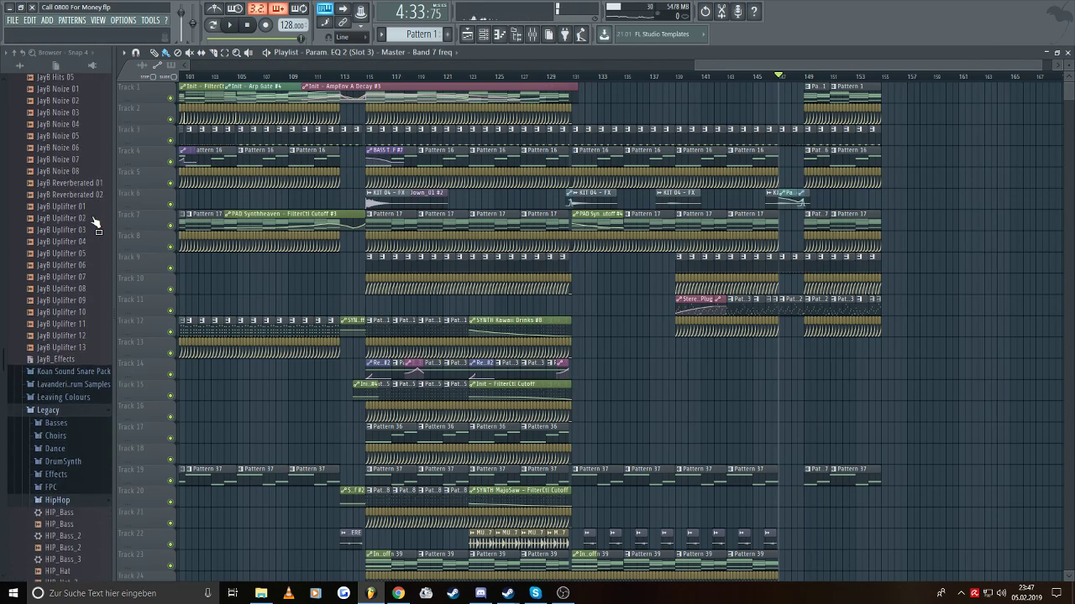
pyautogui.scroll(5, 55, 215)
pyautogui.scroll(-3, 61, 245)
pyautogui.scroll(4, 62, 245)
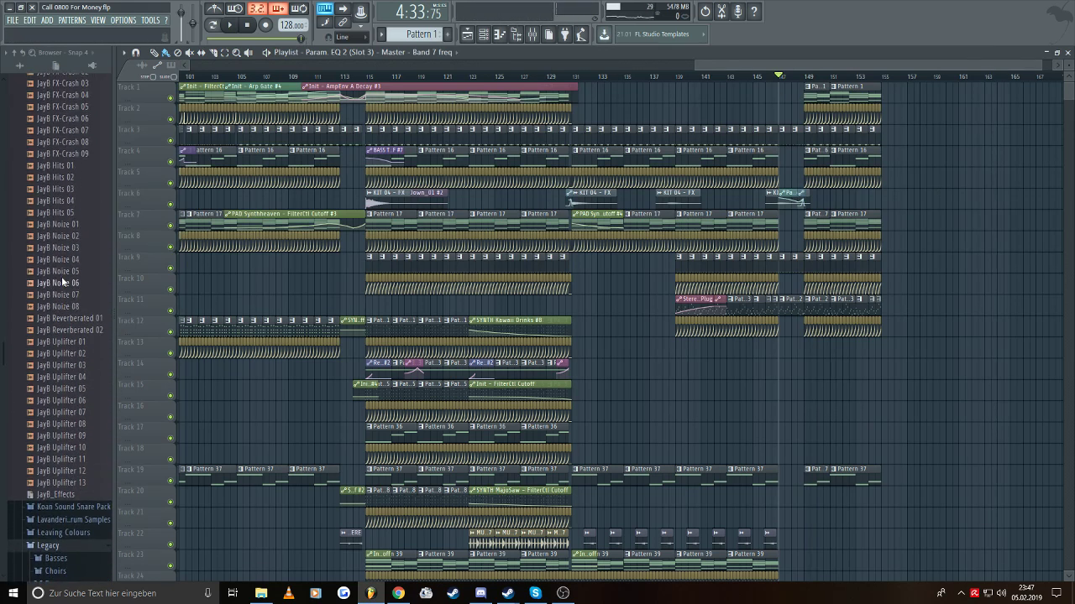
pyautogui.scroll(4, 67, 237)
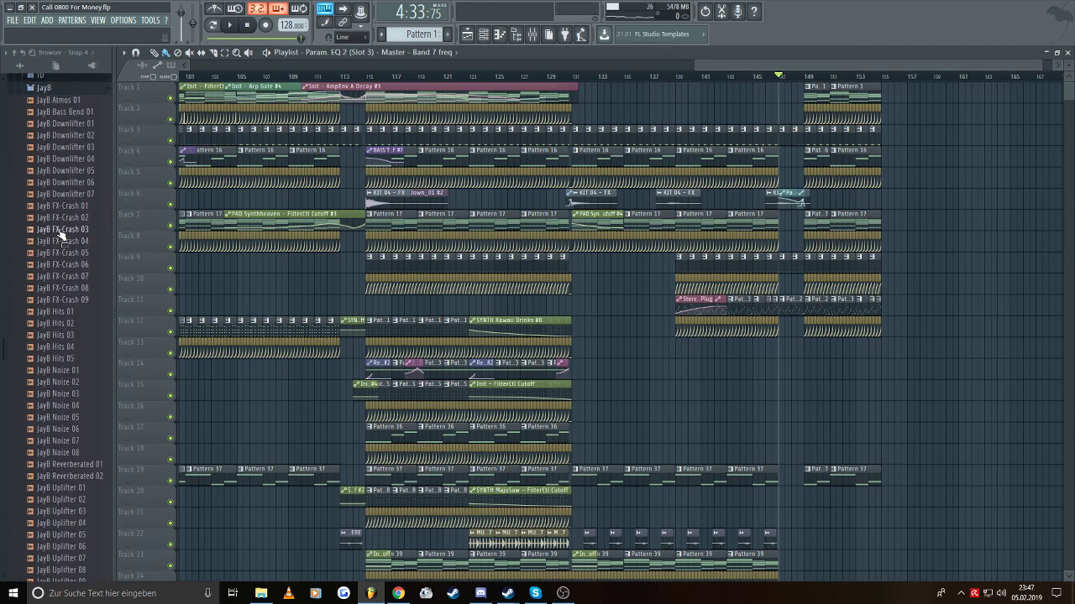
pyautogui.scroll(-10, 50, 319)
pyautogui.scroll(6, 55, 311)
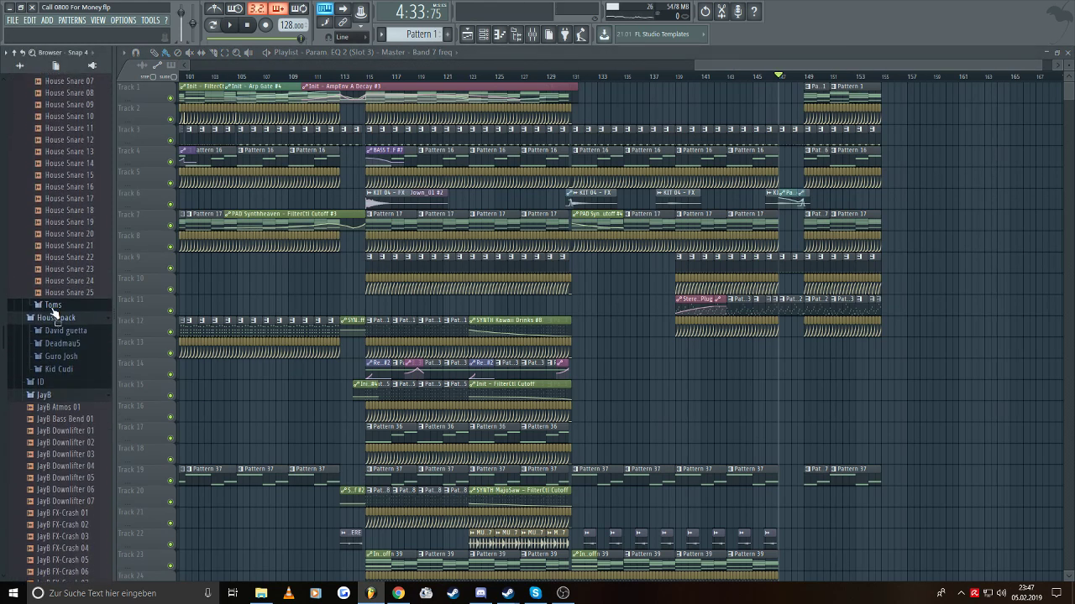
pyautogui.scroll(-15, 12, 372)
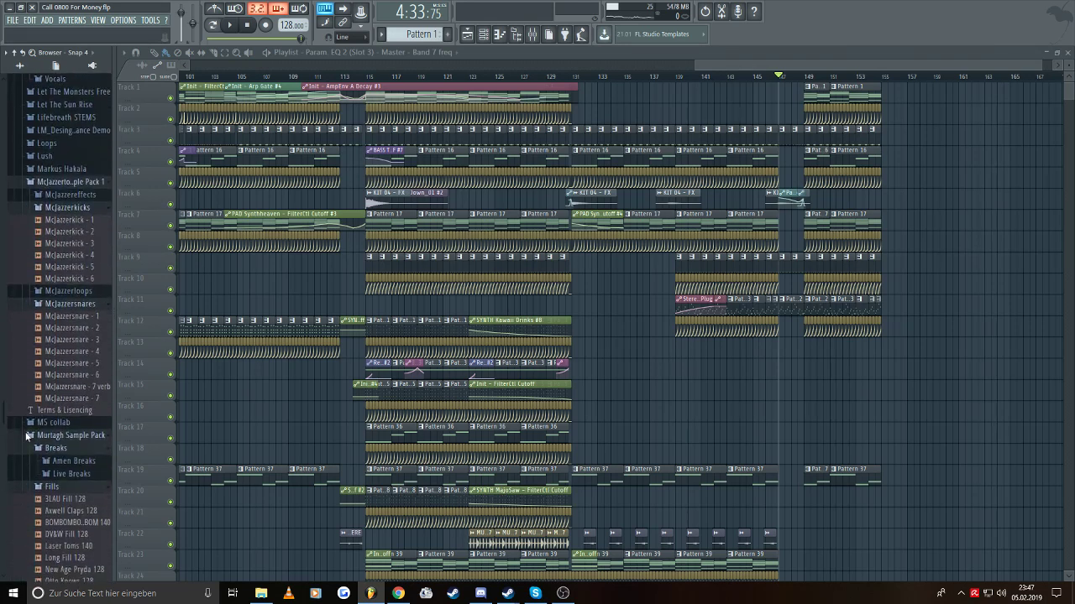
pyautogui.scroll(-3, 27, 427)
pyautogui.scroll(3, 29, 424)
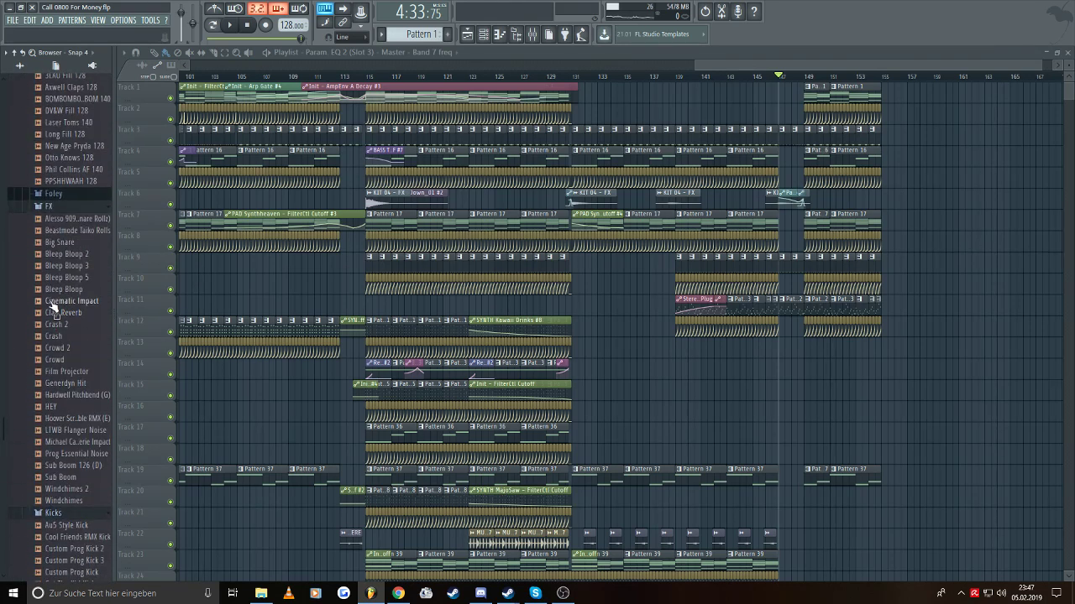
pyautogui.click(57, 338)
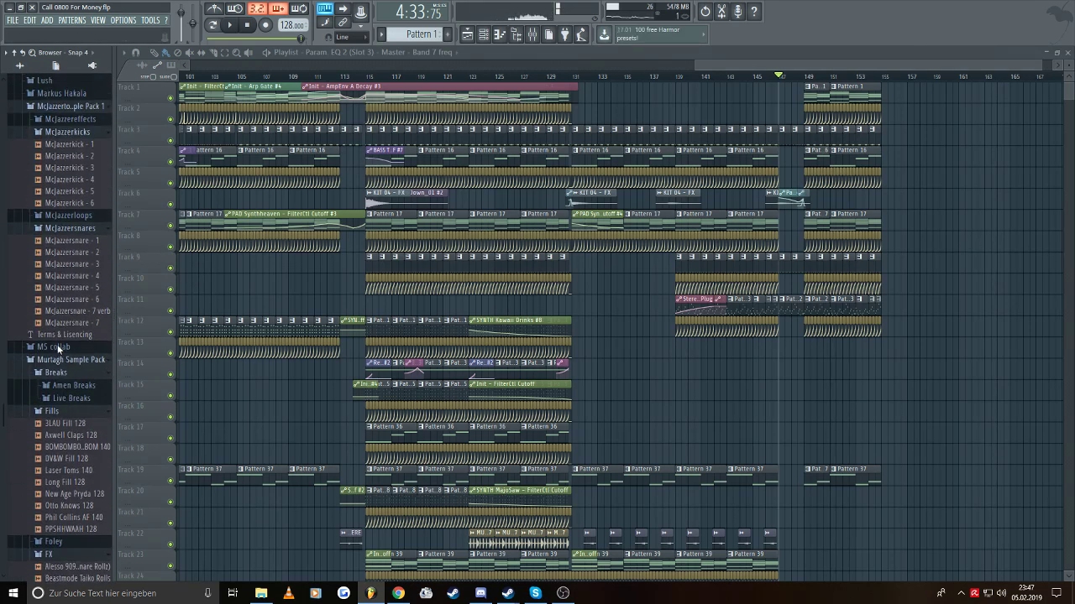
pyautogui.scroll(-2, 63, 449)
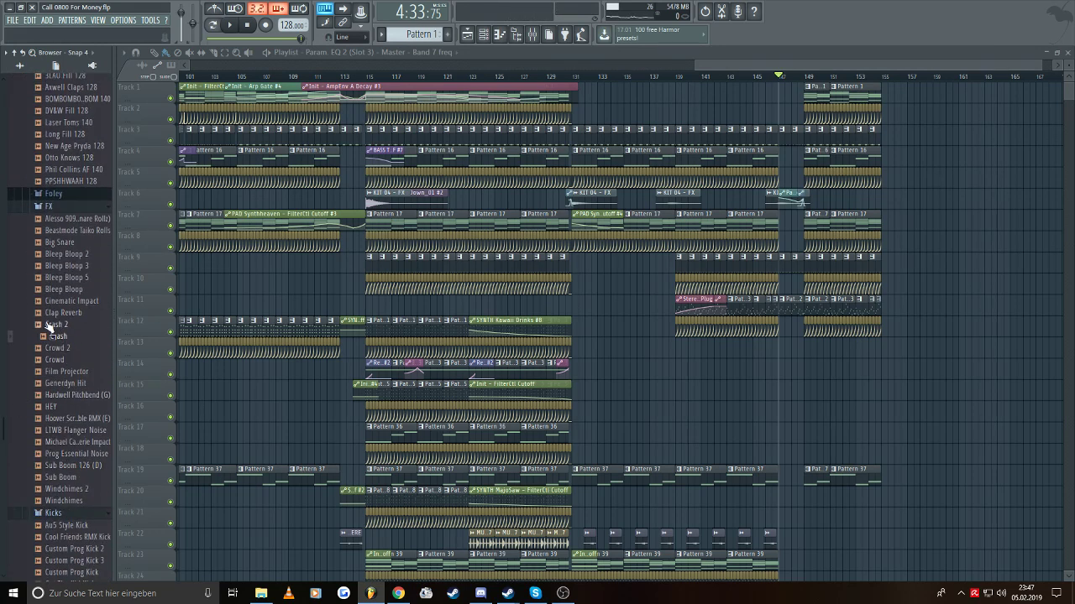
pyautogui.scroll(-15, 48, 327)
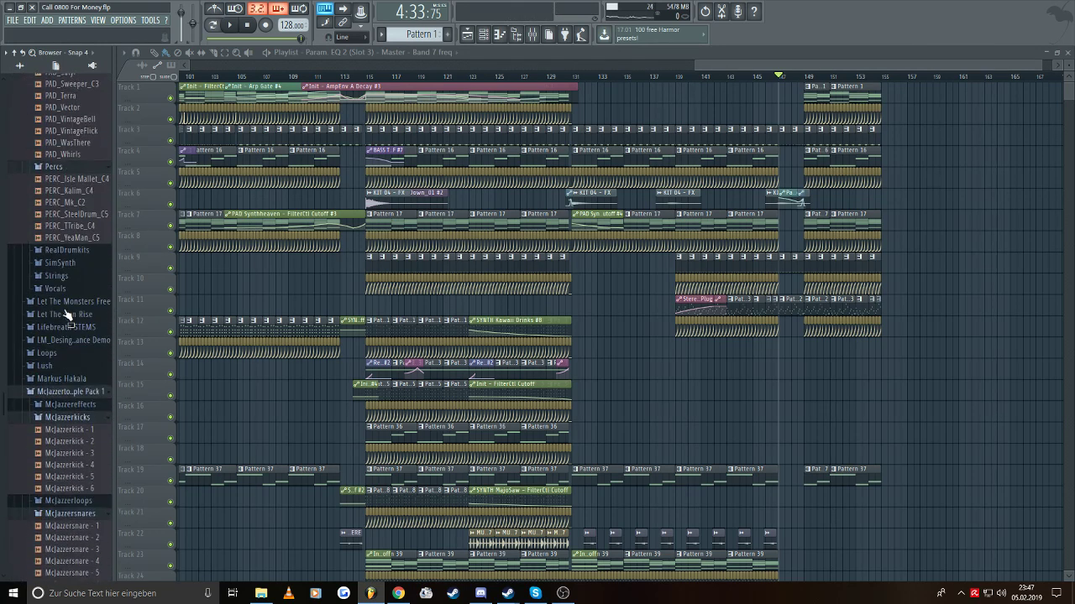
pyautogui.scroll(7, 66, 252)
# - Save the project
pyautogui.click(11, 20)
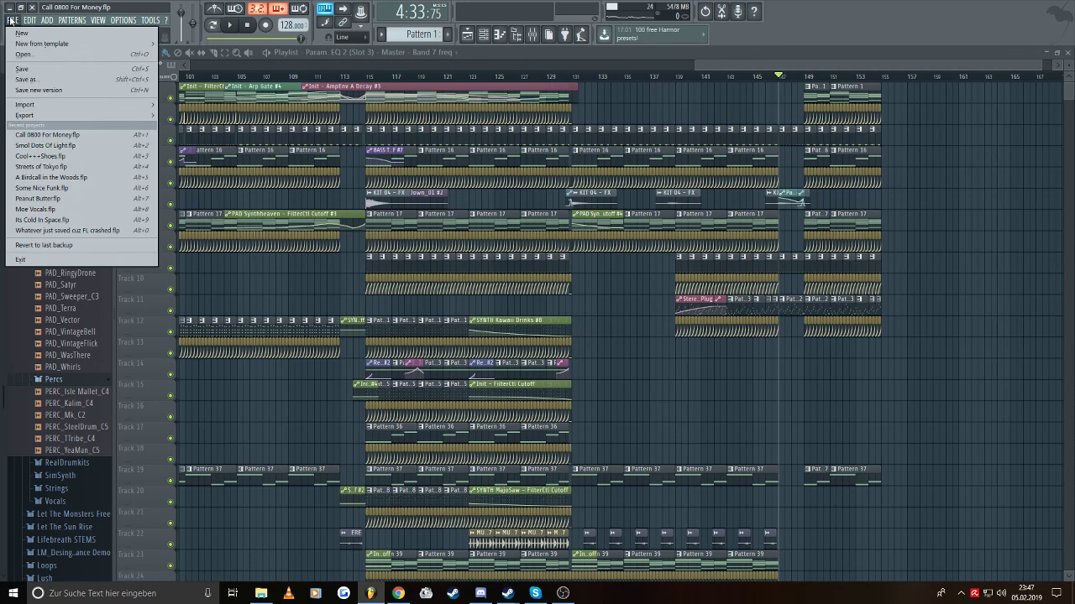
pyautogui.click(28, 68)
# - Find the Dance folder in the Legacy samples, expand it, and preview DNC_Crash
pyautogui.scroll(10, 67, 353)
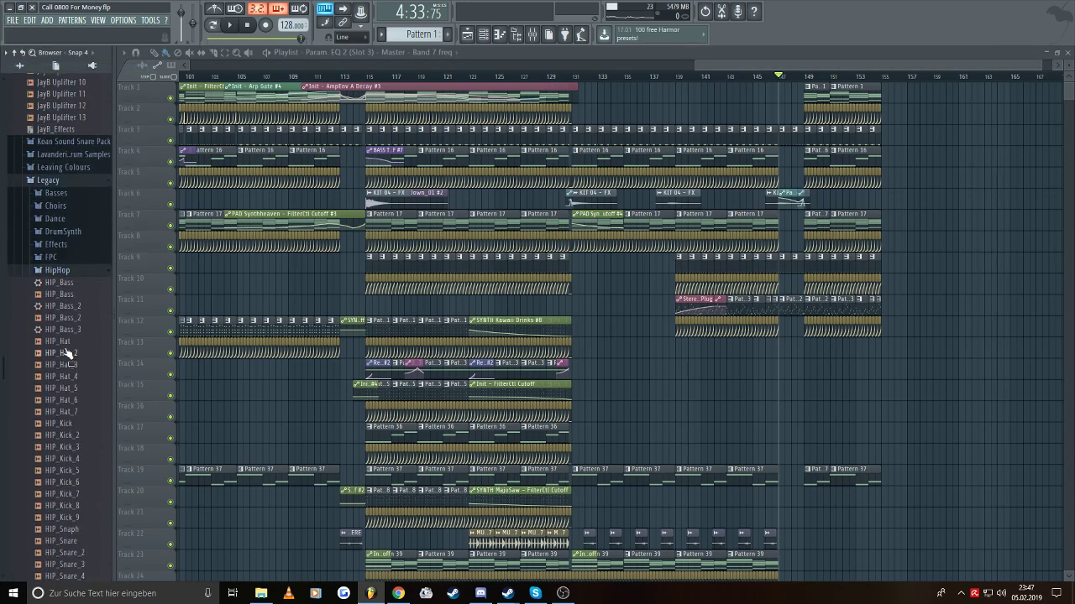
pyautogui.scroll(-6, 67, 353)
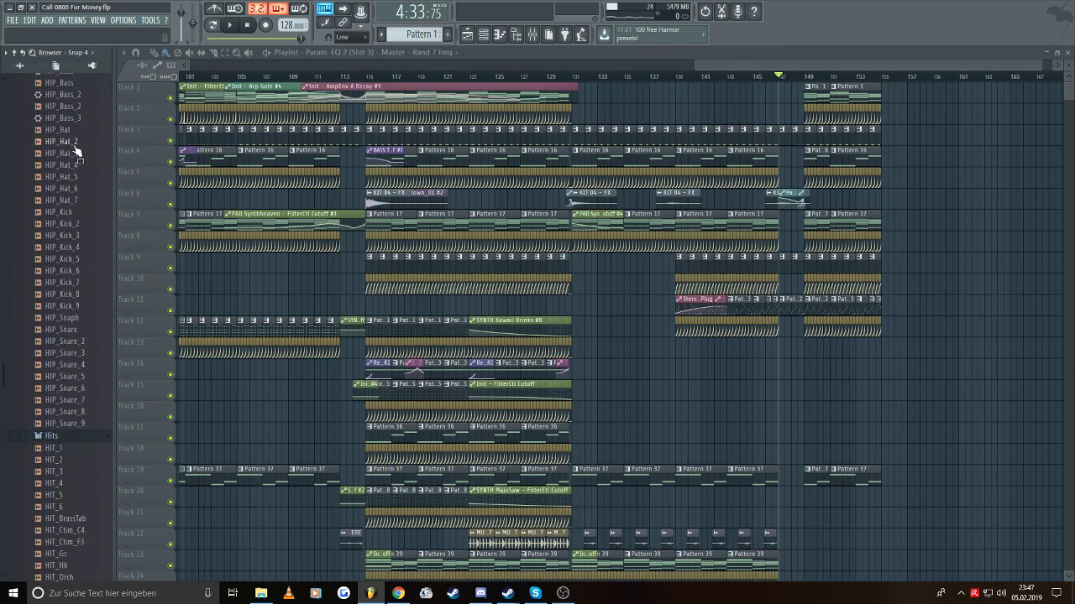
pyautogui.scroll(2, 76, 268)
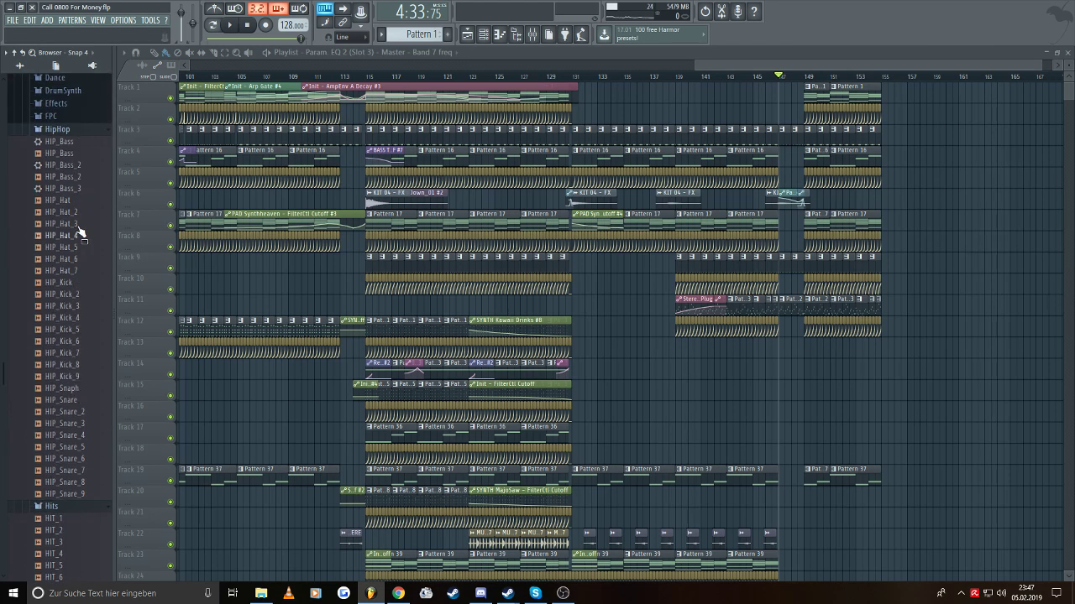
pyautogui.scroll(-8, 79, 352)
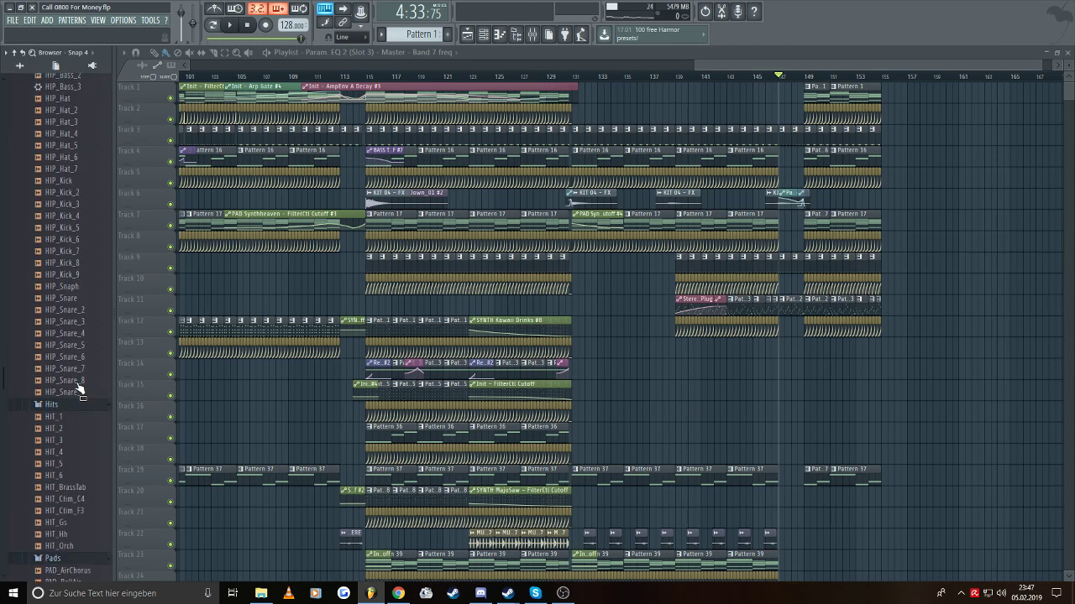
pyautogui.scroll(-4, 64, 345)
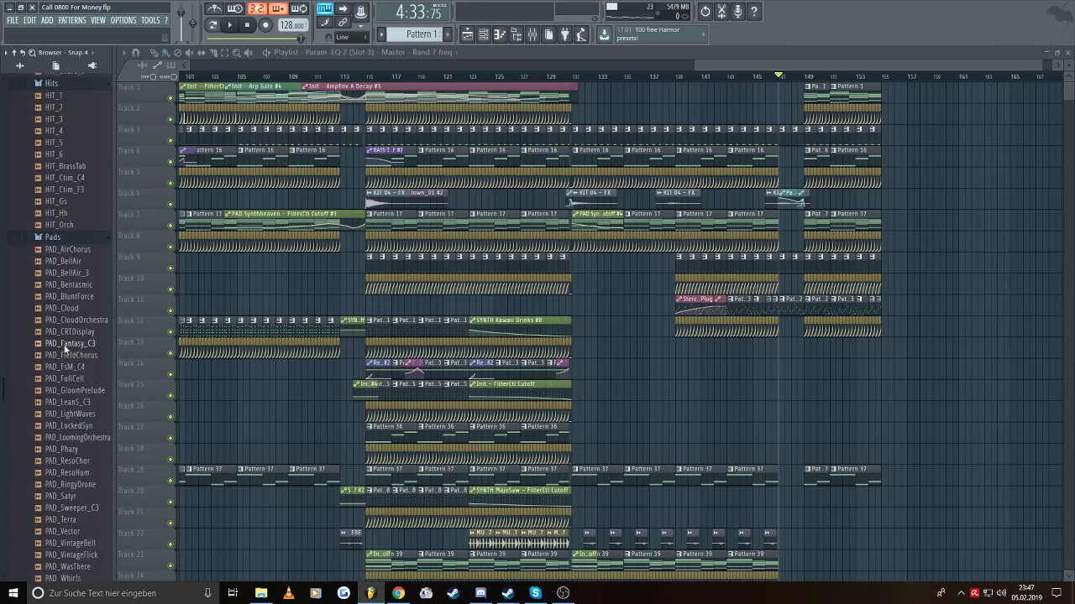
pyautogui.scroll(15, 69, 355)
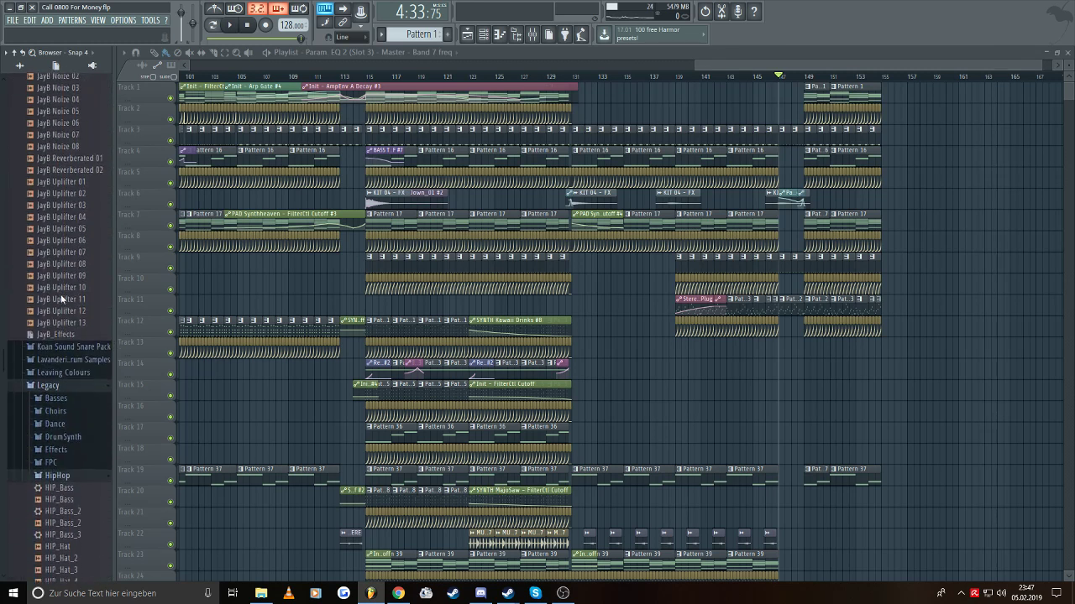
pyautogui.click(75, 430)
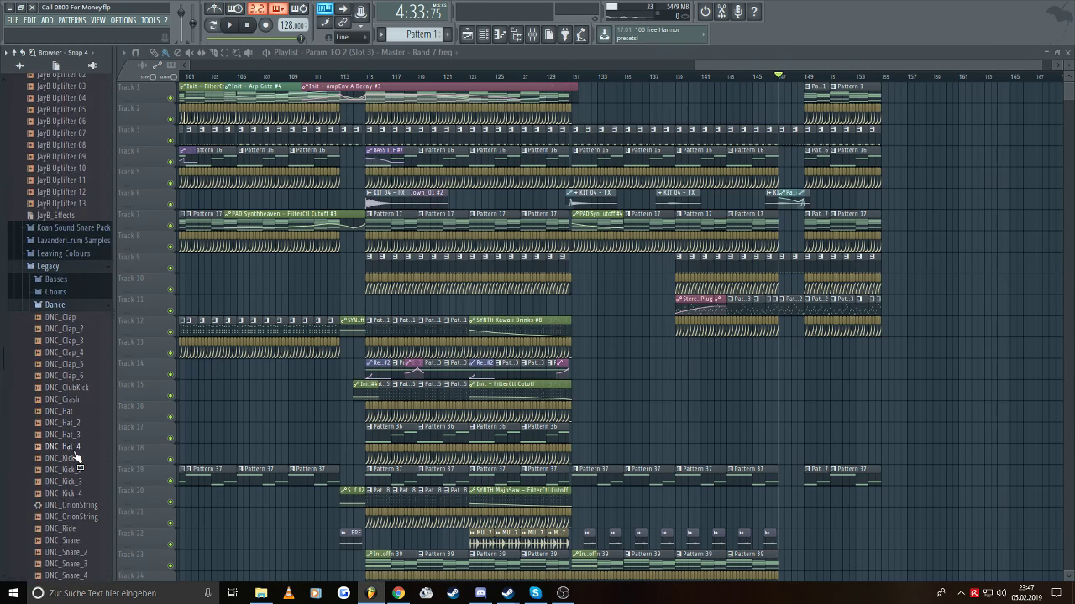
pyautogui.click(77, 401)
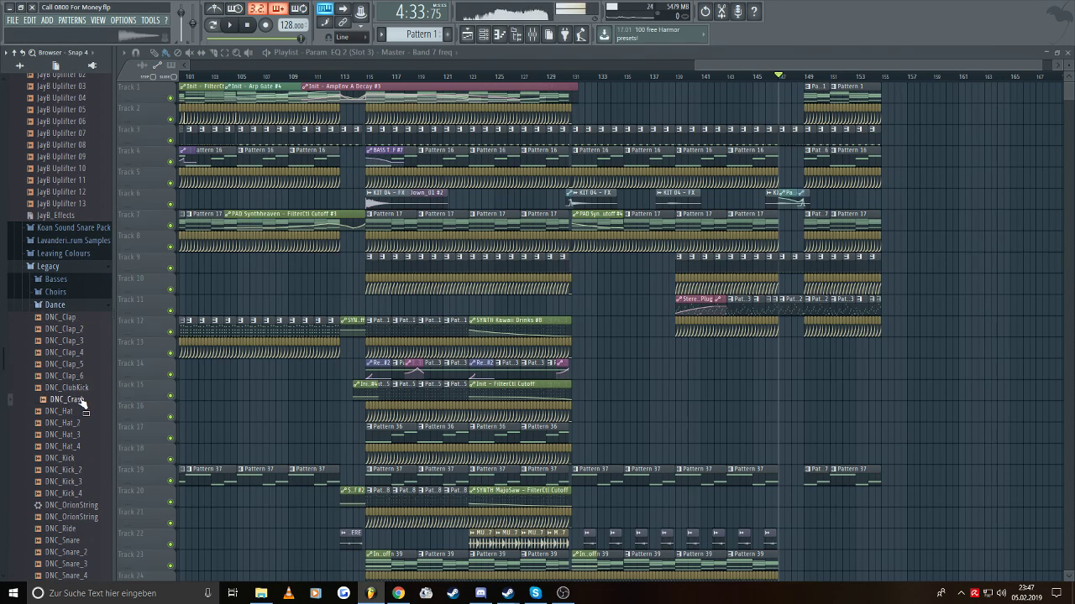
# - Place DNC_Crash on Track 13 at bar 149 and apply a partial fade-out to the sample
pyautogui.moveTo(82, 403); pyautogui.dragTo(801, 350)
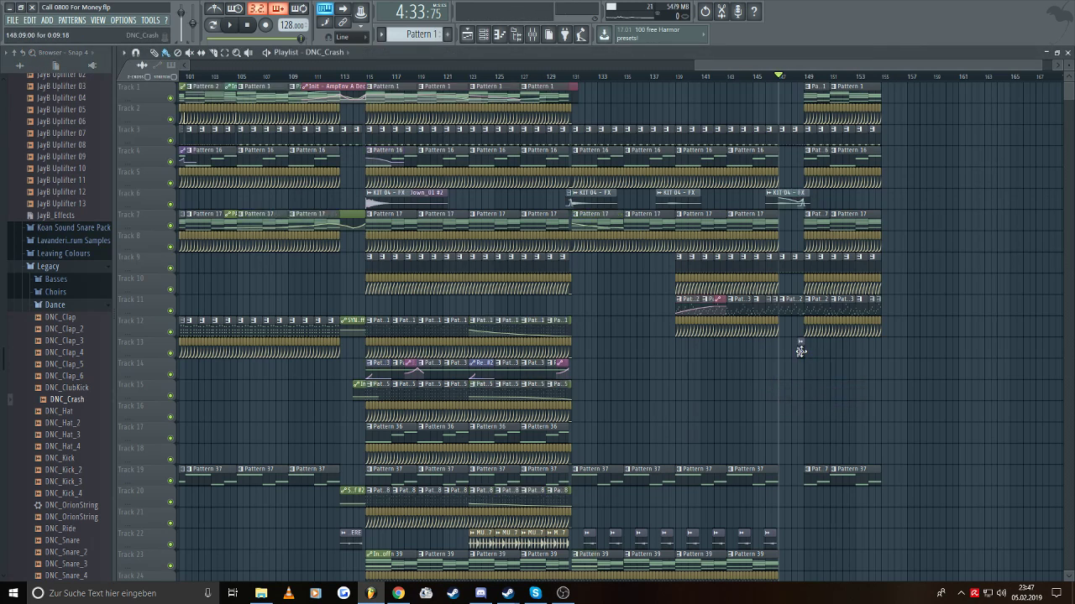
pyautogui.click(807, 351)
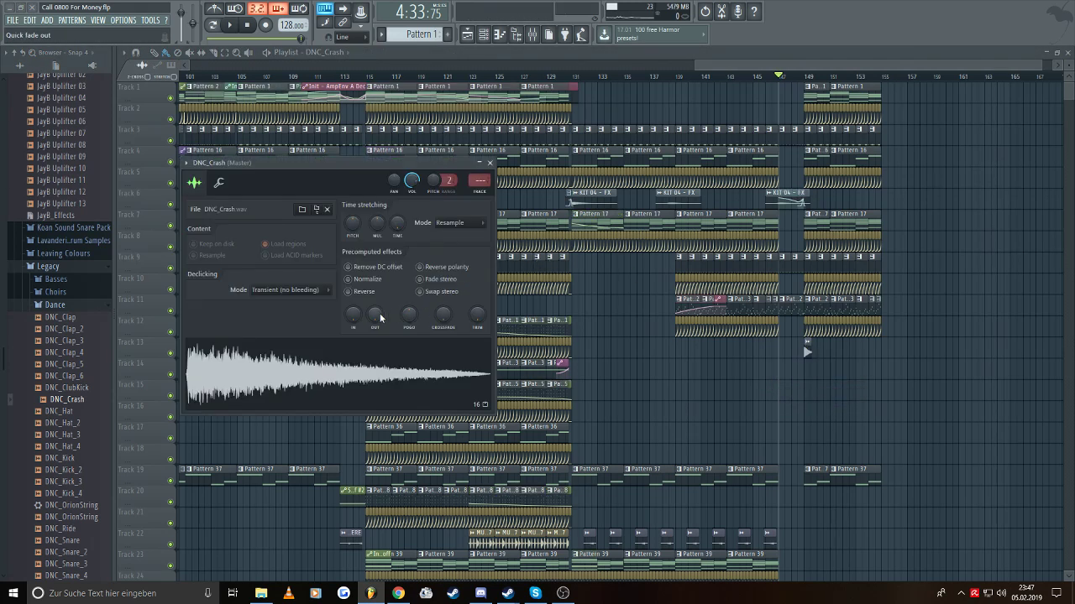
pyautogui.moveTo(380, 316); pyautogui.dragTo(377, 305)
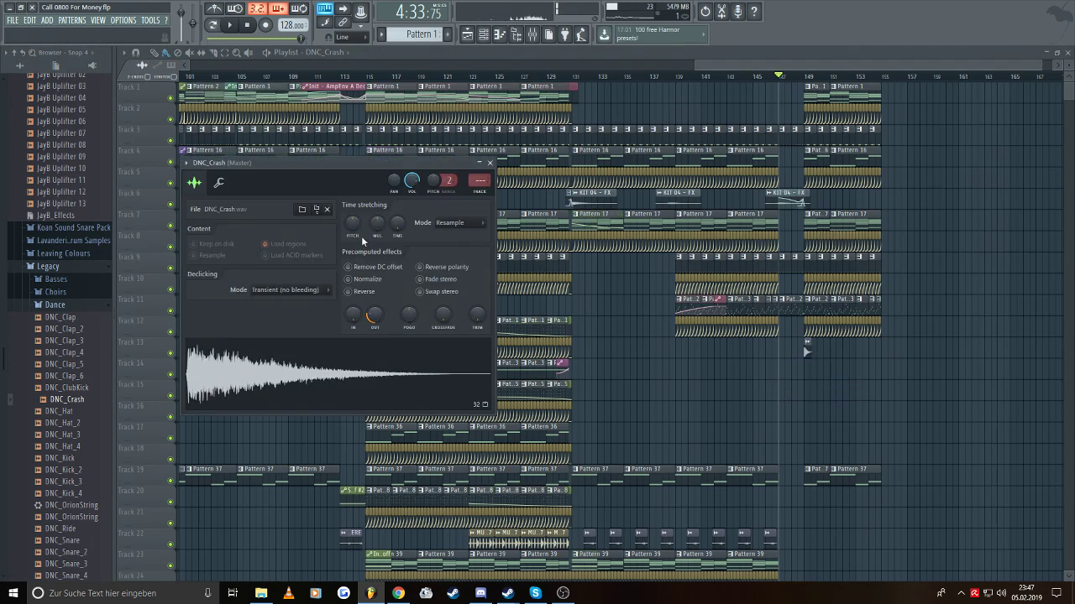
# - Adjust the time-stretching pitch of DNC_Crash in Auto mode and preview the sample
pyautogui.click(343, 376)
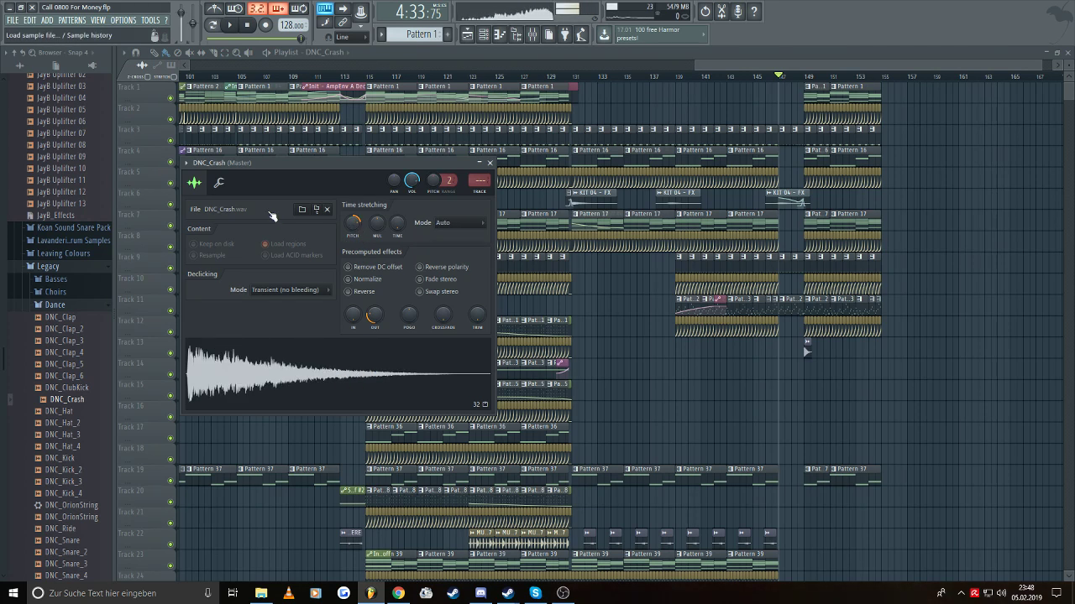
pyautogui.click(222, 187)
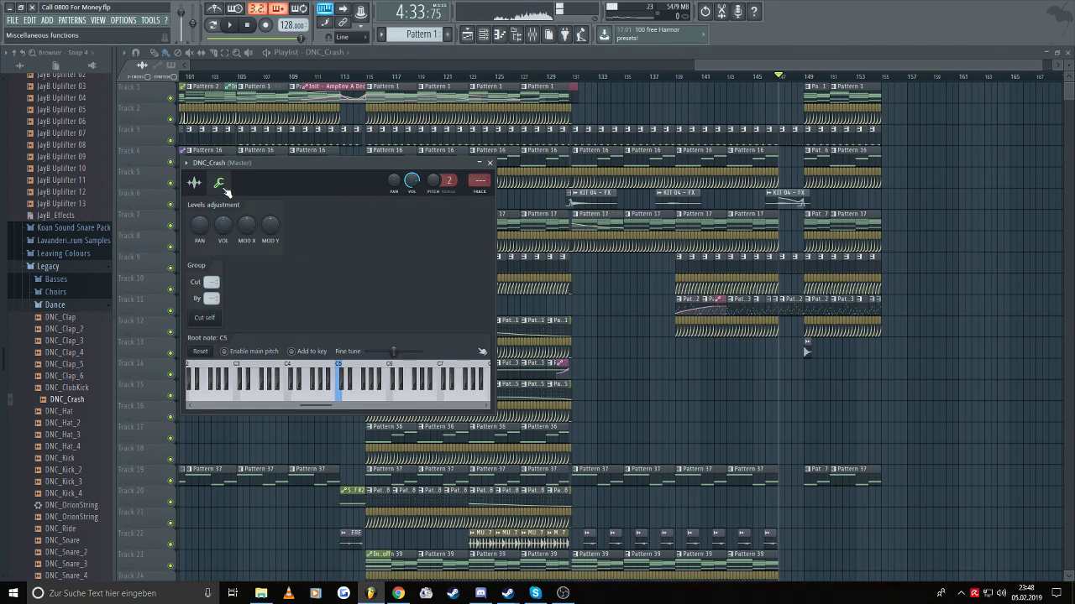
pyautogui.click(193, 160)
pyautogui.click(195, 178)
pyautogui.click(194, 183)
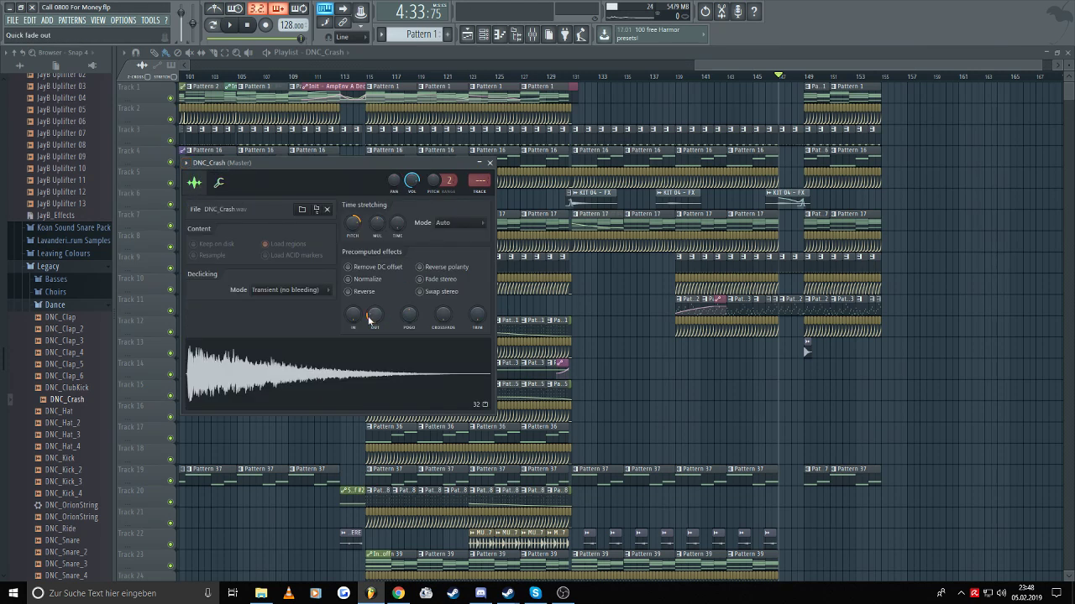
pyautogui.click(356, 386)
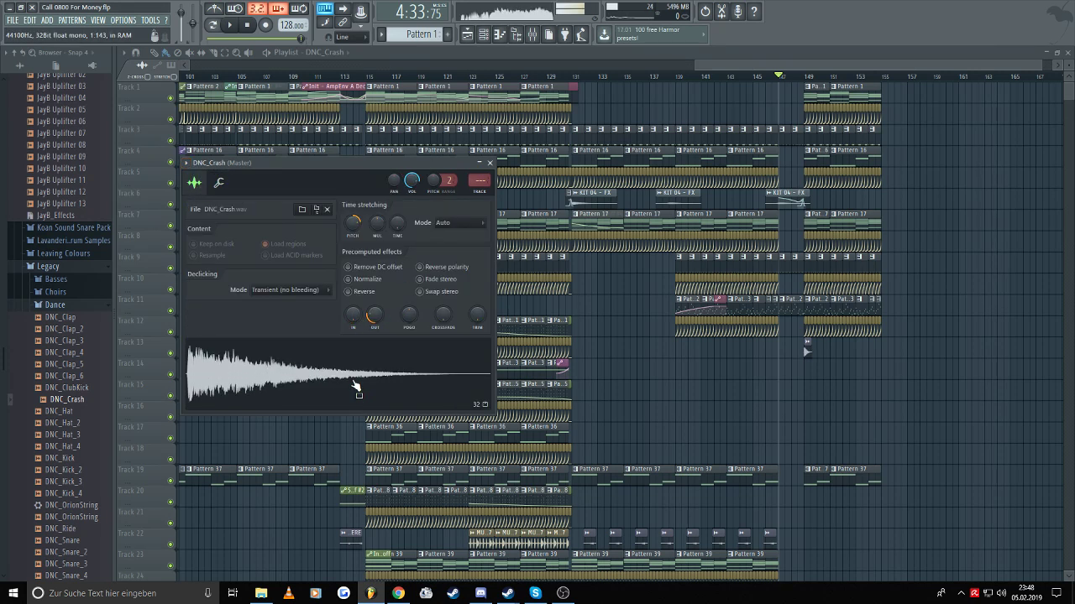
# - Route the DNC_Crash channel to mixer Insert 36 and close its channel settings
pyautogui.click(533, 33)
pyautogui.moveTo(479, 181); pyautogui.dragTo(478, 138)
pyautogui.click(879, 244)
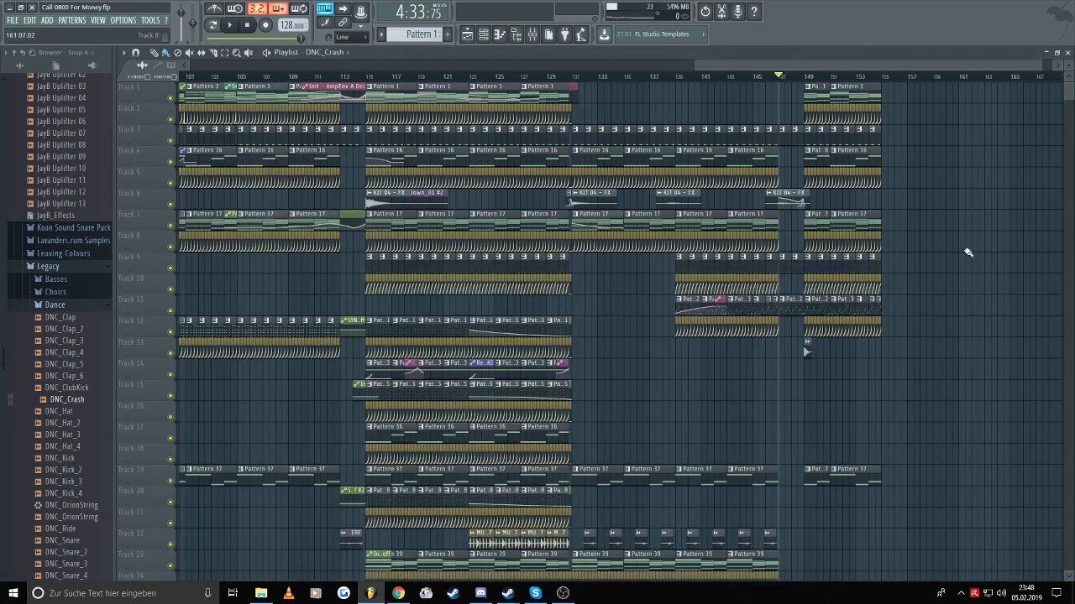
# - Solo Track 13 and play back the DNC_Crash clip at bar 149
pyautogui.scroll(6, 887, 367)
pyautogui.scroll(5, 500, 336)
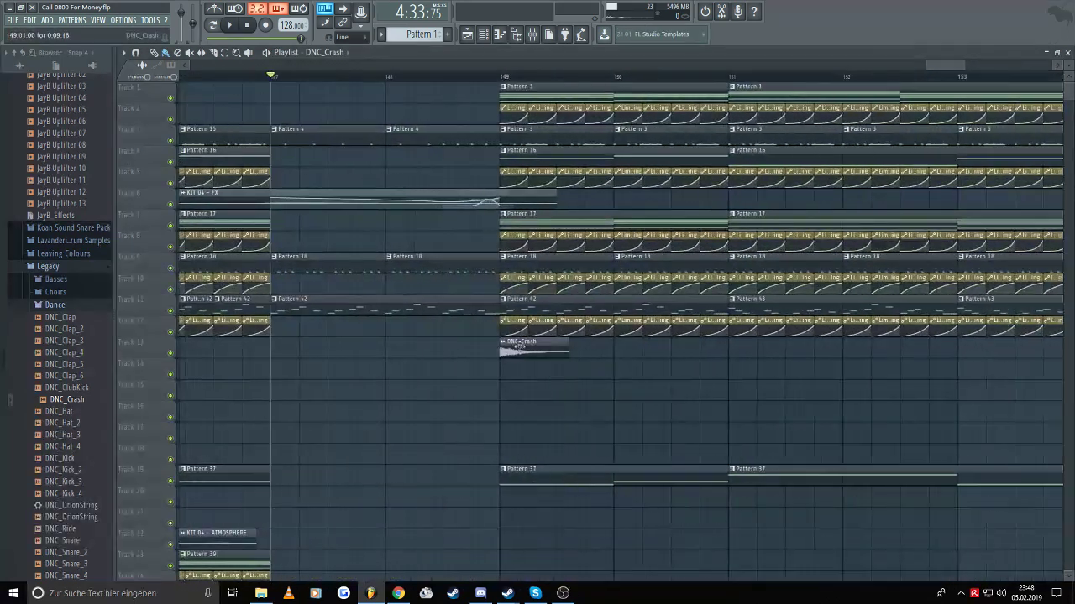
pyautogui.moveTo(541, 345)
pyautogui.mouseDown()
pyautogui.moveTo(541, 200)
pyautogui.moveTo(535, 349)
pyautogui.mouseUp()
pyautogui.rightClick(171, 355)
pyautogui.press('space')
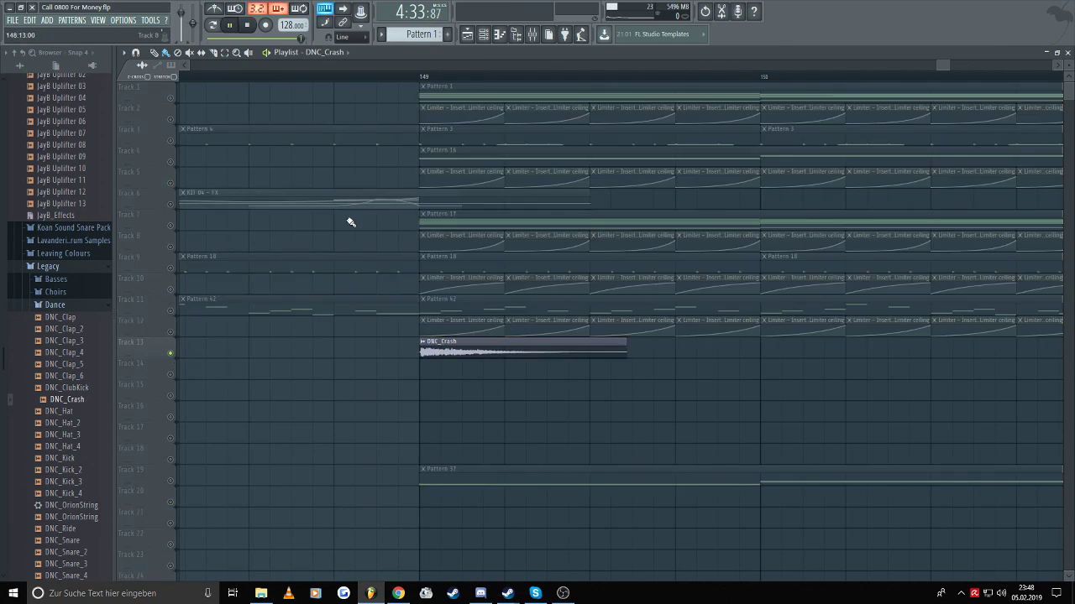
pyautogui.click(532, 34)
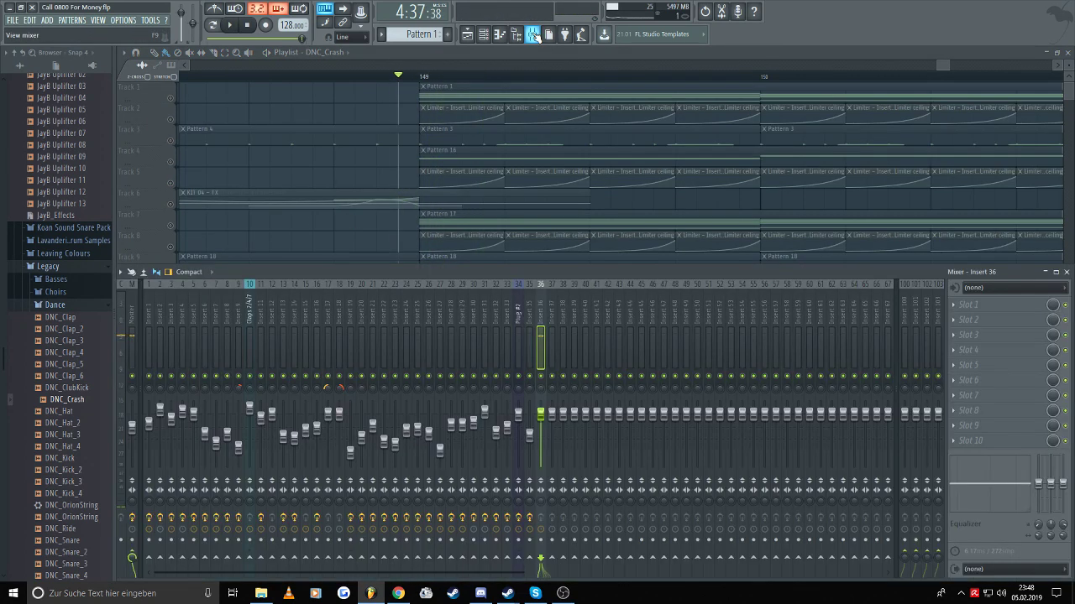
pyautogui.press('F9')
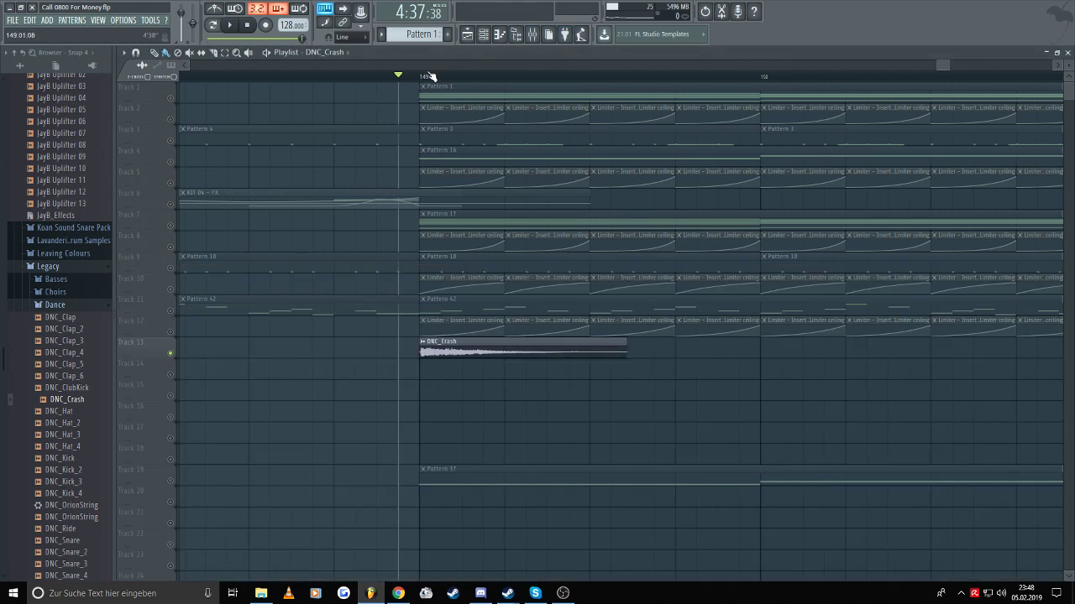
# - Load Fruity Stereo Enhancer in slot 9 of Insert 36 and create a volume automation clip spanning the crash from bar 149
pyautogui.moveTo(426, 76); pyautogui.dragTo(631, 80)
pyautogui.click(532, 34)
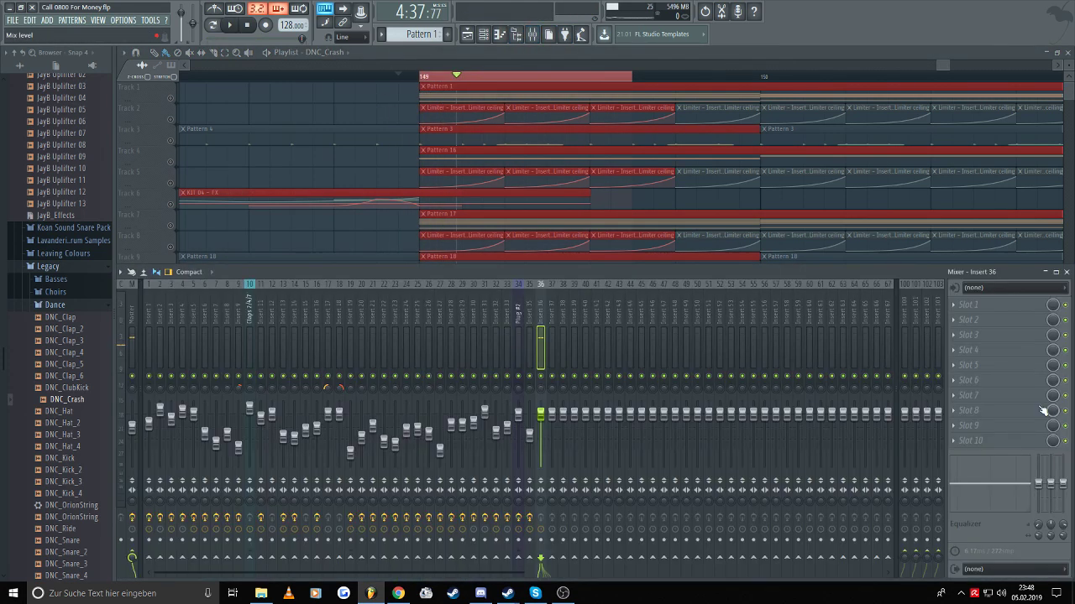
pyautogui.click(995, 430)
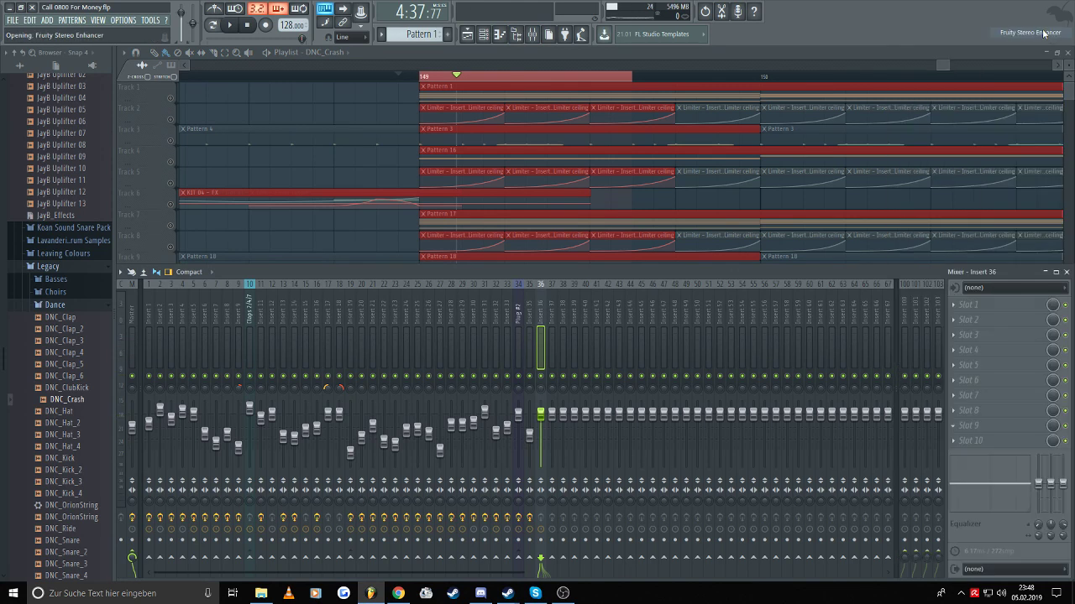
pyautogui.click(1031, 34)
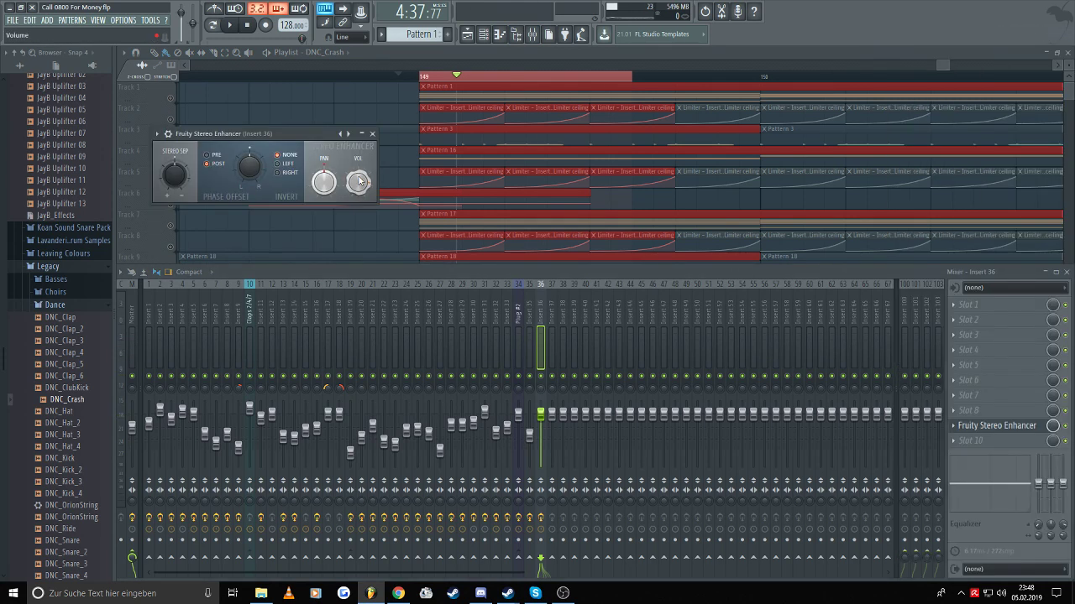
pyautogui.rightClick(360, 182)
pyautogui.click(395, 250)
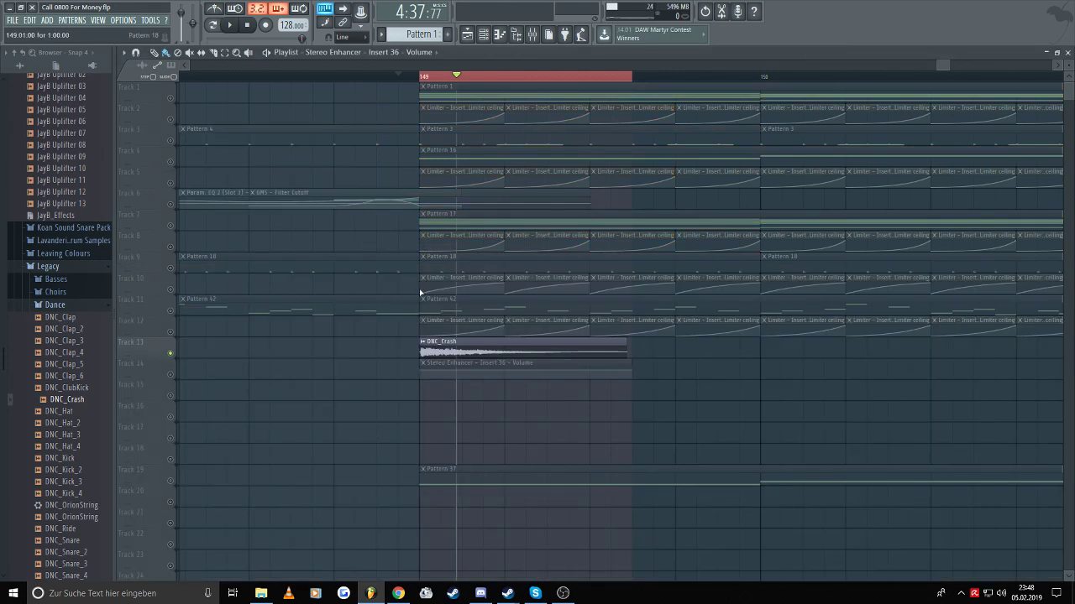
# - Shape the Stereo Enhancer volume automation as a short rise from bar 149 to a 90% point at 149.02, with the end point at 90%
pyautogui.rightClick(424, 369)
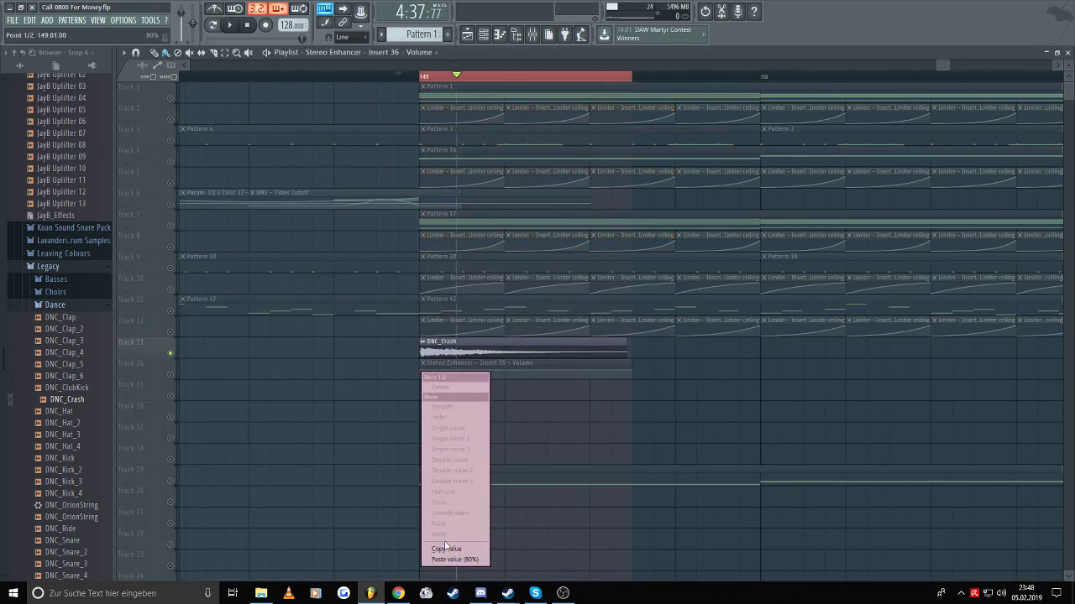
pyautogui.click(445, 547)
pyautogui.rightClick(443, 371)
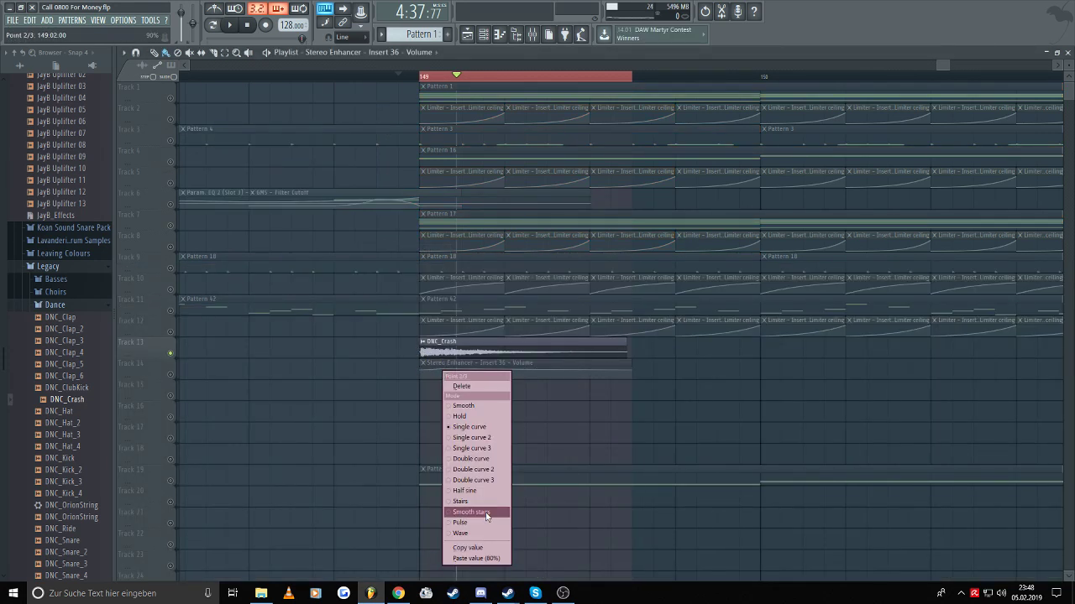
pyautogui.click(483, 558)
pyautogui.rightClick(445, 371)
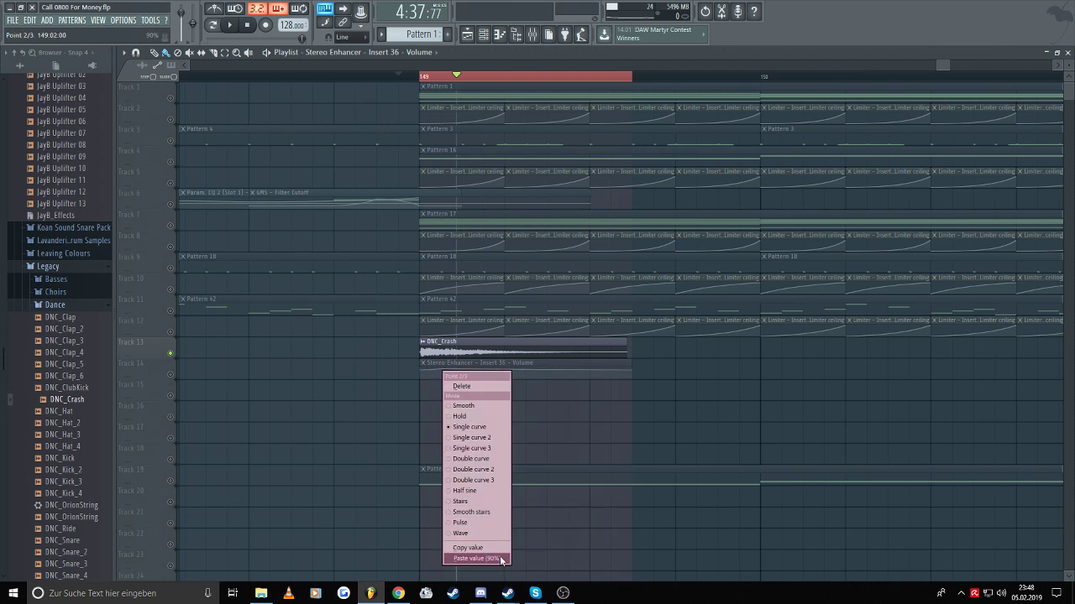
pyautogui.click(499, 555)
pyautogui.rightClick(633, 371)
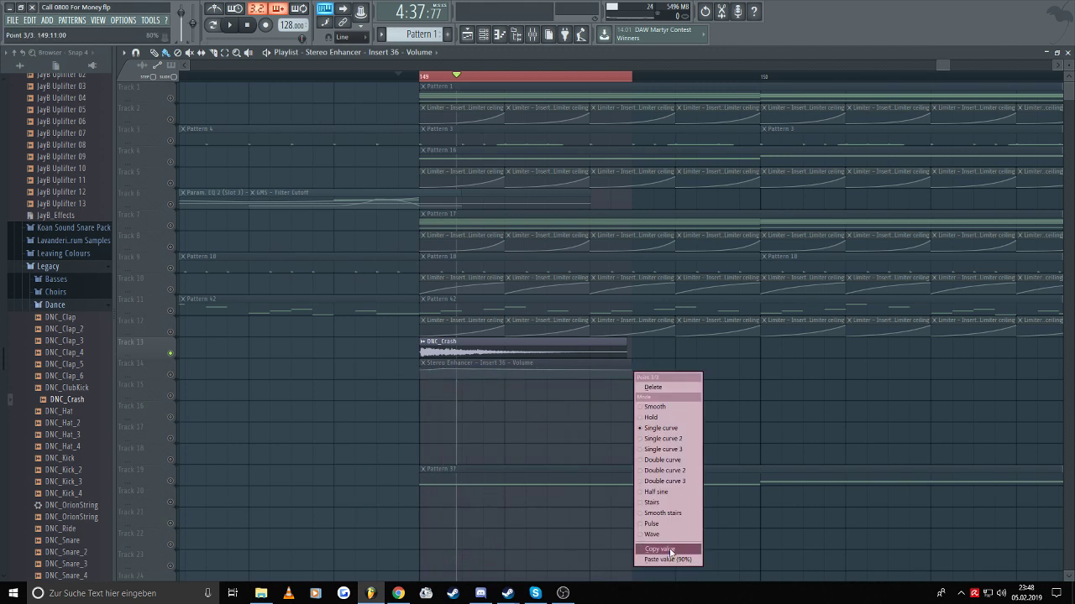
pyautogui.click(663, 558)
pyautogui.rightClick(443, 372)
pyautogui.click(476, 558)
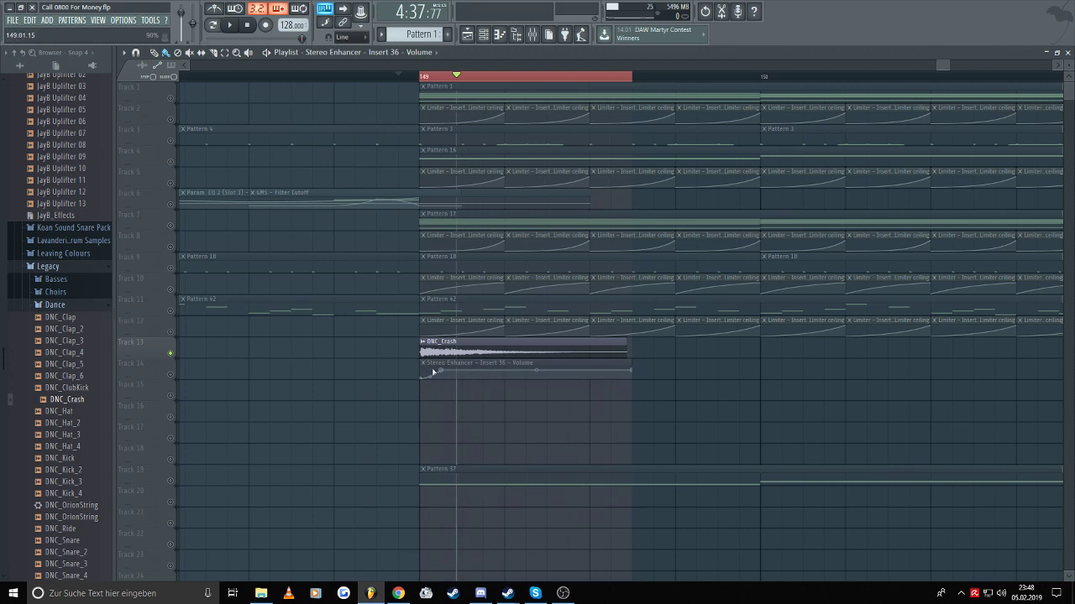
# - Move the volume automation clip onto Track 13 over DNC_Crash and nudge it to start slightly before bar 149, checking it by playback
pyautogui.moveTo(432, 364); pyautogui.dragTo(433, 342)
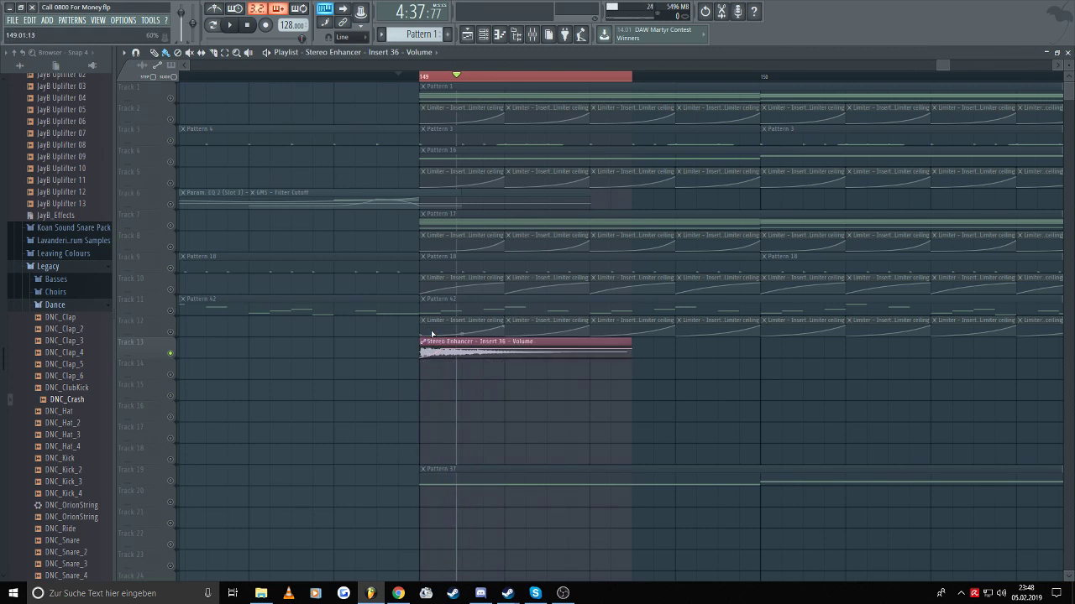
pyautogui.press('space')
pyautogui.click(401, 75)
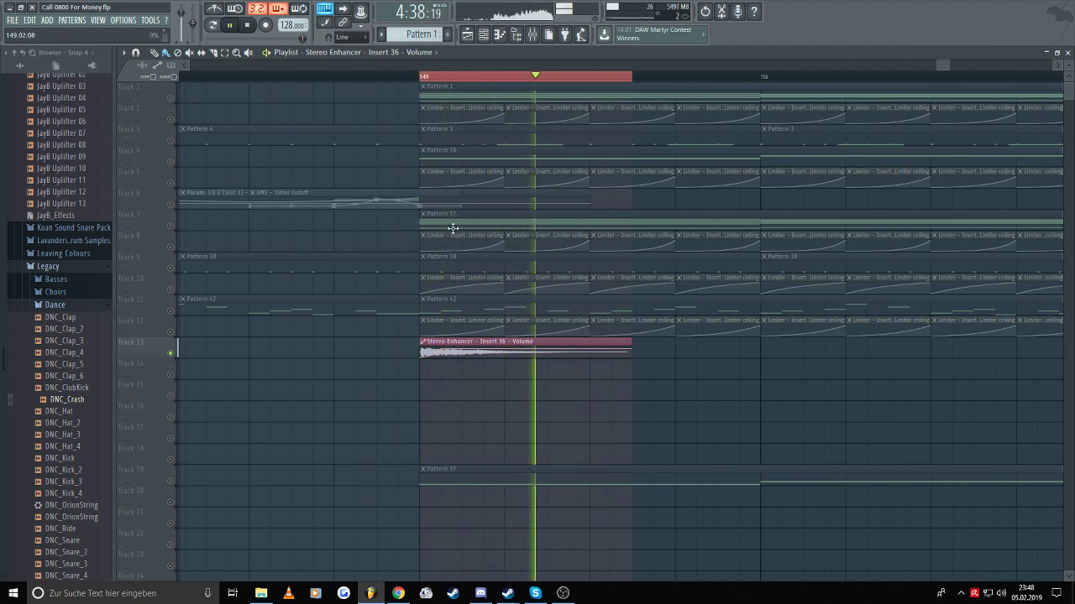
pyautogui.press('space')
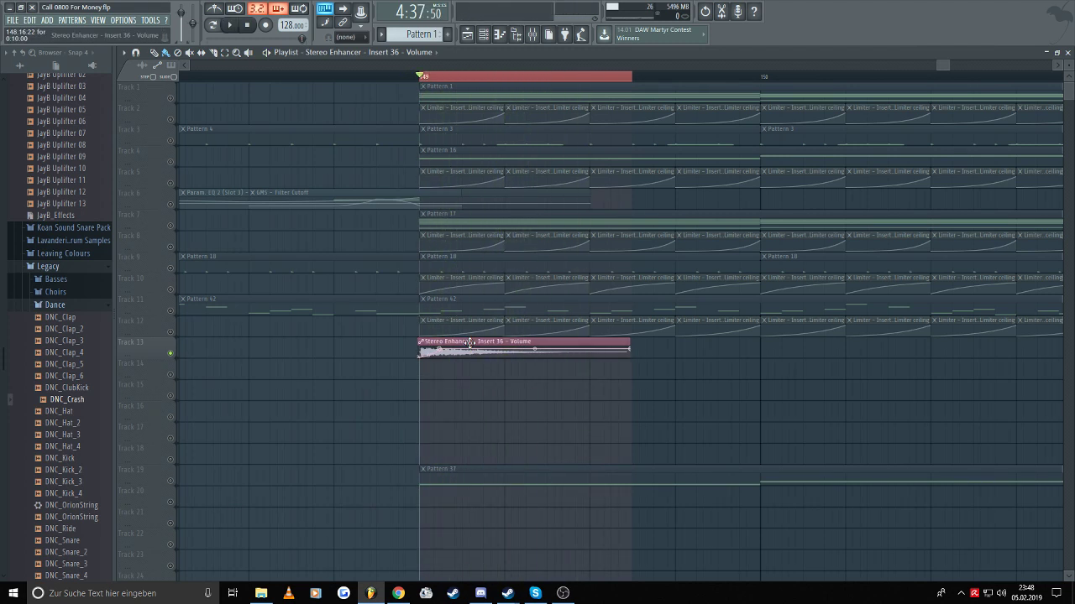
pyautogui.press('space')
pyautogui.press('space')
pyautogui.press('space')
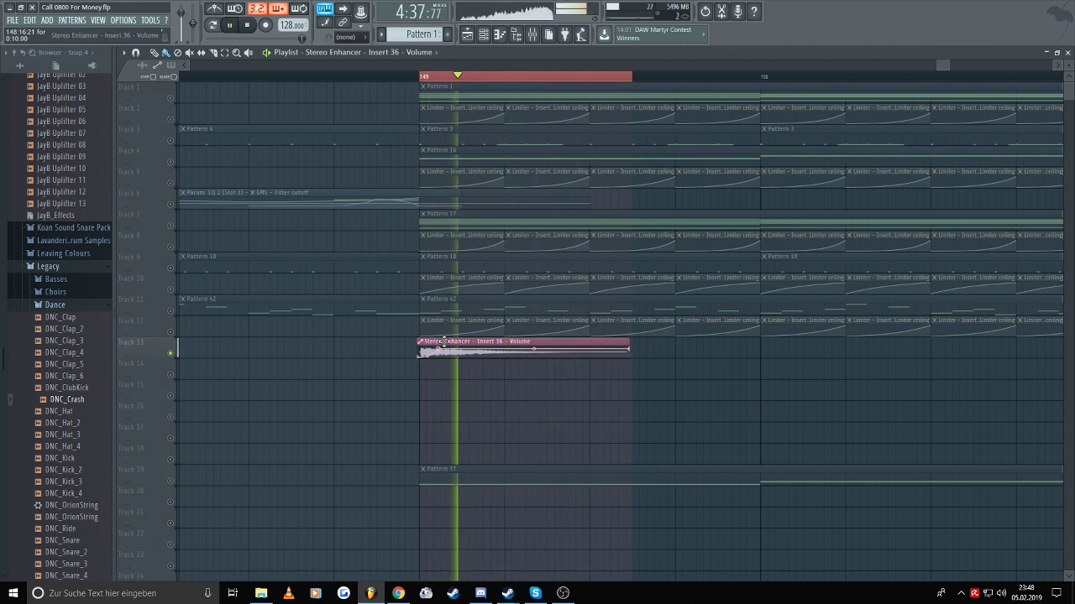
pyautogui.press('space')
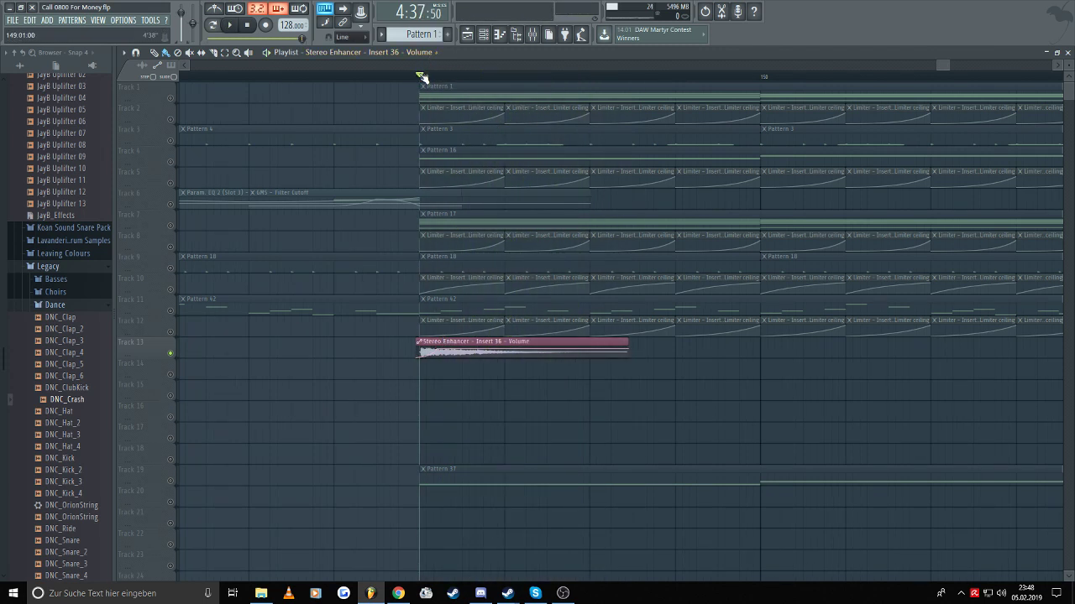
# - Select bars 149 to 150, load Fruity Delay Bank in slot 2 of Insert 36, and play back the crash with it
pyautogui.moveTo(430, 78); pyautogui.dragTo(764, 76)
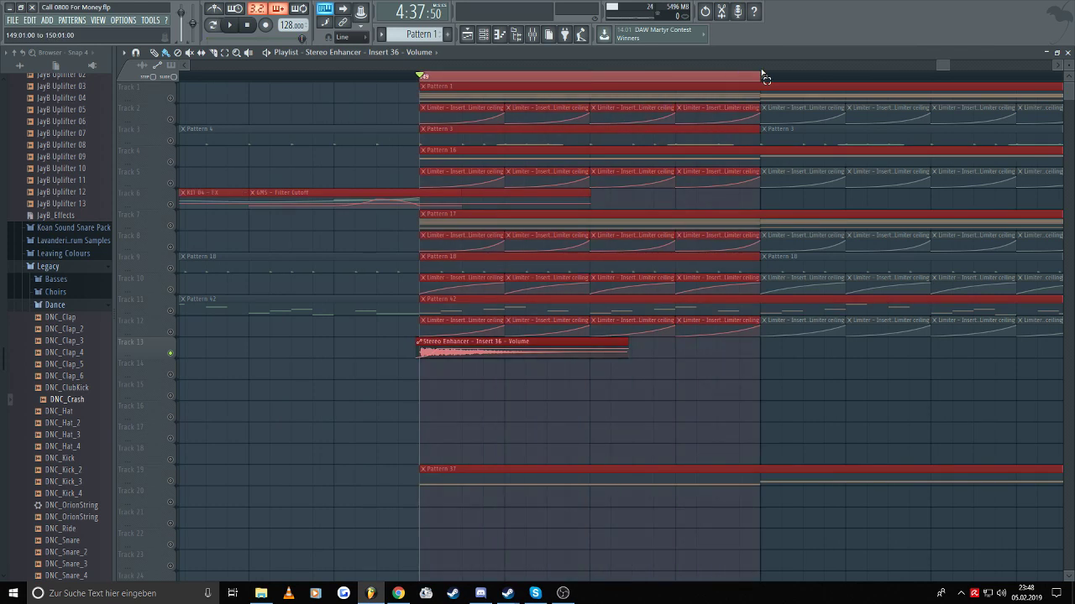
pyautogui.click(531, 35)
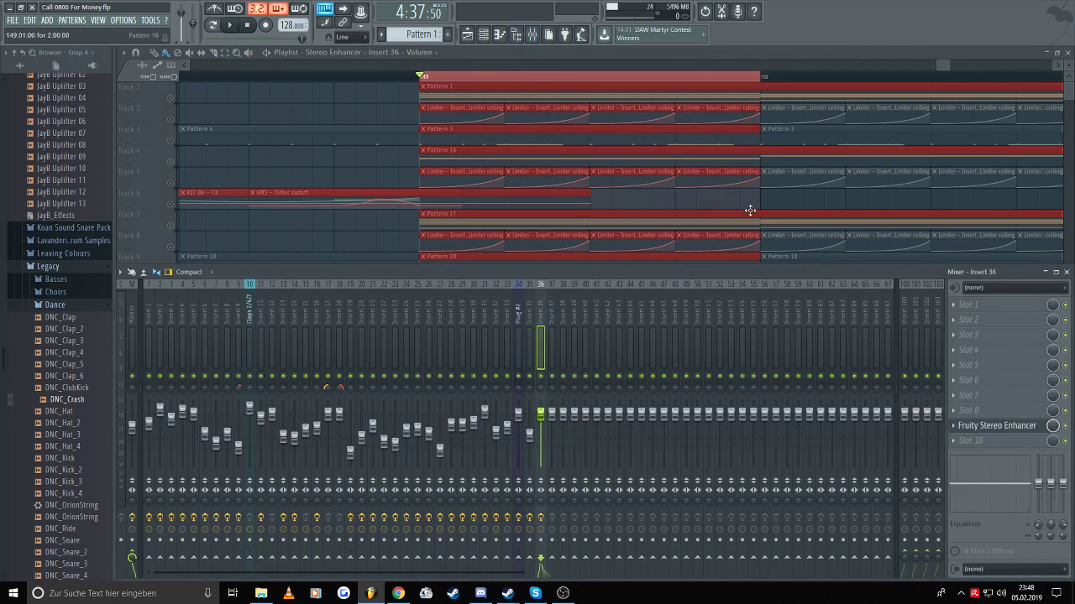
pyautogui.click(973, 321)
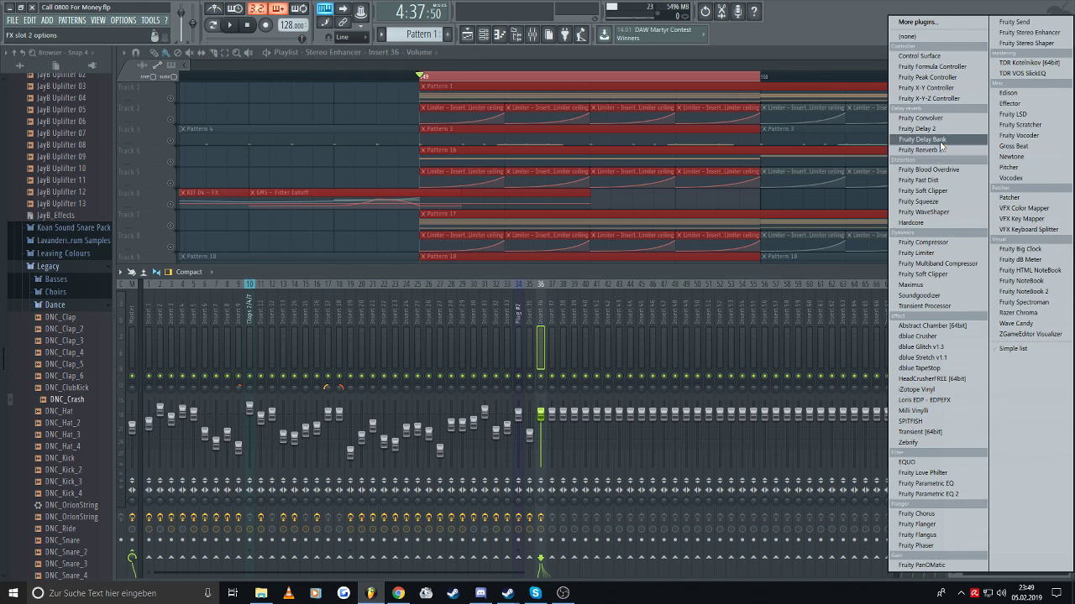
pyautogui.click(923, 139)
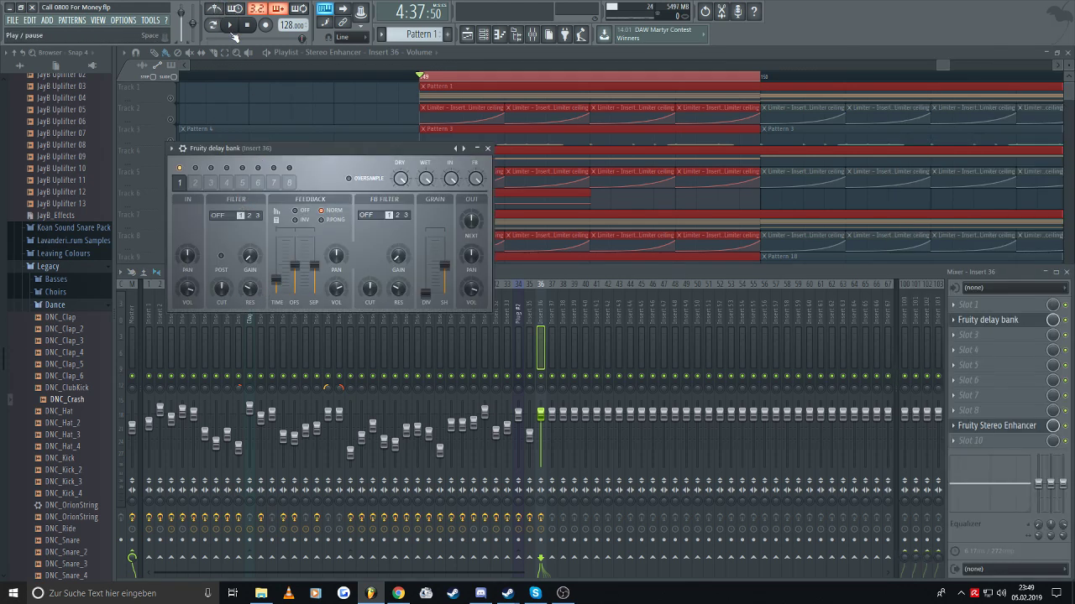
pyautogui.click(232, 29)
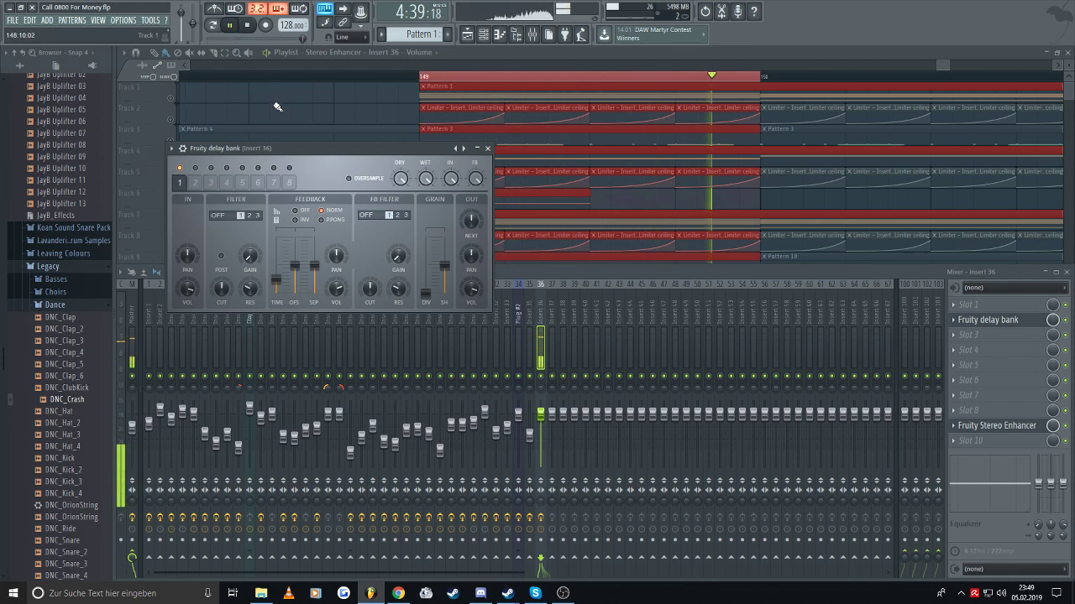
pyautogui.press('space')
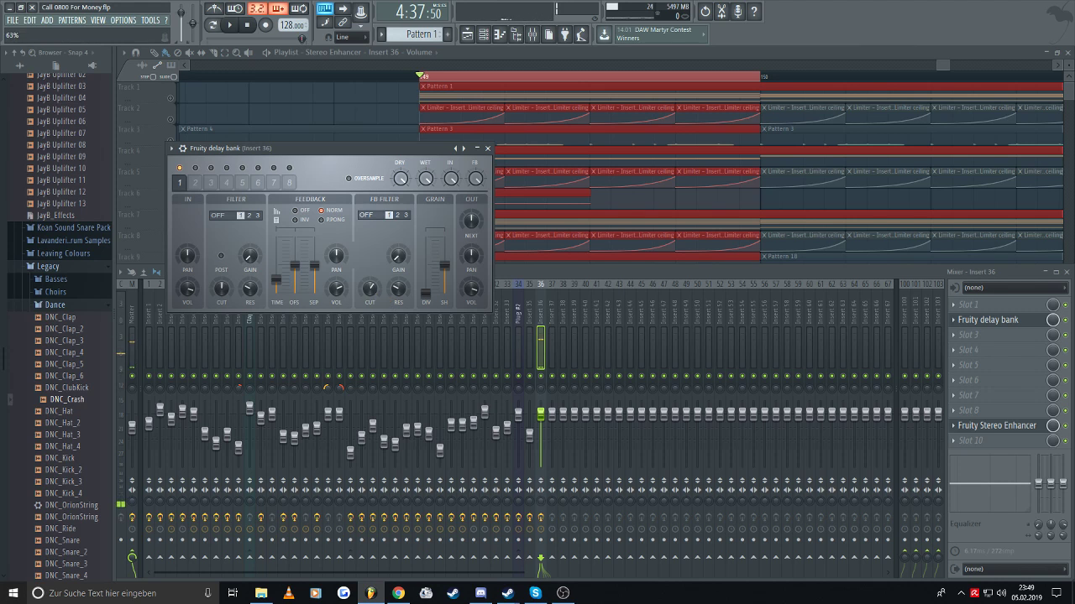
# - Set the Fruity Delay Bank feedback filter to LP and adjust its cutoff and gain while playing back the crash
pyautogui.press('space')
pyautogui.press('space')
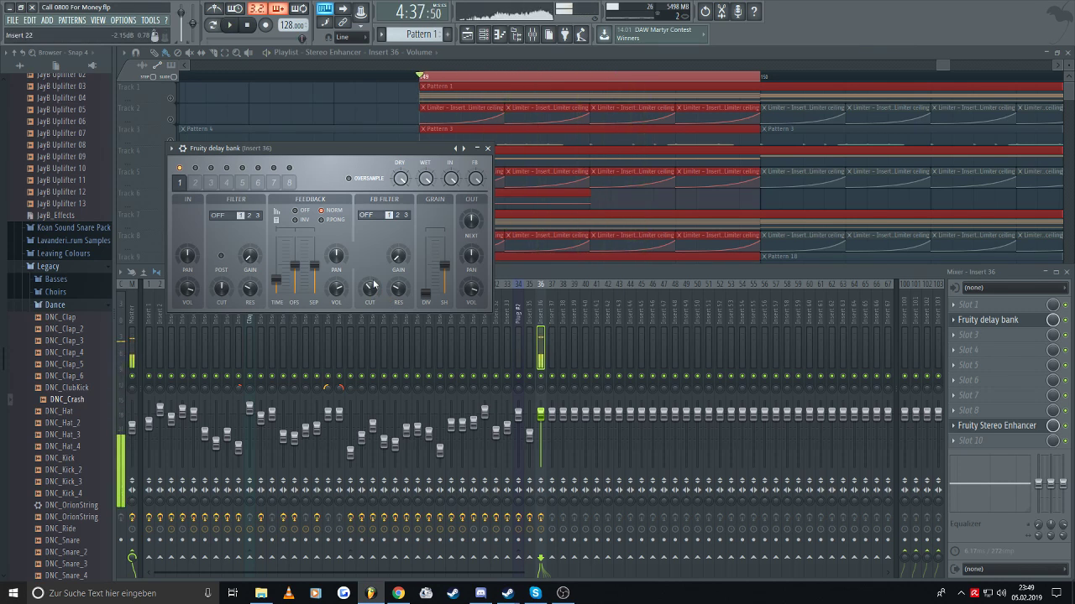
pyautogui.click(366, 215)
pyautogui.press('space')
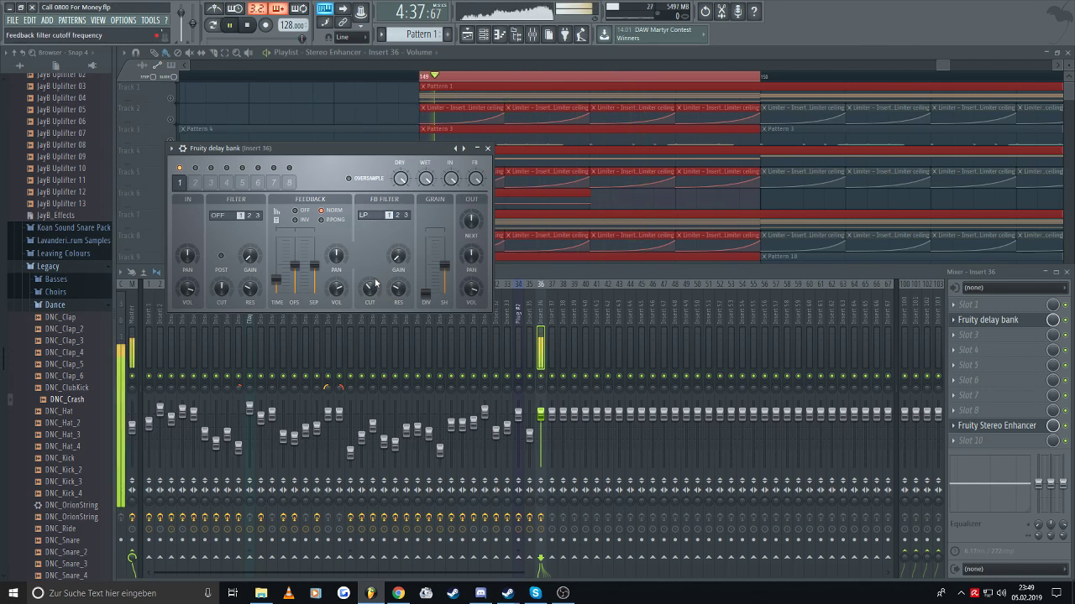
pyautogui.press('space')
pyautogui.press('space')
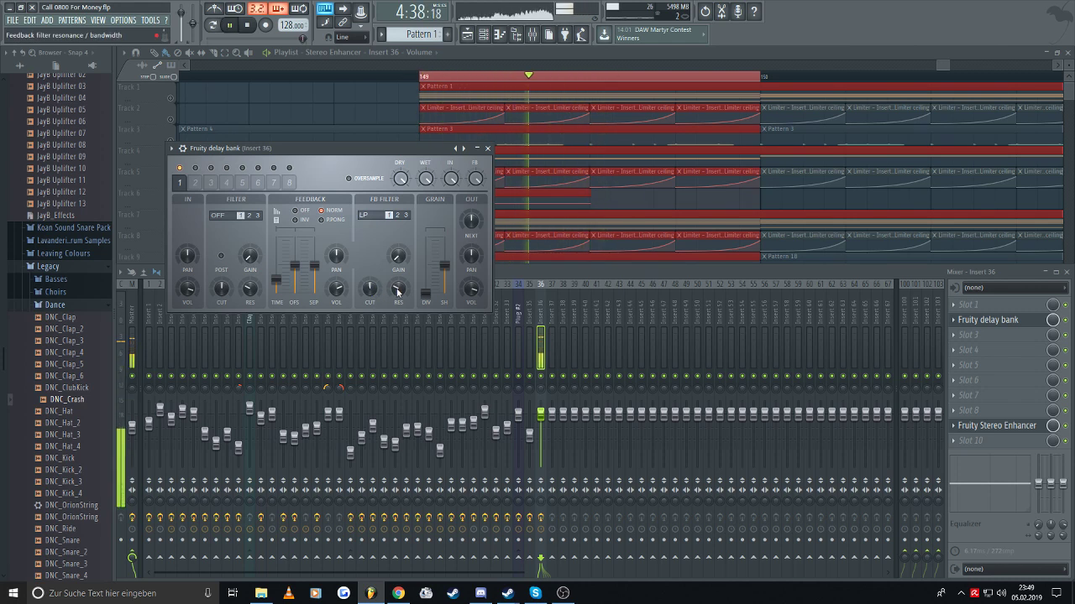
pyautogui.press('space')
pyautogui.press('space')
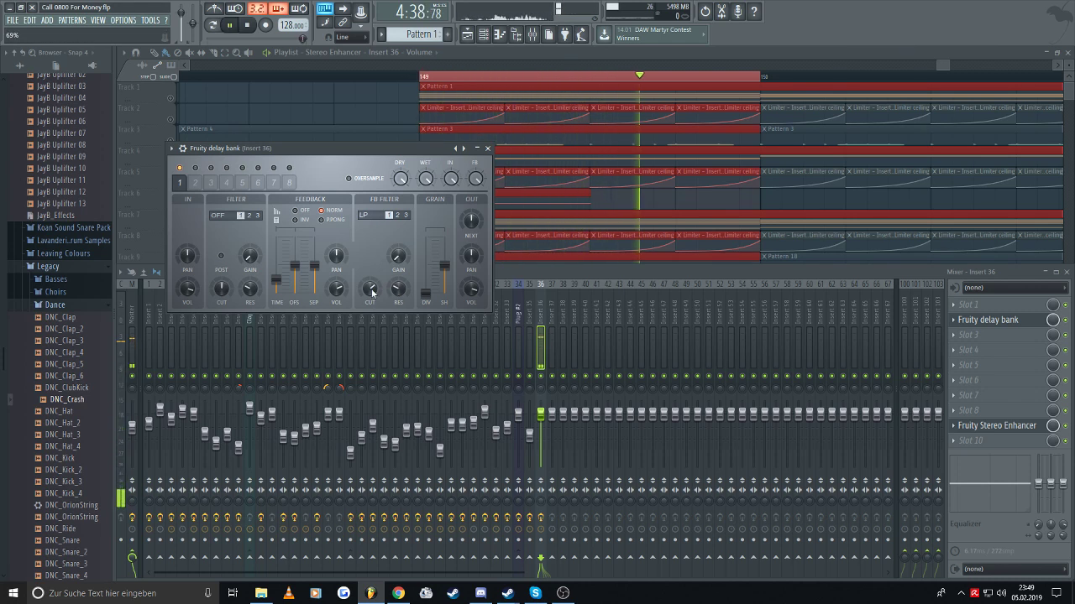
pyautogui.moveTo(372, 293); pyautogui.dragTo(372, 286)
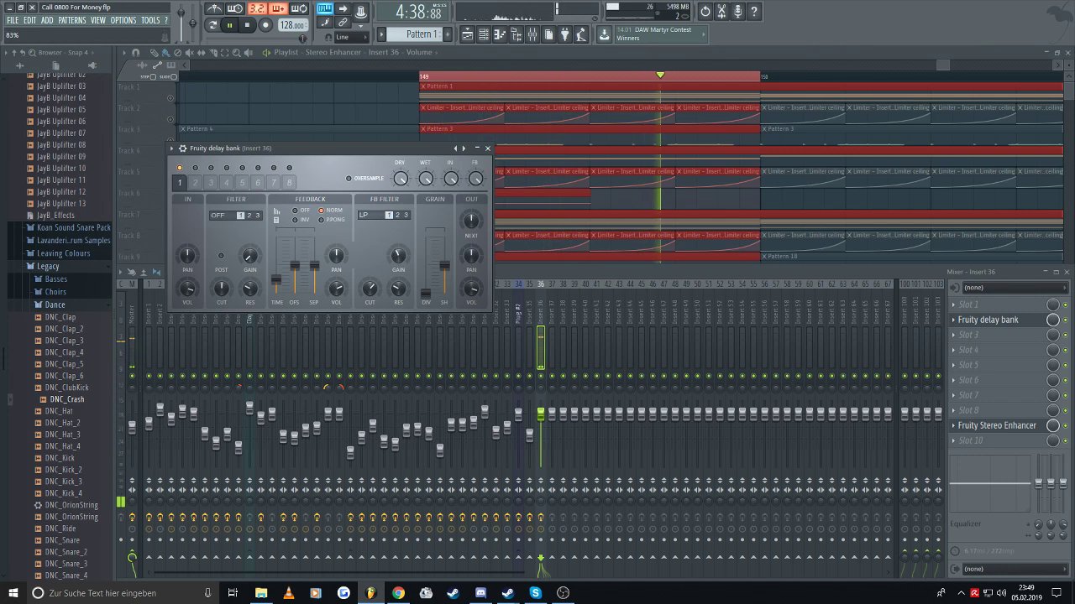
pyautogui.press('space')
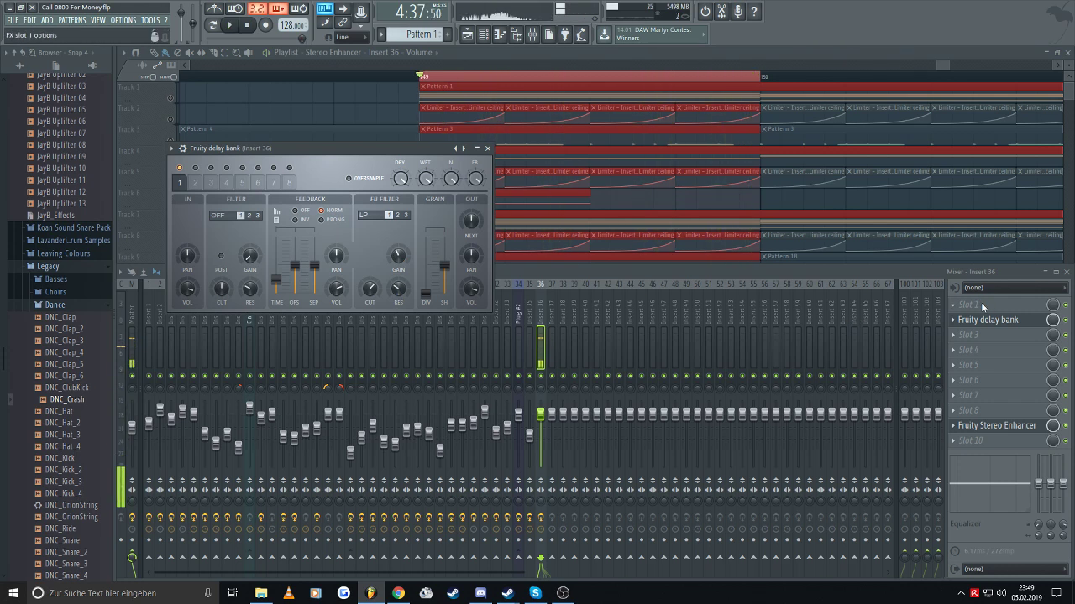
# - Load Fruity Parametric EQ 2 in slot 1 of Insert 36 and cut the lows with band 1 at about 1932 Hz during playback
pyautogui.click(983, 308)
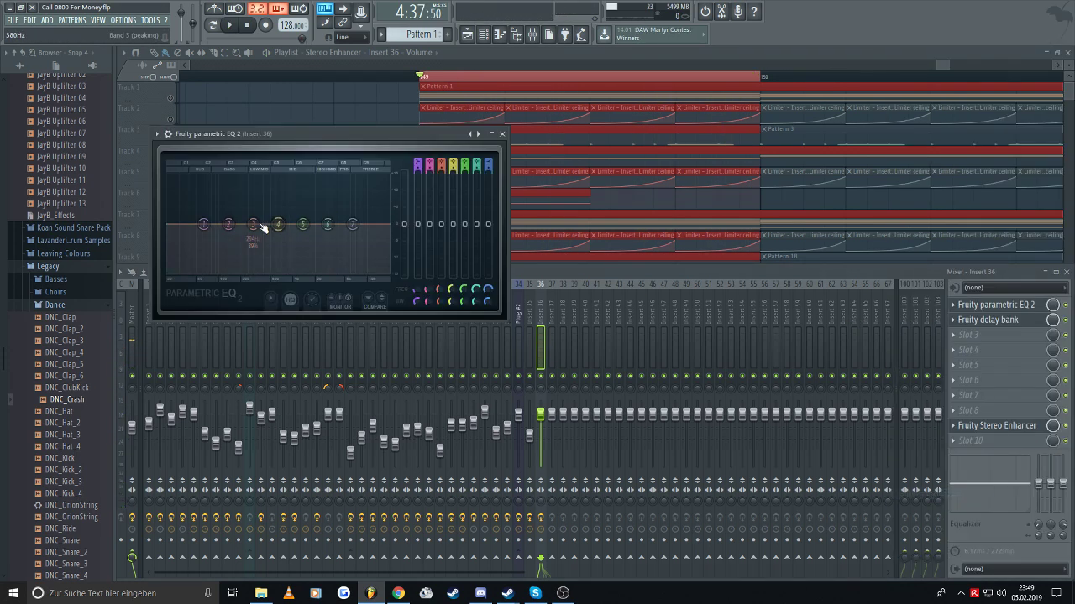
pyautogui.moveTo(194, 221); pyautogui.dragTo(315, 270)
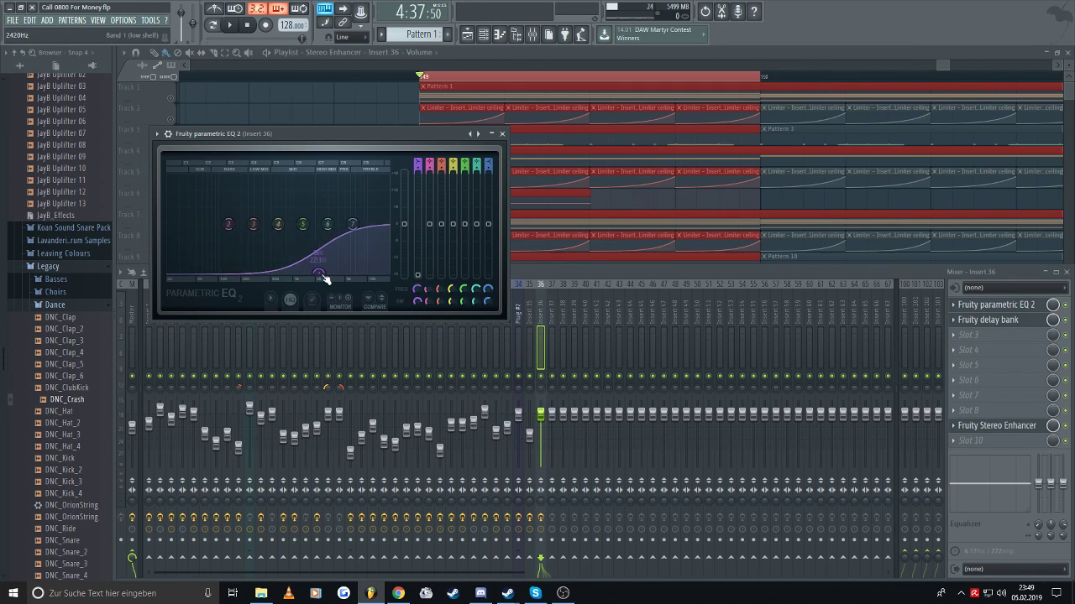
pyautogui.press('space')
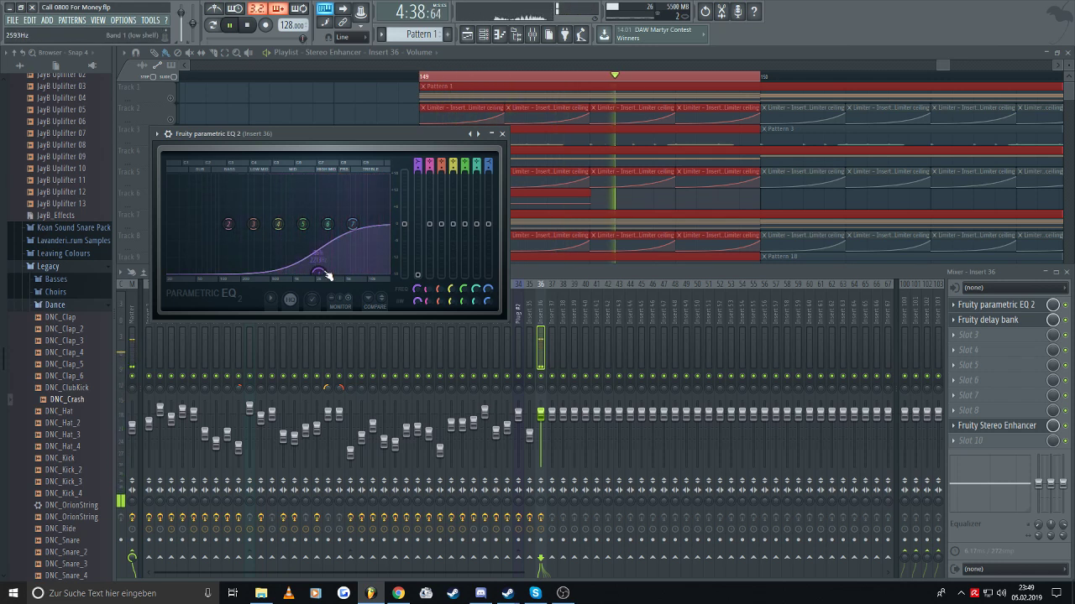
pyautogui.moveTo(324, 273); pyautogui.dragTo(319, 282)
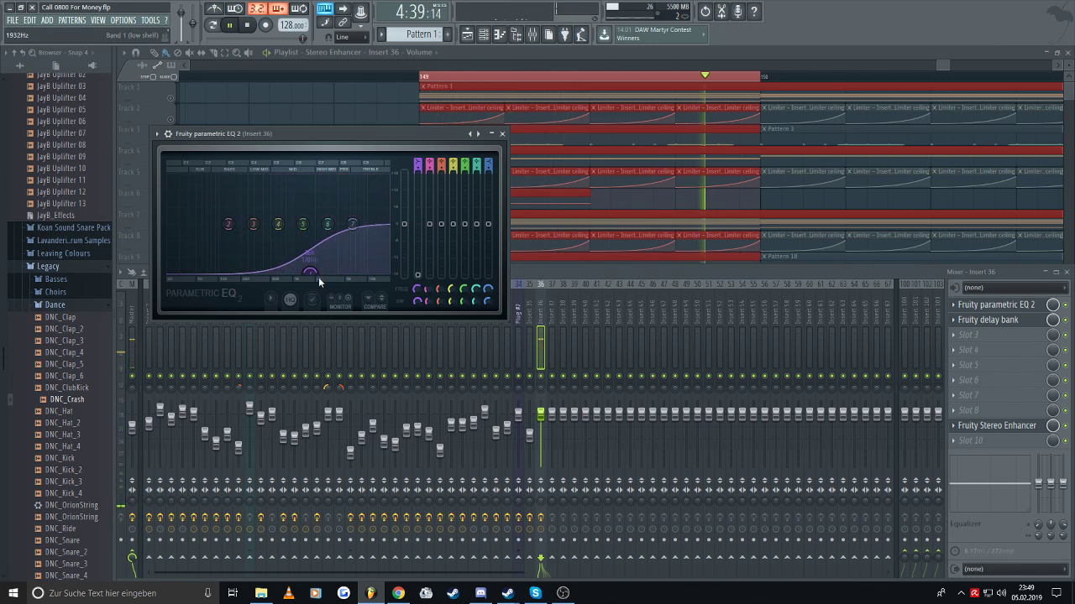
pyautogui.press('space')
# - Turn the Fruity Delay Bank feedback filter off and play back the crash
pyautogui.click(1008, 325)
pyautogui.click(1008, 325)
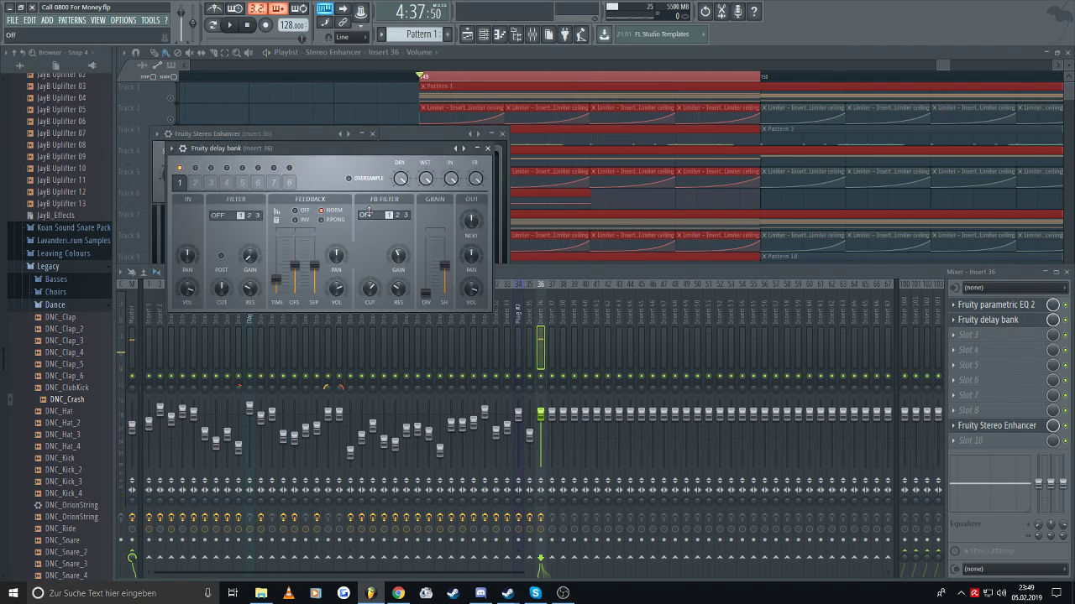
pyautogui.press('space')
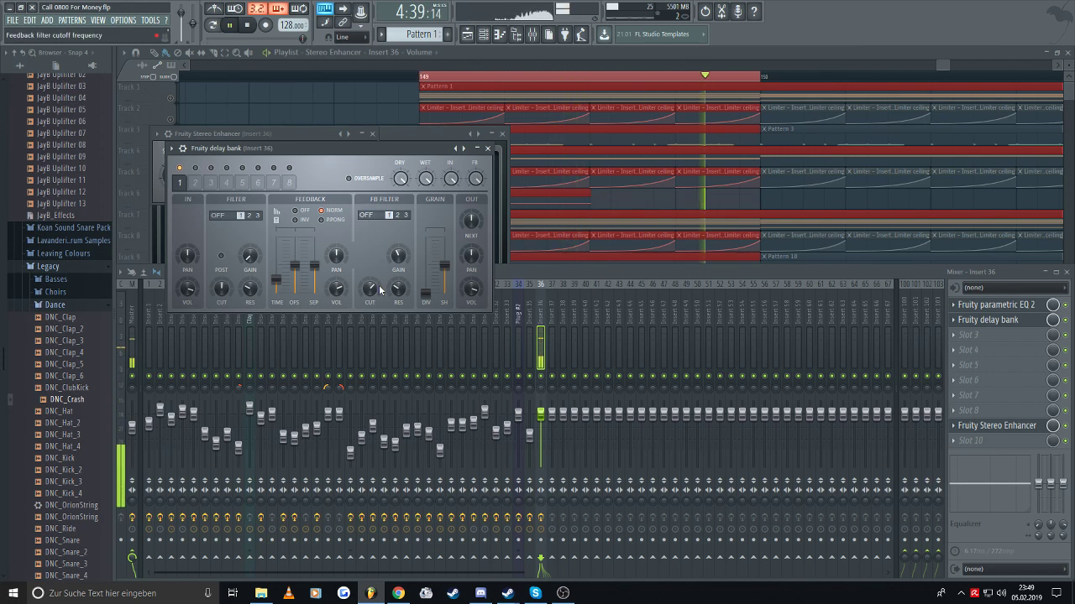
pyautogui.press('space')
# - Set the Fruity Stereo Enhancer phase offset to about 3.6 ms right and play back the crash
pyautogui.click(1013, 426)
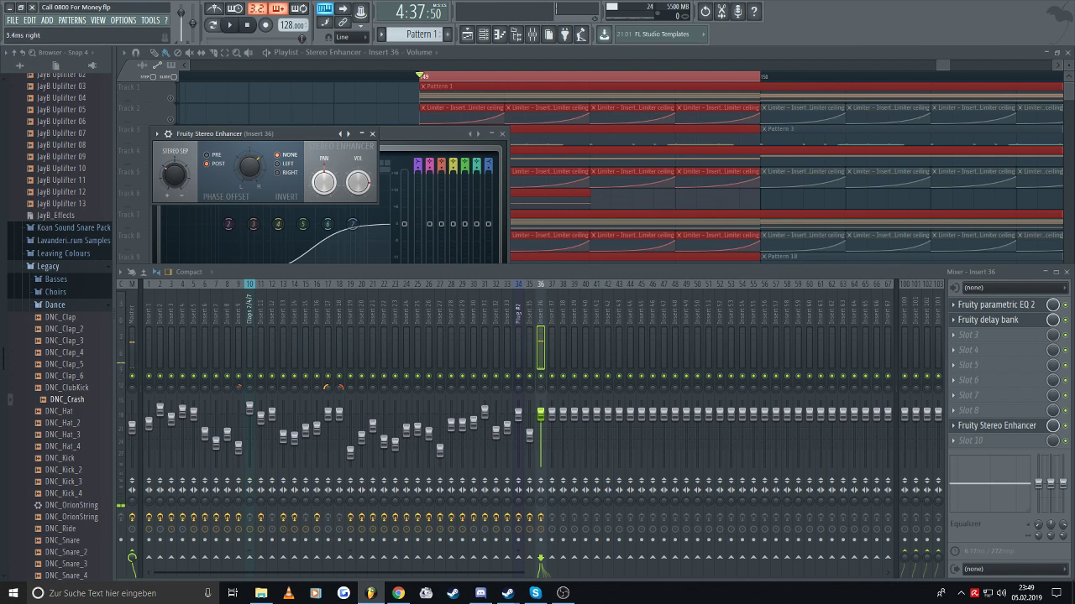
pyautogui.press('space')
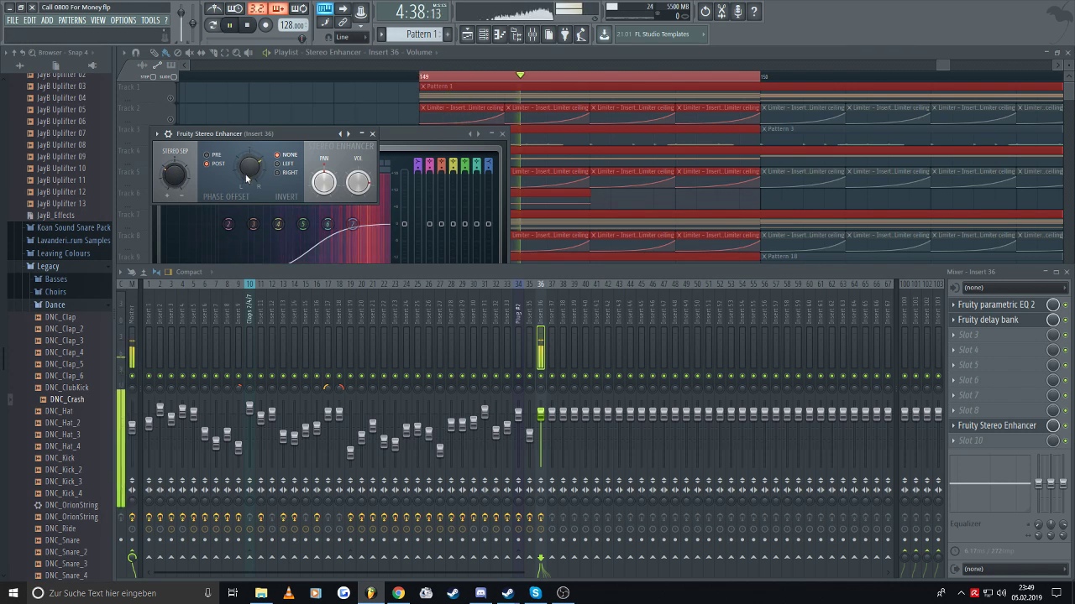
pyautogui.press('space')
# - Load Fruity Limiter in slot 10 of Insert 36 and adjust its saturation while playing back the crash
pyautogui.click(965, 440)
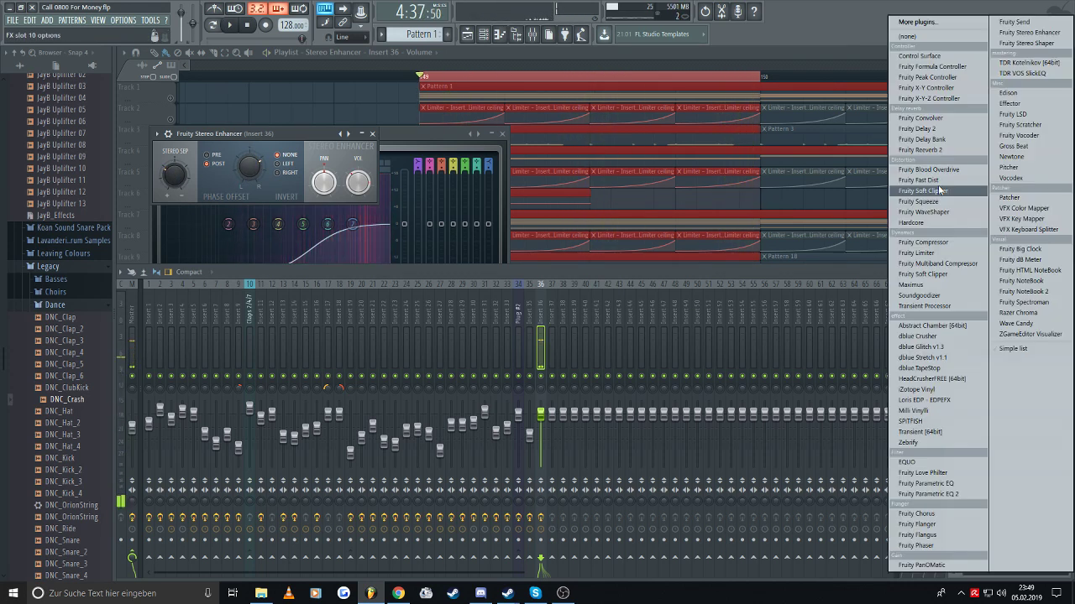
pyautogui.click(918, 254)
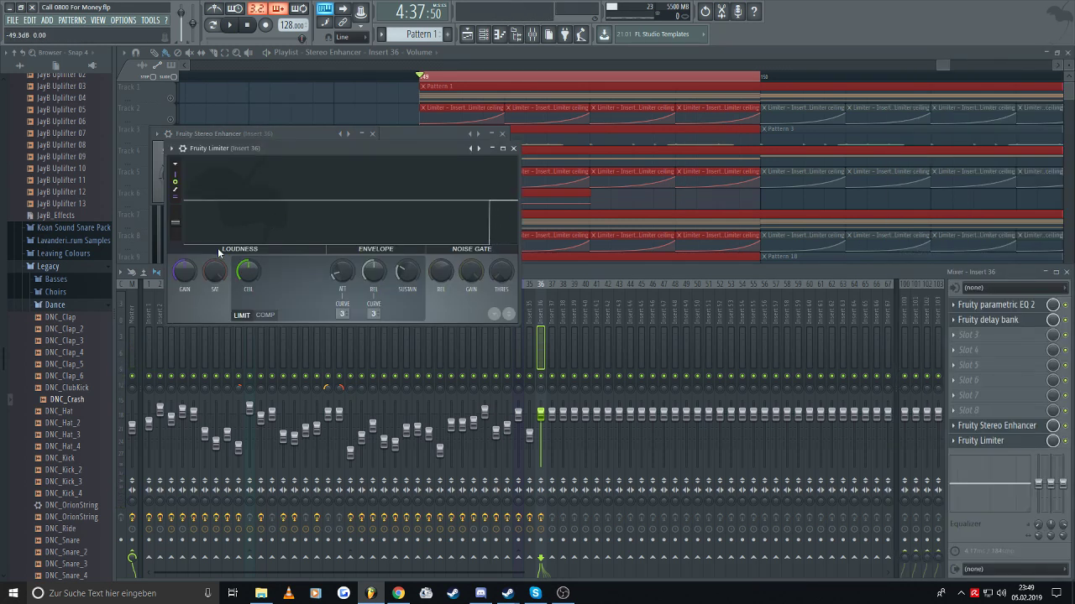
pyautogui.press('space')
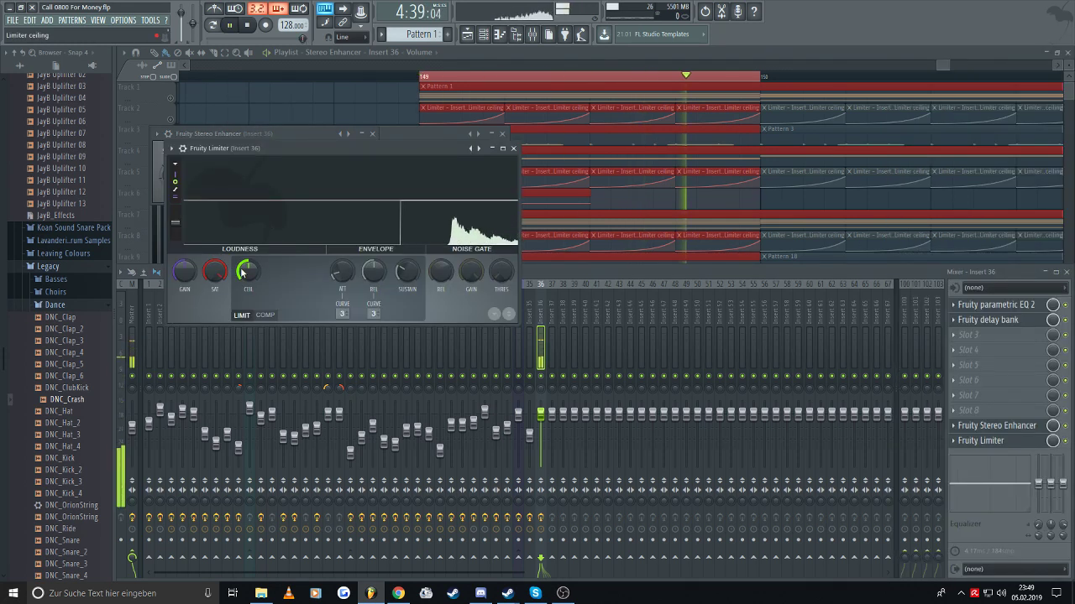
pyautogui.press('space')
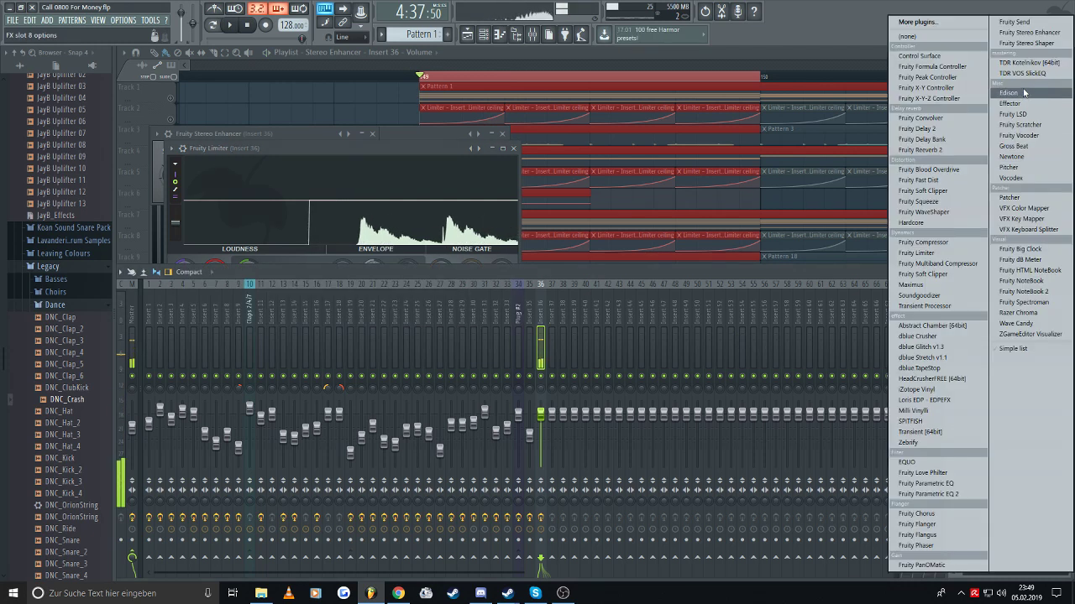
# - Load TDR Kotelnikov in slot 8 of Insert 36 and set threshold to -24.5 dB and ratio to 3.8:1 during playback
pyautogui.click(969, 411)
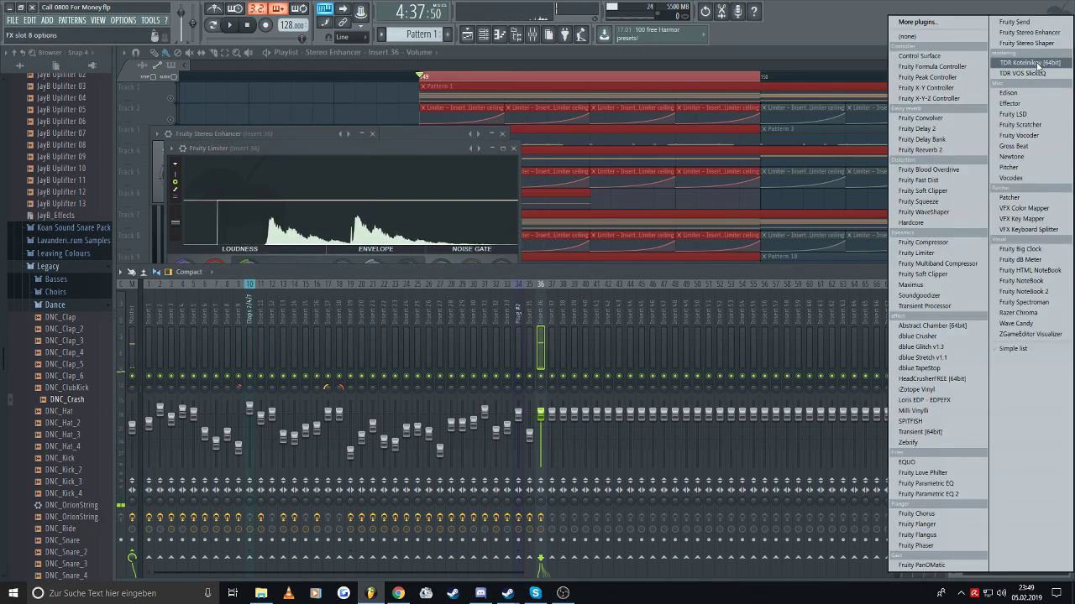
pyautogui.click(1028, 62)
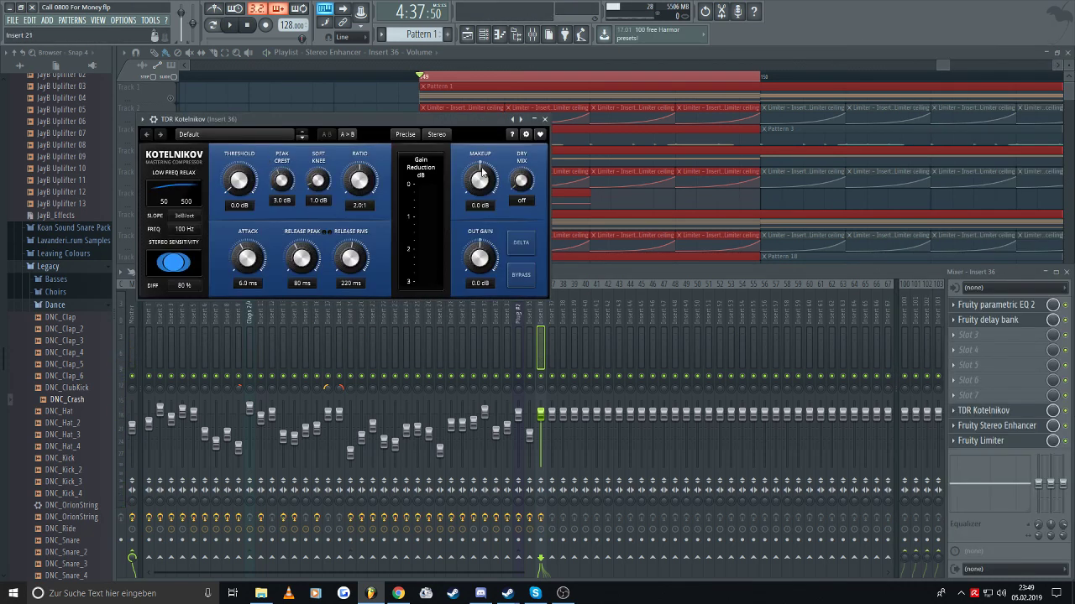
pyautogui.moveTo(472, 120); pyautogui.dragTo(634, 213)
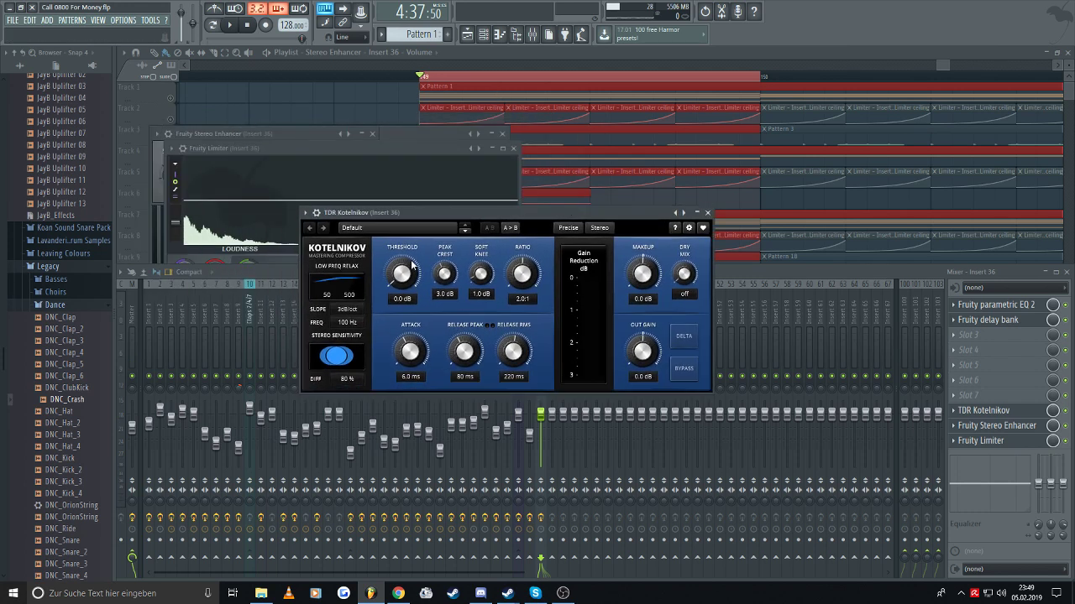
pyautogui.moveTo(412, 269); pyautogui.dragTo(405, 274)
pyautogui.press('space')
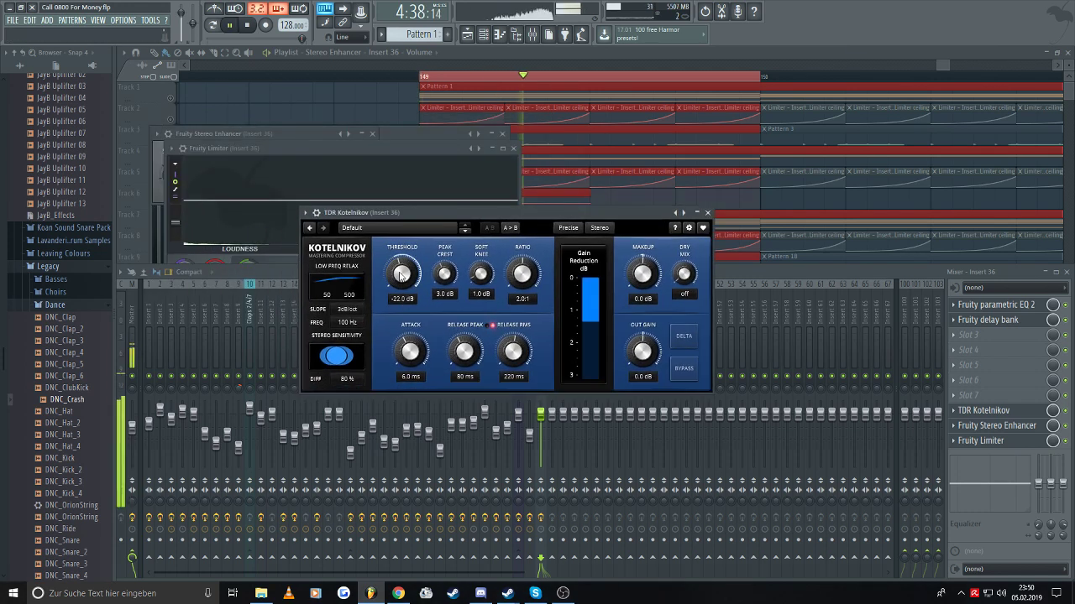
pyautogui.press('space')
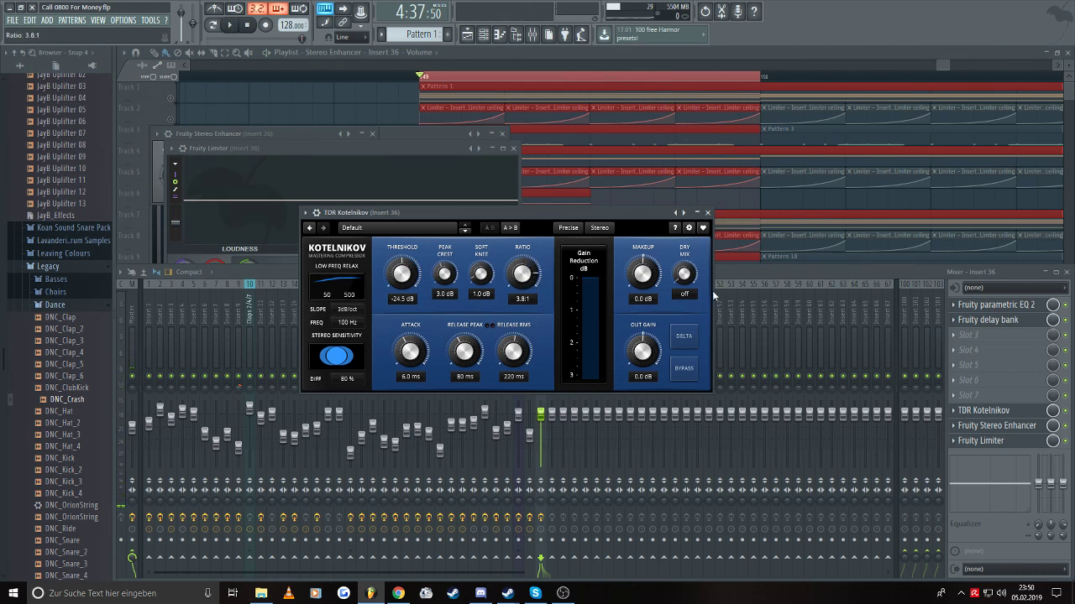
# - Set the TDR Kotelnikov makeup gain to 1.9 dB while playing back the compressed crash
pyautogui.press('space')
pyautogui.moveTo(644, 282); pyautogui.dragTo(649, 267)
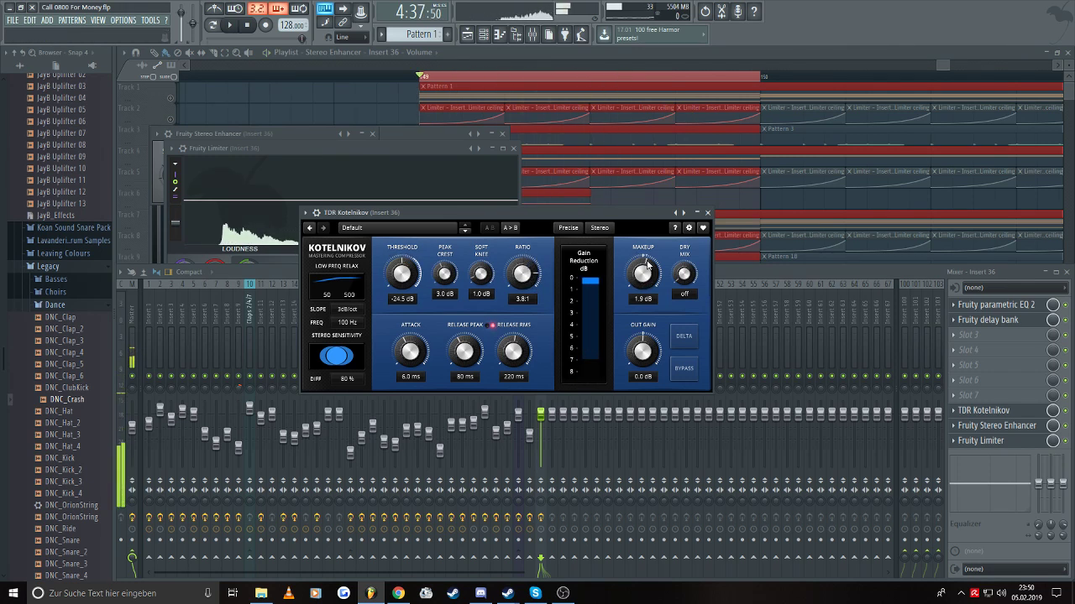
pyautogui.press('space')
pyautogui.press('space')
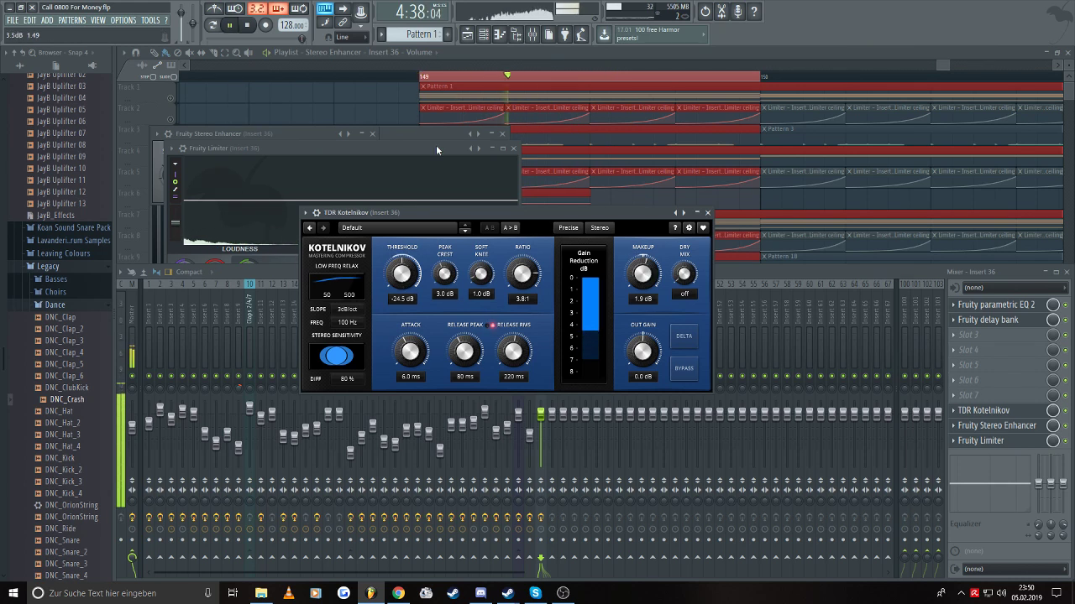
# - Clear the time selection, unsolo Track 13, and move the crash with its volume automation to Track 6 at bar 149
pyautogui.click(469, 80)
pyautogui.press('space')
pyautogui.press('space')
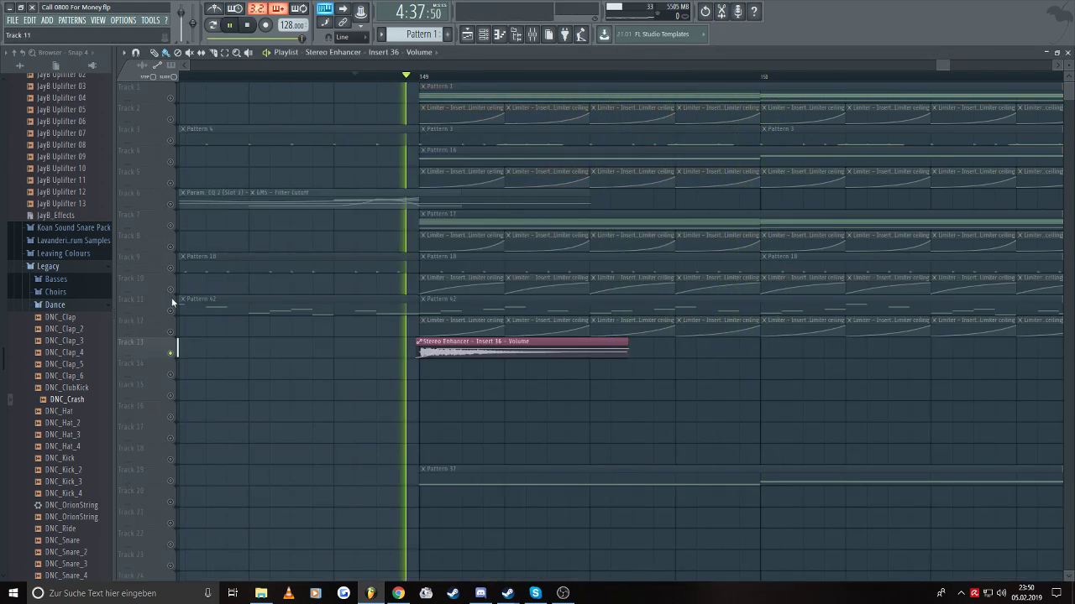
pyautogui.rightClick(174, 356)
pyautogui.press('space')
pyautogui.moveTo(666, 421); pyautogui.dragTo(427, 187)
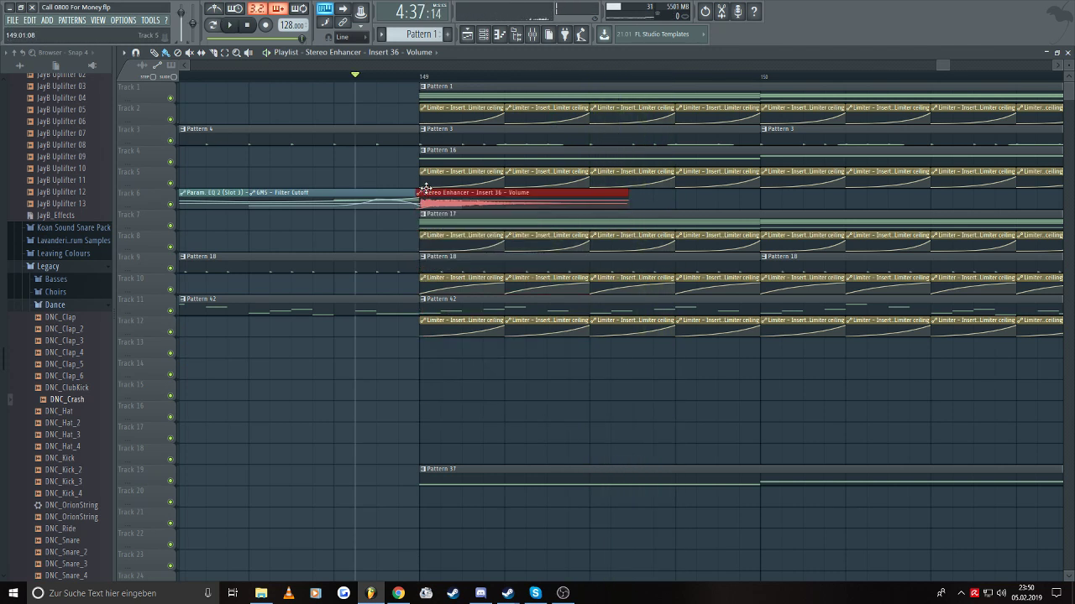
# - Play the full arrangement from before bar 149 and lower the Insert 36 fader to about 57%
pyautogui.click(272, 77)
pyautogui.press('space')
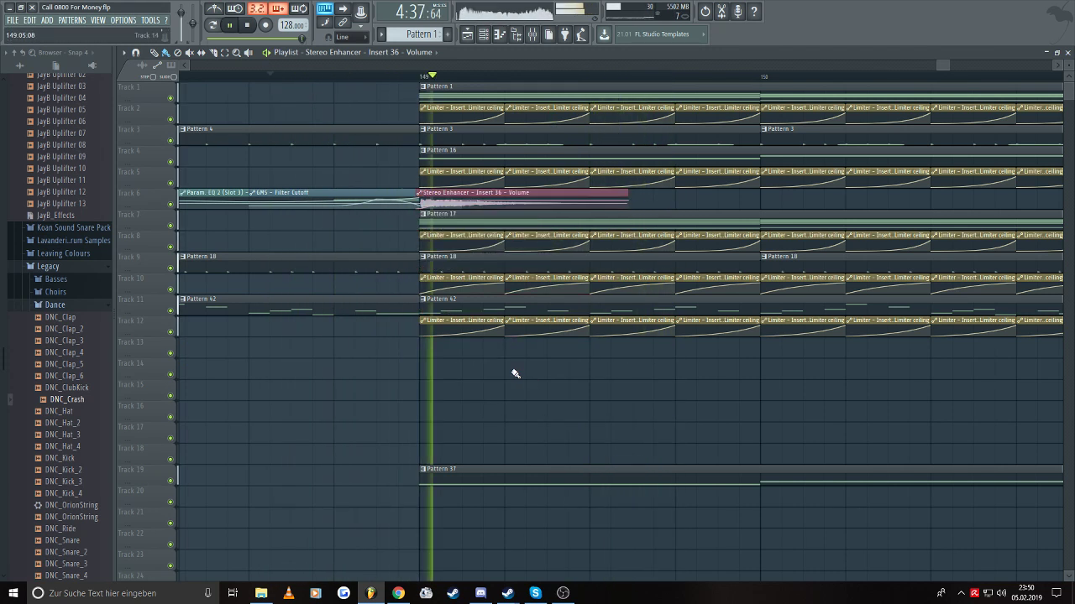
pyautogui.click(532, 34)
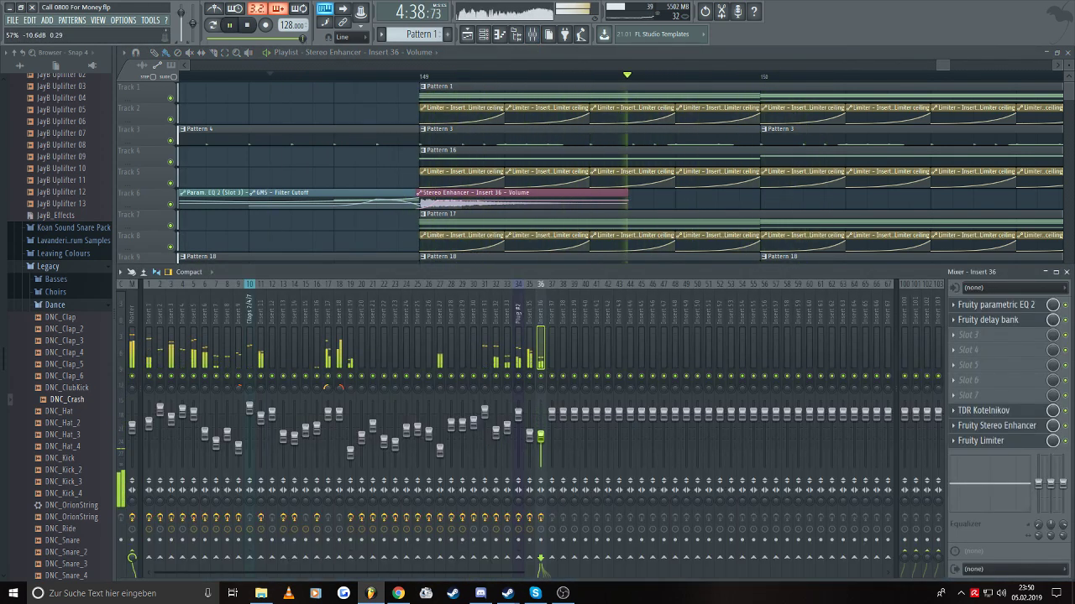
# - Set the Fruity Delay Bank feedback time to 4.00 and its mode to P.PONG, comparing delay times during playback
pyautogui.click(972, 319)
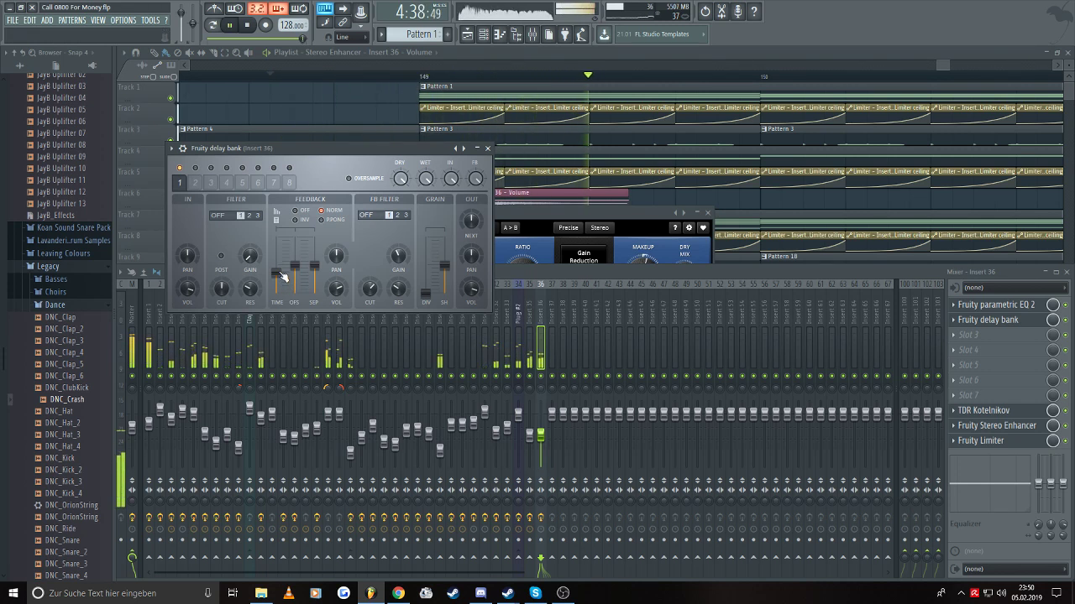
pyautogui.moveTo(283, 277); pyautogui.dragTo(281, 270)
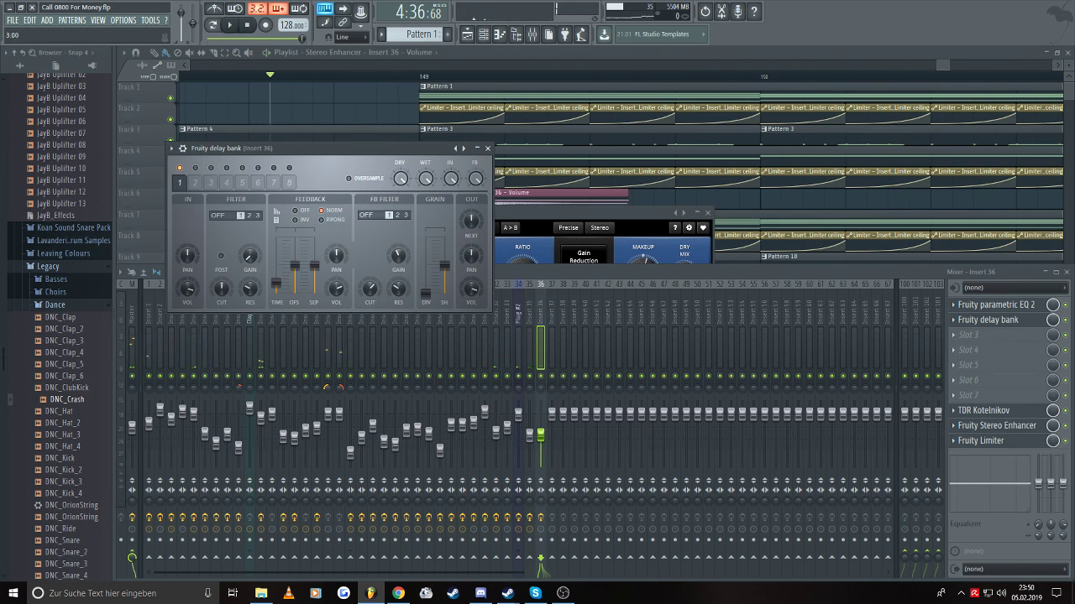
pyautogui.press('space')
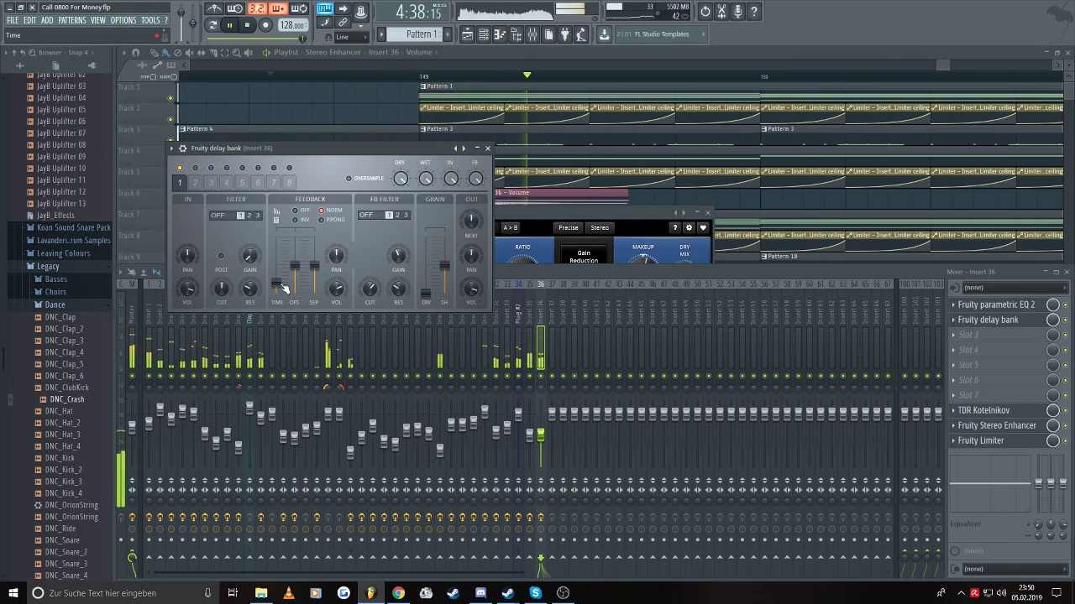
pyautogui.moveTo(277, 285); pyautogui.dragTo(276, 274)
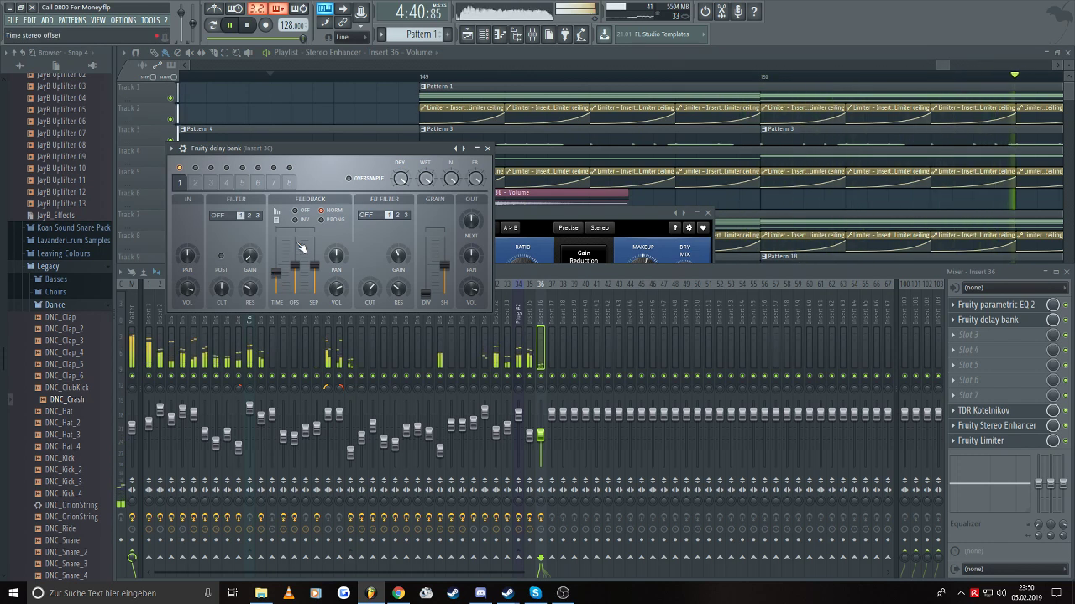
pyautogui.press('space')
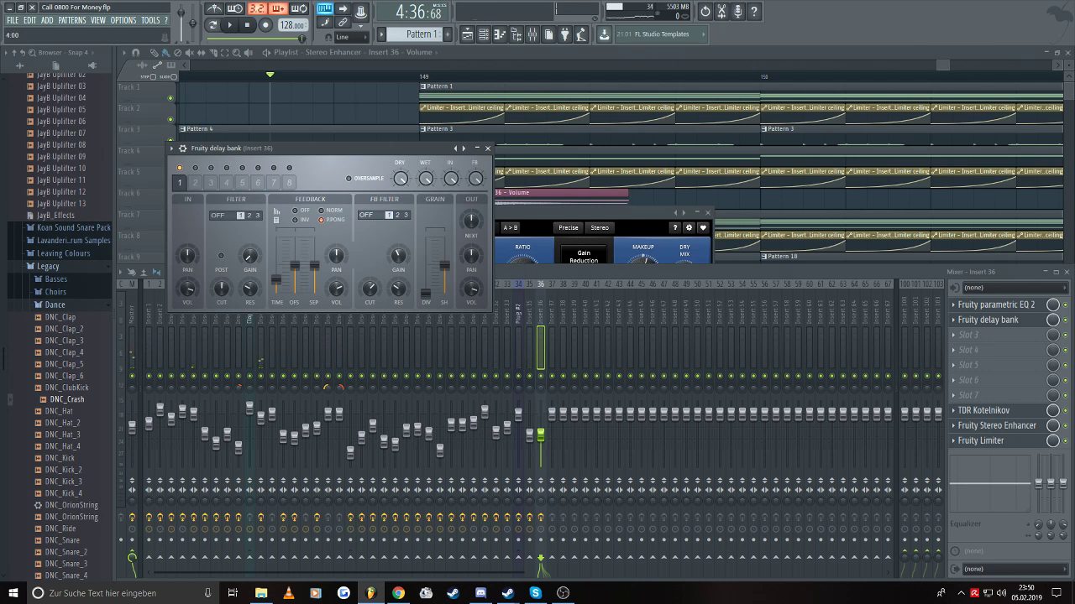
# - Raise the delay's feedback stereo separation and time offset to near maximum during playback, and lower the Insert 36 fader slightly
pyautogui.press('space')
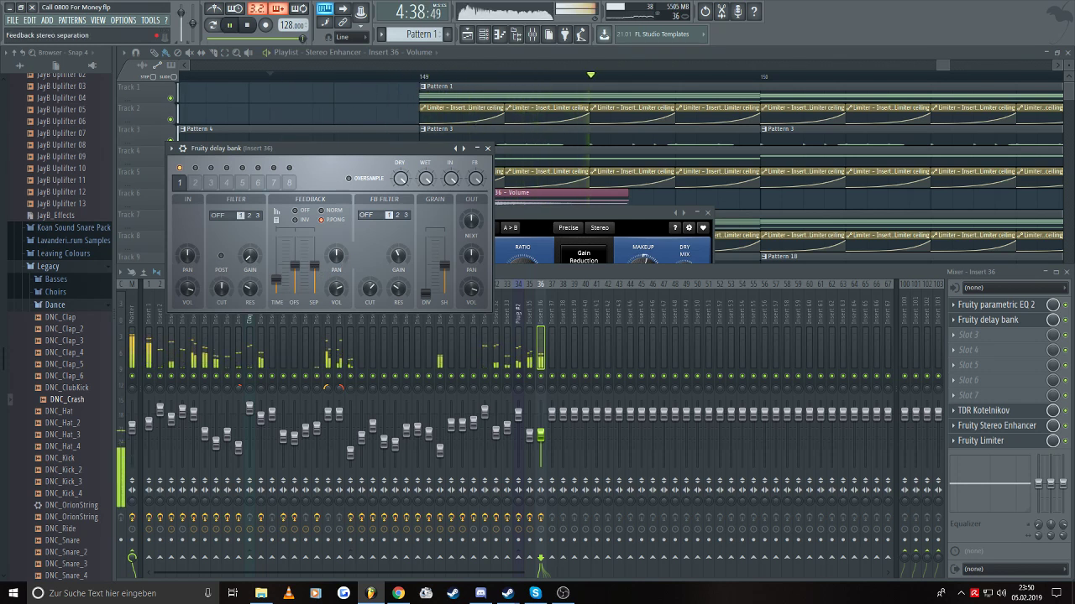
pyautogui.moveTo(314, 265); pyautogui.dragTo(314, 243)
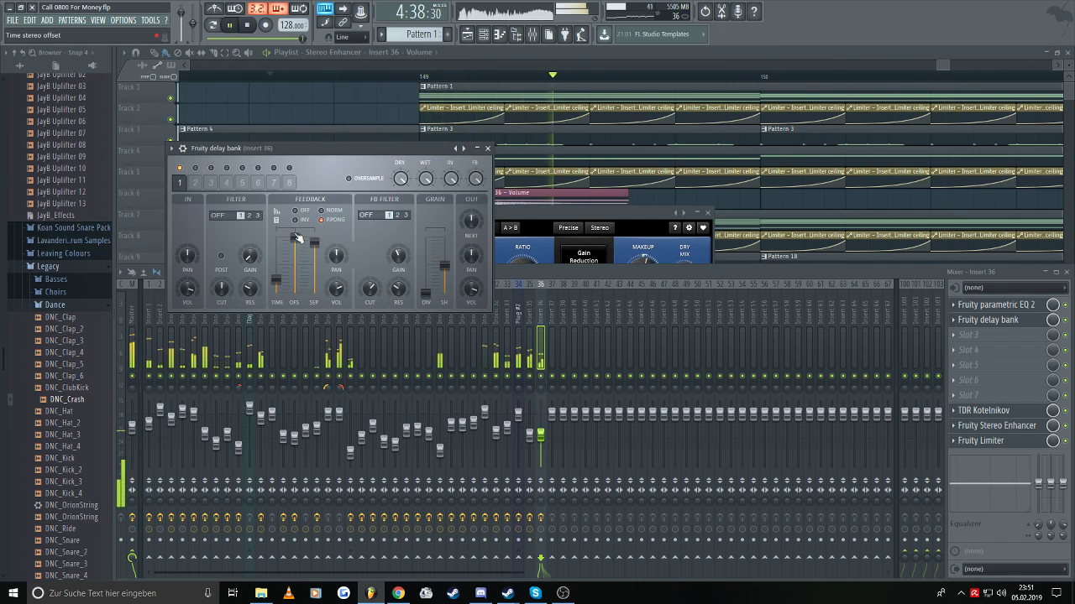
pyautogui.moveTo(298, 240); pyautogui.dragTo(297, 293)
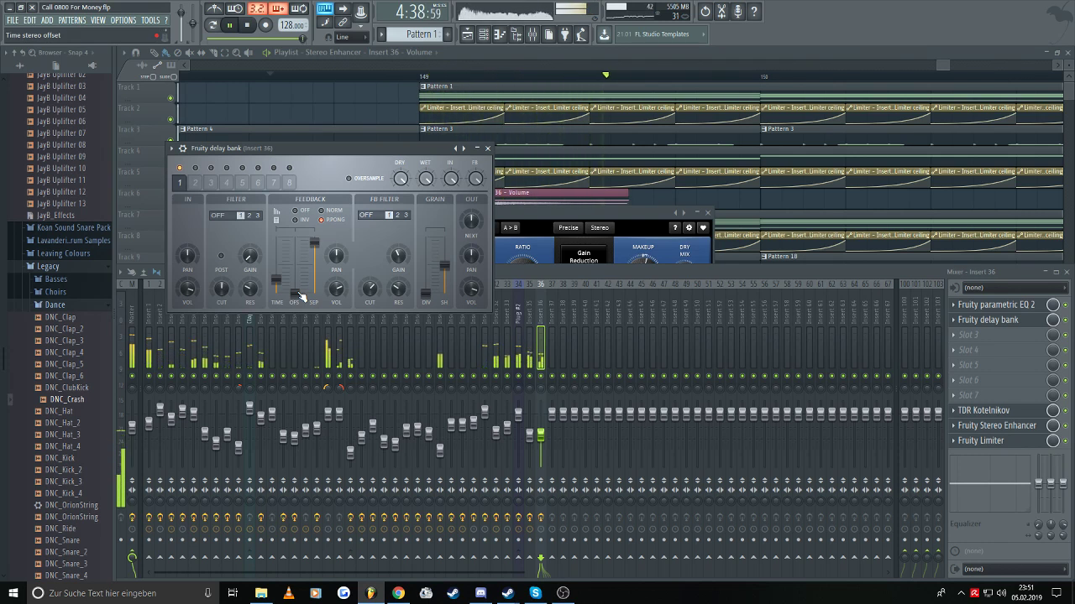
pyautogui.moveTo(301, 295); pyautogui.dragTo(316, 244)
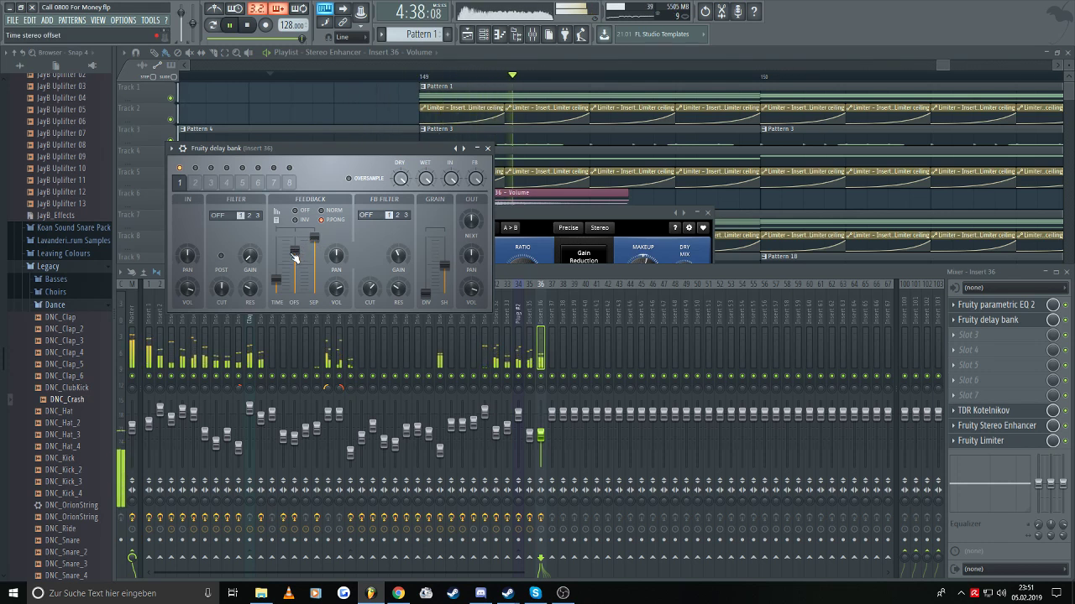
pyautogui.moveTo(295, 251); pyautogui.dragTo(294, 247)
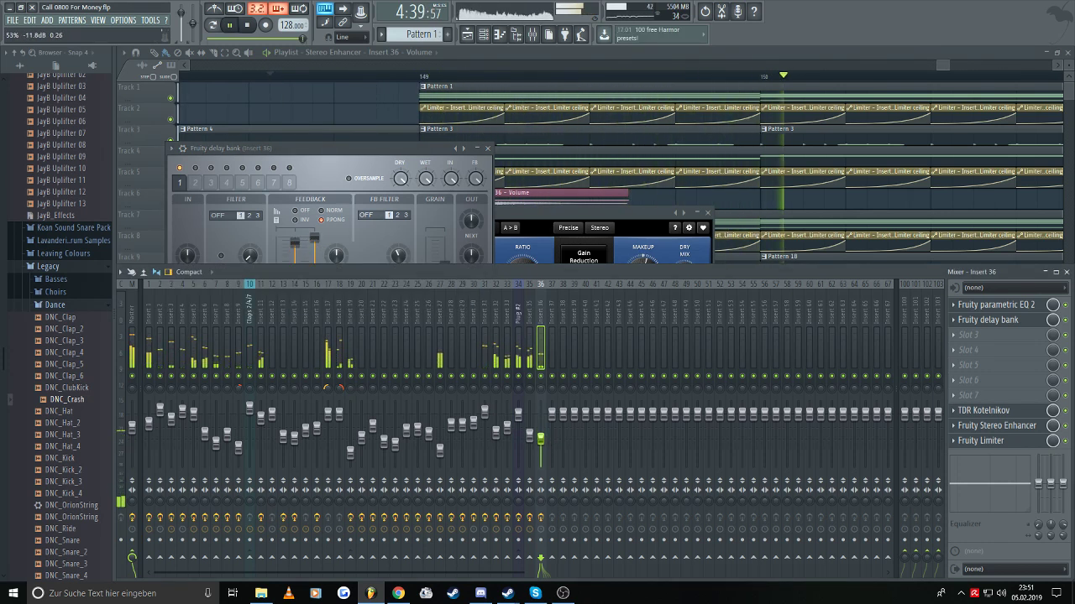
pyautogui.moveTo(295, 243); pyautogui.dragTo(303, 238)
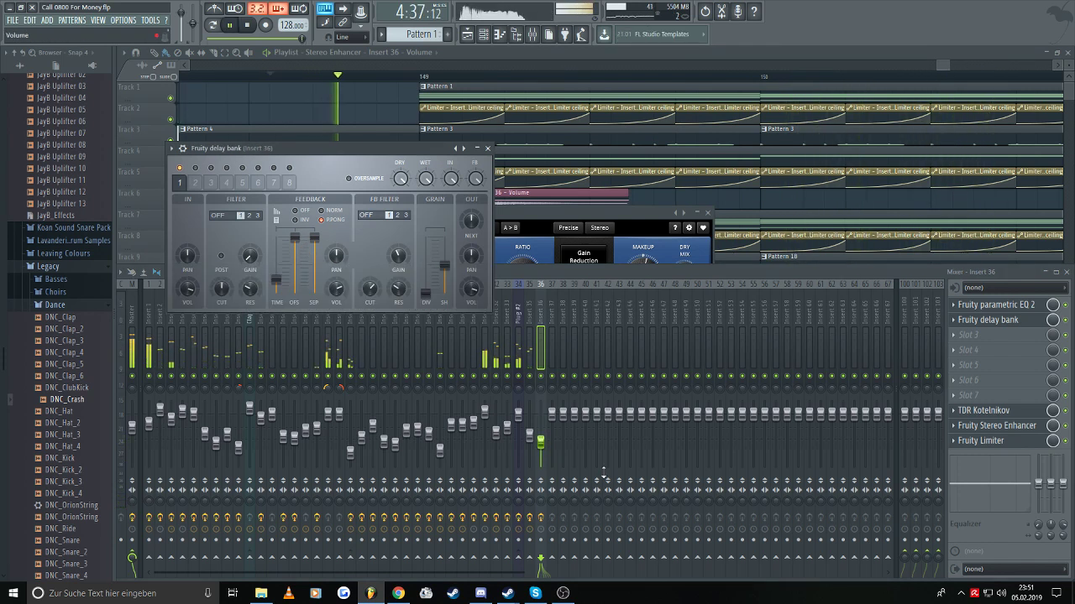
pyautogui.click(543, 447)
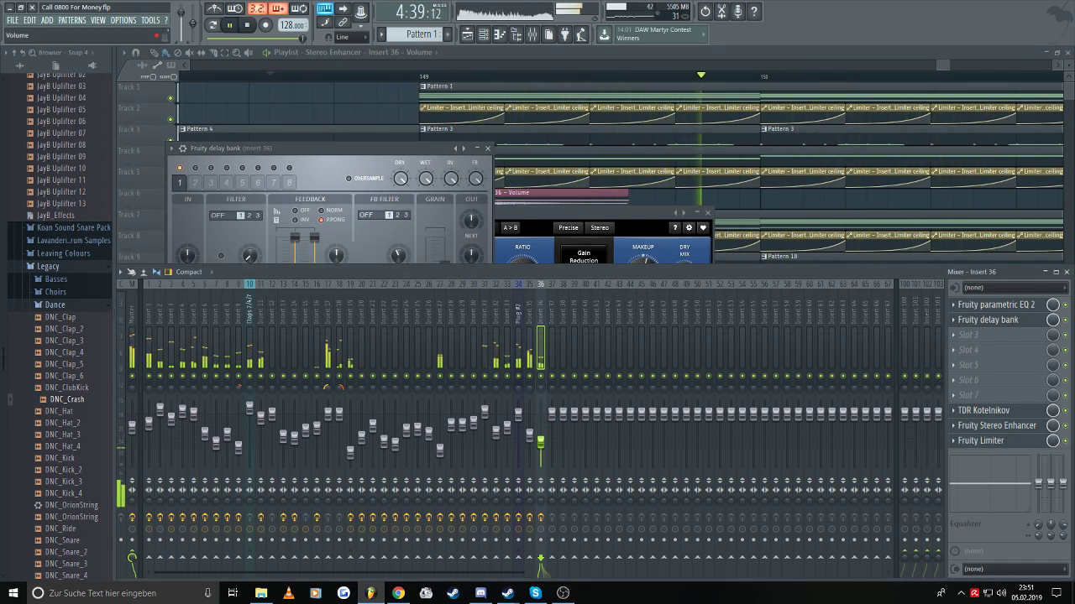
# - Play the arrangement on through the crash section past bar 153 in the playlist, stop playback, and save the project
pyautogui.click(724, 204)
pyautogui.scroll(-5, 718, 209)
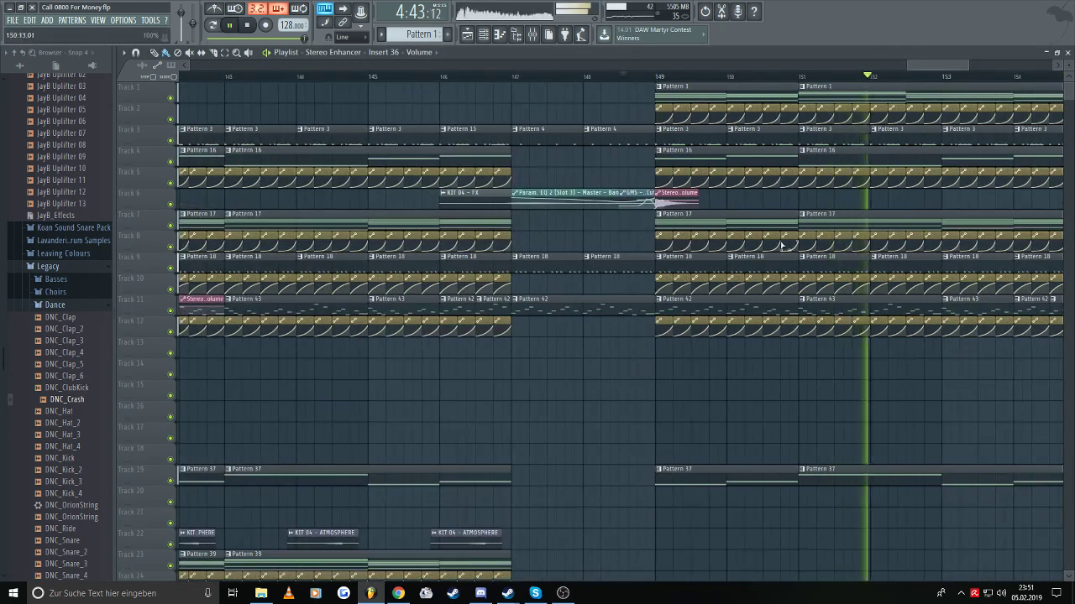
pyautogui.scroll(-4, 635, 333)
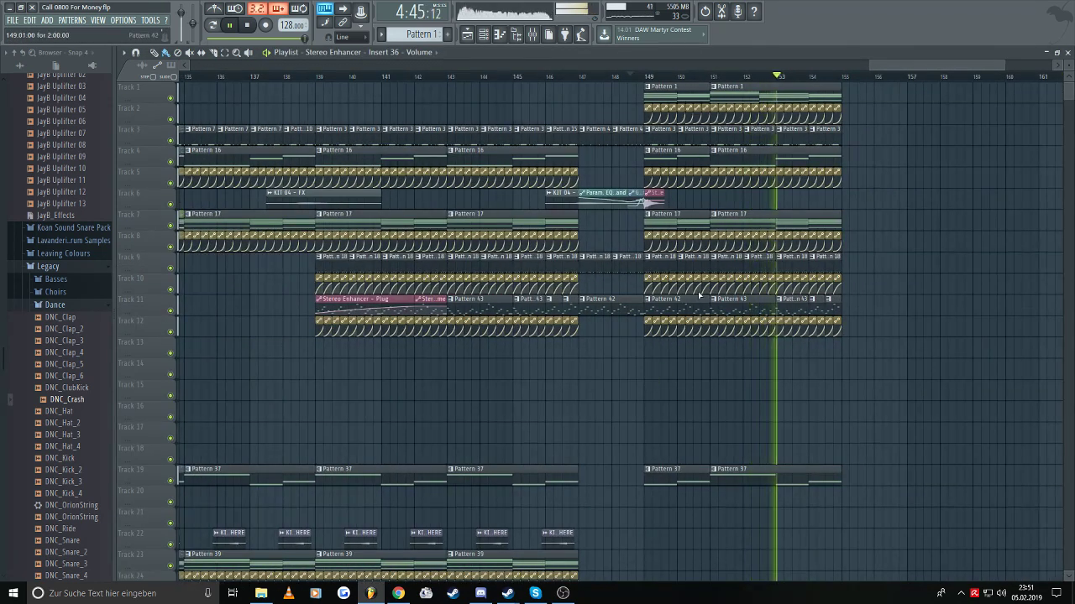
pyautogui.scroll(-5, 901, 183)
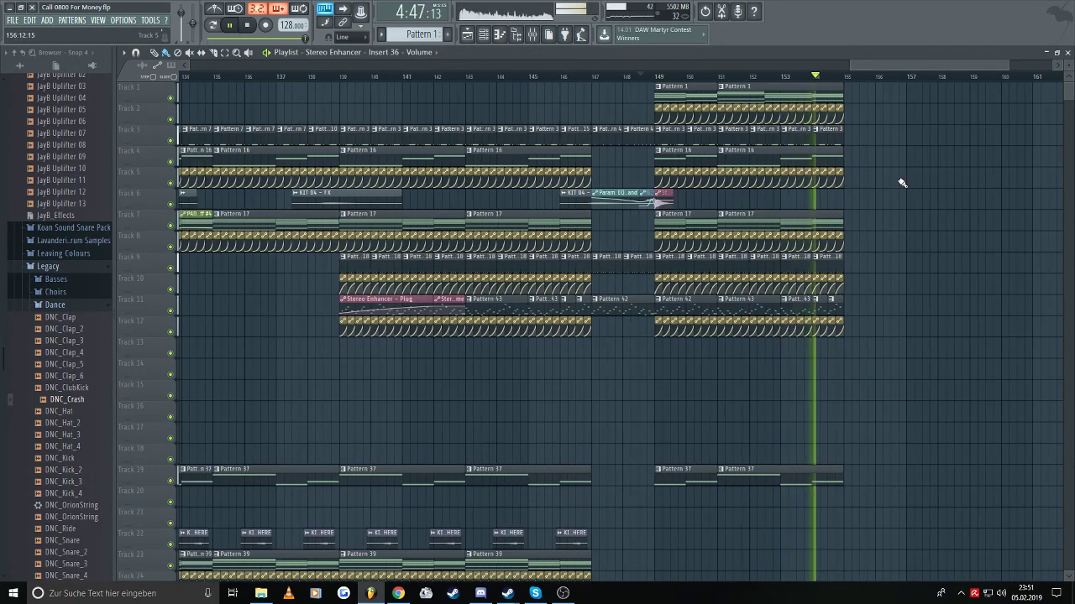
pyautogui.press('space')
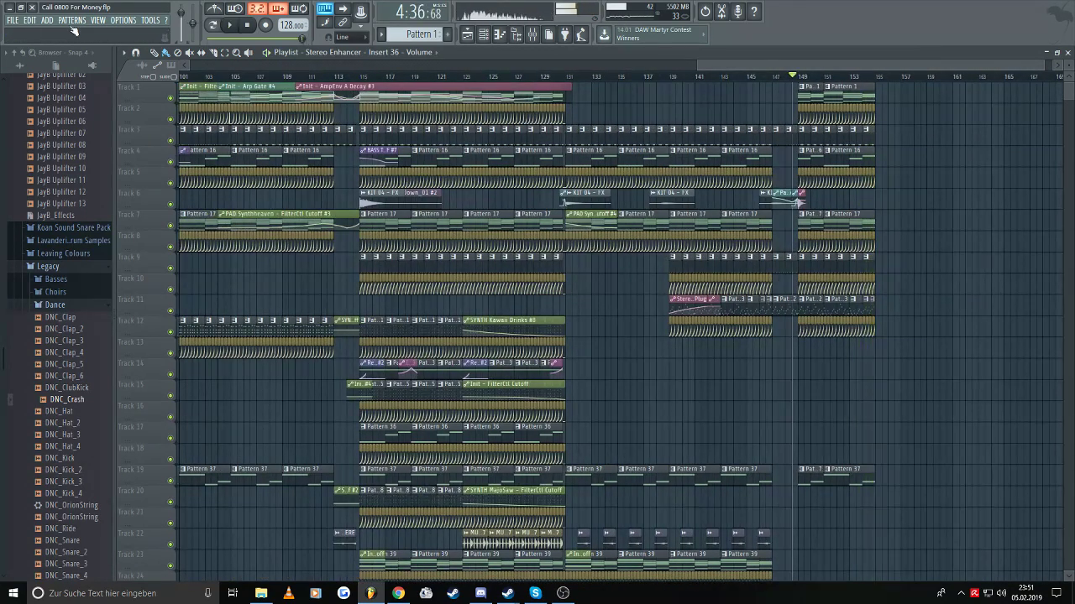
pyautogui.hotkey('ctrl', 's')
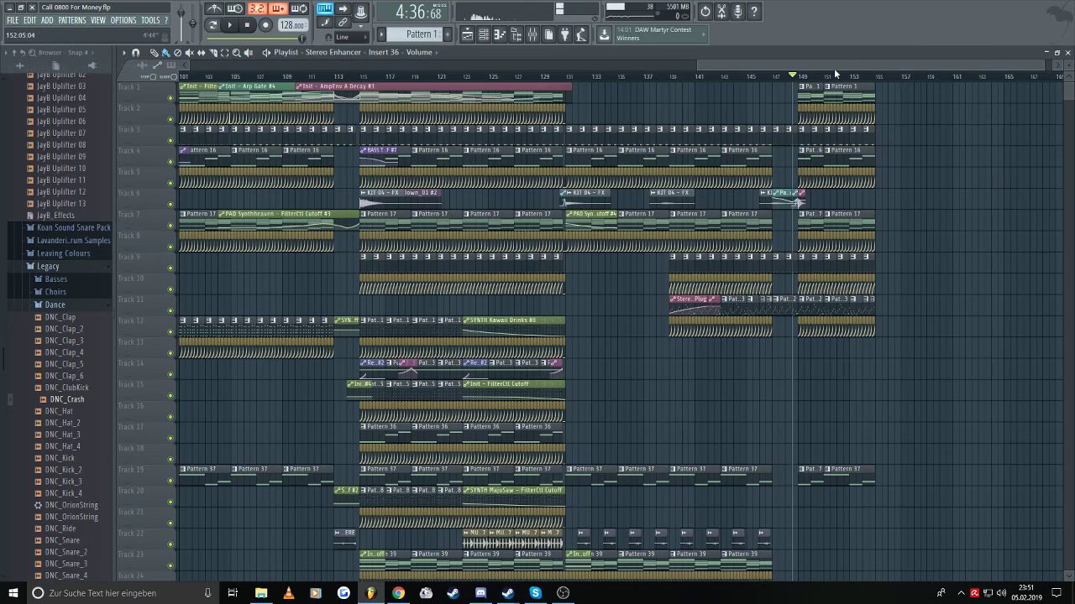
# - Focus the playlist on pattern clips and audition Pattern 42 on its own from the piano roll in pattern mode
pyautogui.moveTo(834, 68); pyautogui.dragTo(905, 63)
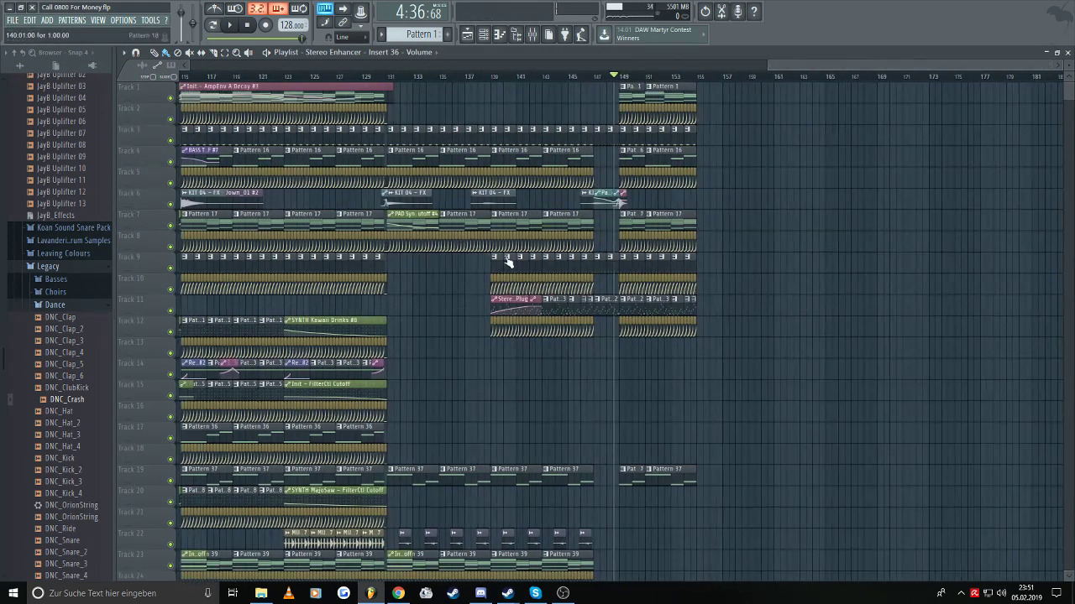
pyautogui.click(165, 69)
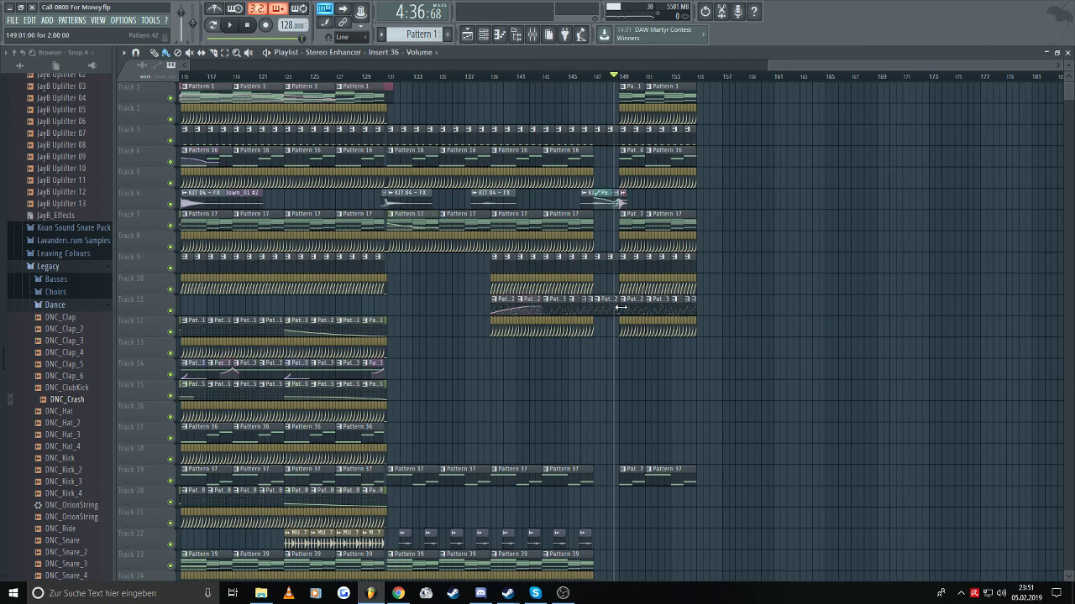
pyautogui.scroll(3, 620, 308)
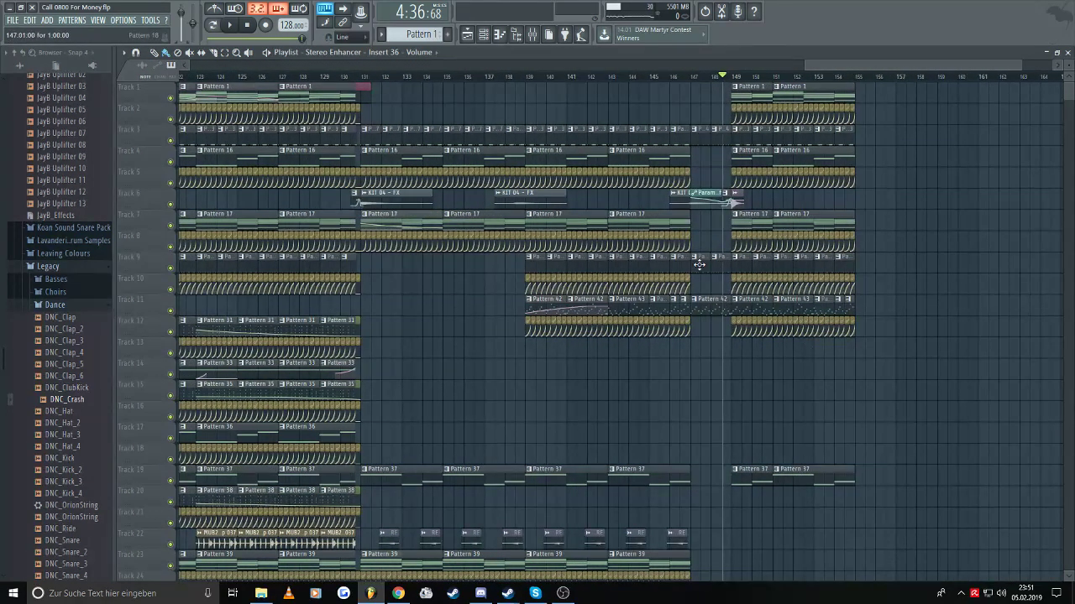
pyautogui.hscroll(4, 885, 57)
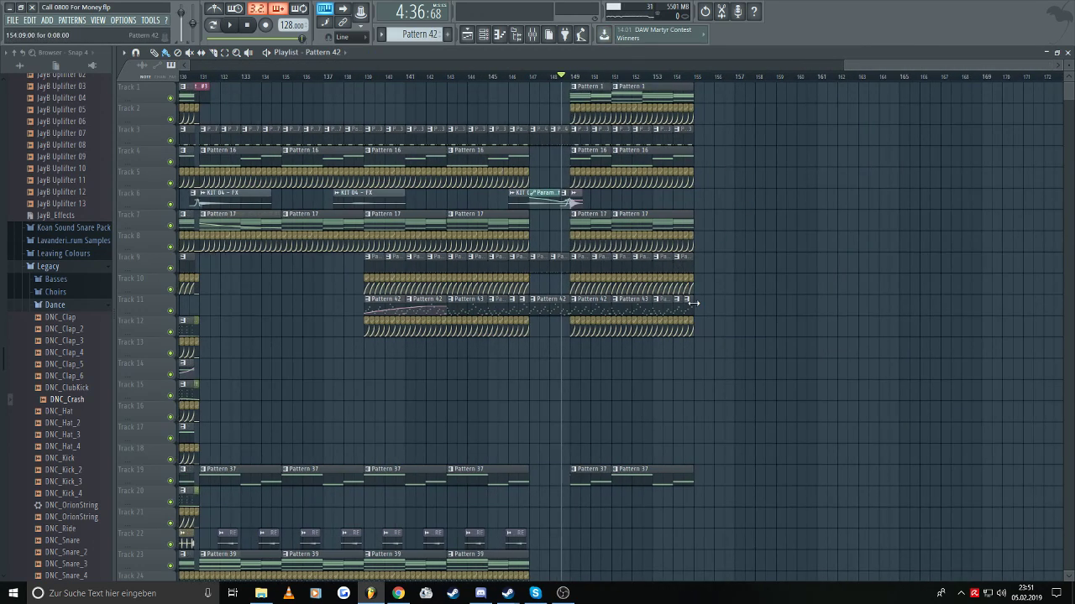
pyautogui.doubleClick(550, 310)
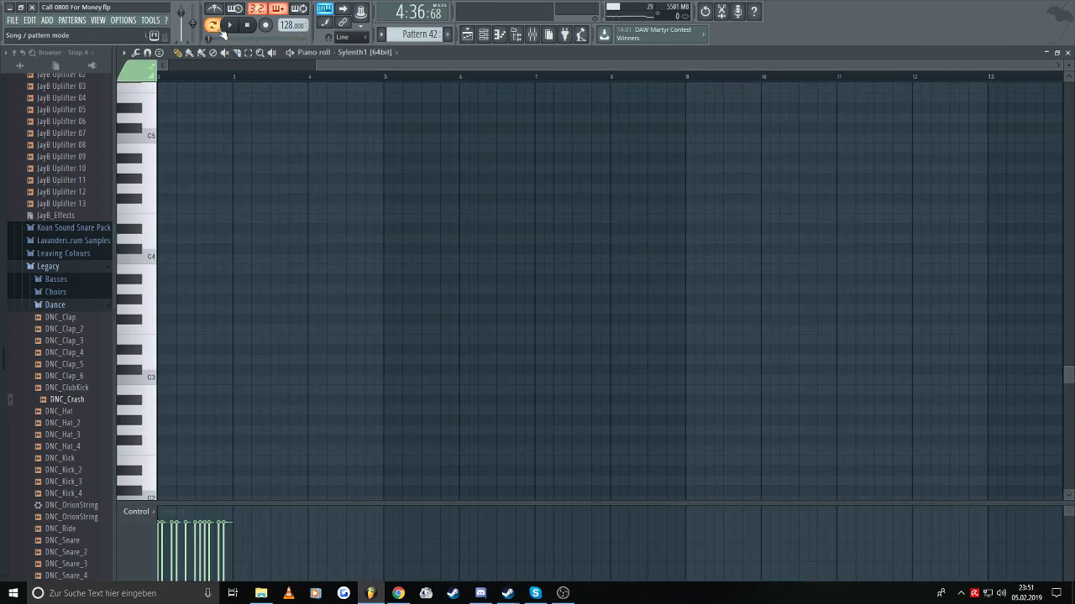
pyautogui.click(230, 24)
pyautogui.click(468, 35)
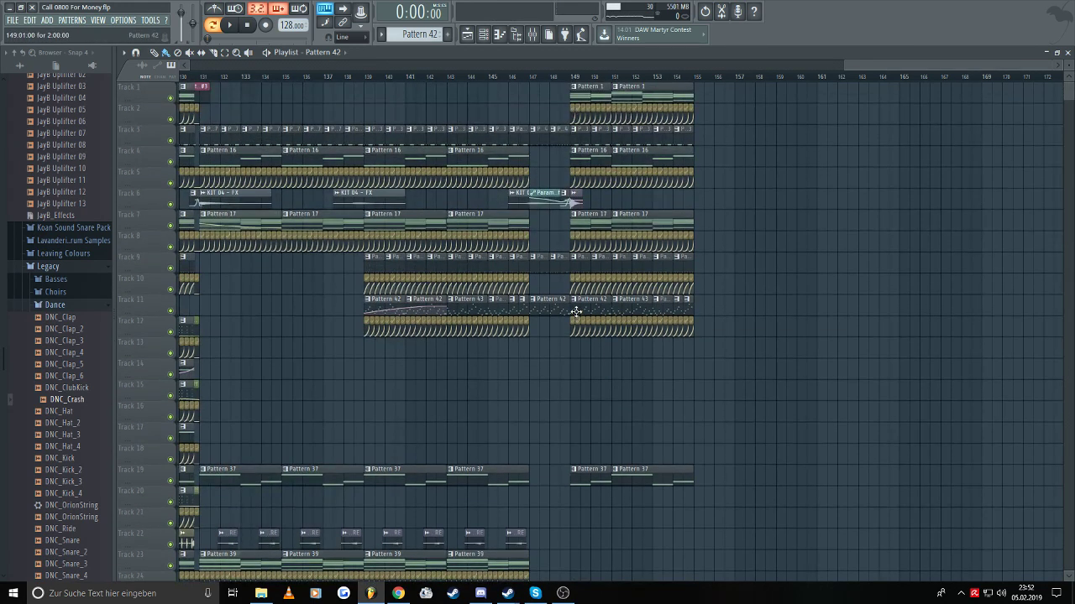
# - Copy the Track 11 and 12 clips of bars 147–155 to bar 155 and fill Track 12's gap up to bar 157 with limiter automation
pyautogui.moveTo(768, 378); pyautogui.dragTo(554, 297)
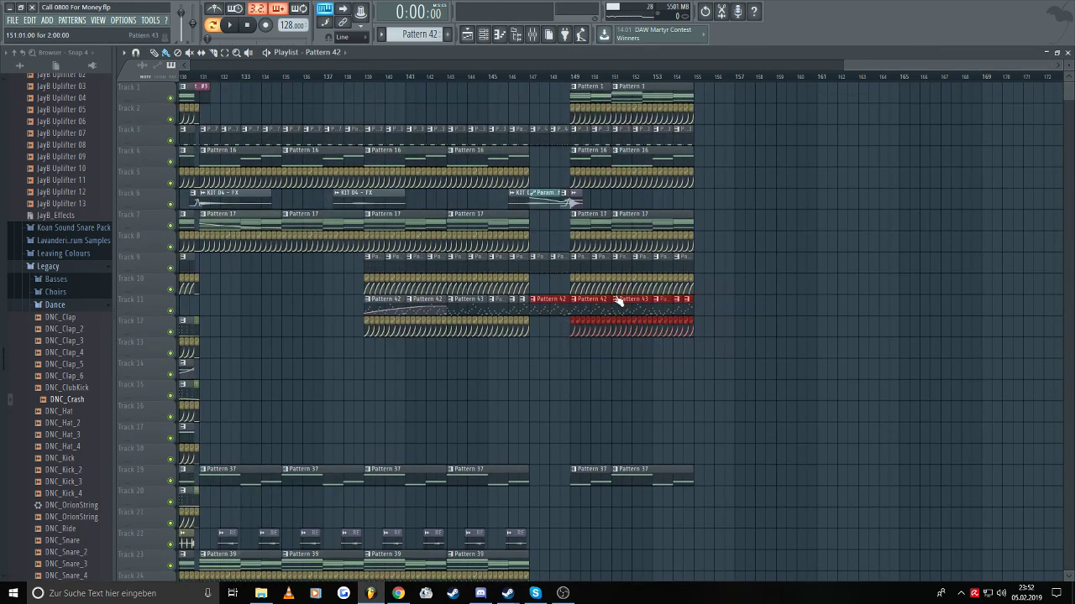
pyautogui.moveTo(619, 298)
pyautogui.mouseDown()
pyautogui.moveTo(277, 305)
pyautogui.moveTo(720, 324)
pyautogui.mouseUp()
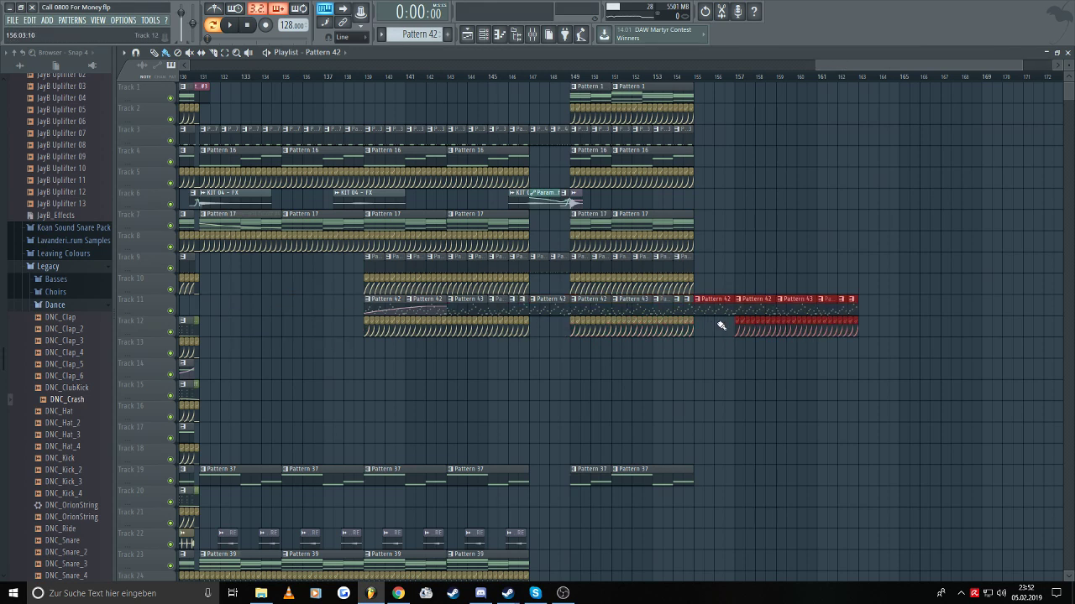
pyautogui.scroll(4, 720, 336)
pyautogui.moveTo(675, 378)
pyautogui.mouseDown()
pyautogui.moveTo(538, 330)
pyautogui.moveTo(444, 317)
pyautogui.moveTo(395, 329)
pyautogui.mouseUp()
pyautogui.moveTo(320, 321); pyautogui.dragTo(741, 319)
pyautogui.scroll(1, 646, 372)
pyautogui.scroll(3, 646, 373)
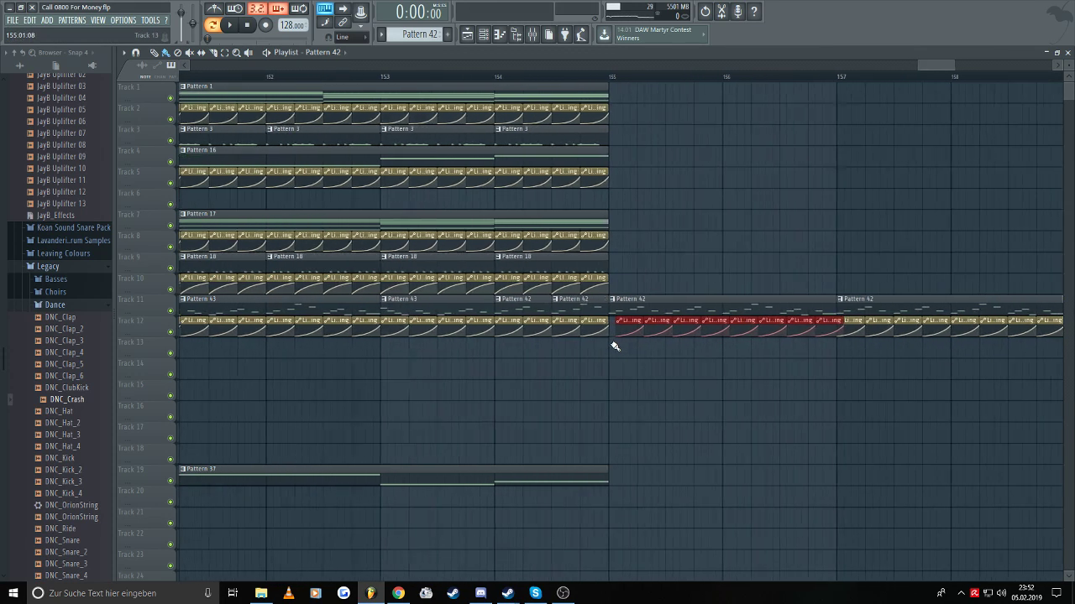
pyautogui.moveTo(626, 328); pyautogui.dragTo(610, 319)
# - Place another Pattern 44 clip on Track 25 starting at bar 155
pyautogui.scroll(-8, 605, 354)
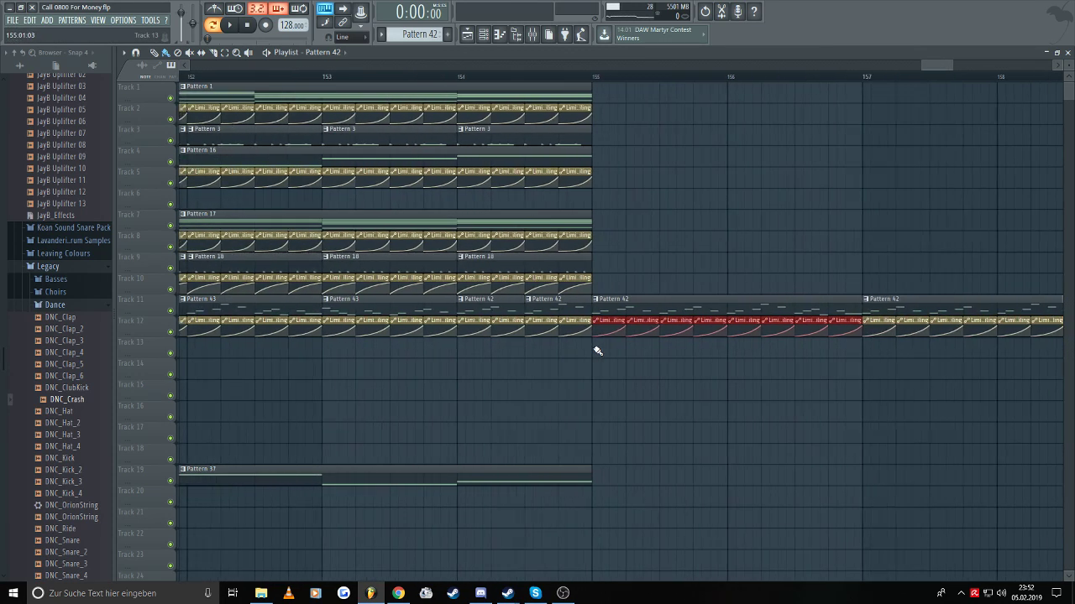
pyautogui.scroll(-4, 595, 347)
pyautogui.scroll(-1, 593, 345)
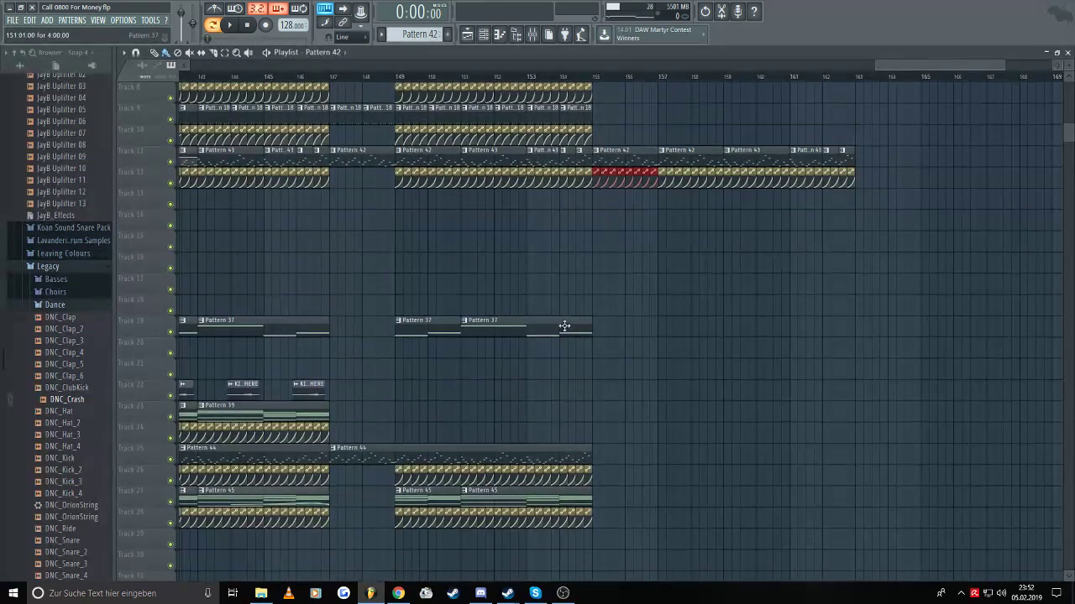
pyautogui.click(572, 456)
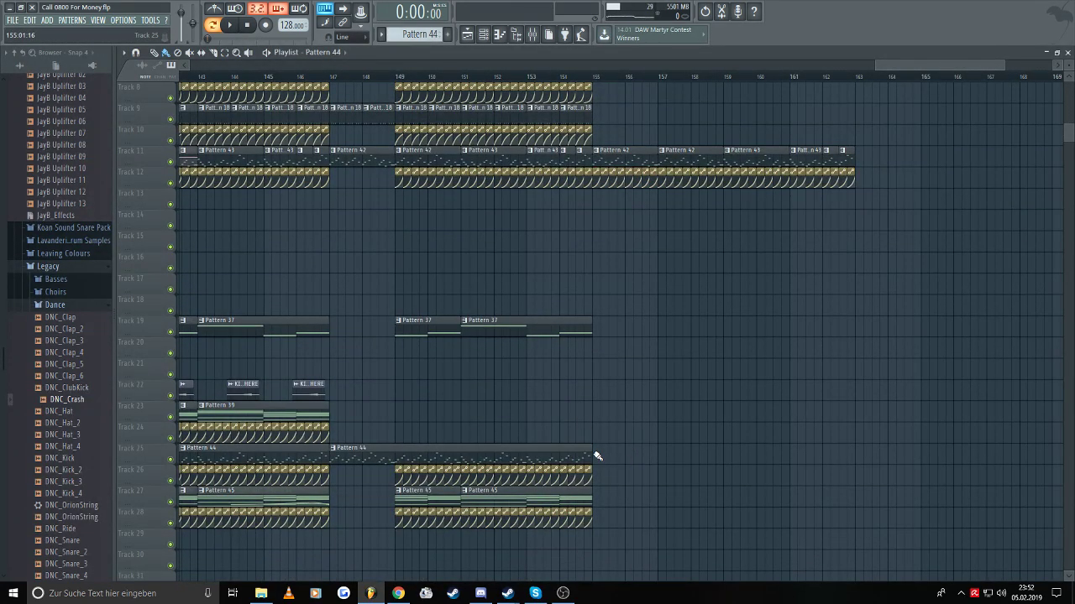
pyautogui.click(596, 456)
# - Extend the limiter ceiling automation on Track 26 from bar 155 to bar 163 with copies of its existing clips
pyautogui.moveTo(617, 475); pyautogui.dragTo(480, 480)
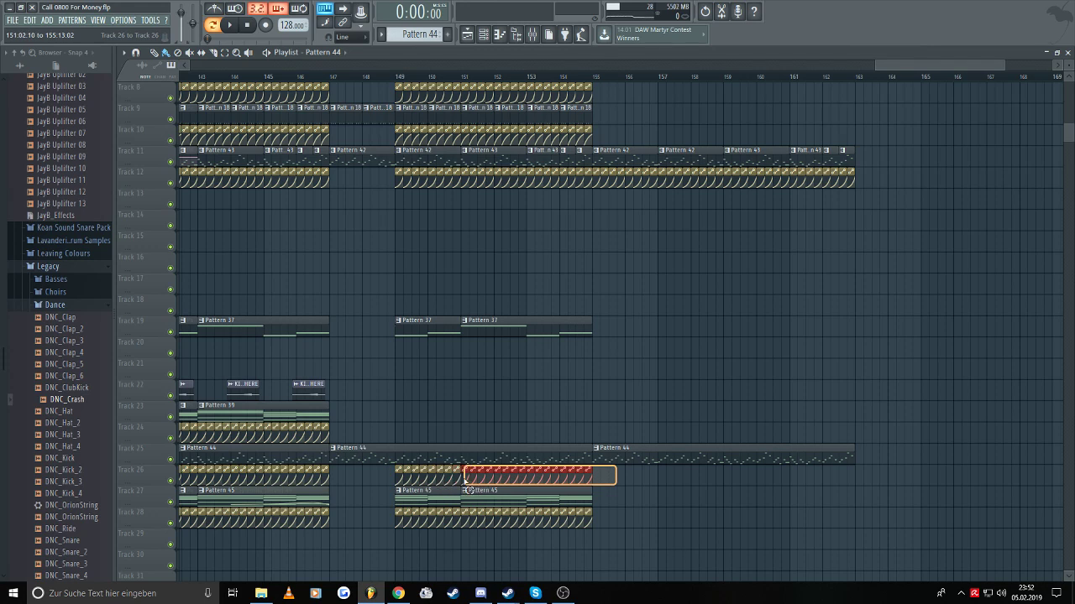
pyautogui.scroll(3, 876, 489)
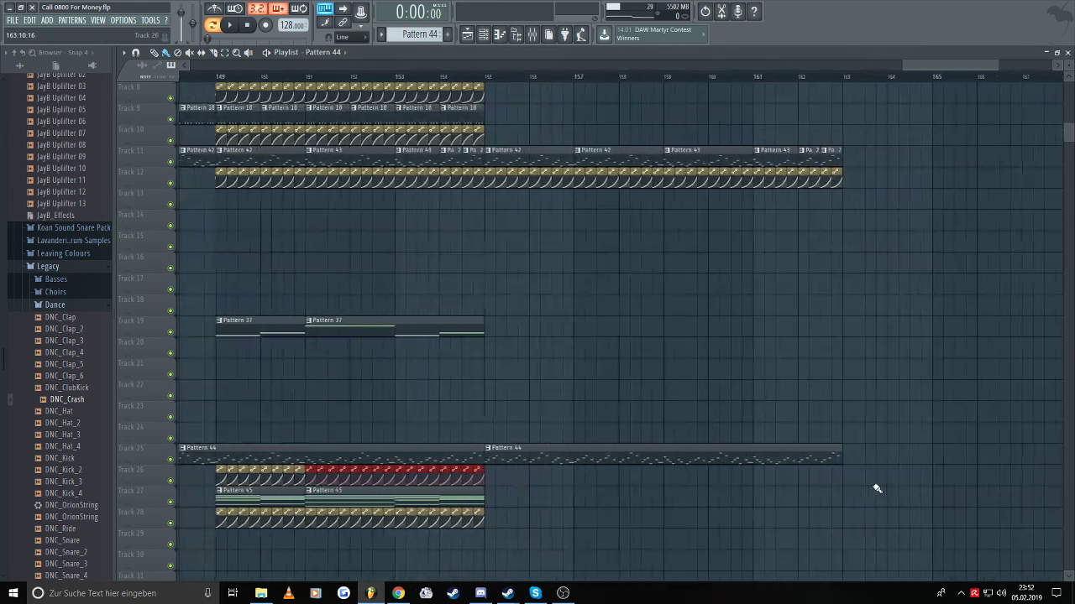
pyautogui.scroll(2, 876, 488)
pyautogui.moveTo(304, 478); pyautogui.dragTo(430, 478)
pyautogui.rightClick(370, 472)
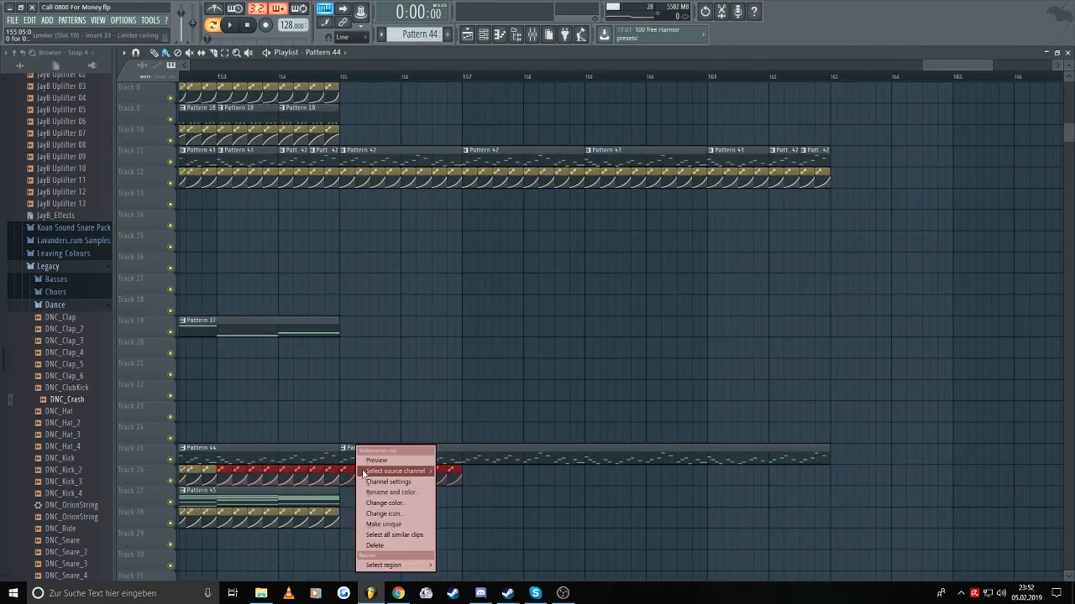
pyautogui.click(369, 399)
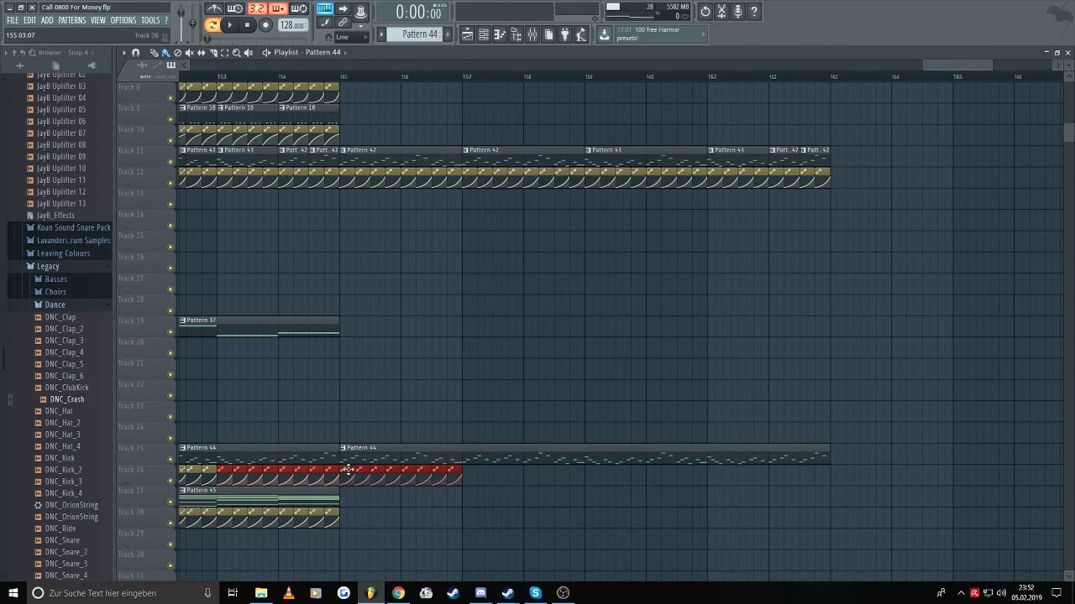
pyautogui.moveTo(347, 468); pyautogui.dragTo(470, 467)
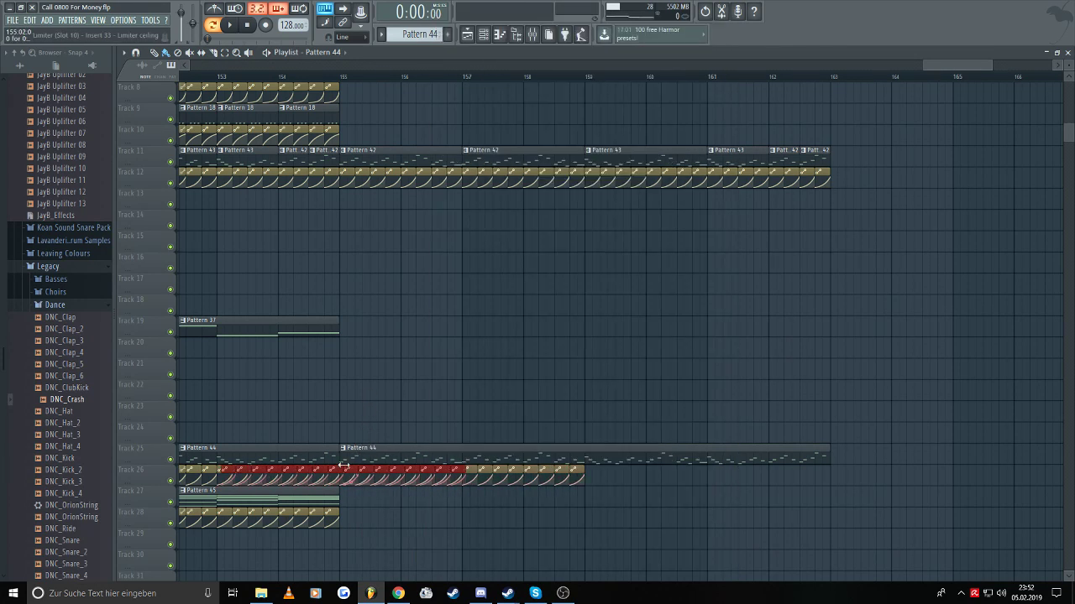
pyautogui.moveTo(304, 472); pyautogui.dragTo(664, 487)
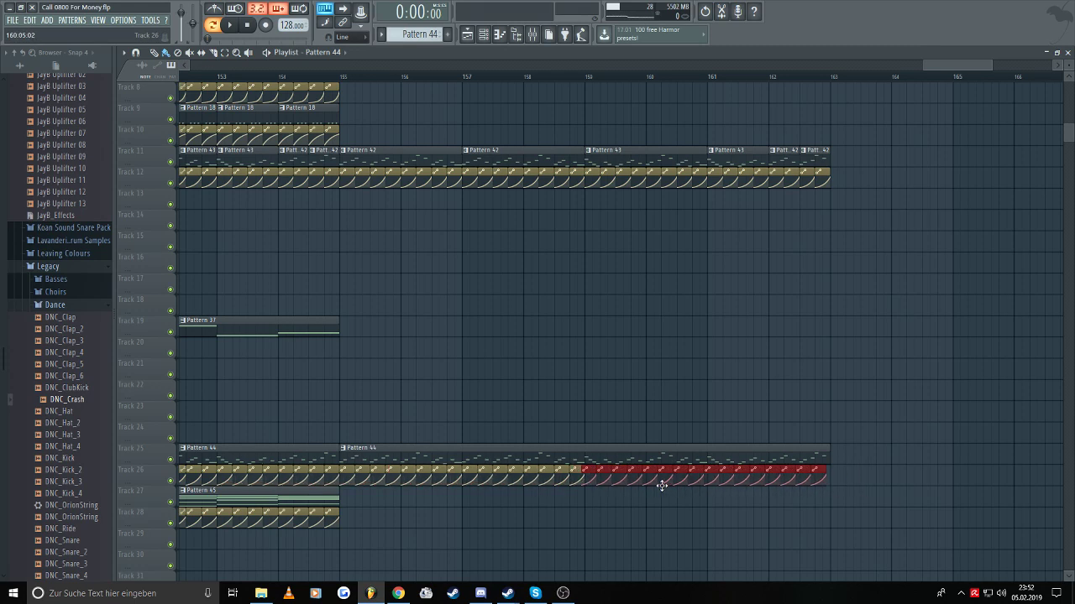
pyautogui.scroll(2, 596, 486)
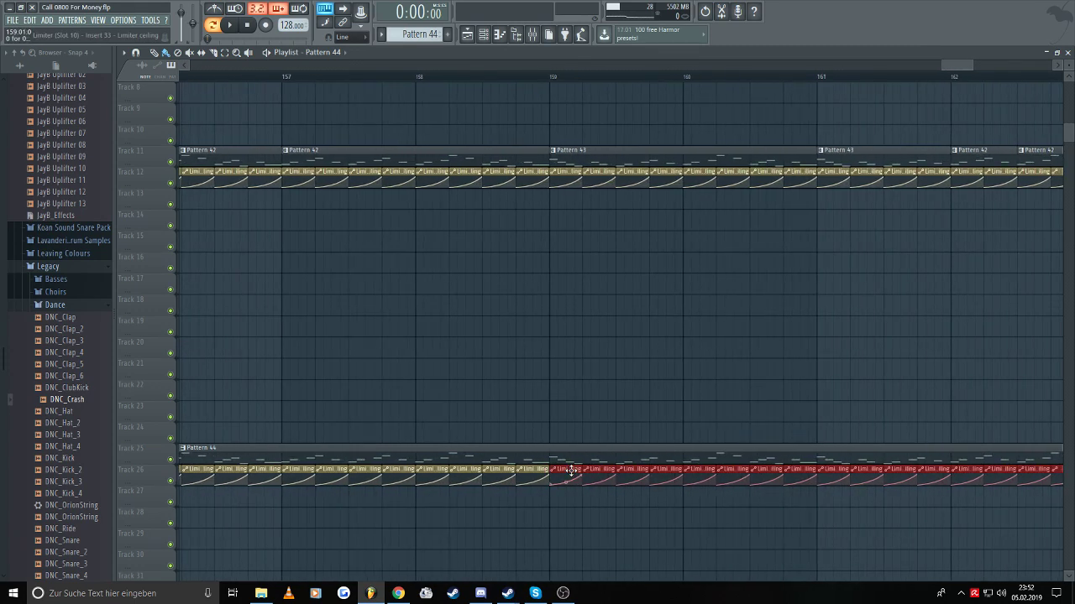
# - Copy the Pattern 1 clips and limiter automation on Tracks 1 and 2 from bars 149–155 to bar 155
pyautogui.scroll(-5, 504, 308)
pyautogui.scroll(-3, 495, 313)
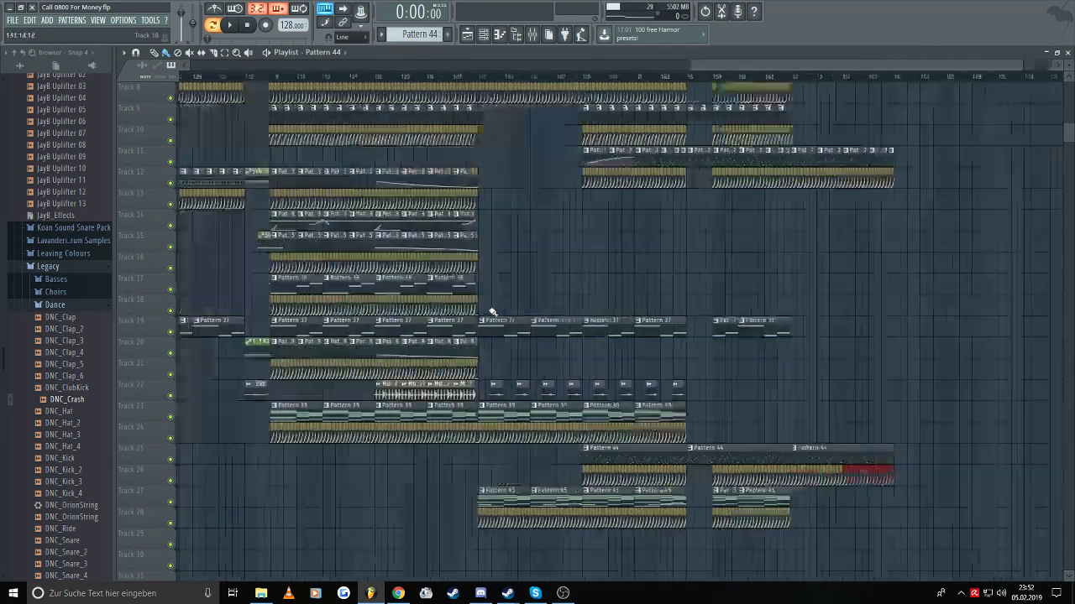
pyautogui.scroll(2, 586, 241)
pyautogui.scroll(1, 581, 241)
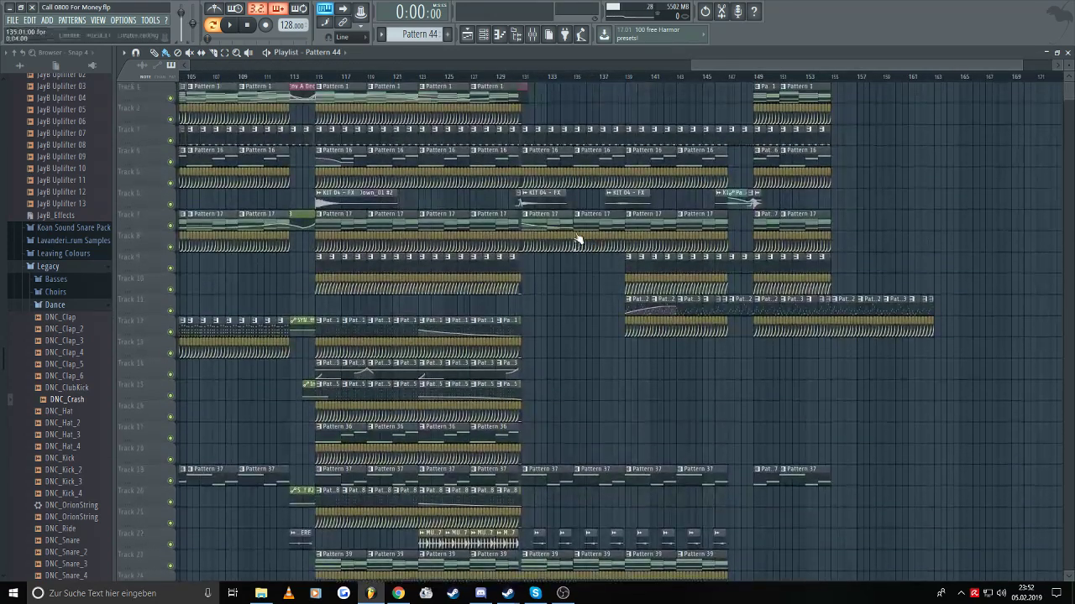
pyautogui.moveTo(997, 68); pyautogui.dragTo(1023, 66)
pyautogui.moveTo(795, 117); pyautogui.dragTo(682, 82)
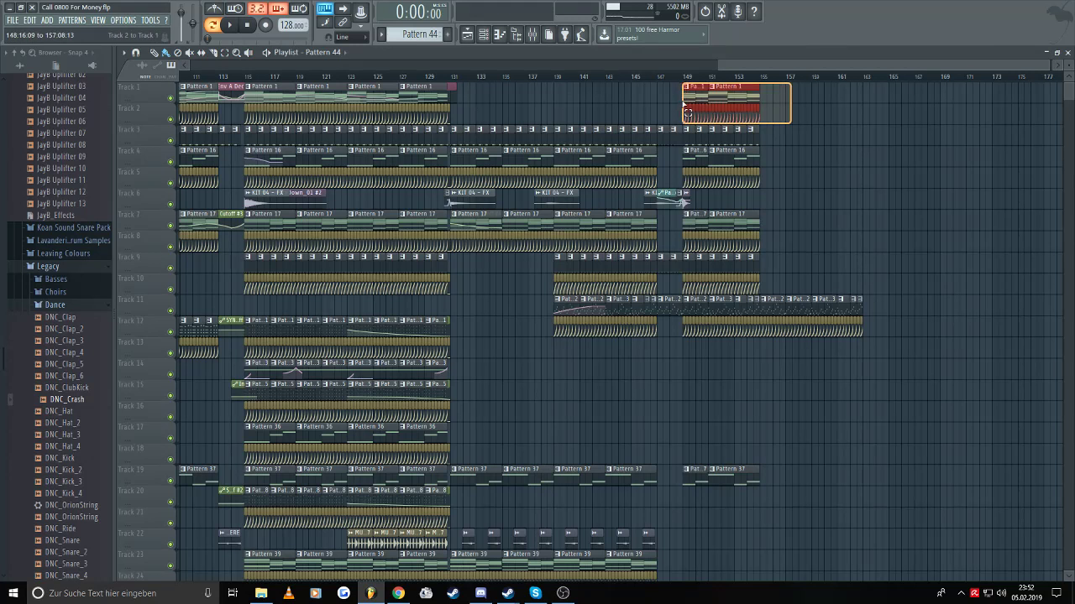
pyautogui.hotkey('ctrl', 'c')
pyautogui.hotkey('ctrl', 'v')
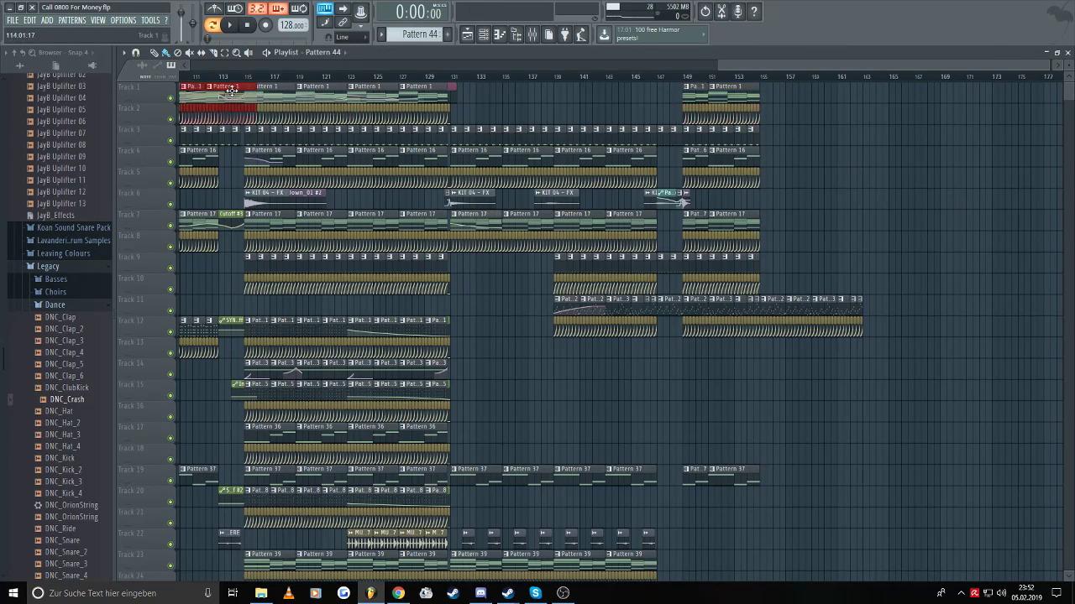
pyautogui.moveTo(231, 92); pyautogui.dragTo(816, 96)
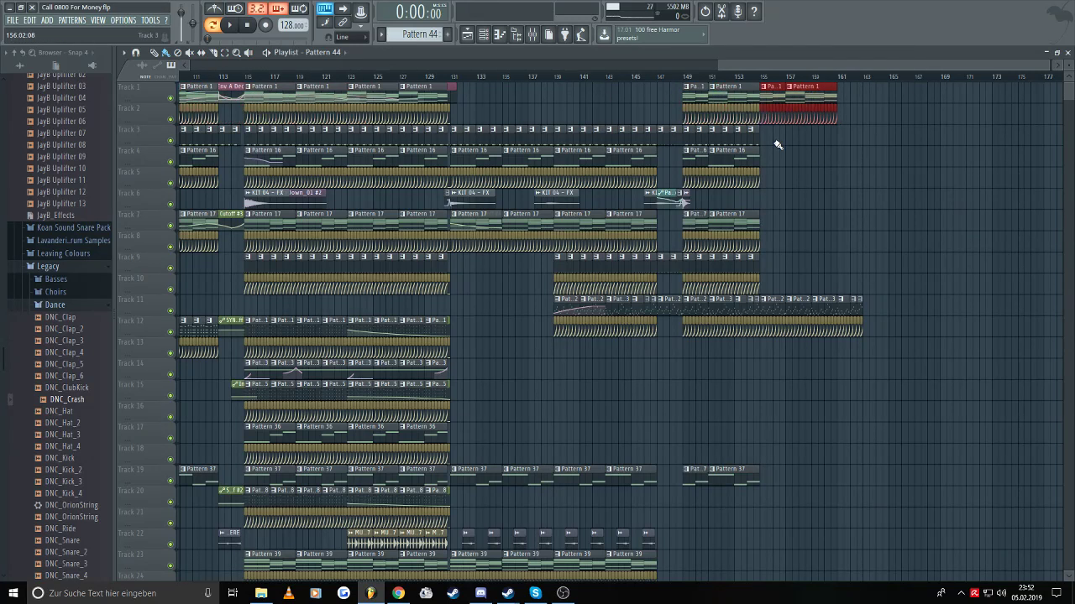
# - Try to extend Track 3 with six one-bar Pattern 3 clips from bar 155 to bar 161
pyautogui.scroll(6, 778, 145)
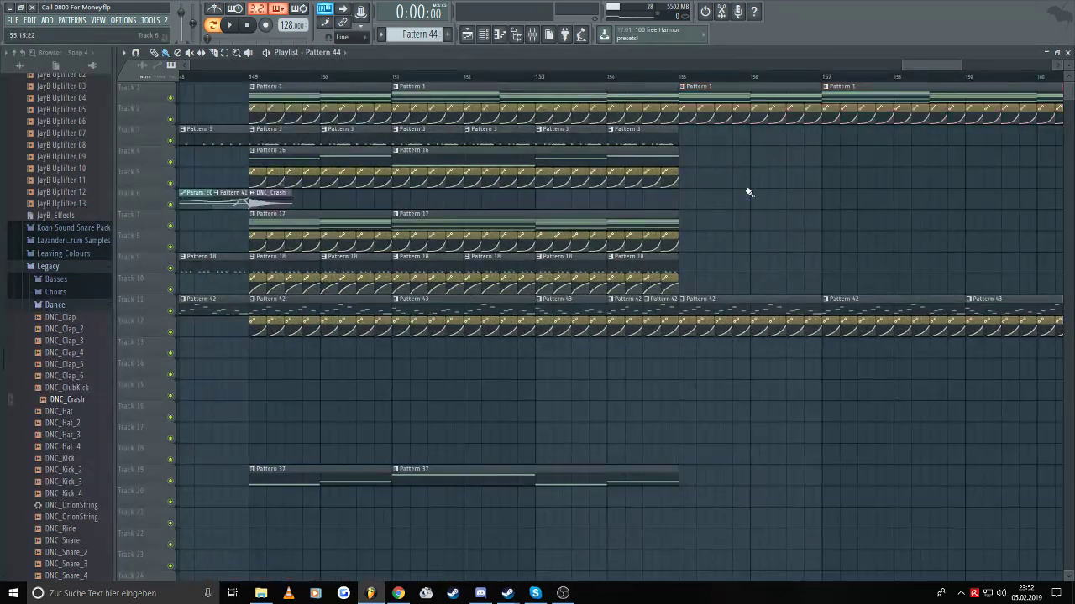
pyautogui.scroll(-3, 750, 192)
pyautogui.scroll(3, 746, 190)
pyautogui.moveTo(913, 63); pyautogui.dragTo(924, 63)
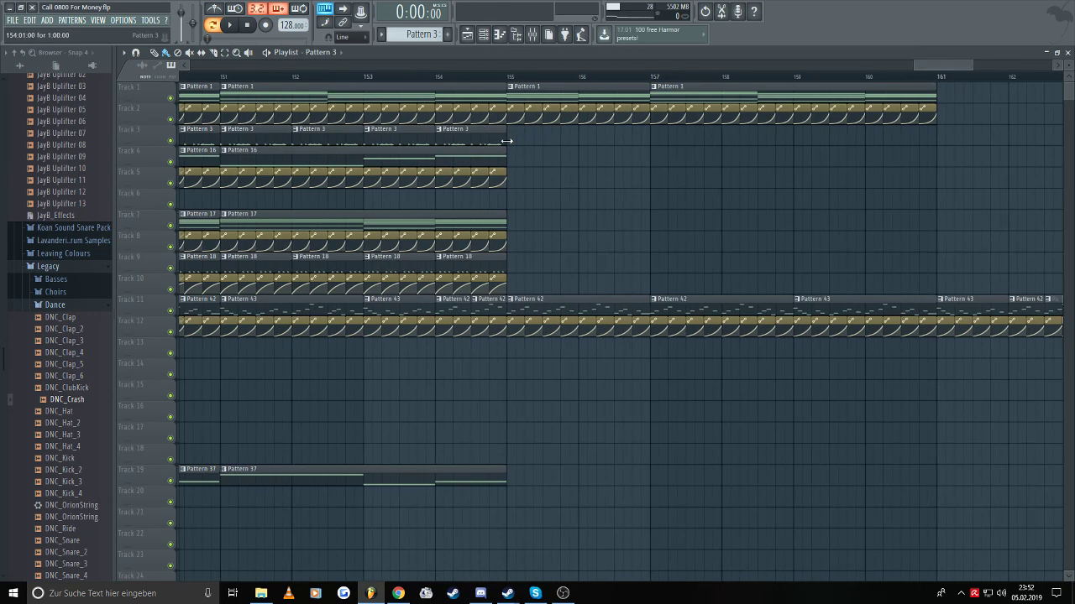
pyautogui.moveTo(516, 142); pyautogui.dragTo(771, 146)
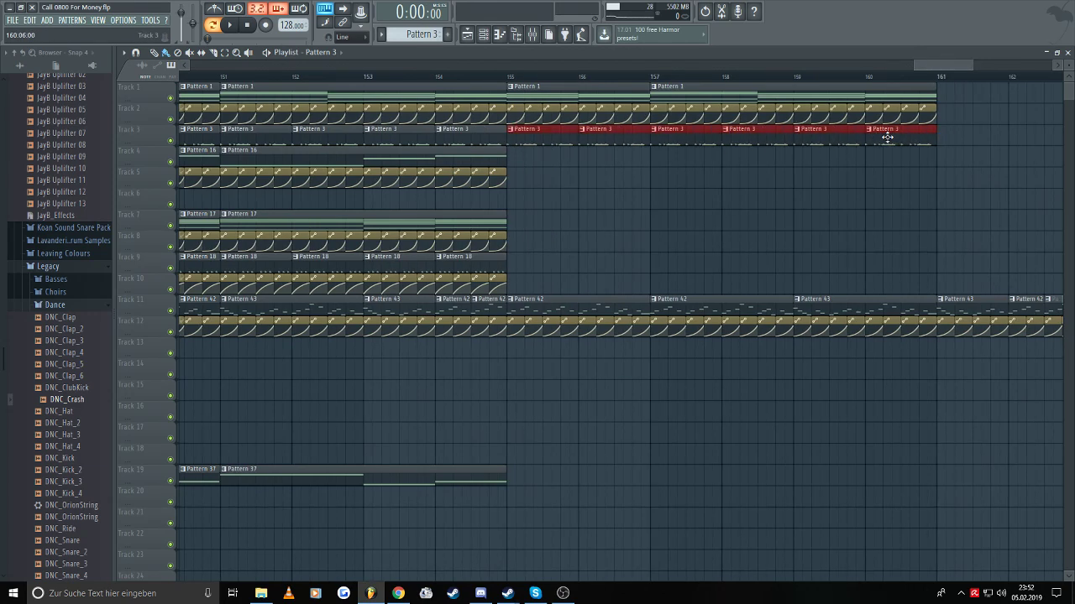
pyautogui.scroll(-4, 905, 165)
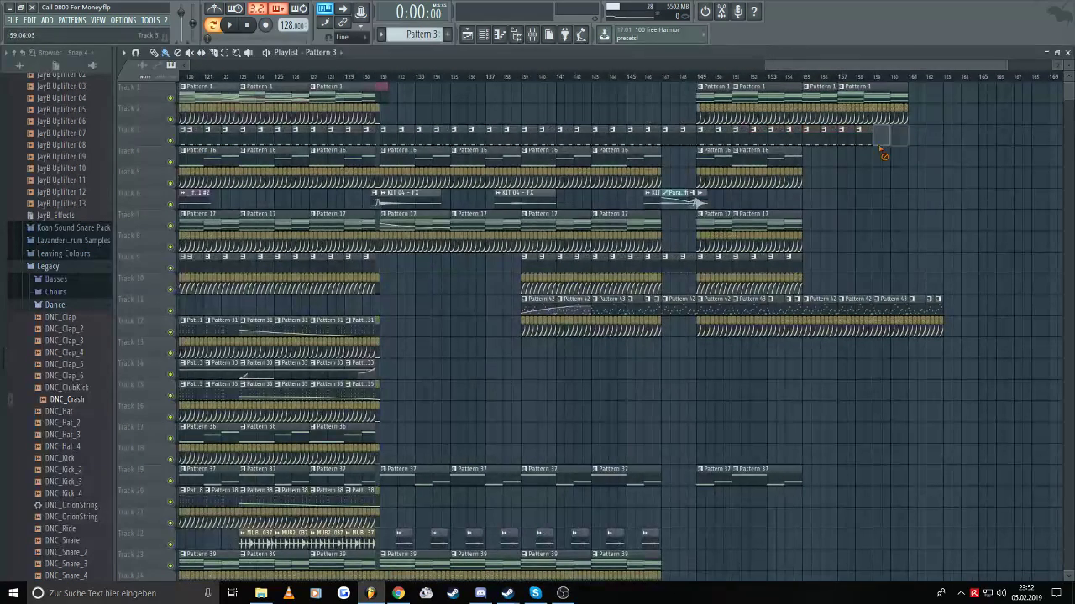
# - Copy the Pattern 3, Pattern 16 and limiter automation clips on Tracks 3 to 5 from bars 149–155 to bar 155
pyautogui.moveTo(897, 187); pyautogui.dragTo(704, 151)
pyautogui.hotkey('ctrl', 'c')
pyautogui.hotkey('ctrl', 'v')
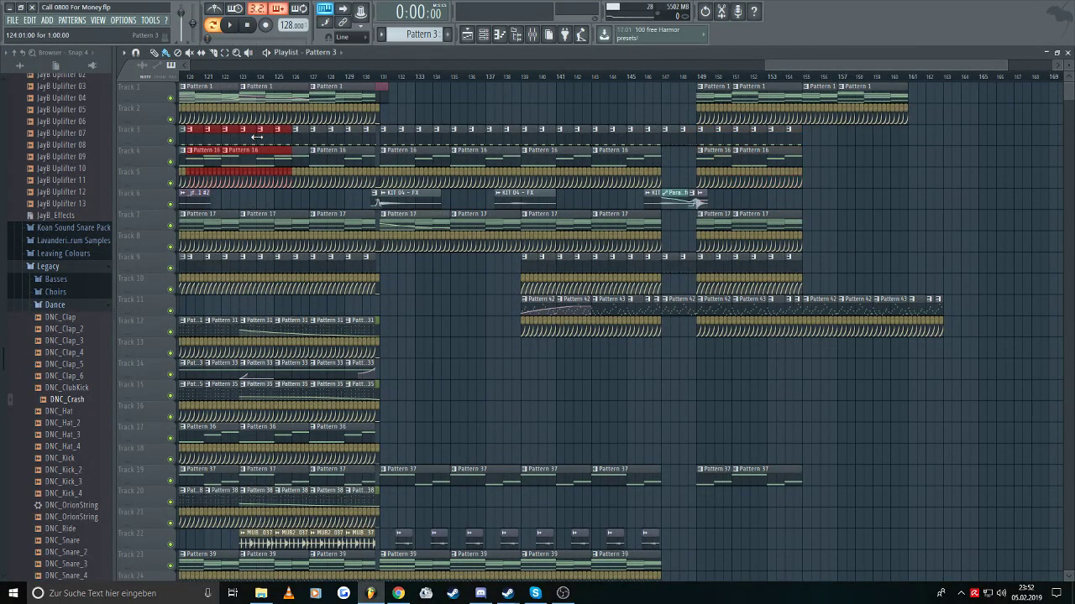
pyautogui.moveTo(250, 137); pyautogui.dragTo(870, 127)
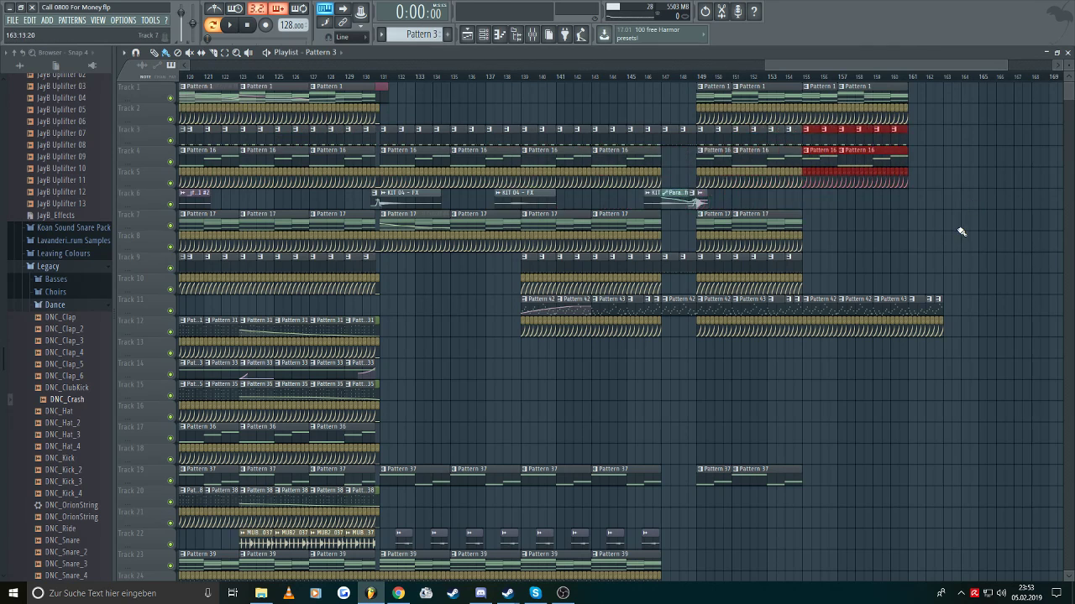
# - Move the last four-bar clips and automation on Tracks 1 to 5 to bar 159 and delete the two-bar clips at bar 155
pyautogui.moveTo(993, 230); pyautogui.dragTo(881, 94)
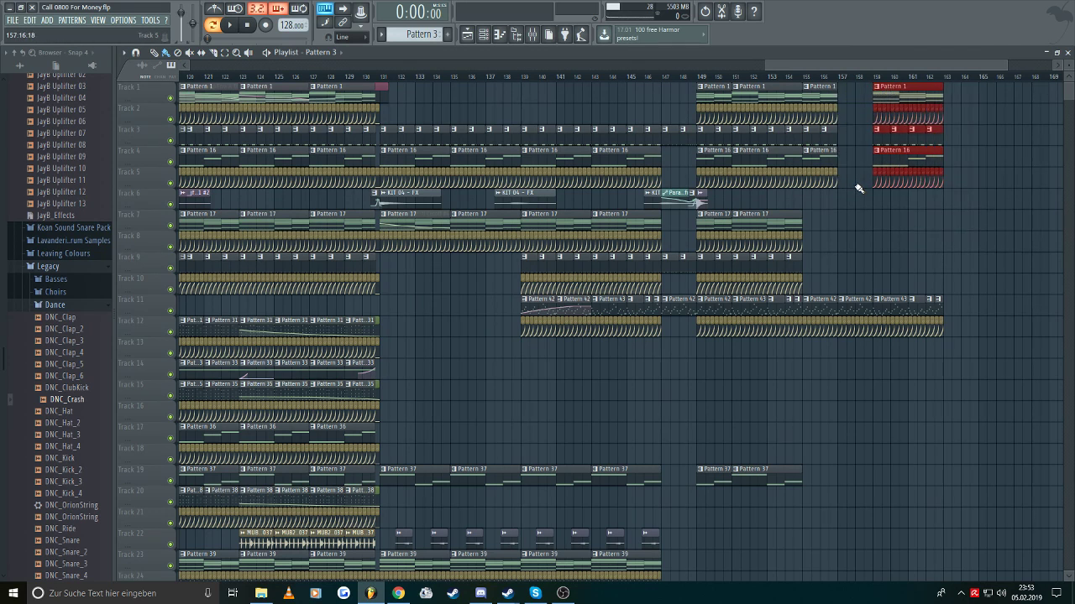
pyautogui.moveTo(864, 205); pyautogui.dragTo(806, 84)
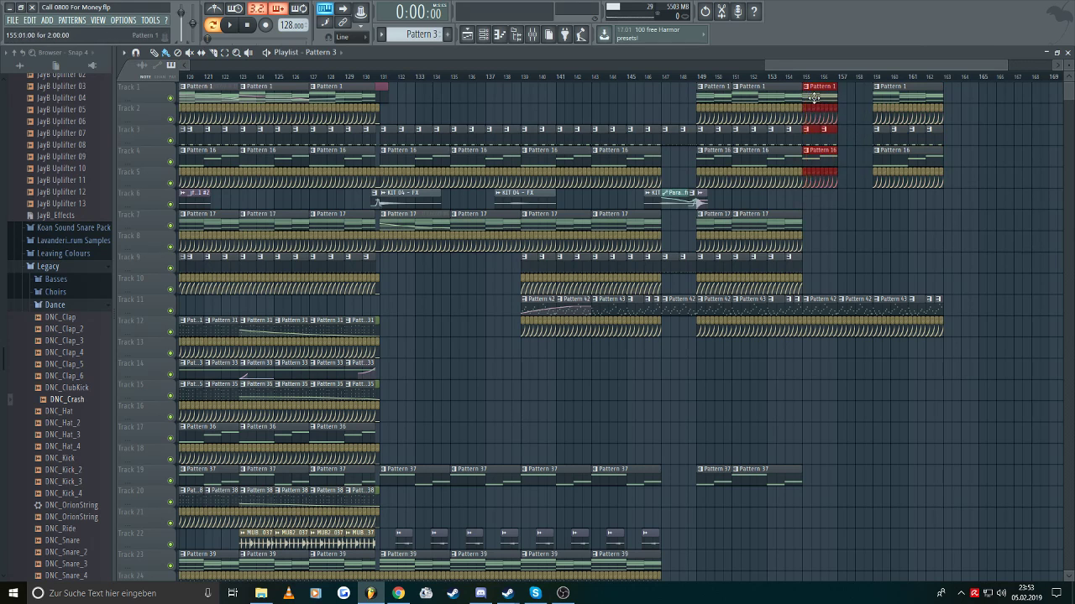
pyautogui.press('Delete')
# - Copy the Tracks 1 to 5 block from bars 159–163 into the gap at bars 155–159
pyautogui.moveTo(971, 229); pyautogui.dragTo(871, 84)
pyautogui.hotkey('ctrl', 'c')
pyautogui.hotkey('ctrl', 'v')
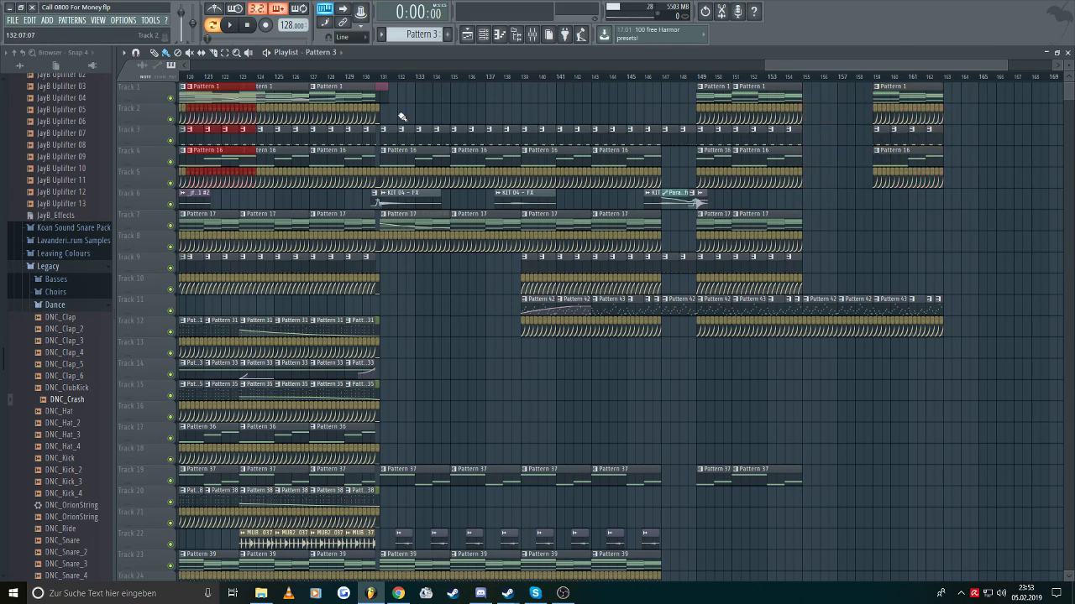
pyautogui.moveTo(236, 95); pyautogui.dragTo(851, 76)
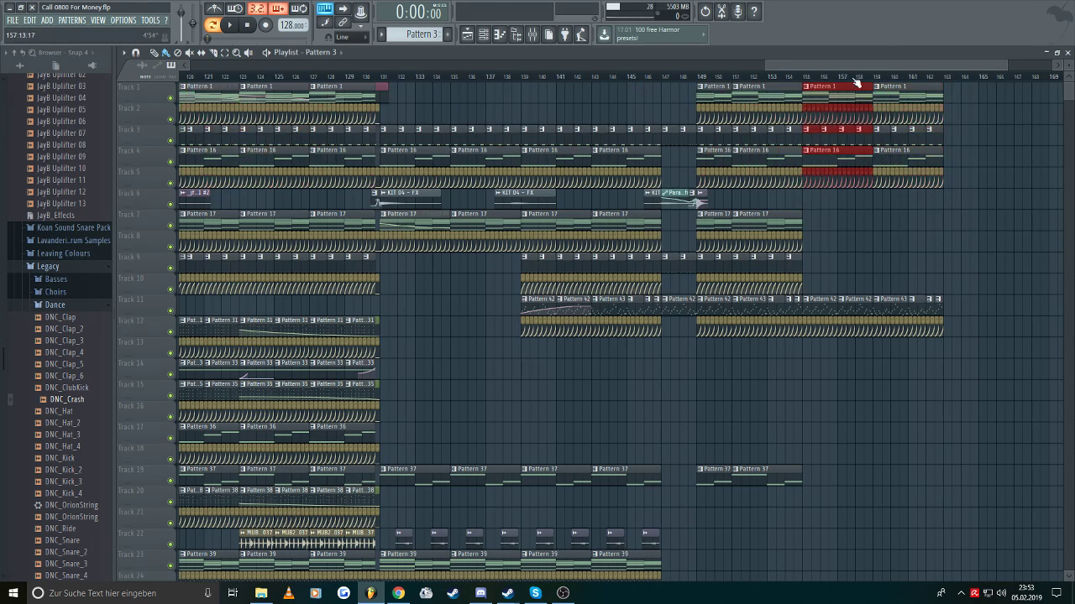
pyautogui.click(894, 232)
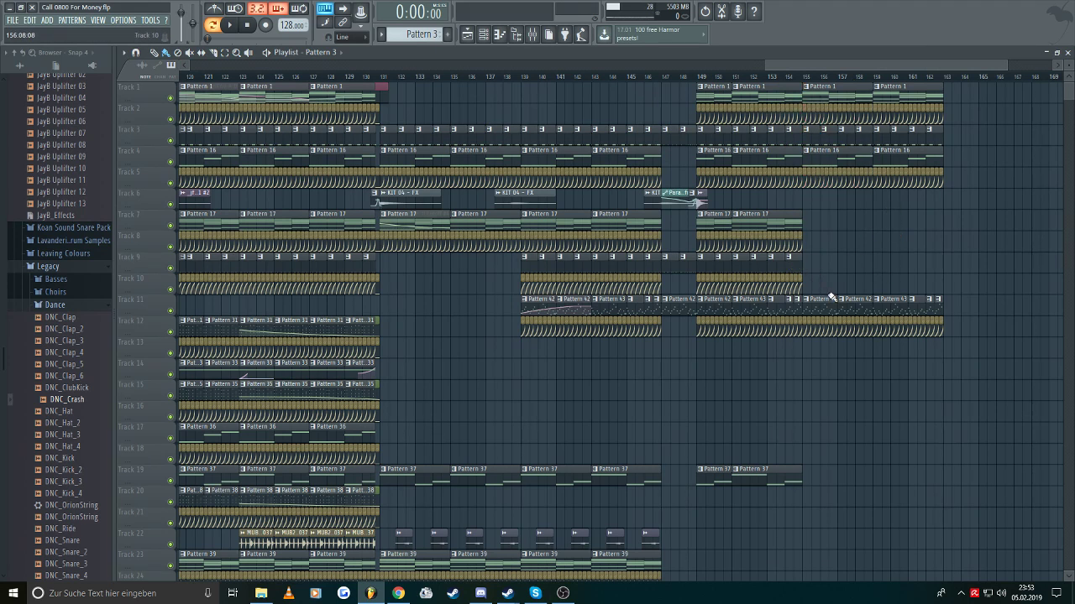
# - Copy the four-bar Pattern 17, Pattern 18 and limiter automation block on Tracks 7 to 10 to bar 155, aligned to the preceding clips
pyautogui.moveTo(804, 279); pyautogui.dragTo(858, 229)
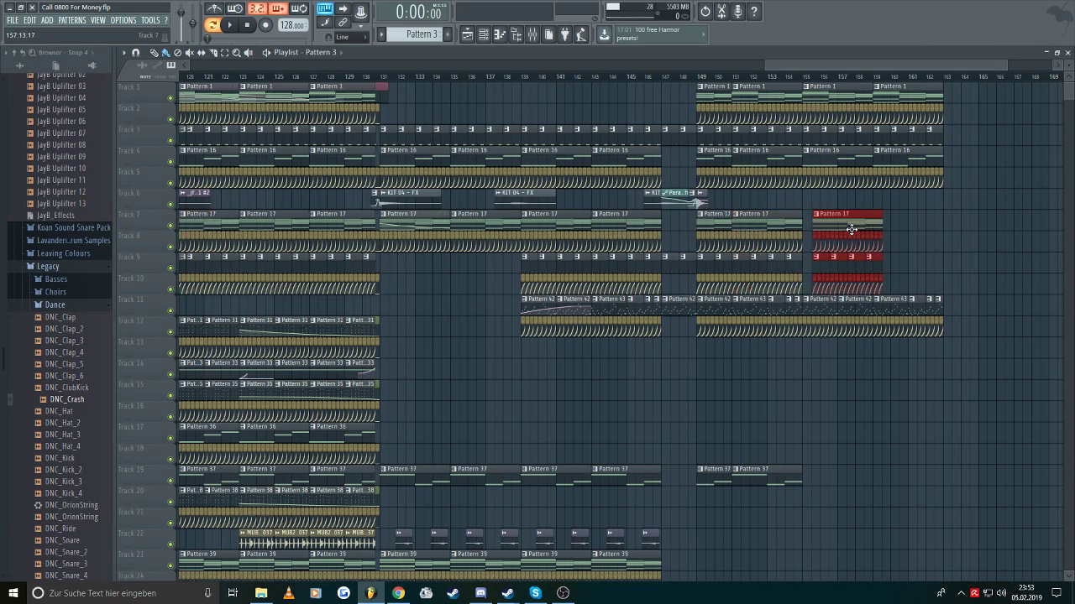
pyautogui.scroll(5, 893, 244)
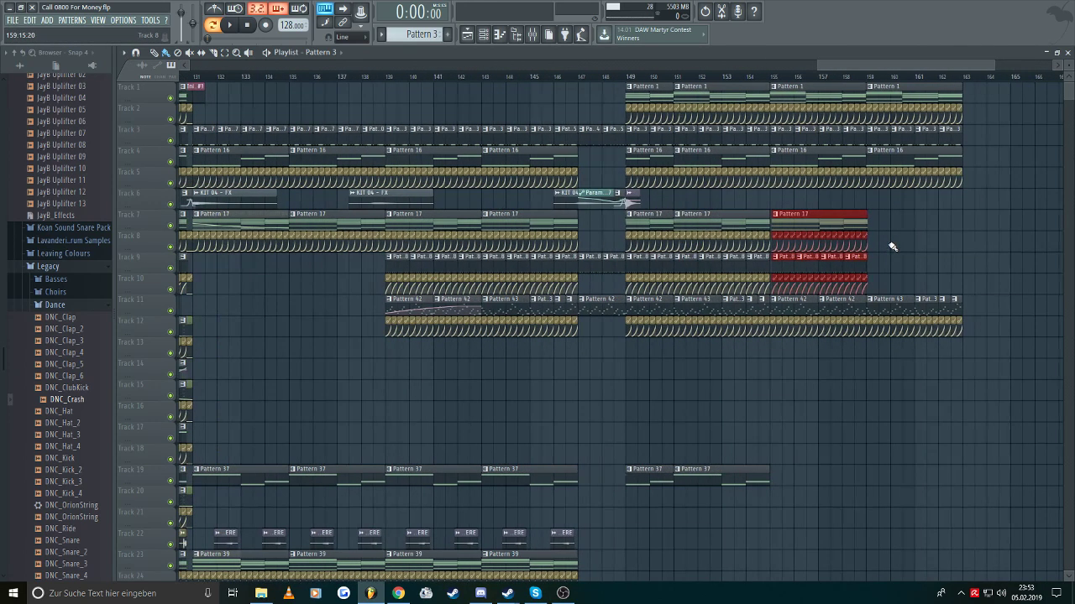
pyautogui.scroll(3, 662, 220)
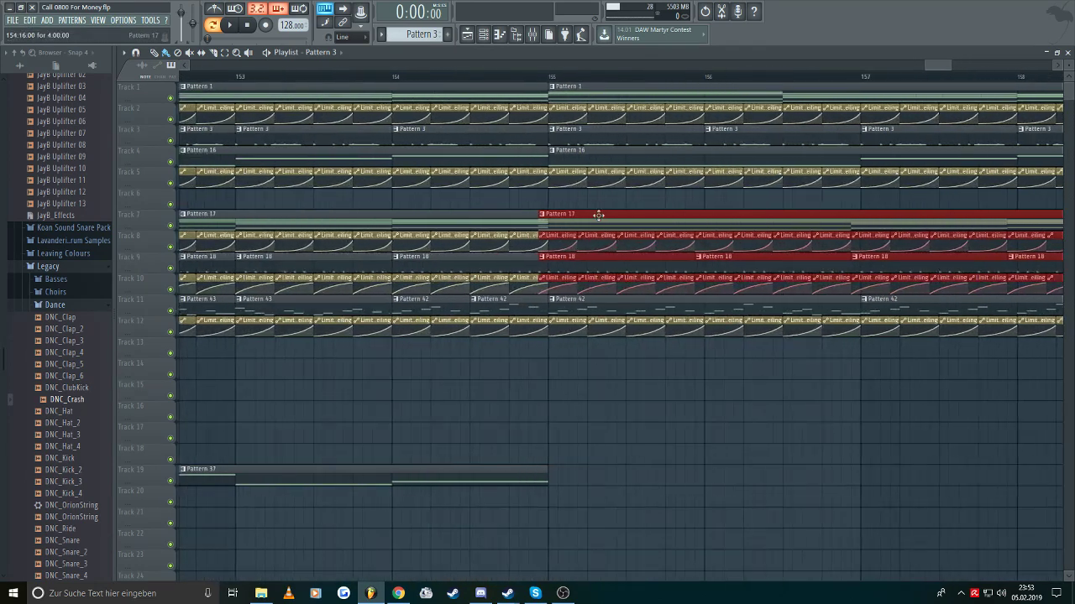
pyautogui.scroll(-5, 590, 212)
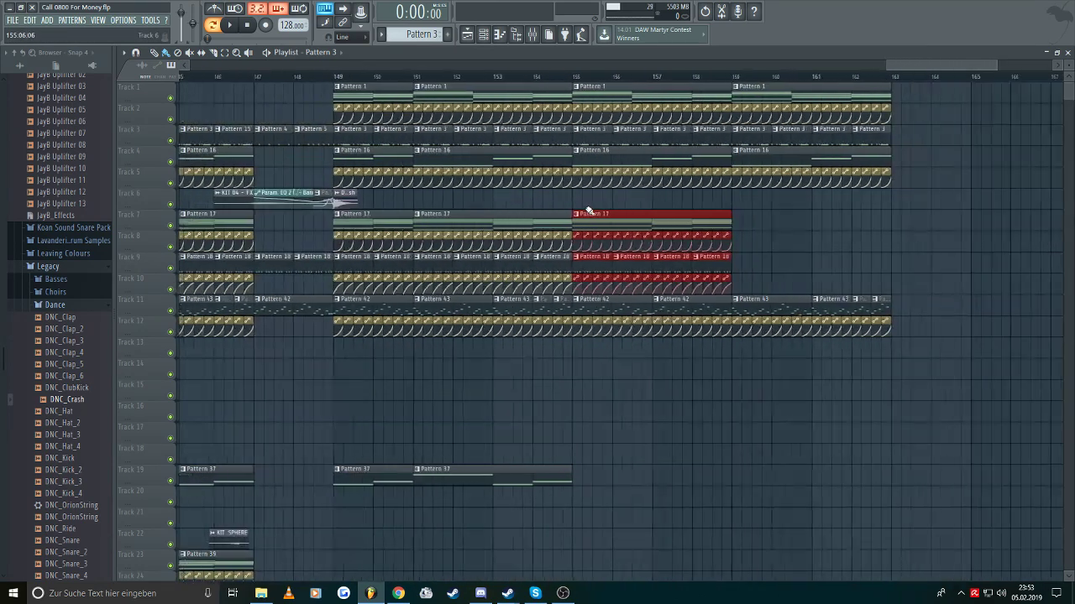
# - Place another copy of the Tracks 7 to 10 block at bar 159, aligned to the bar line
pyautogui.moveTo(591, 212); pyautogui.dragTo(762, 217)
pyautogui.scroll(5, 739, 222)
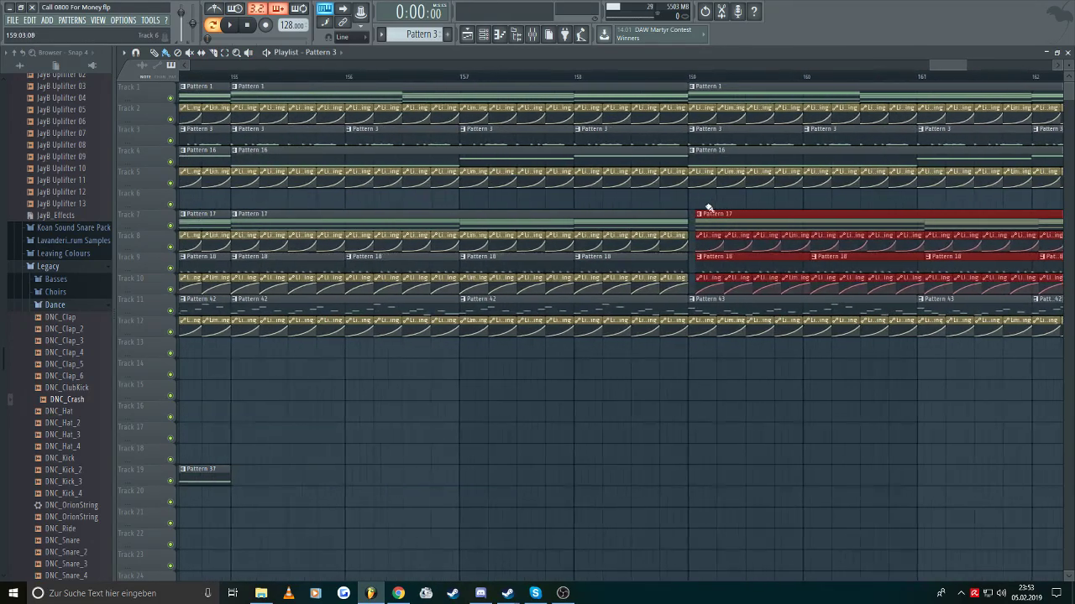
pyautogui.scroll(-8, 620, 228)
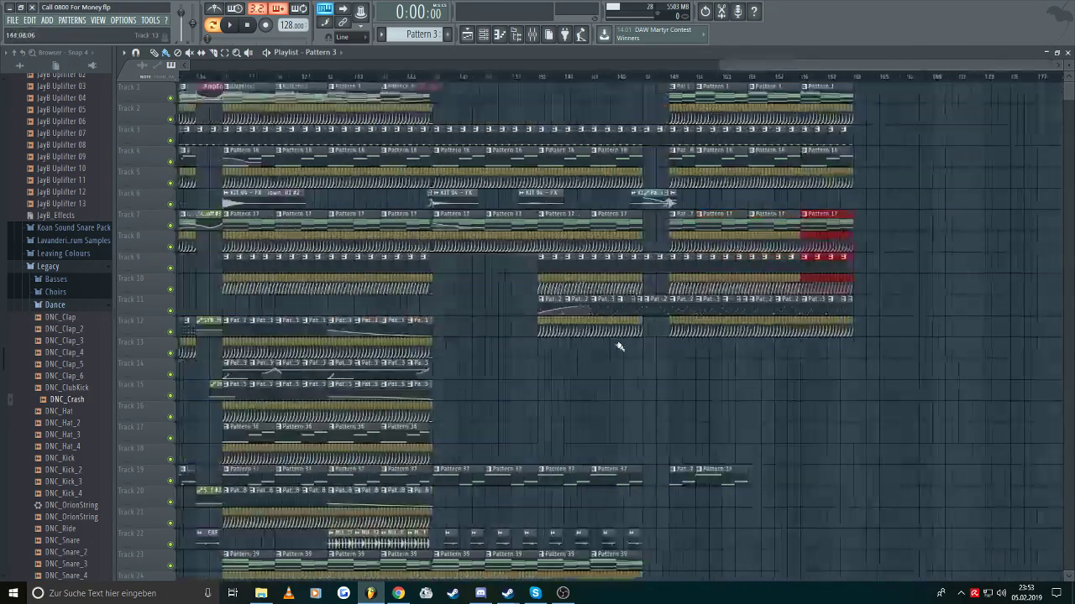
# - Extend Track 27 with two four-bar Pattern 45 clips from bar 155 to bar 163
pyautogui.scroll(-4, 831, 438)
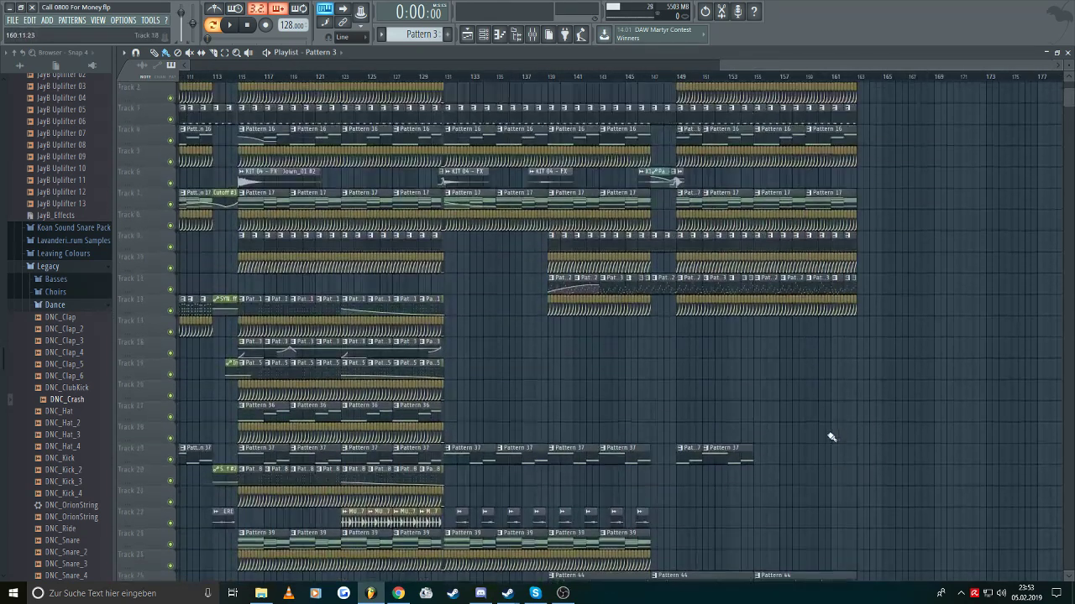
pyautogui.scroll(-5, 839, 437)
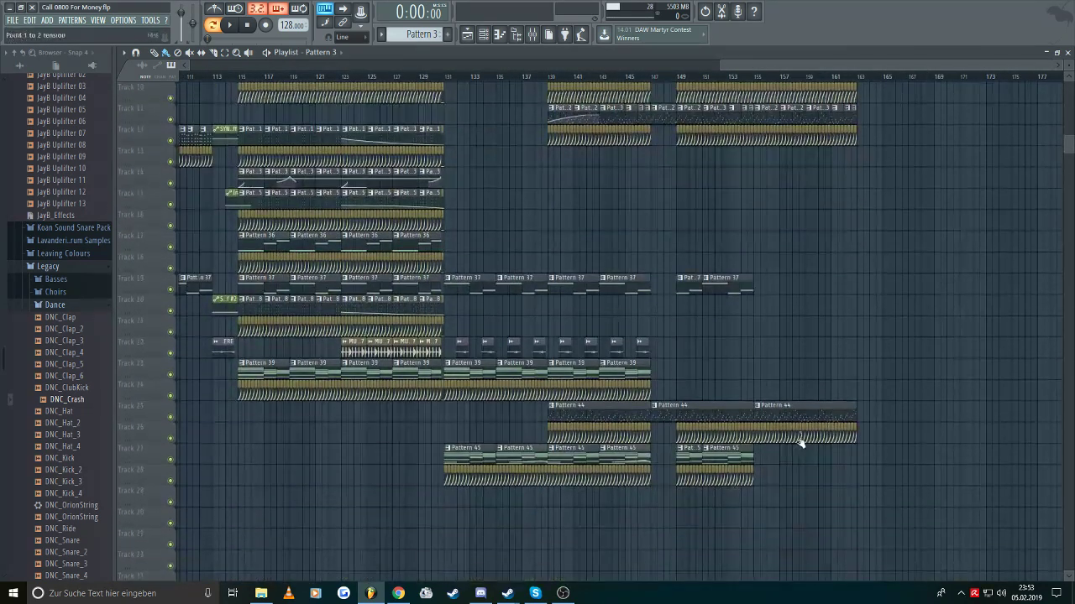
pyautogui.scroll(4, 753, 456)
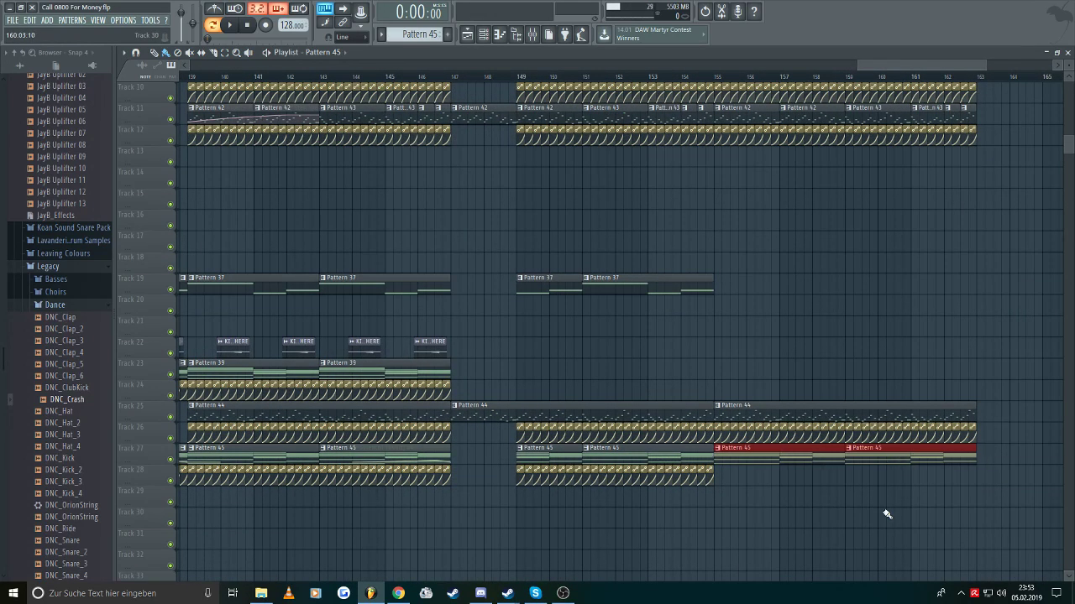
# - Duplicate the limiter ceiling automation clips on Track 28 from bars 149–155 to continue beneath the new Pattern 45 clips
pyautogui.moveTo(881, 522); pyautogui.dragTo(524, 465)
pyautogui.moveTo(798, 508); pyautogui.dragTo(528, 479)
pyautogui.scroll(4, 959, 496)
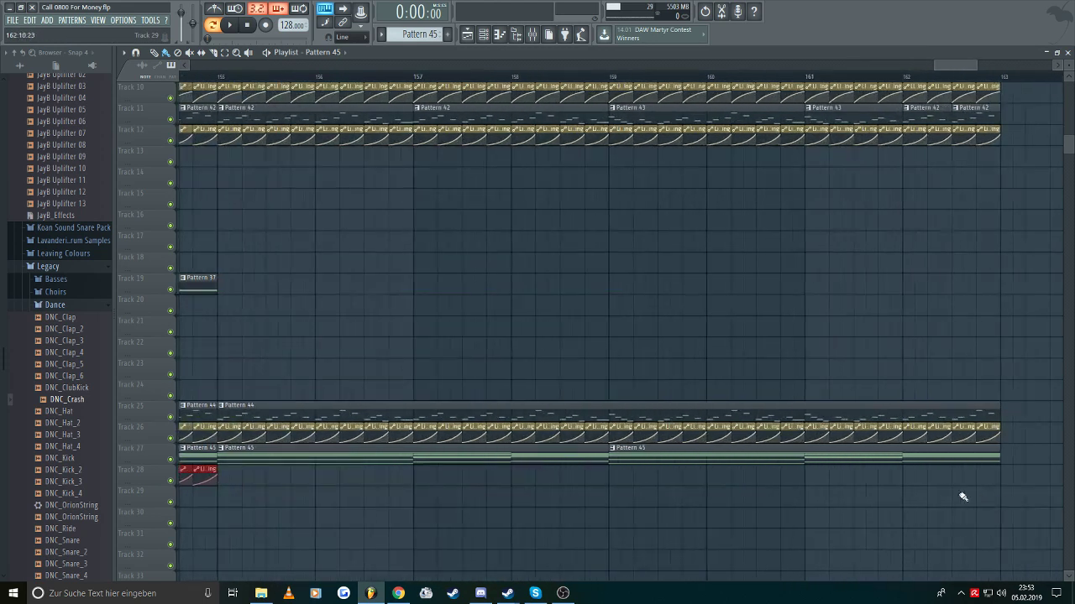
pyautogui.hotkey('ctrl', 'b')
pyautogui.moveTo(346, 472); pyautogui.dragTo(789, 476)
pyautogui.scroll(4, 829, 507)
pyautogui.scroll(-4, 867, 306)
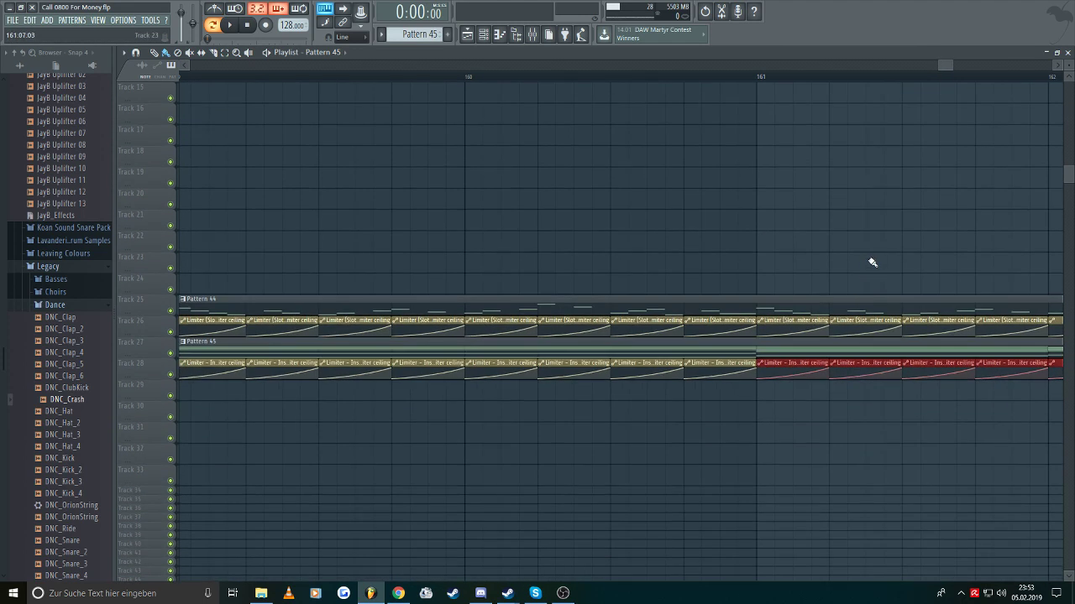
# - Remove the excess limiter automation clips on Track 28 beyond bar 163
pyautogui.scroll(6, 871, 261)
pyautogui.scroll(-5, 916, 230)
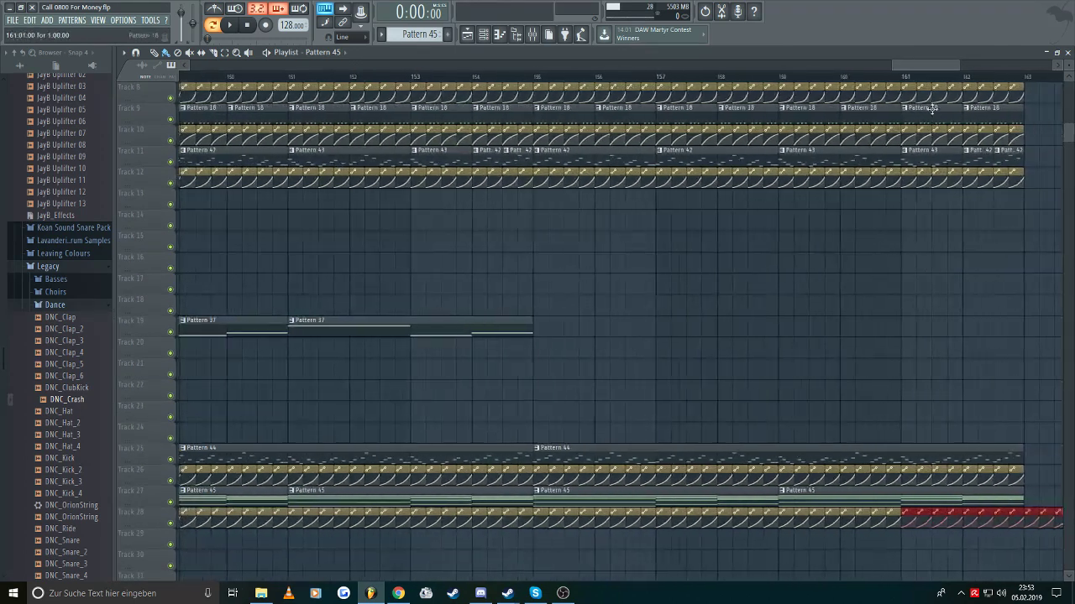
pyautogui.moveTo(923, 68); pyautogui.dragTo(971, 66)
pyautogui.moveTo(749, 543); pyautogui.dragTo(422, 487)
pyautogui.press('Delete')
# - Extend Track 19 with two four-bar Pattern 37 clips from bar 155 to bar 163
pyautogui.scroll(-4, 458, 426)
pyautogui.scroll(-6, 459, 426)
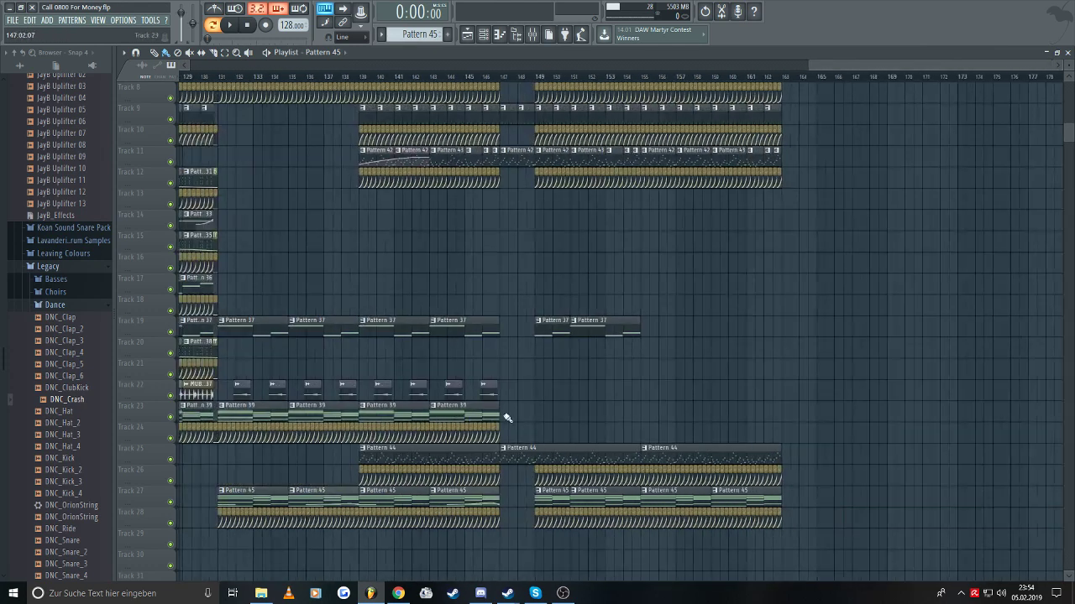
pyautogui.scroll(2, 885, 336)
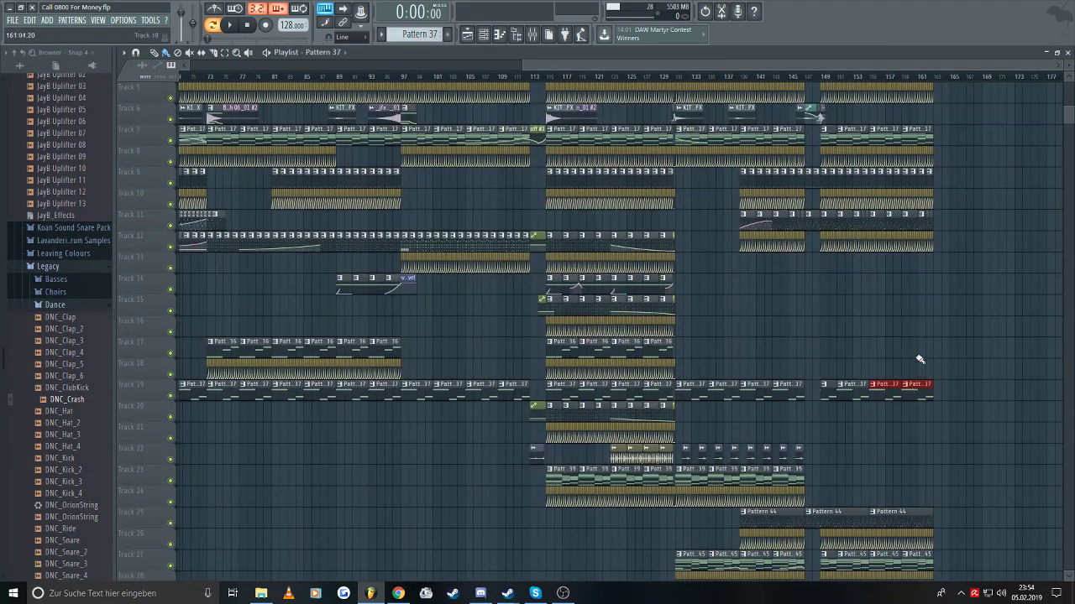
# - Play the arrangement through the break into the extended ending at bar 149 and inspect Insert 36 in the mixer
pyautogui.press('space')
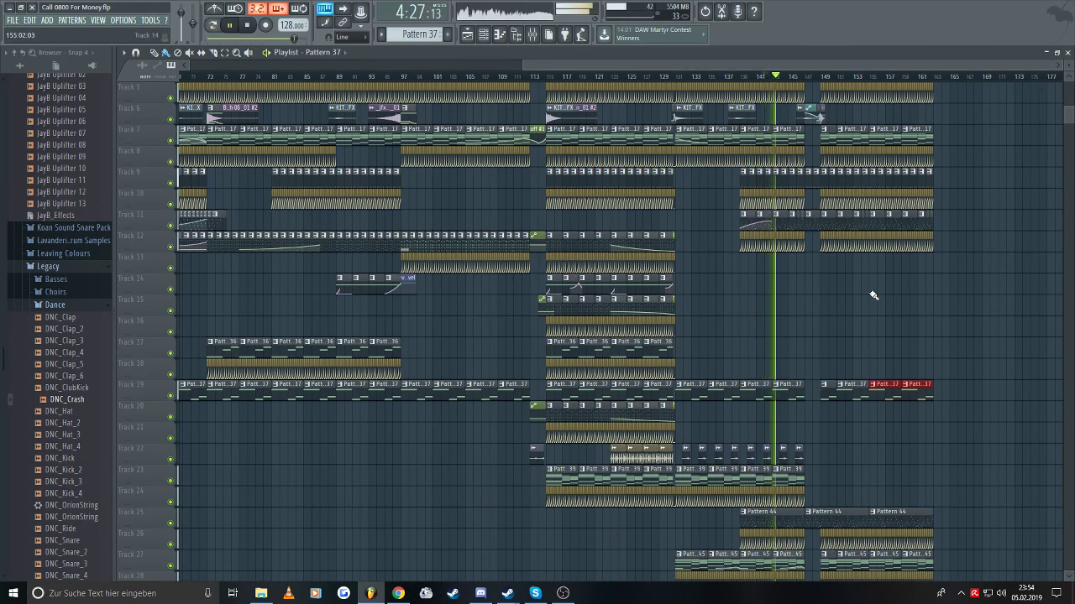
pyautogui.scroll(3, 873, 295)
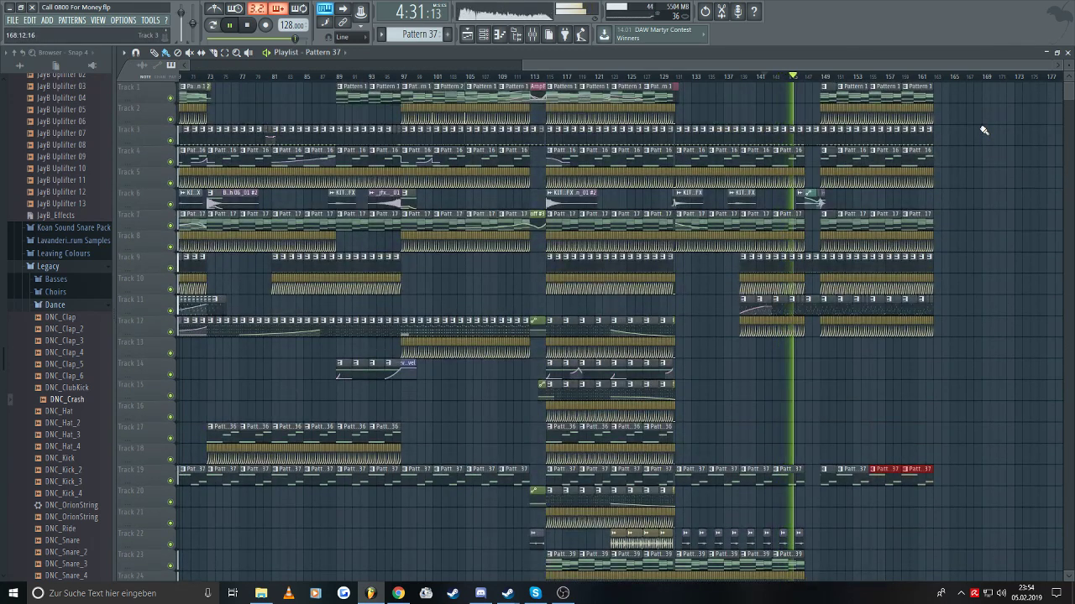
pyautogui.scroll(-3, 588, 328)
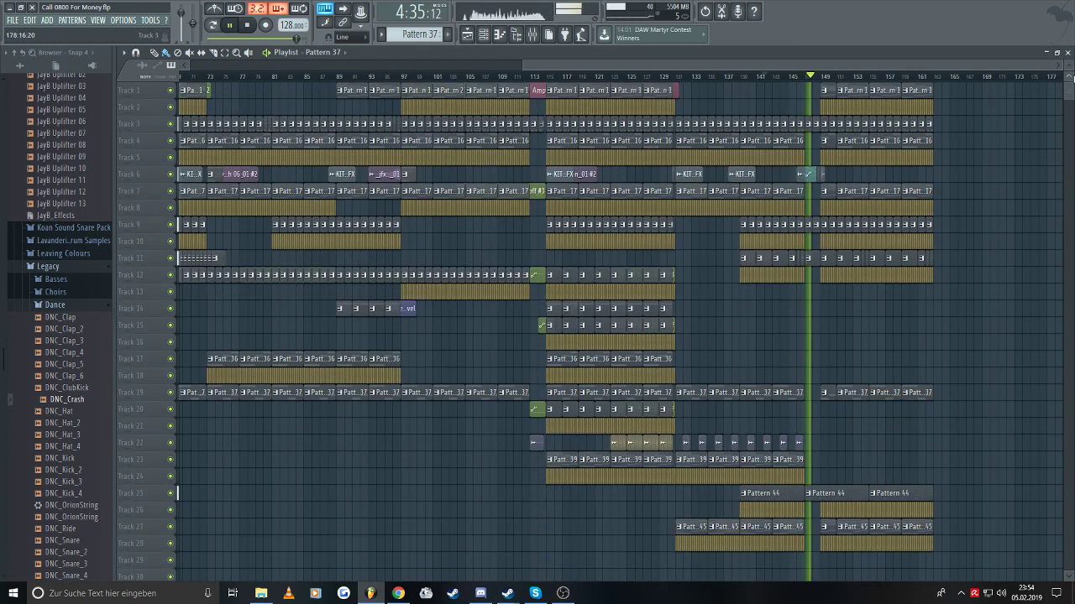
pyautogui.scroll(2, 177, 493)
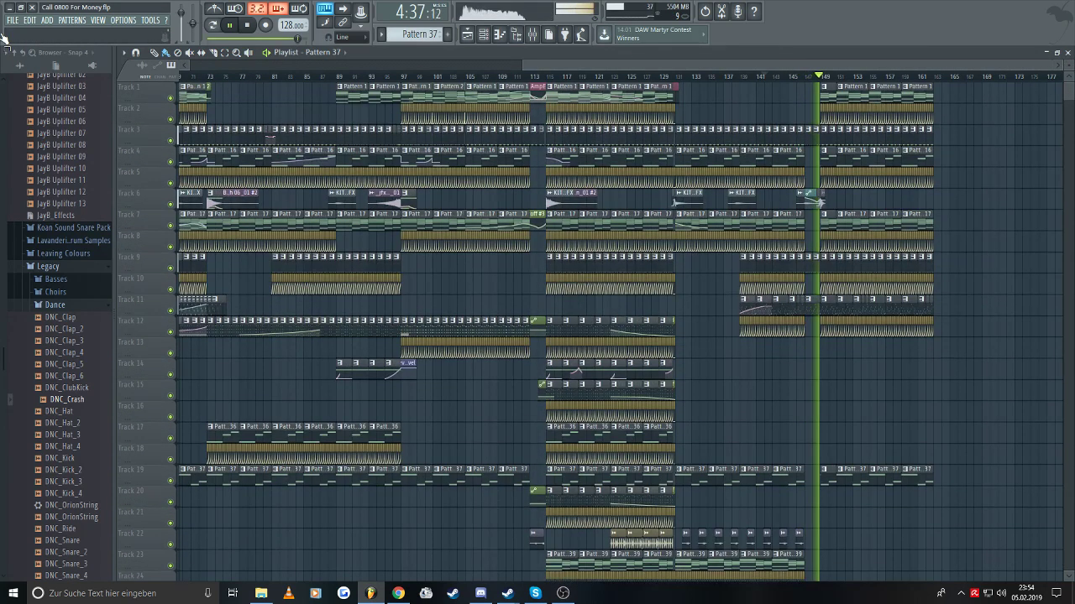
pyautogui.click(24, 18)
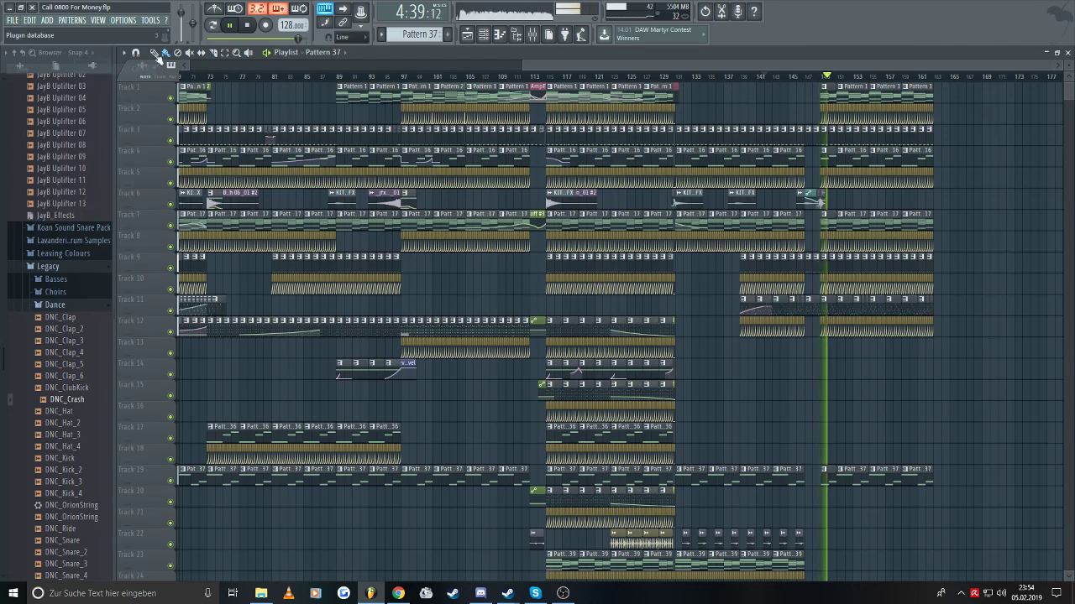
pyautogui.click(532, 35)
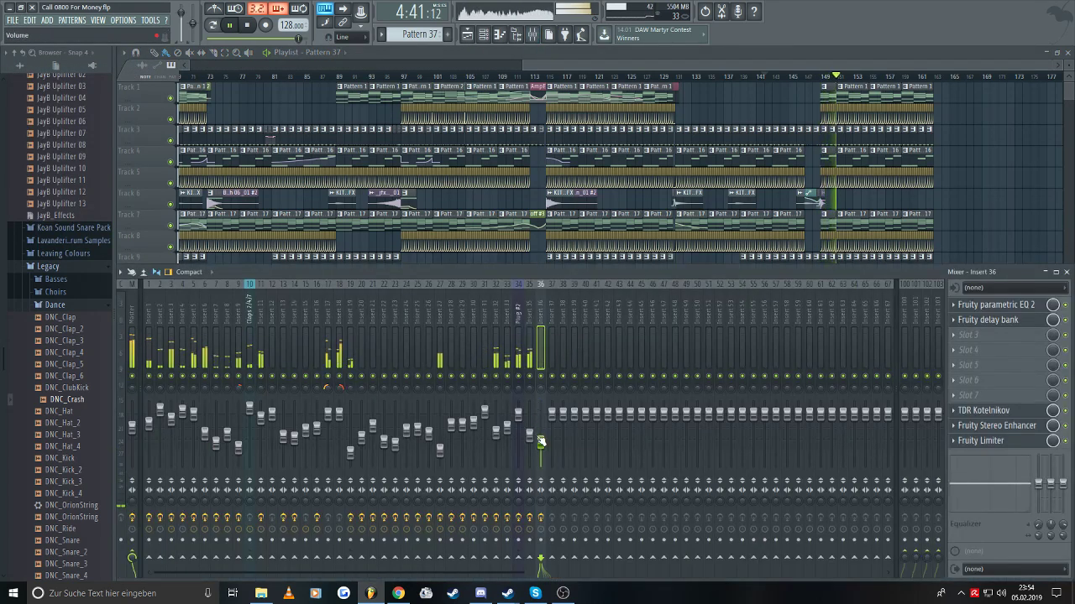
pyautogui.press('F9')
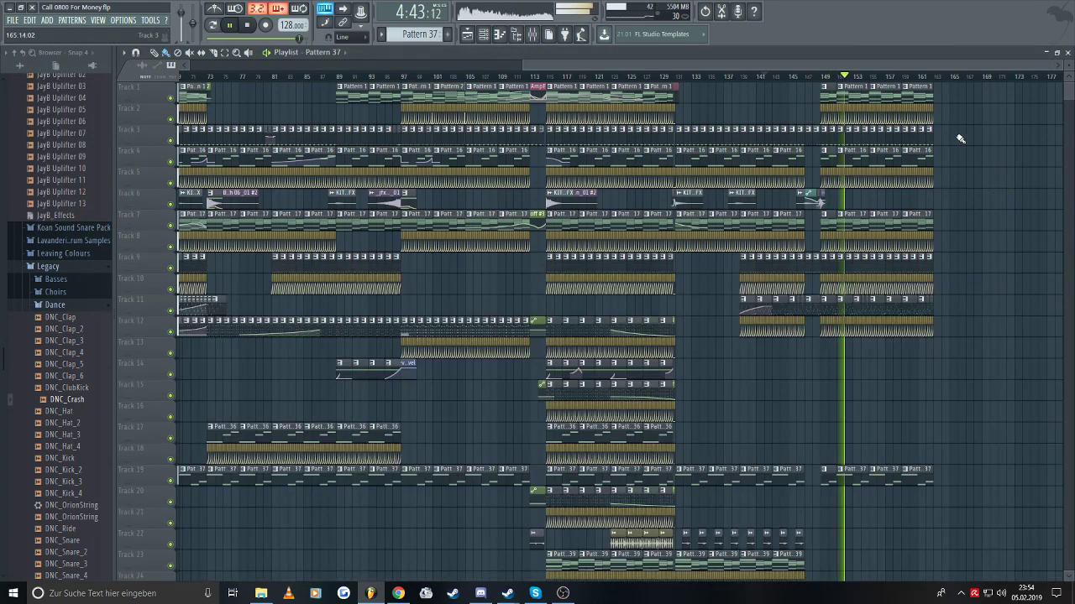
# - Pick Pattern 10 from the early part of Track 3 and use it to replace the Pattern 3 clip at bar 154
pyautogui.moveTo(847, 67); pyautogui.dragTo(923, 65)
pyautogui.scroll(3, 804, 212)
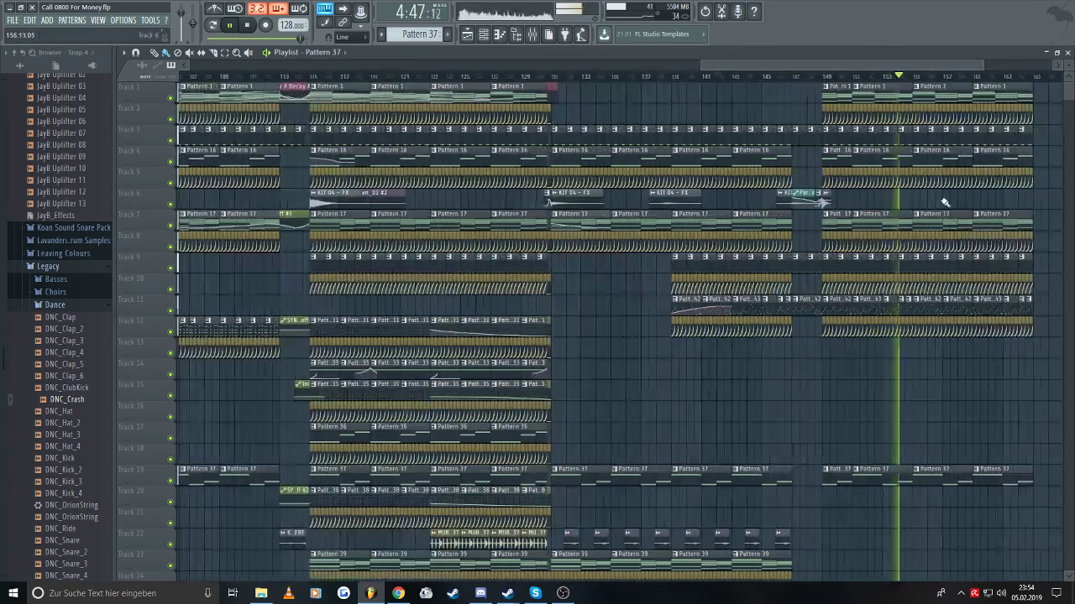
pyautogui.moveTo(789, 66); pyautogui.dragTo(302, 68)
pyautogui.scroll(2, 487, 134)
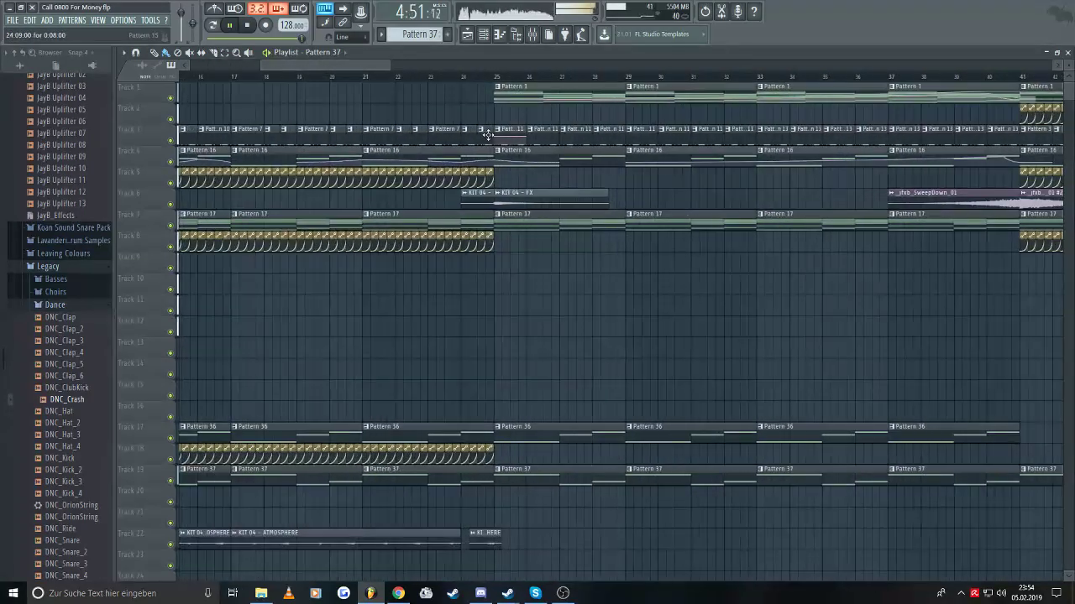
pyautogui.moveTo(380, 70); pyautogui.dragTo(445, 66)
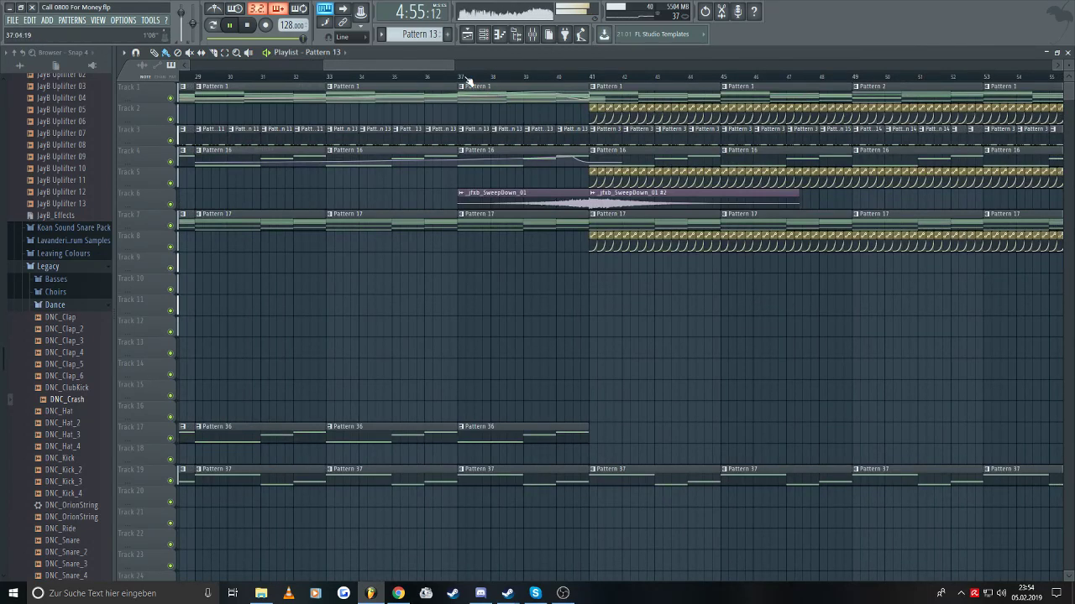
pyautogui.moveTo(451, 73); pyautogui.dragTo(977, 66)
pyautogui.click(350, 128)
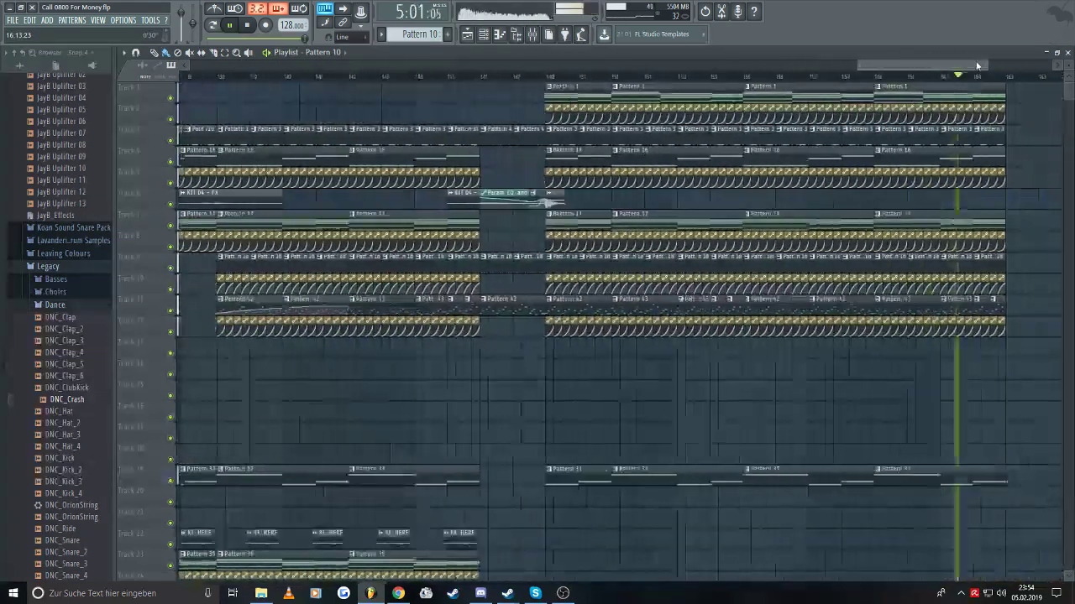
pyautogui.click(581, 195)
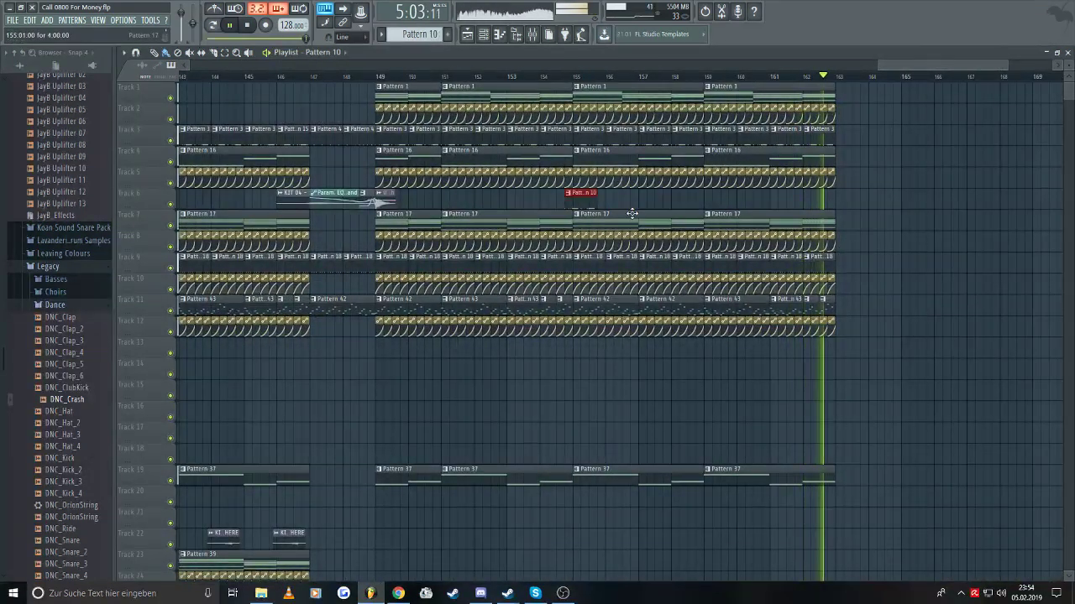
pyautogui.moveTo(583, 198); pyautogui.dragTo(558, 198)
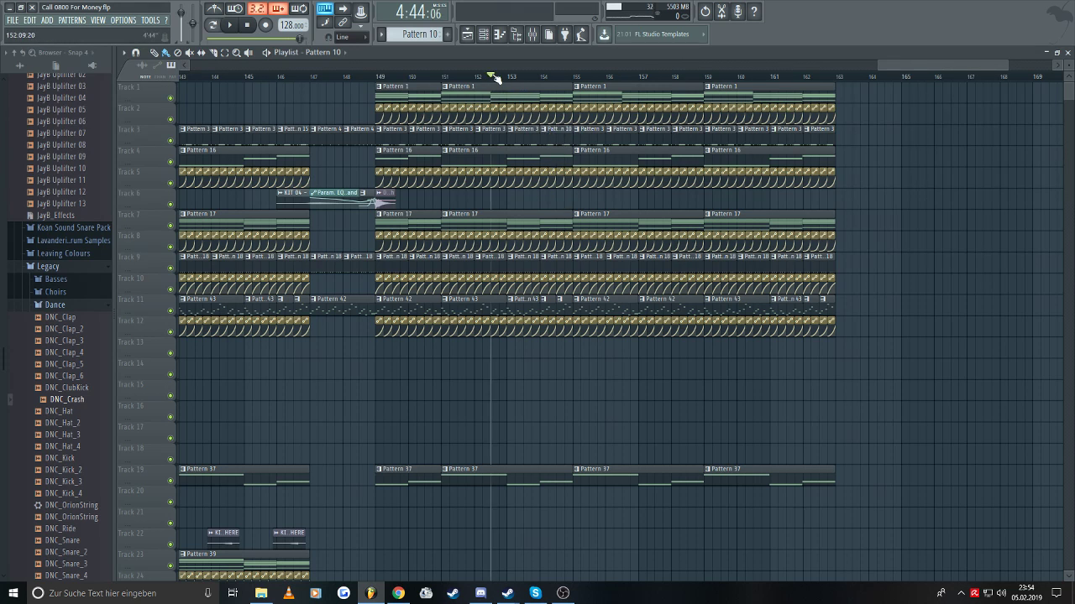
# - Play the ending from bar 152 to check the Pattern 10 fill within the whole arrangement
pyautogui.press('space')
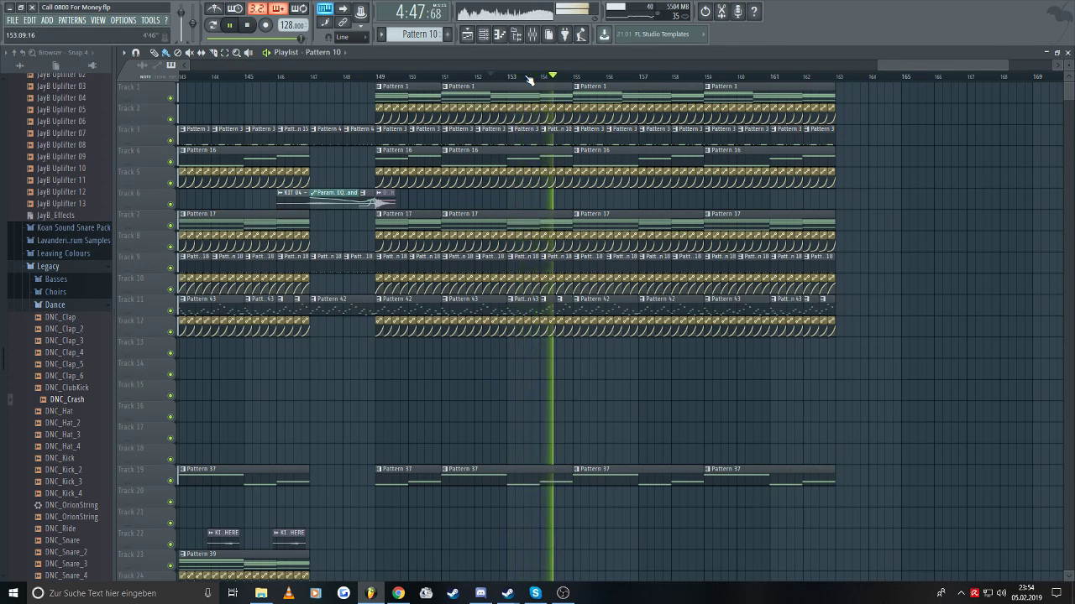
pyautogui.keyDown('ctrl'); pyautogui.scroll(-1, 549, 214); pyautogui.keyUp('ctrl')
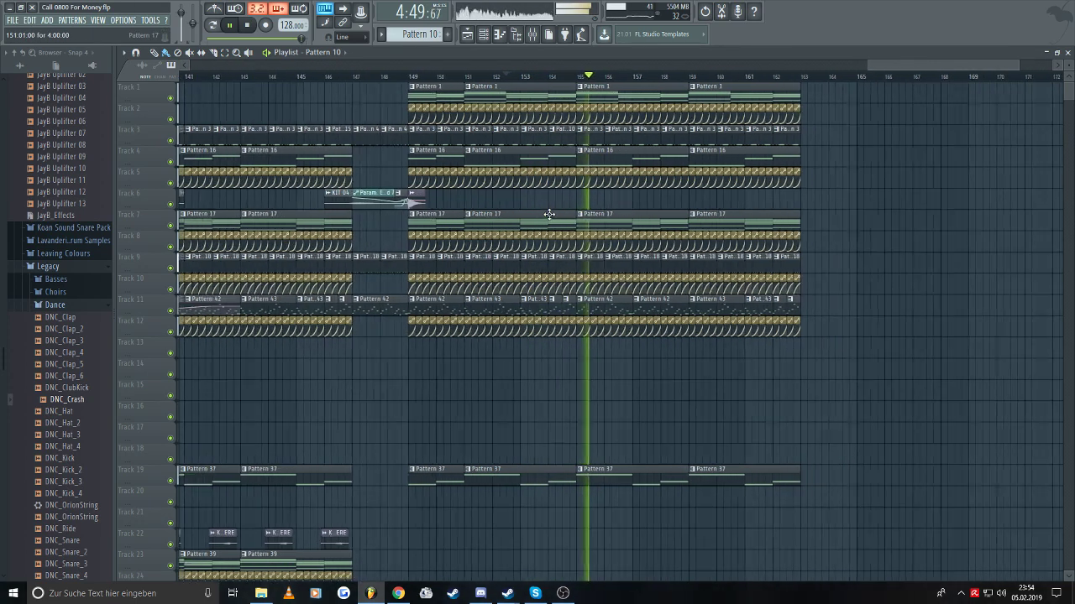
pyautogui.keyDown('ctrl'); pyautogui.scroll(-5, 549, 214); pyautogui.keyUp('ctrl')
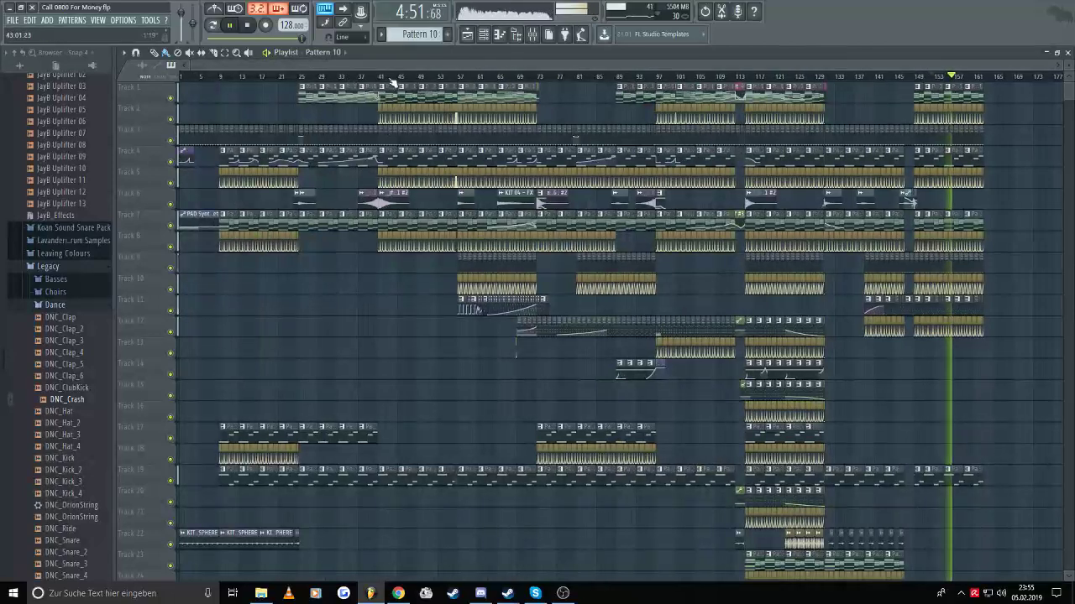
# - Pick Pattern 15 from Track 3 around bar 48 and use it to replace the Pattern 10 clip at bar 154
pyautogui.keyDown('ctrl'); pyautogui.scroll(5, 392, 83); pyautogui.keyUp('ctrl')
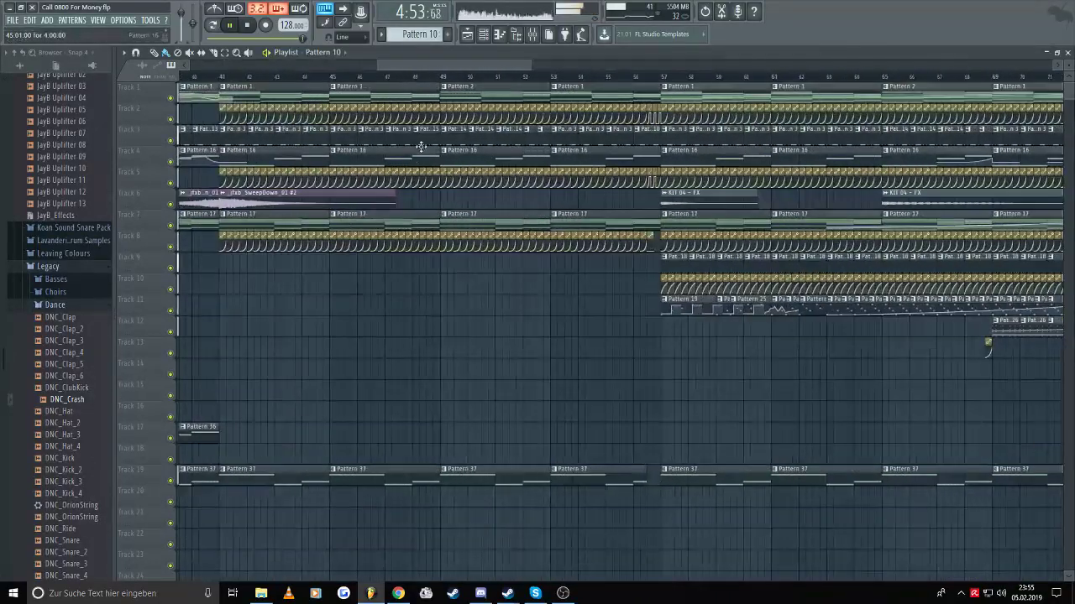
pyautogui.click(216, 28)
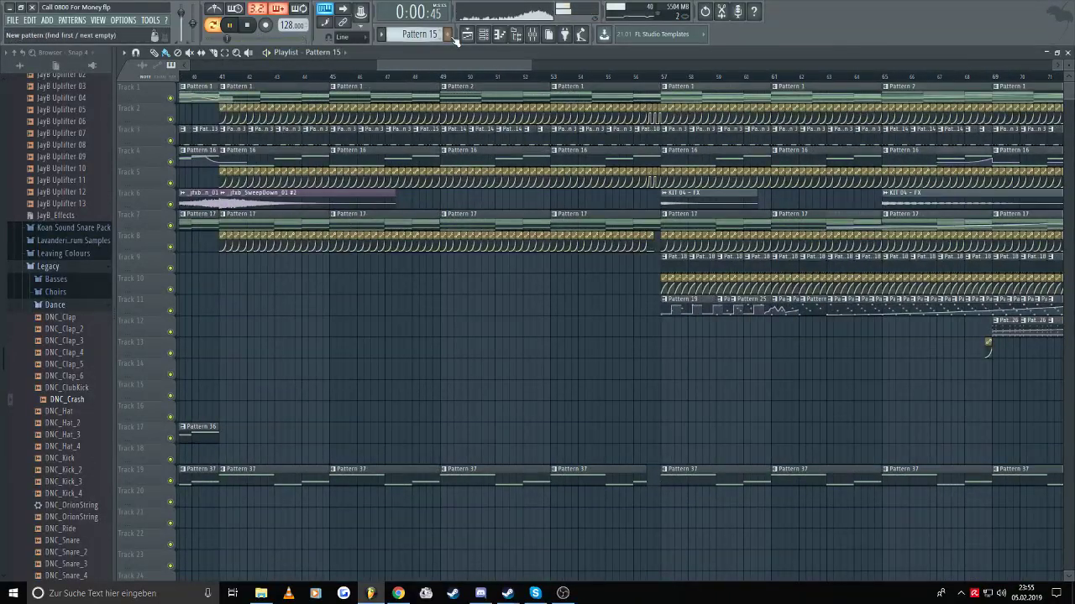
pyautogui.press('space')
pyautogui.moveTo(482, 61); pyautogui.dragTo(970, 78)
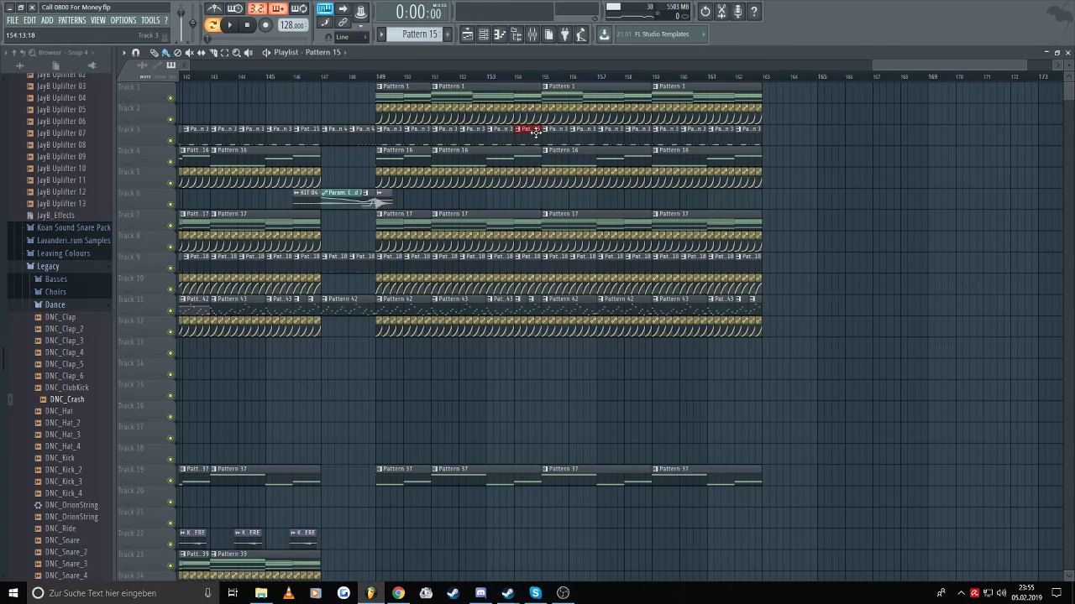
# - Play the arrangement from around bar 146 to bar 163 and check the Pattern 15 fill and the extended ending
pyautogui.press('space')
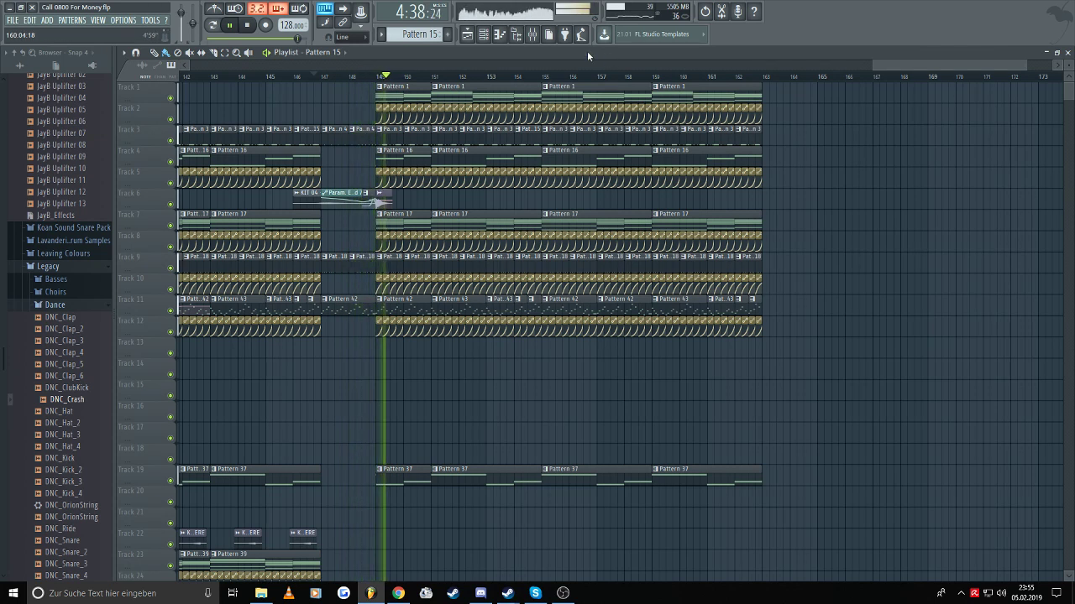
pyautogui.click(536, 37)
pyautogui.click(536, 37)
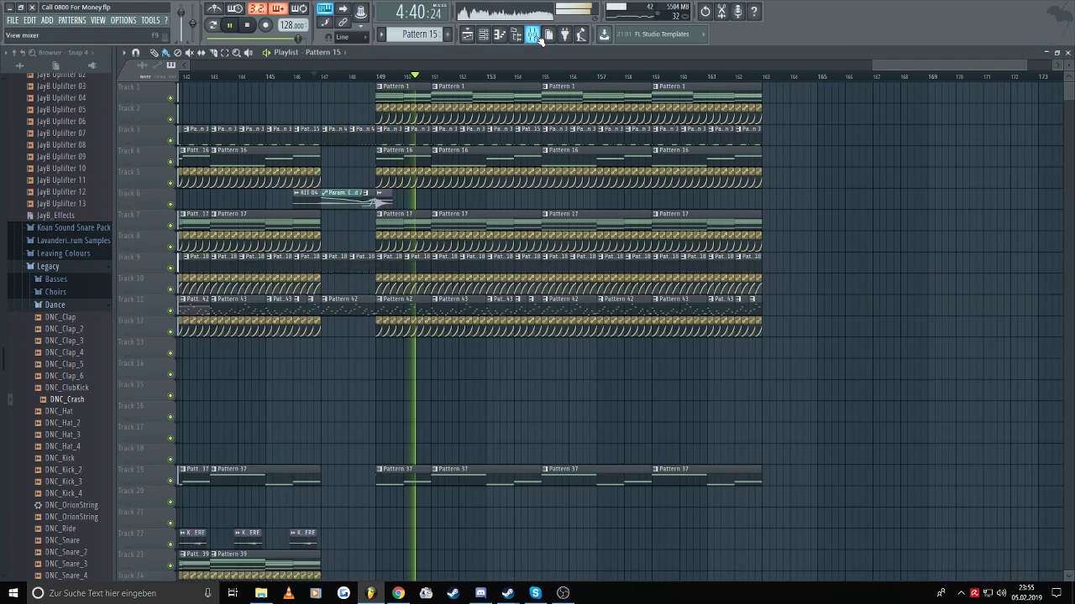
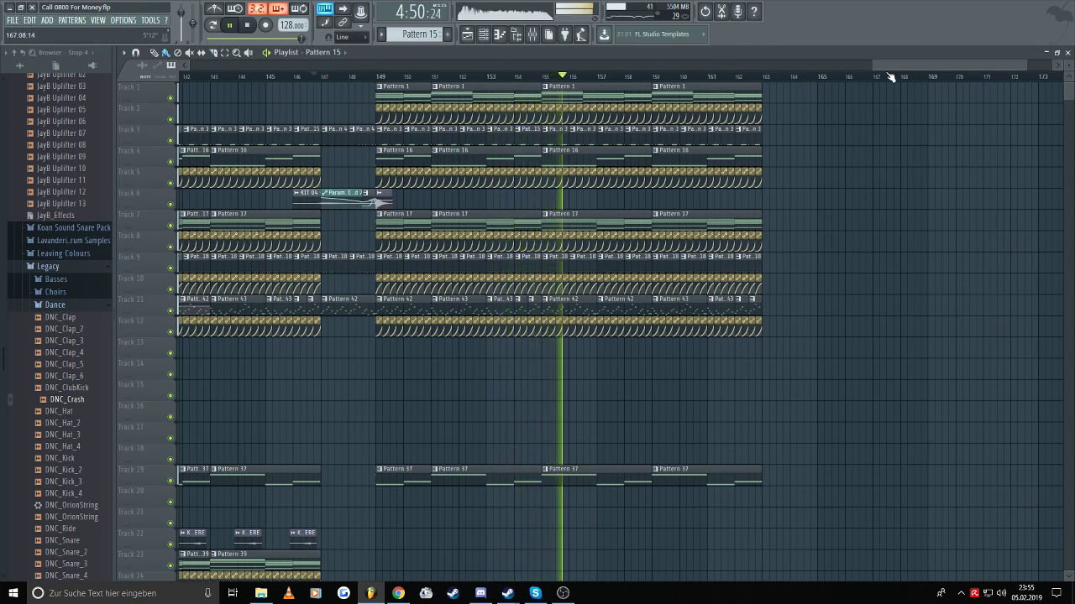
pyautogui.moveTo(886, 63); pyautogui.dragTo(897, 62)
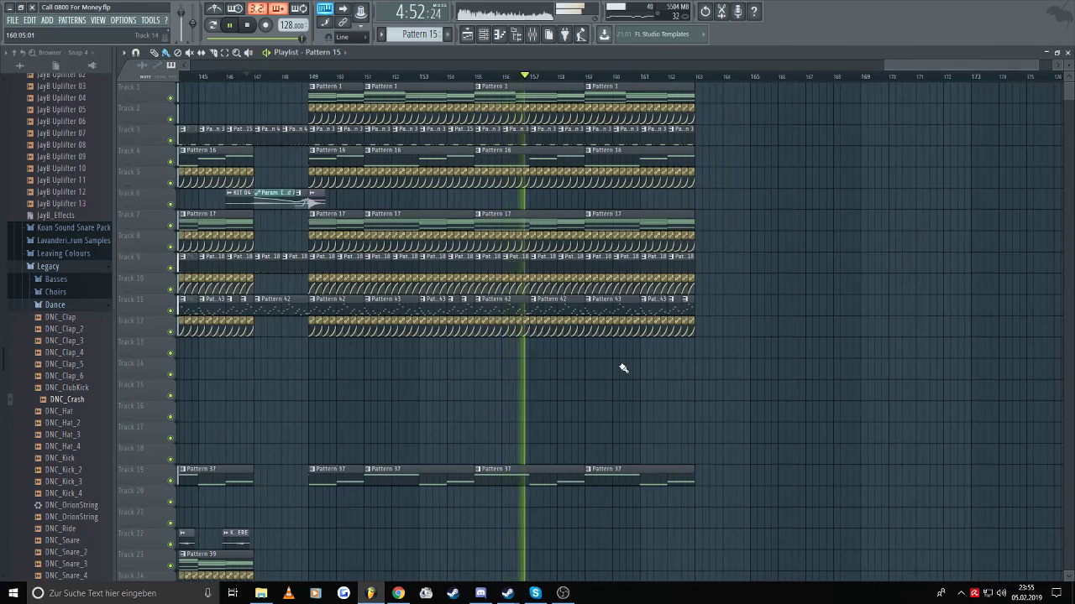
pyautogui.scroll(-2, 518, 384)
pyautogui.scroll(1, 519, 383)
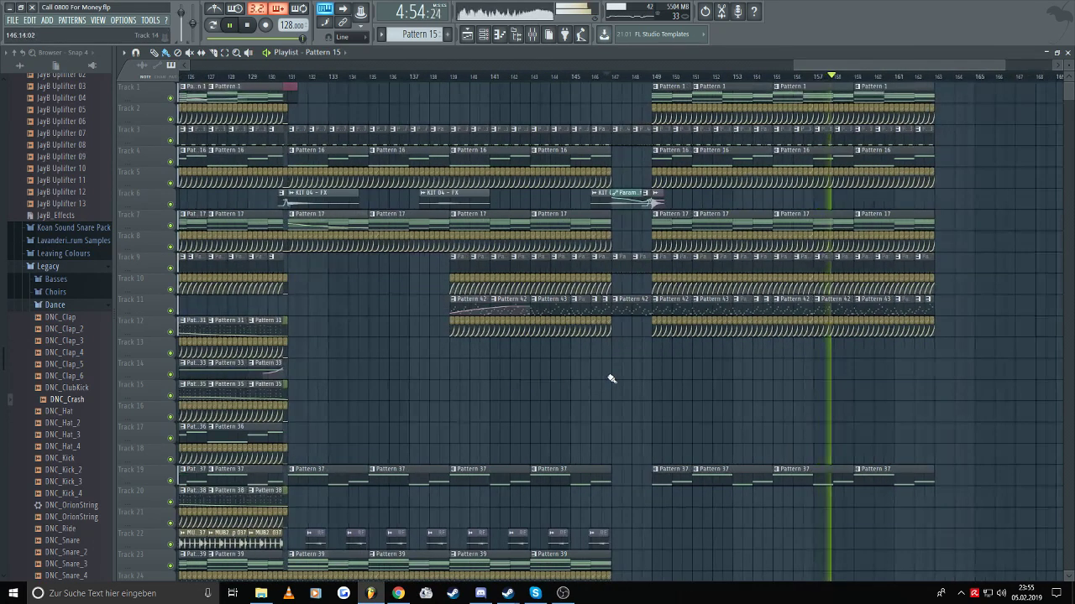
pyautogui.scroll(-2, 873, 61)
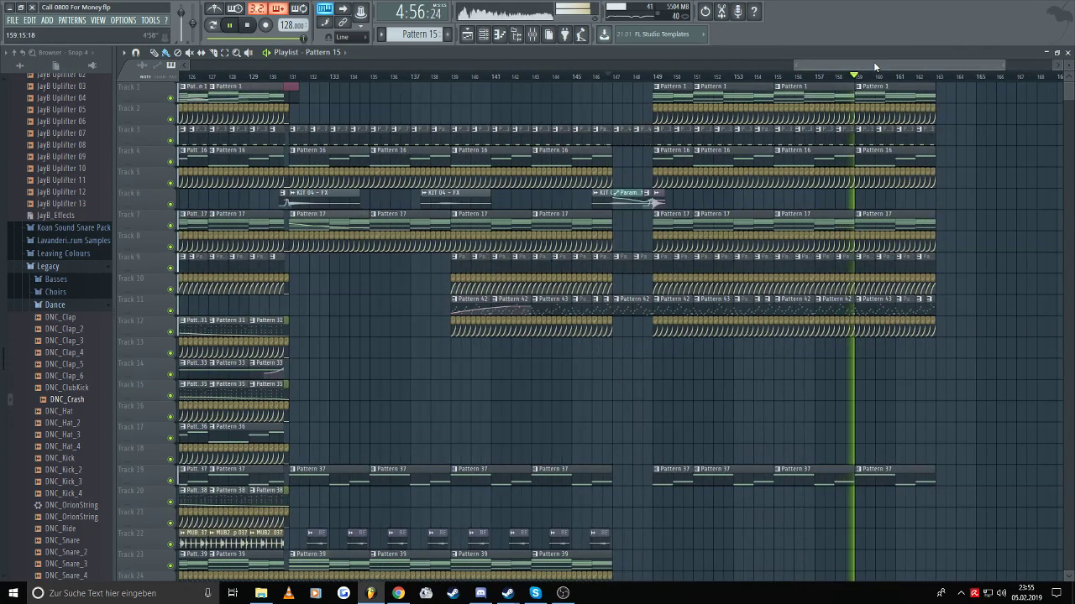
pyautogui.scroll(-1, 753, 327)
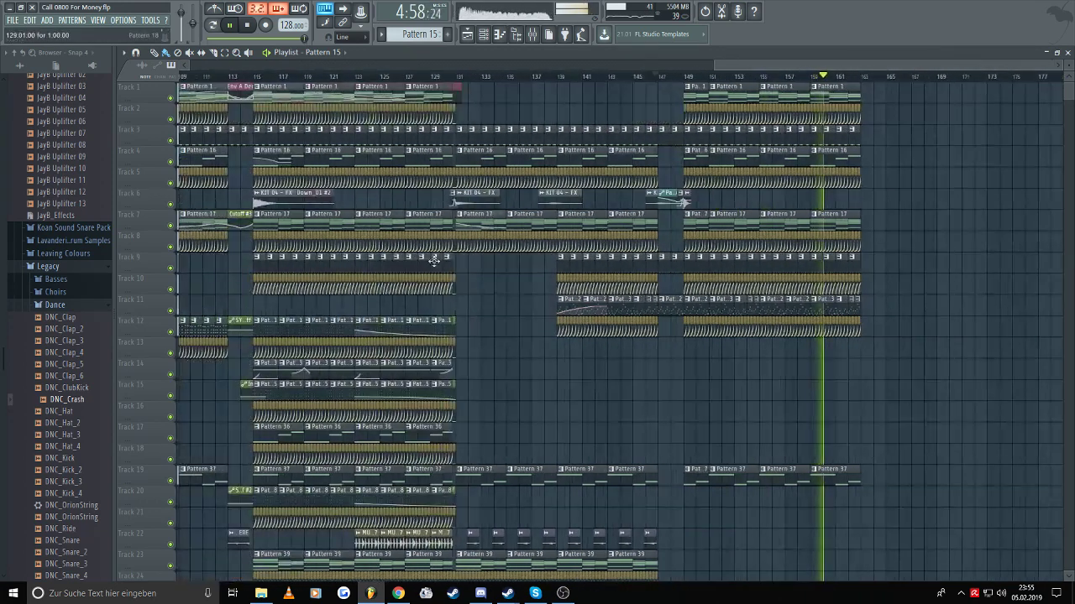
pyautogui.scroll(-2, 320, 277)
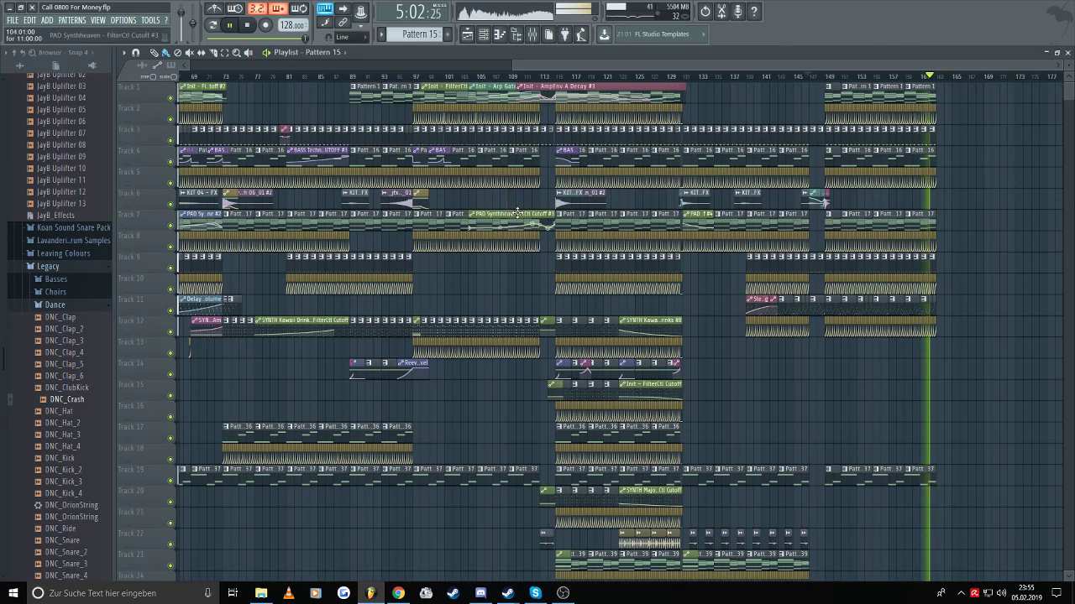
# - Place a copy of the PAD Synthheaven - FilterCtl Cutoff #3 automation clip on Track 7 at bar 155
pyautogui.click(886, 350)
pyautogui.press('space')
pyautogui.scroll(5, 919, 314)
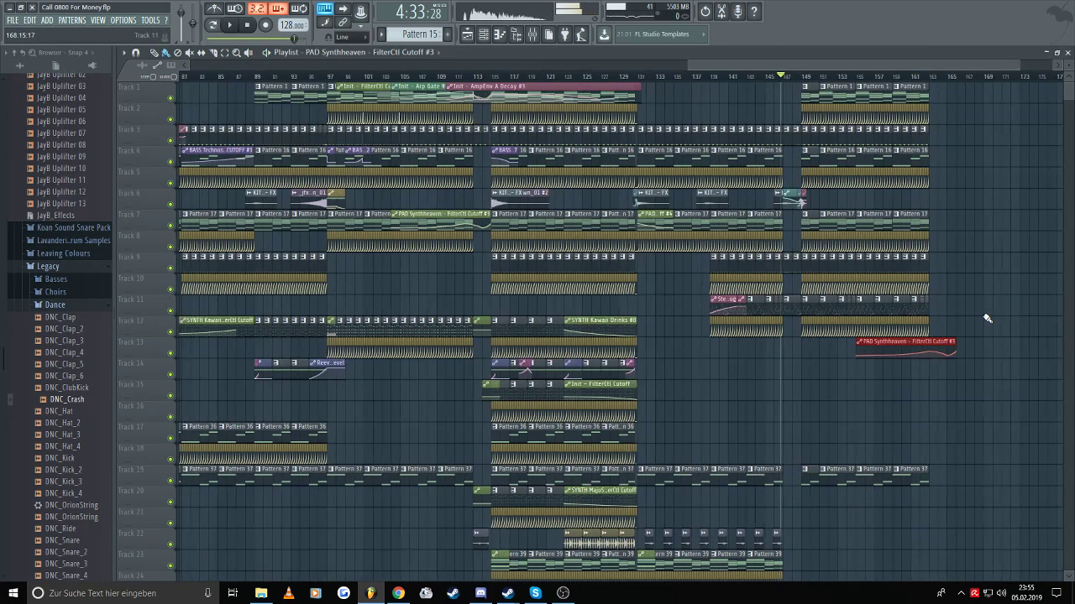
pyautogui.moveTo(776, 338); pyautogui.dragTo(793, 190)
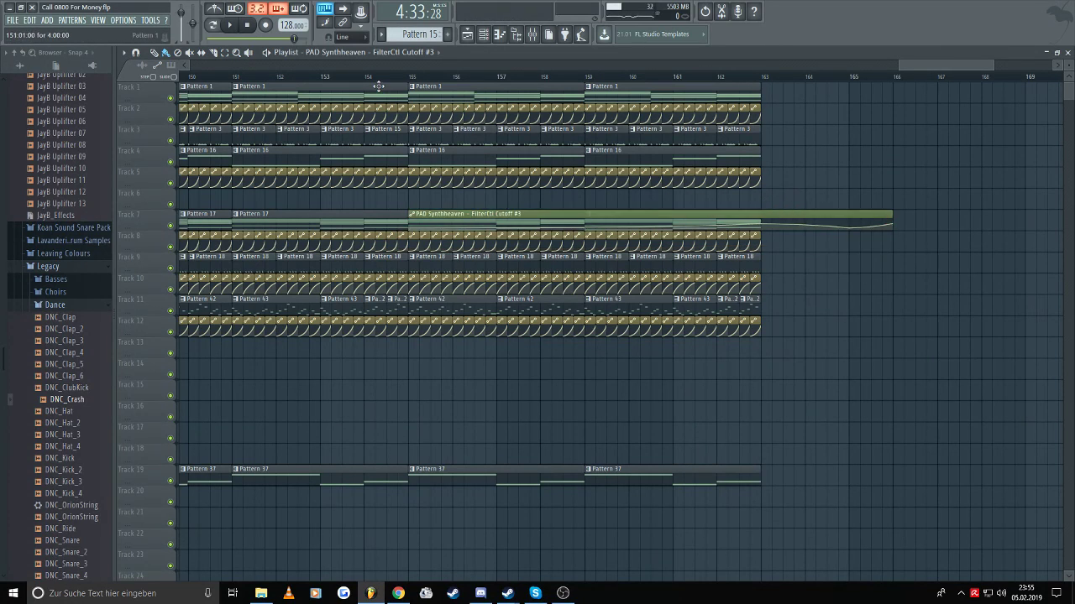
# - Play the ending from around bar 154 to check the pad's filter automation, and save the project
pyautogui.press('space')
pyautogui.scroll(-3, 501, 330)
pyautogui.scroll(-2, 501, 330)
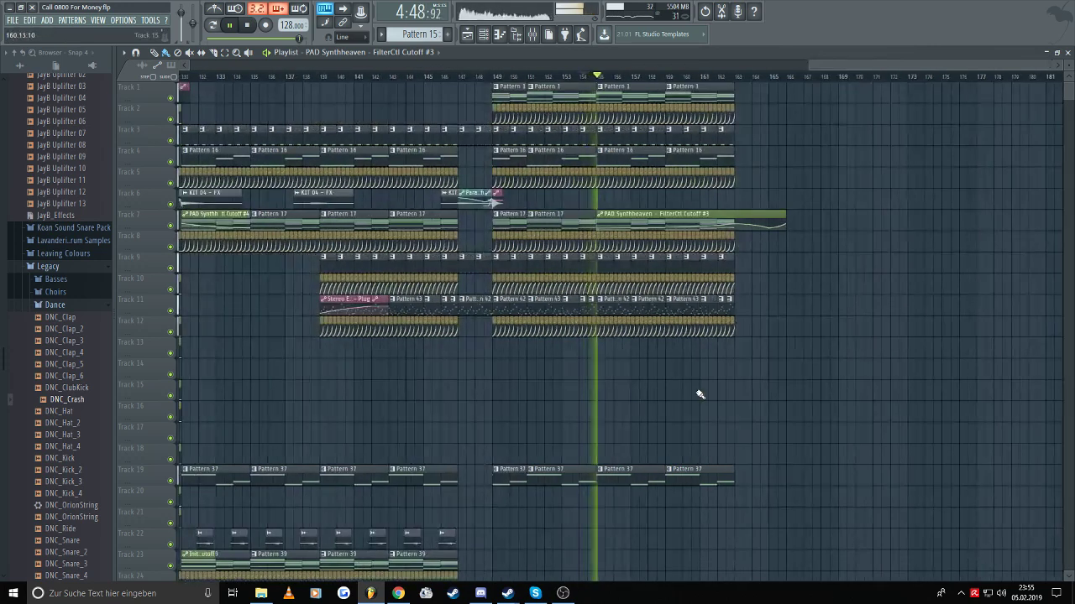
pyautogui.scroll(-2, 672, 386)
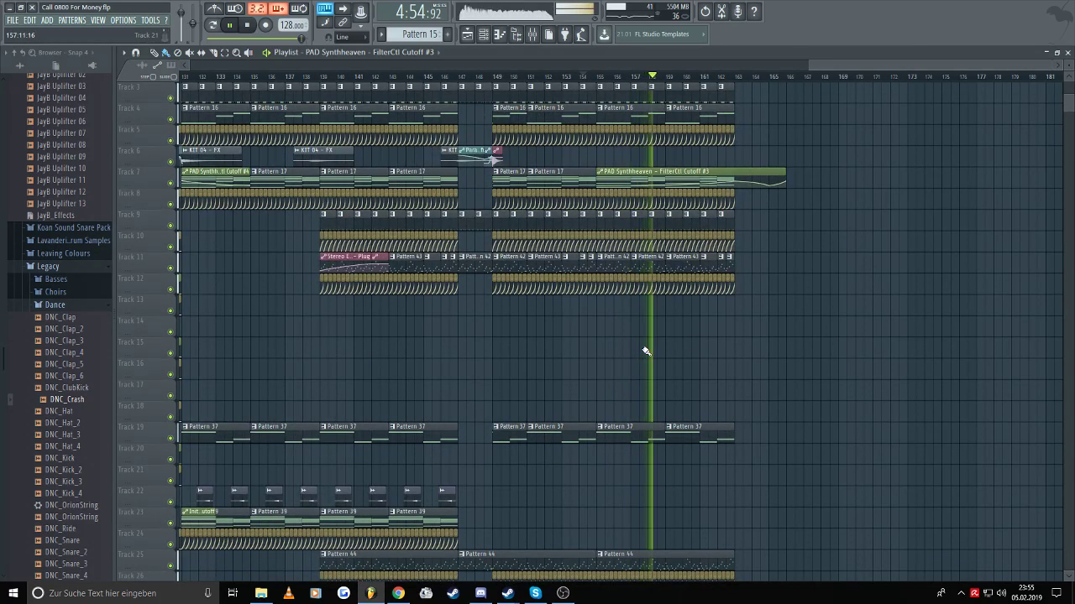
pyautogui.click(12, 20)
pyautogui.click(21, 68)
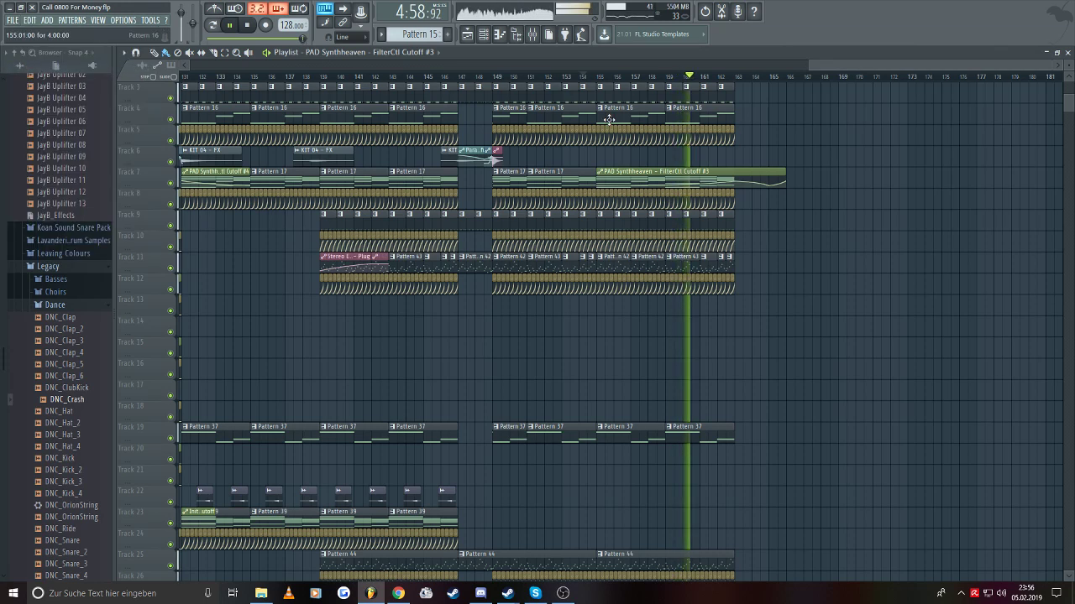
# - Copy the PAD Synthheaven - Osc A2 Detune #2 automation from bar 63 onto Track 7 at bar 154
pyautogui.scroll(-2, 475, 180)
pyautogui.scroll(2, 284, 172)
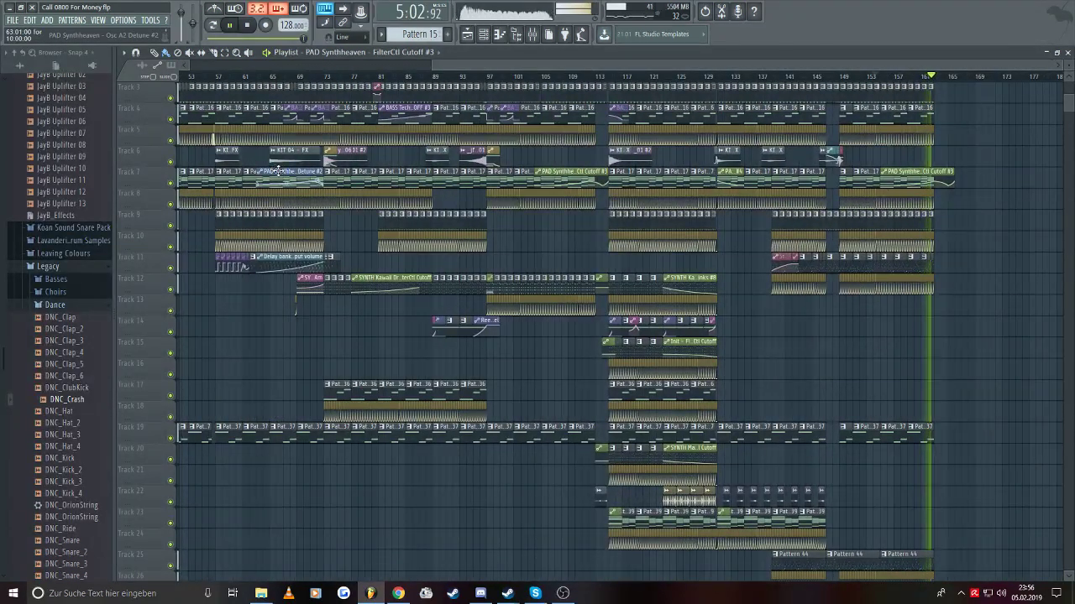
pyautogui.scroll(3, 827, 164)
pyautogui.click(827, 163)
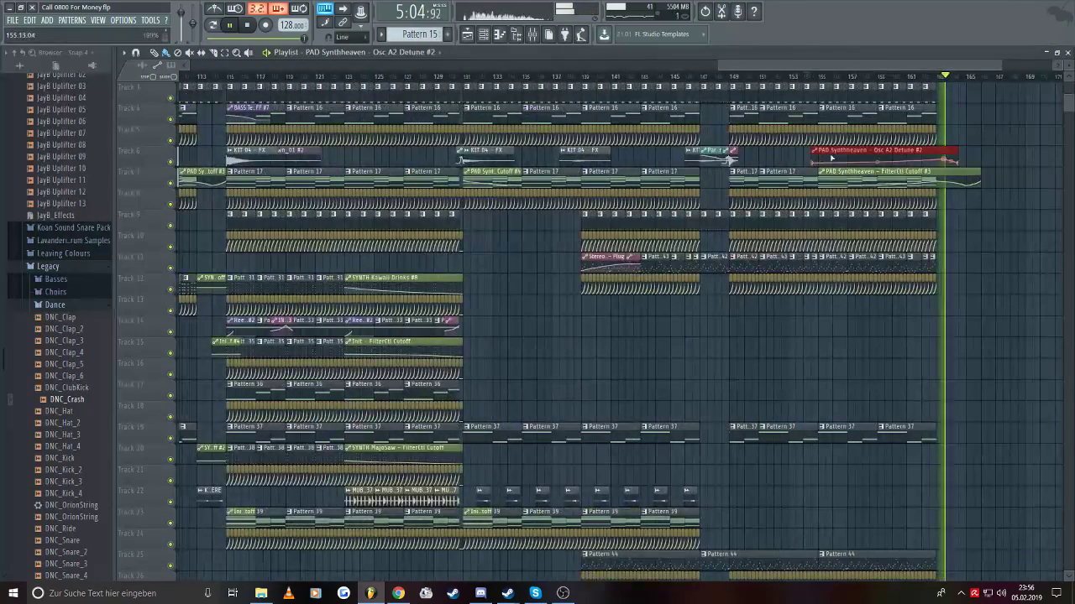
pyautogui.press('space')
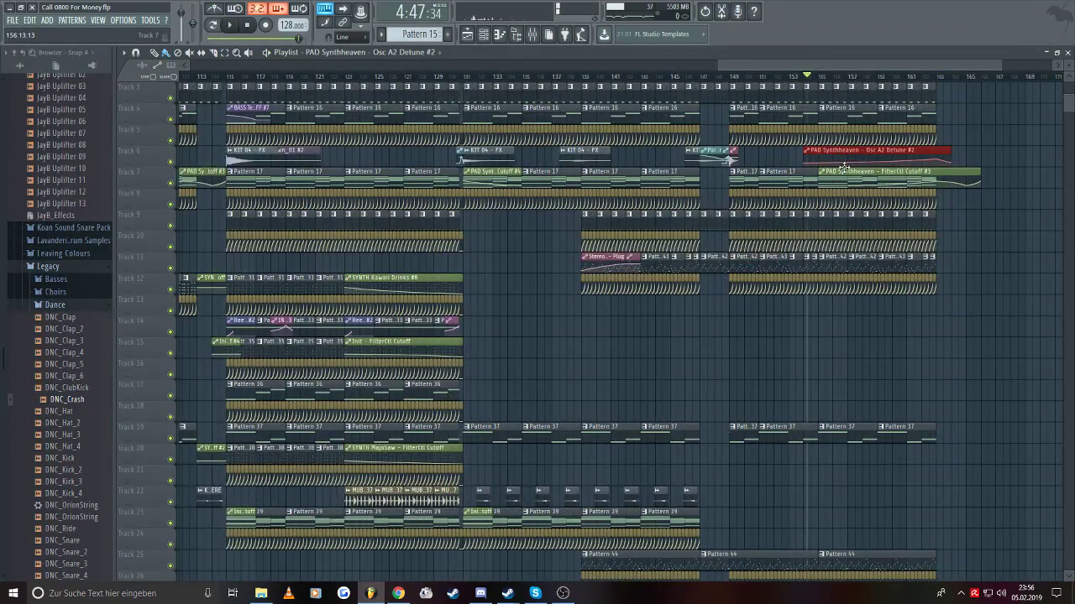
pyautogui.moveTo(844, 166); pyautogui.dragTo(844, 175)
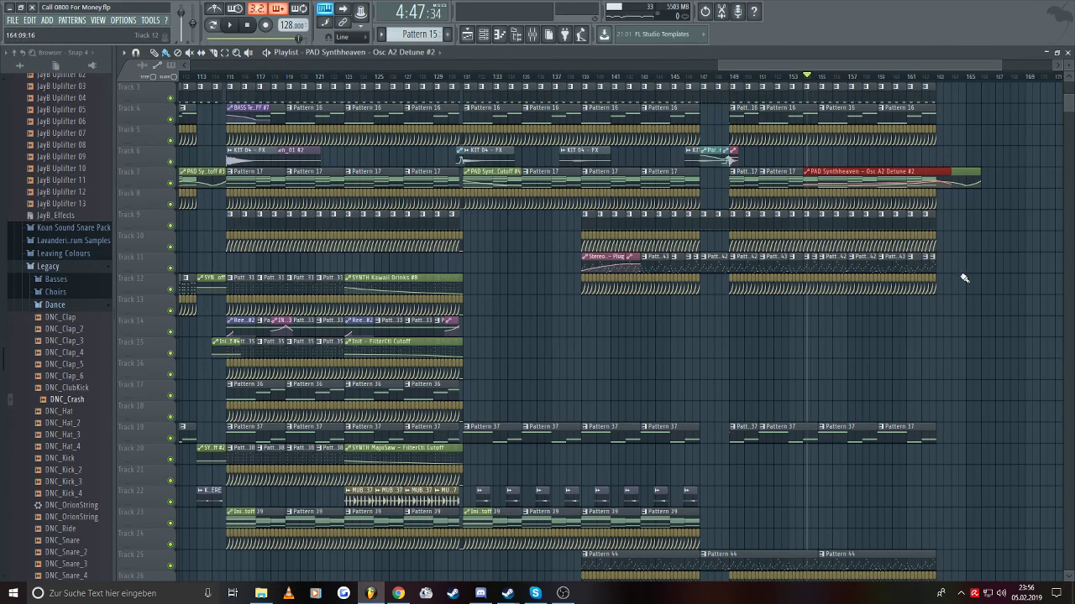
# - Select bars 159 to 163 as the time range and play them with the Plug #2 mixer insert selected
pyautogui.scroll(-3, 966, 286)
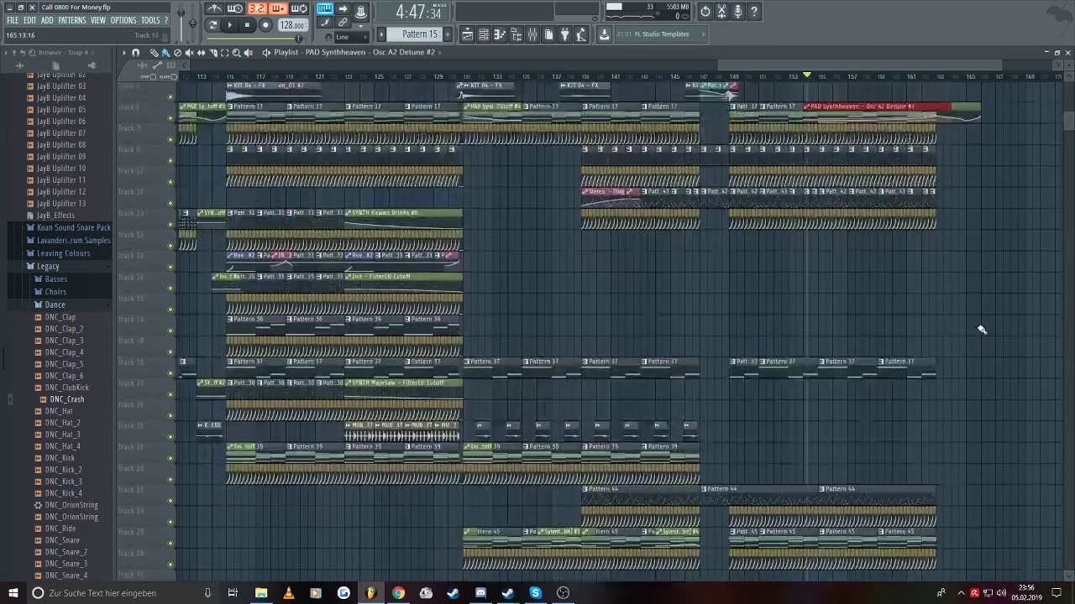
pyautogui.moveTo(880, 77); pyautogui.dragTo(937, 77)
pyautogui.click(539, 37)
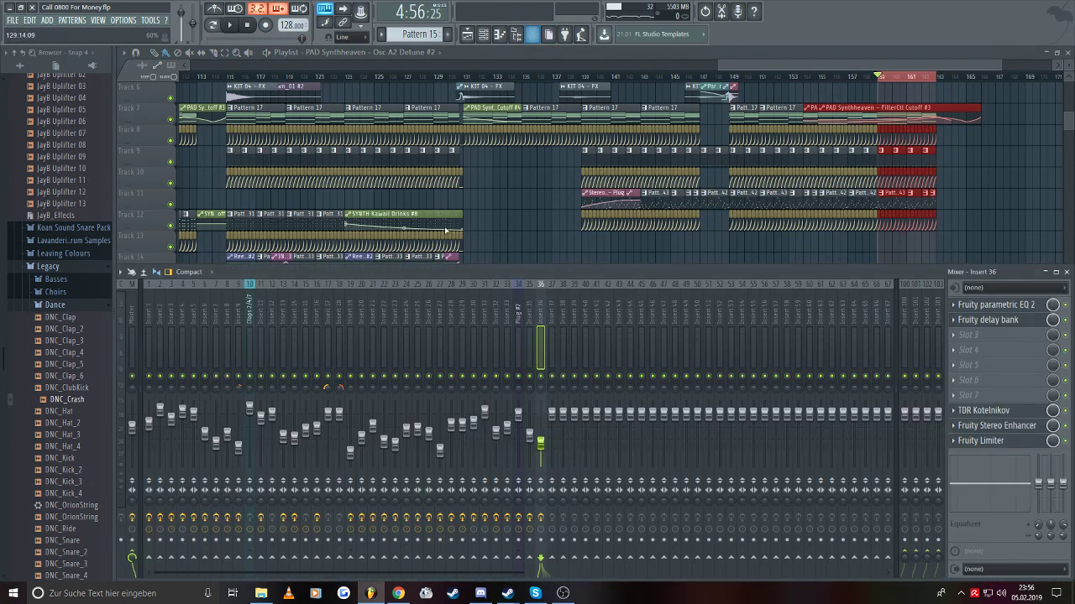
pyautogui.click(517, 328)
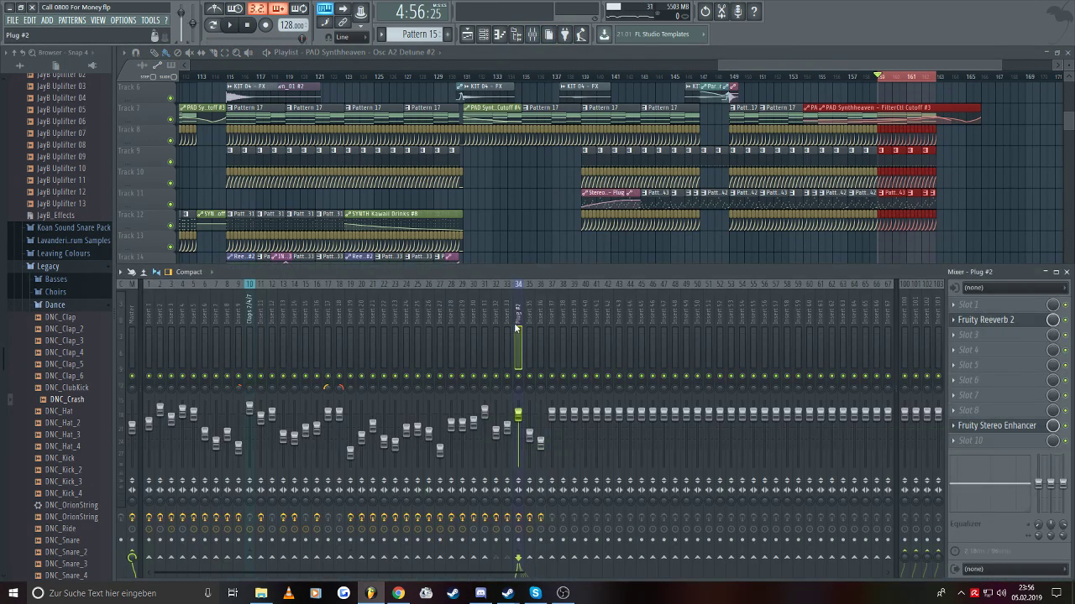
pyautogui.press('space')
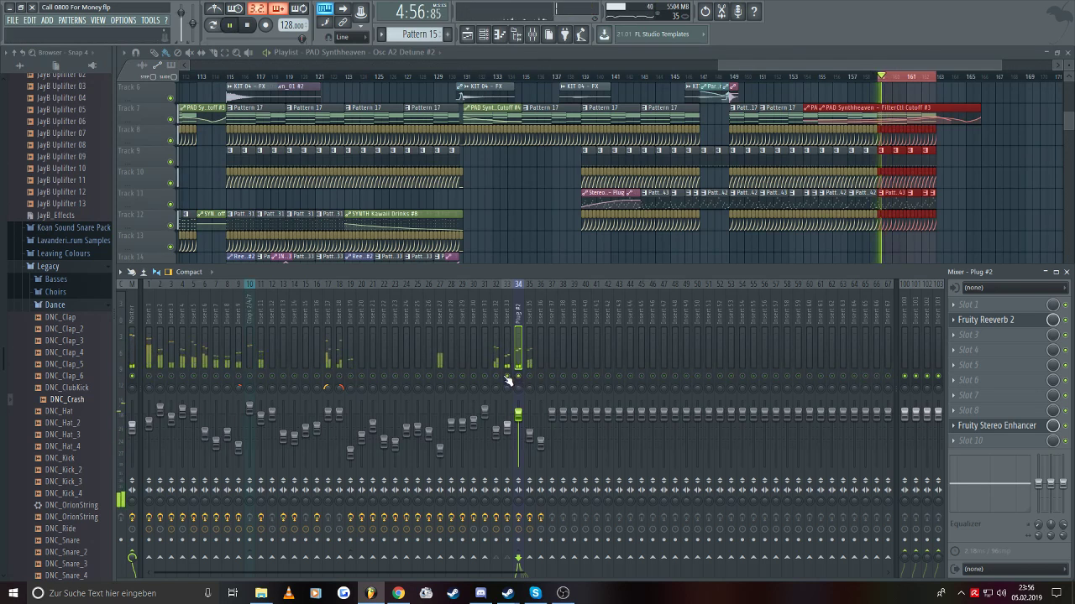
# - Isolate mixer inserts 32 to 34 and open Plug #2's Fruity Stereo Enhancer and Fruity Reeverb 2 for inspection
pyautogui.click(496, 359)
pyautogui.click(518, 357)
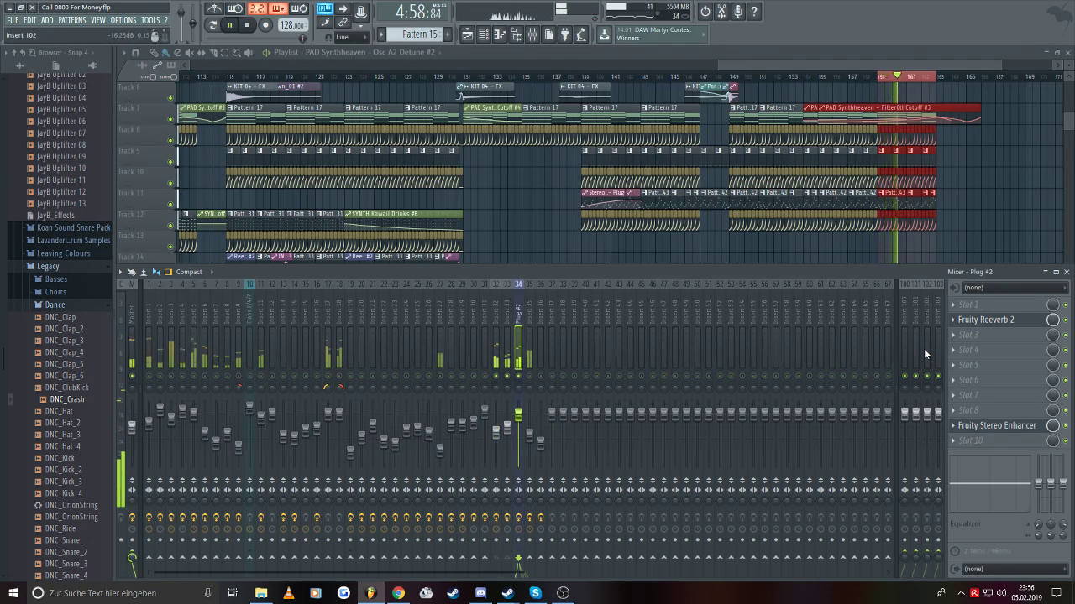
pyautogui.click(997, 425)
pyautogui.click(984, 320)
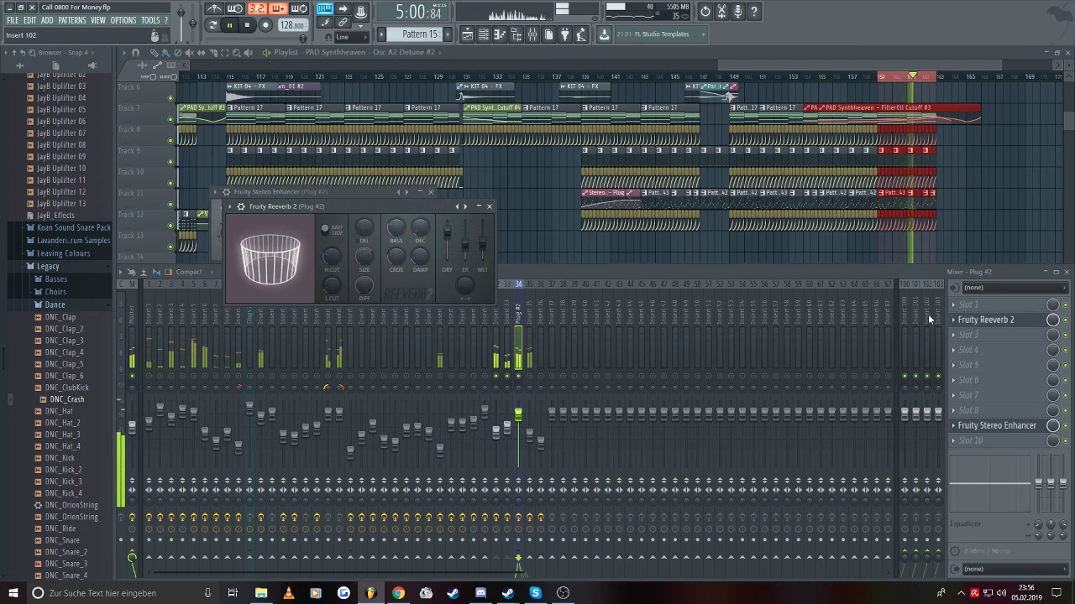
# - Add a second Fruity Reeverb 2 in slot 3 of Plug #2 and increase its room size
pyautogui.click(981, 414)
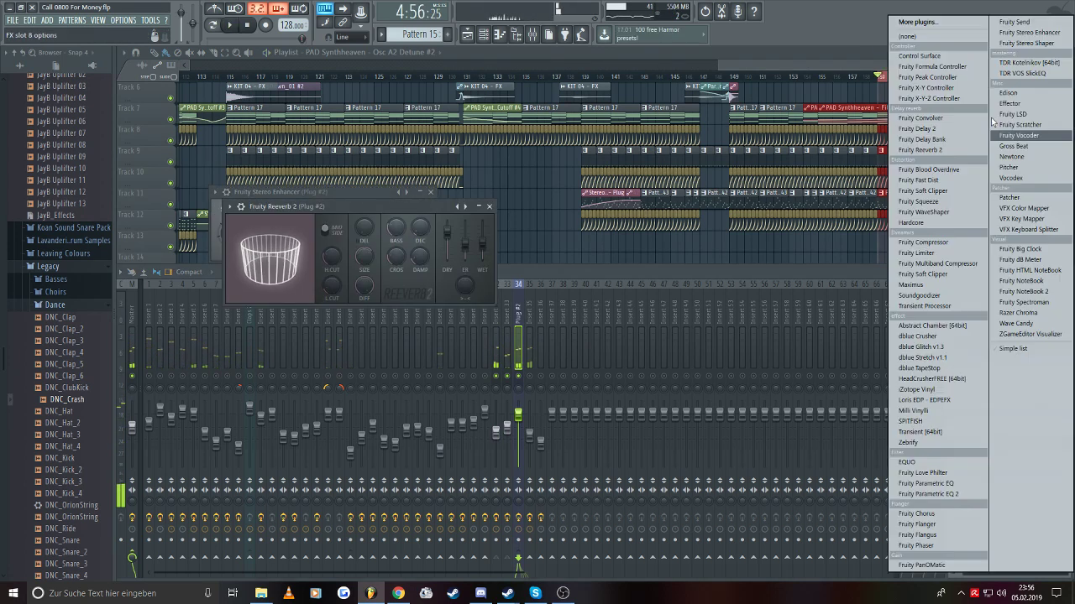
pyautogui.press('Escape')
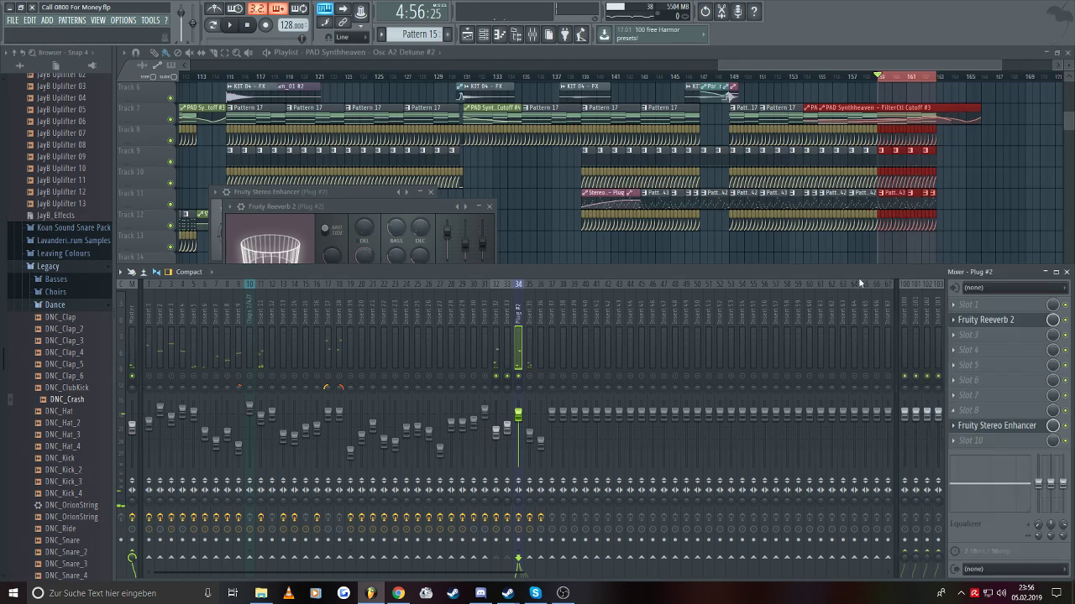
pyautogui.click(963, 336)
pyautogui.click(917, 151)
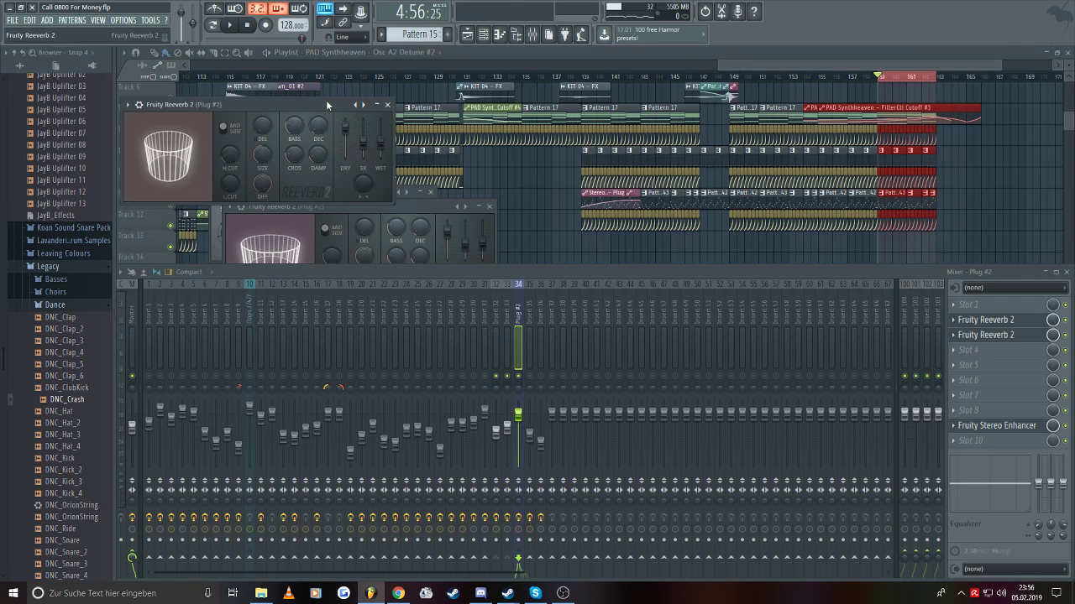
pyautogui.moveTo(326, 100); pyautogui.dragTo(570, 132)
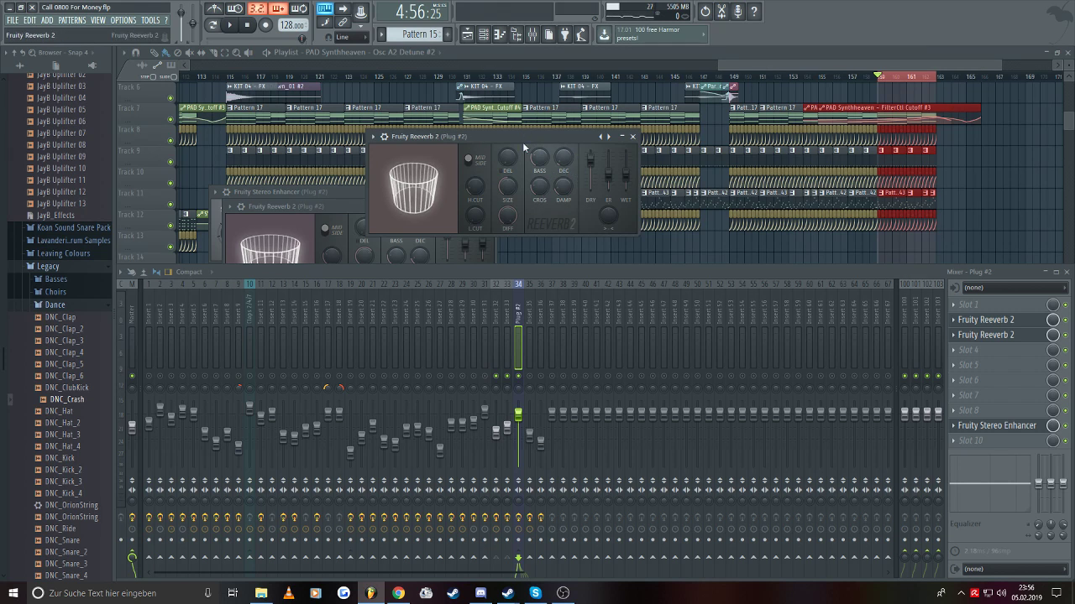
pyautogui.moveTo(534, 140); pyautogui.dragTo(555, 176)
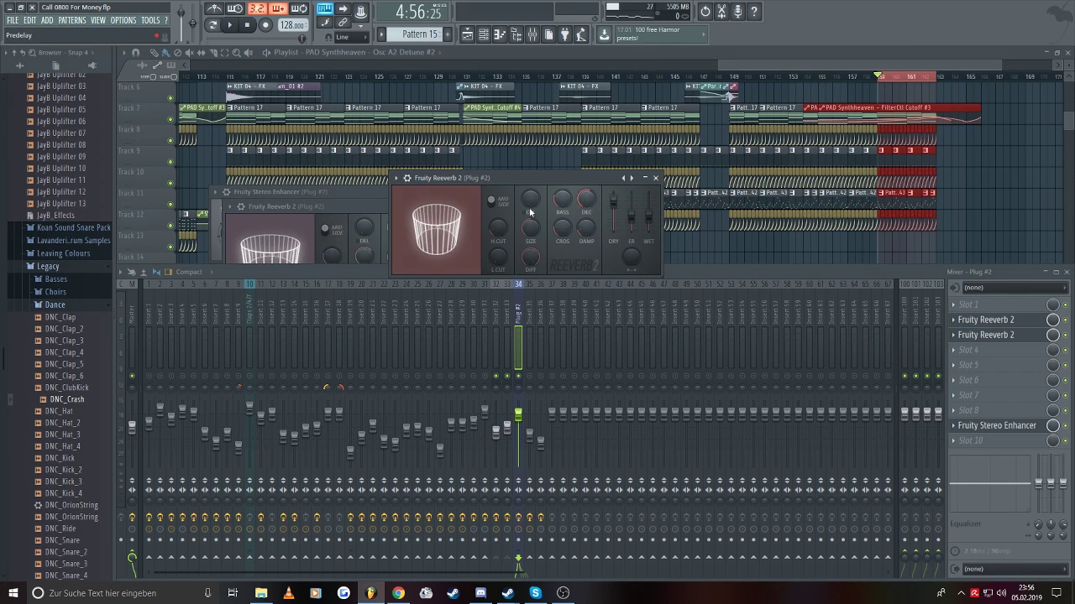
pyautogui.moveTo(530, 228); pyautogui.dragTo(531, 216)
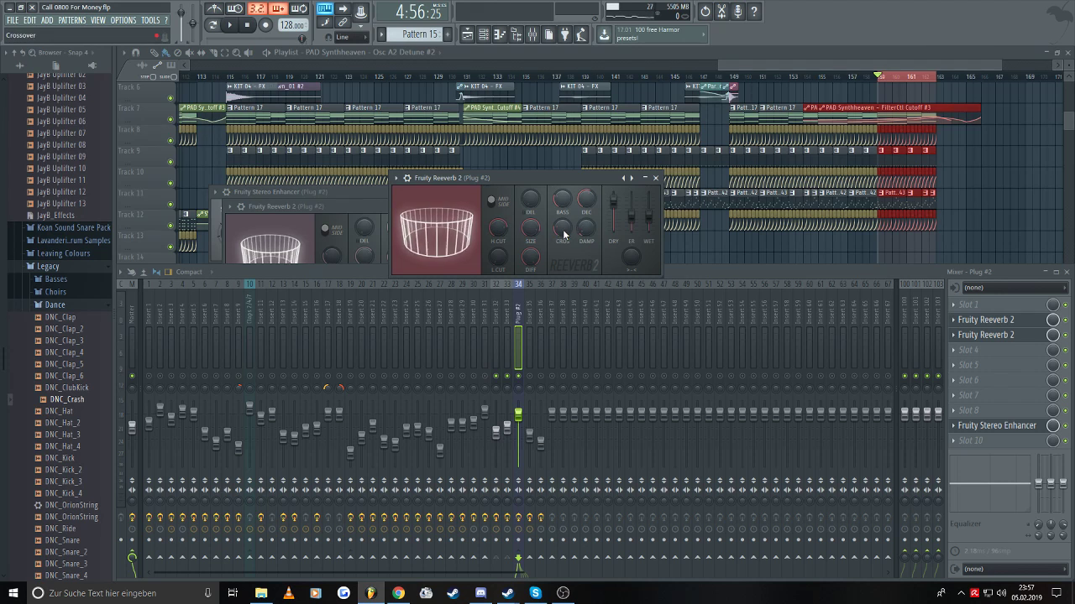
# - Create automation clips over bars 159 to 163 for the wet and dry levels of the slot 3 Fruity Reeverb 2
pyautogui.rightClick(652, 220)
pyautogui.click(676, 304)
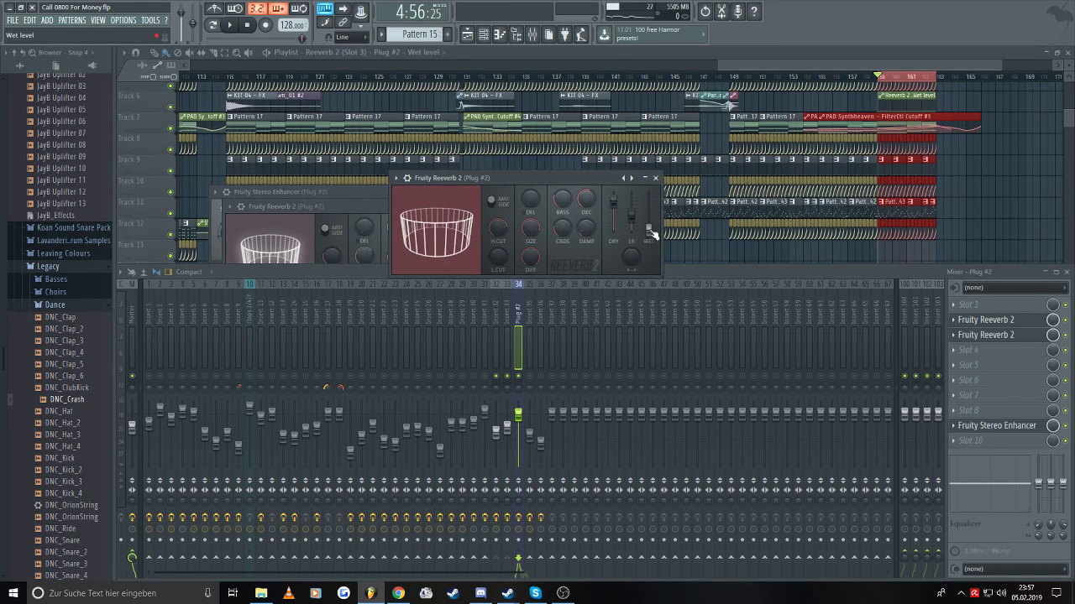
pyautogui.rightClick(615, 207)
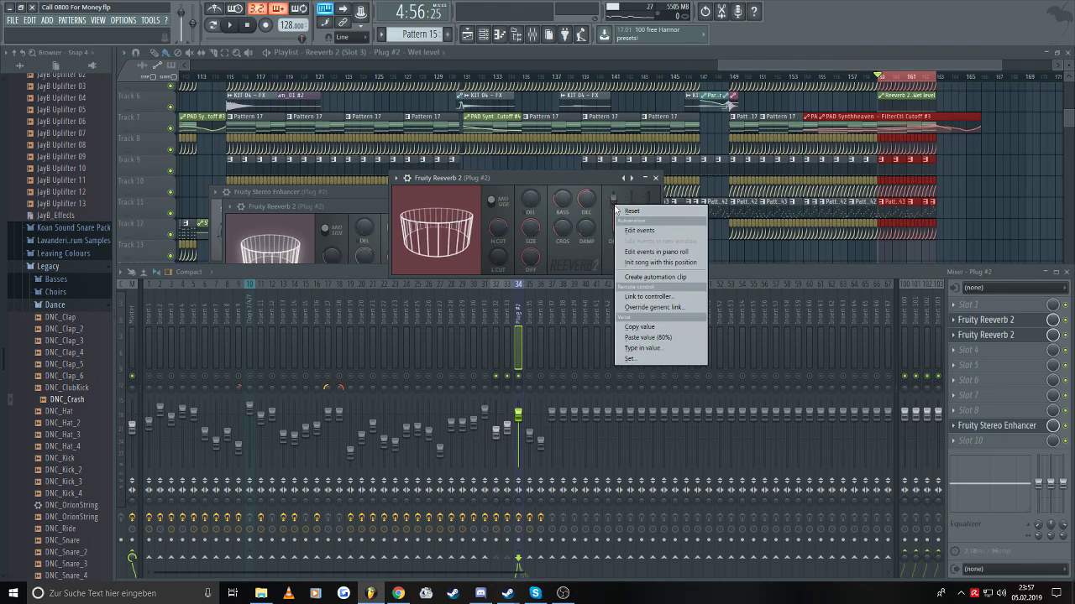
pyautogui.click(663, 277)
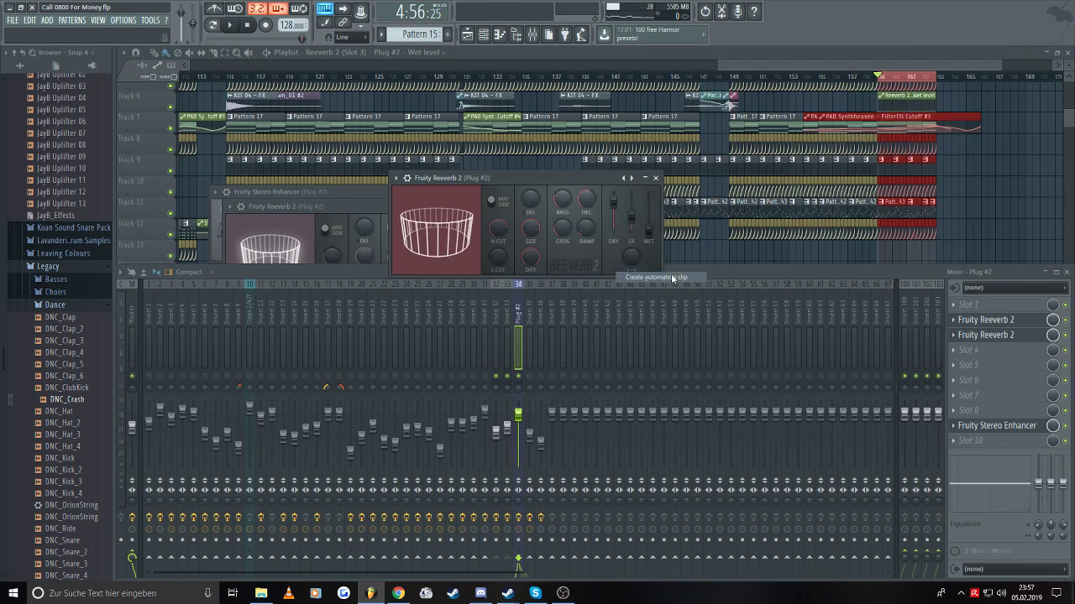
# - Place the slot 3 Reeverb 2 dry and wet level clips at bar 138 on Track 11
pyautogui.click(999, 204)
pyautogui.scroll(3, 920, 307)
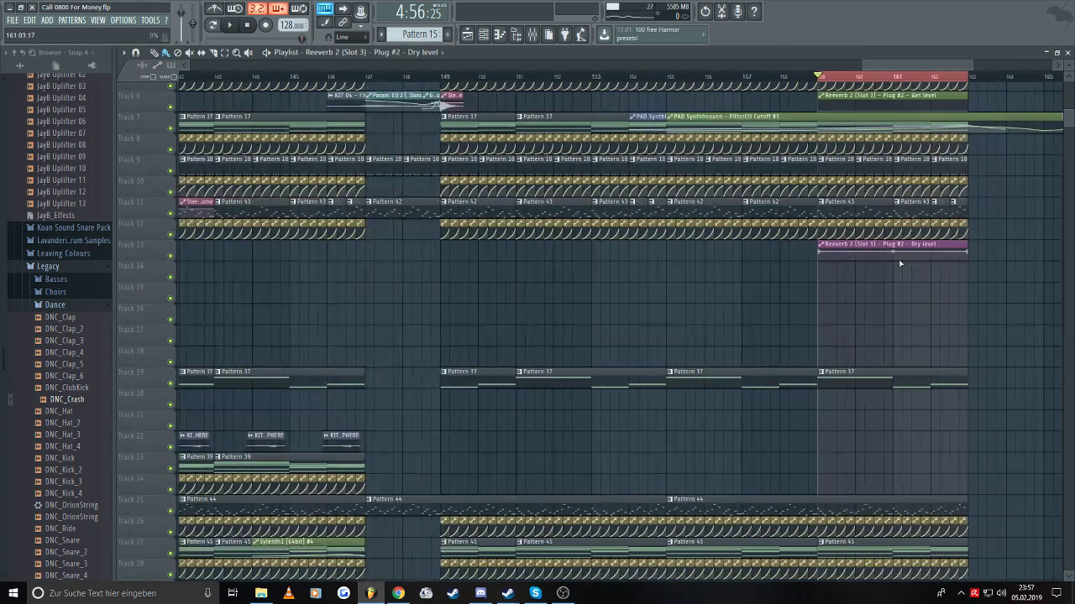
pyautogui.moveTo(895, 243); pyautogui.dragTo(279, 199)
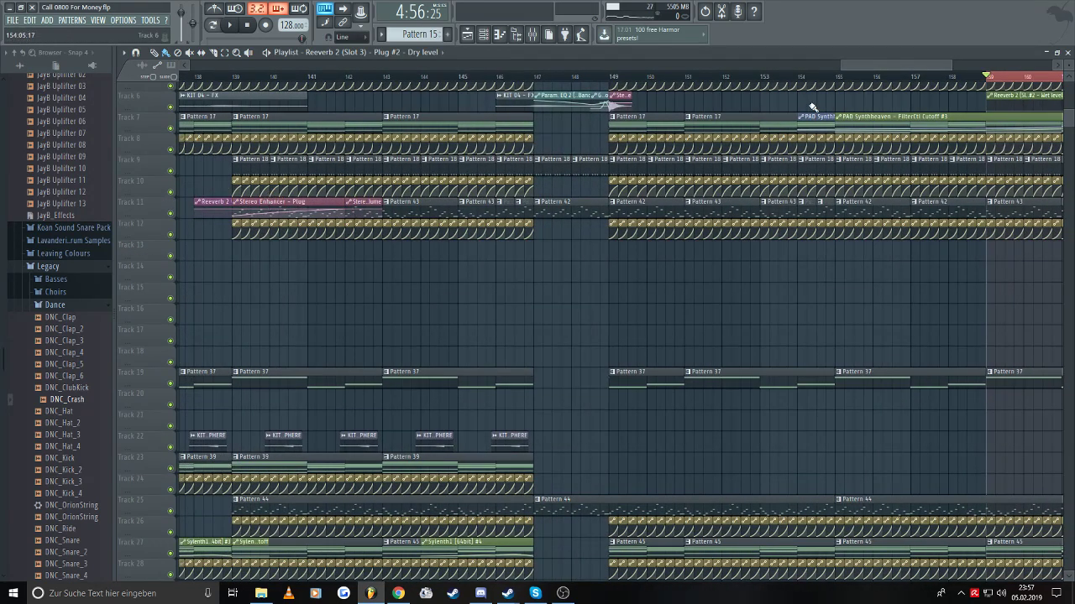
pyautogui.moveTo(210, 256); pyautogui.dragTo(220, 201)
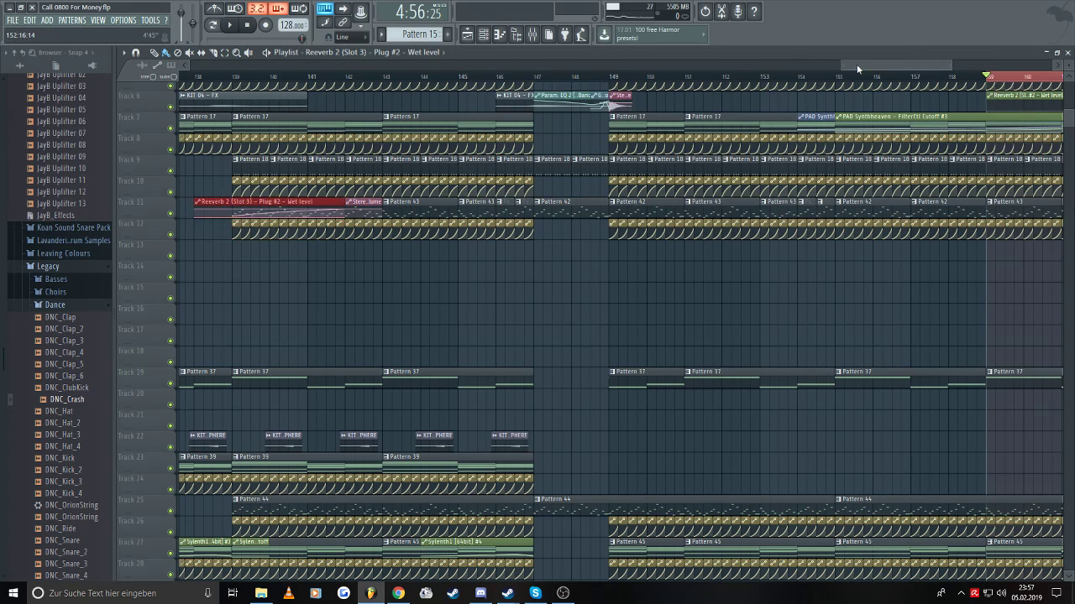
# - Replace the Track 6 wet level clip with a unique, rising wet level clip on Track 13 at bar 159
pyautogui.moveTo(856, 67); pyautogui.dragTo(913, 68)
pyautogui.click(536, 253)
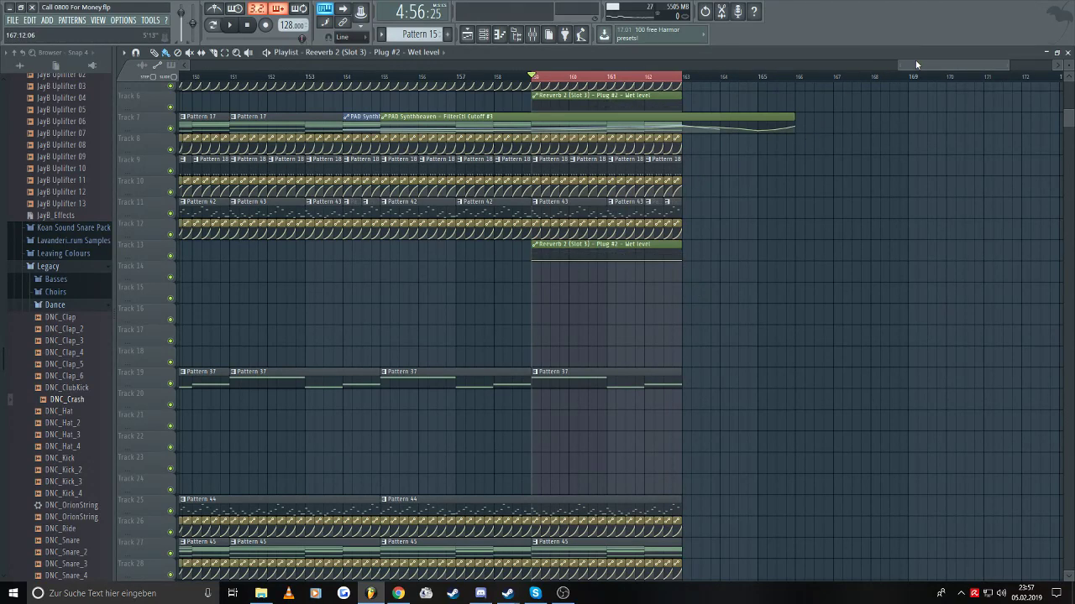
pyautogui.moveTo(916, 65)
pyautogui.mouseDown()
pyautogui.moveTo(833, 67)
pyautogui.moveTo(929, 64)
pyautogui.mouseUp()
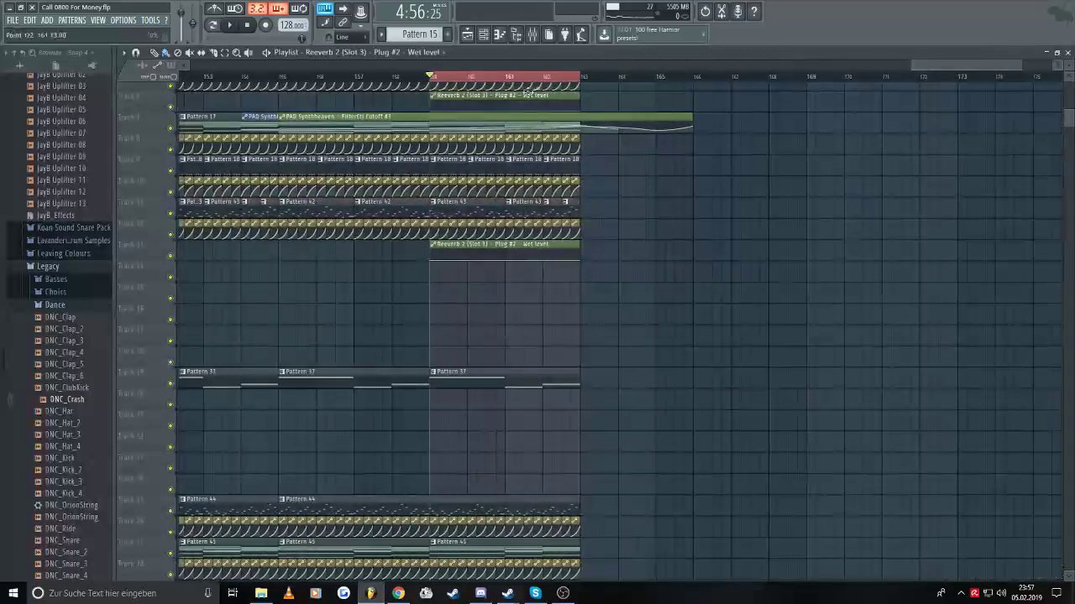
pyautogui.rightClick(515, 91)
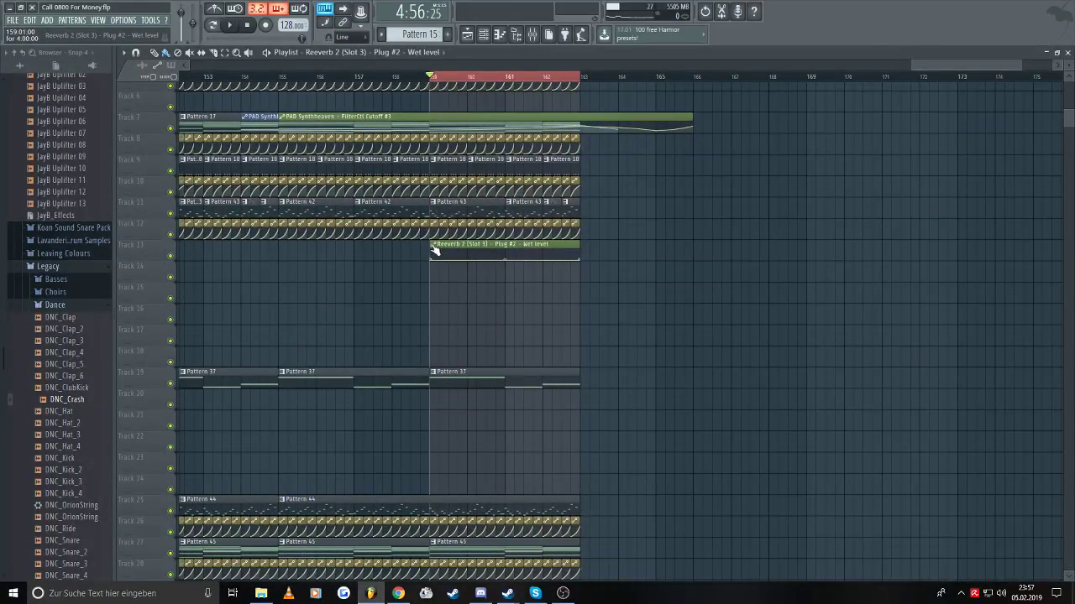
pyautogui.rightClick(434, 250)
pyautogui.click(471, 330)
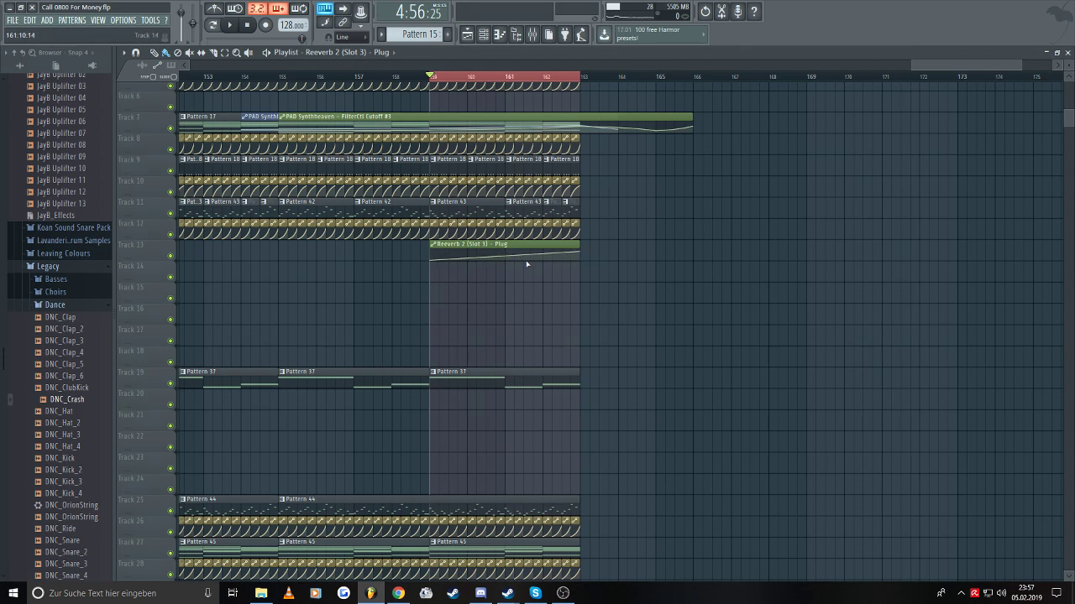
# - Place a copy of the bar 138 dry level clip on Track 14 at bar 159
pyautogui.click(906, 64)
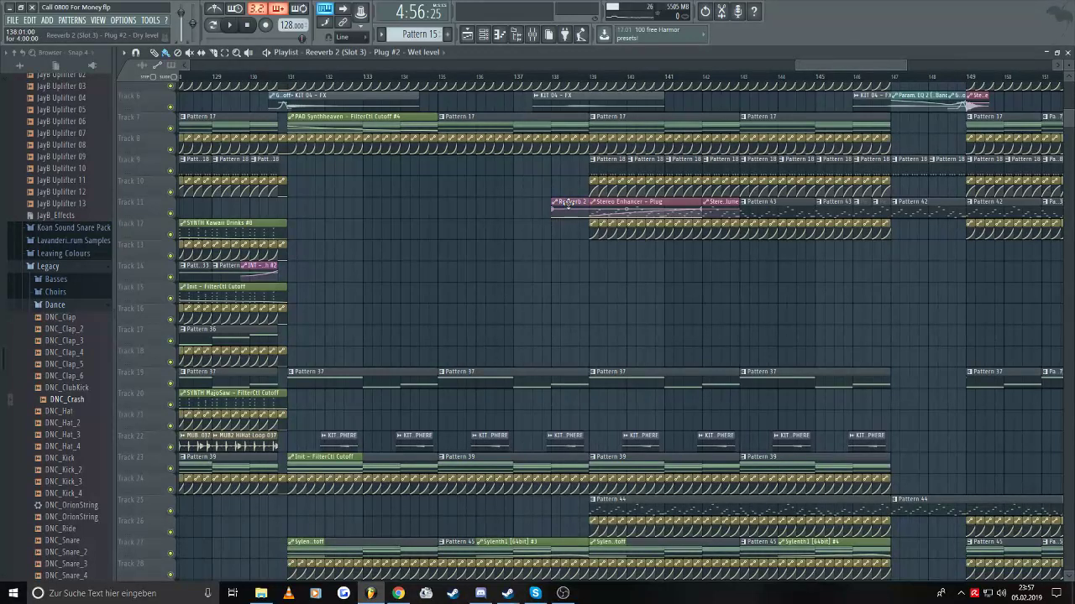
pyautogui.doubleClick(567, 203)
pyautogui.click(988, 65)
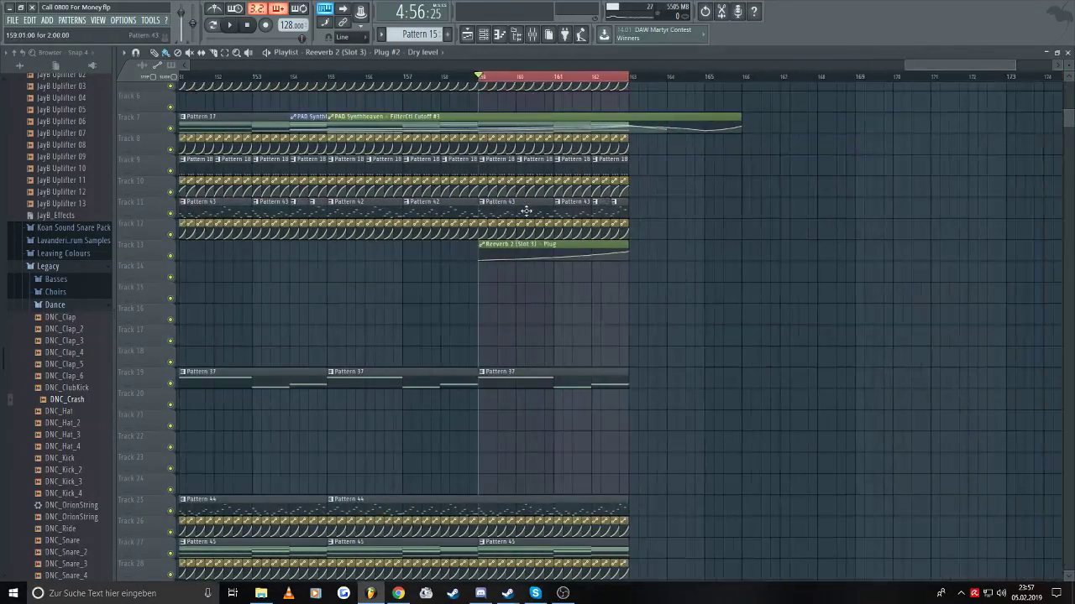
pyautogui.click(478, 275)
# - Raise the decay of the slot 3 Fruity Reeverb 2 on Plug #2
pyautogui.click(532, 37)
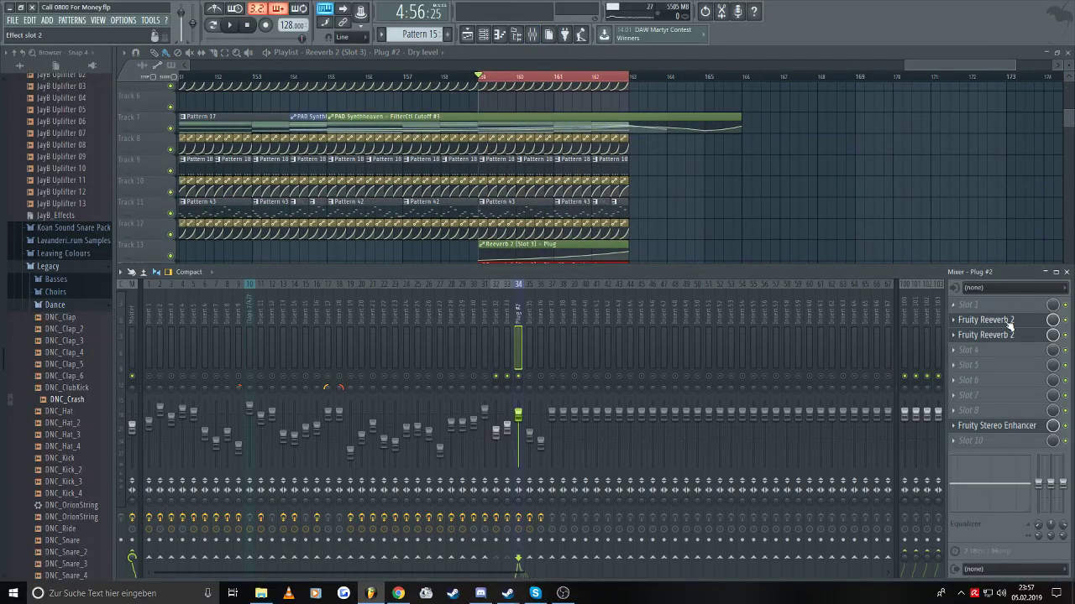
pyautogui.click(987, 335)
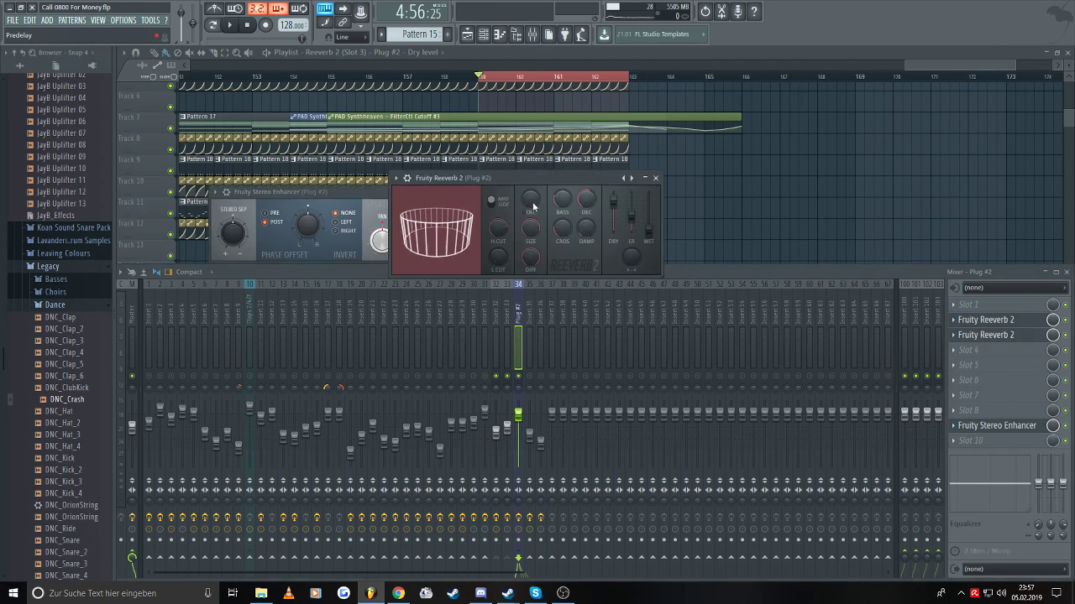
pyautogui.moveTo(588, 201)
pyautogui.mouseDown()
pyautogui.moveTo(588, 183)
pyautogui.moveTo(588, 196)
pyautogui.mouseUp()
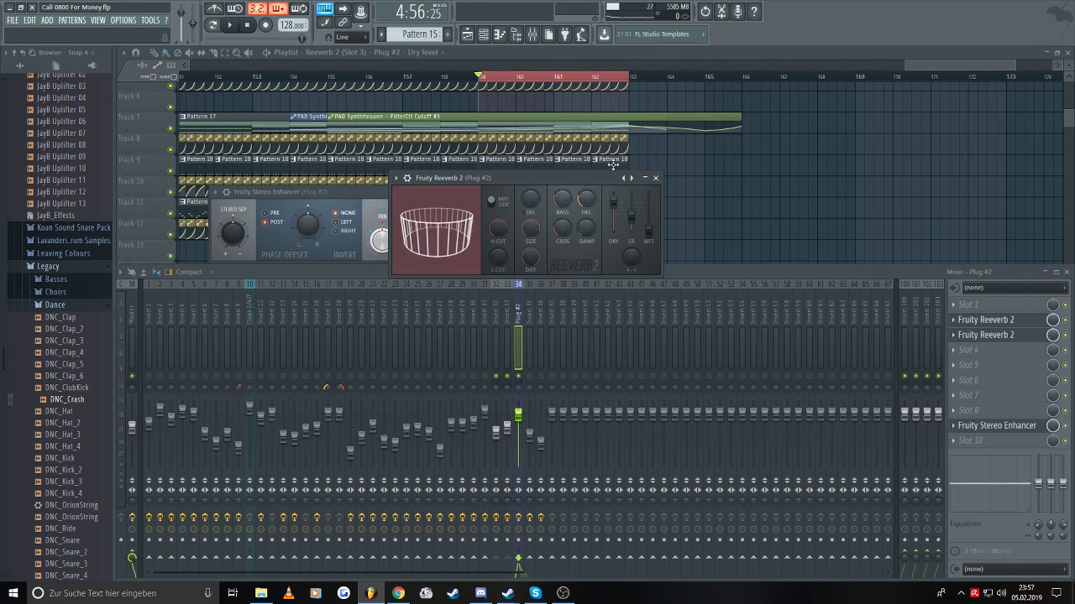
pyautogui.click(930, 139)
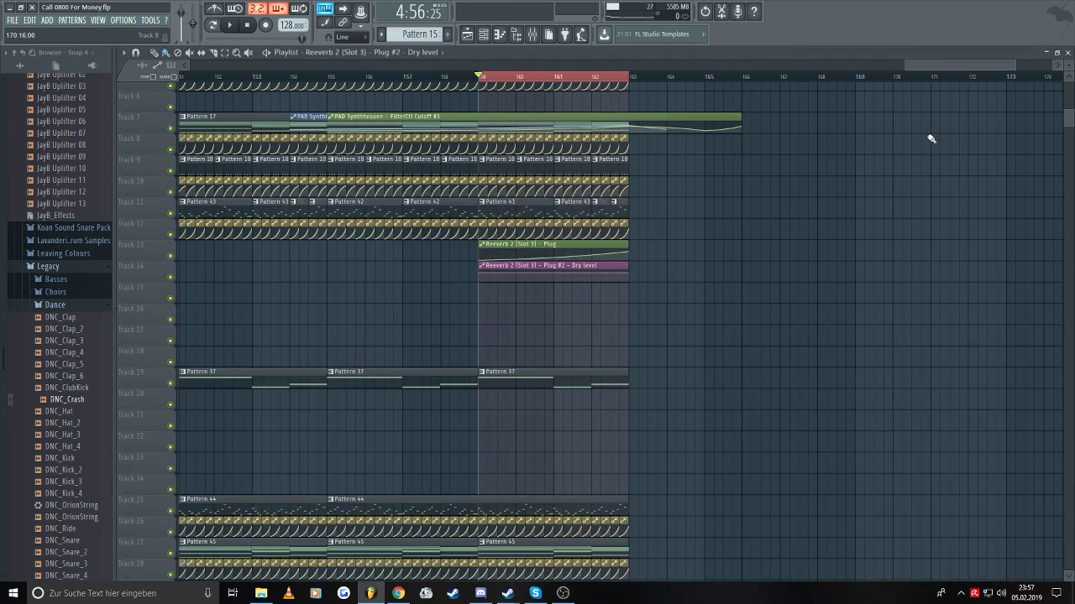
# - Make the Track 14 dry level clip unique with a falling curve, and move both reverb clips onto Track 11 at bar 159
pyautogui.rightClick(488, 273)
pyautogui.click(544, 350)
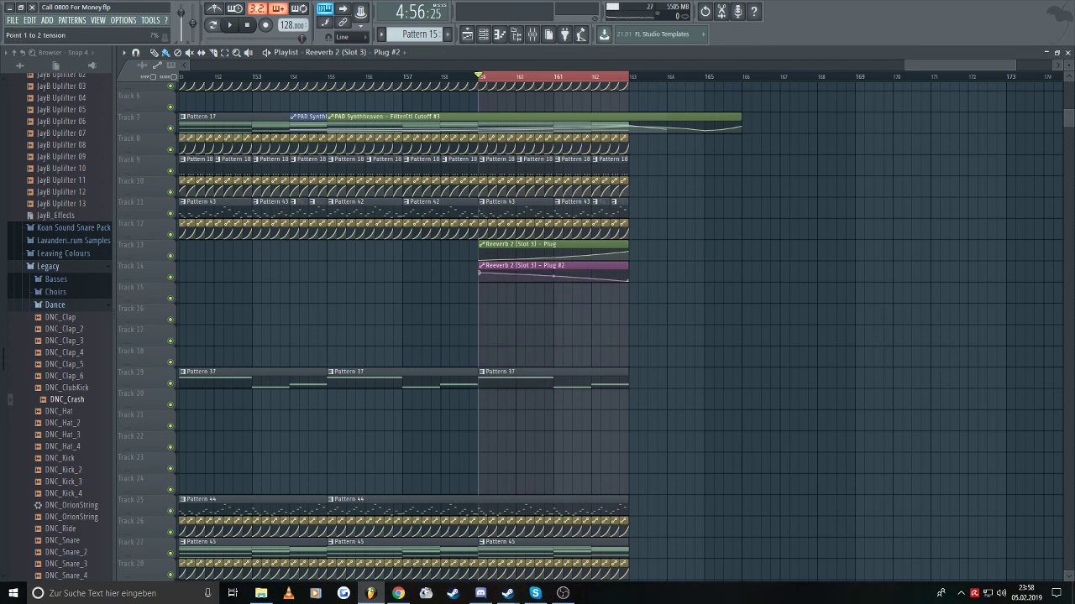
pyautogui.moveTo(547, 257); pyautogui.dragTo(545, 198)
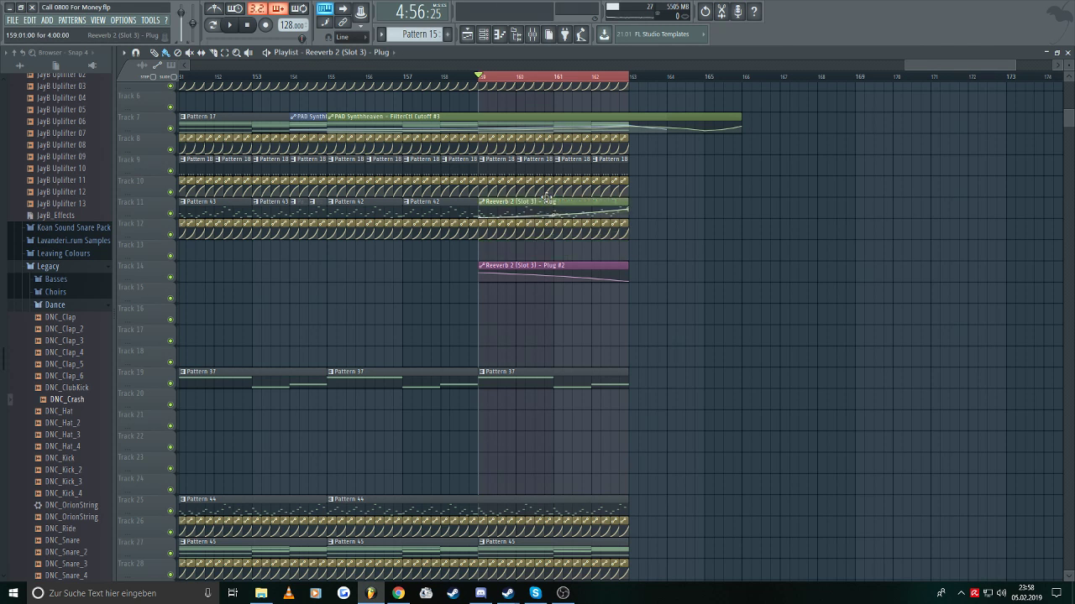
pyautogui.moveTo(538, 253); pyautogui.dragTo(539, 195)
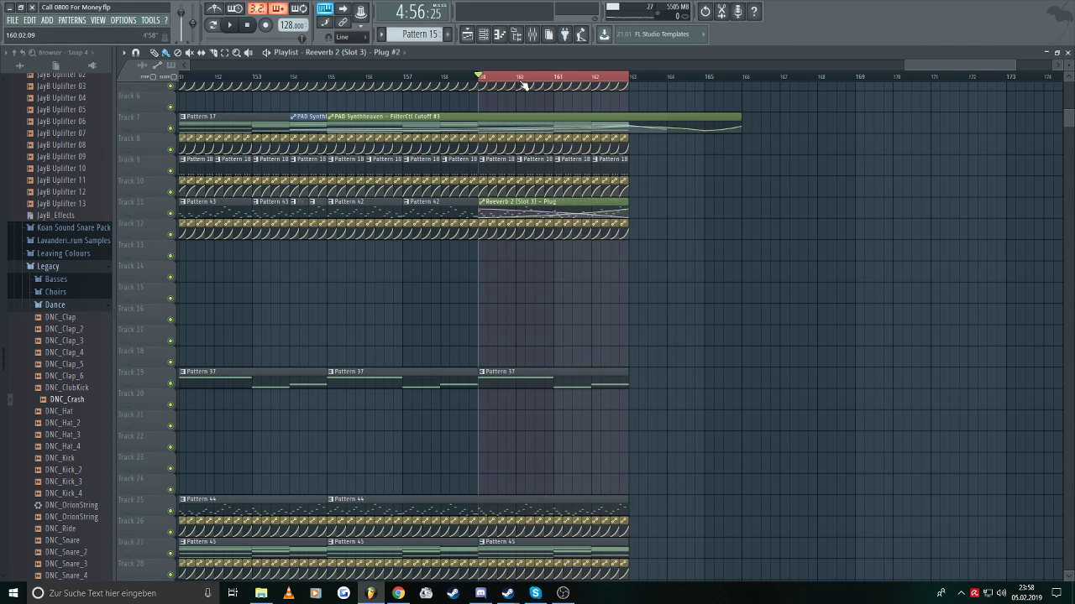
# - Clear the time selection and play the ending from about bar 158 while checking the mixer levels
pyautogui.click(480, 78)
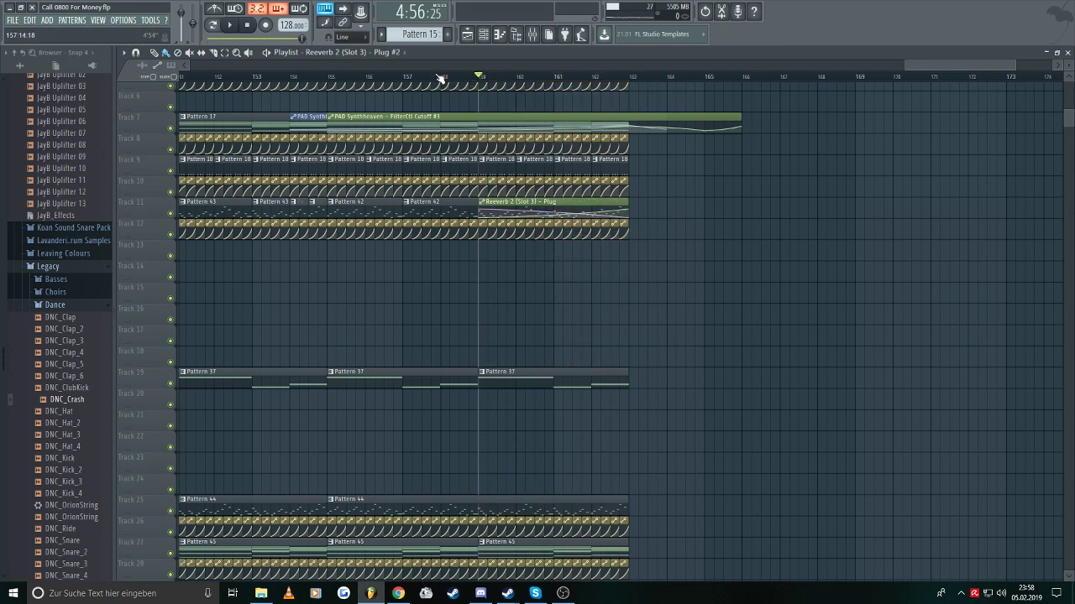
pyautogui.press('space')
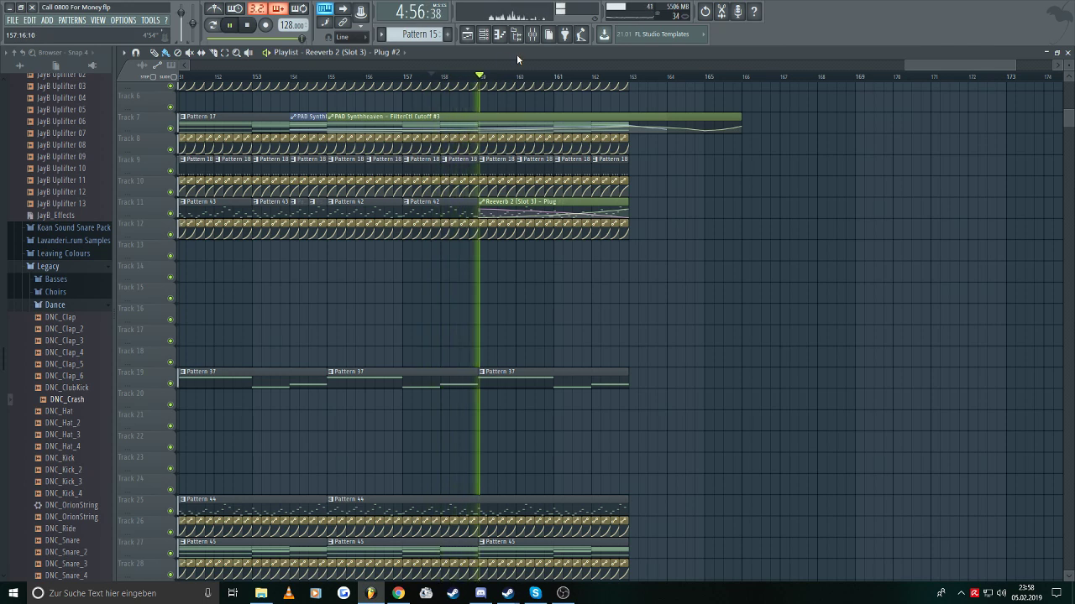
pyautogui.click(533, 35)
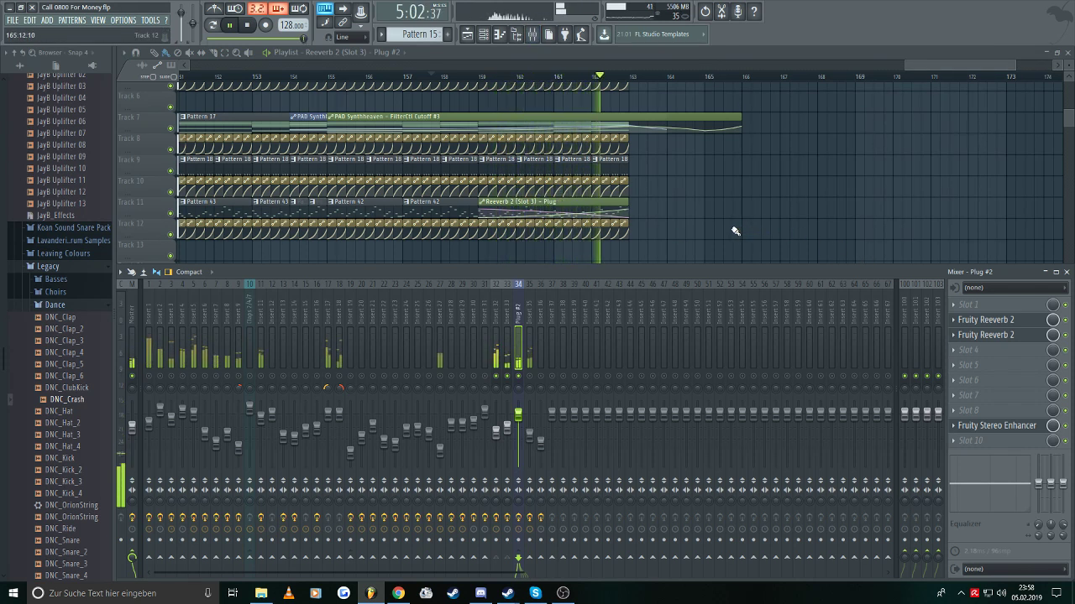
pyautogui.click(591, 217)
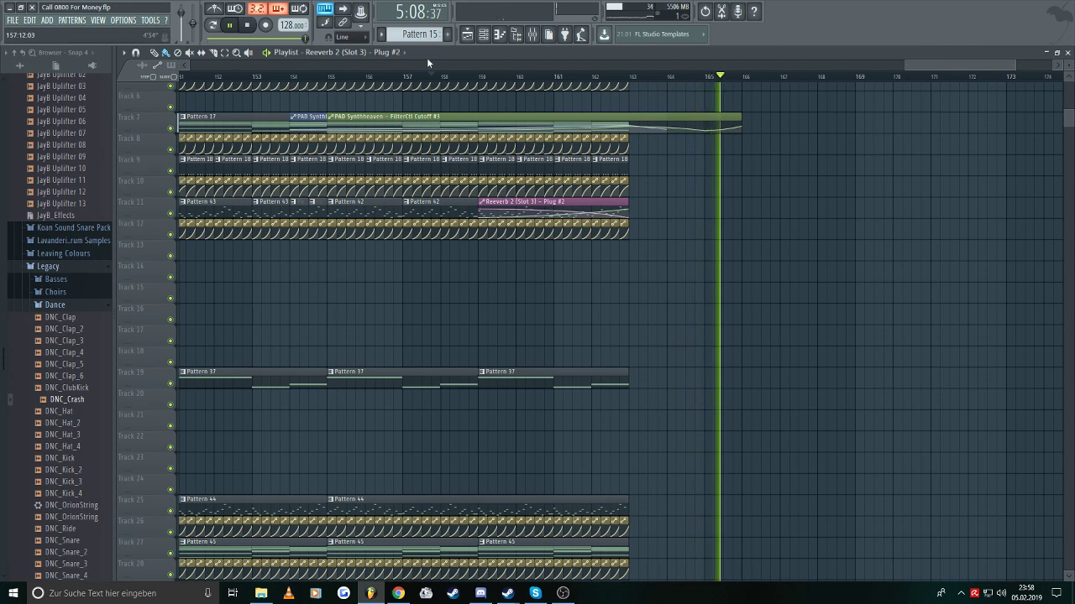
# - Replay the reverb fade from about bar 159 and turn all the muted mixer inserts back on
pyautogui.click(481, 77)
pyautogui.click(531, 35)
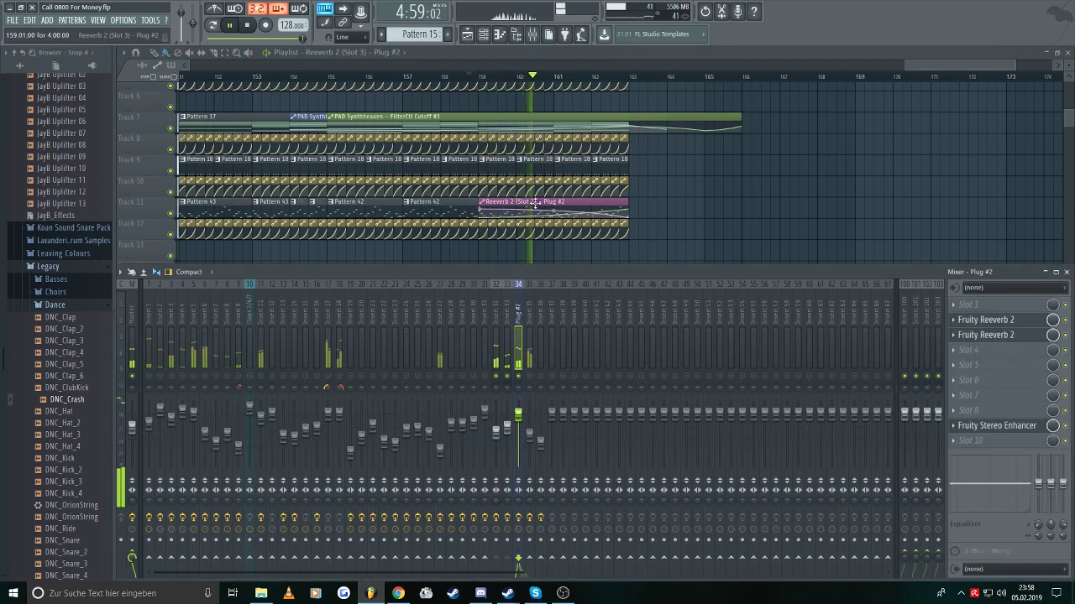
pyautogui.press('F9')
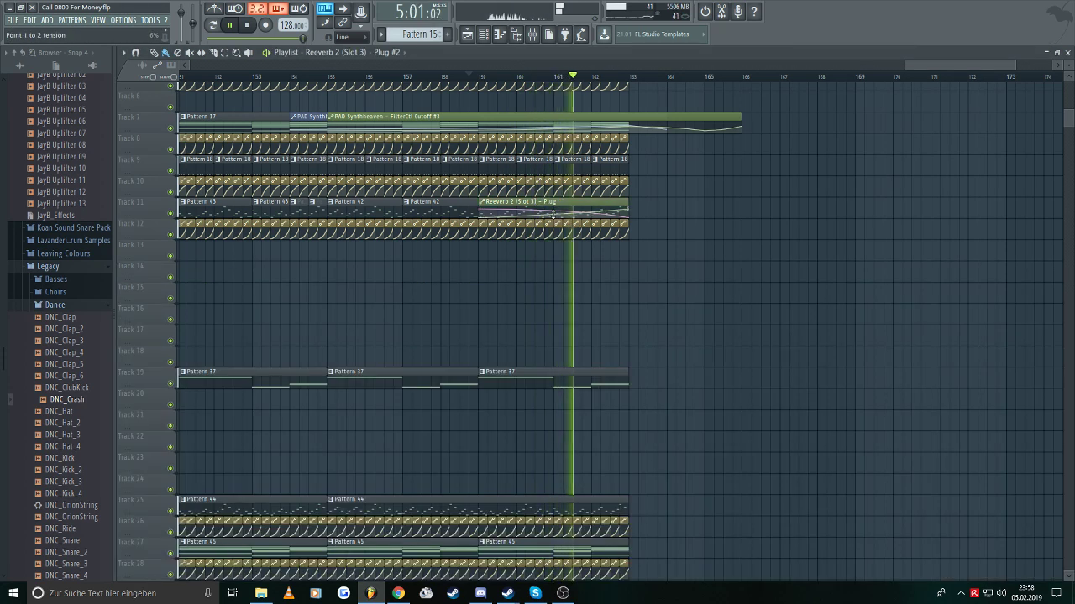
pyautogui.click(532, 36)
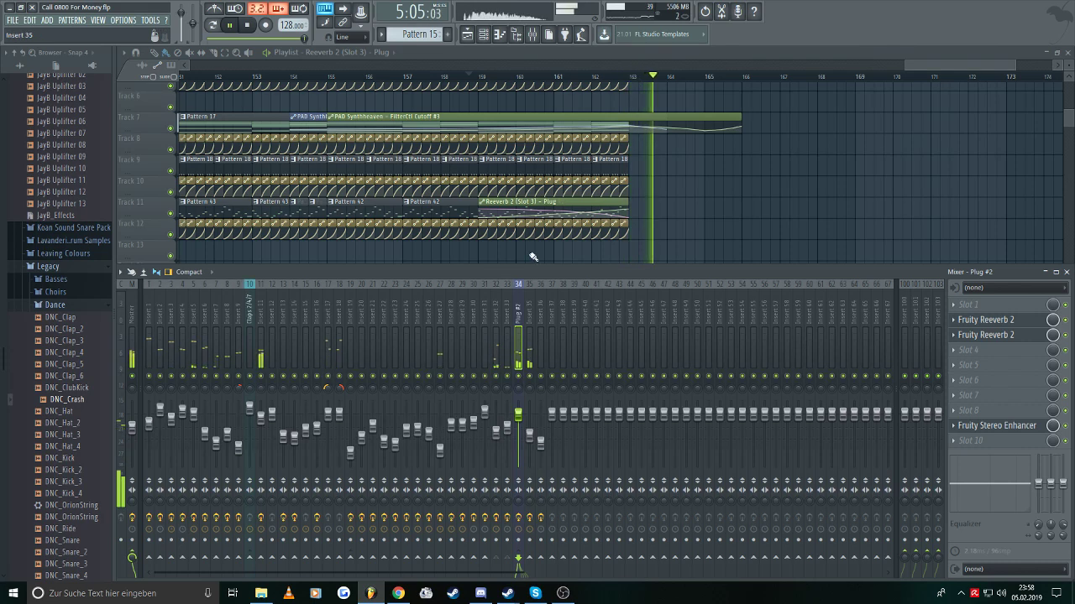
# - Play the ending in the full mix from about bar 158, check the mixer levels, and stop playback
pyautogui.click(444, 76)
pyautogui.scroll(-4, 739, 242)
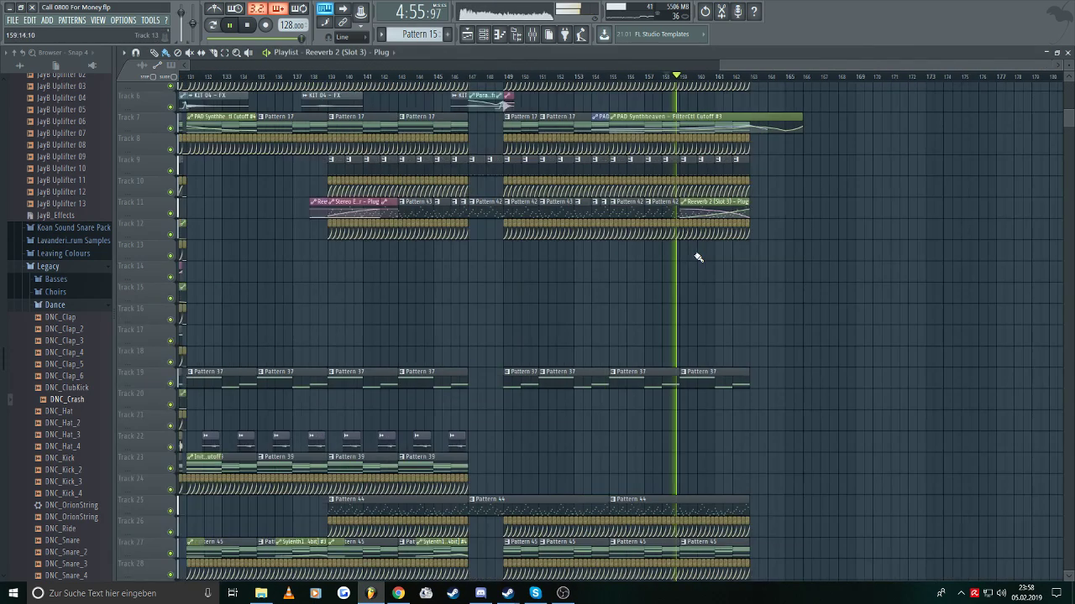
pyautogui.scroll(2, 873, 315)
pyautogui.scroll(1, 882, 319)
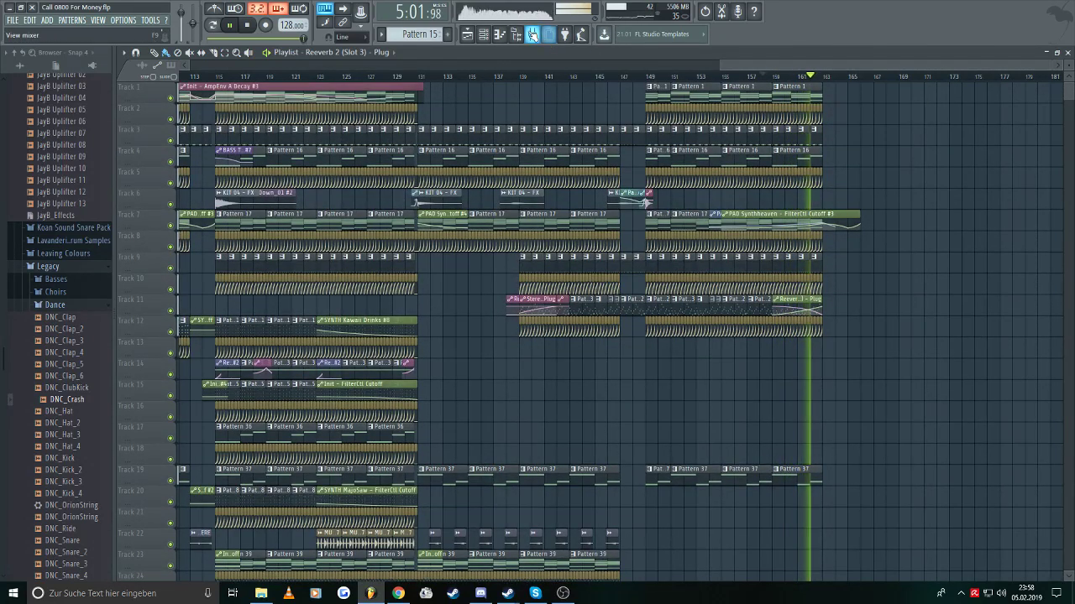
pyautogui.click(515, 34)
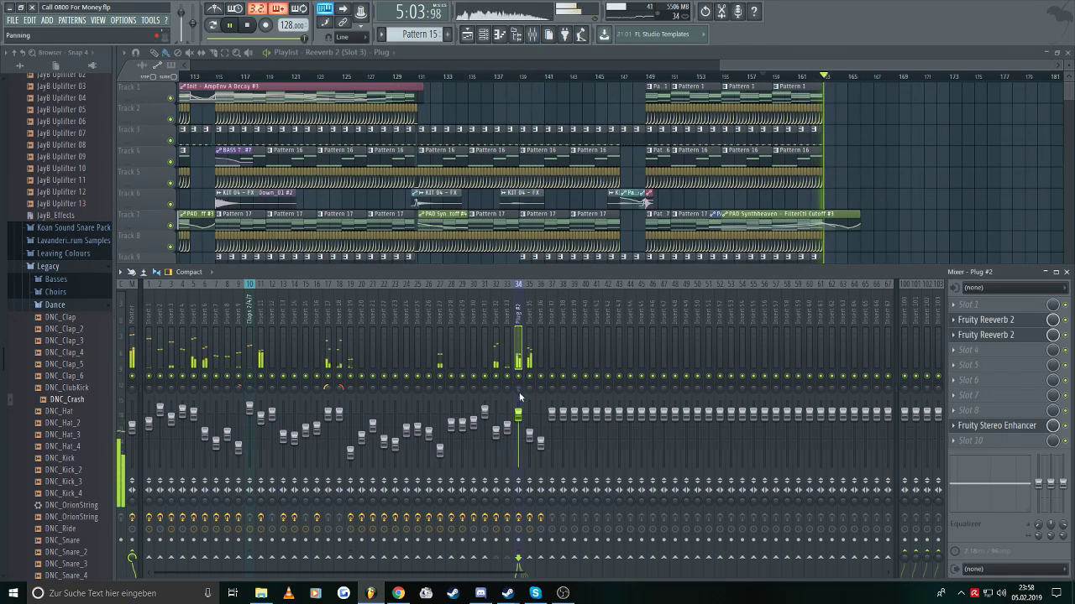
pyautogui.press('F9')
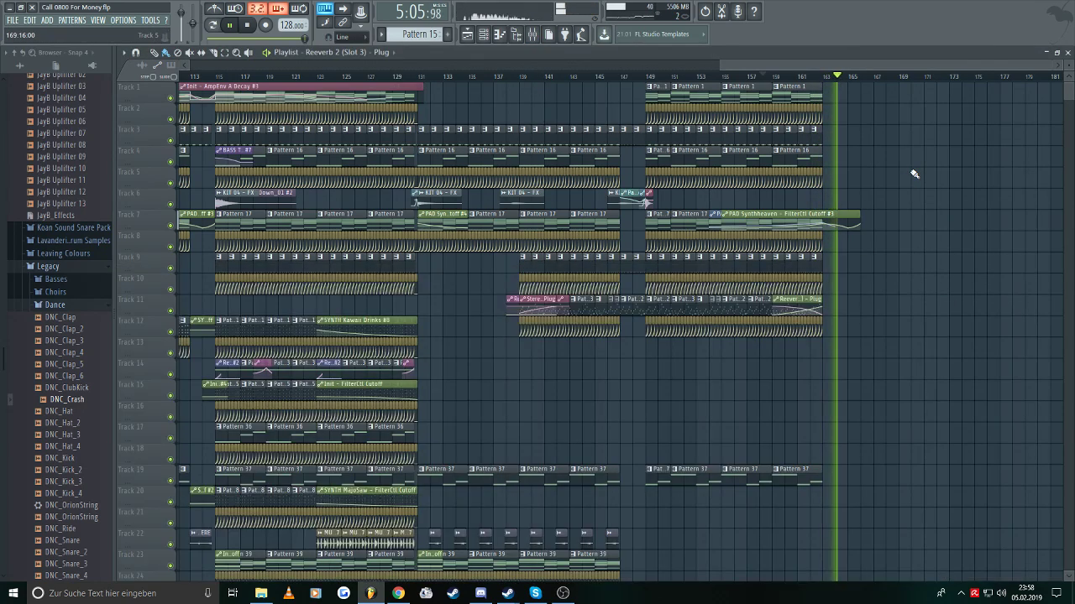
pyautogui.moveTo(763, 63); pyautogui.dragTo(795, 64)
pyautogui.press('space')
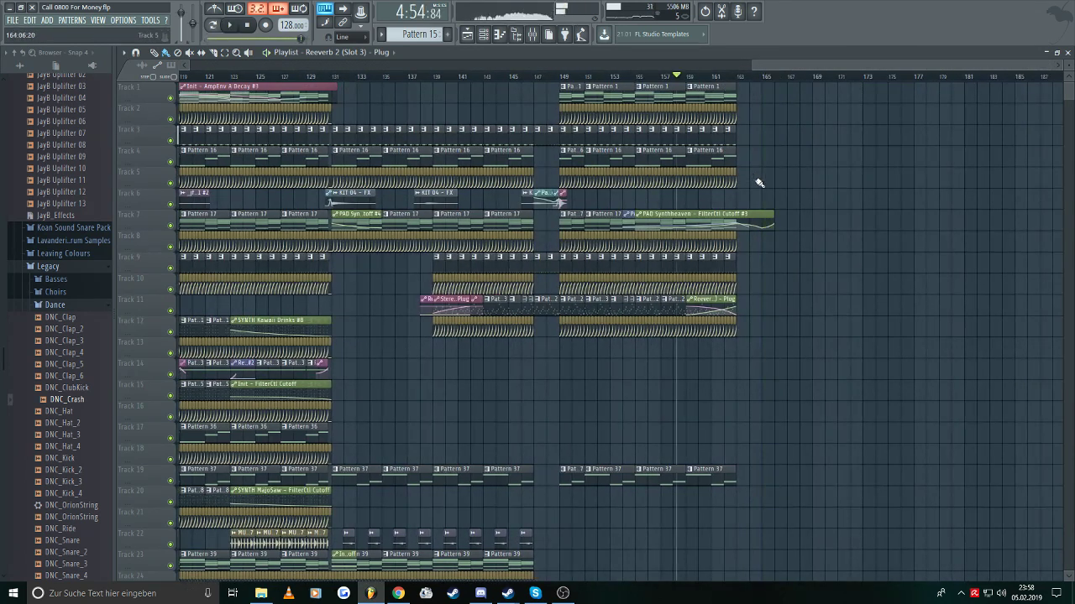
# - Duplicate the Track 1 to 5 clips of bars 159 to 163 to bar 163, and add Pattern 17 there on Track 7
pyautogui.moveTo(774, 204); pyautogui.dragTo(690, 99)
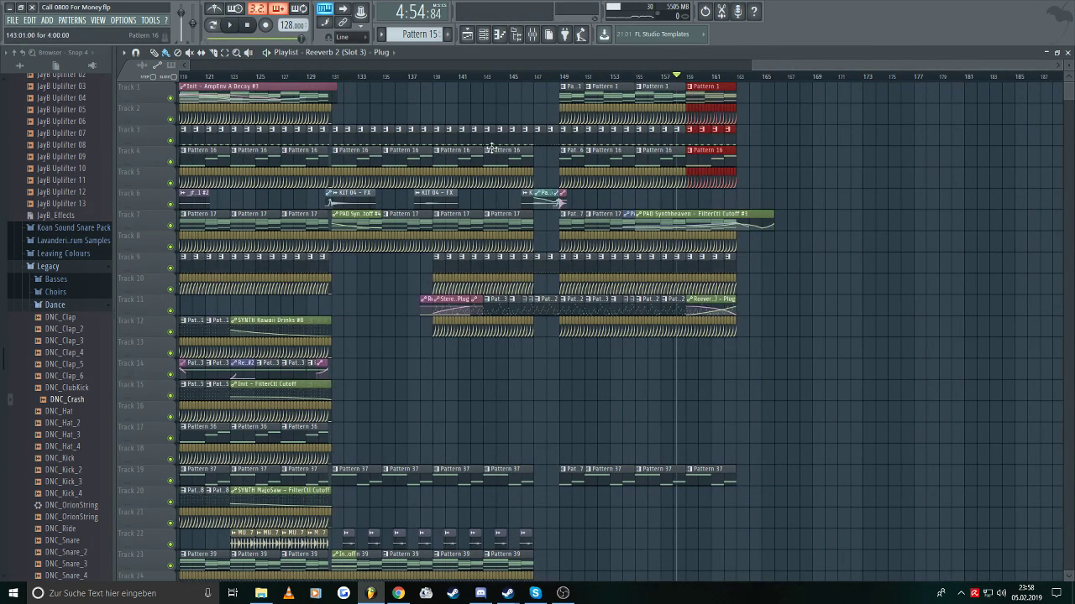
pyautogui.hotkey('ctrl', 'c')
pyautogui.hotkey('ctrl', 'v')
pyautogui.moveTo(194, 90); pyautogui.dragTo(756, 102)
pyautogui.scroll(3, 792, 233)
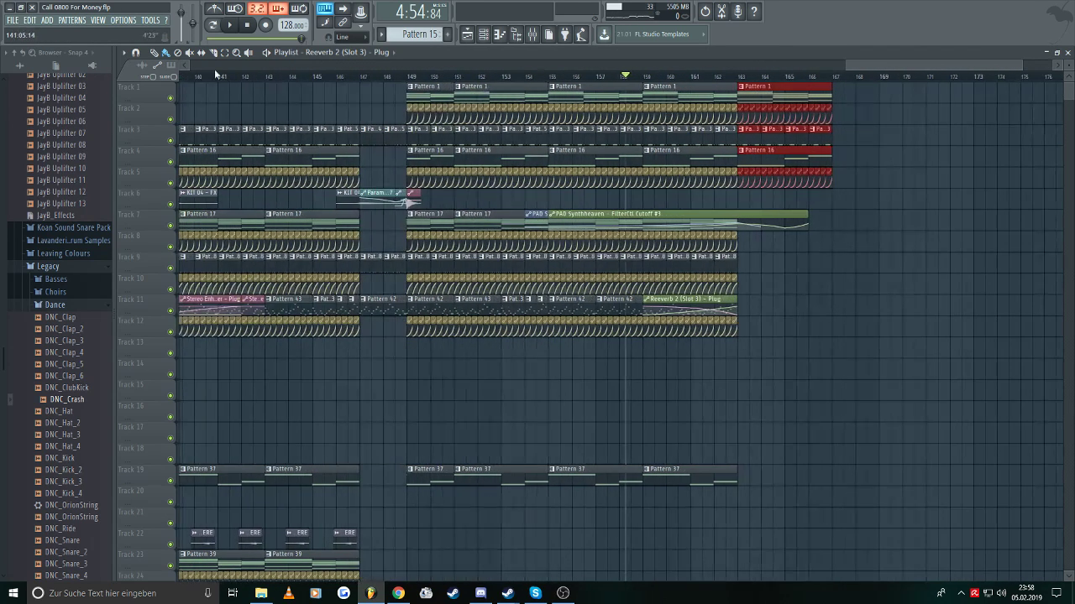
pyautogui.moveTo(792, 247); pyautogui.dragTo(771, 210)
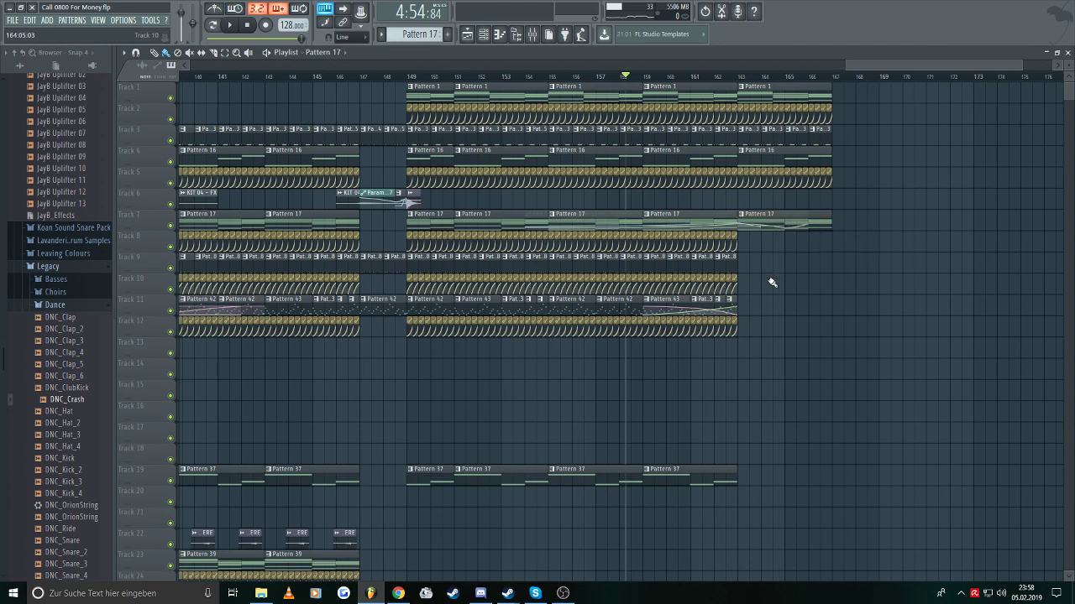
# - Duplicate the four-bar Track 8 to 10 clips before bar 163 and align the copies to start exactly at bar 163
pyautogui.moveTo(772, 286); pyautogui.dragTo(643, 230)
pyautogui.hotkey('ctrl', 'c')
pyautogui.hotkey('ctrl', 'v')
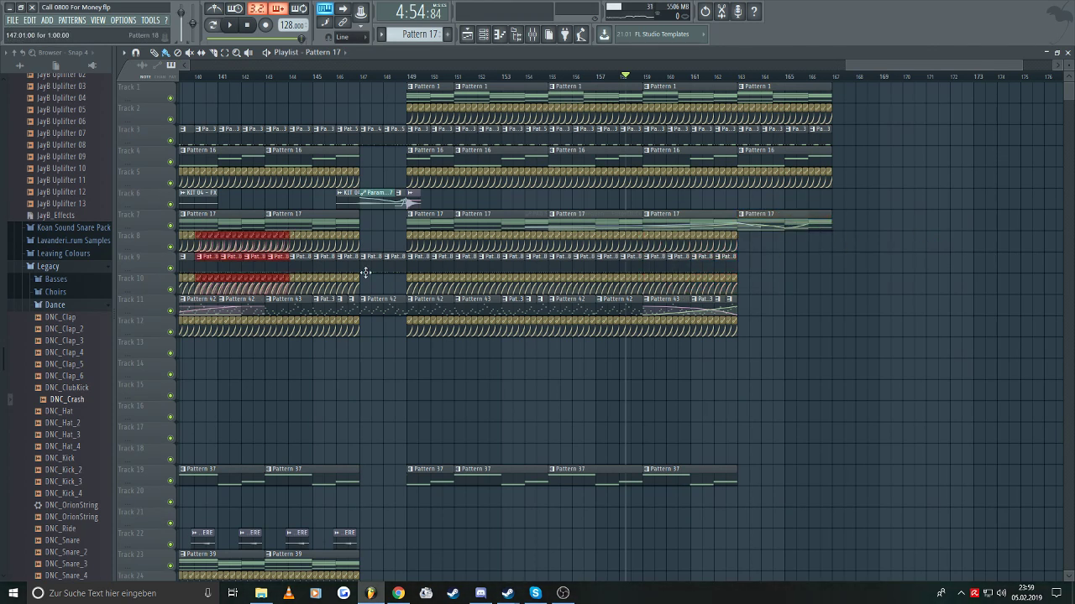
pyautogui.moveTo(240, 256); pyautogui.dragTo(715, 266)
pyautogui.scroll(4, 807, 256)
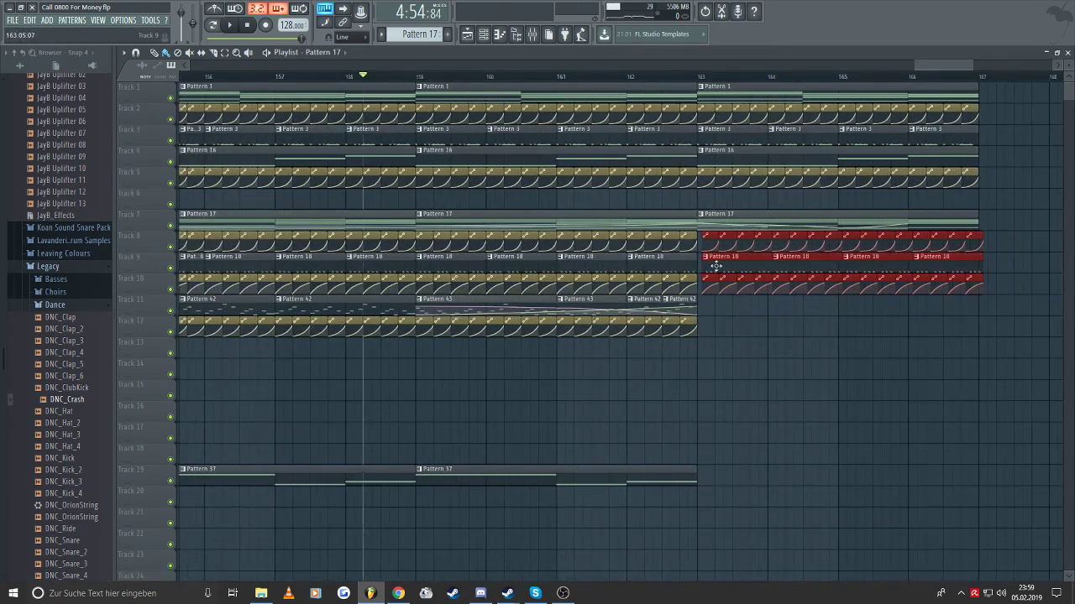
pyautogui.scroll(3, 715, 266)
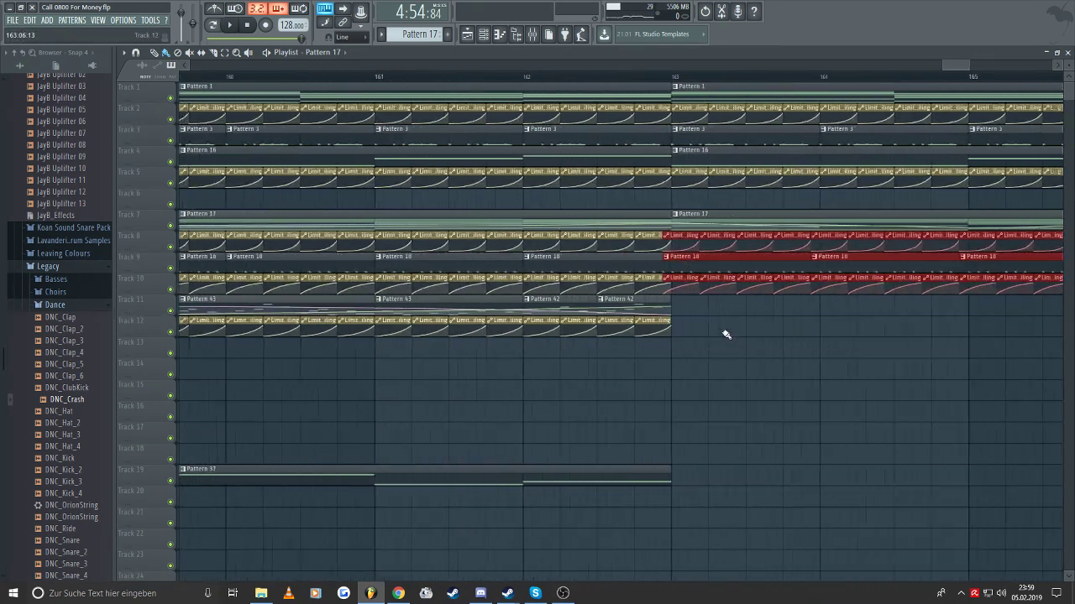
pyautogui.moveTo(710, 259); pyautogui.dragTo(720, 259)
pyautogui.scroll(-6, 758, 343)
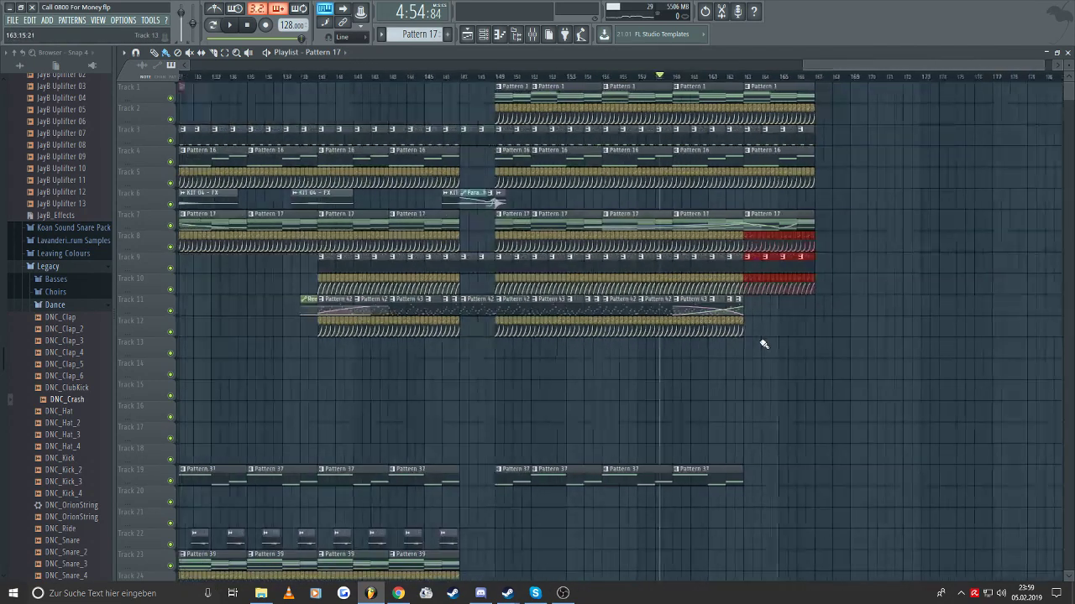
# - Try placing Pattern 3 clips on Track 6 around bar 163
pyautogui.scroll(-1, 764, 344)
pyautogui.click(772, 379)
pyautogui.moveTo(869, 61); pyautogui.dragTo(610, 83)
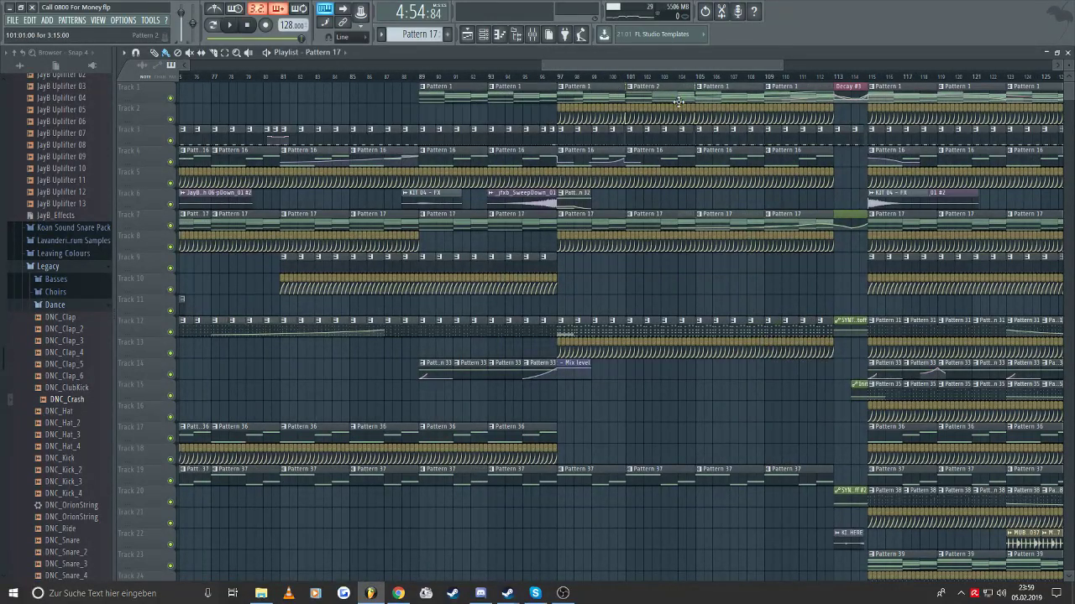
pyautogui.moveTo(688, 67); pyautogui.dragTo(947, 63)
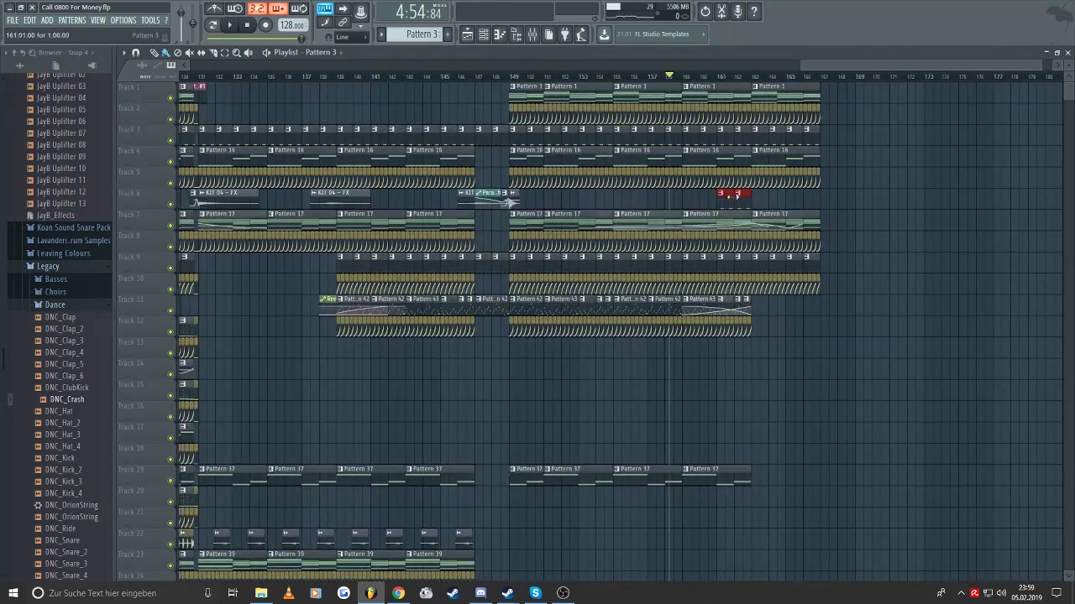
pyautogui.scroll(5, 759, 198)
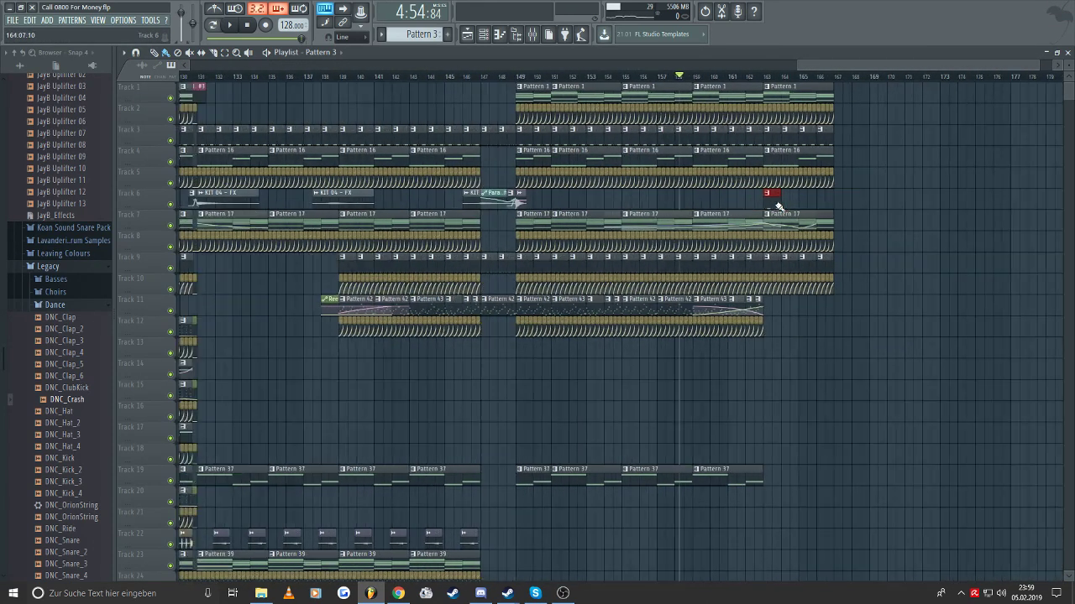
pyautogui.scroll(-5, 766, 208)
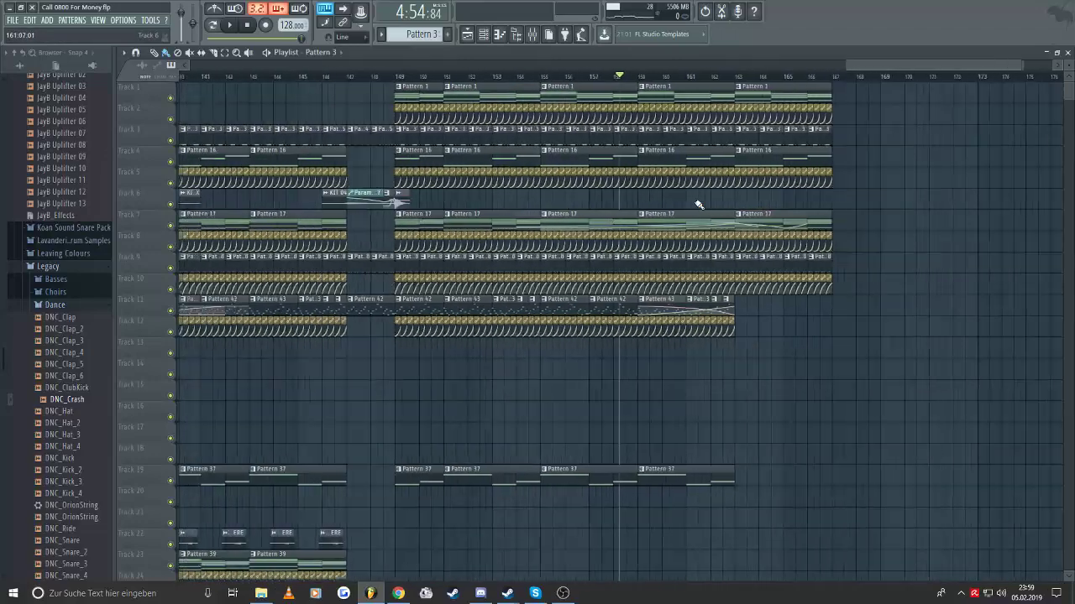
# - Replace the Track 3 clips between bars 163 and 167 with Pattern 7 clips picked from earlier in the arrangement
pyautogui.moveTo(873, 63); pyautogui.dragTo(443, 40)
pyautogui.hscroll(-4, 293, 68)
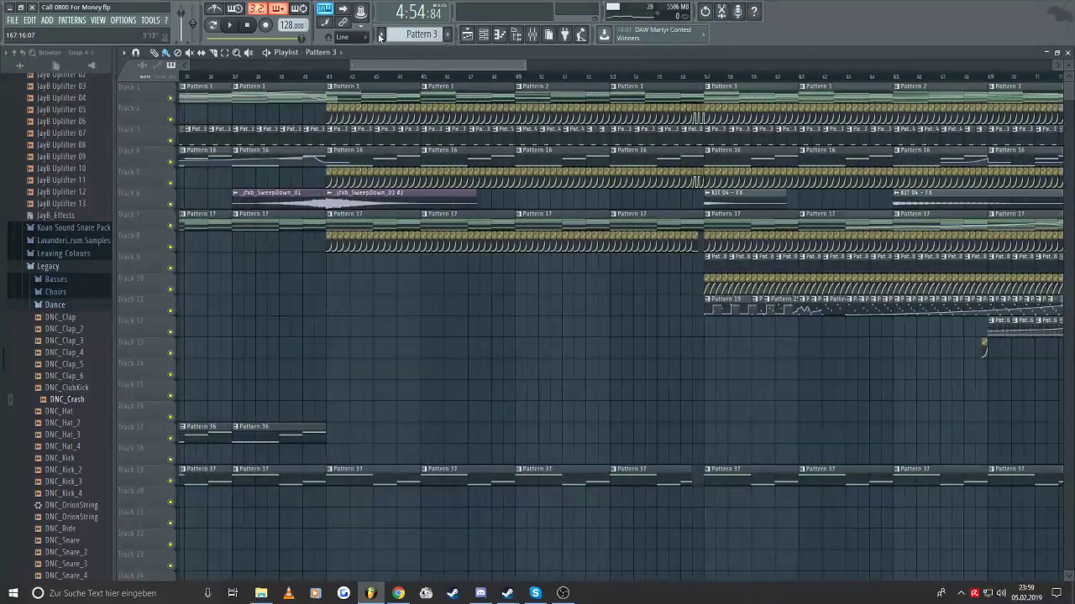
pyautogui.moveTo(380, 64); pyautogui.dragTo(949, 68)
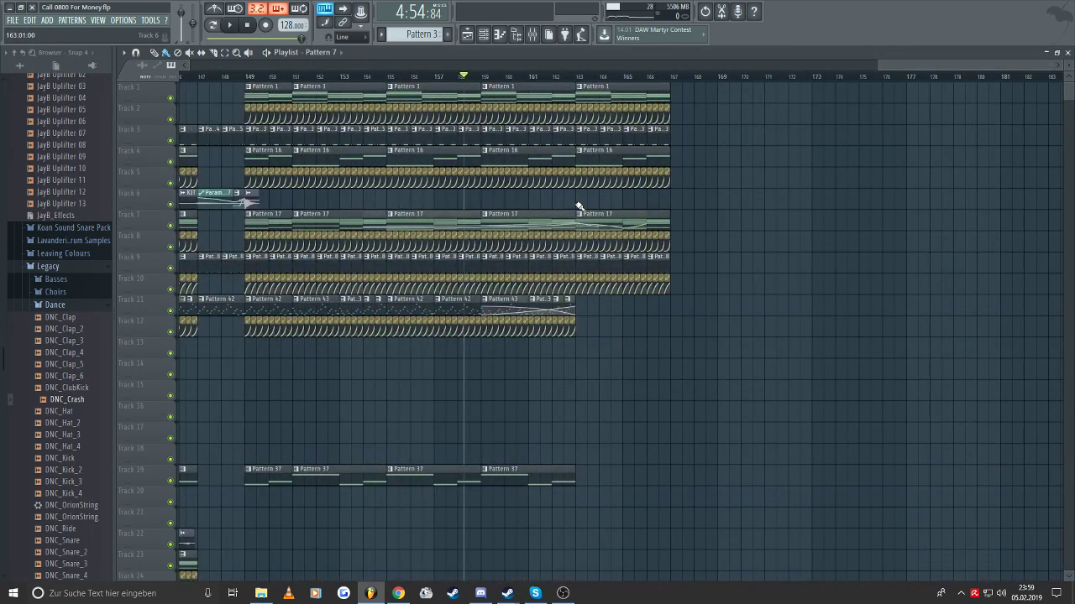
pyautogui.rightClick(606, 145)
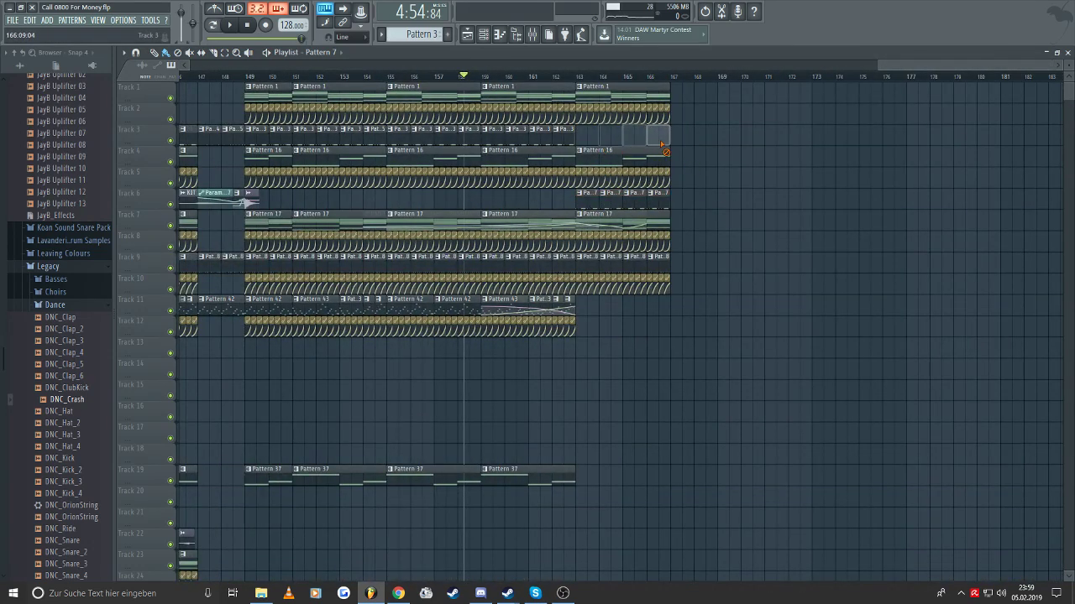
pyautogui.moveTo(638, 204); pyautogui.dragTo(619, 132)
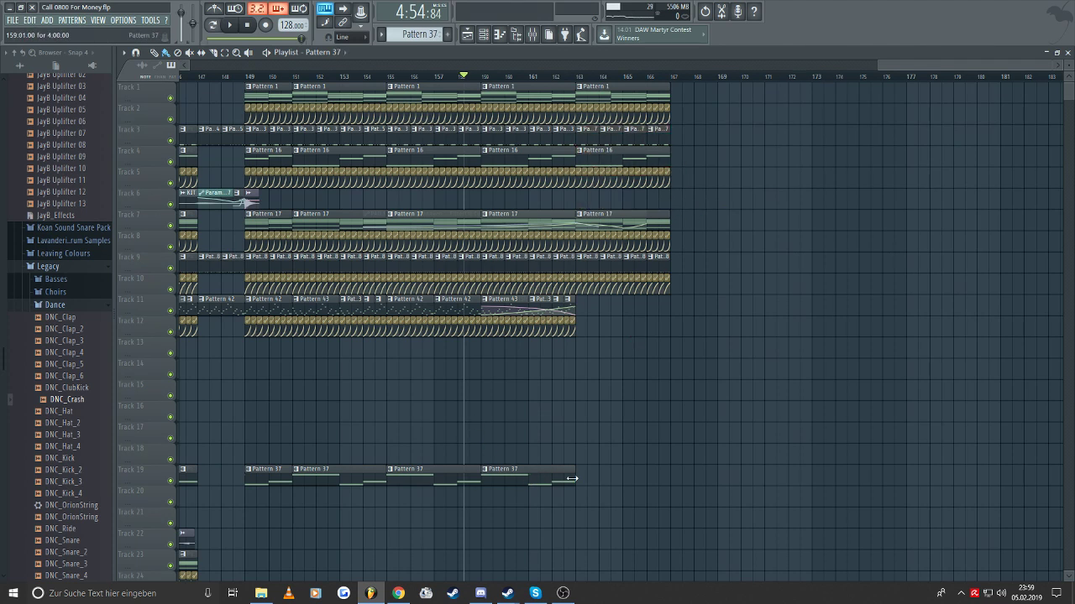
# - Add Pattern 37 on Track 19 at bar 163 and duplicate the last four bars of Tracks 27 and 28 there
pyautogui.scroll(-5, 644, 414)
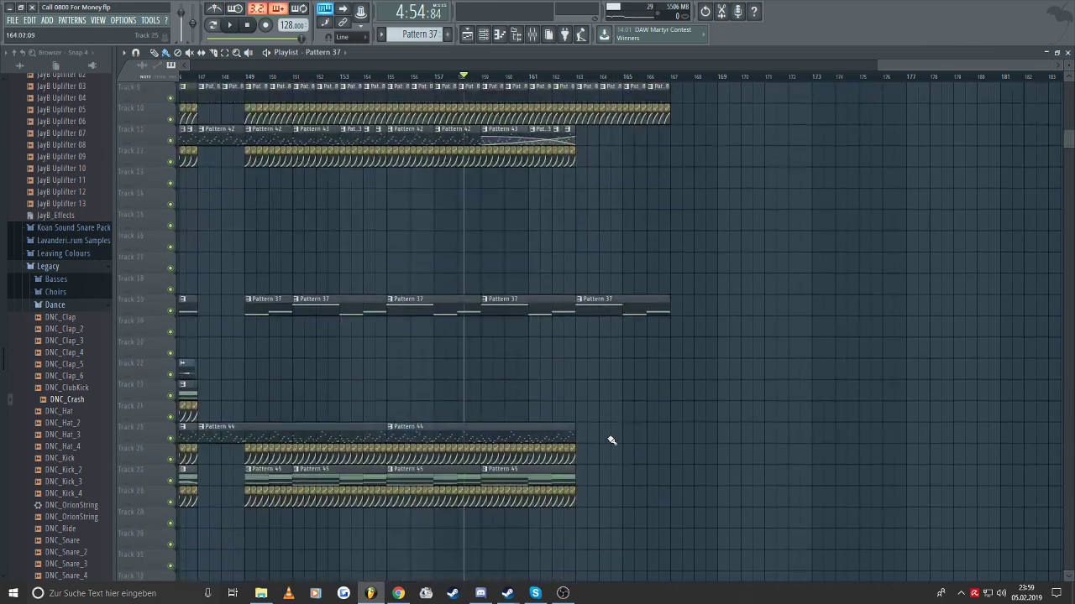
pyautogui.moveTo(601, 514); pyautogui.dragTo(630, 477)
pyautogui.click(637, 416)
# - Play the extended ending from about bar 158 to bar 167 while reviewing the arrangement, and stop playback
pyautogui.press('space')
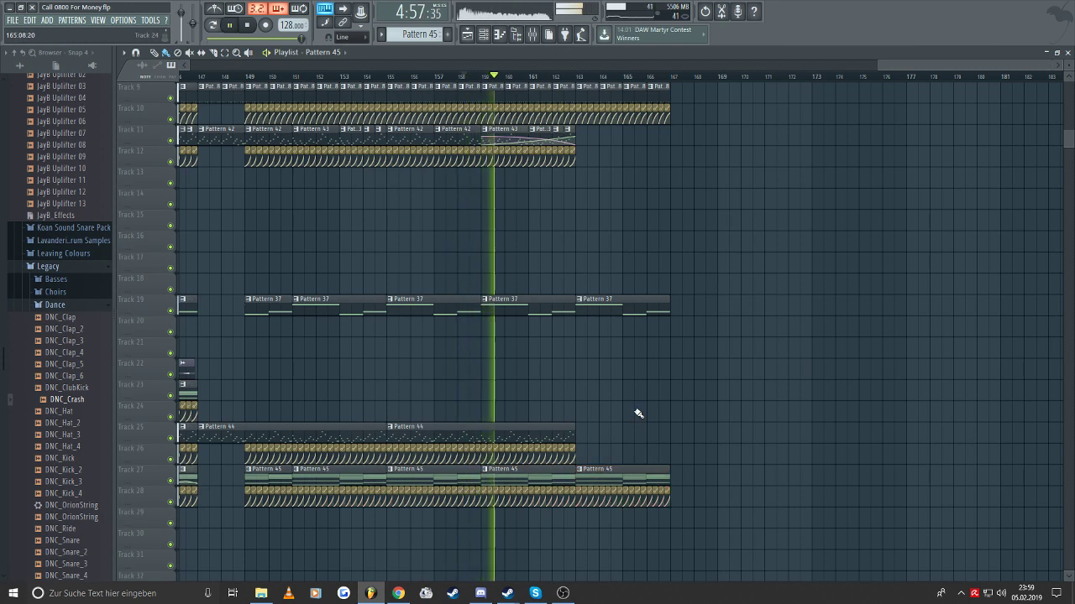
pyautogui.scroll(-3, 640, 411)
pyautogui.scroll(-4, 713, 412)
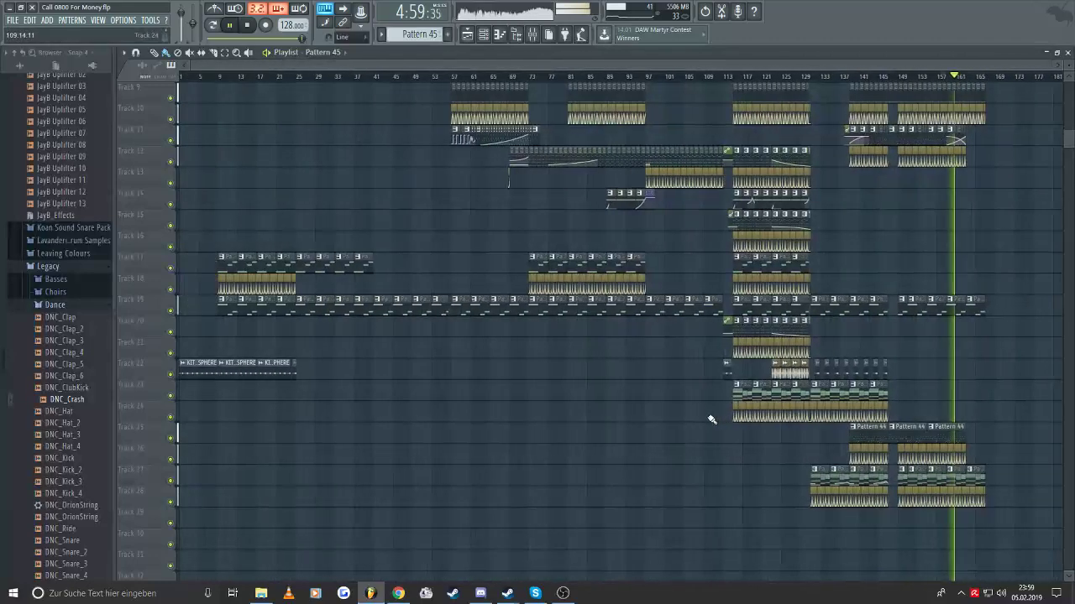
pyautogui.scroll(1, 1043, 265)
pyautogui.scroll(6, 1043, 265)
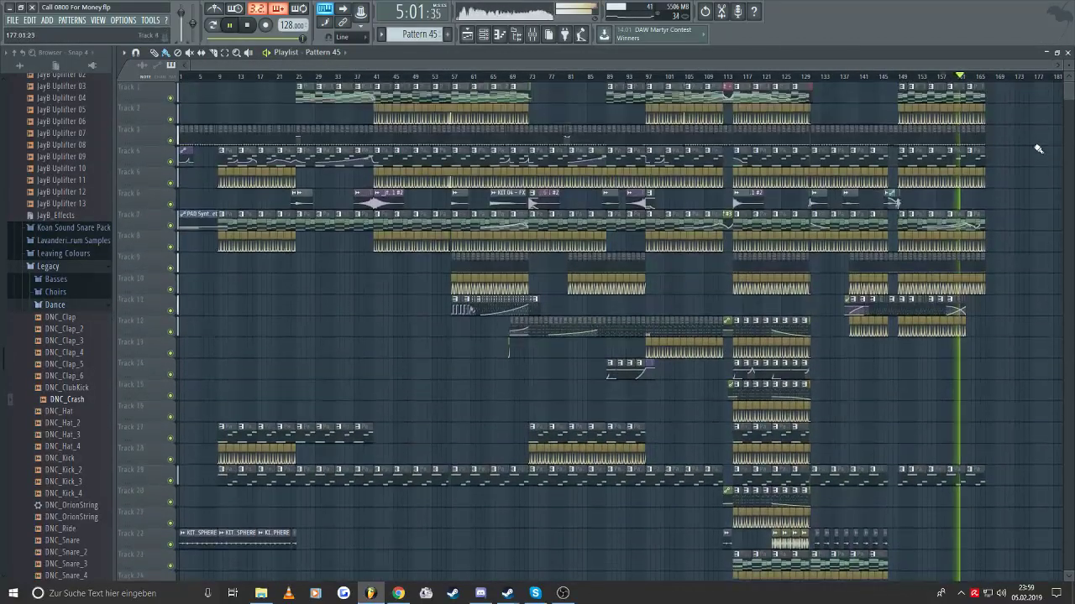
pyautogui.scroll(-1, 1047, 107)
pyautogui.scroll(1, 1056, 92)
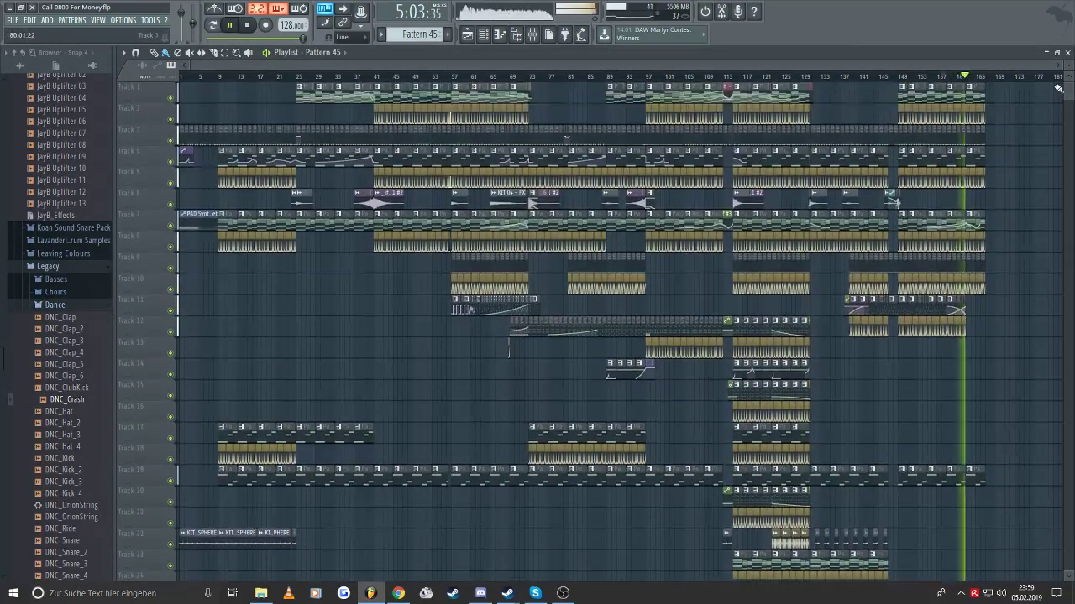
pyautogui.scroll(3, 1068, 63)
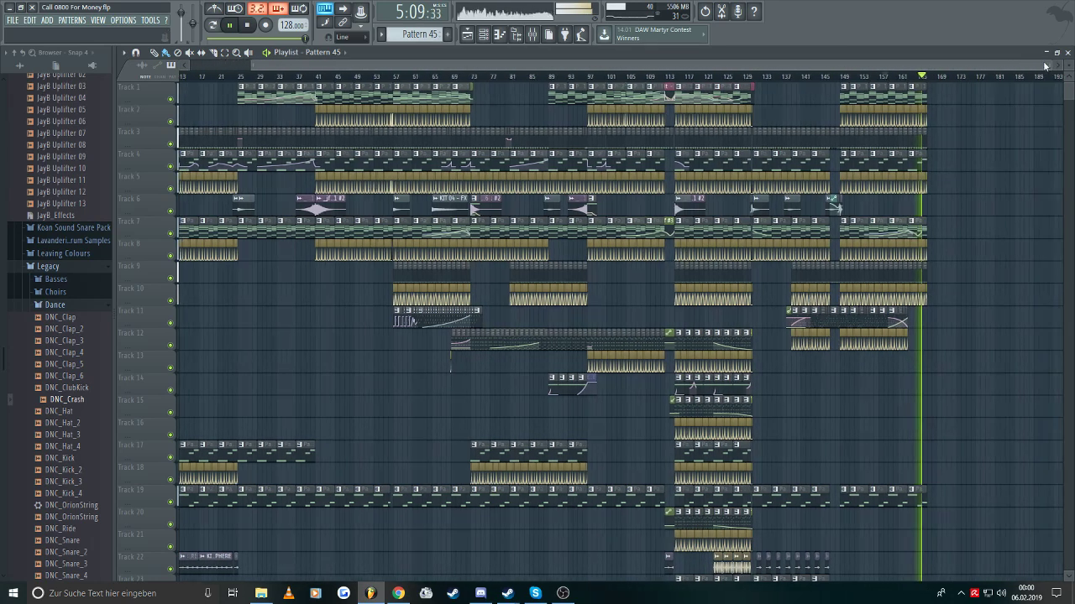
pyautogui.scroll(2, 1007, 237)
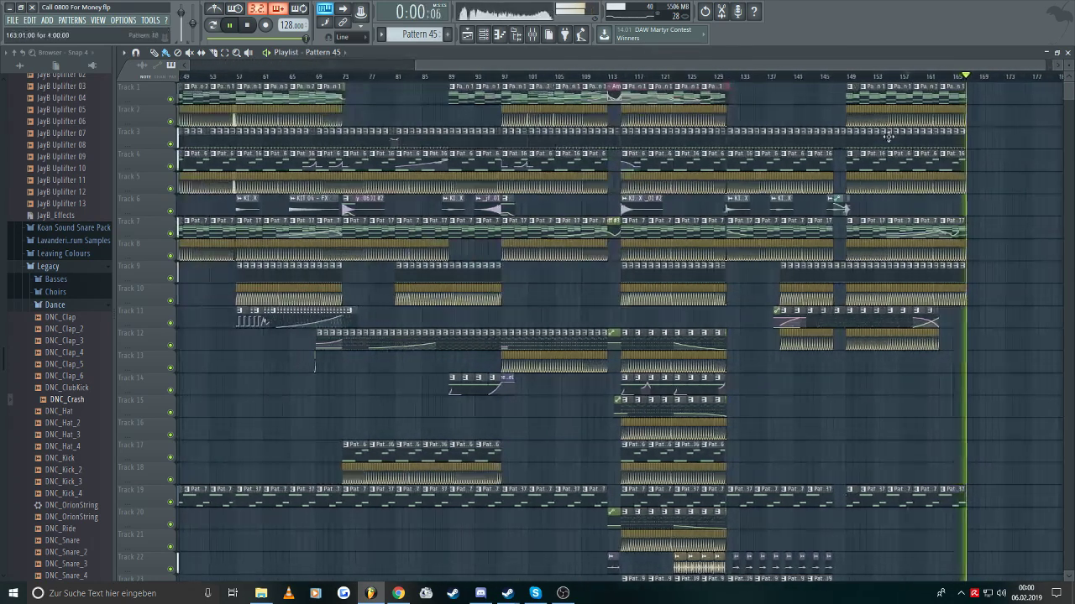
pyautogui.press('space')
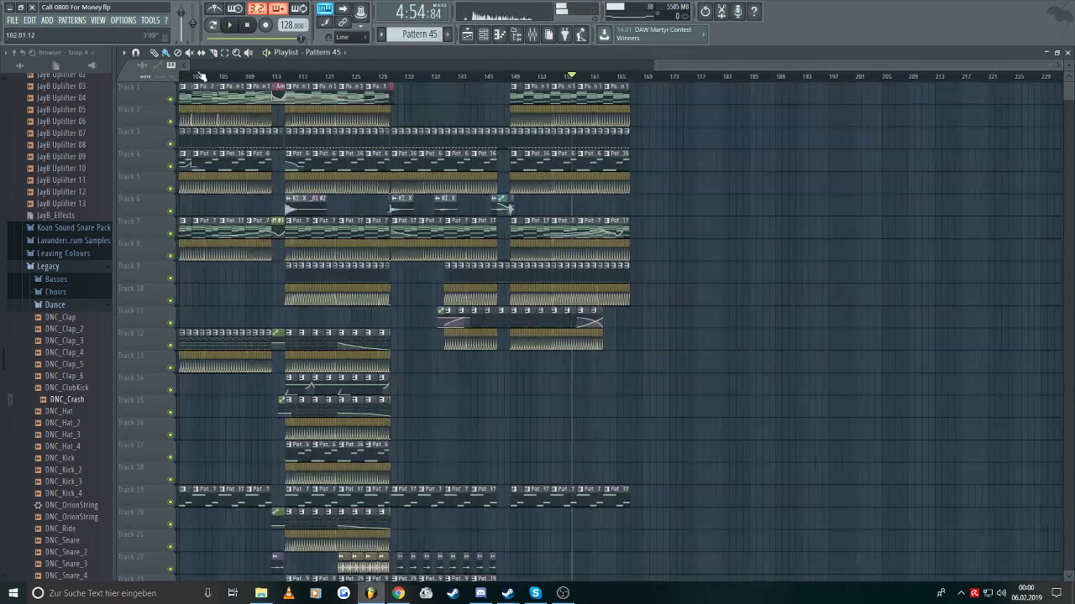
# - Continue Track 7 at bar 167 with Pattern 17 and a copy of the closing PAD Synthheaven FilterCtl Cutoff #3 automation
pyautogui.moveTo(168, 70); pyautogui.dragTo(924, 89)
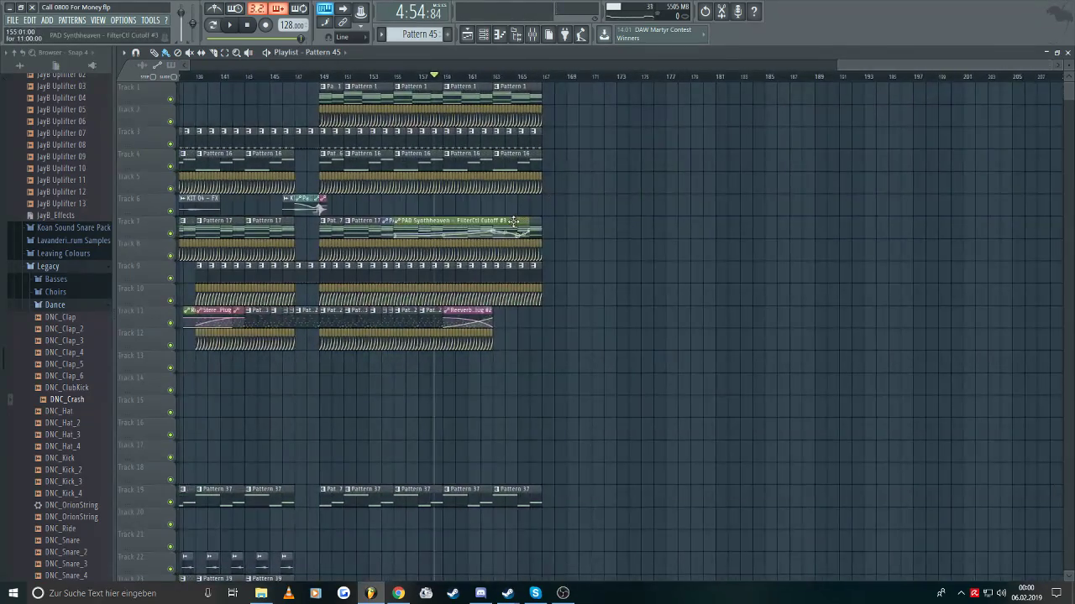
pyautogui.moveTo(506, 198); pyautogui.dragTo(462, 200)
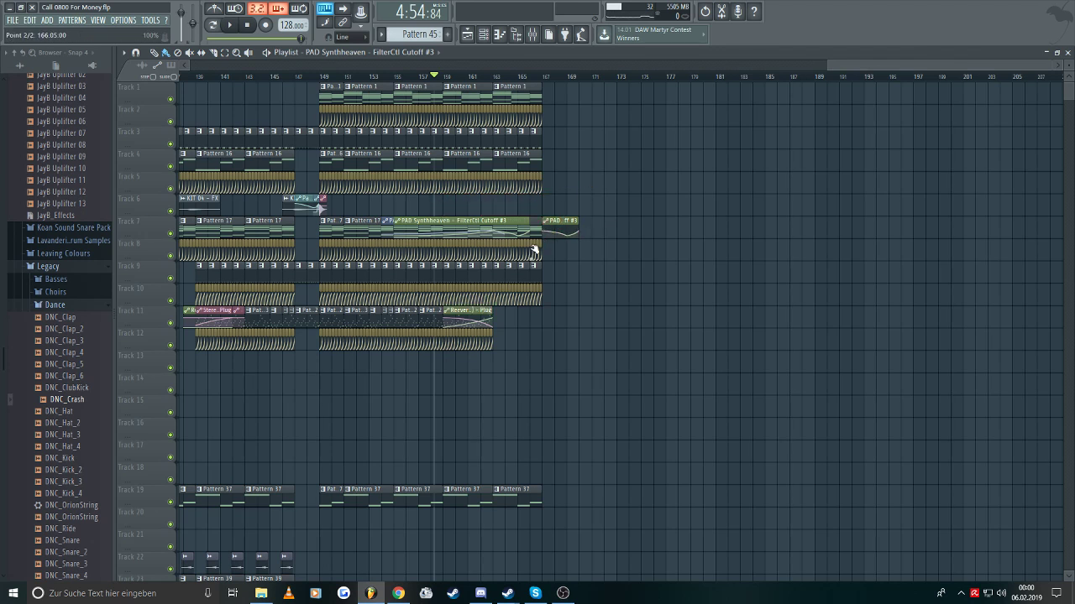
pyautogui.click(442, 177)
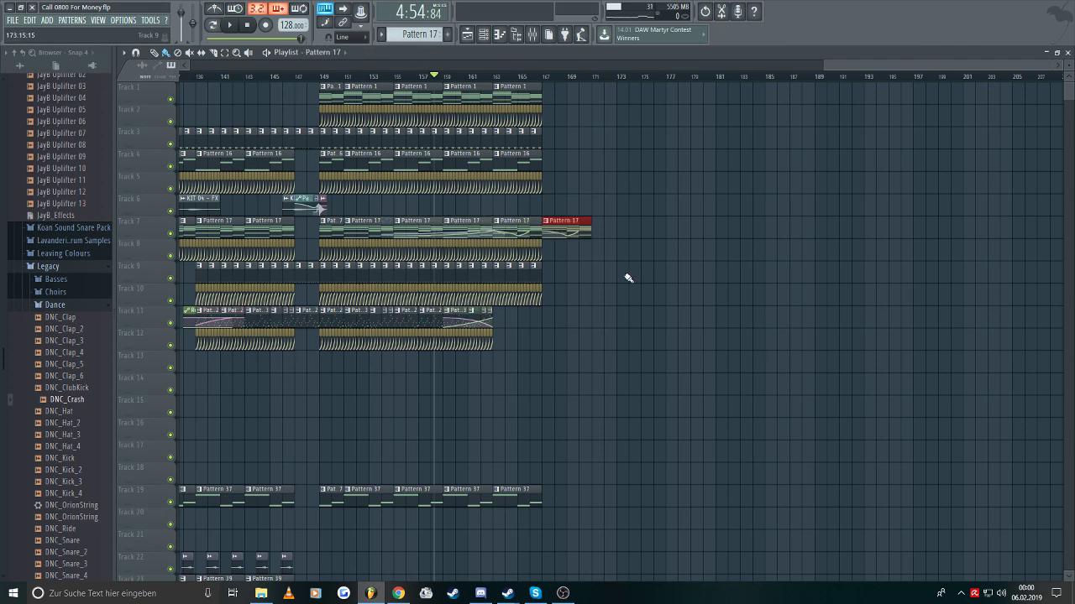
# - Duplicate the Track 8 to 10 clips of bars 163 to 167 and align the copies to start exactly at bar 167
pyautogui.moveTo(576, 326); pyautogui.dragTo(497, 261)
pyautogui.scroll(5, 688, 302)
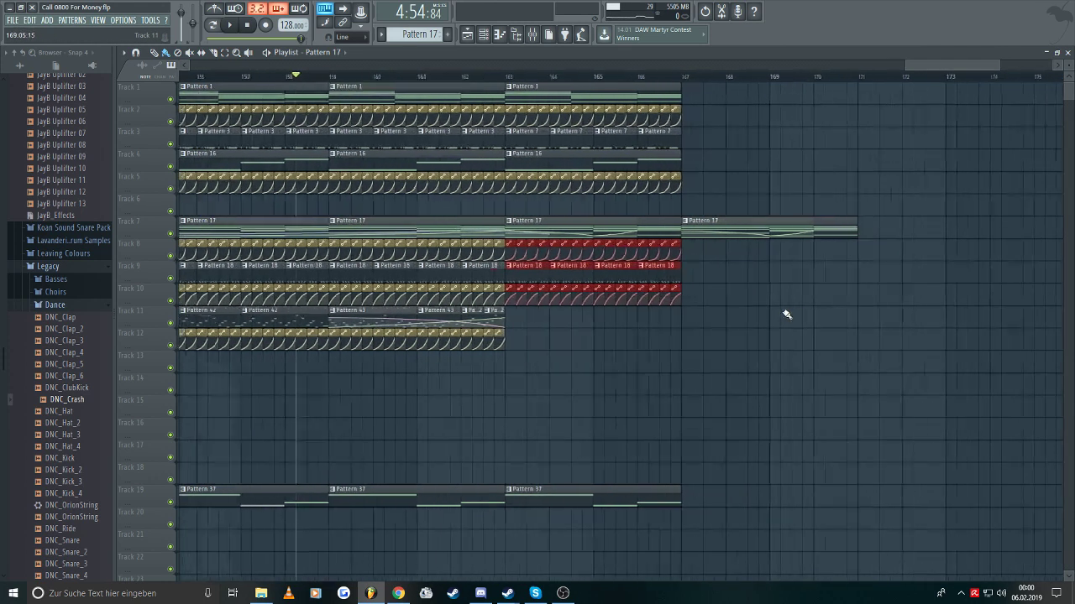
pyautogui.moveTo(354, 280); pyautogui.dragTo(835, 280)
pyautogui.scroll(1, 705, 289)
pyautogui.moveTo(705, 289); pyautogui.dragTo(677, 283)
pyautogui.scroll(3, 688, 353)
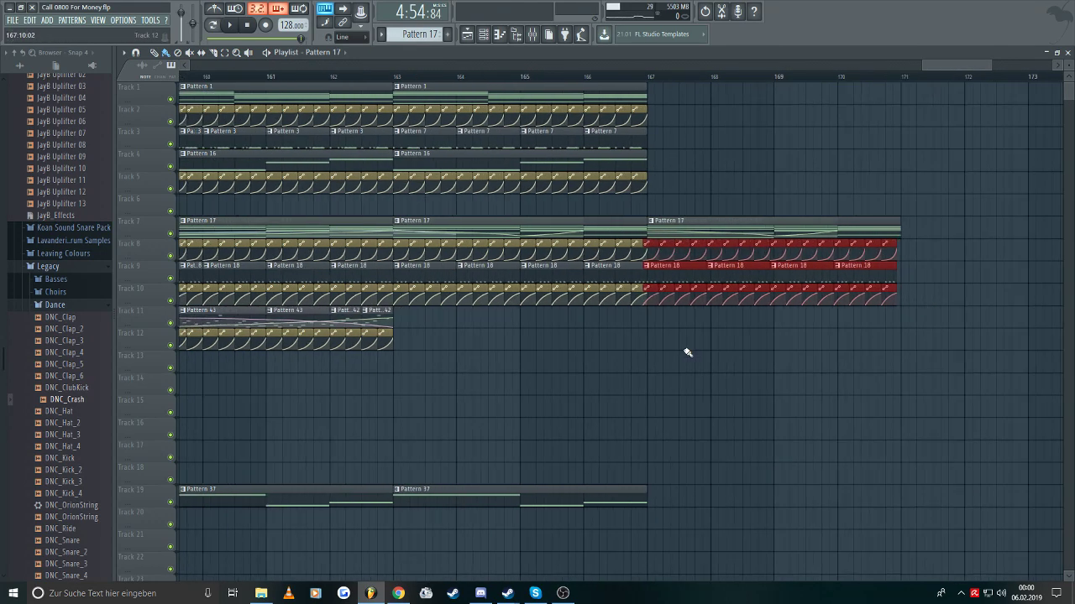
pyautogui.scroll(-4, 655, 372)
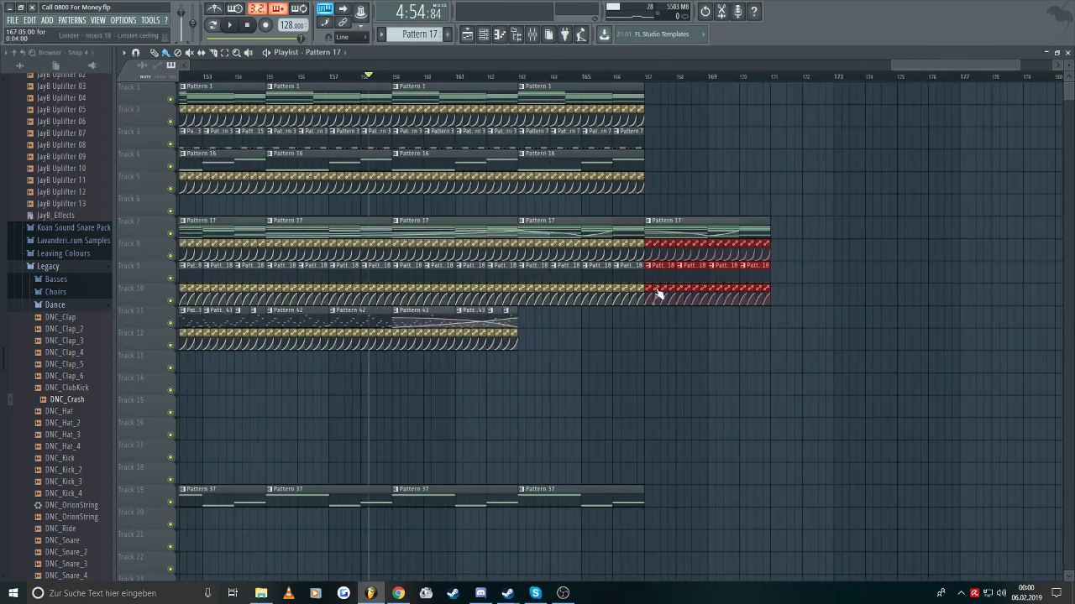
# - Duplicate the Track 1 to 5 clips of bars 163 to 167 to bar 167
pyautogui.moveTo(701, 206); pyautogui.dragTo(518, 83)
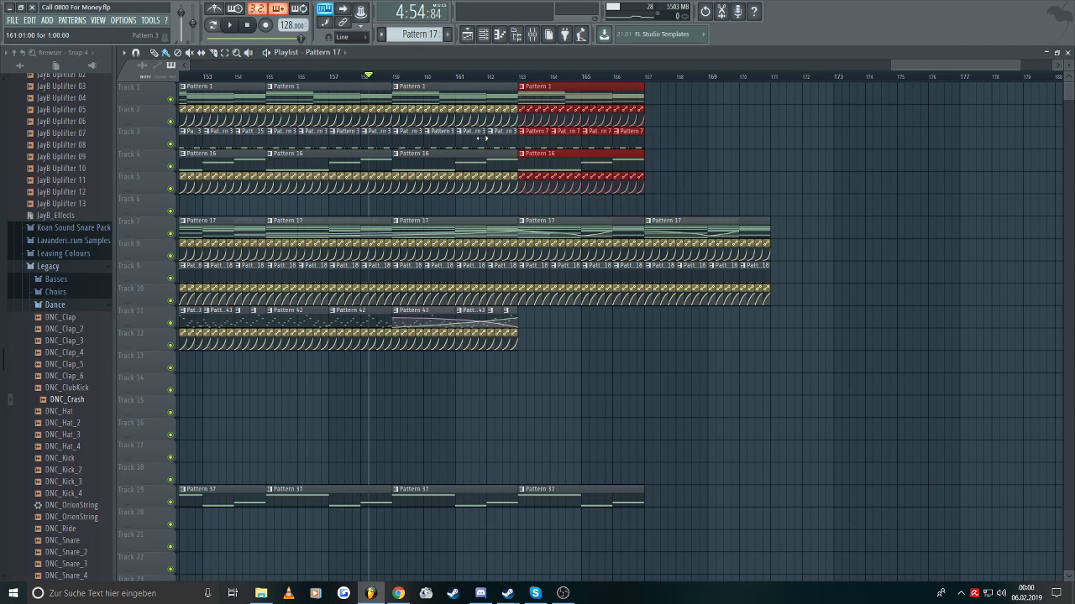
pyautogui.moveTo(587, 151); pyautogui.dragTo(709, 160)
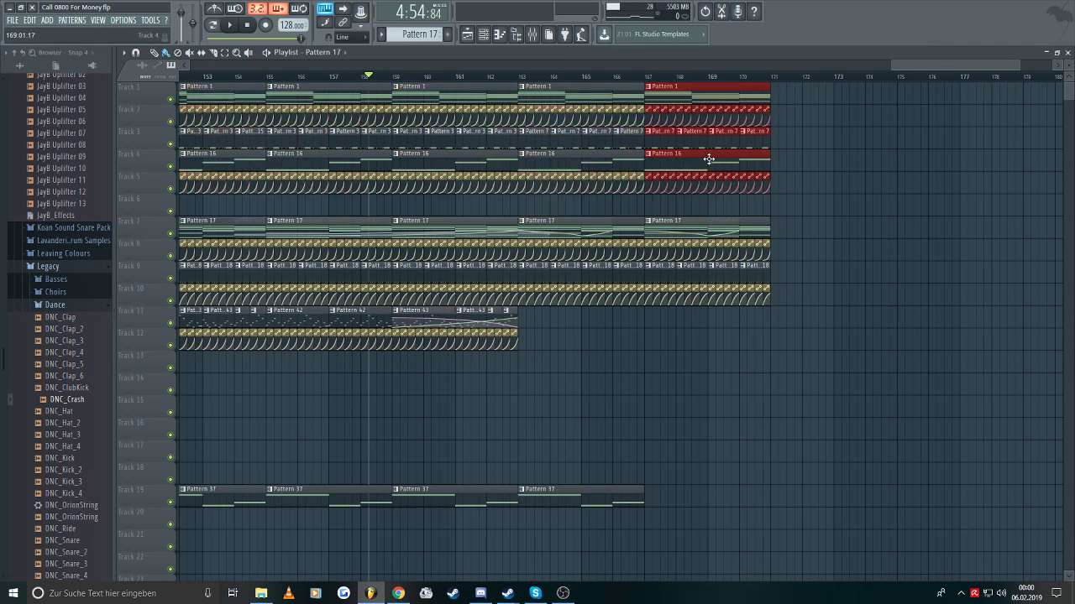
pyautogui.click(689, 382)
# - Add Pattern 37 on Track 19 at bar 167 and duplicate the last four bars of Tracks 27 and 28 there
pyautogui.click(662, 489)
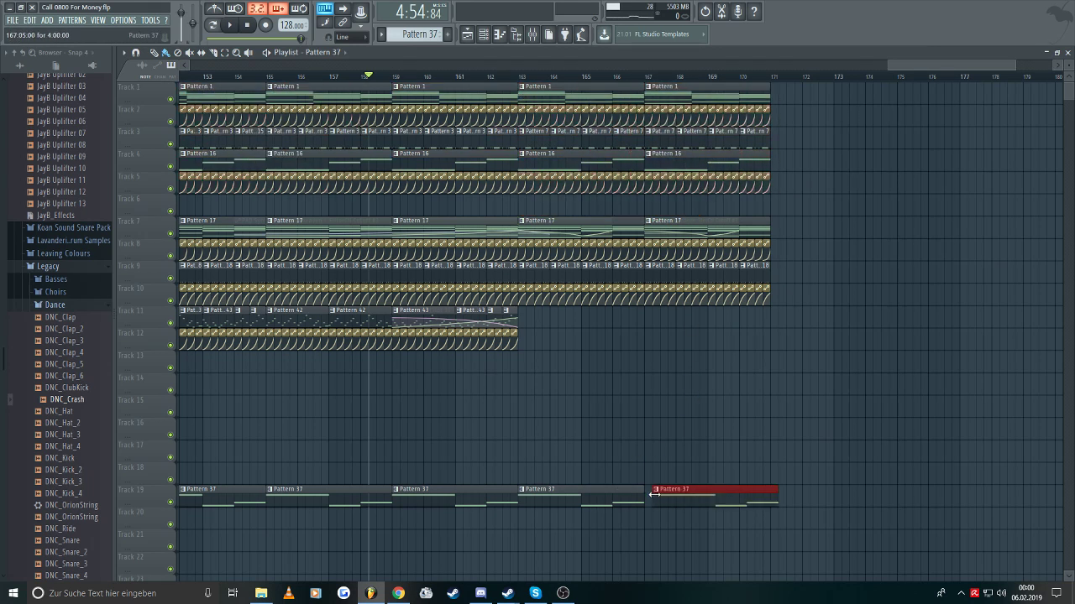
pyautogui.scroll(-4, 703, 463)
pyautogui.scroll(-4, 693, 461)
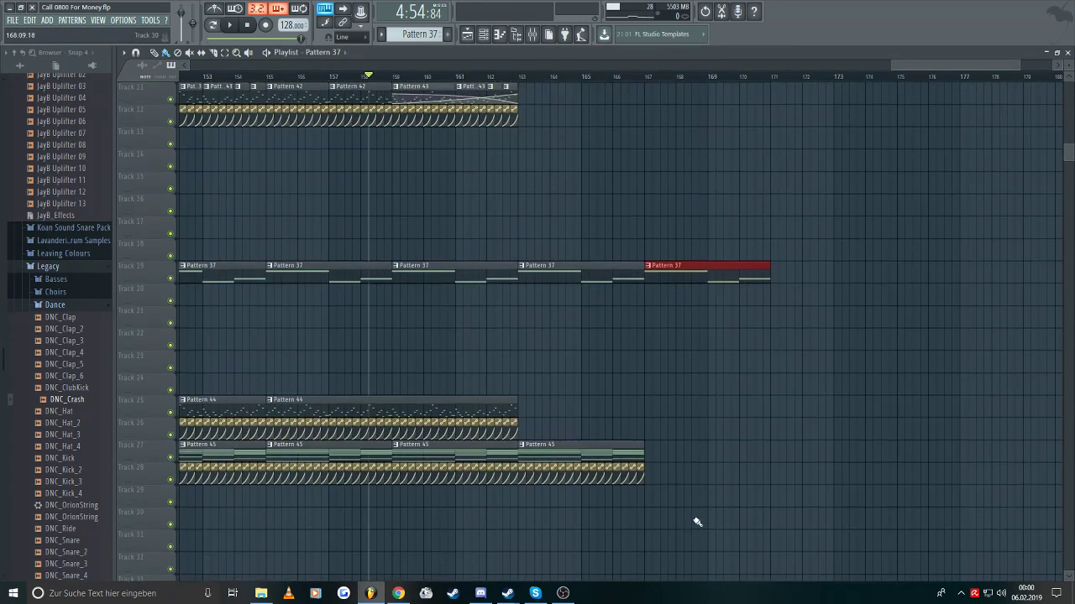
pyautogui.moveTo(676, 528); pyautogui.dragTo(520, 442)
pyautogui.moveTo(354, 457); pyautogui.dragTo(731, 456)
pyautogui.scroll(4, 659, 426)
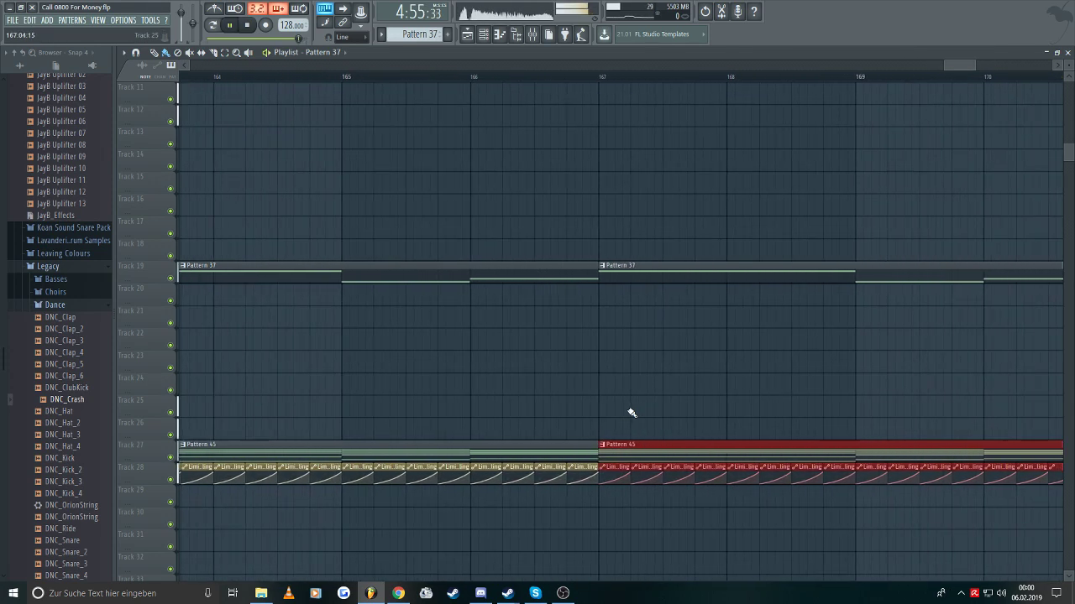
# - Play the ending from about bar 158 and review the clips on all tracks up to bar 171
pyautogui.scroll(-8, 632, 413)
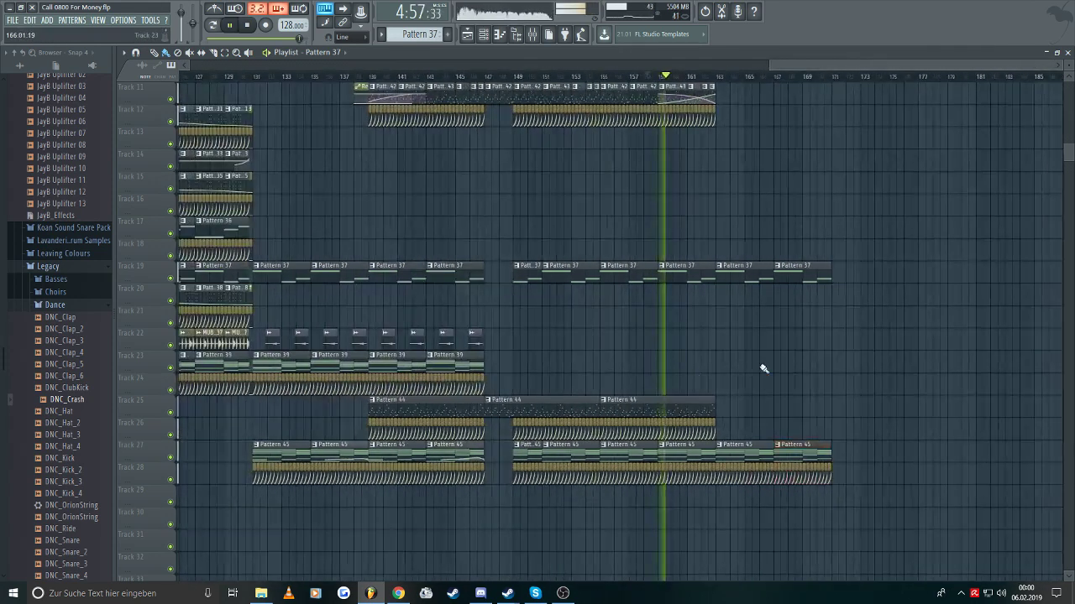
pyautogui.scroll(6, 926, 308)
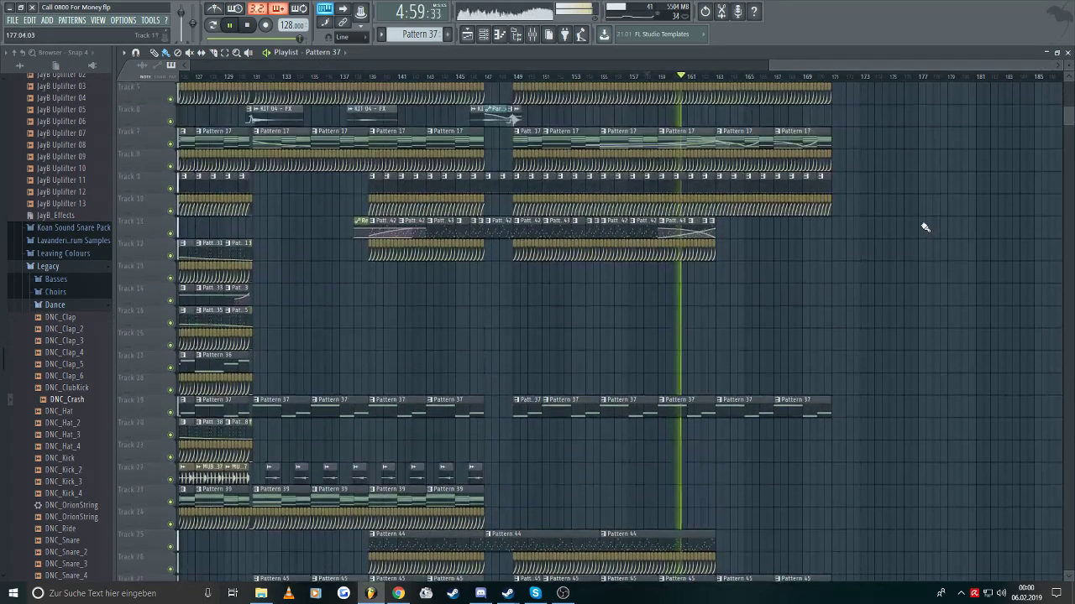
pyautogui.scroll(3, 925, 227)
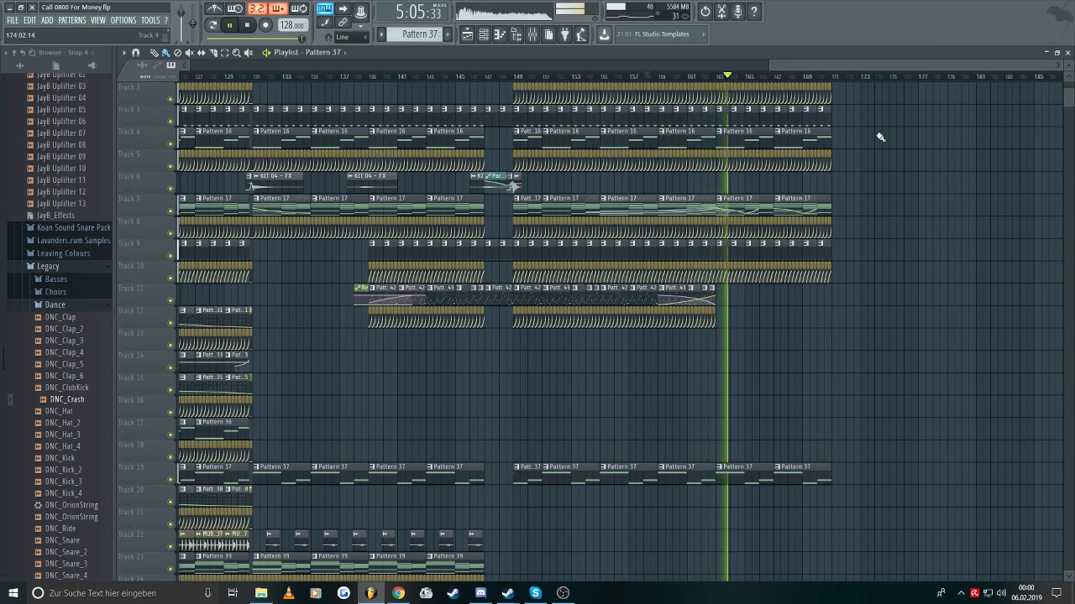
pyautogui.scroll(1, 879, 138)
pyautogui.keyDown('ctrl'); pyautogui.scroll(2, 890, 168); pyautogui.keyUp('ctrl')
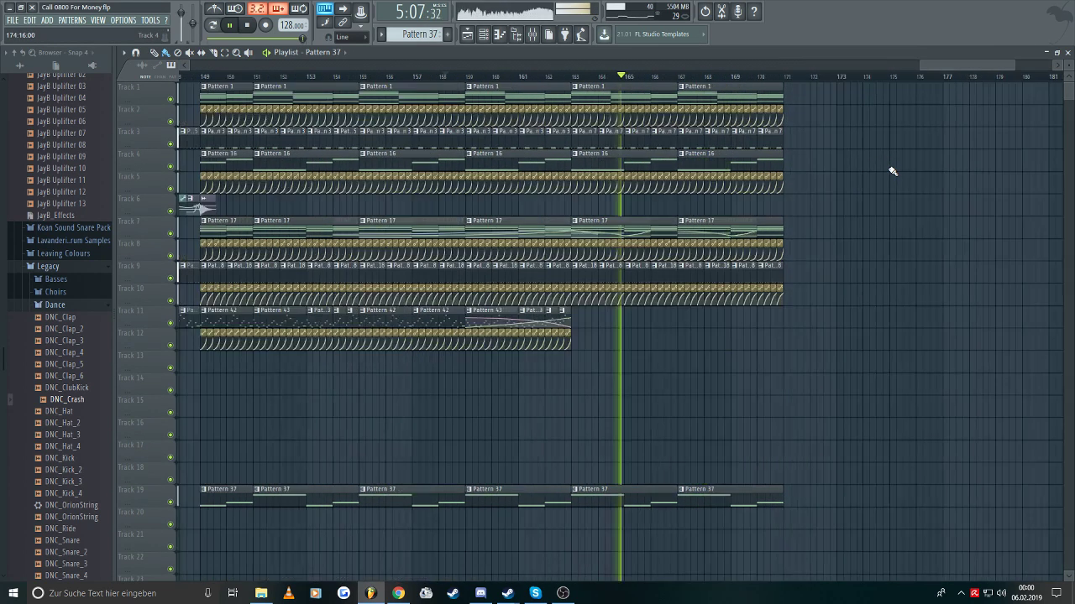
pyautogui.keyDown('ctrl'); pyautogui.scroll(2, 892, 172); pyautogui.keyUp('ctrl')
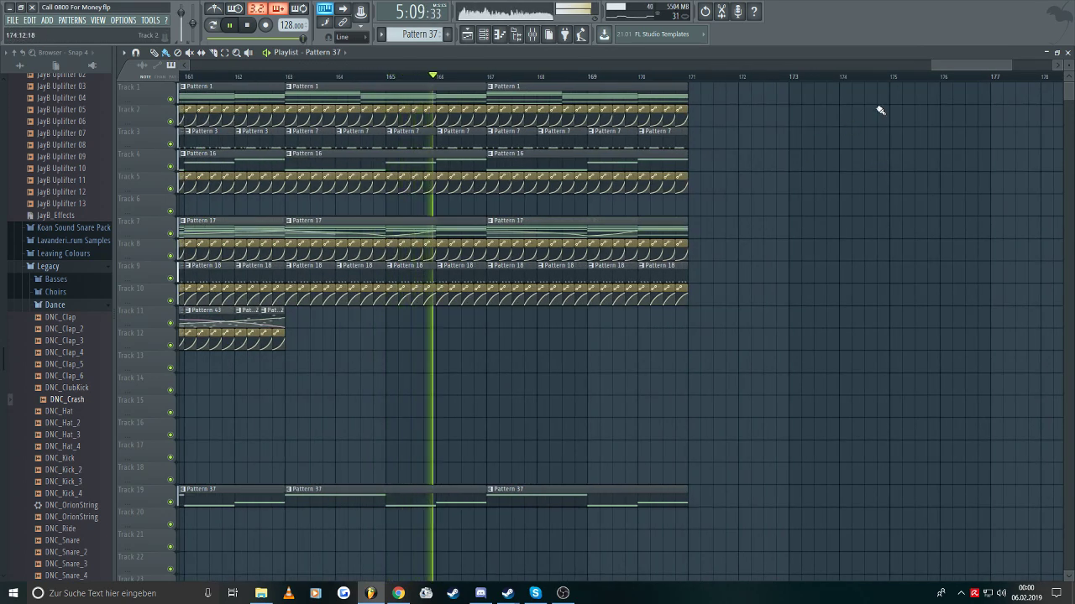
# - Delete the Track 9 and 10 clips between bars 163 and 171
pyautogui.keyDown('ctrl'); pyautogui.scroll(-3, 953, 65); pyautogui.keyUp('ctrl')
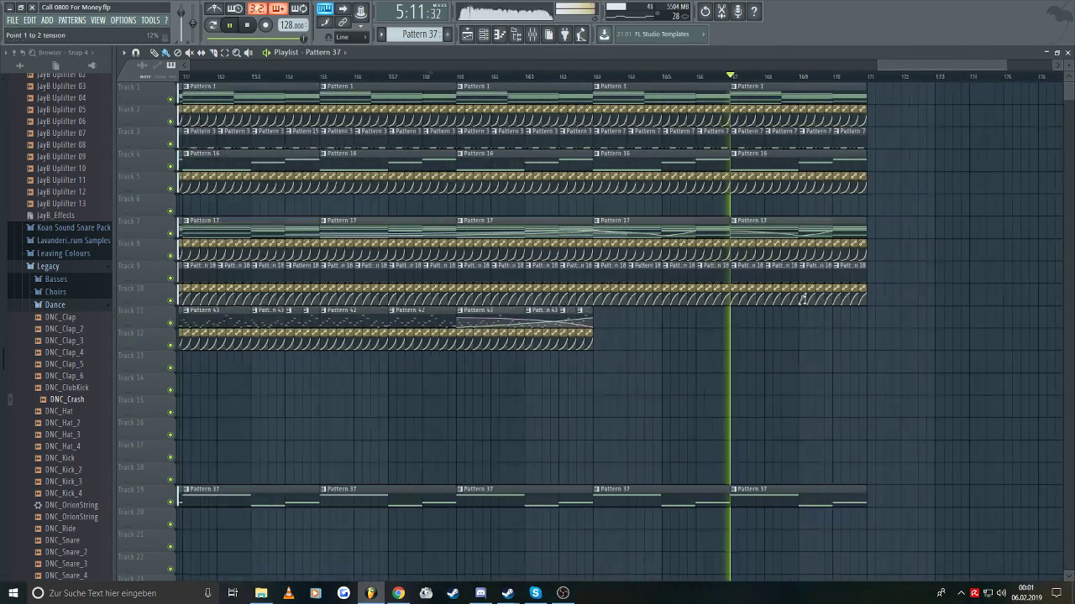
pyautogui.keyDown('ctrl'); pyautogui.scroll(-1, 804, 299); pyautogui.keyUp('ctrl')
pyautogui.moveTo(912, 326); pyautogui.dragTo(642, 278)
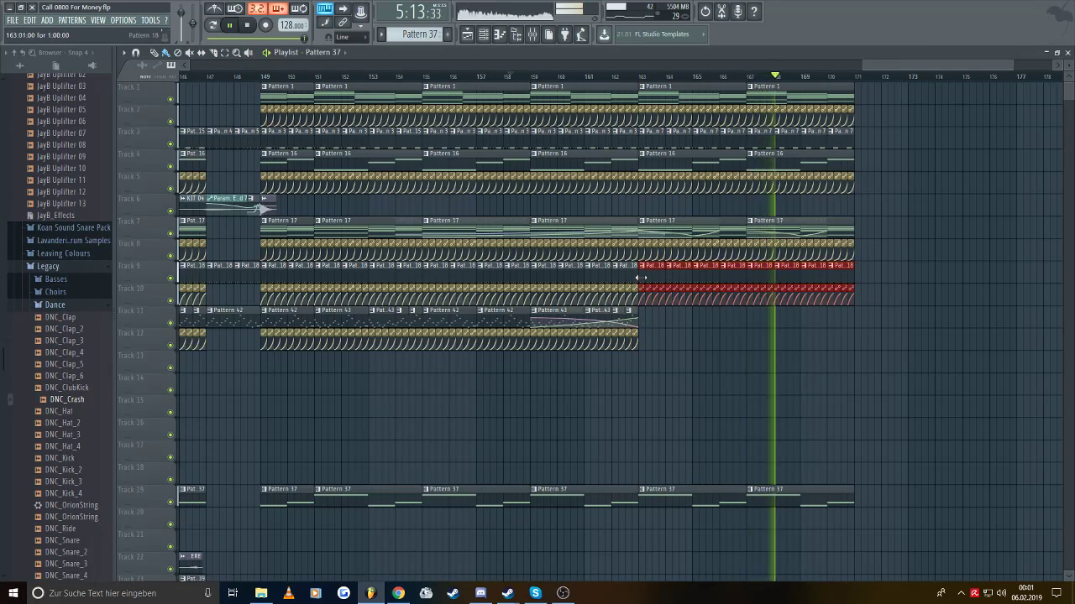
pyautogui.press('Delete')
pyautogui.keyDown('ctrl'); pyautogui.scroll(-1, 424, 212); pyautogui.keyUp('ctrl')
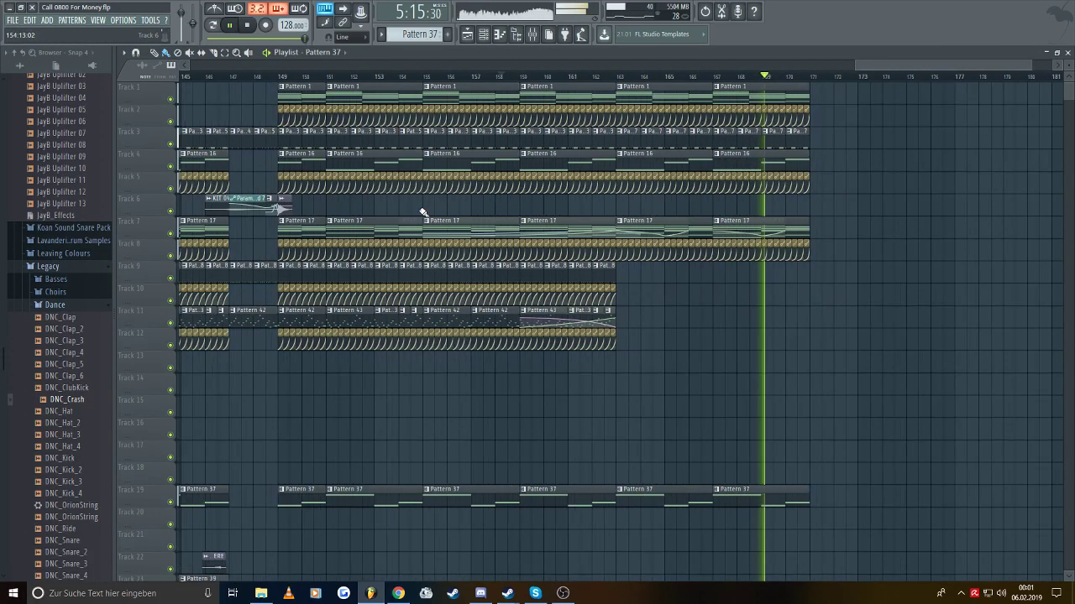
# - Place a copy of the KIT 04 - FX clip on Track 6 across the transition at bar 163
pyautogui.keyDown('ctrl'); pyautogui.scroll(-2, 423, 213); pyautogui.keyUp('ctrl')
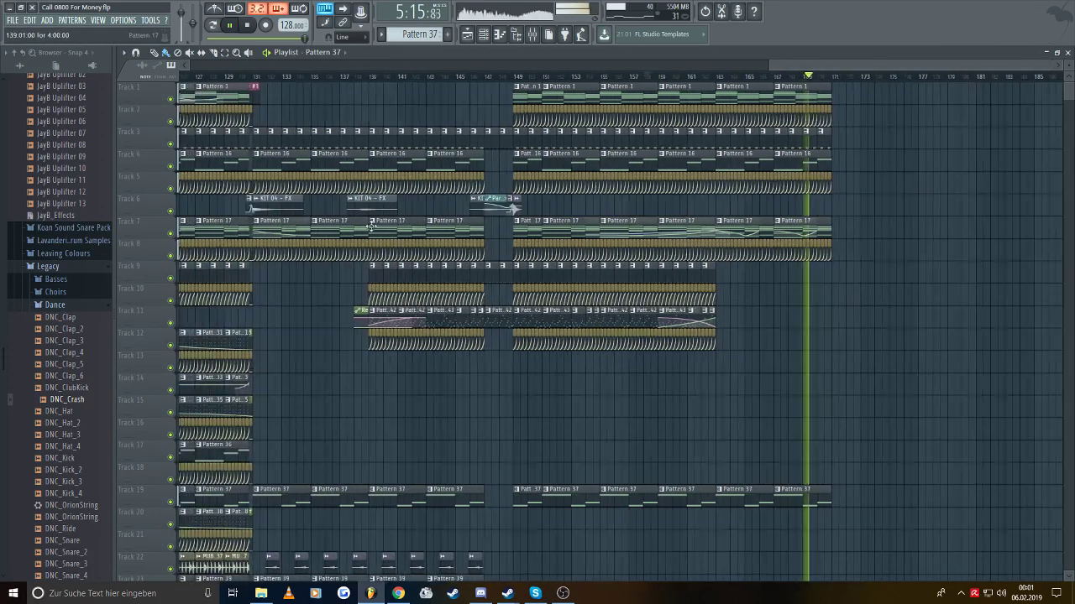
pyautogui.click(692, 199)
pyautogui.keyDown('ctrl'); pyautogui.scroll(2, 694, 199); pyautogui.keyUp('ctrl')
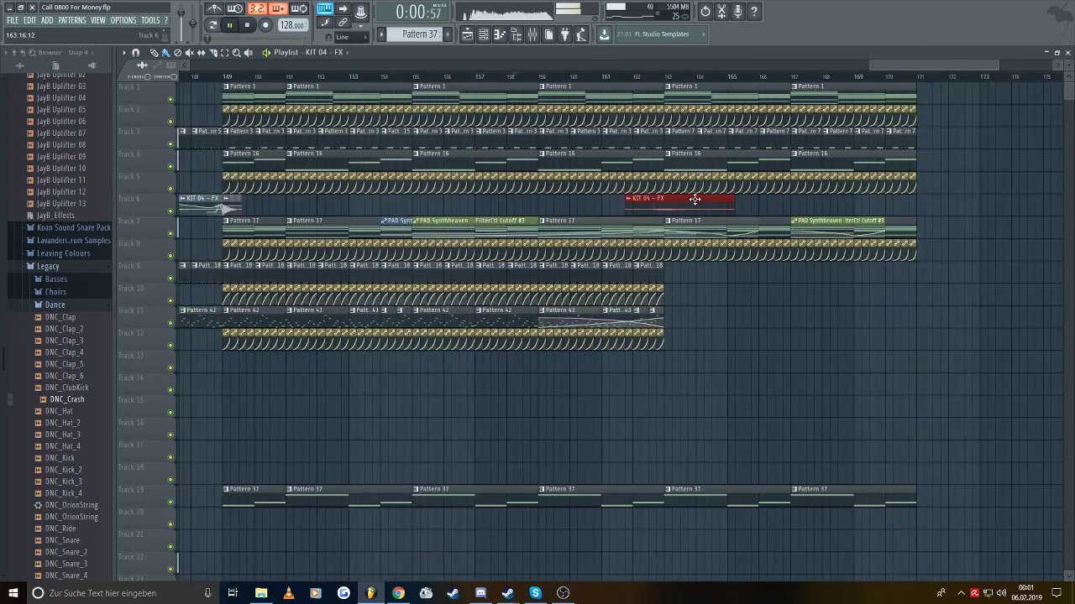
# - Play the ending from just before bar 163 and review the whole song arrangement up to bar 171
pyautogui.click(617, 79)
pyautogui.keyDown('ctrl'); pyautogui.scroll(-3, 780, 357); pyautogui.keyUp('ctrl')
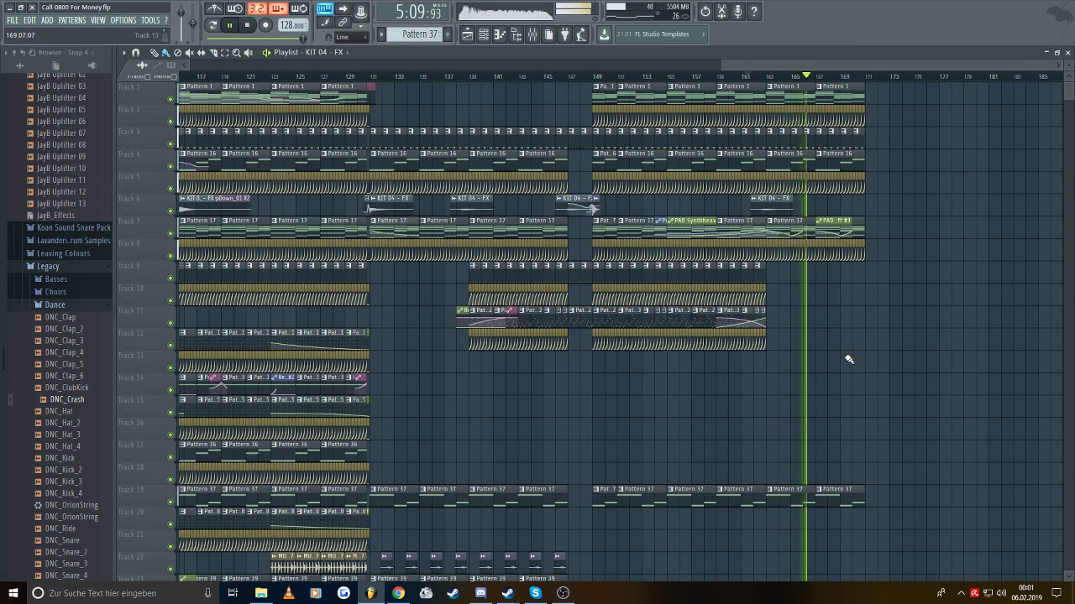
pyautogui.scroll(-6, 847, 362)
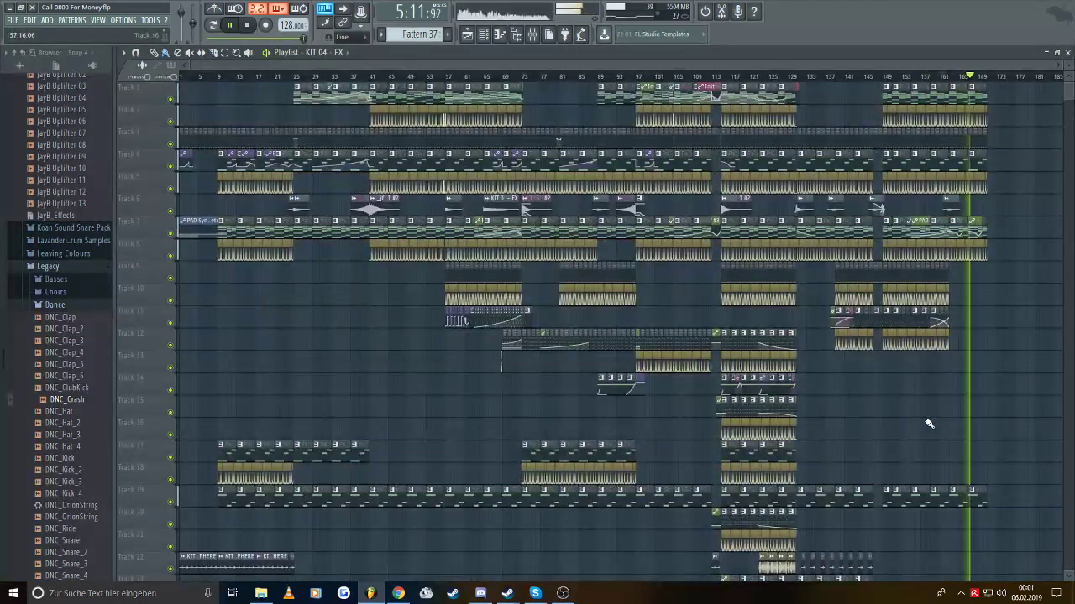
pyautogui.scroll(-3, 928, 423)
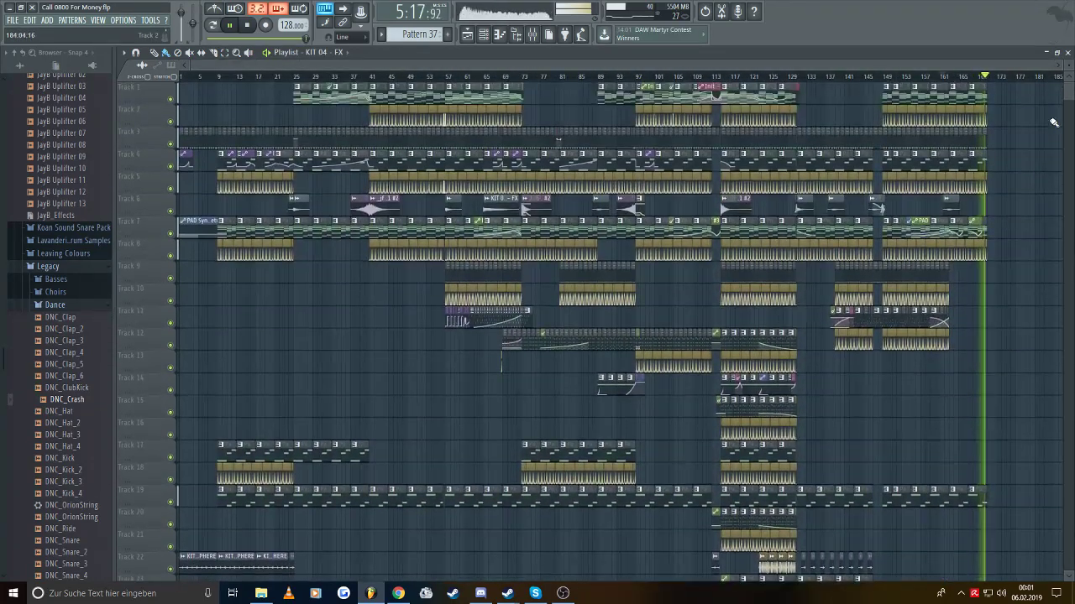
# - Stop playback of the ending and save the project
pyautogui.click(942, 77)
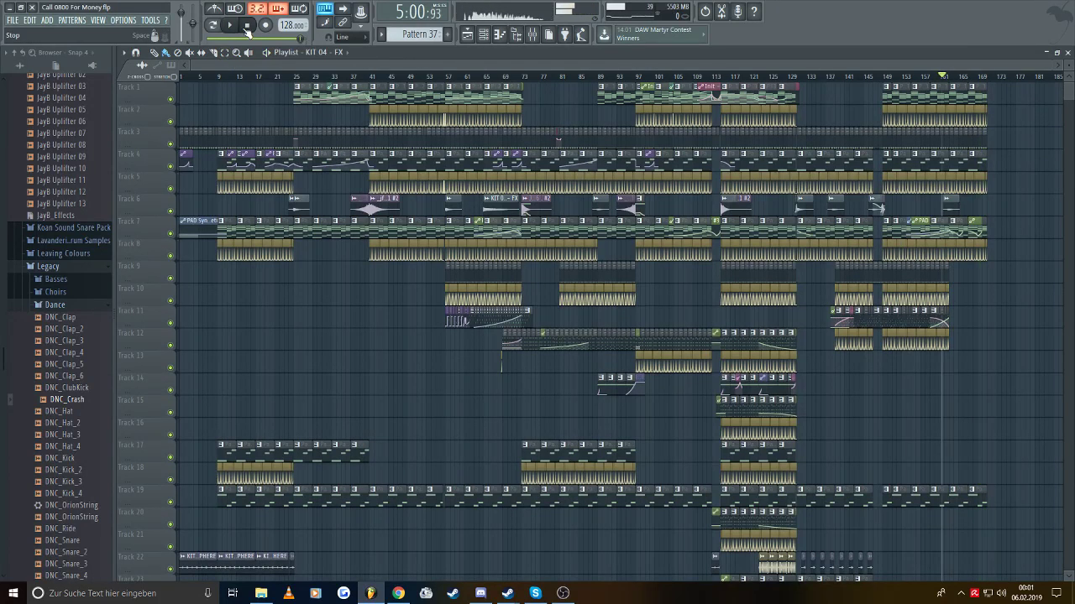
pyautogui.click(12, 22)
pyautogui.click(12, 22)
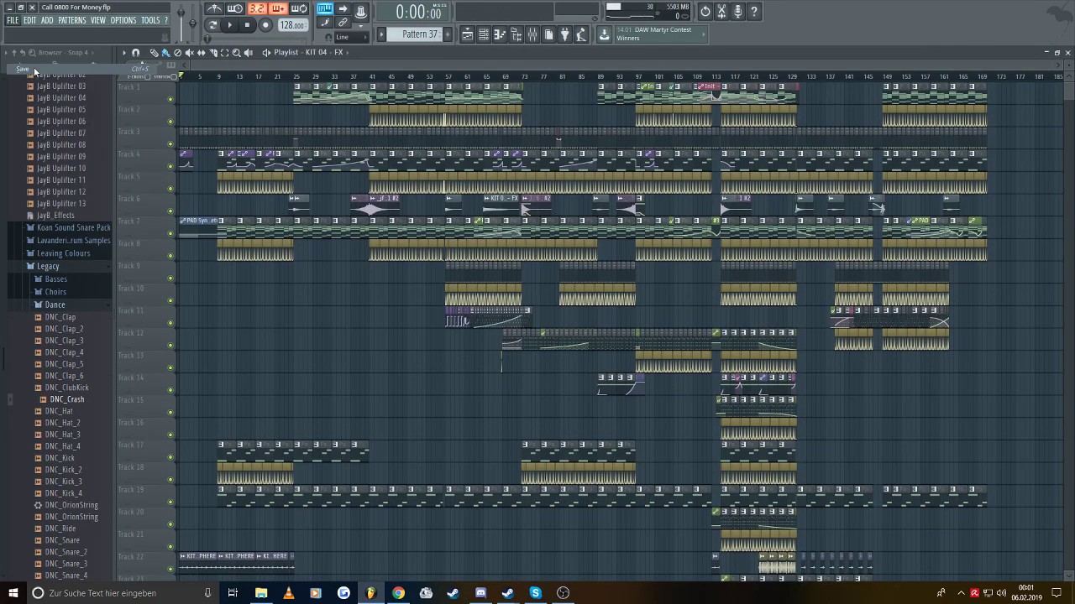